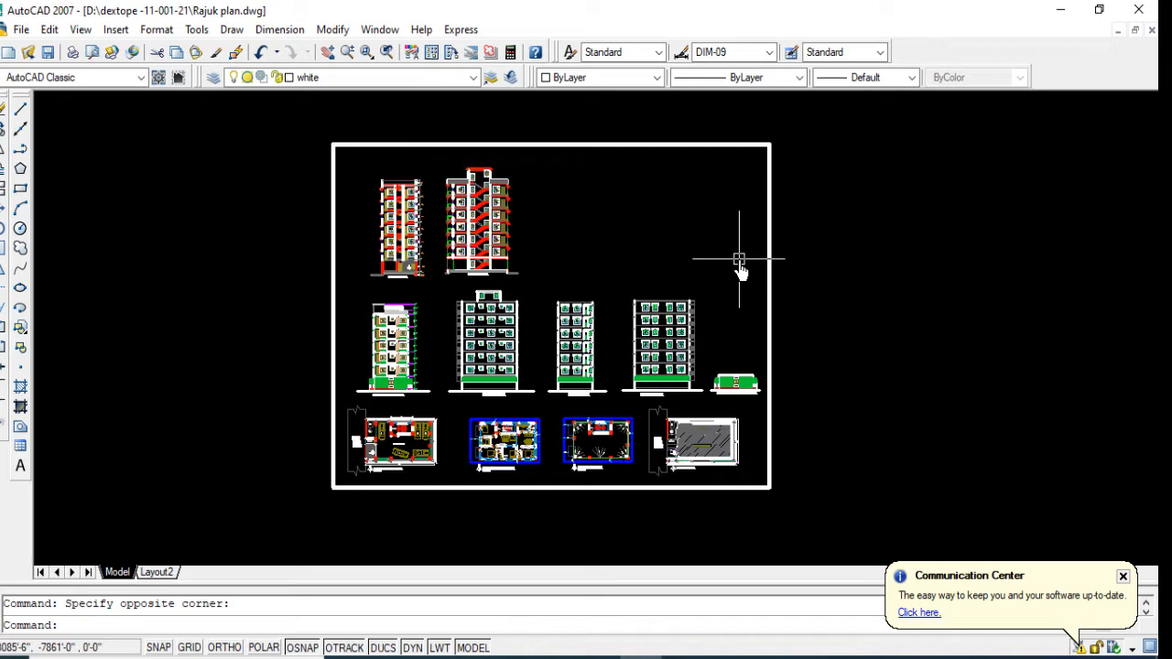
Step: Examine the ground floor, 1st to 5th floor, roof and layout plans in the lower row of the drawing sheet
{"action": "scroll", "coordinate": [355, 444], "scroll_direction": "up", "scroll_amount": 5}
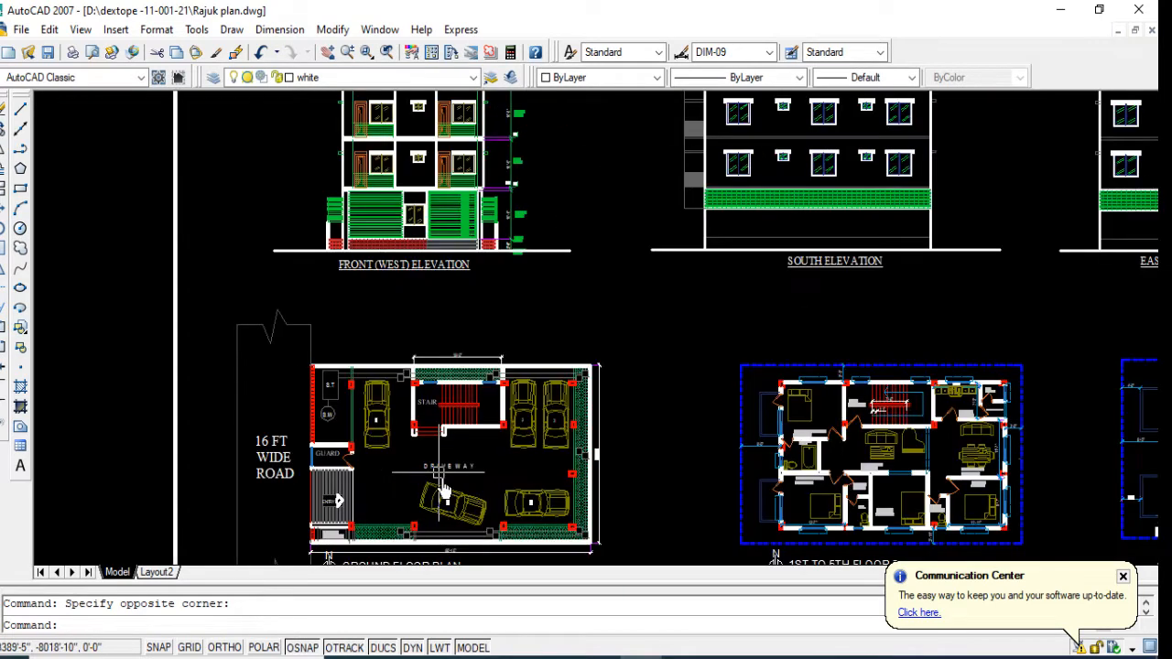
{"action": "middle_click_drag", "start_coordinate": [442, 492], "coordinate": [283, 337]}
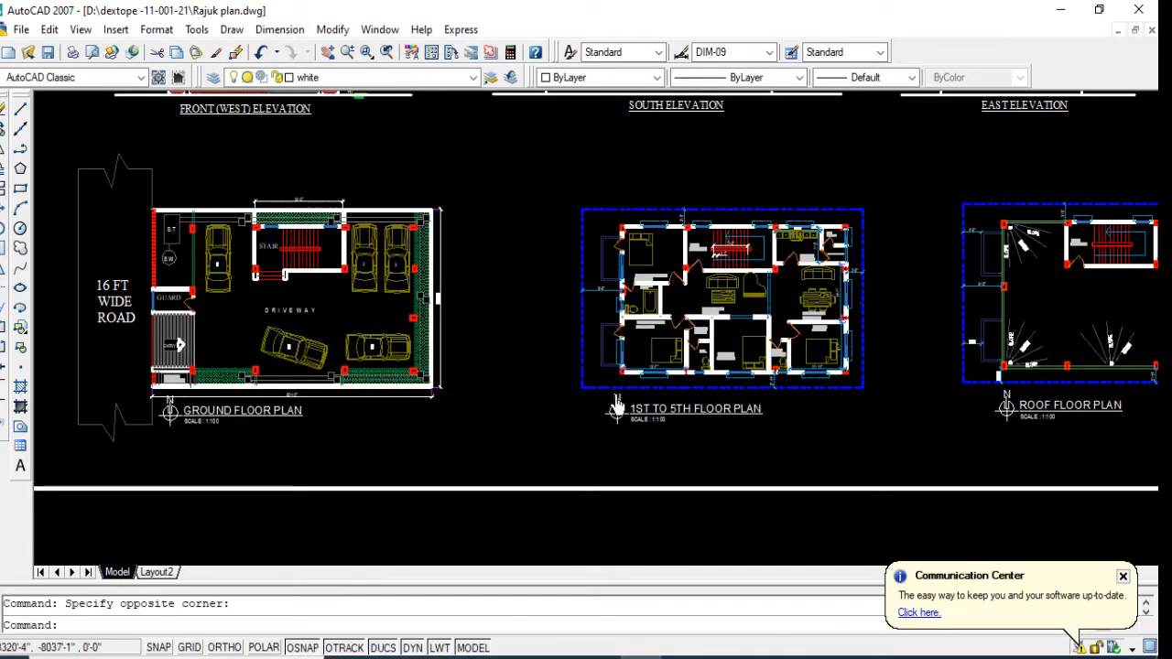
{"action": "scroll", "coordinate": [570, 415], "scroll_direction": "down", "scroll_amount": 3}
{"action": "scroll", "coordinate": [878, 419], "scroll_direction": "up", "scroll_amount": 1}
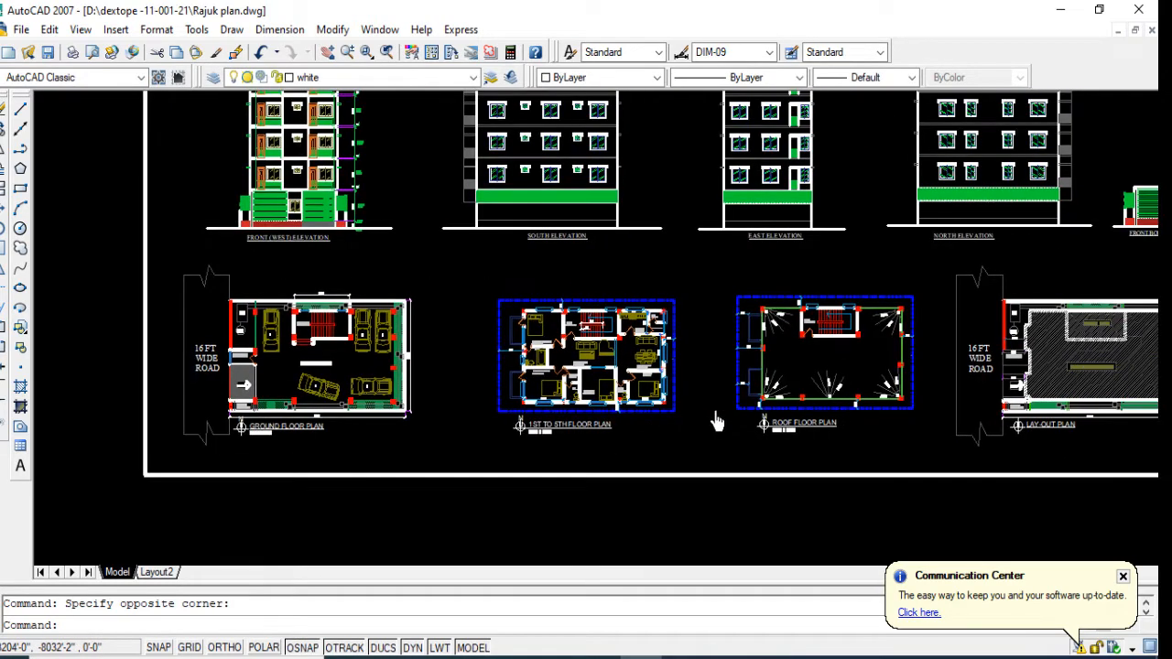
{"action": "middle_click_drag", "start_coordinate": [844, 422], "coordinate": [716, 421]}
{"action": "scroll", "coordinate": [728, 425], "scroll_direction": "up", "scroll_amount": 3}
{"action": "scroll", "coordinate": [628, 453], "scroll_direction": "down", "scroll_amount": 4}
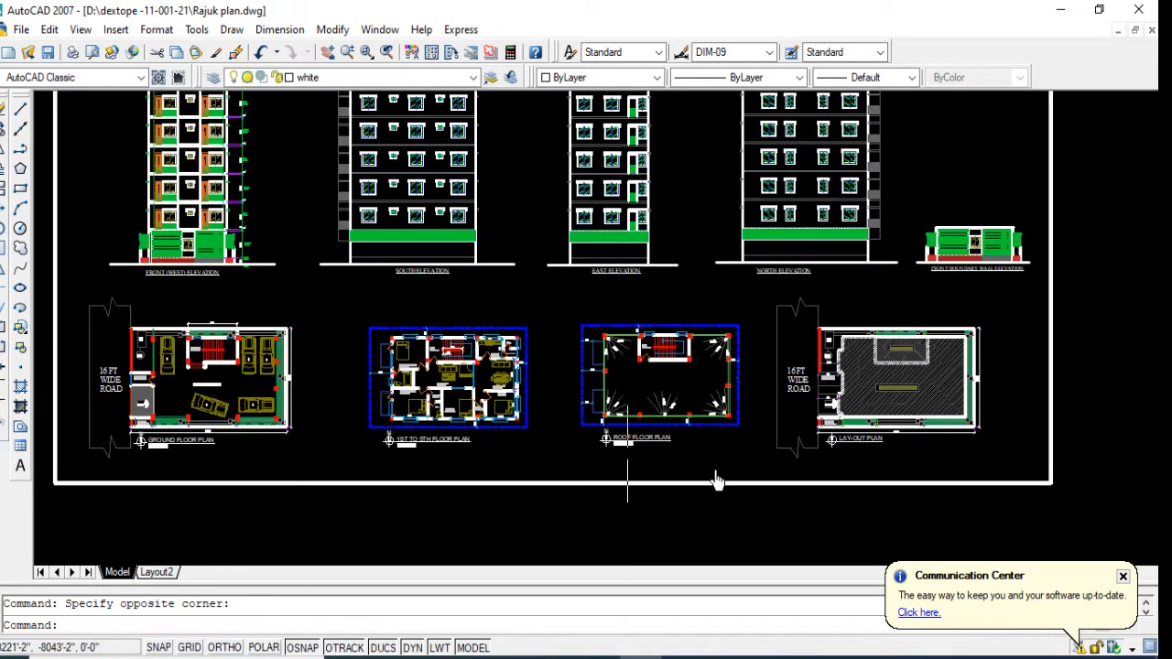
Step: Examine the building's four elevations, the front boundary wall elevation, and sections X1-X1 and Y1-Y1
{"action": "middle_click_drag", "start_coordinate": [595, 375], "coordinate": [617, 496]}
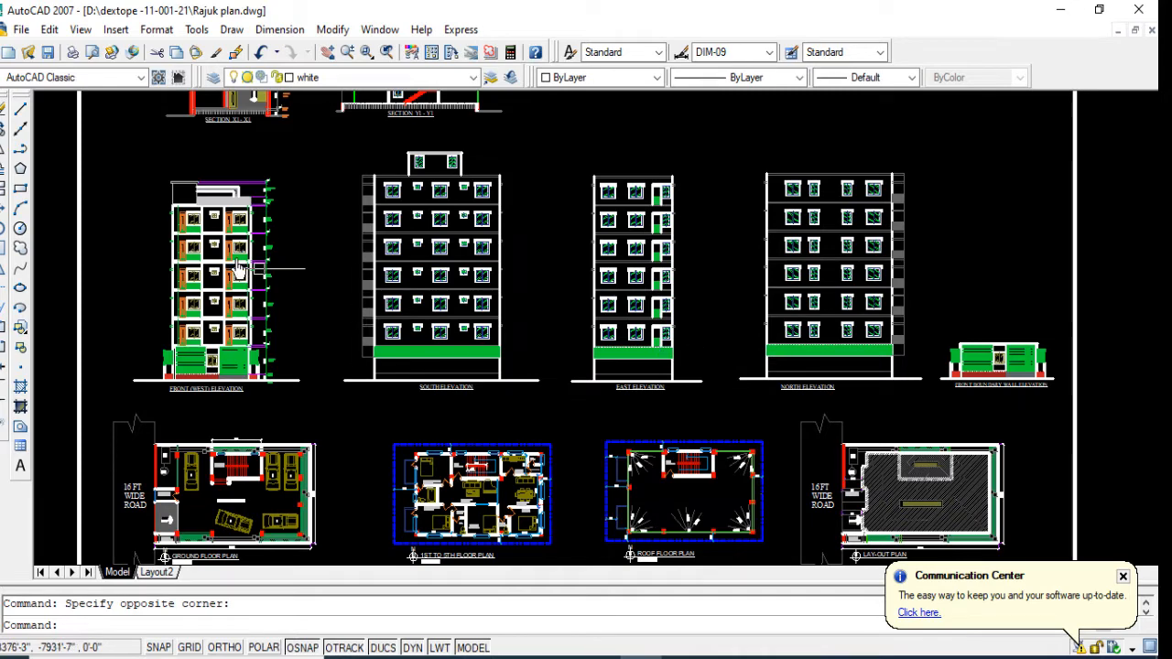
{"action": "scroll", "coordinate": [952, 359], "scroll_direction": "up", "scroll_amount": 5}
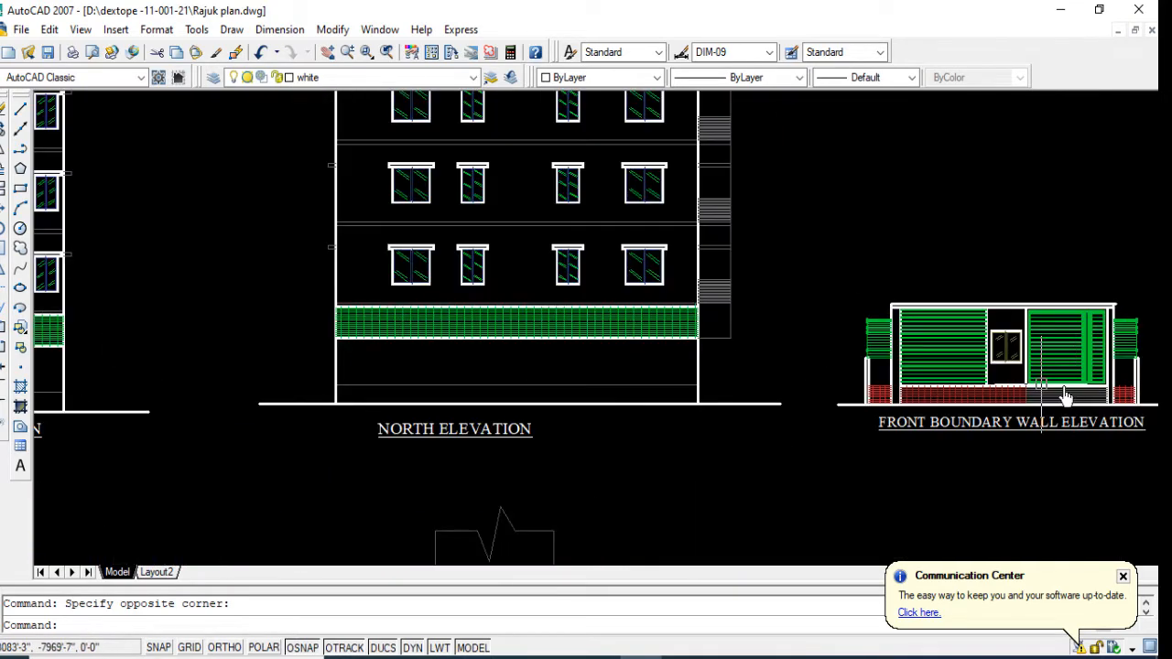
{"action": "scroll", "coordinate": [1045, 377], "scroll_direction": "down", "scroll_amount": 4}
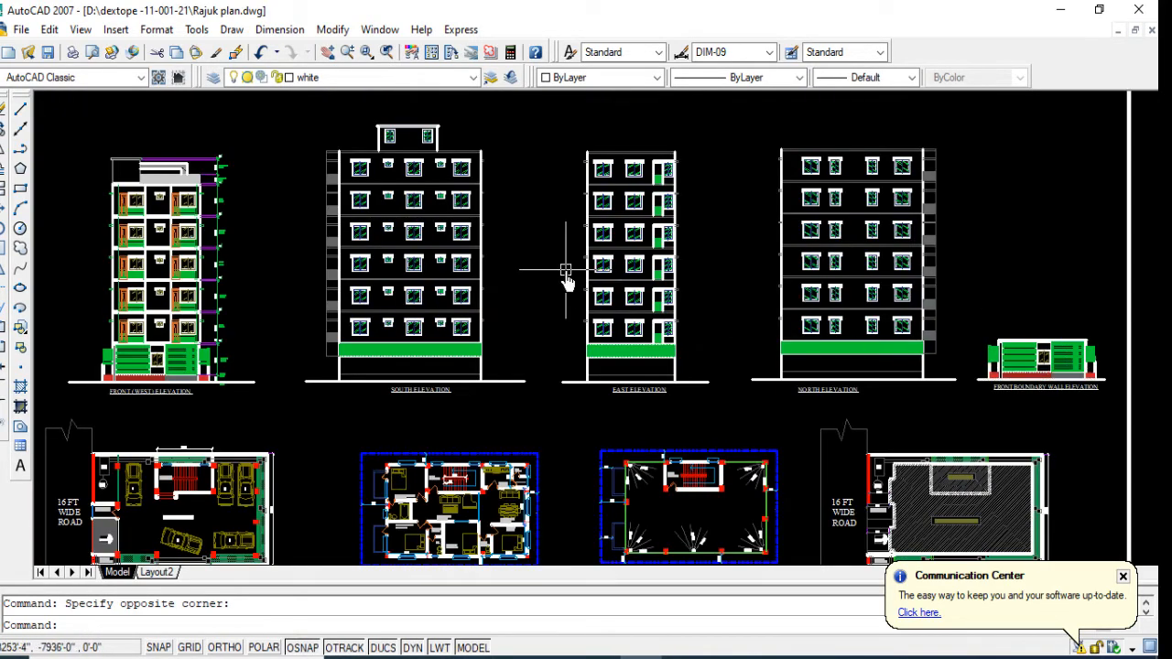
{"action": "middle_click_drag", "start_coordinate": [565, 272], "coordinate": [578, 373]}
{"action": "scroll", "coordinate": [578, 371], "scroll_direction": "down", "scroll_amount": 3}
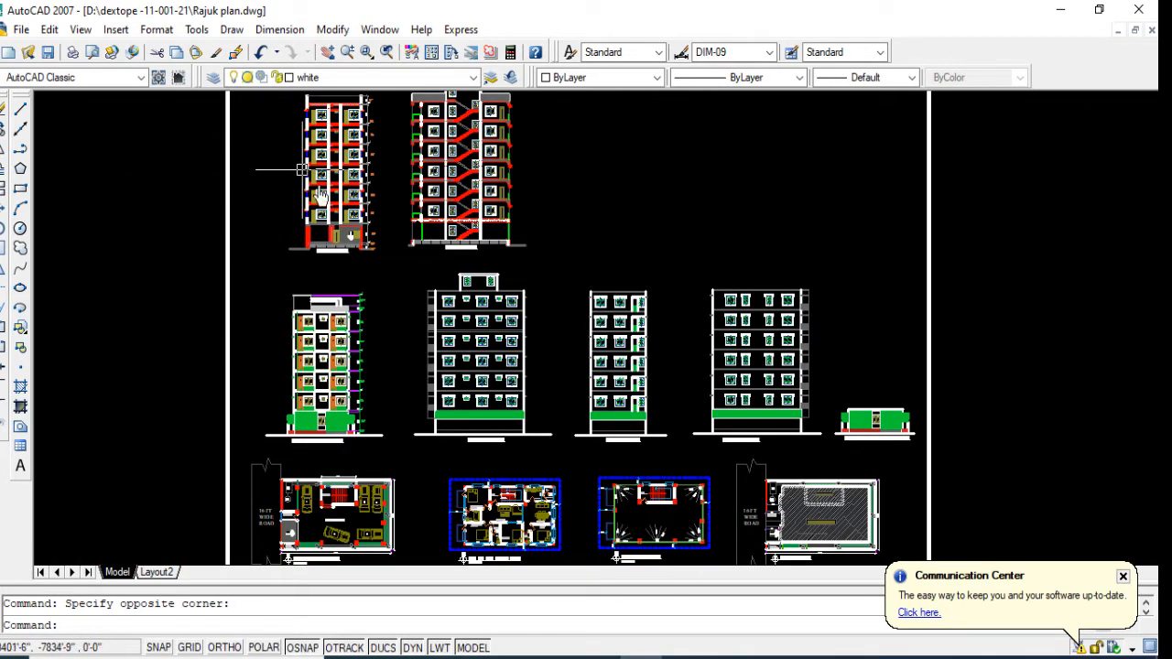
{"action": "scroll", "coordinate": [329, 229], "scroll_direction": "up", "scroll_amount": 3}
{"action": "scroll", "coordinate": [335, 220], "scroll_direction": "up", "scroll_amount": 2}
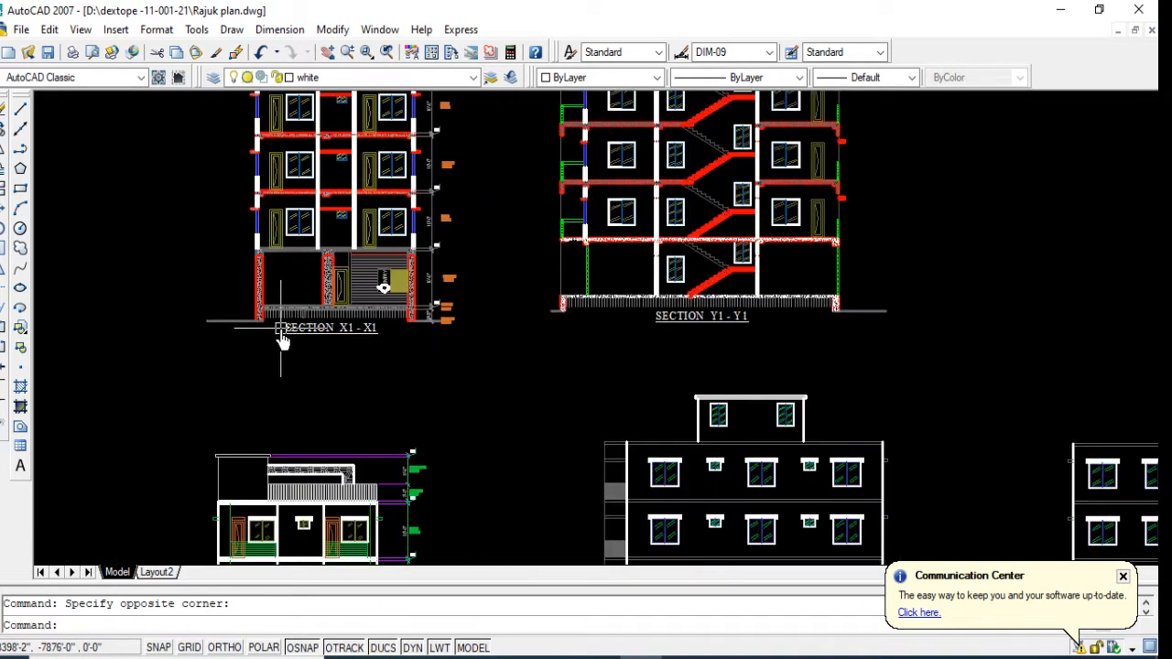
{"action": "scroll", "coordinate": [280, 335], "scroll_direction": "down", "scroll_amount": 4}
{"action": "middle_click_drag", "start_coordinate": [388, 439], "coordinate": [363, 308]}
{"action": "scroll", "coordinate": [363, 307], "scroll_direction": "down", "scroll_amount": 2}
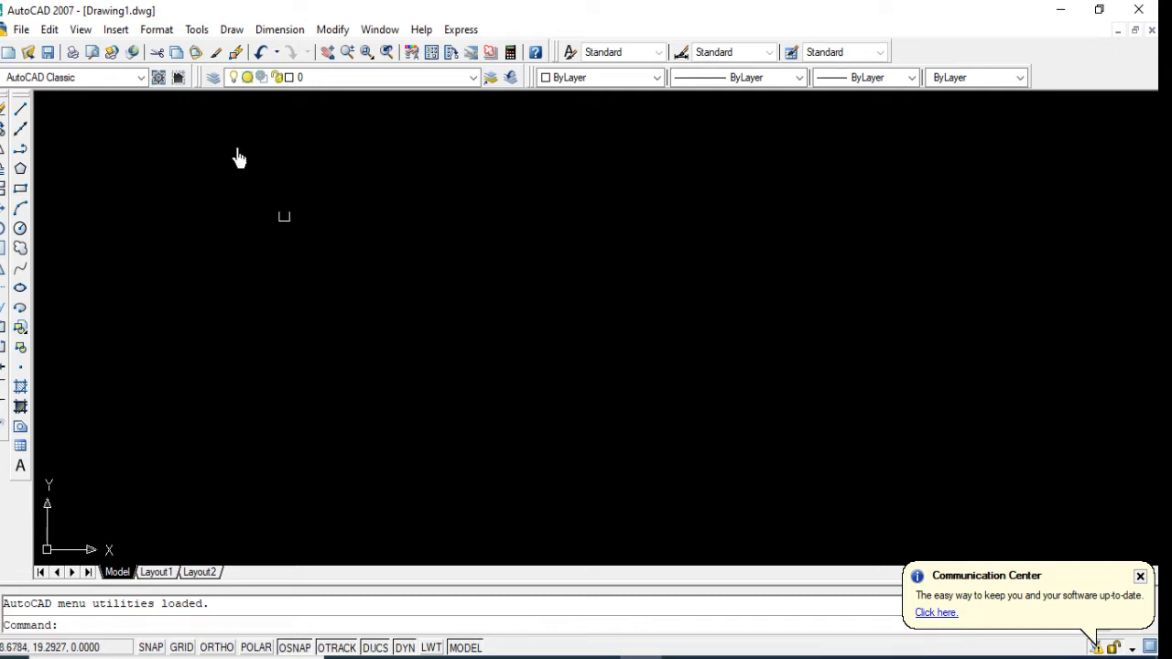
{"action": "left_click", "coordinate": [158, 31]}
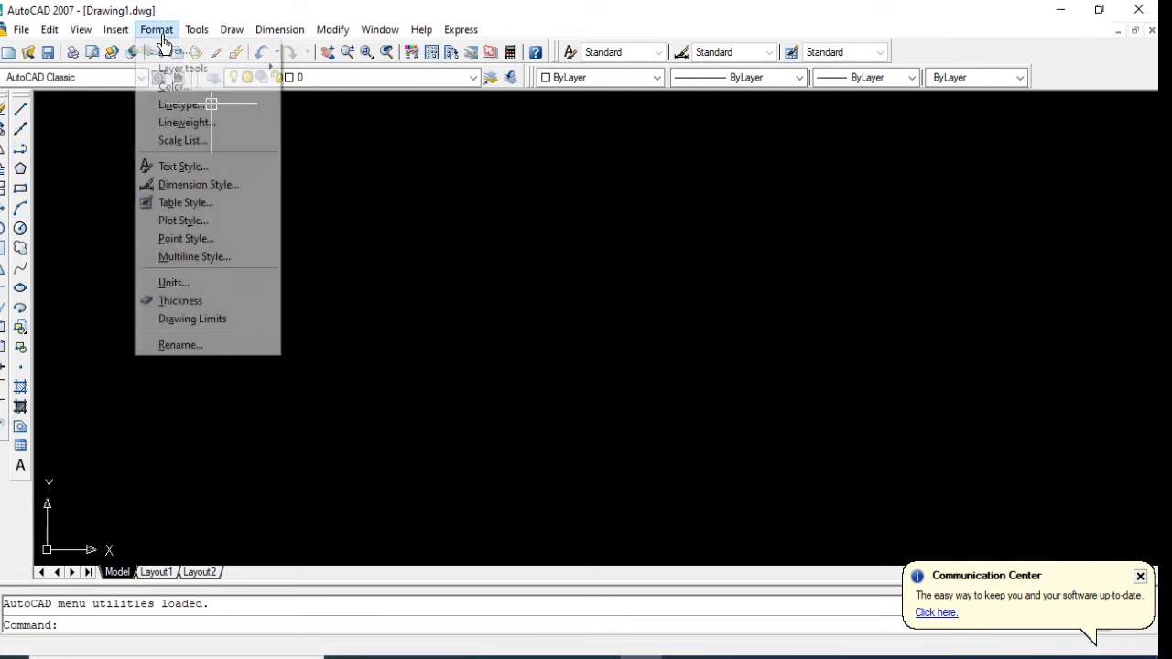
{"action": "left_click", "coordinate": [194, 285]}
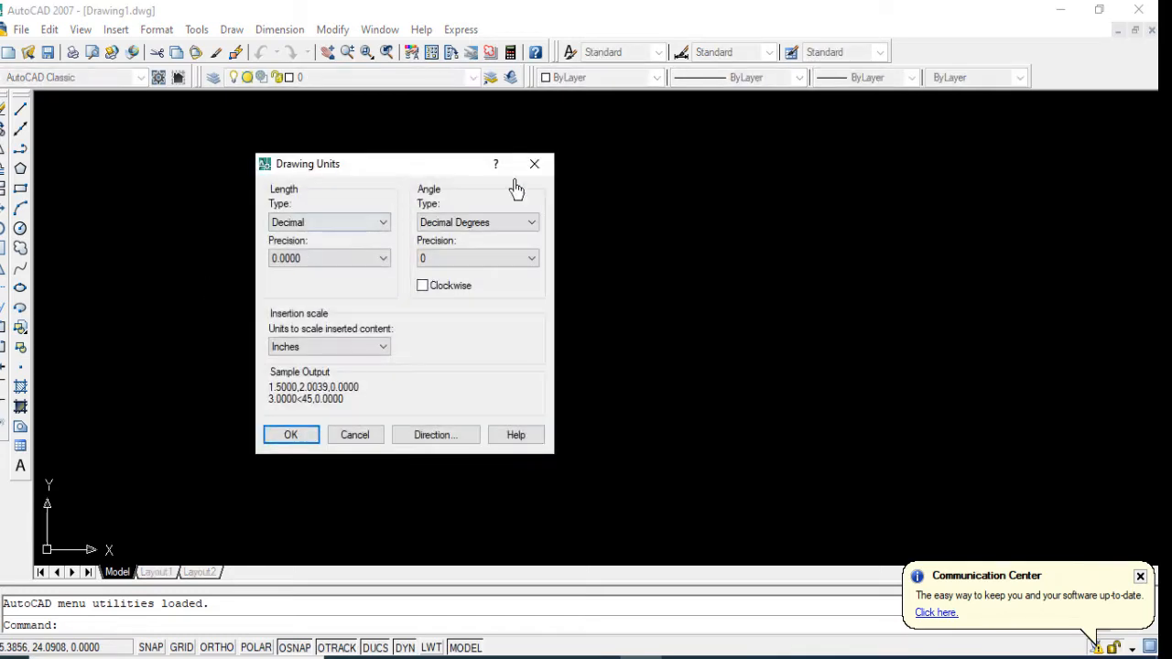
{"action": "left_click", "coordinate": [533, 164]}
Step: Set the drawing units to Engineering length with 0'-0.0" precision and inches as the insertion scale
{"action": "type", "text": "un"}
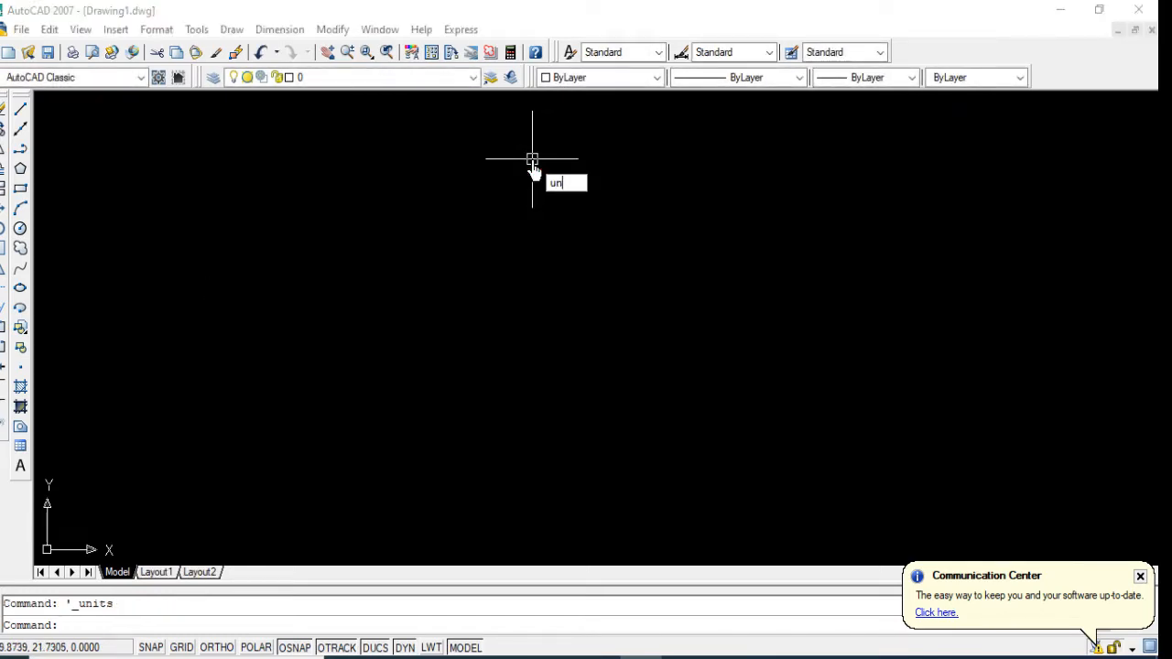
{"action": "key", "text": "Return"}
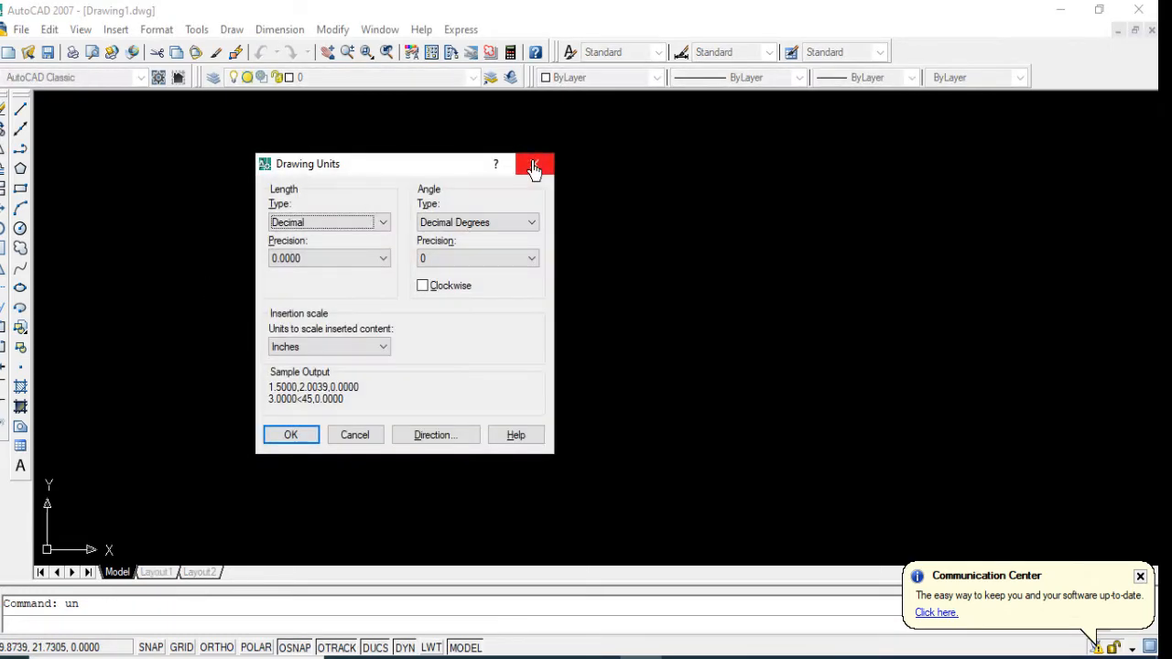
{"action": "left_click", "coordinate": [318, 225]}
{"action": "left_click", "coordinate": [300, 263]}
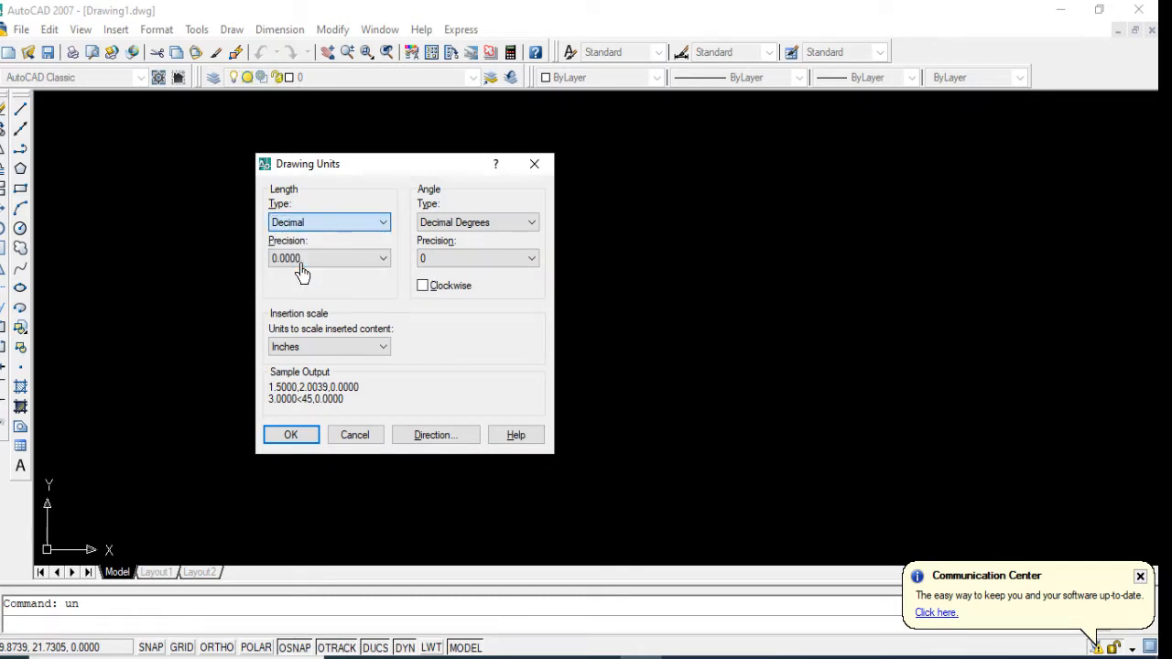
{"action": "left_click", "coordinate": [307, 261]}
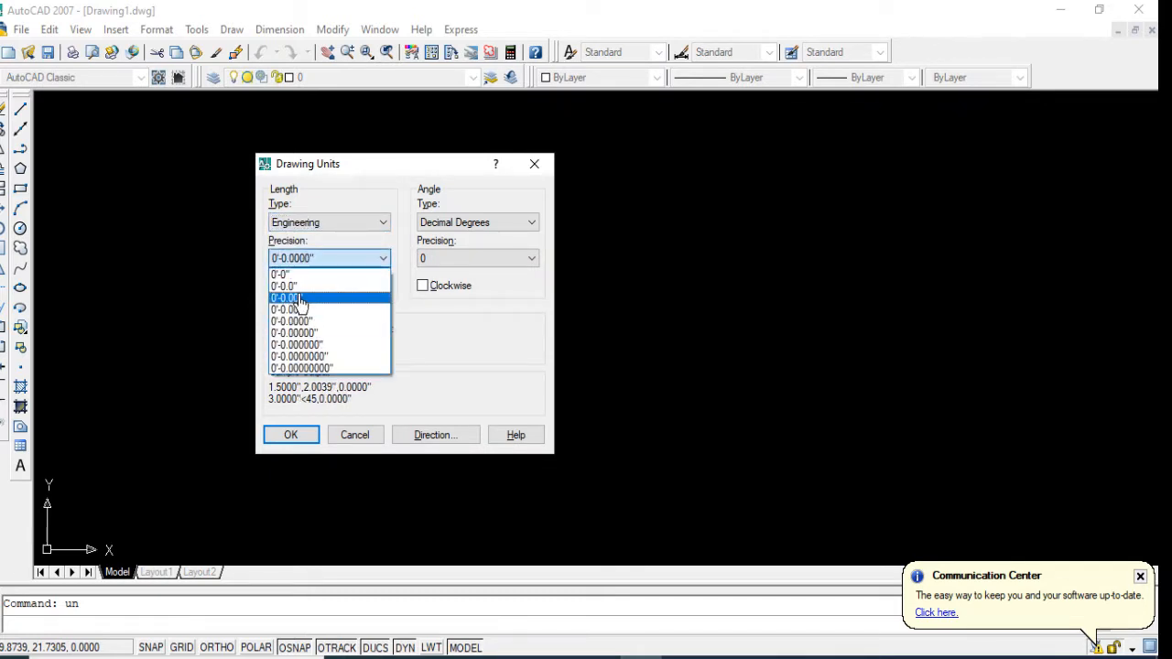
{"action": "left_click", "coordinate": [299, 300]}
{"action": "left_click", "coordinate": [309, 347]}
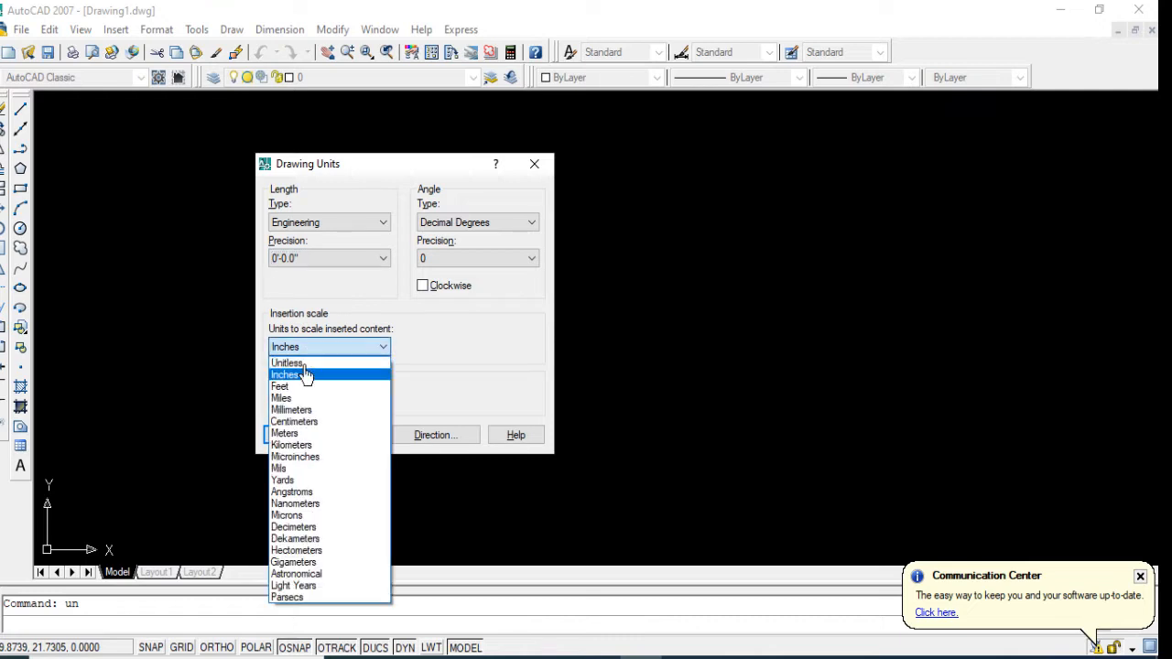
{"action": "left_click", "coordinate": [283, 375]}
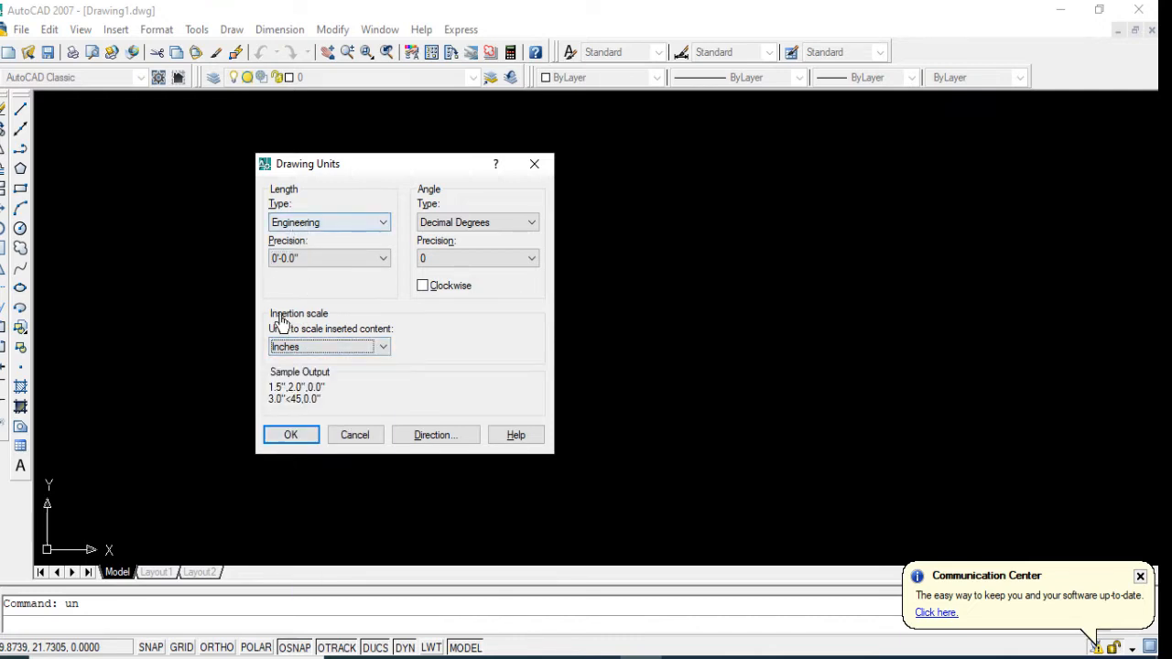
{"action": "left_click", "coordinate": [290, 436]}
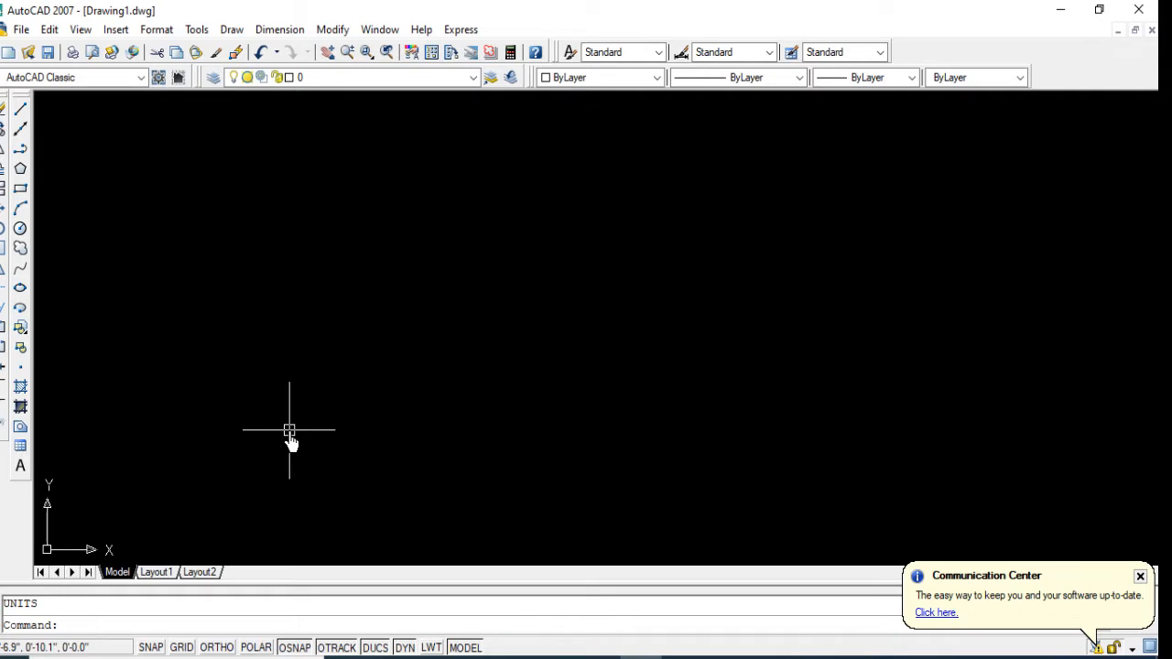
Step: Create five new layers in the Layer Properties Manager
{"action": "left_click", "coordinate": [212, 80]}
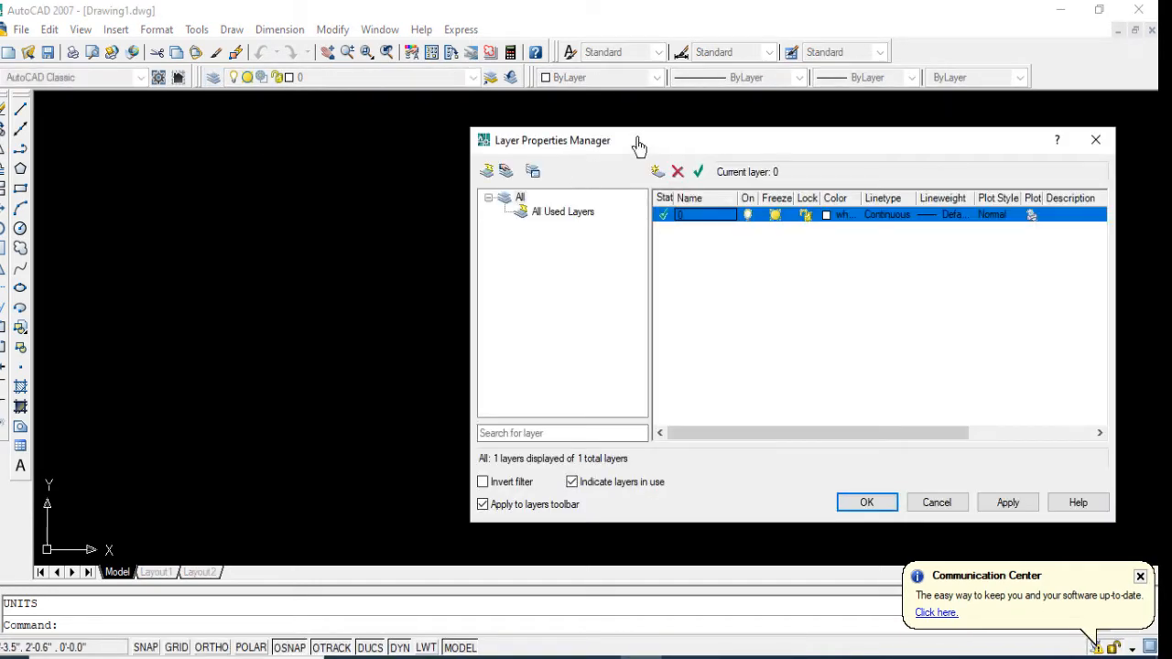
{"action": "left_click_drag", "start_coordinate": [638, 146], "coordinate": [328, 137]}
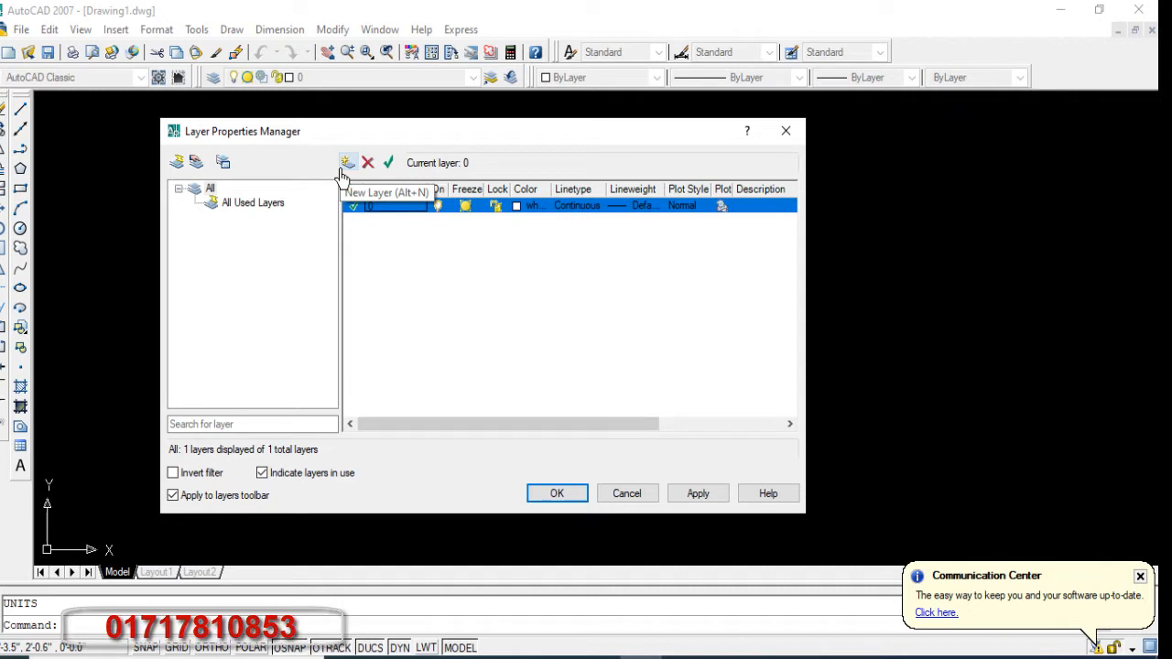
{"action": "left_click", "coordinate": [346, 165]}
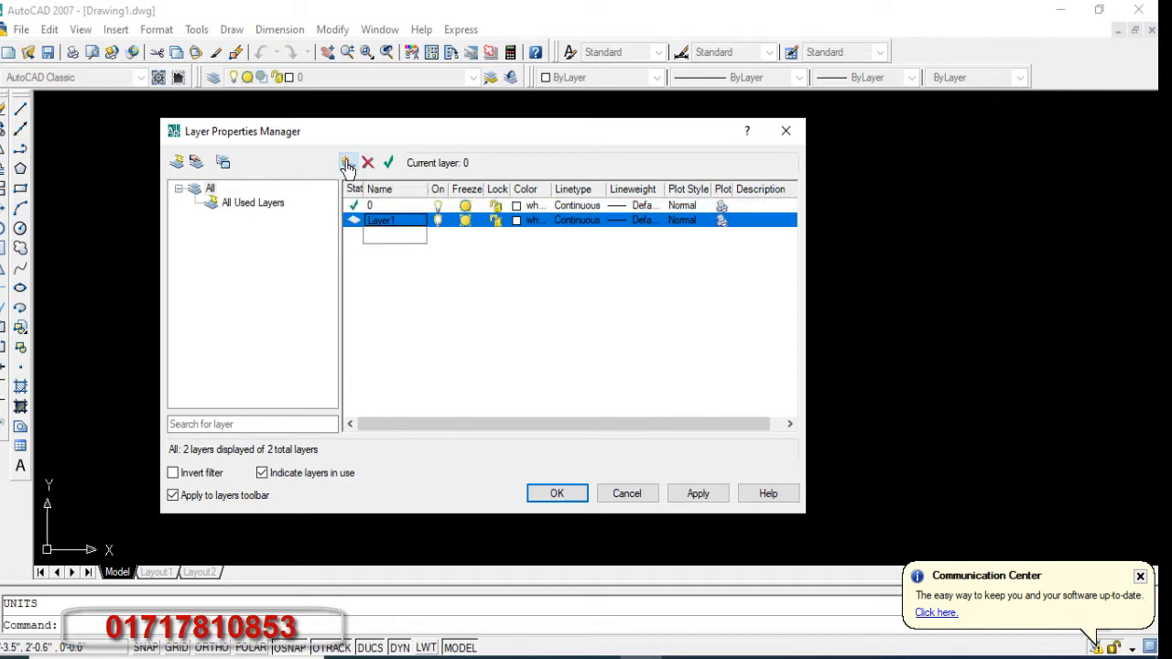
{"action": "left_click", "coordinate": [347, 165]}
{"action": "left_click", "coordinate": [346, 165]}
{"action": "left_click", "coordinate": [347, 164]}
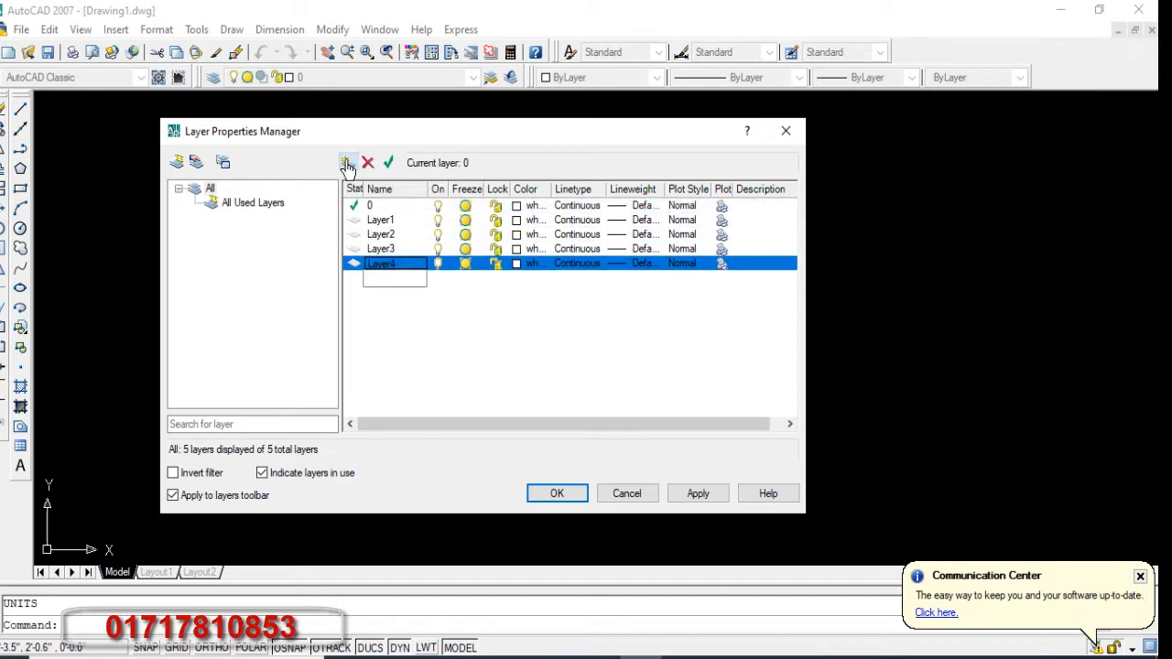
{"action": "left_click", "coordinate": [347, 165]}
Step: Rename Layer1 as wall and Layer2 as dooo
{"action": "left_click", "coordinate": [397, 222]}
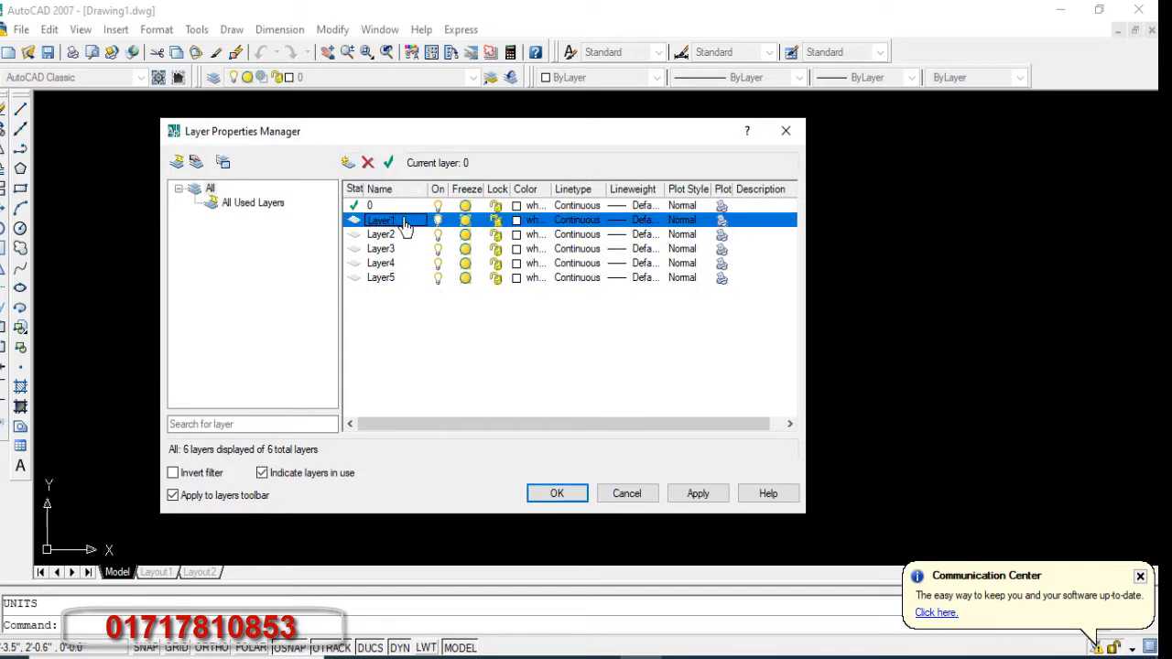
{"action": "left_click", "coordinate": [406, 226]}
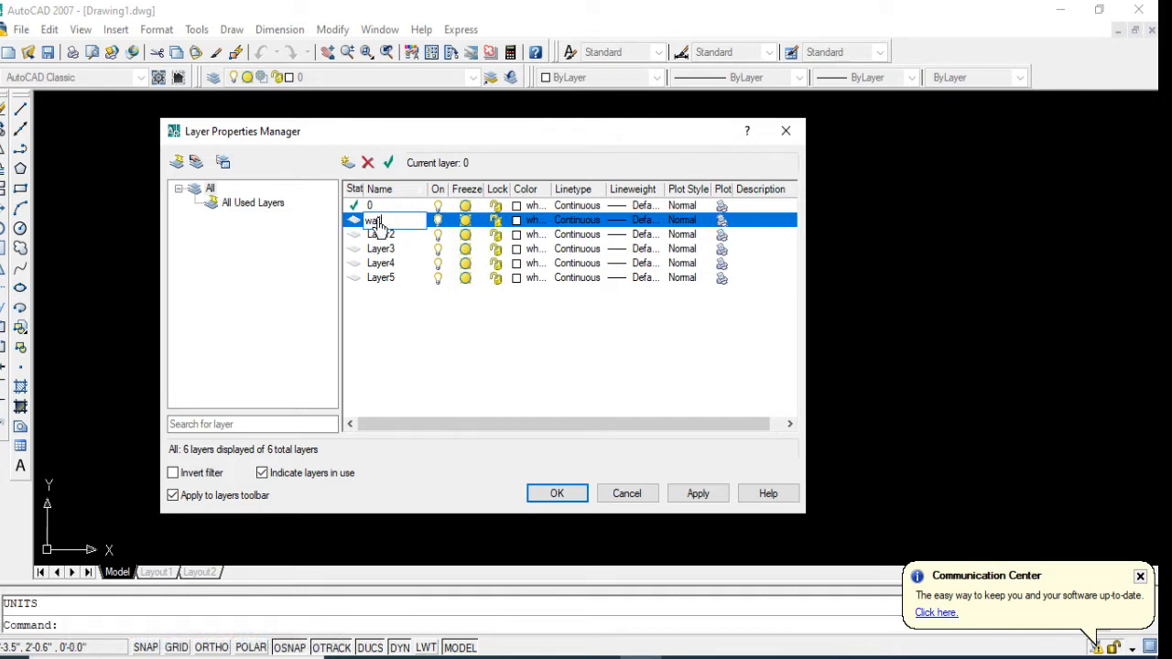
{"action": "left_click", "coordinate": [401, 237]}
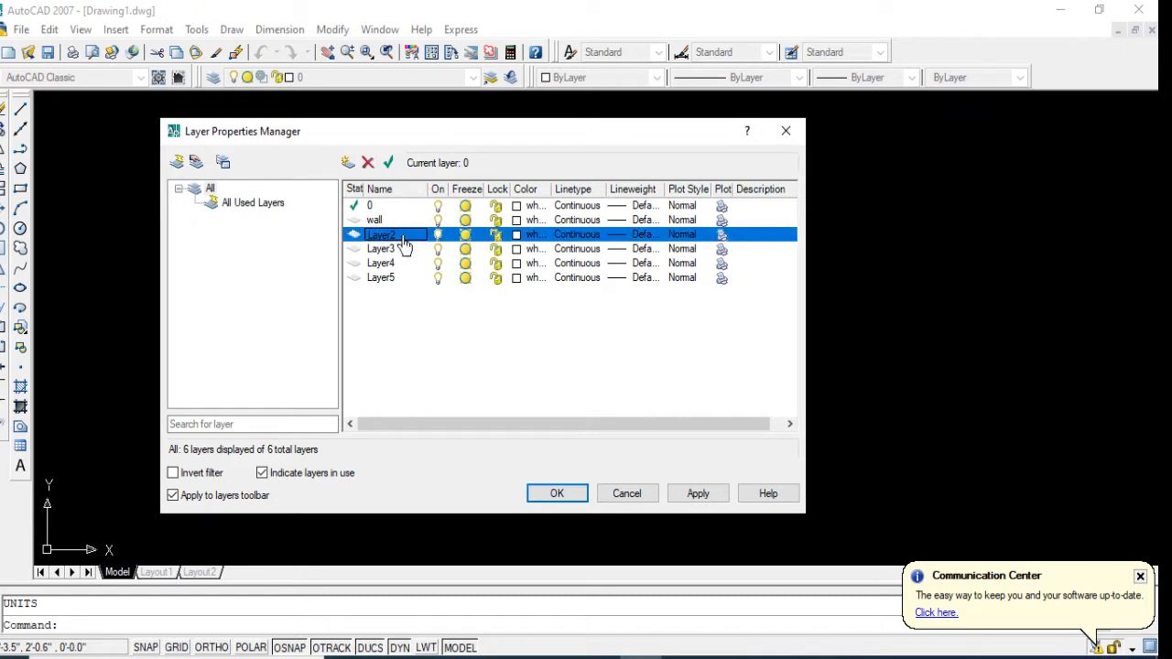
{"action": "left_click", "coordinate": [401, 236]}
{"action": "key", "text": "BackSpace"}
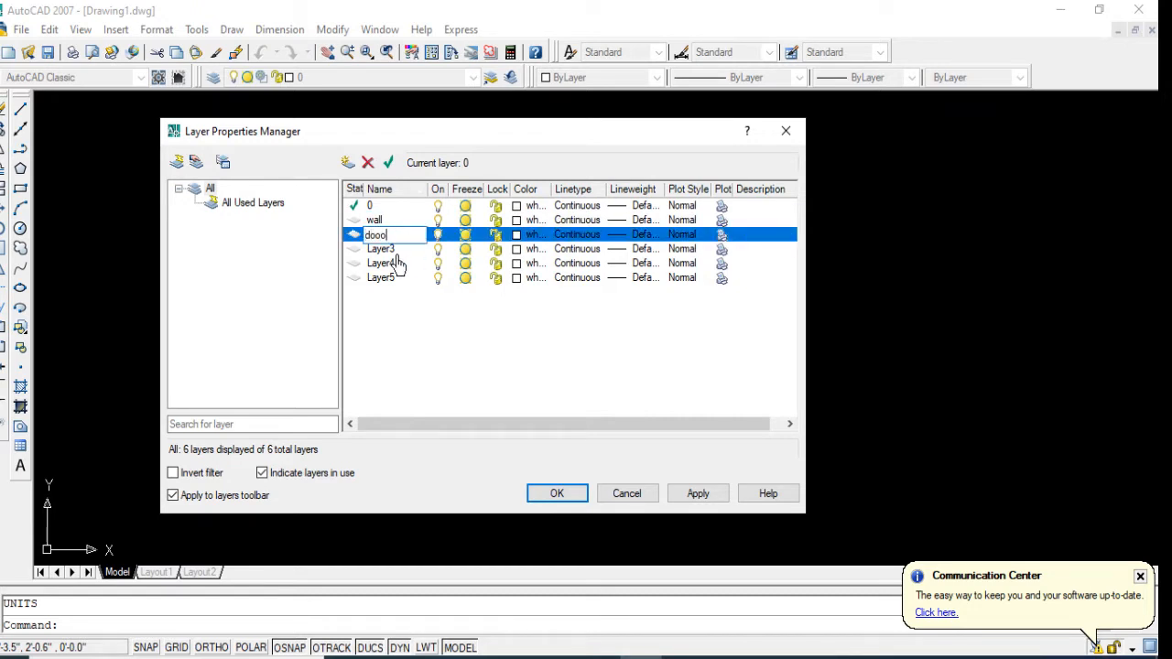
Step: Rename Layer3 as window and Layer4 as furniture
{"action": "left_click", "coordinate": [402, 251]}
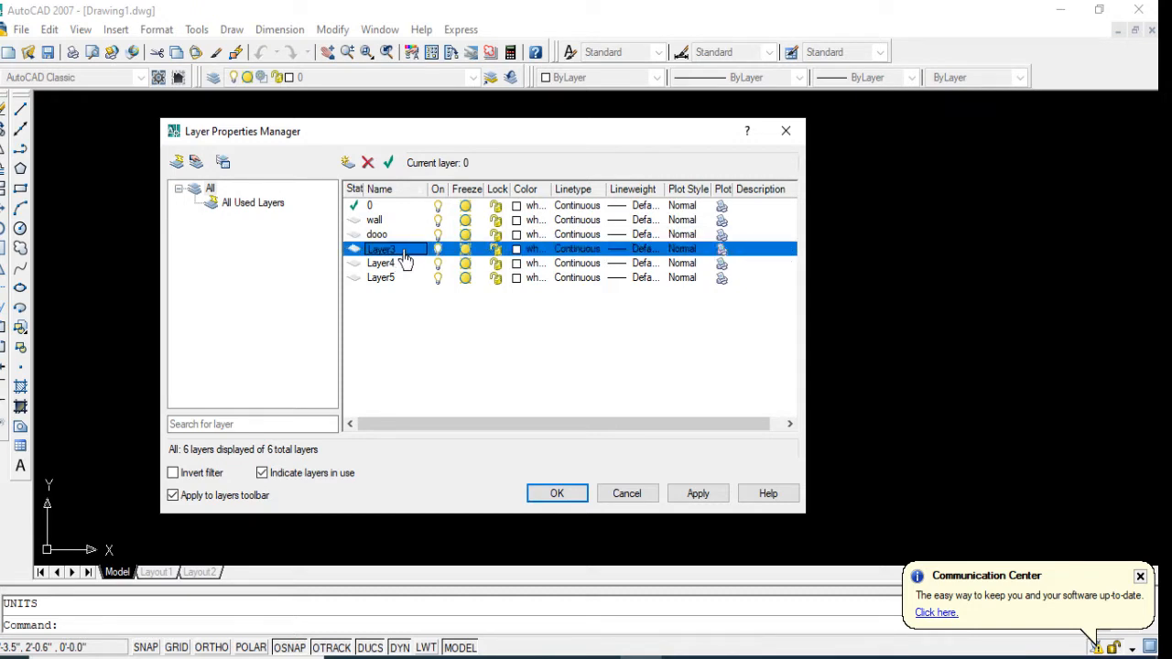
{"action": "left_click", "coordinate": [404, 251]}
{"action": "type", "text": "window"}
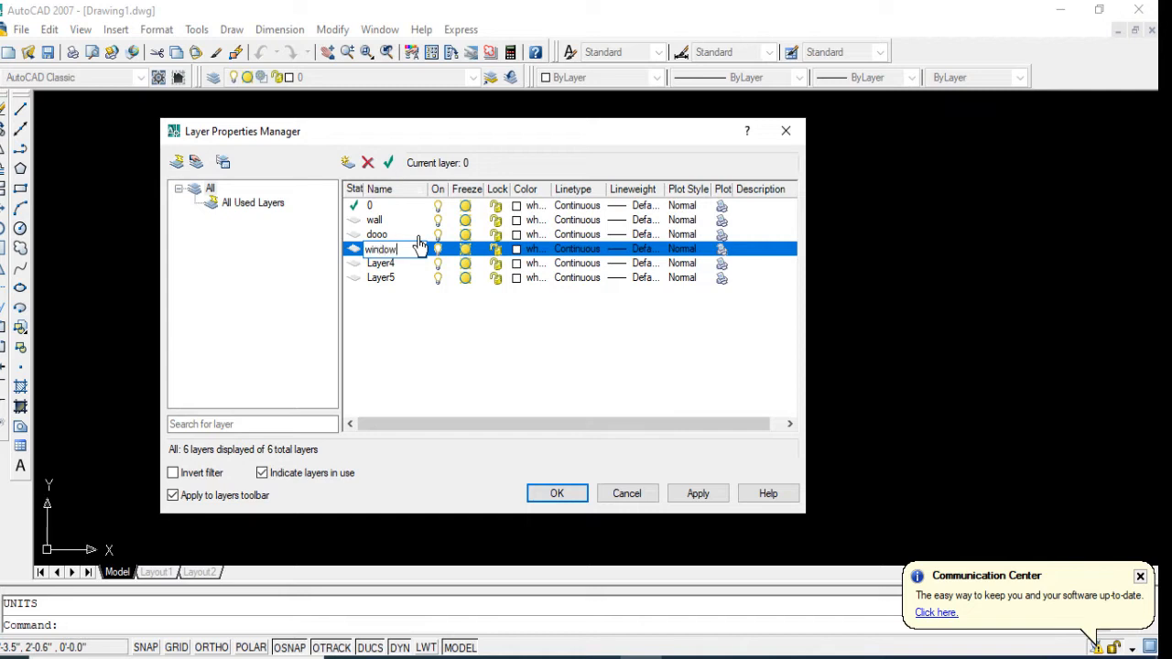
{"action": "left_click", "coordinate": [380, 265]}
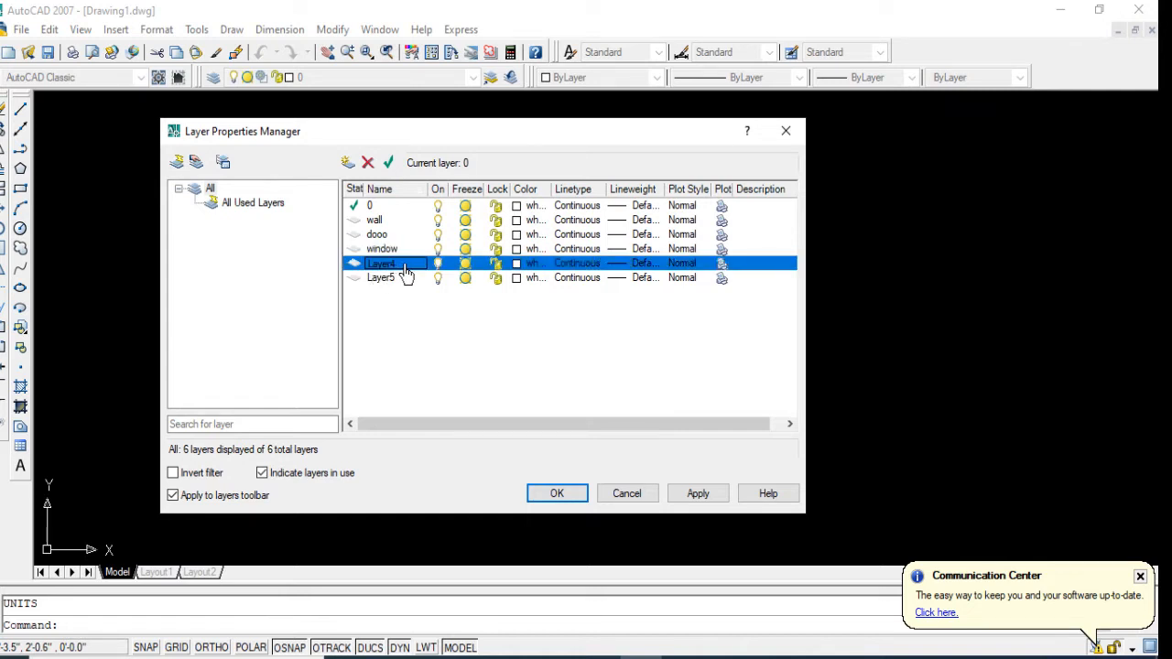
{"action": "left_click", "coordinate": [405, 265]}
{"action": "key", "text": "BackSpace"}
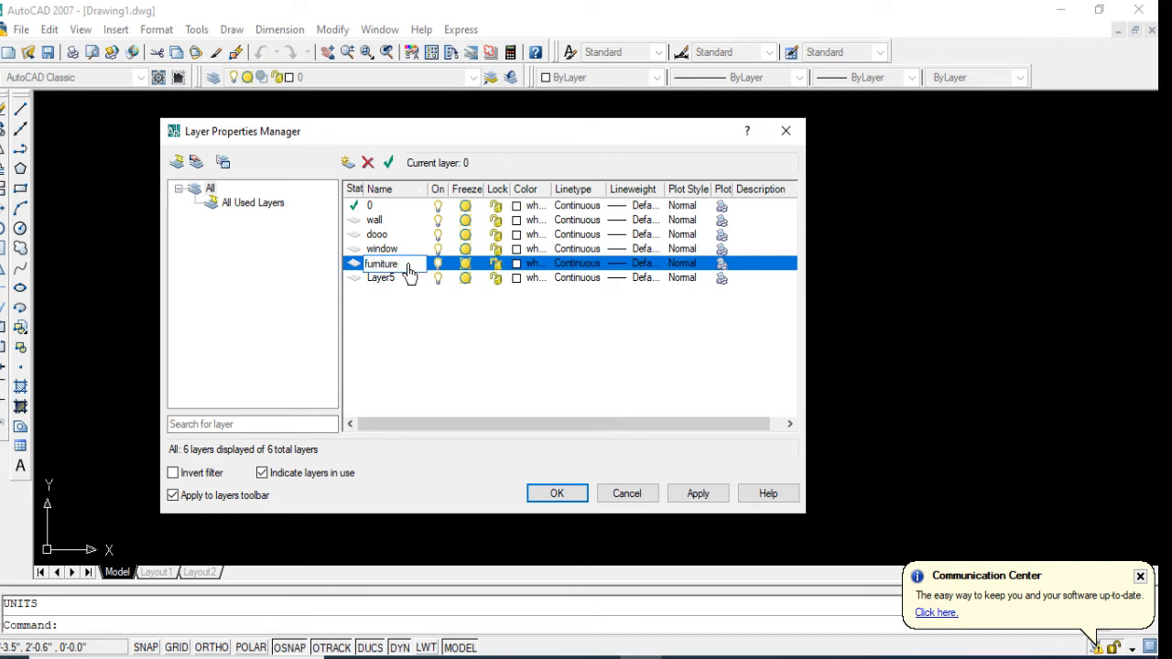
{"action": "left_click", "coordinate": [378, 301]}
{"action": "left_click", "coordinate": [379, 264]}
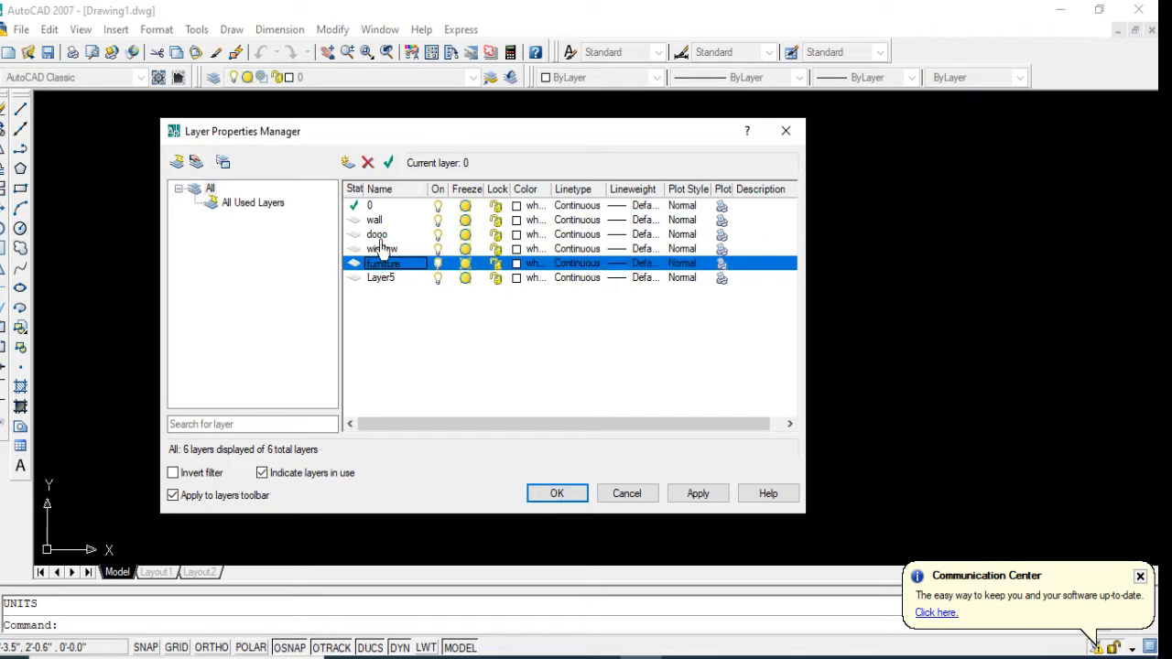
Step: Add three more layers to the layer list and apply the layer changes
{"action": "left_click", "coordinate": [347, 167]}
{"action": "left_click", "coordinate": [347, 167]}
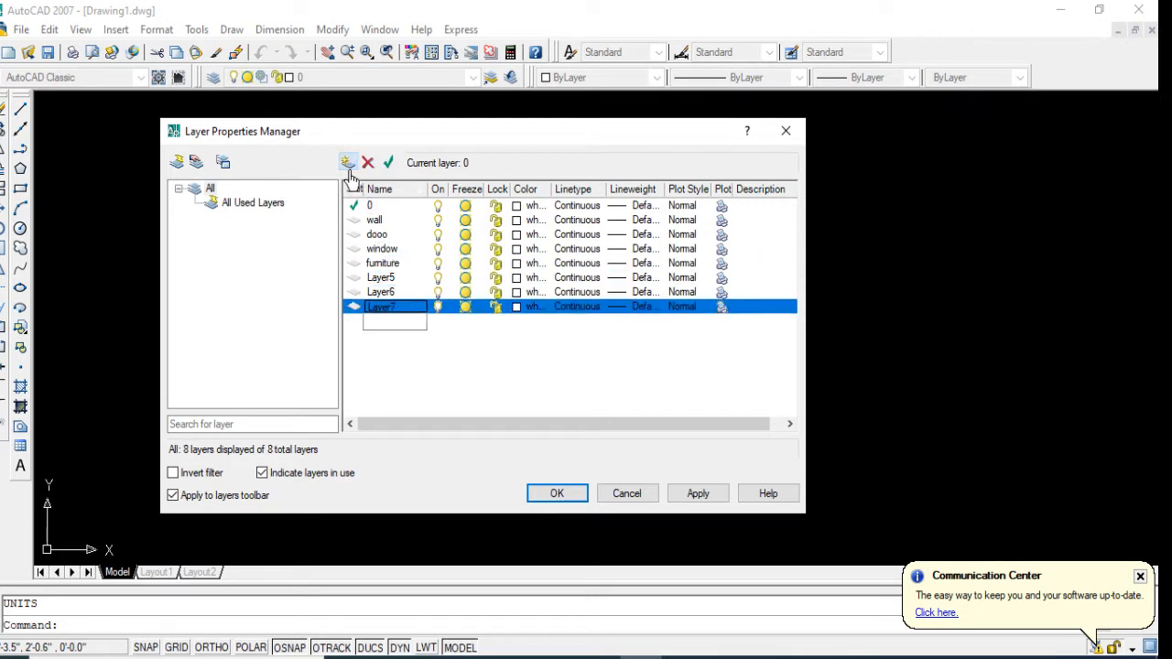
{"action": "left_click", "coordinate": [348, 170]}
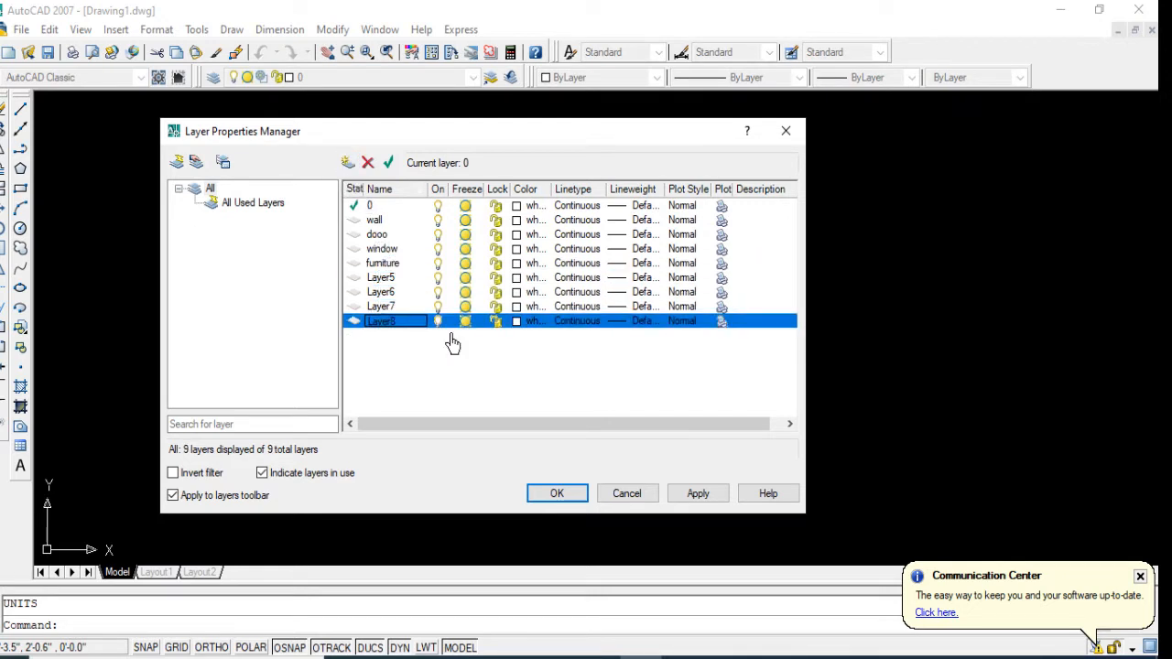
{"action": "left_click", "coordinate": [699, 494]}
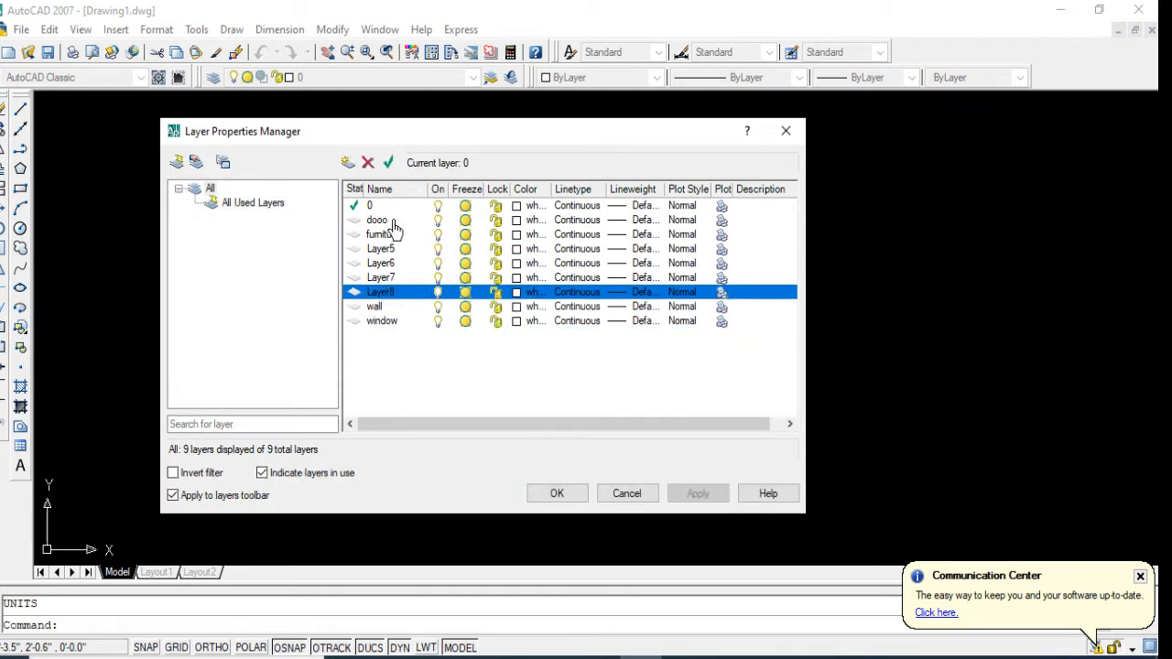
Step: Set the wall layer's color to index 10 and the window layer's color to index 160
{"action": "double_click", "coordinate": [391, 308]}
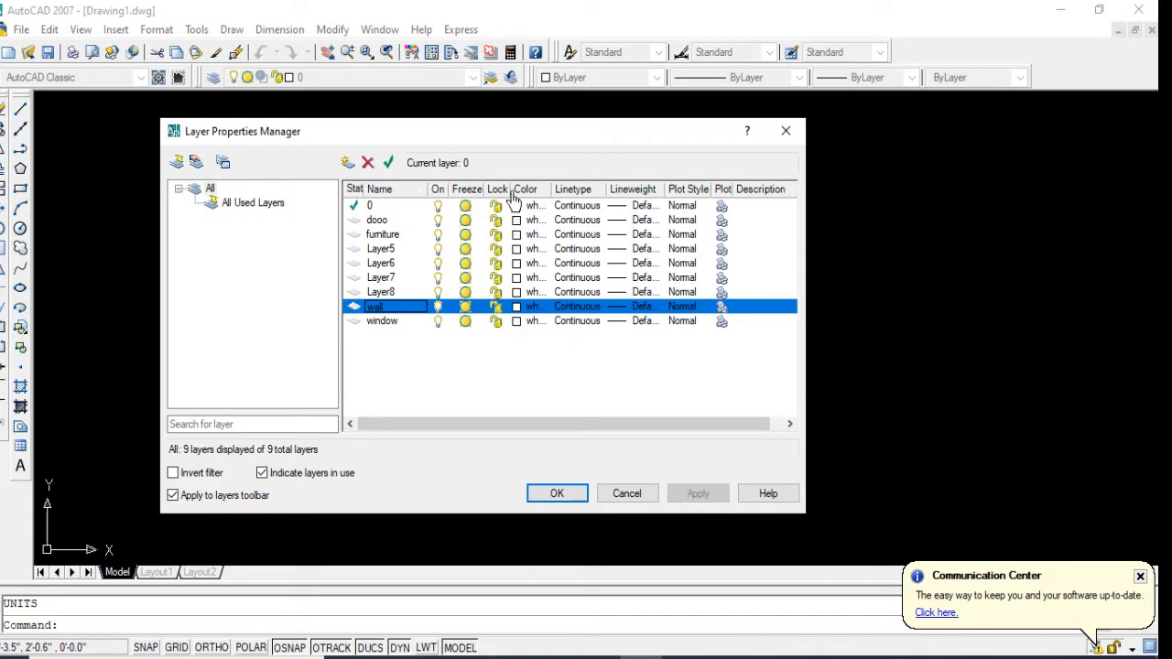
{"action": "left_click", "coordinate": [518, 308]}
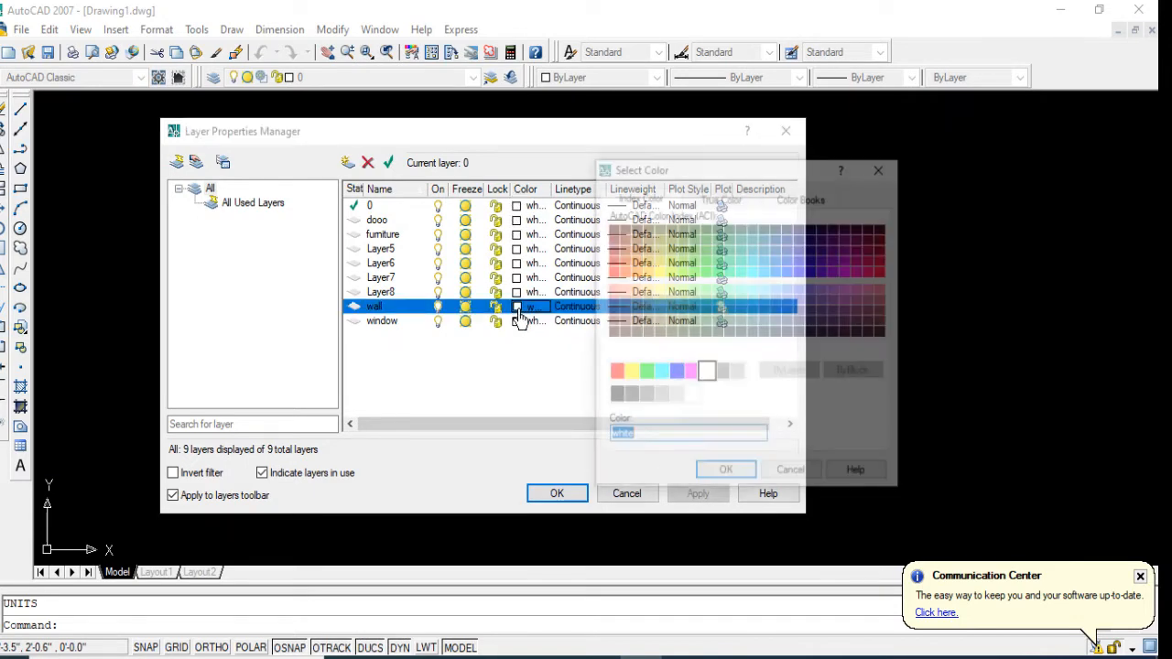
{"action": "double_click", "coordinate": [608, 278]}
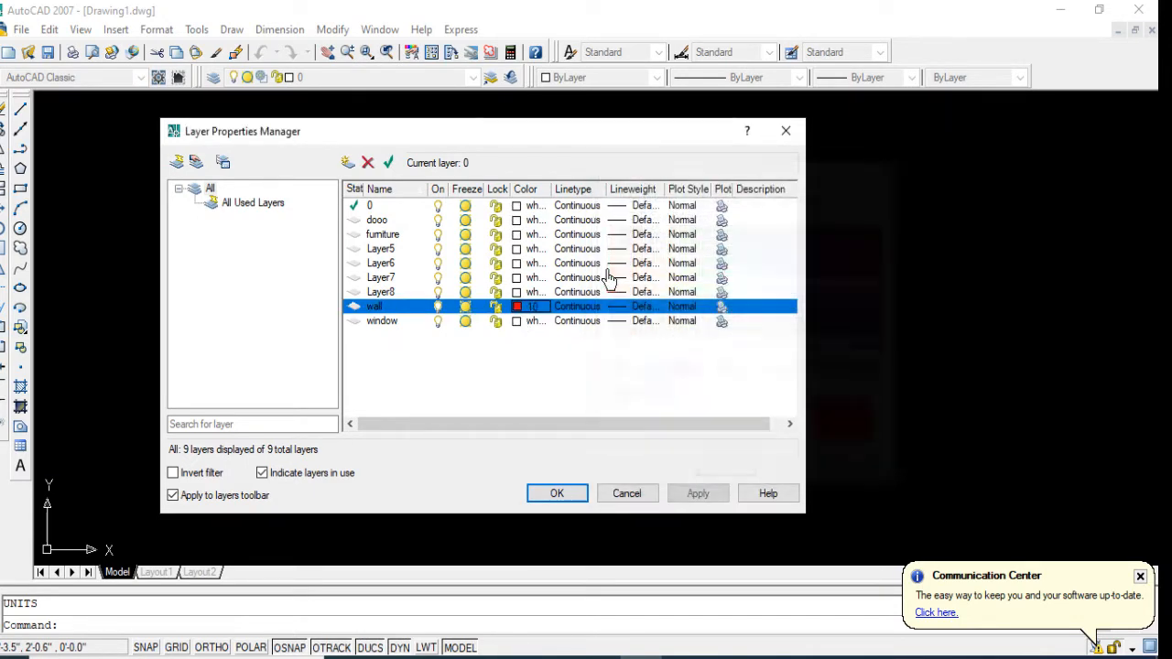
{"action": "left_click", "coordinate": [517, 322]}
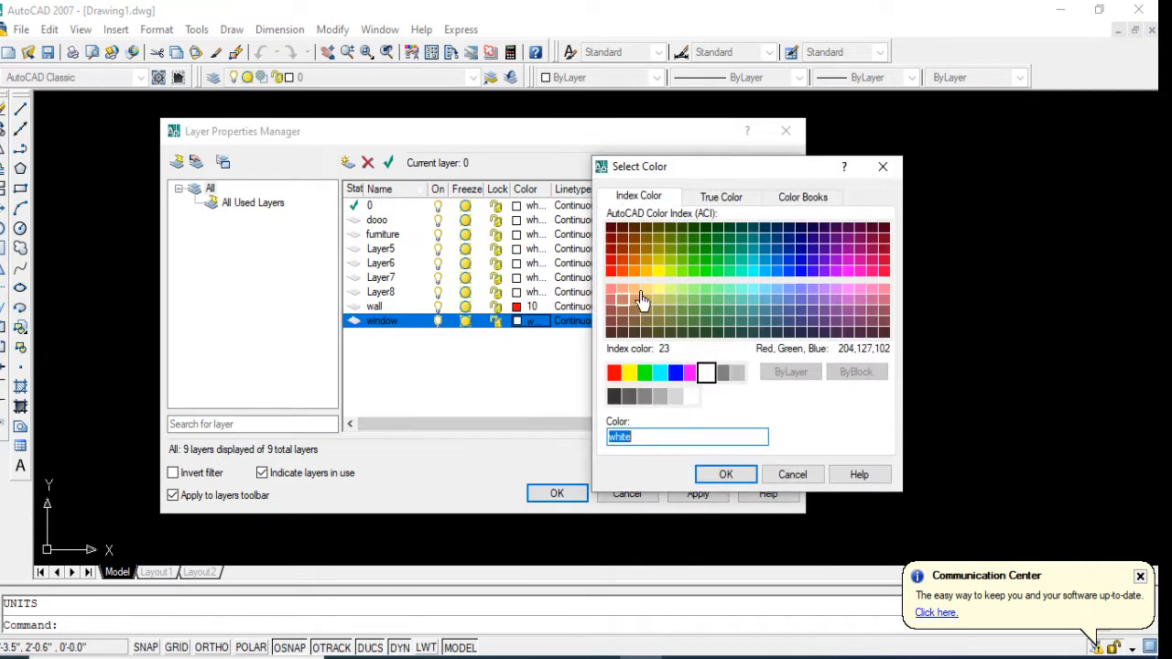
{"action": "double_click", "coordinate": [789, 273]}
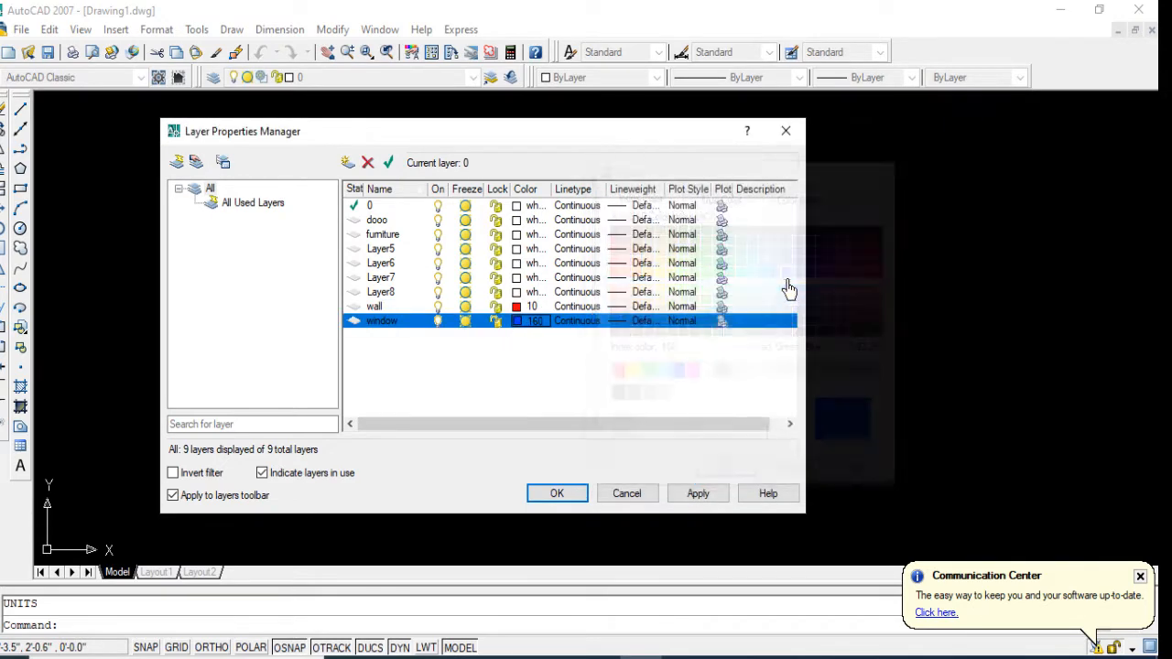
Step: Set the dooo layer's color to index 100, then apply the layer changes and close the layer manager
{"action": "left_click", "coordinate": [516, 220]}
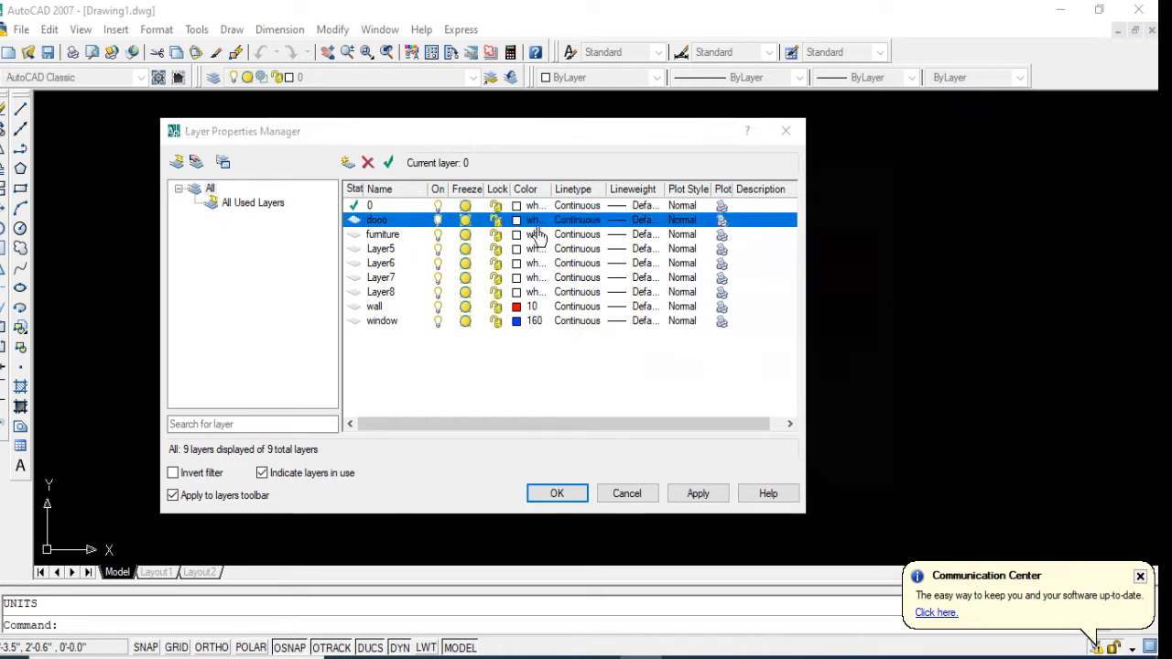
{"action": "double_click", "coordinate": [874, 288]}
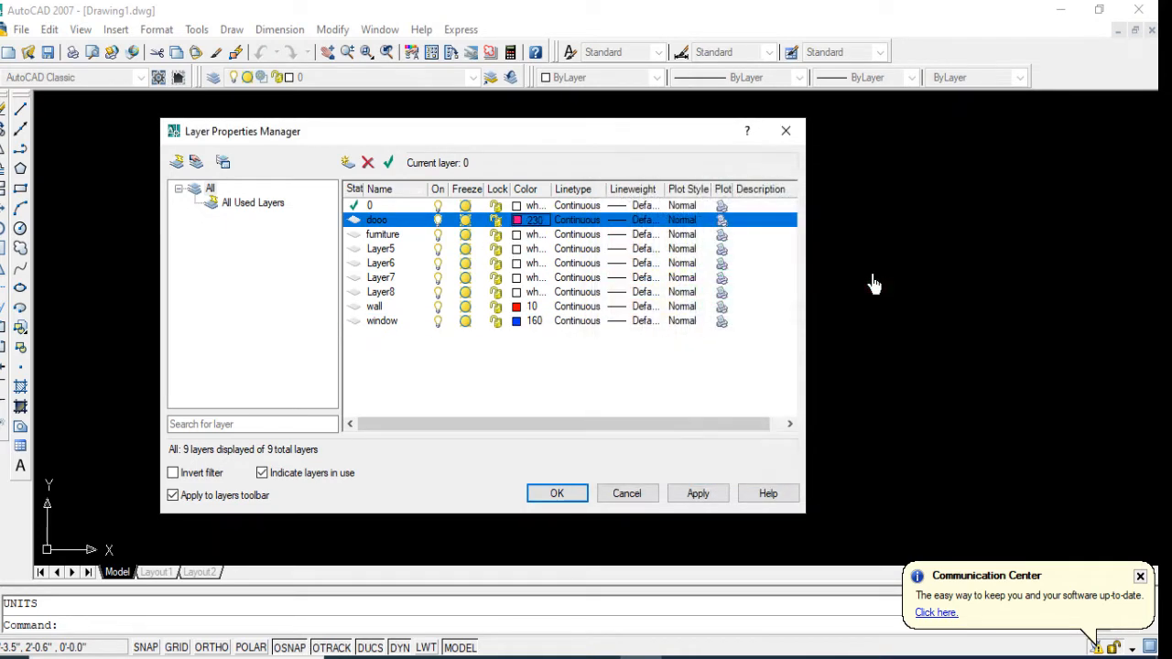
{"action": "left_click", "coordinate": [516, 220]}
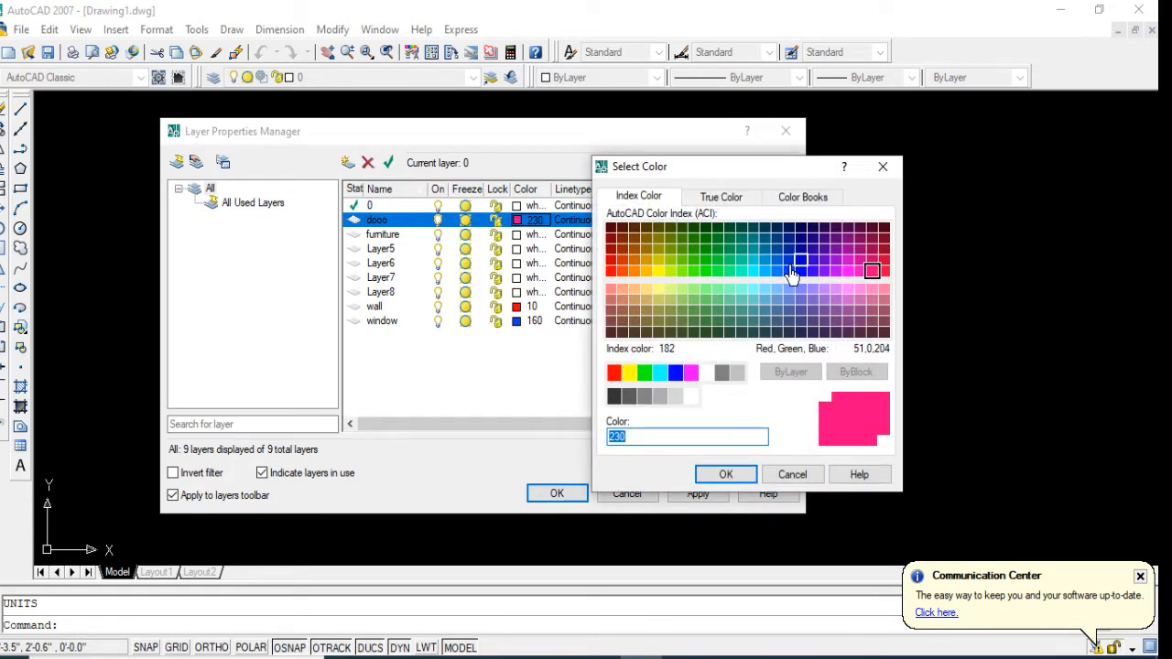
{"action": "double_click", "coordinate": [719, 271]}
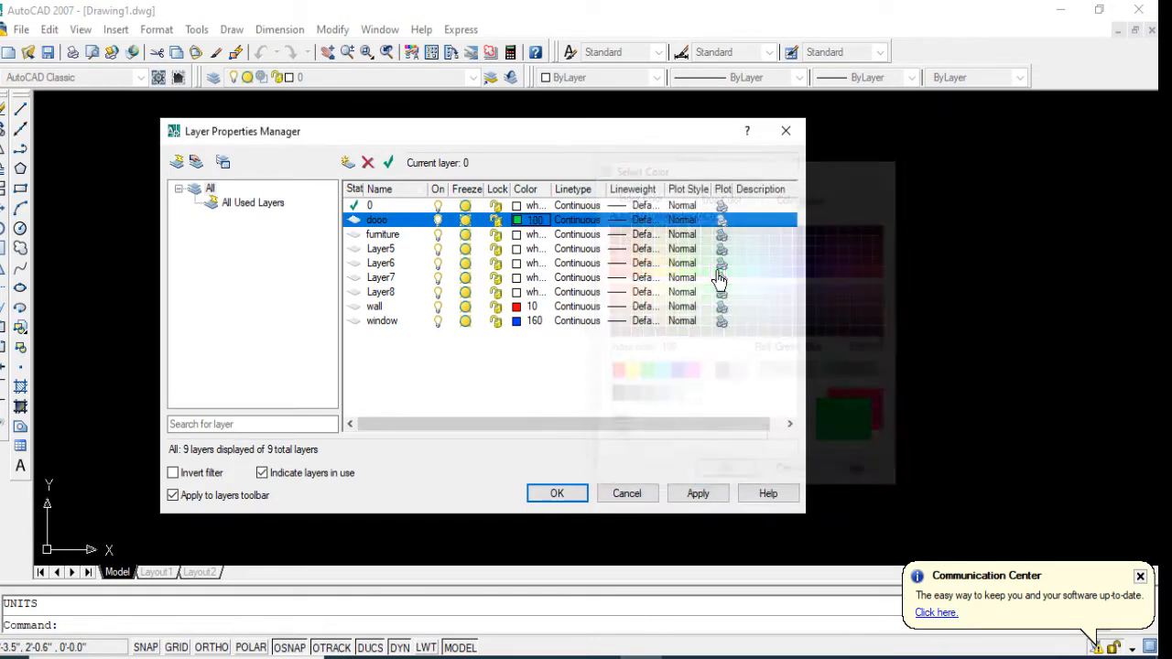
{"action": "left_click", "coordinate": [694, 499]}
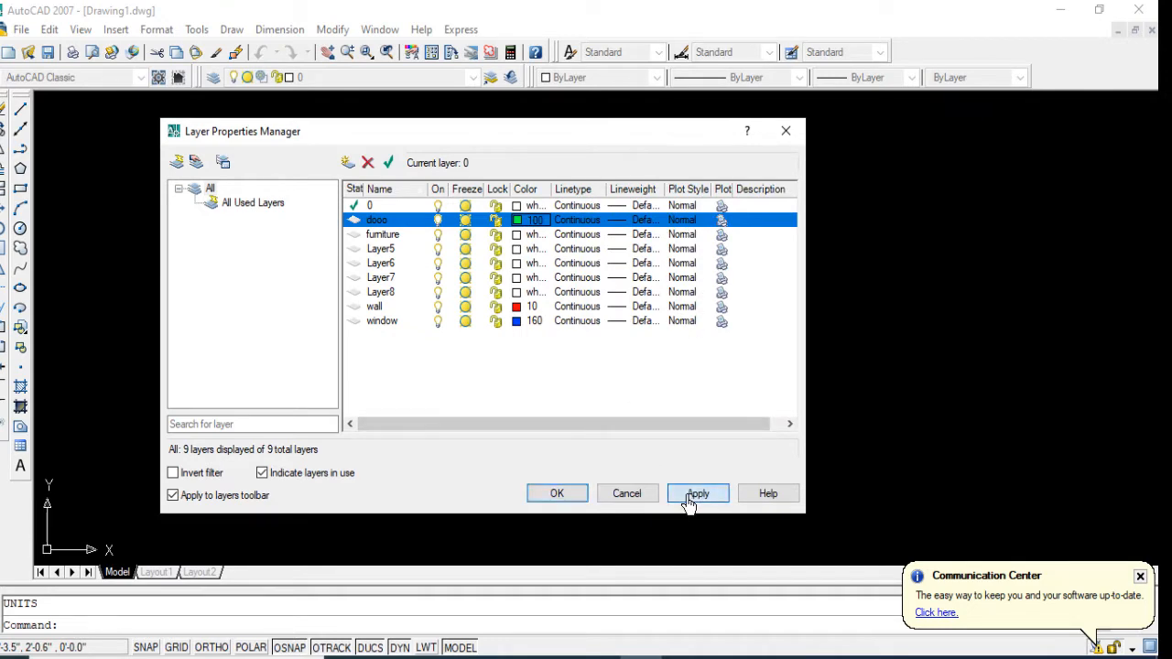
{"action": "left_click", "coordinate": [556, 494]}
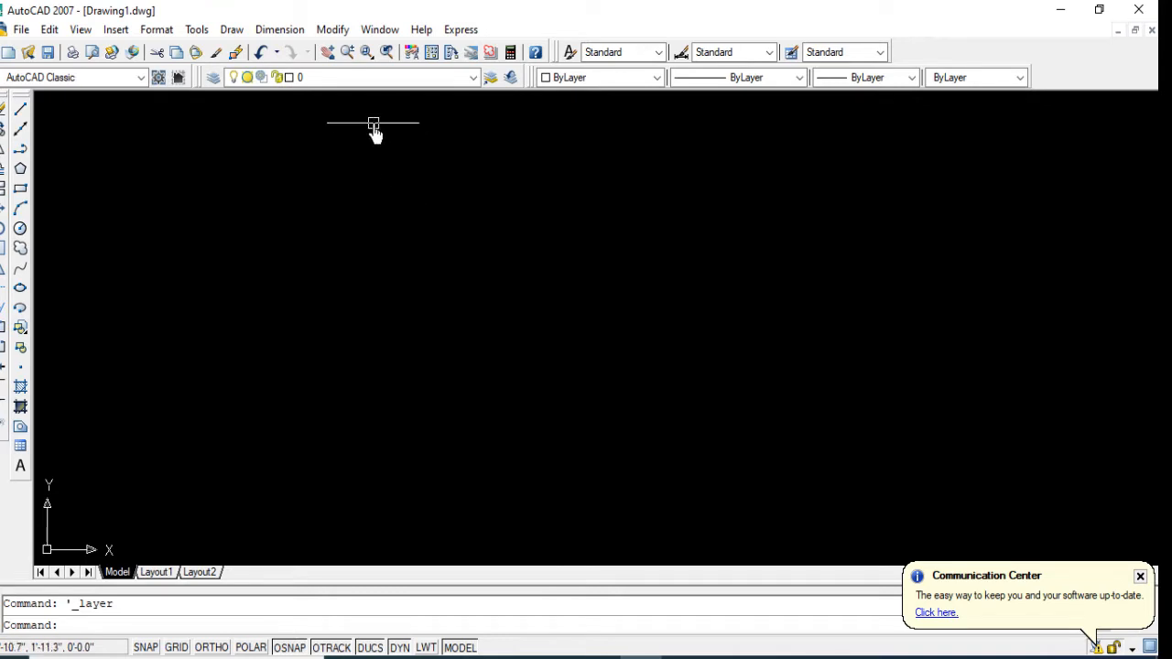
Step: Make wall the current layer
{"action": "left_click", "coordinate": [338, 82]}
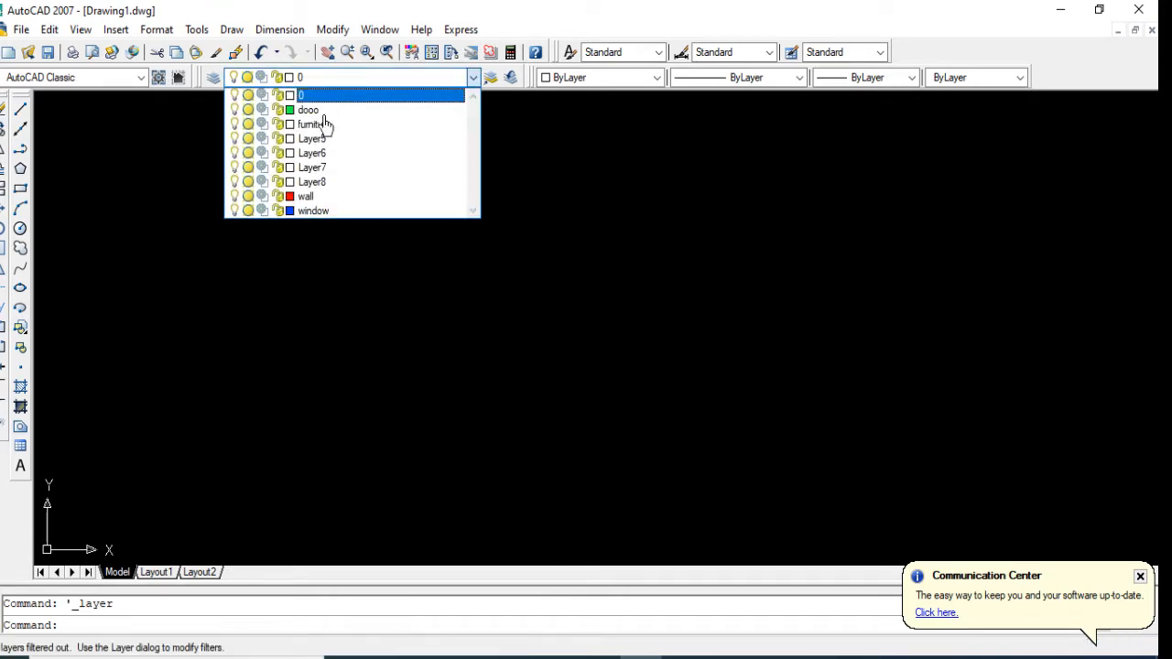
{"action": "left_click", "coordinate": [341, 196]}
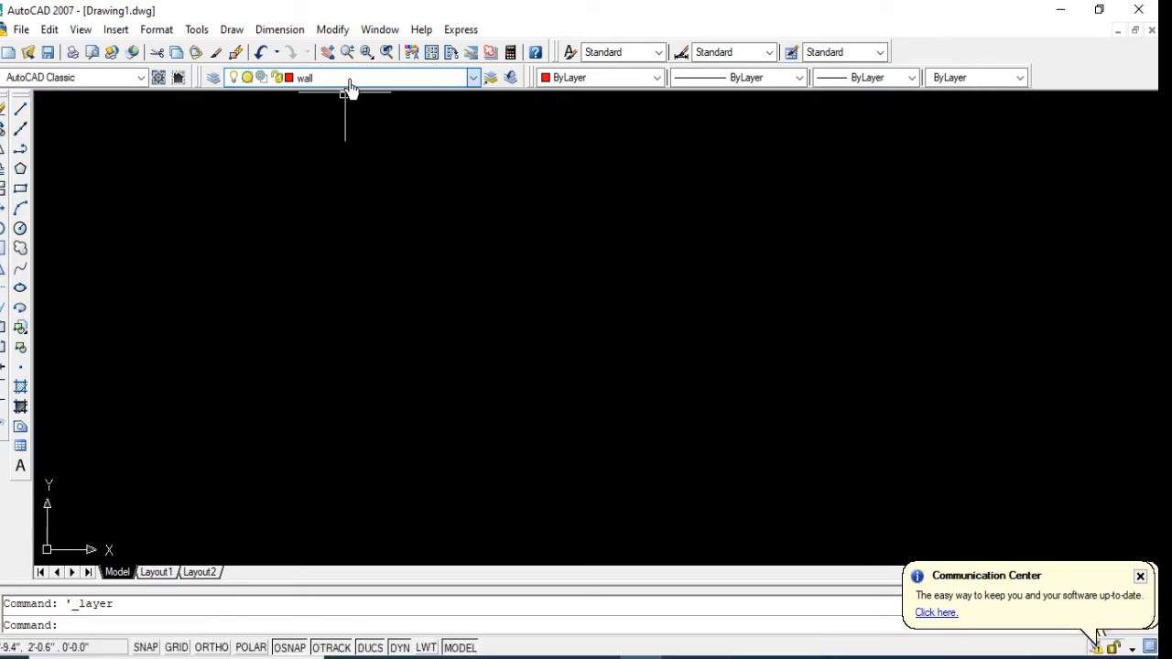
{"action": "left_click", "coordinate": [346, 80]}
{"action": "left_click", "coordinate": [338, 200]}
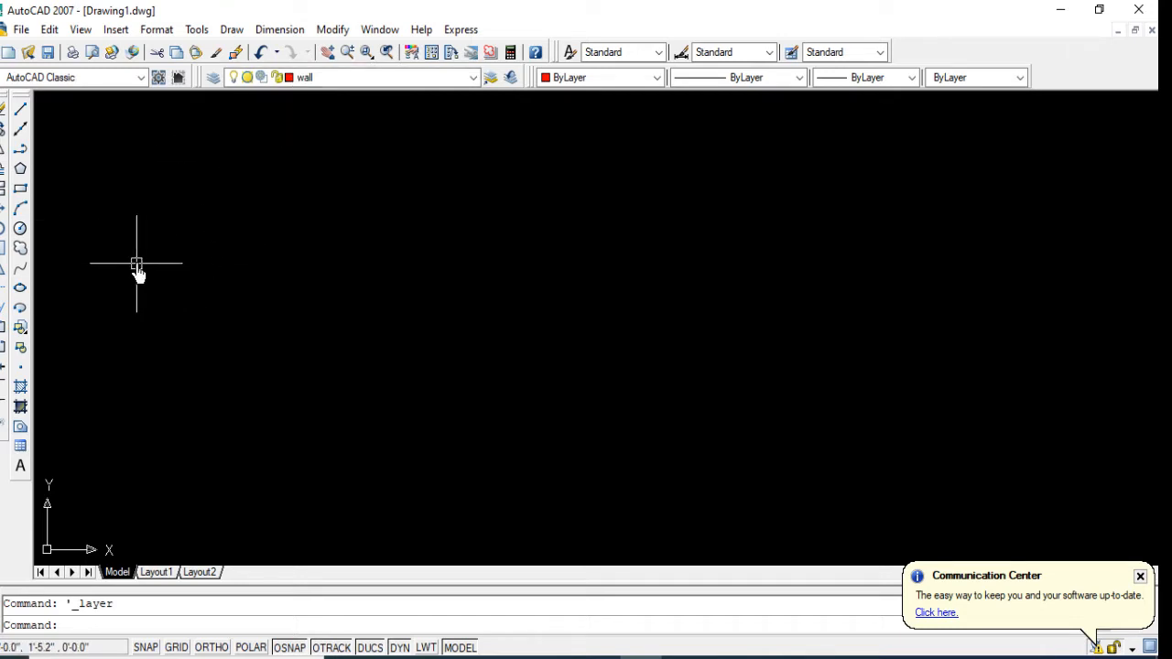
Step: Examine the 1st to 5th floor plan in Rajuk plan.dwg and return to Drawing1.dwg
{"action": "left_click", "coordinate": [391, 35]}
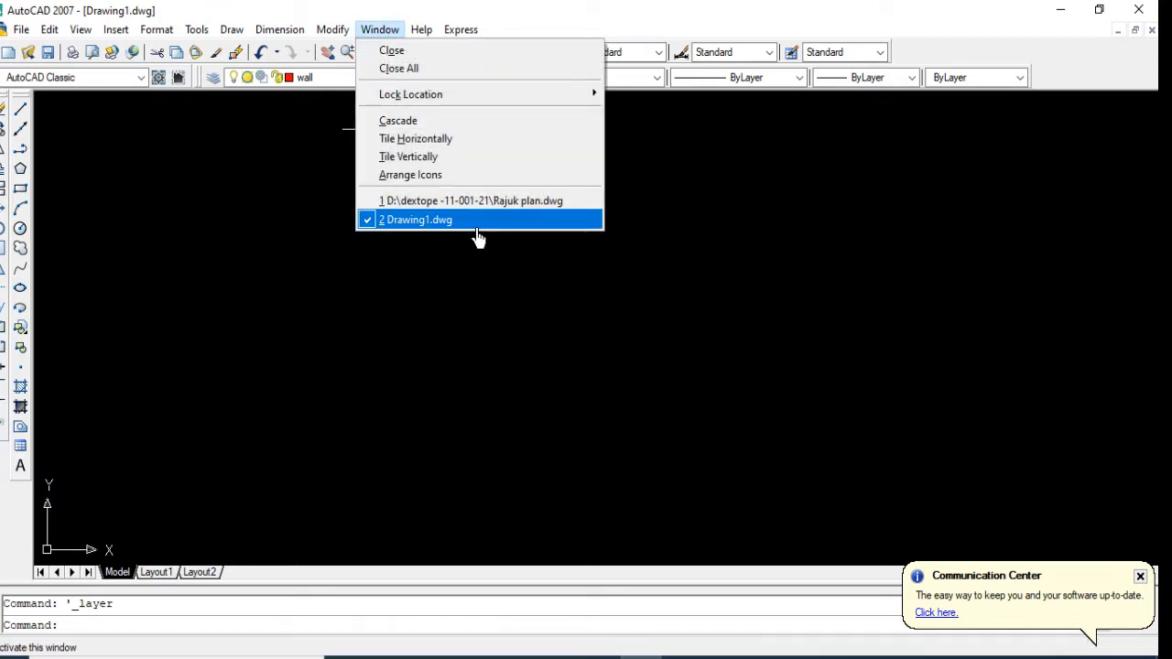
{"action": "left_click", "coordinate": [467, 203]}
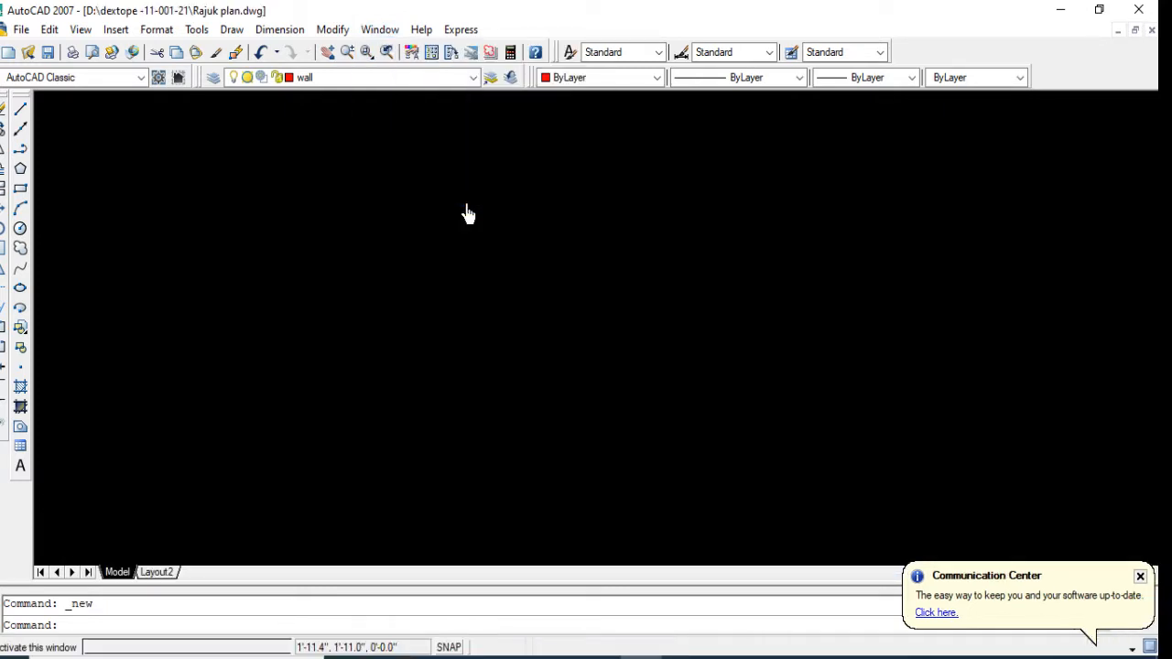
{"action": "scroll", "coordinate": [400, 467], "scroll_direction": "up", "scroll_amount": 6}
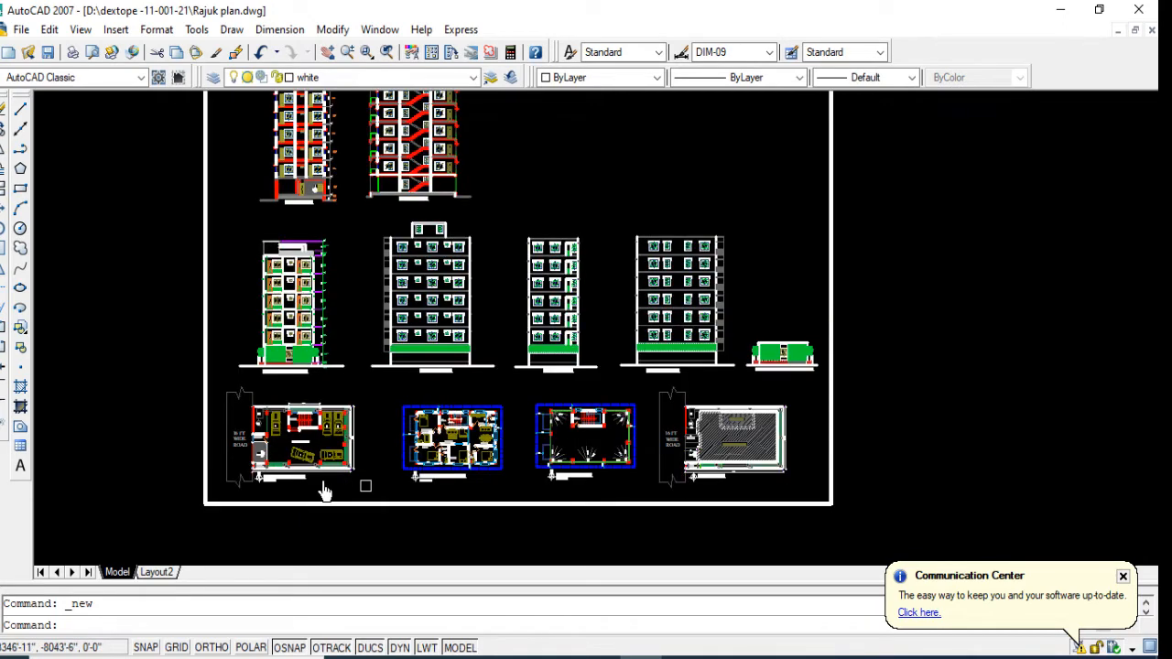
{"action": "scroll", "coordinate": [842, 426], "scroll_direction": "up", "scroll_amount": 2}
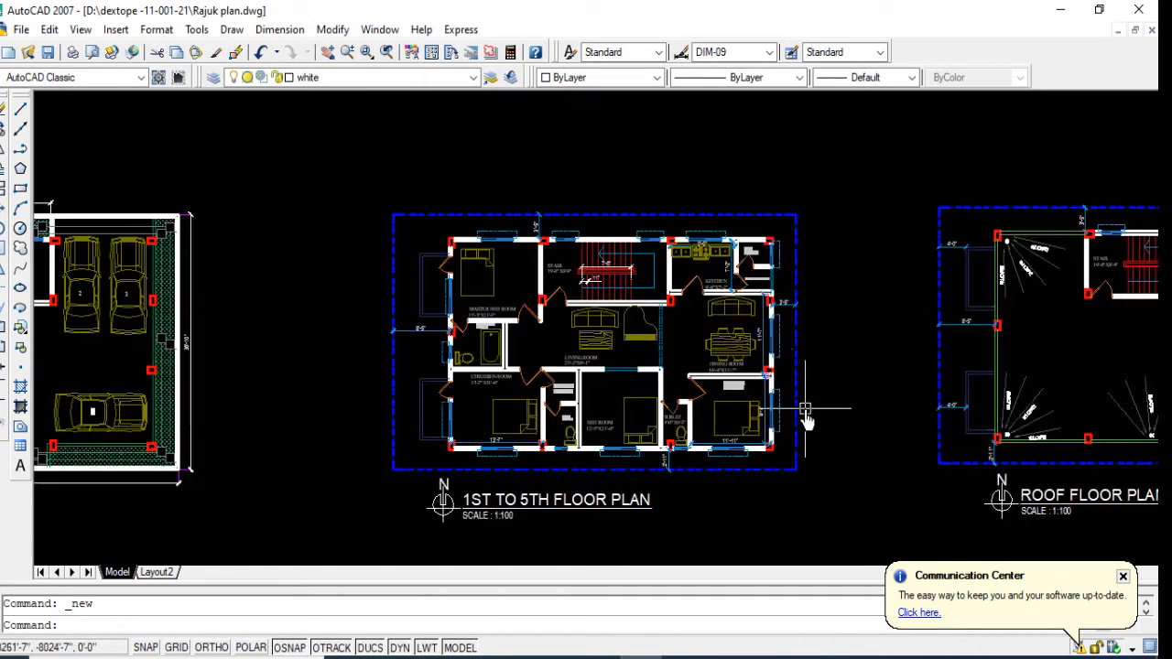
{"action": "middle_click_drag", "start_coordinate": [806, 417], "coordinate": [641, 393]}
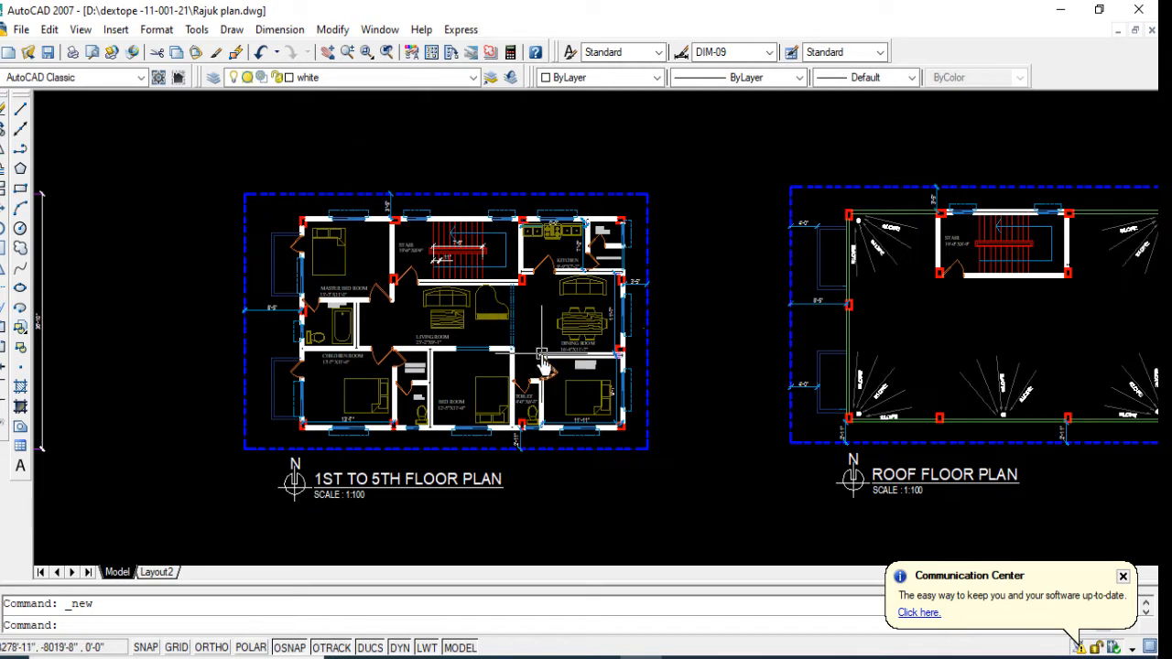
{"action": "left_click", "coordinate": [379, 29]}
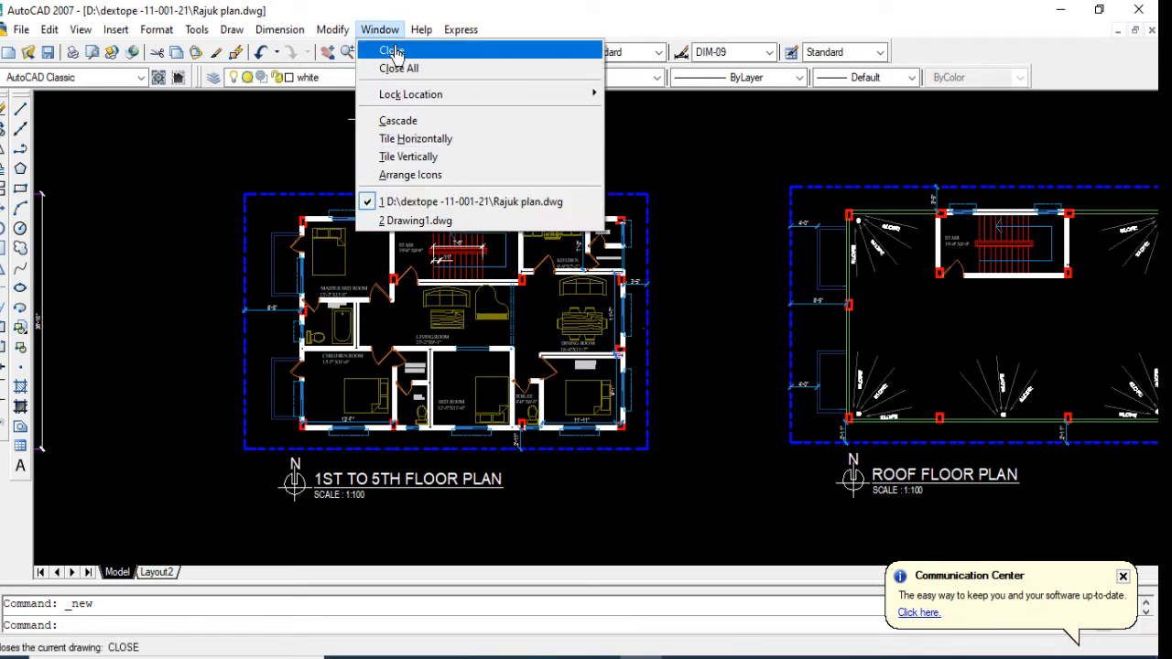
{"action": "left_click", "coordinate": [407, 222]}
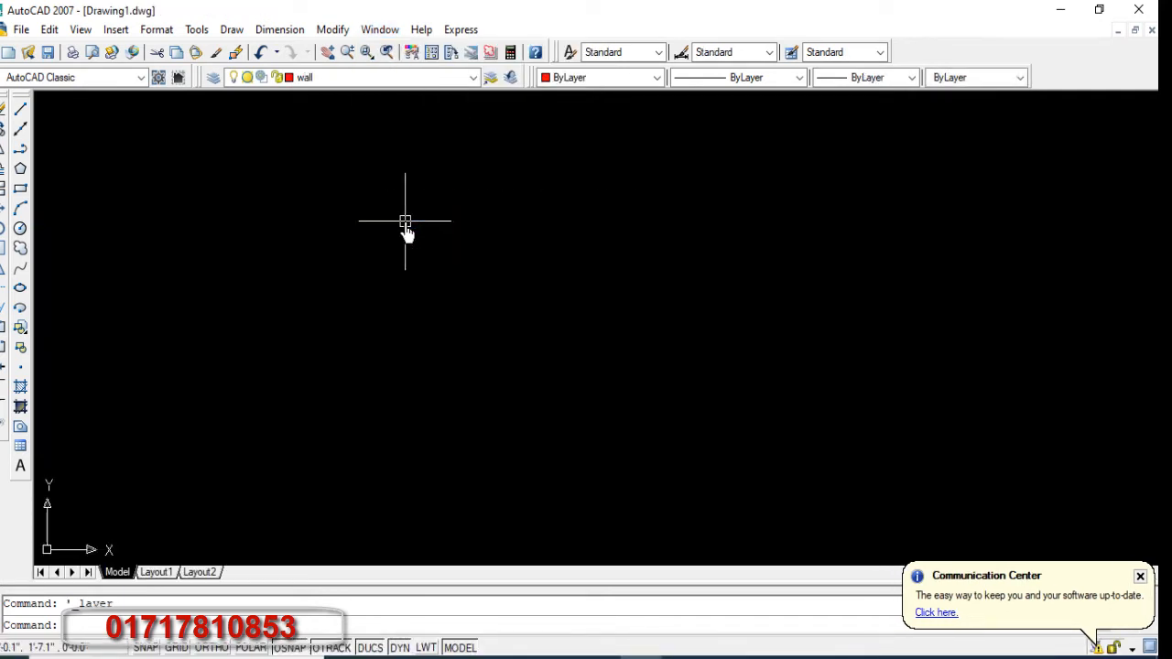
Step: Draw a horizontal line 60'10" long on the wall layer with Ortho turned on
{"action": "left_click", "coordinate": [21, 110]}
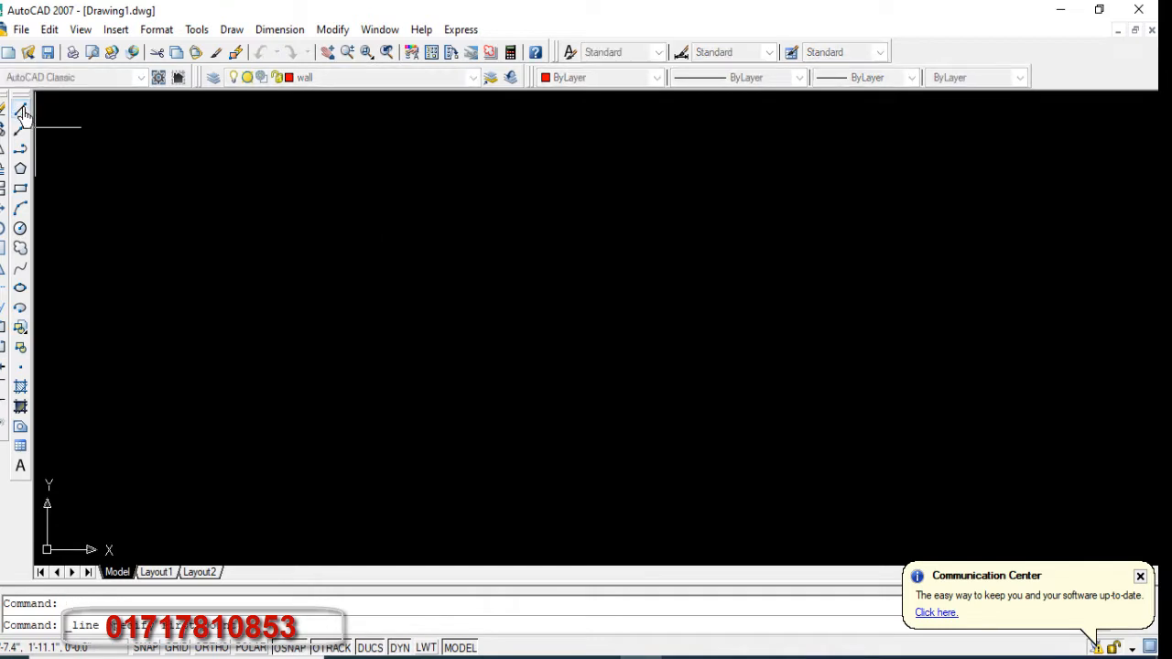
{"action": "left_click", "coordinate": [207, 180]}
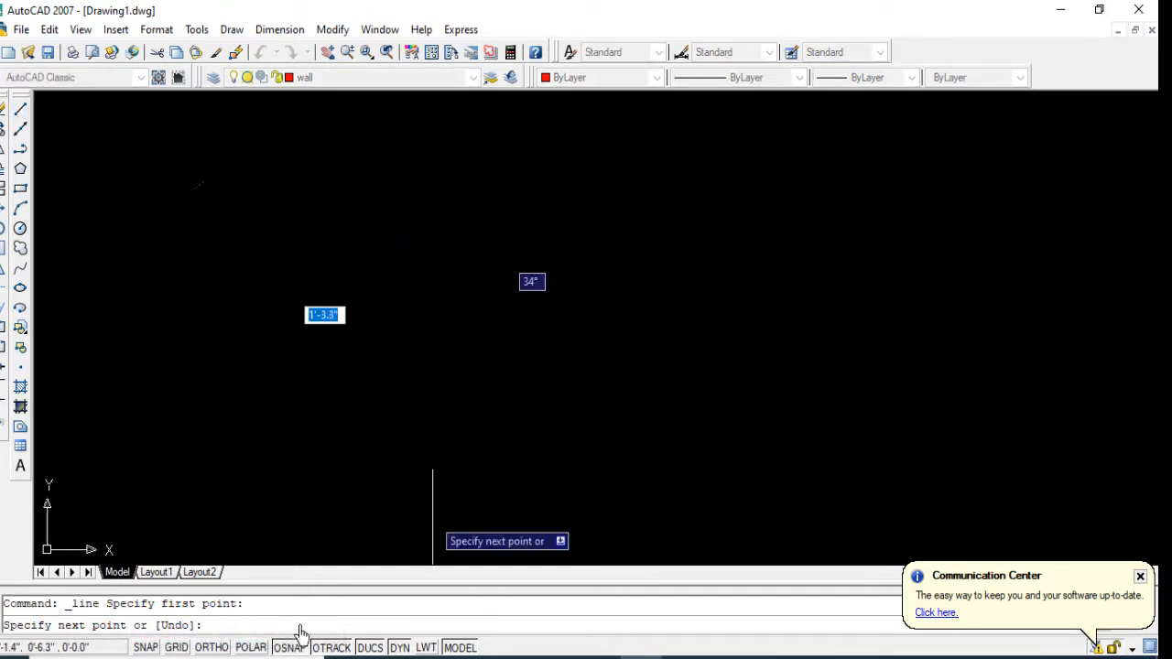
{"action": "left_click", "coordinate": [219, 651]}
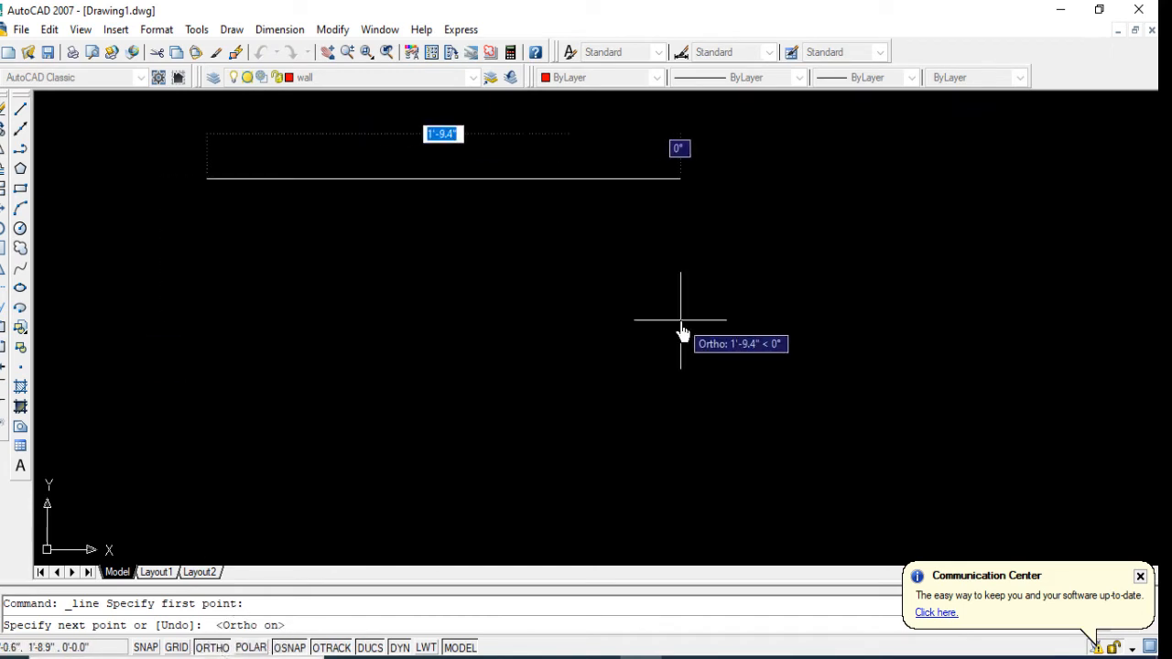
{"action": "type", "text": "60"}
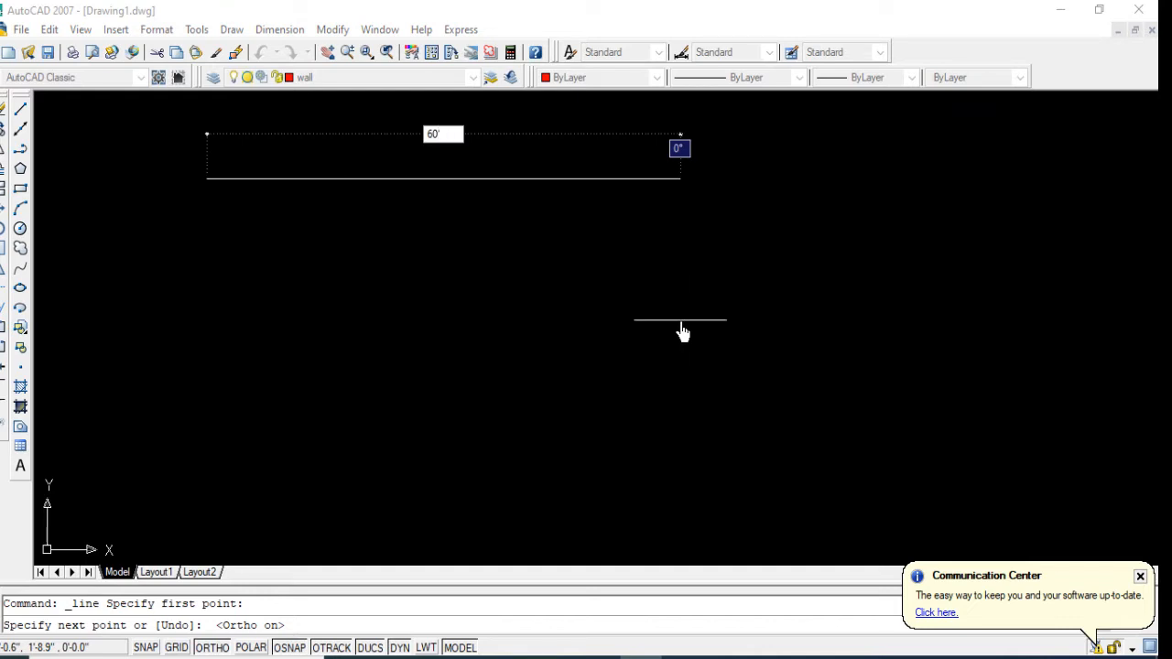
{"action": "type", "text": "'10"}
{"action": "key", "text": "Return"}
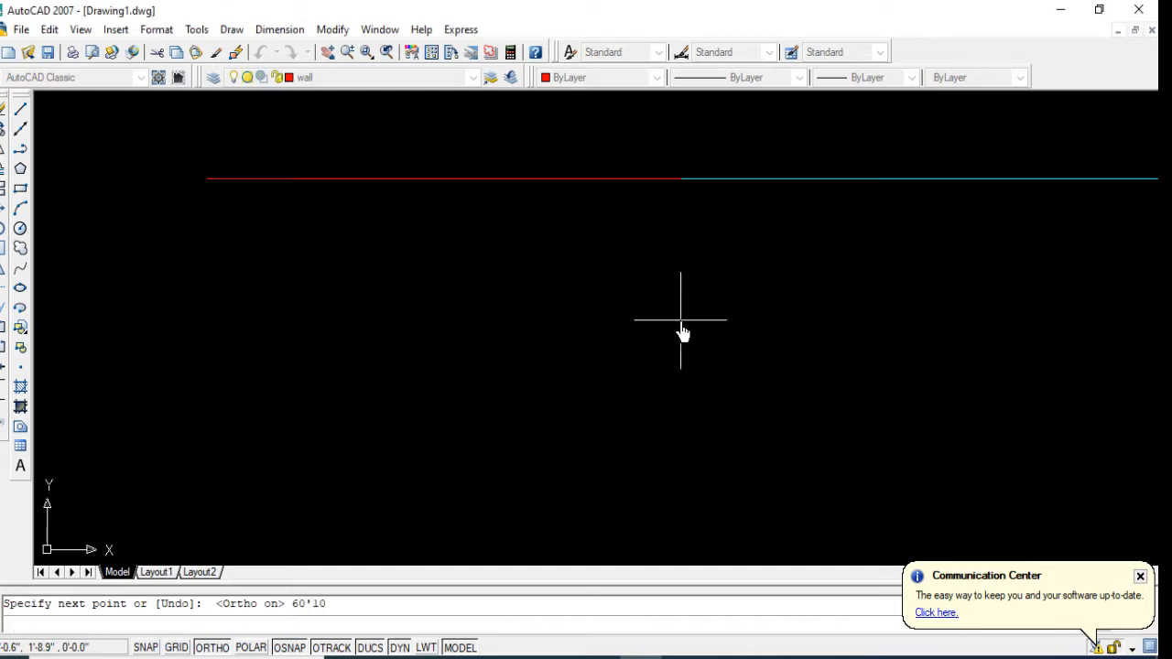
{"action": "key", "text": "Return"}
{"action": "scroll", "coordinate": [342, 311], "scroll_direction": "down", "scroll_amount": 3}
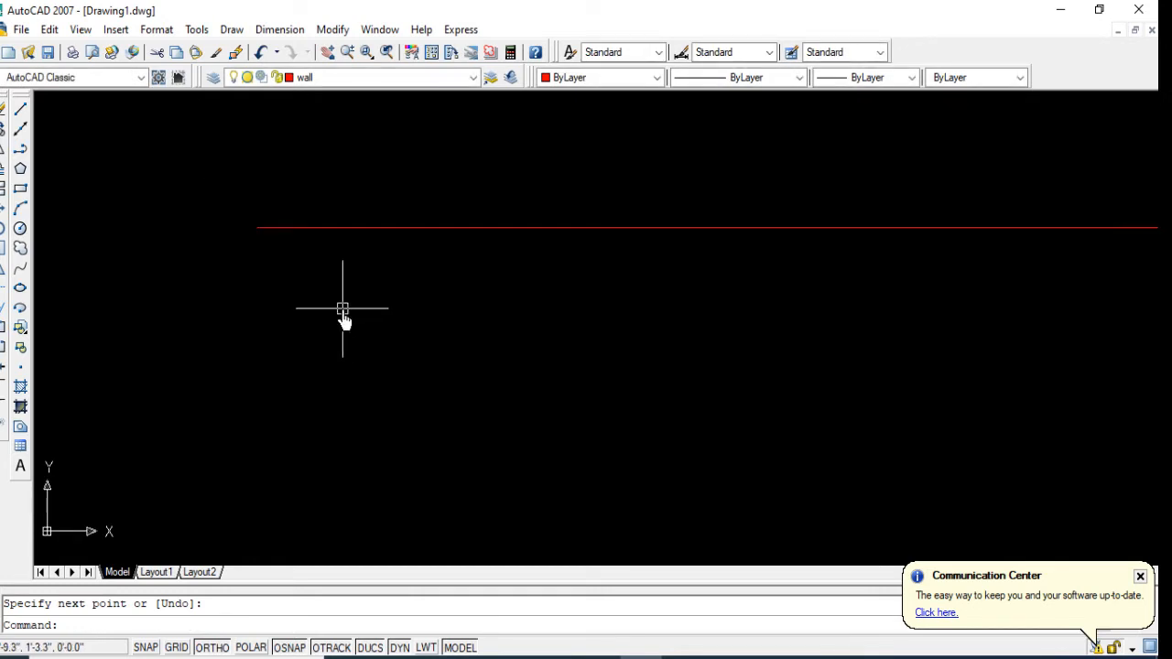
{"action": "mouse_move", "coordinate": [582, 331]}
{"action": "middle_mouse_down"}
{"action": "mouse_move", "coordinate": [337, 300]}
{"action": "mouse_move", "coordinate": [340, 287]}
{"action": "middle_mouse_up"}
{"action": "scroll", "coordinate": [328, 277], "scroll_direction": "down", "scroll_amount": 2}
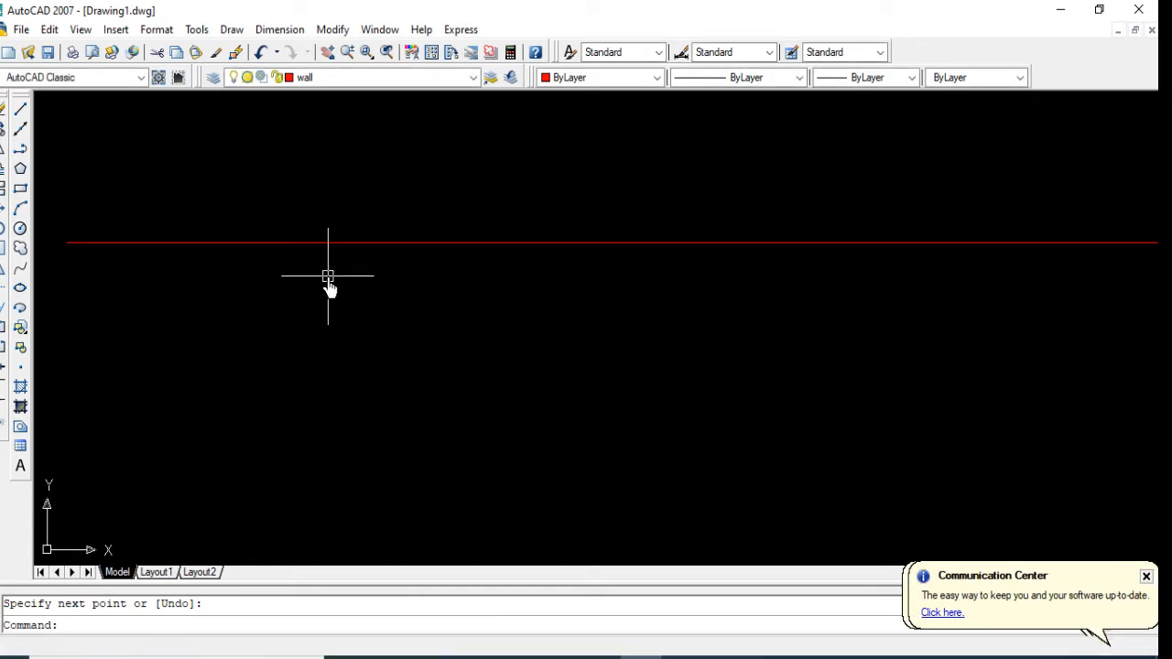
{"action": "right_click", "coordinate": [337, 274]}
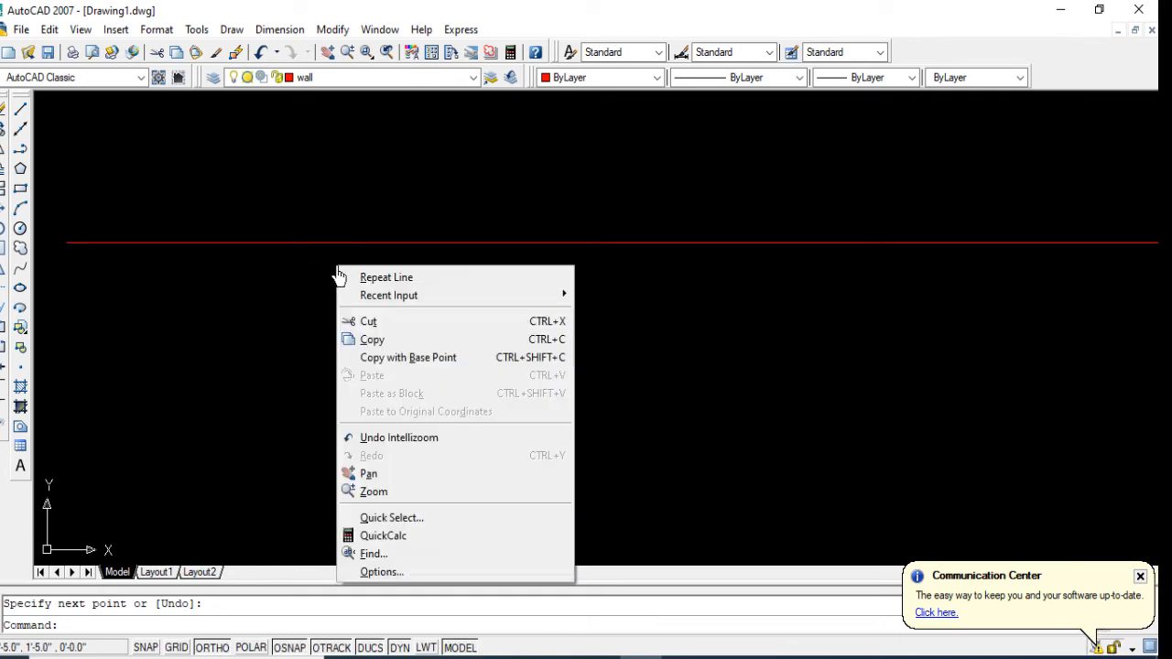
{"action": "left_click", "coordinate": [371, 491]}
{"action": "right_click", "coordinate": [371, 306]}
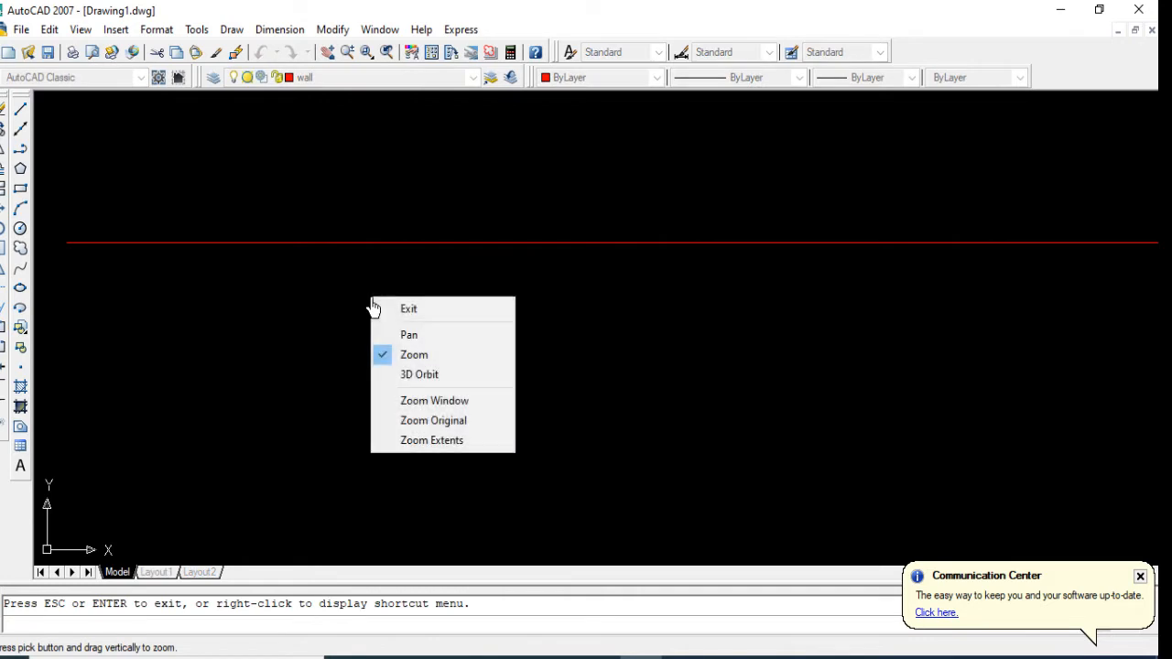
{"action": "left_click", "coordinate": [406, 310]}
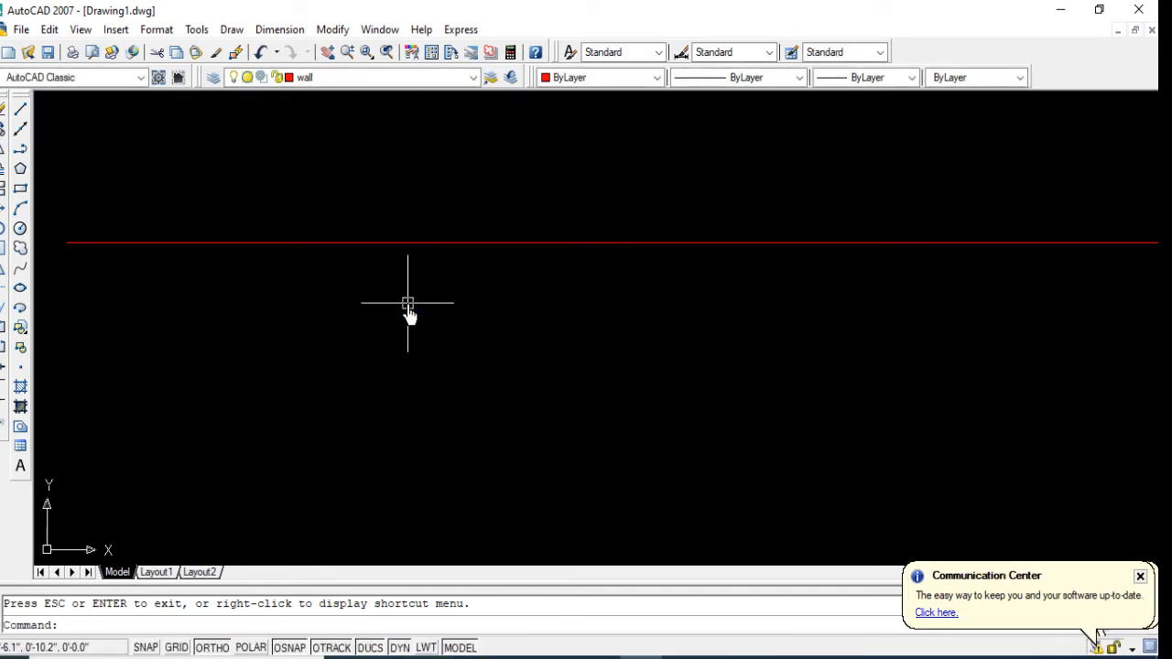
Step: Zoom to the whole drawing with the All option
{"action": "type", "text": "z"}
{"action": "key", "text": "Return"}
{"action": "type", "text": "a"}
{"action": "key", "text": "Return"}
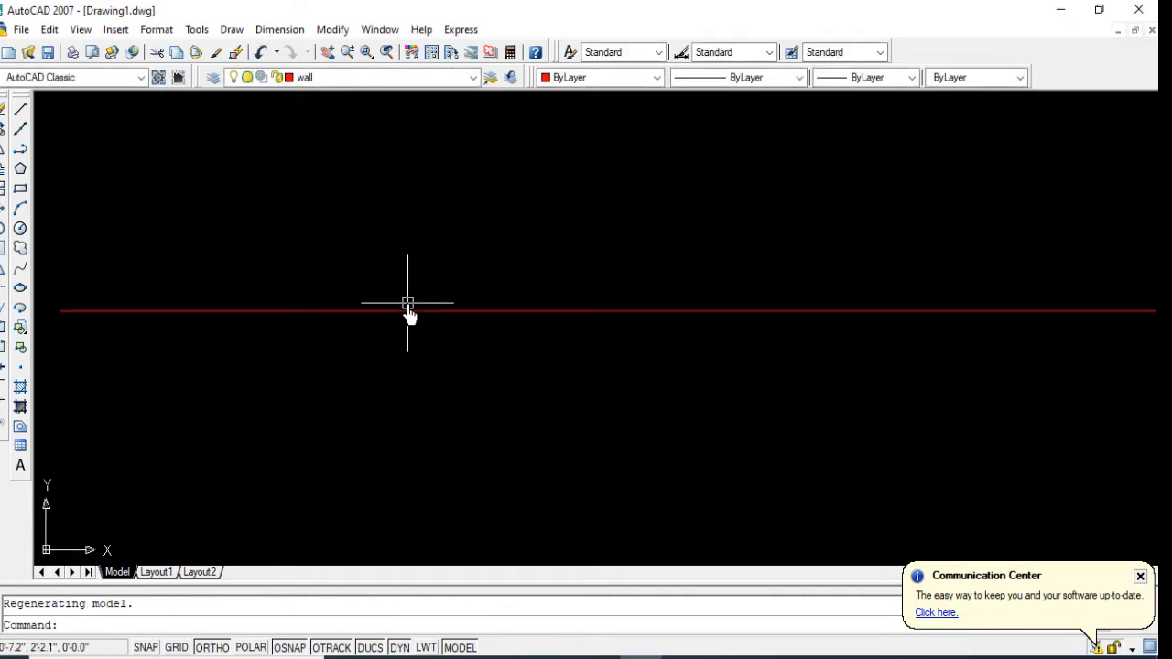
Step: Bring the wall line back into full view with the Zoom All option
{"action": "scroll", "coordinate": [426, 280], "scroll_direction": "down", "scroll_amount": 3}
{"action": "scroll", "coordinate": [284, 330], "scroll_direction": "up", "scroll_amount": 3}
{"action": "scroll", "coordinate": [293, 328], "scroll_direction": "up", "scroll_amount": 5}
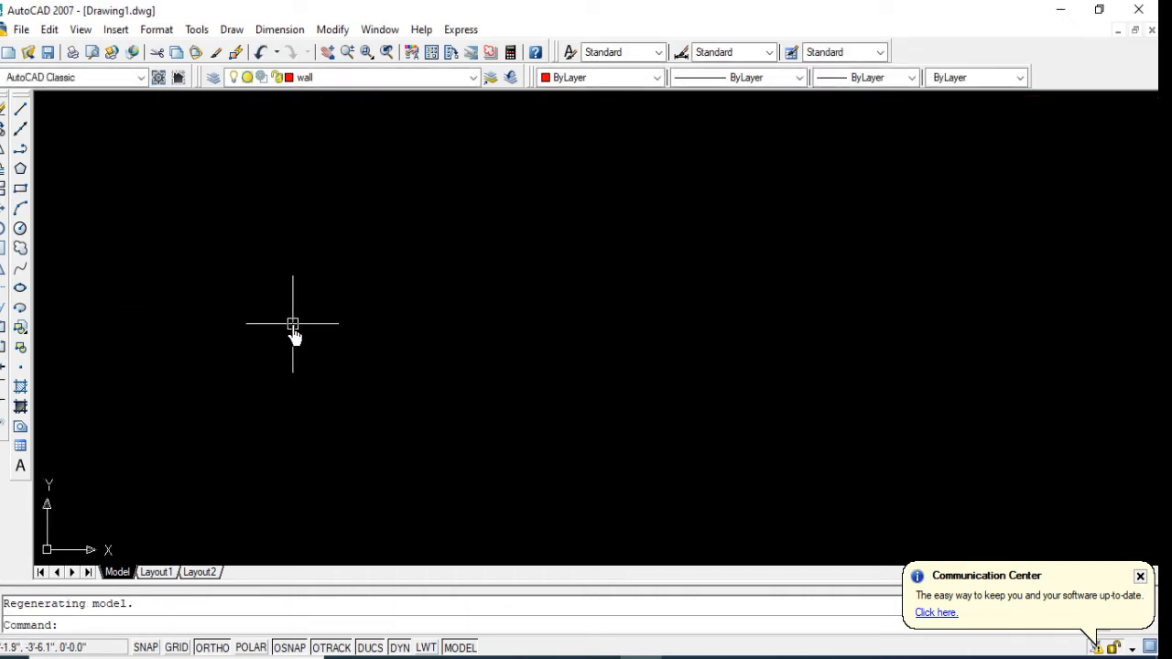
{"action": "scroll", "coordinate": [267, 363], "scroll_direction": "down", "scroll_amount": 2}
{"action": "type", "text": "z"}
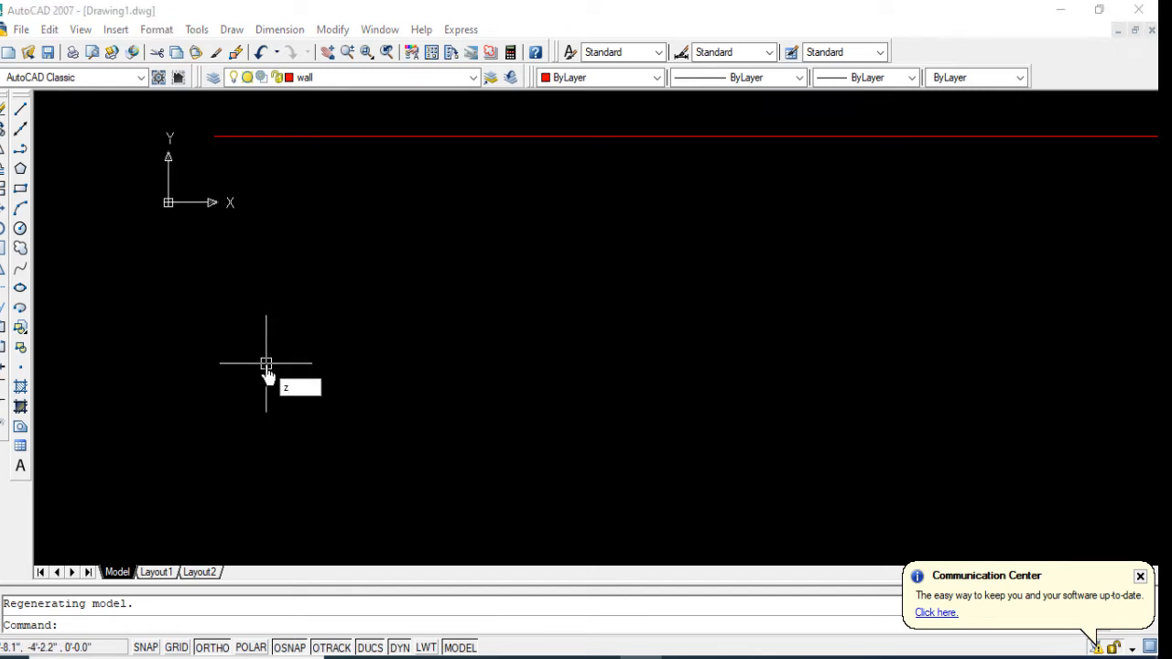
{"action": "key", "text": "Return"}
{"action": "type", "text": "e"}
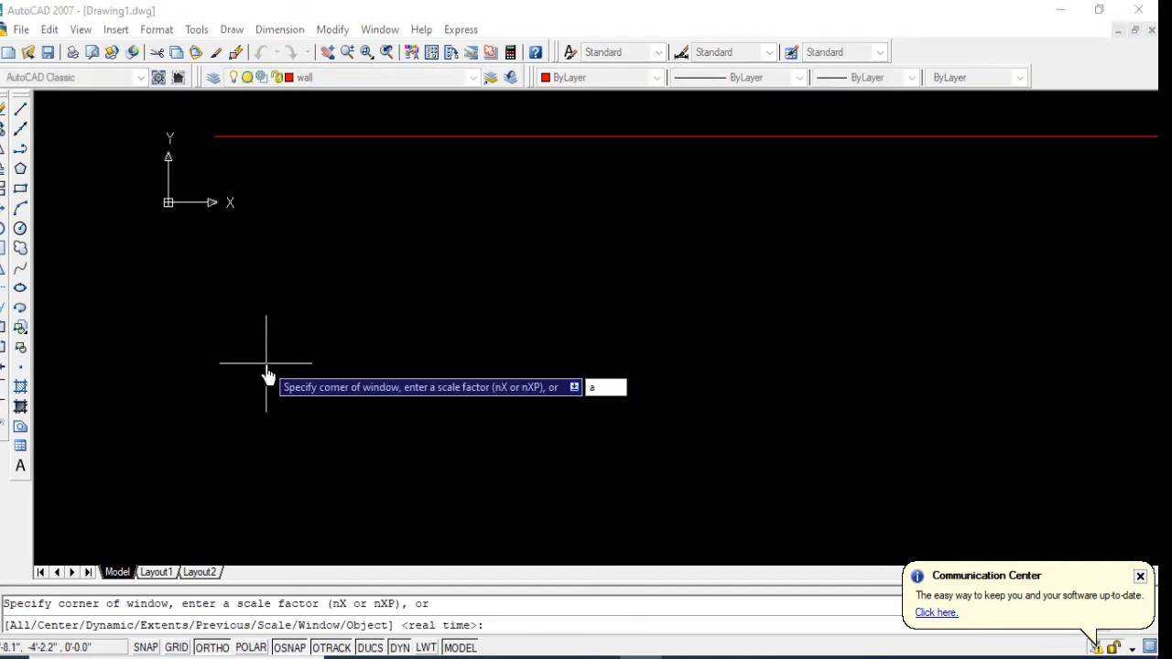
{"action": "key", "text": "Return"}
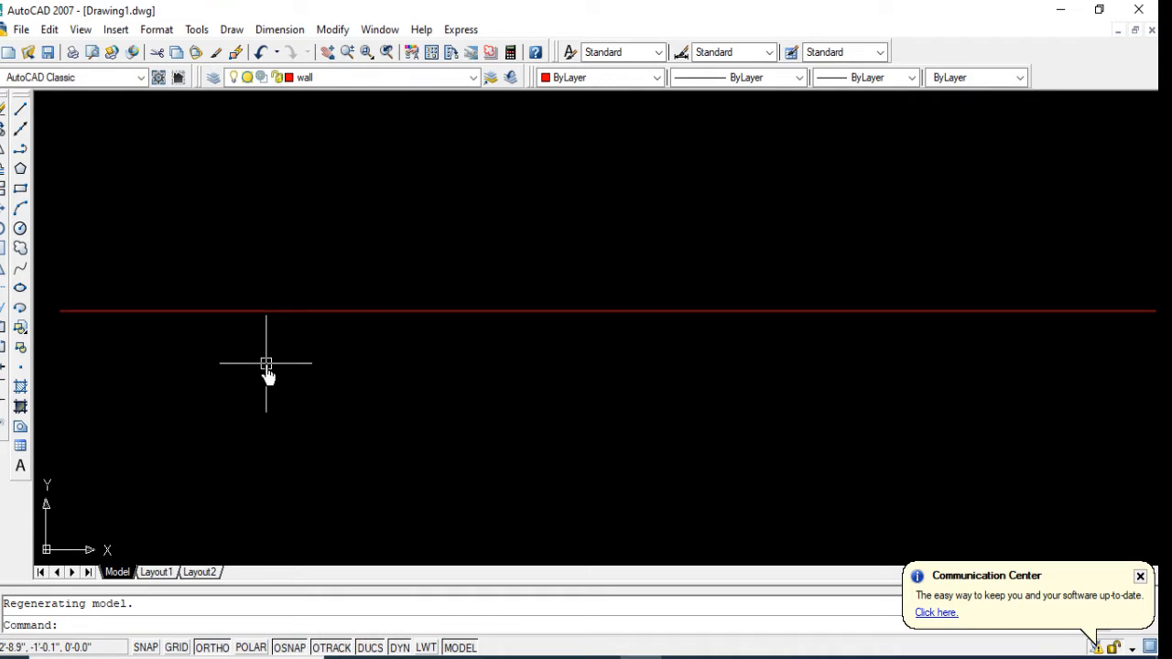
Step: Turn off the UCS icon's Origin display setting so it no longer follows the drawing origin
{"action": "scroll", "coordinate": [320, 282], "scroll_direction": "down", "scroll_amount": 4}
{"action": "scroll", "coordinate": [157, 339], "scroll_direction": "up", "scroll_amount": 6}
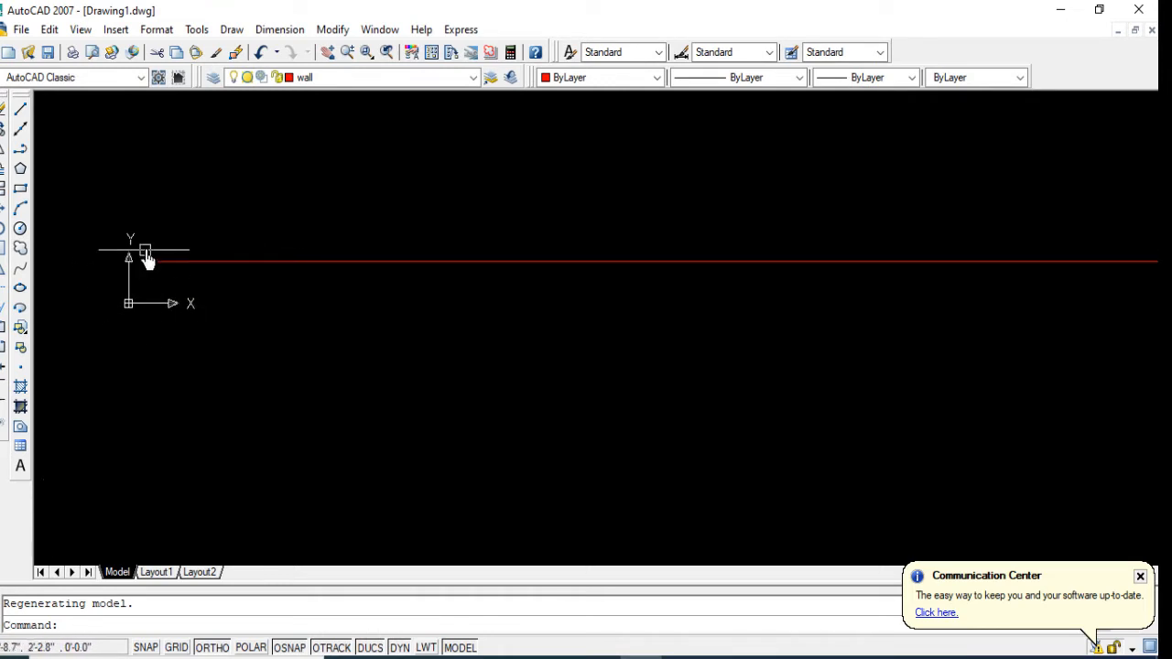
{"action": "left_click", "coordinate": [81, 29]}
{"action": "mouse_move", "coordinate": [117, 416]}
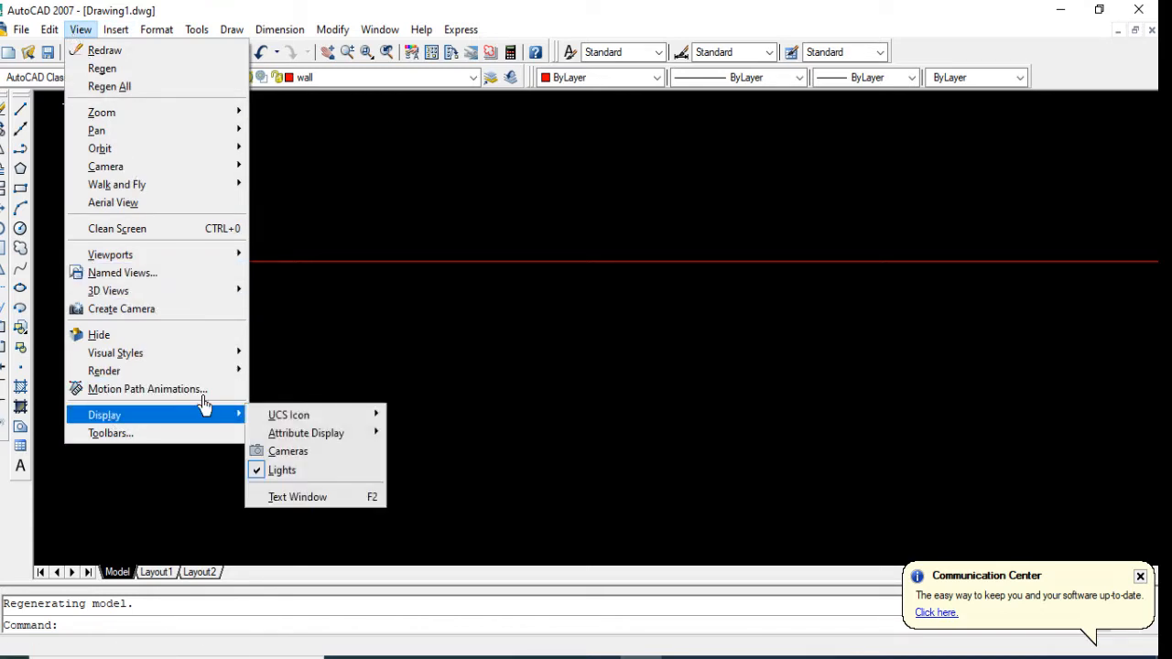
{"action": "mouse_move", "coordinate": [316, 414]}
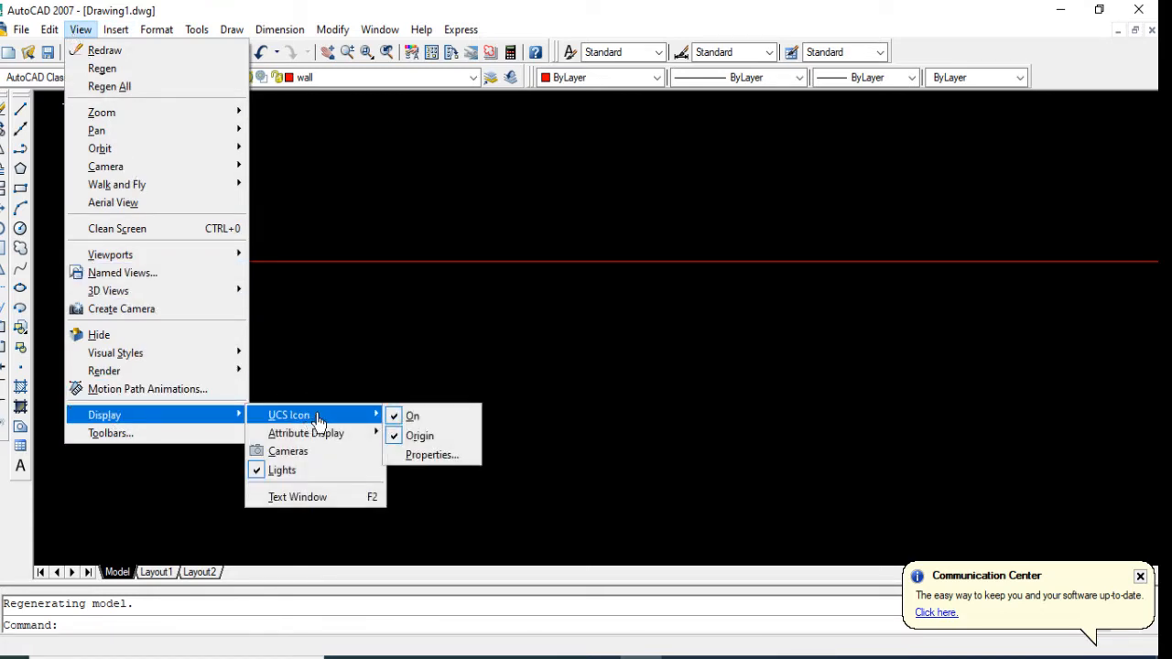
{"action": "left_click", "coordinate": [404, 437]}
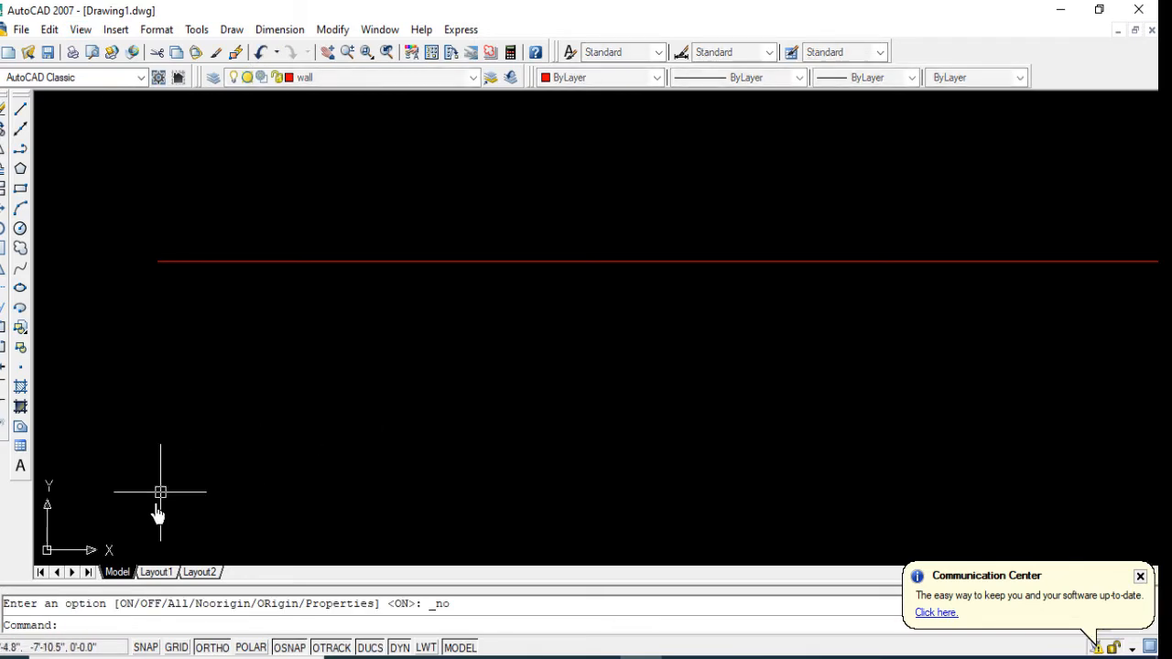
{"action": "scroll", "coordinate": [105, 445], "scroll_direction": "down", "scroll_amount": 2}
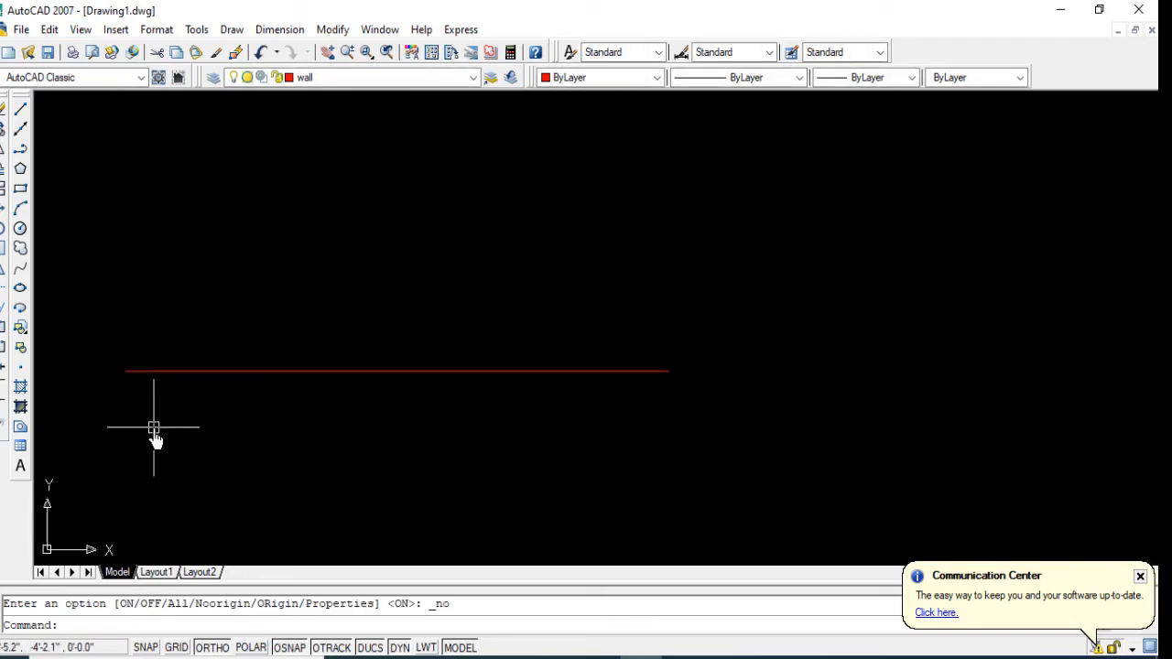
Step: Draw a vertical wall line 36'10" long straight down from the left end of the horizontal wall line
{"action": "mouse_move", "coordinate": [152, 431]}
{"action": "middle_mouse_down"}
{"action": "mouse_move", "coordinate": [220, 396]}
{"action": "mouse_move", "coordinate": [216, 348]}
{"action": "mouse_move", "coordinate": [246, 276]}
{"action": "middle_mouse_up"}
{"action": "scroll", "coordinate": [231, 309], "scroll_direction": "up", "scroll_amount": 1}
{"action": "left_click", "coordinate": [20, 113]}
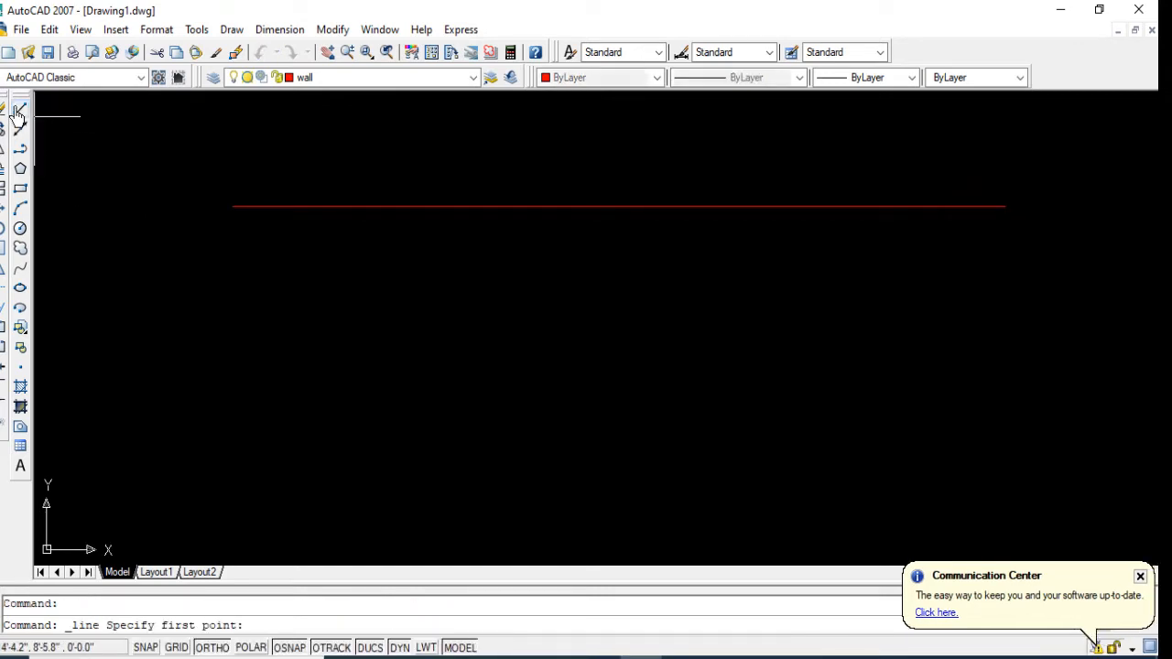
{"action": "left_click", "coordinate": [235, 207]}
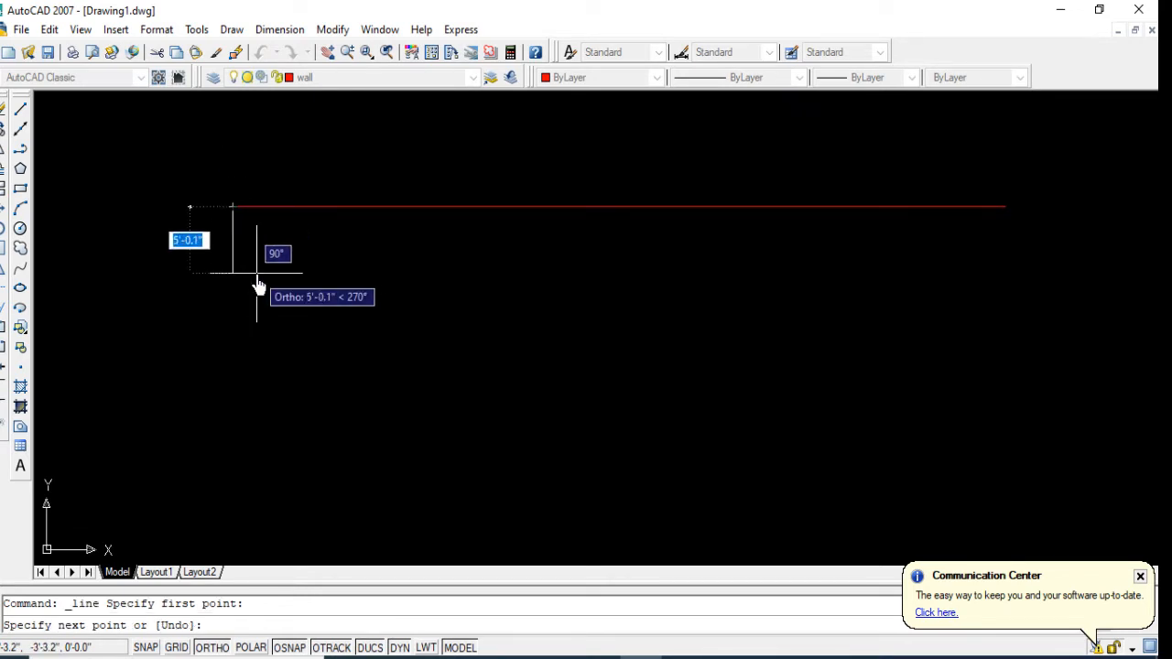
{"action": "type", "text": "36'10"}
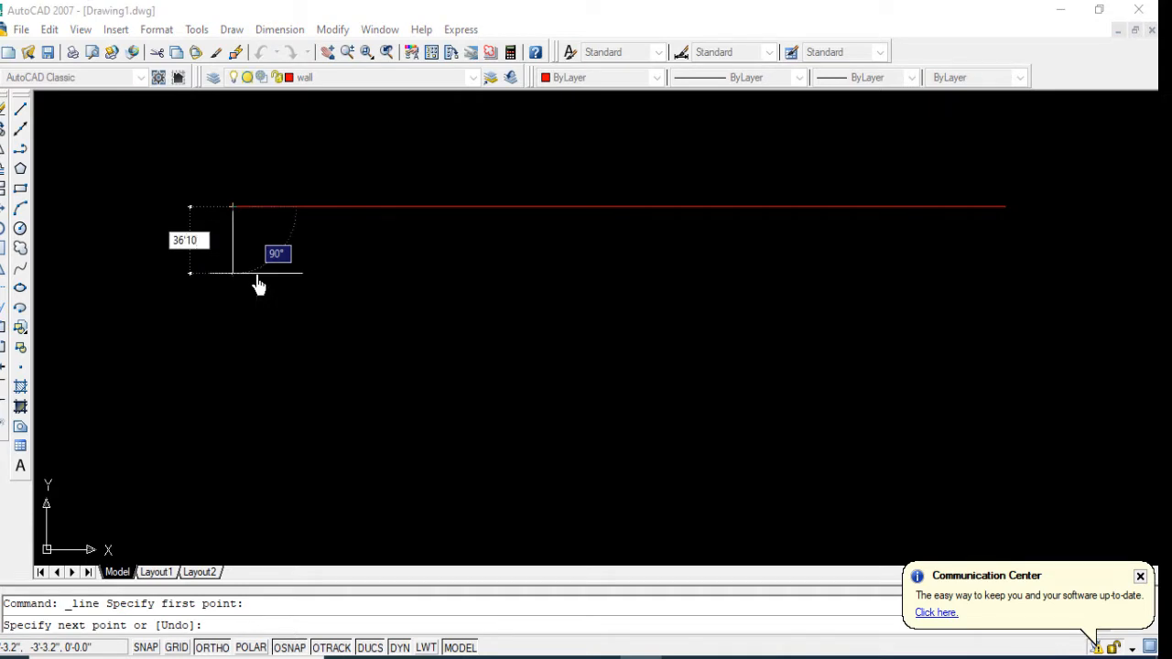
{"action": "key", "text": "Return"}
{"action": "key", "text": "Return"}
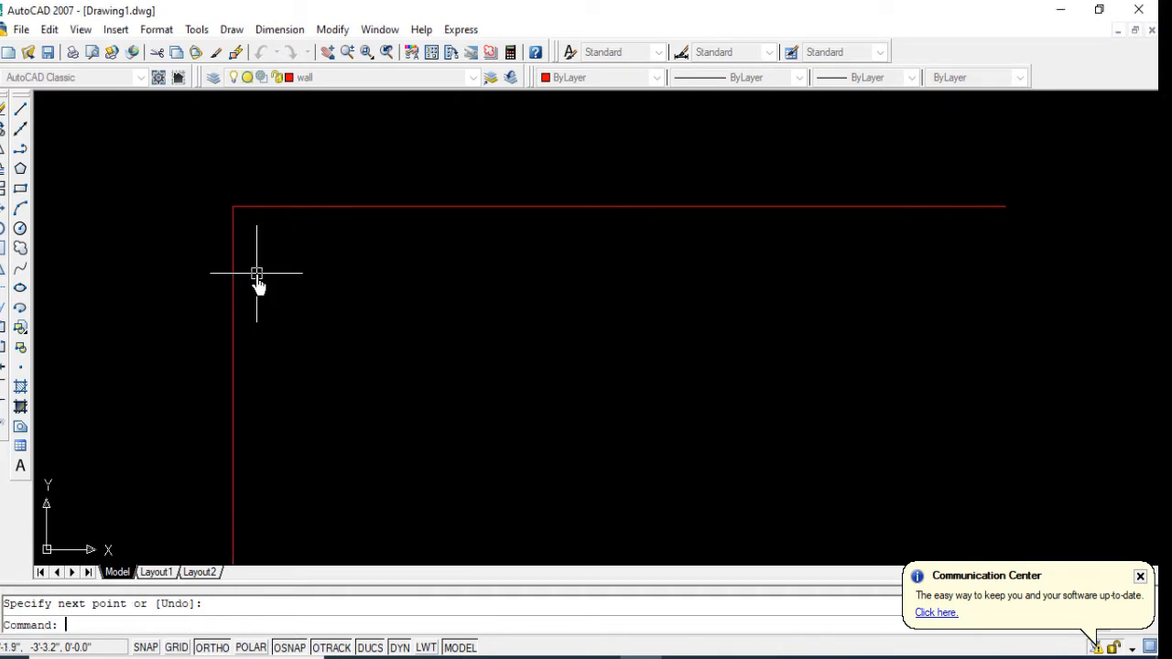
Step: Draw a 60'10" line rightward from the vertical wall's lower end and connect it up to the upper wall's right end, closing the rectangle
{"action": "scroll", "coordinate": [234, 264], "scroll_direction": "down", "scroll_amount": 1}
{"action": "middle_click_drag", "start_coordinate": [266, 364], "coordinate": [238, 303]}
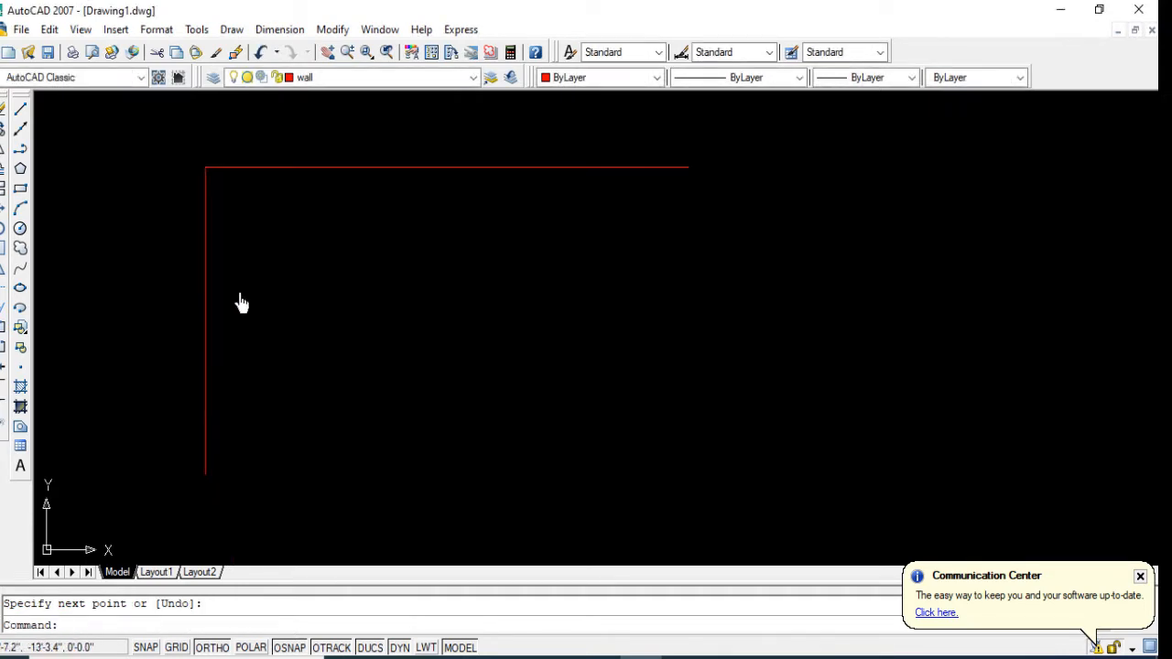
{"action": "left_click", "coordinate": [20, 108]}
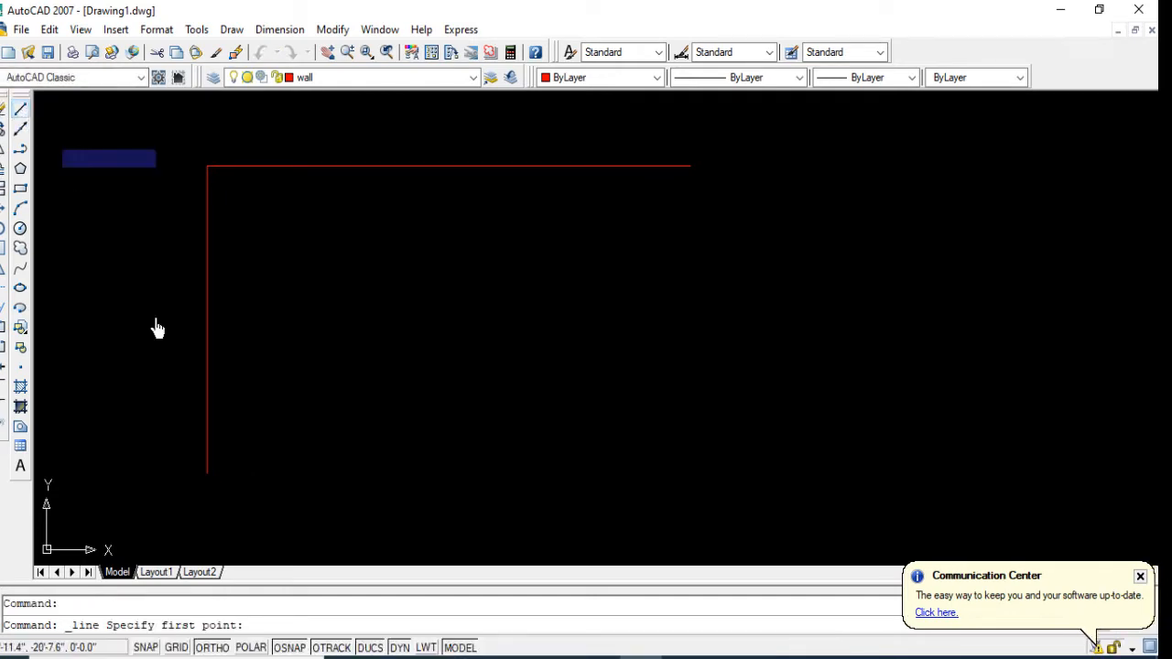
{"action": "left_click", "coordinate": [210, 475]}
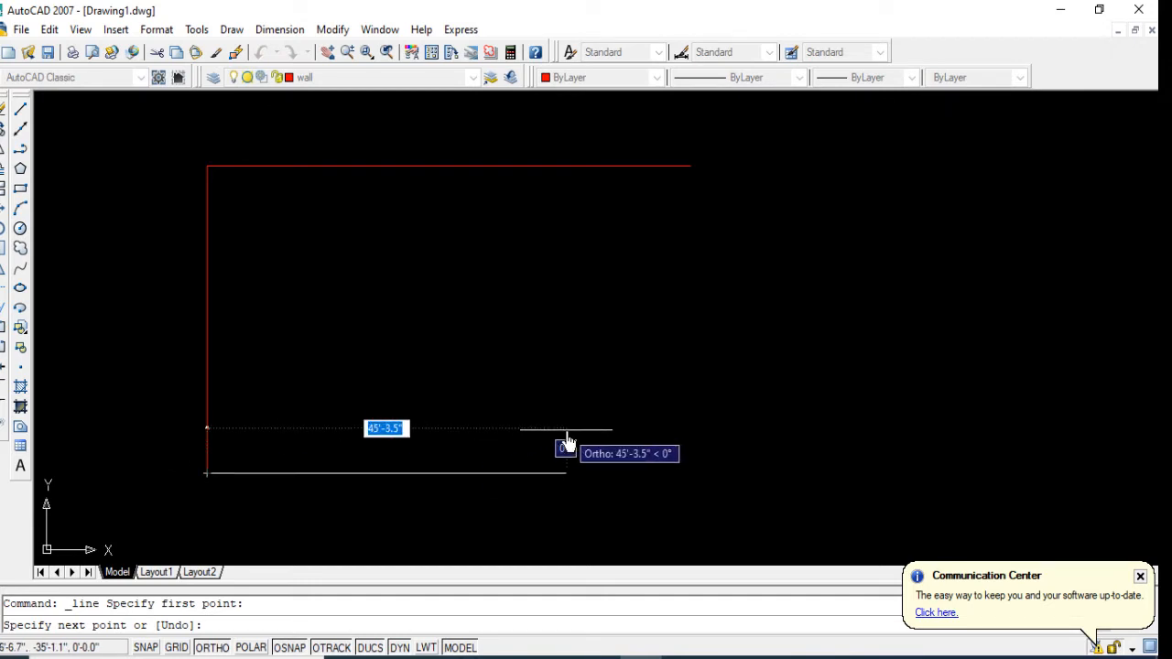
{"action": "type", "text": "60'10"}
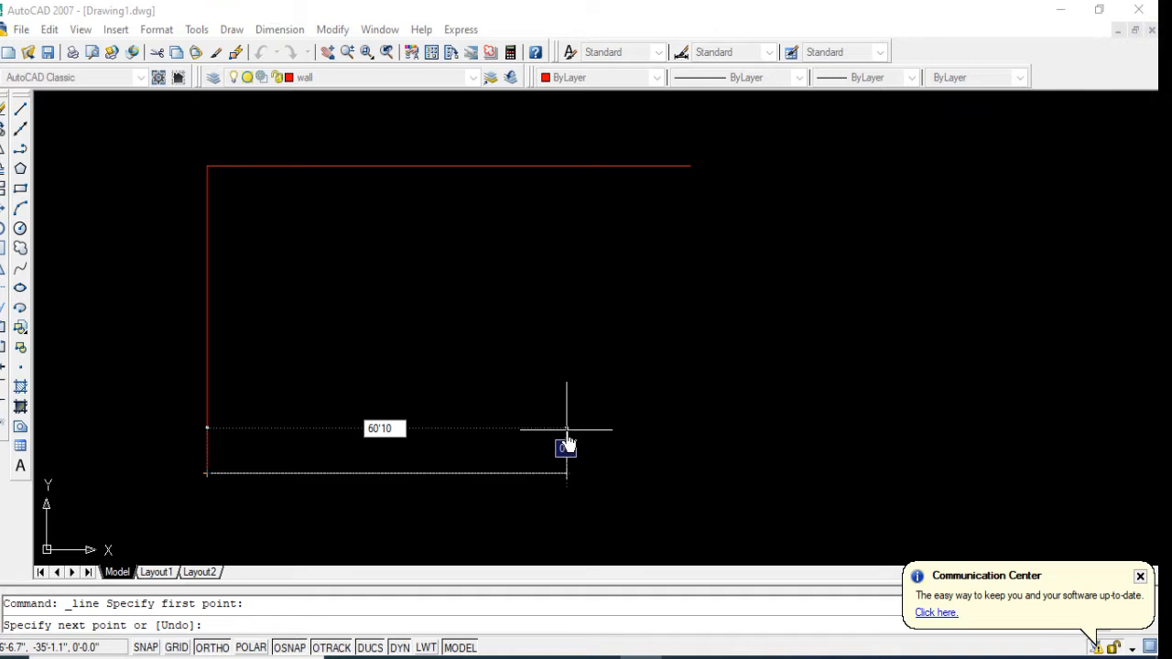
{"action": "key", "text": "Return"}
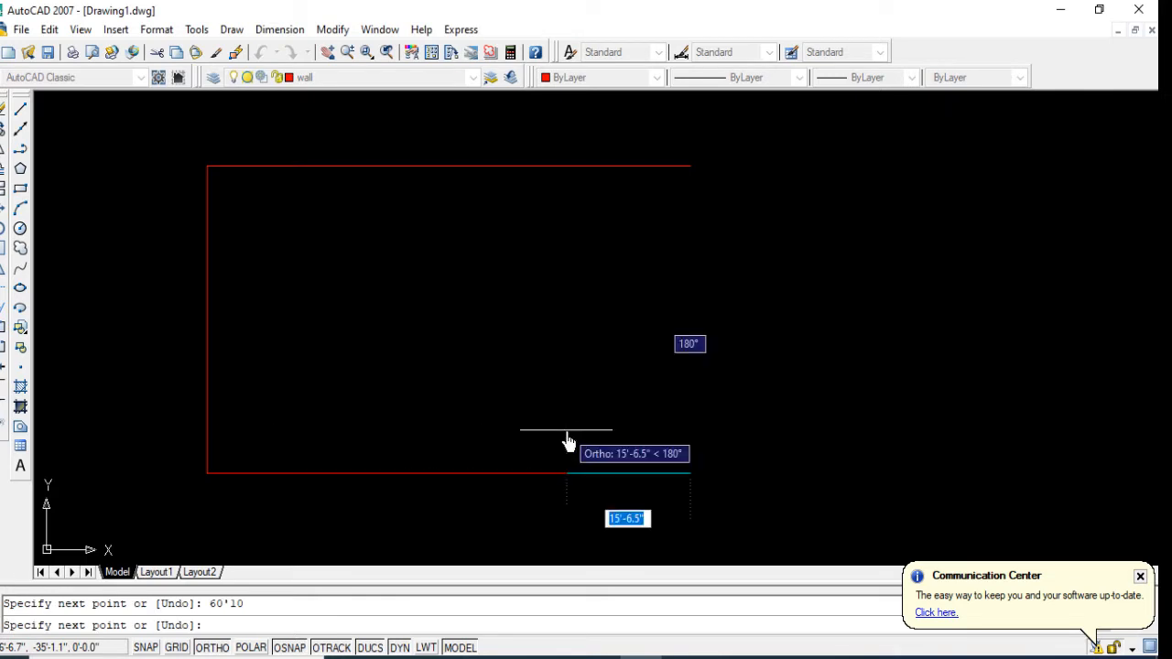
{"action": "left_click", "coordinate": [690, 167]}
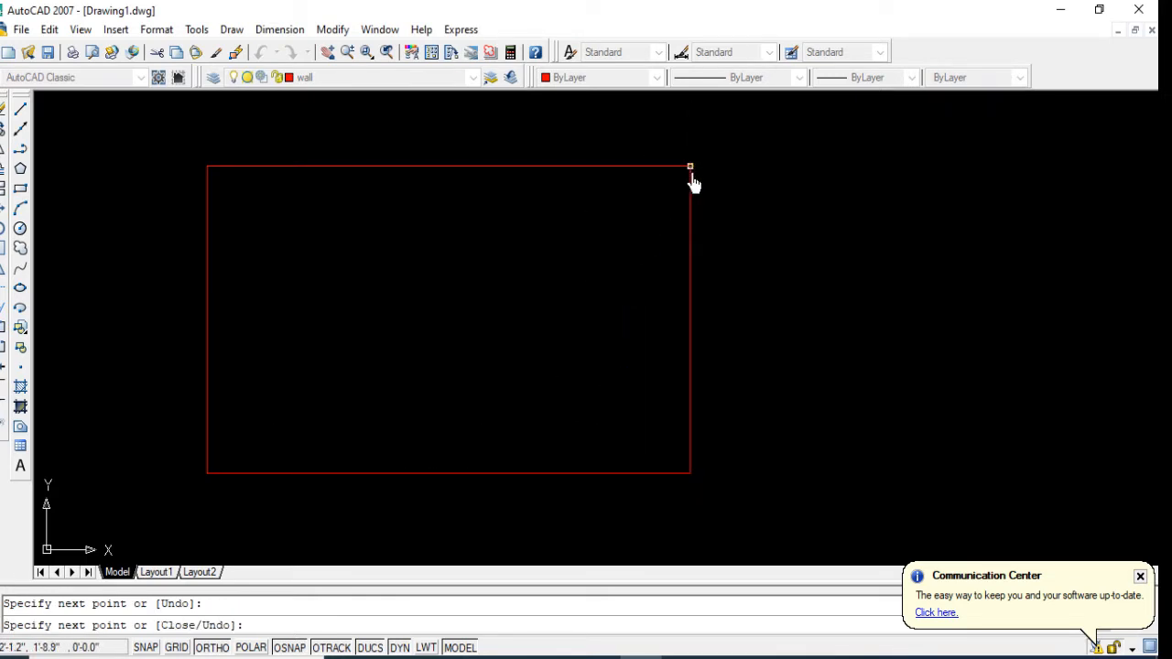
{"action": "right_click", "coordinate": [692, 183]}
{"action": "left_click", "coordinate": [701, 185]}
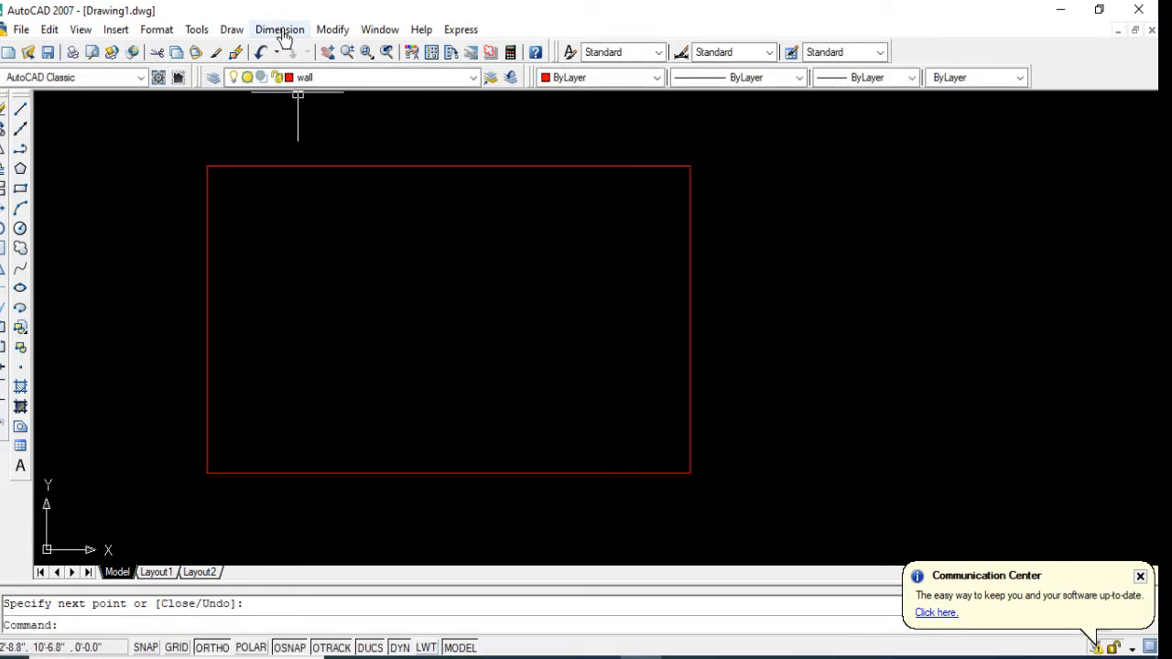
Step: Add a linear dimension just above the upper wall line, measured between its two end corners
{"action": "left_click", "coordinate": [281, 31]}
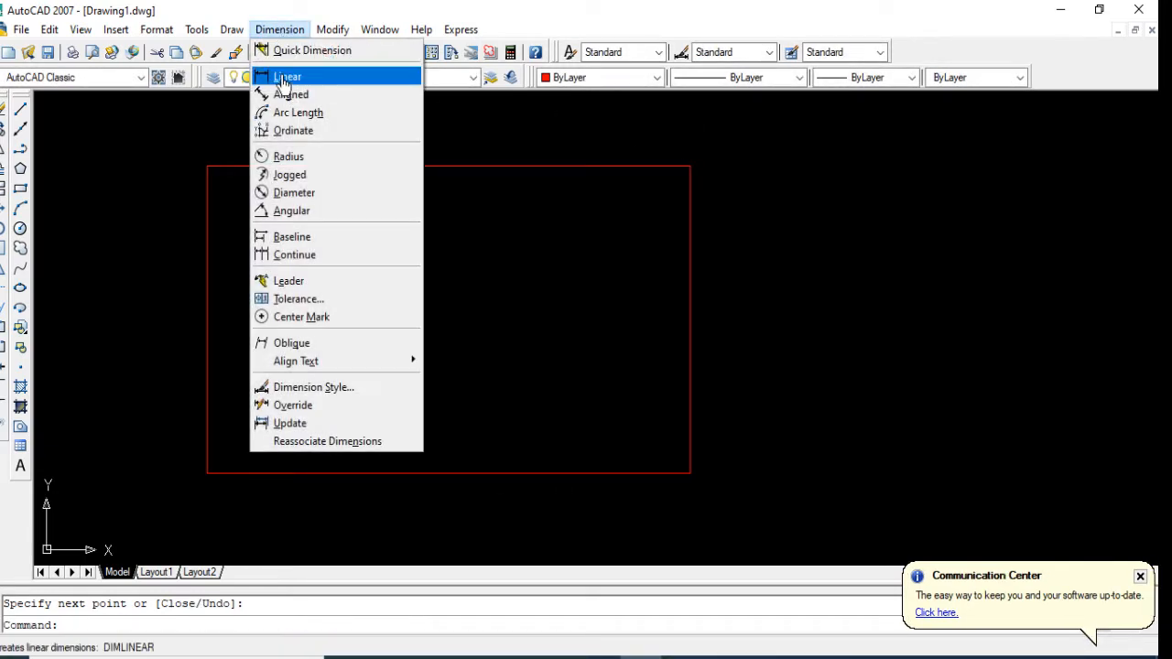
{"action": "left_click", "coordinate": [284, 80]}
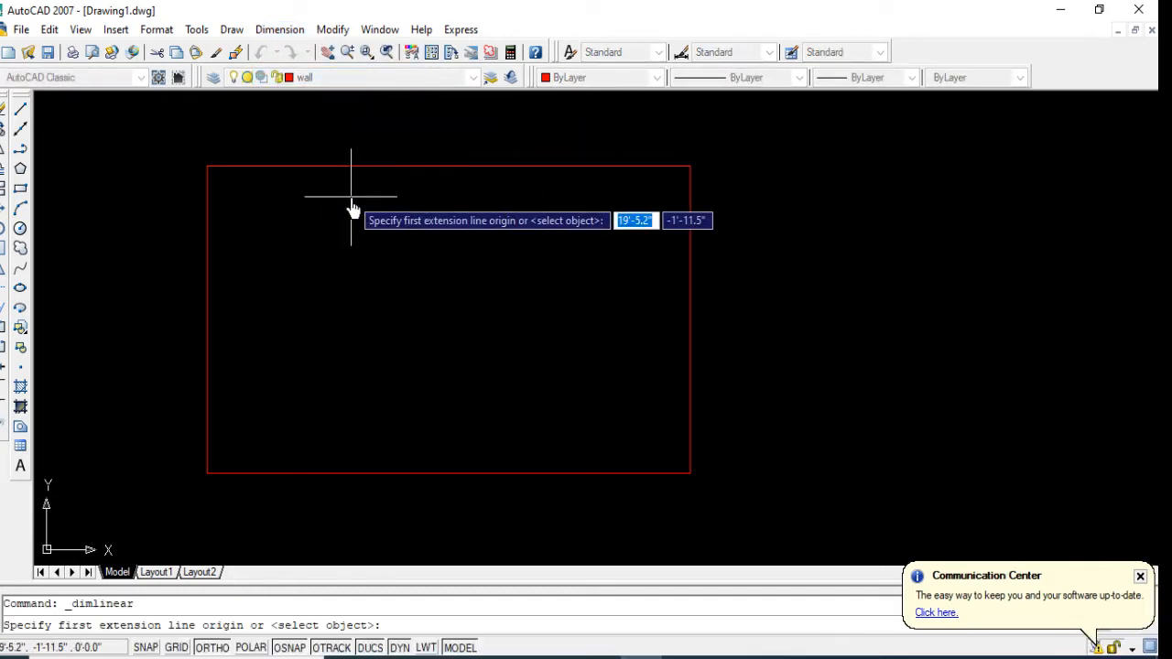
{"action": "left_click", "coordinate": [208, 166]}
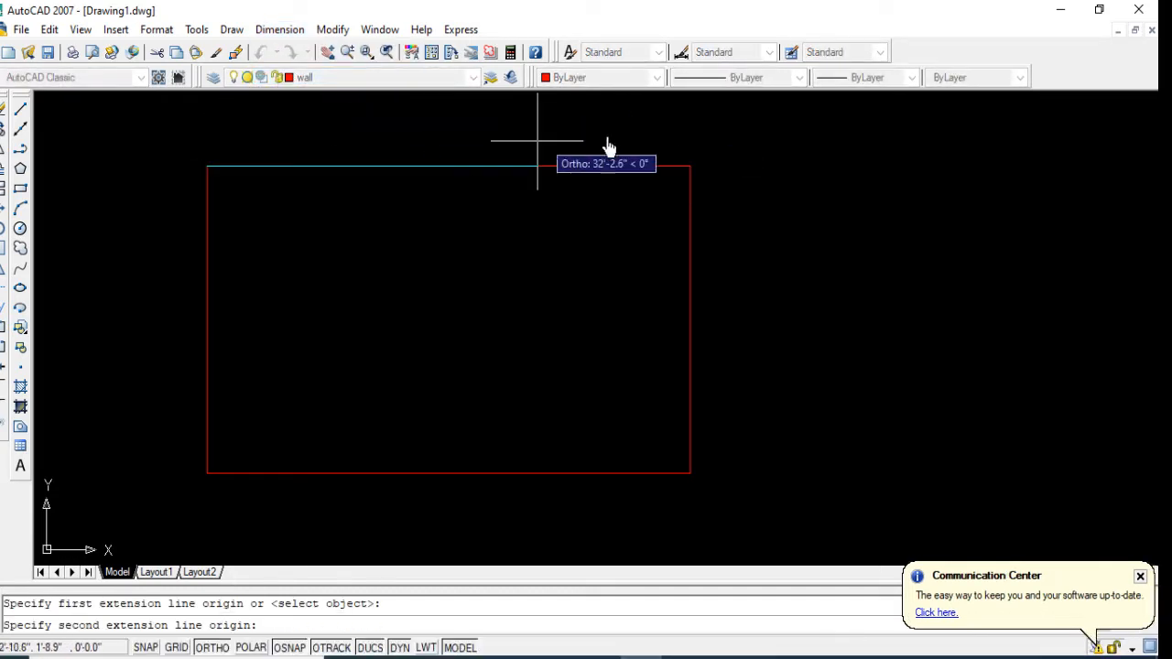
{"action": "left_click", "coordinate": [689, 166]}
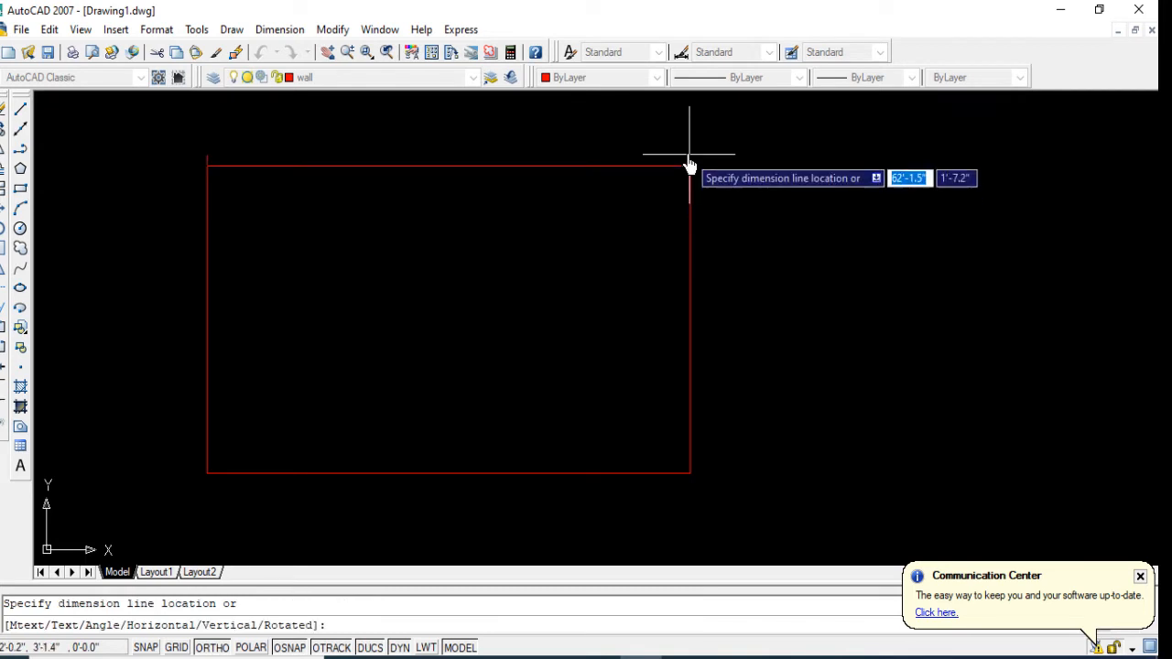
{"action": "left_click", "coordinate": [641, 144]}
{"action": "scroll", "coordinate": [445, 139], "scroll_direction": "up", "scroll_amount": 5}
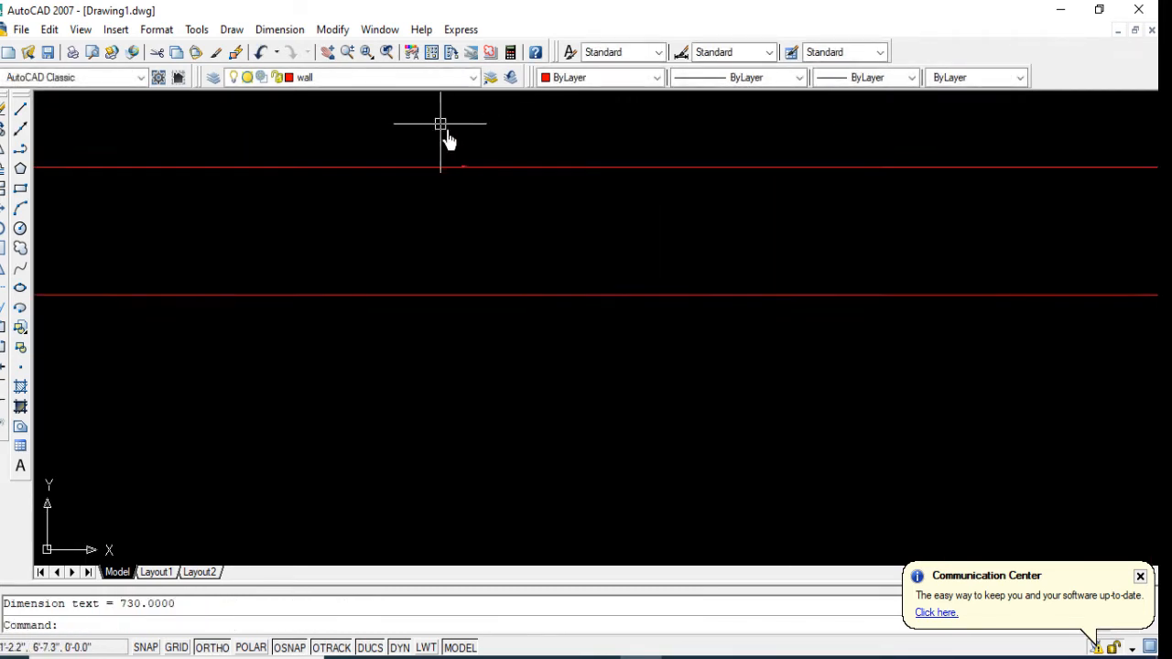
{"action": "scroll", "coordinate": [449, 139], "scroll_direction": "up", "scroll_amount": 3}
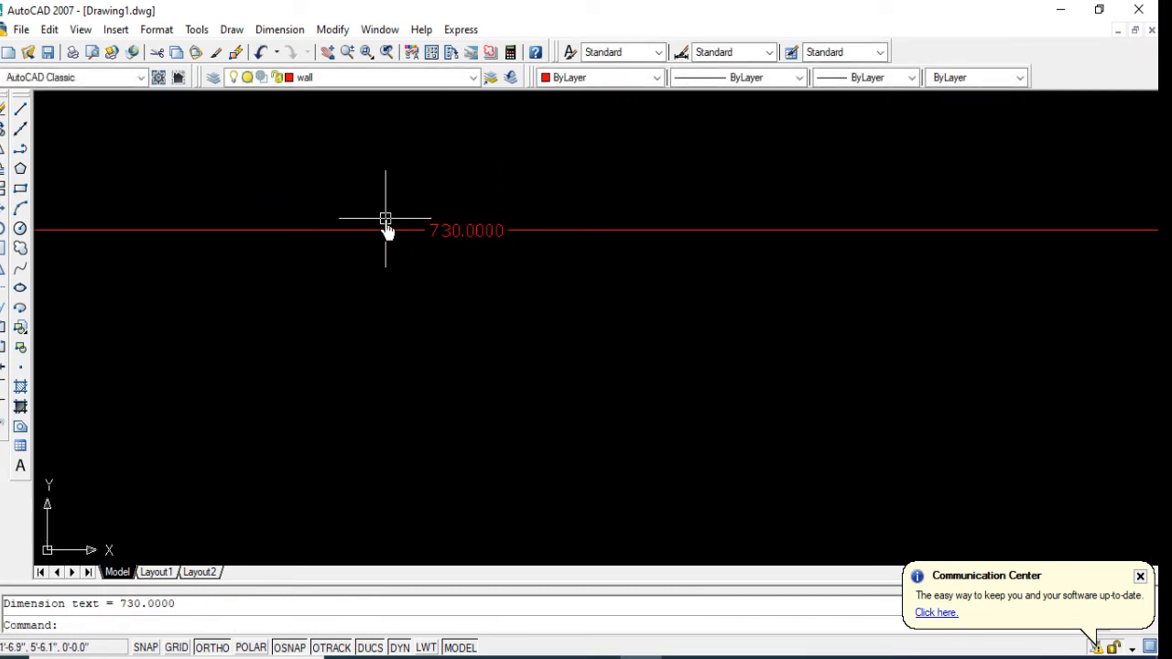
Step: Modify the Standard dimension style's primary units to the Engineering format with 0'-0.0" precision
{"action": "scroll", "coordinate": [471, 219], "scroll_direction": "down", "scroll_amount": 5}
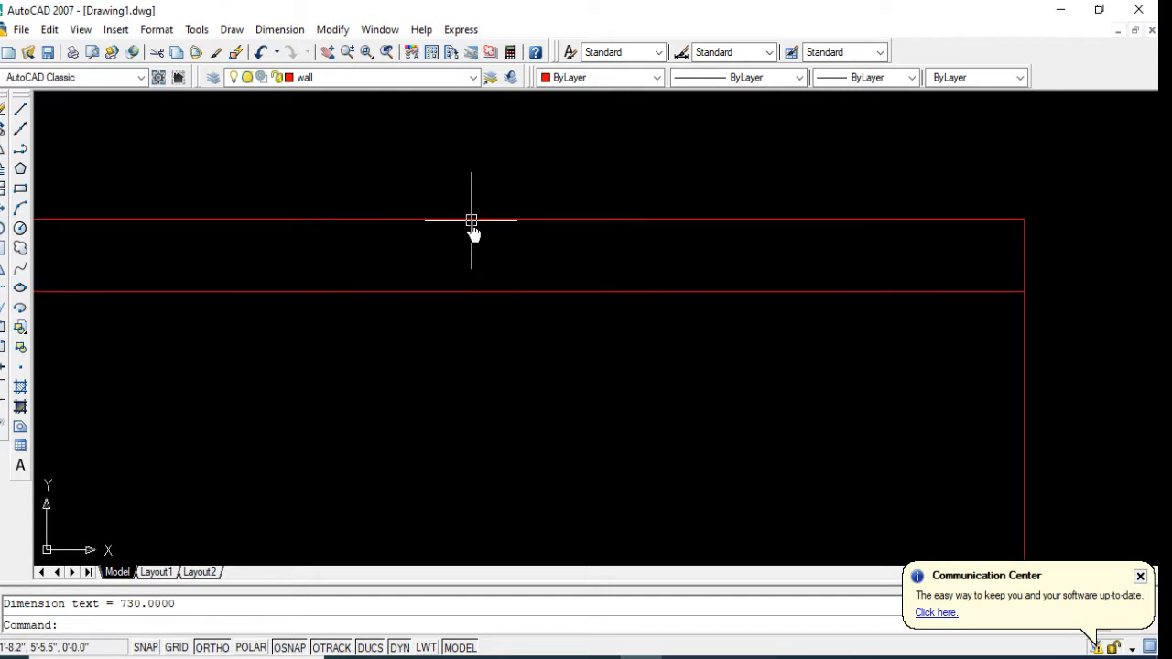
{"action": "scroll", "coordinate": [471, 224], "scroll_direction": "down", "scroll_amount": 5}
{"action": "scroll", "coordinate": [365, 240], "scroll_direction": "up", "scroll_amount": 2}
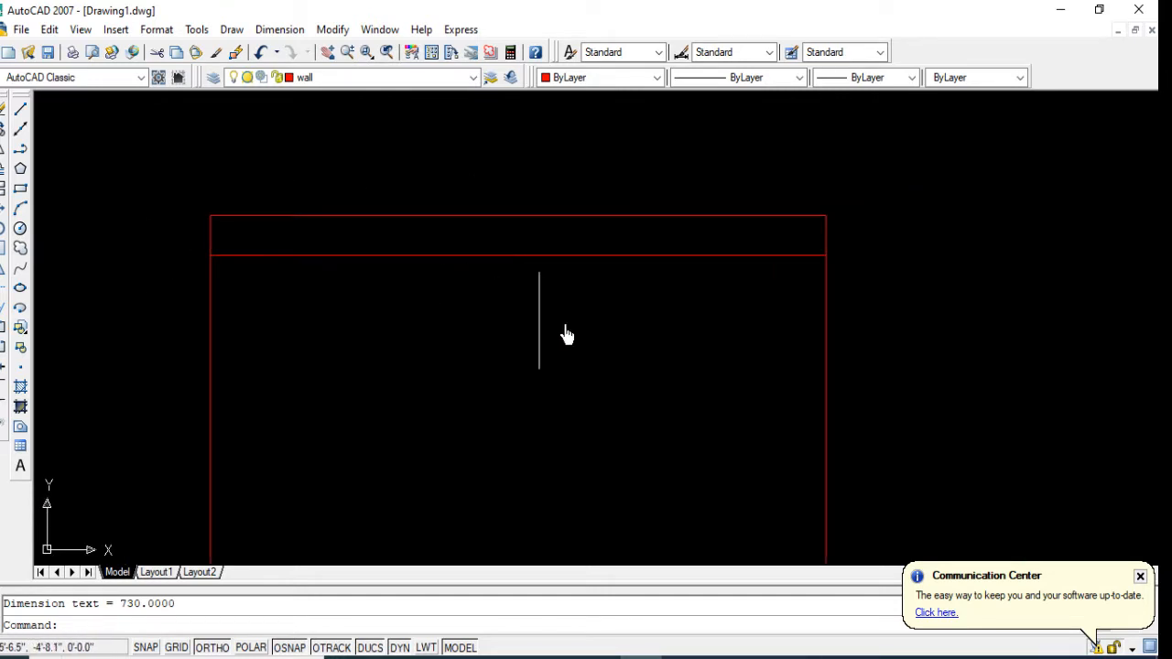
{"action": "mouse_move", "coordinate": [565, 335]}
{"action": "middle_mouse_down"}
{"action": "mouse_move", "coordinate": [516, 311]}
{"action": "mouse_move", "coordinate": [507, 277]}
{"action": "middle_mouse_up"}
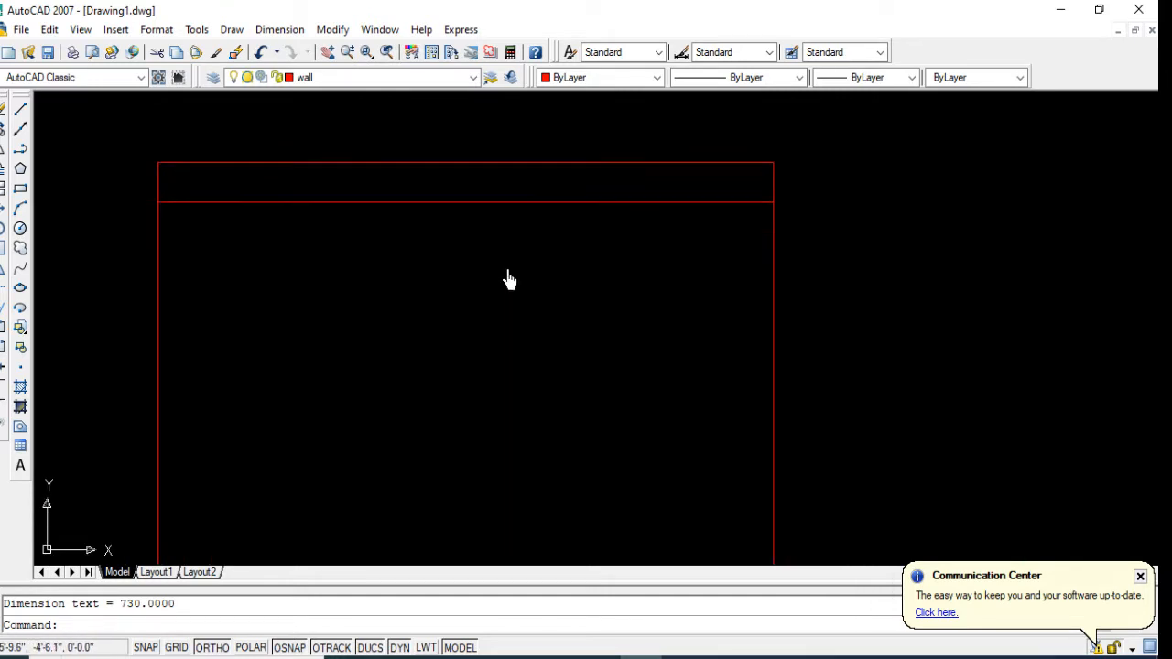
{"action": "left_click", "coordinate": [280, 35]}
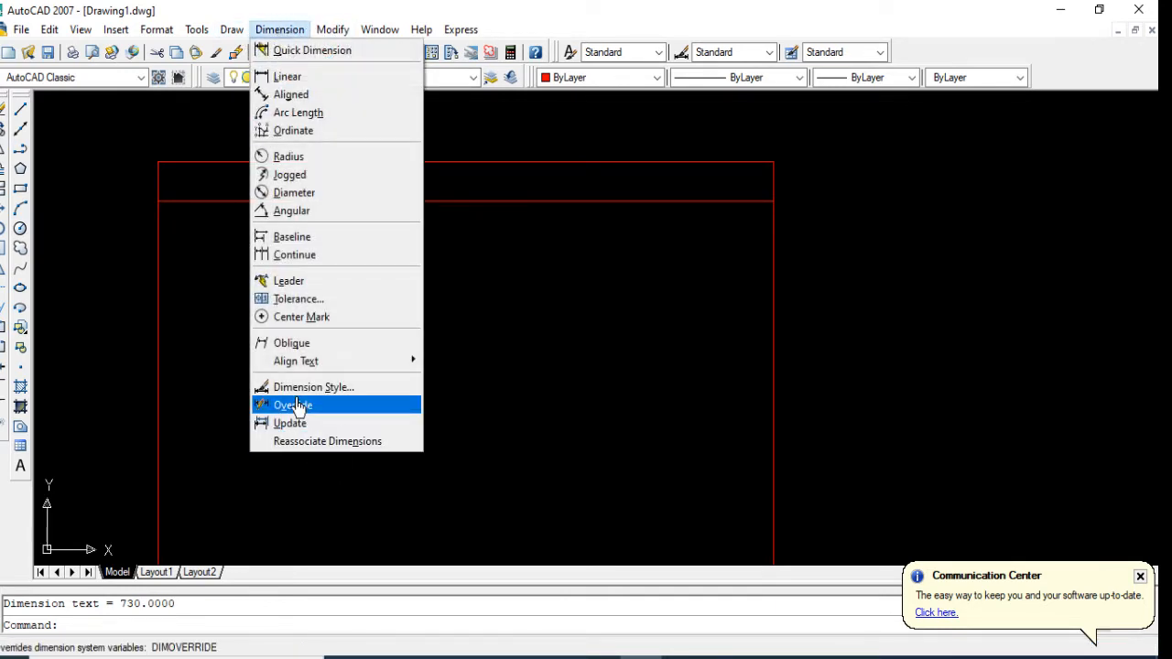
{"action": "left_click", "coordinate": [311, 388]}
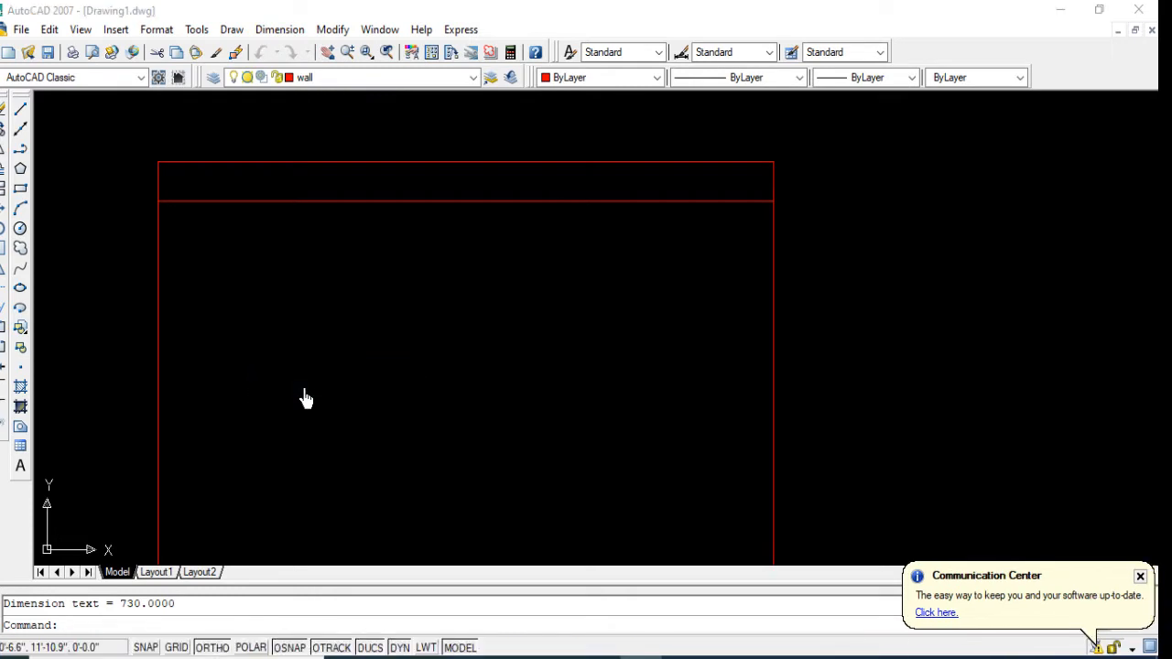
{"action": "left_click", "coordinate": [749, 304]}
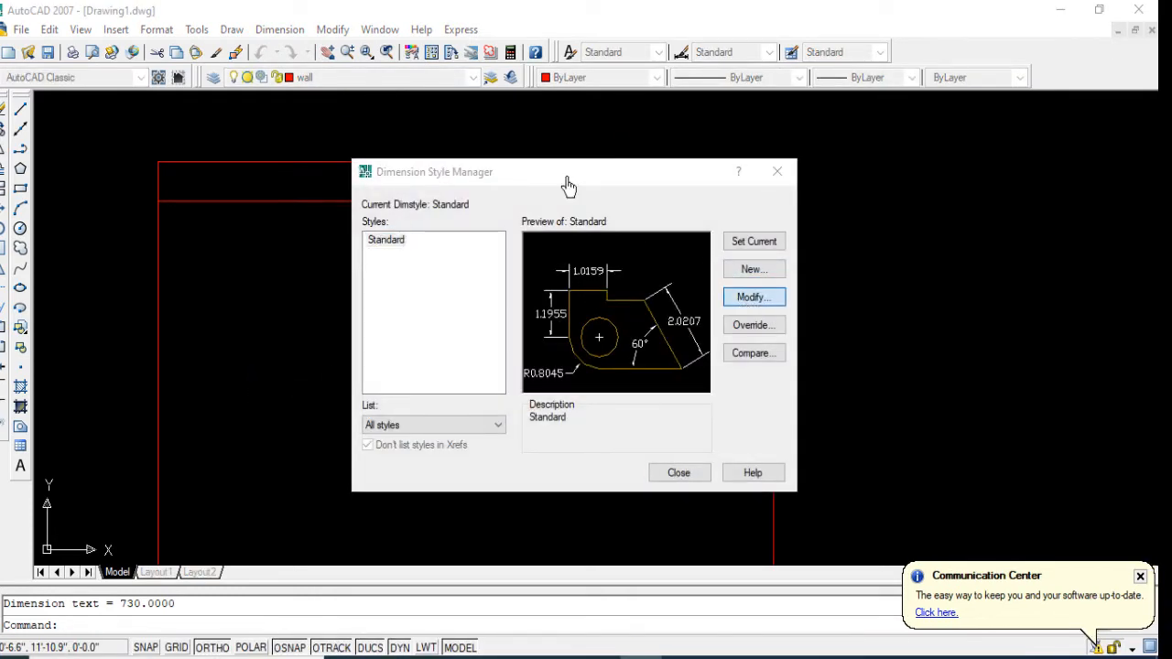
{"action": "left_click", "coordinate": [483, 199]}
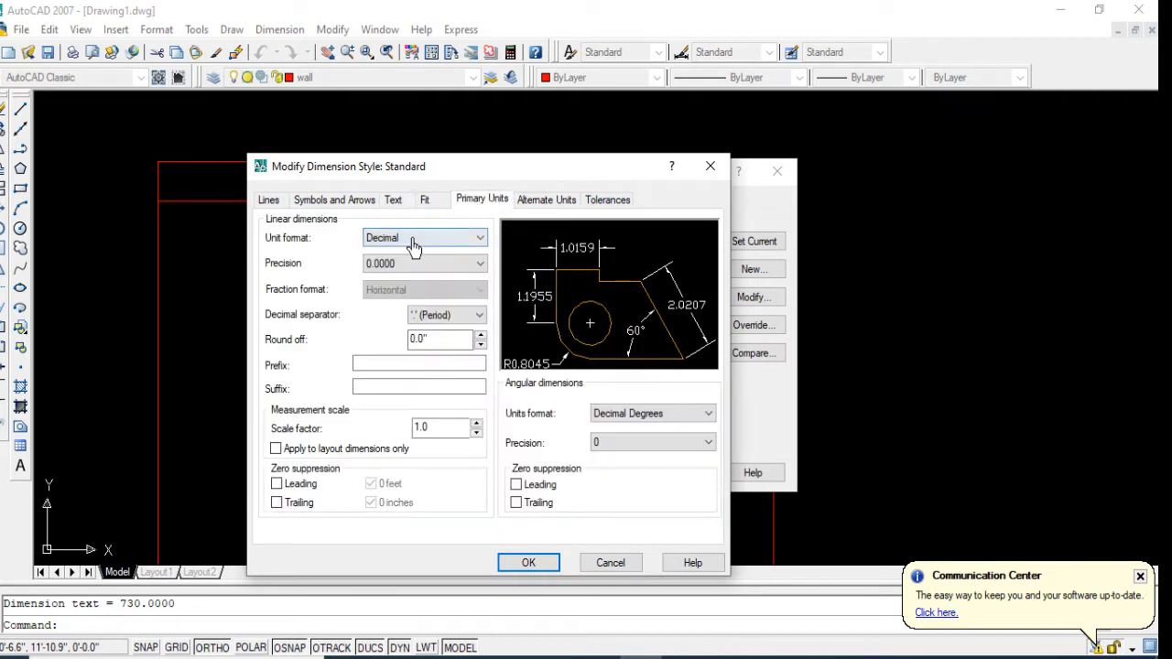
{"action": "left_click", "coordinate": [425, 238]}
{"action": "left_click", "coordinate": [393, 275]}
{"action": "left_click", "coordinate": [403, 263]}
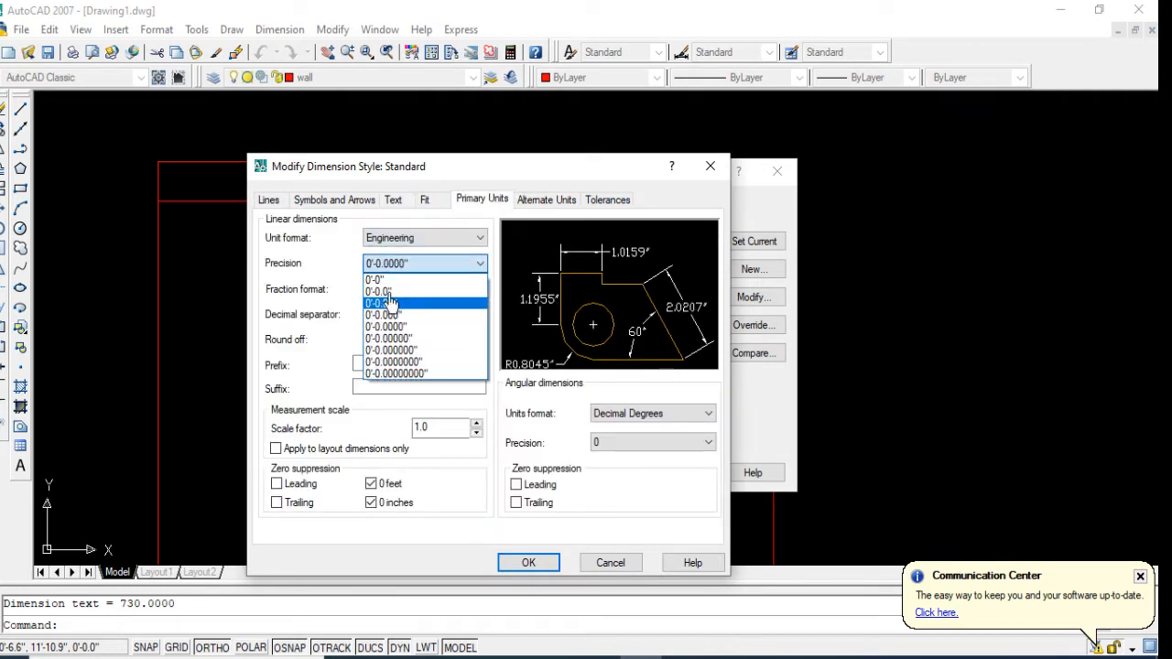
{"action": "left_click", "coordinate": [386, 294]}
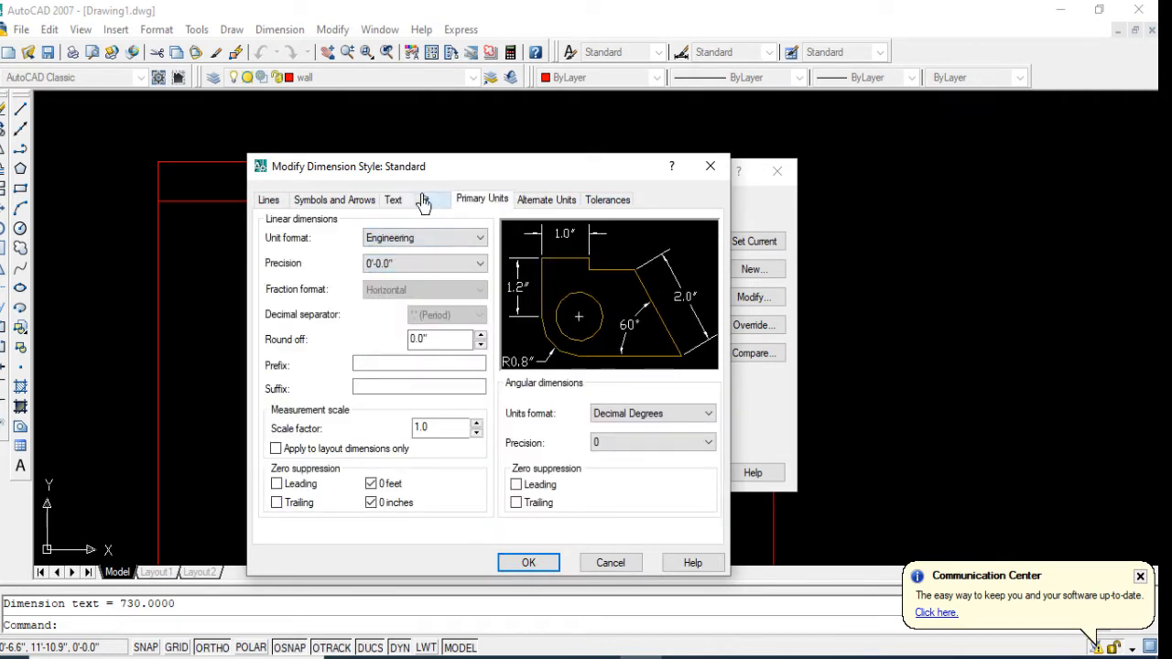
Step: Set the Standard dimension style's text height to 10", its arrow size to 3" and its first and second arrowheads to Oblique
{"action": "left_click", "coordinate": [394, 199]}
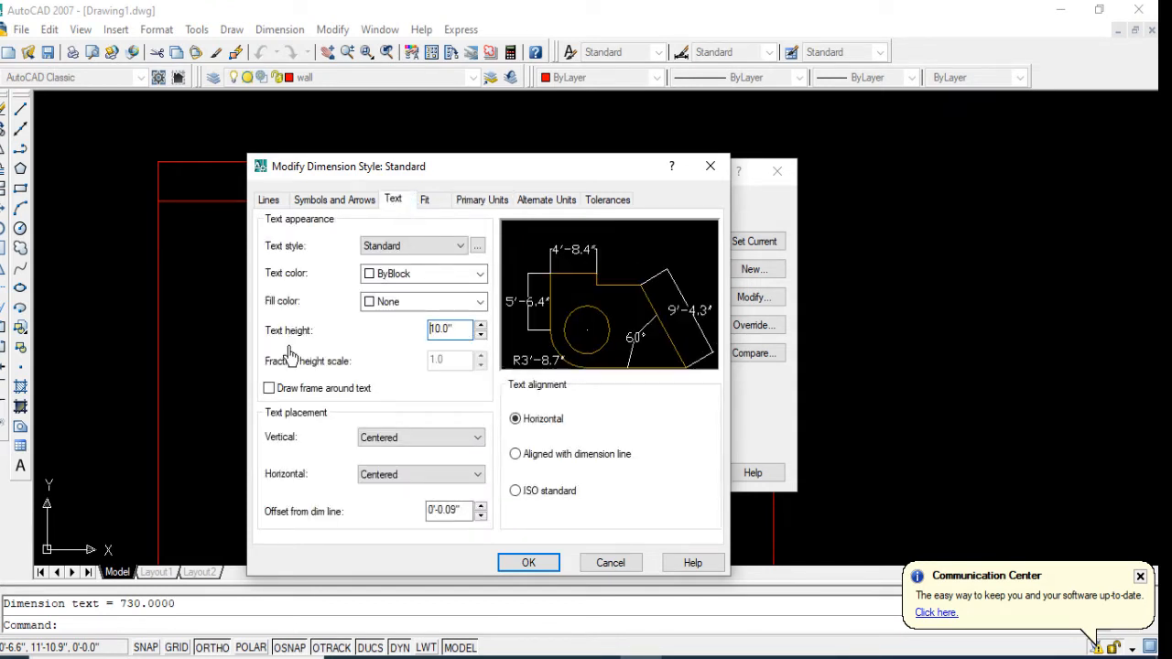
{"action": "left_click", "coordinate": [341, 204]}
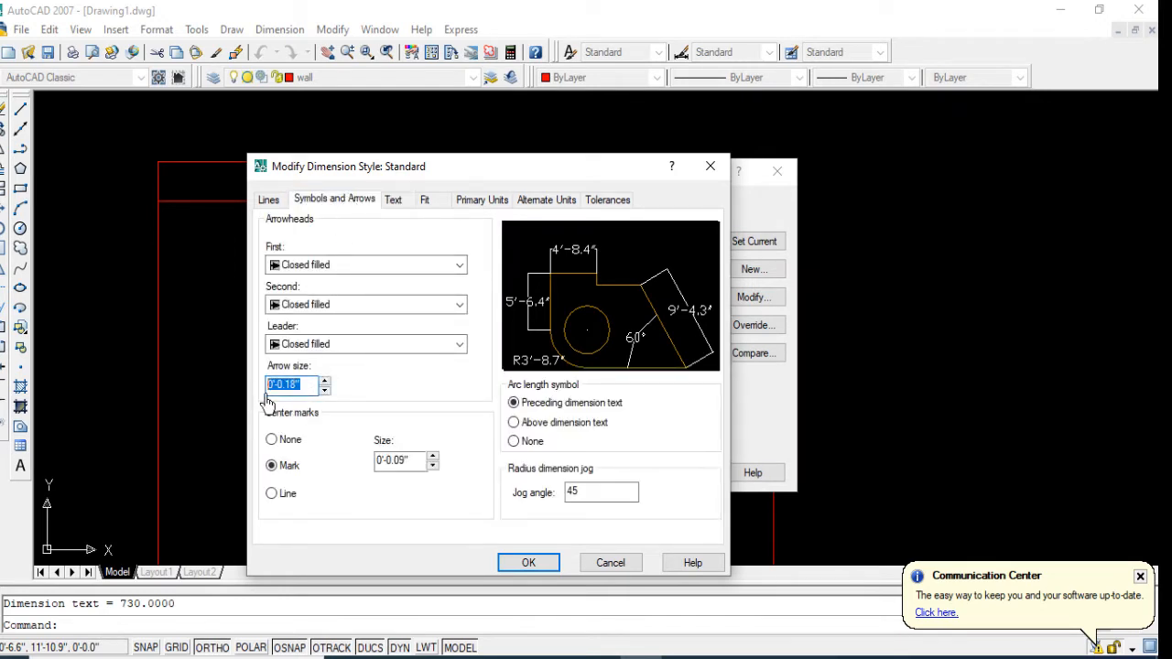
{"action": "left_click", "coordinate": [325, 266]}
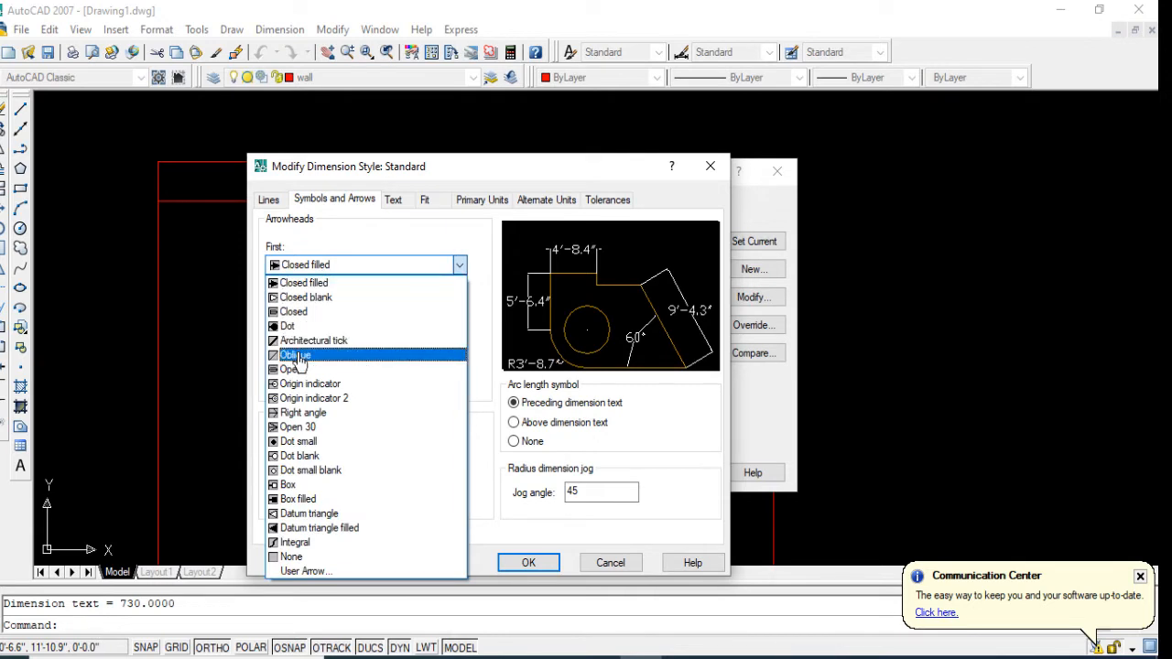
{"action": "left_click", "coordinate": [296, 355]}
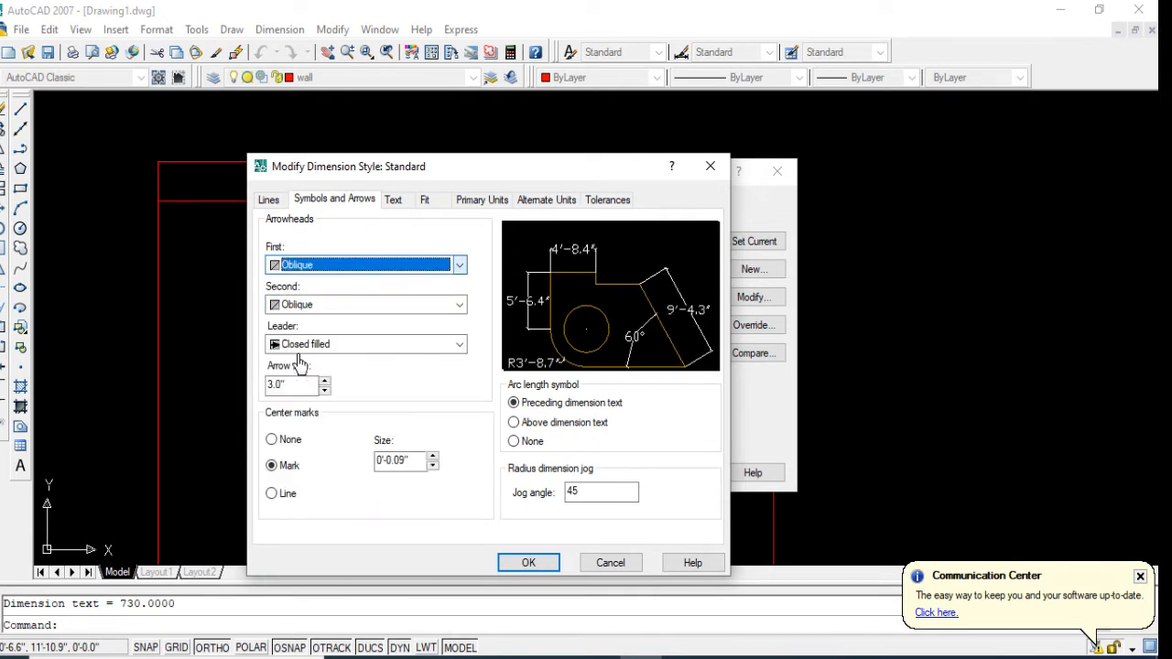
Step: Suppress both extension lines, Ext line 1 and Ext line 2, in the dimension style
{"action": "left_click", "coordinate": [266, 200]}
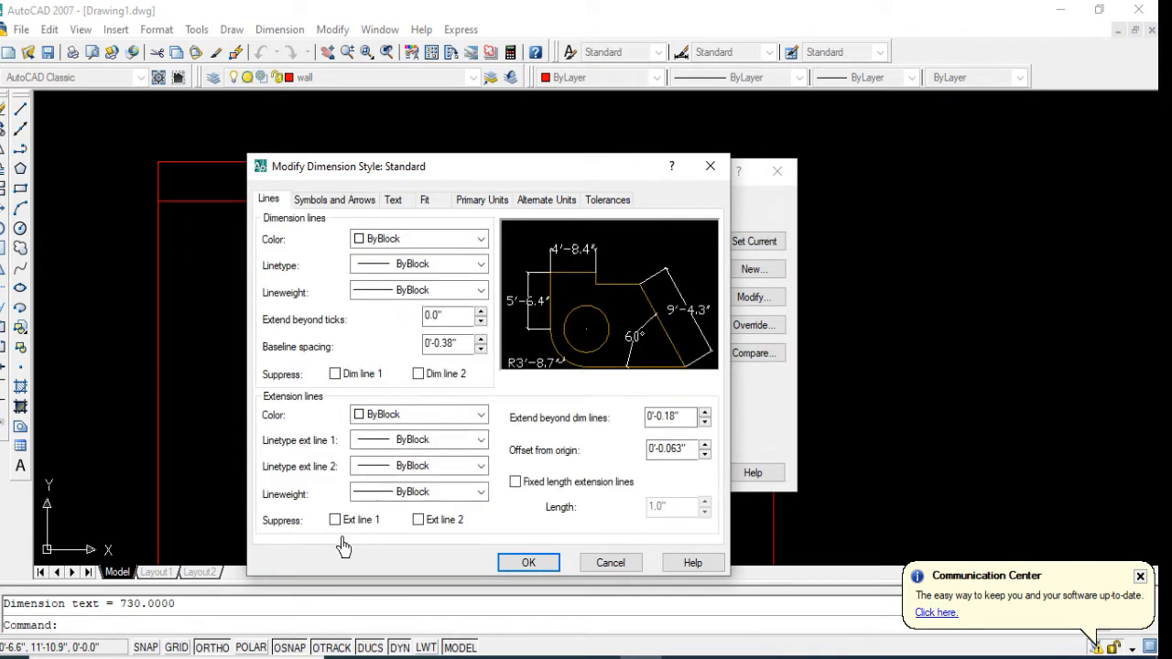
{"action": "left_click", "coordinate": [418, 520]}
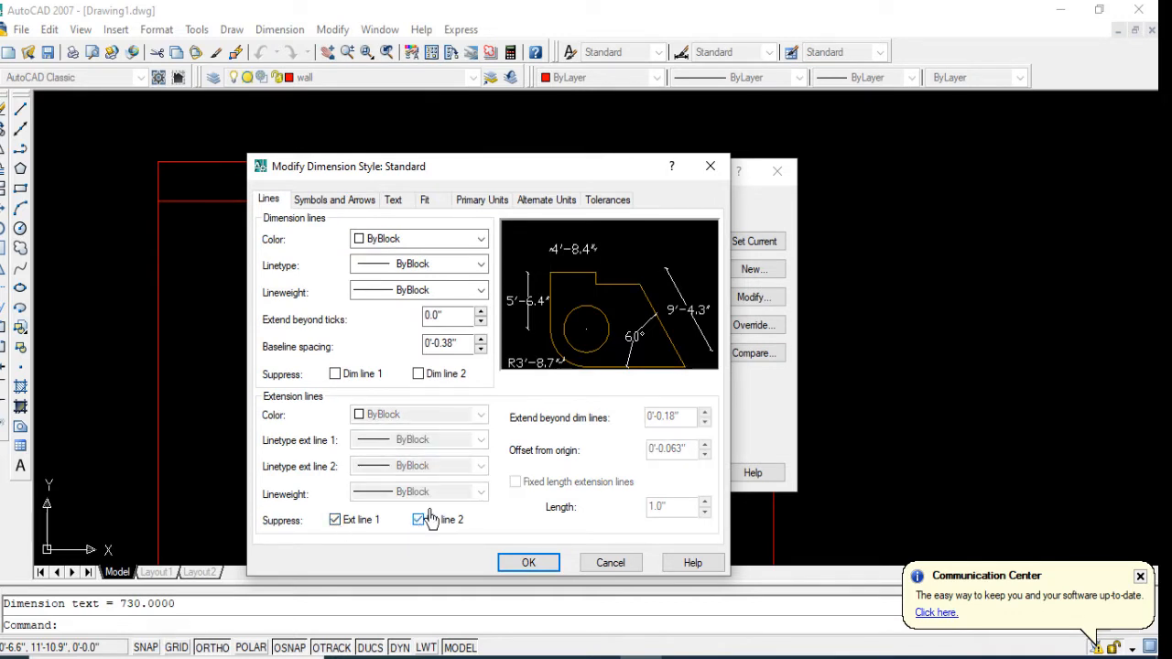
Step: Change the font of the dimensions' Standard text style to Times New Roman and save the modified dimension style
{"action": "left_click", "coordinate": [395, 202]}
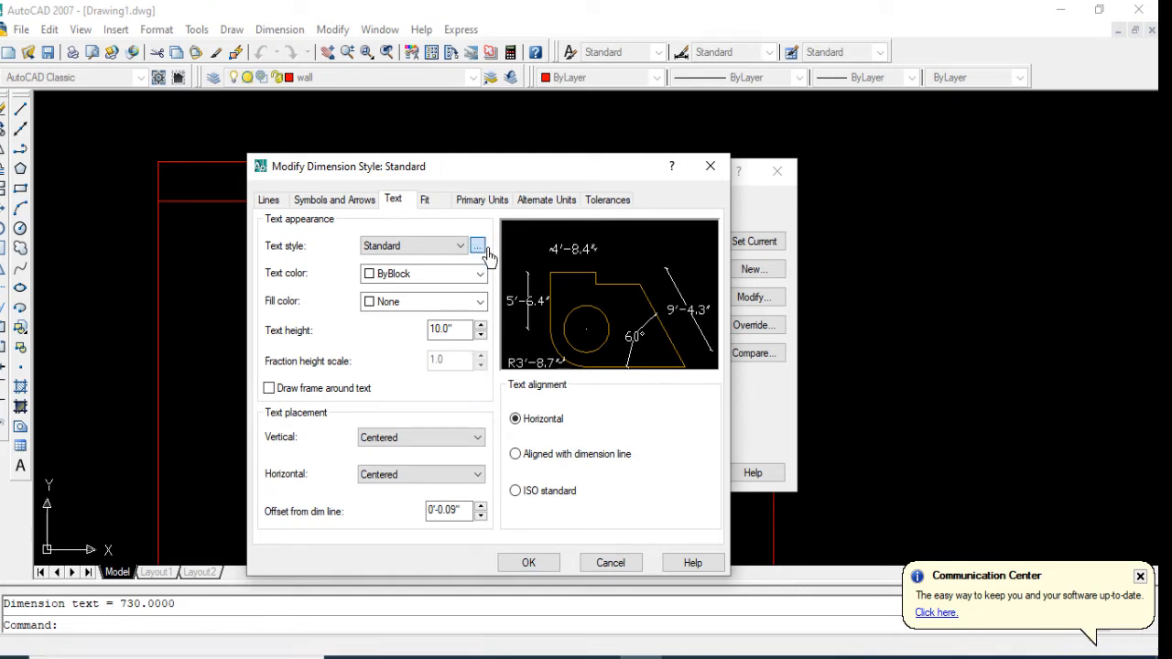
{"action": "left_click", "coordinate": [477, 246]}
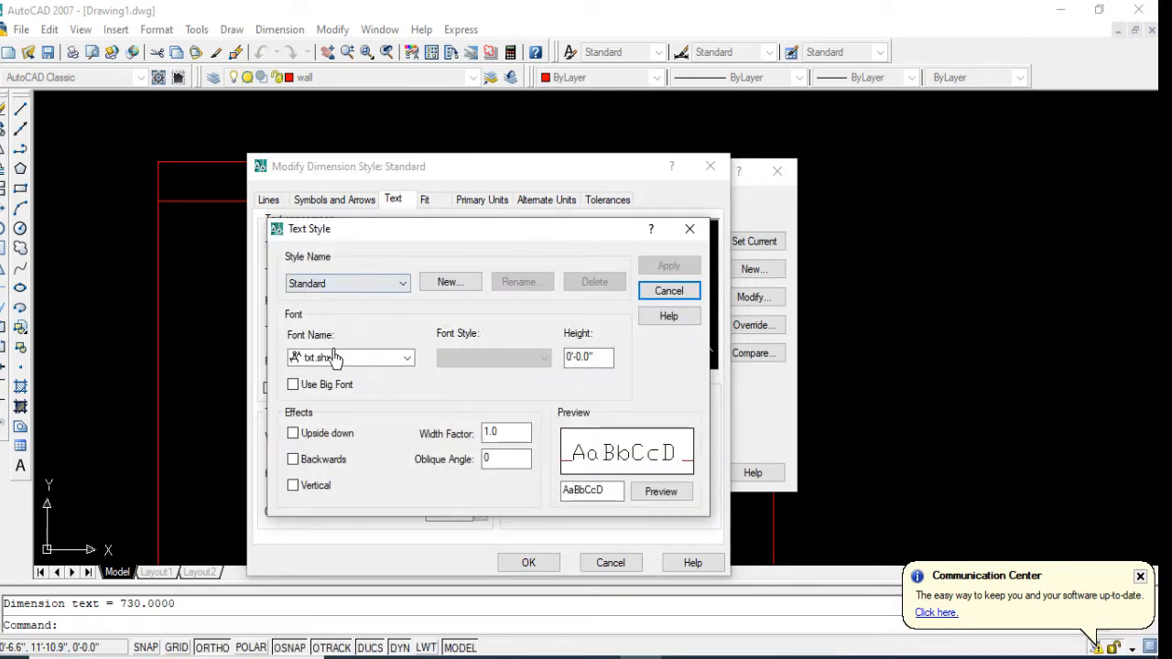
{"action": "left_click", "coordinate": [335, 357]}
{"action": "scroll", "coordinate": [351, 430], "scroll_direction": "up", "scroll_amount": 10}
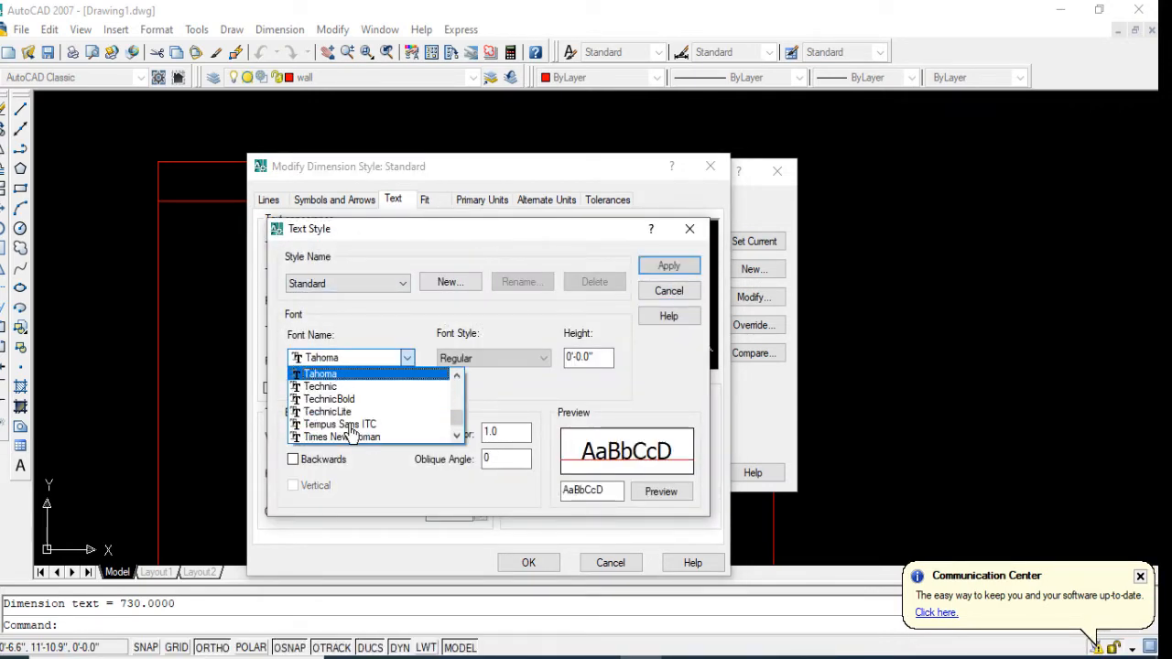
{"action": "left_click", "coordinate": [363, 437]}
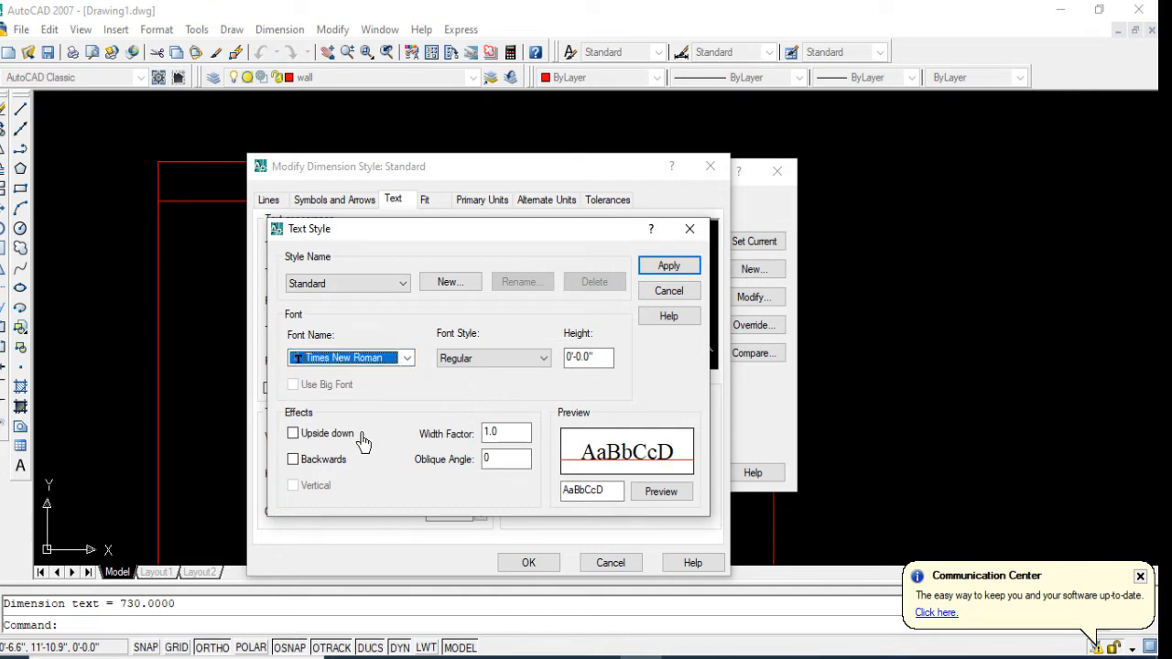
{"action": "left_click", "coordinate": [673, 266]}
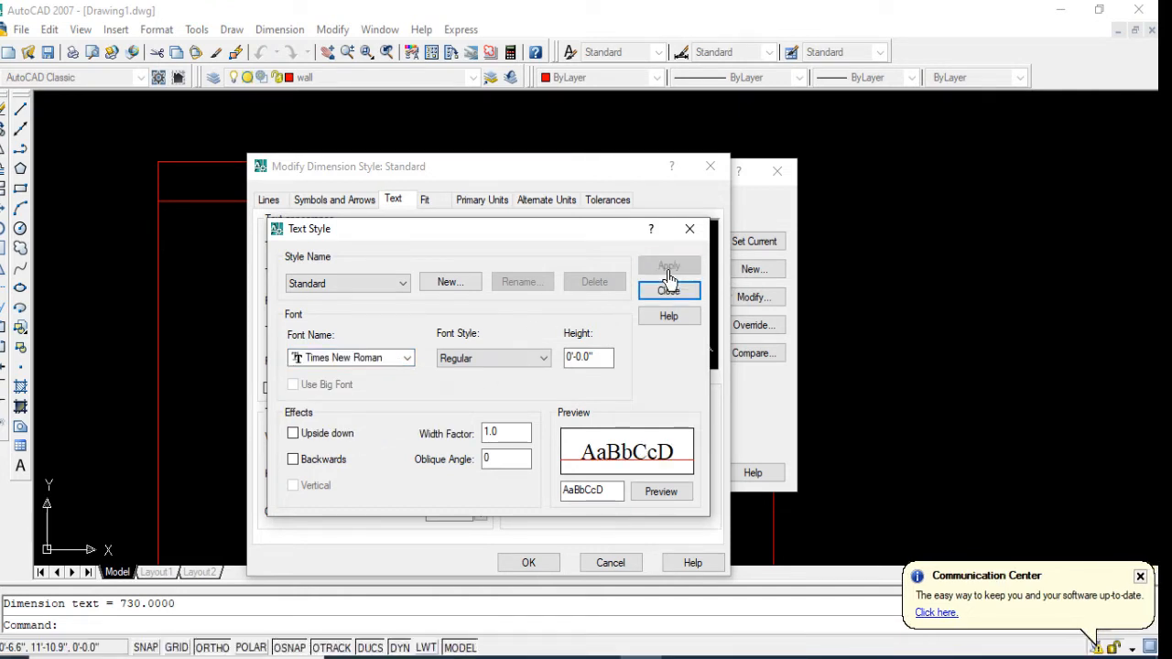
{"action": "left_click", "coordinate": [690, 229]}
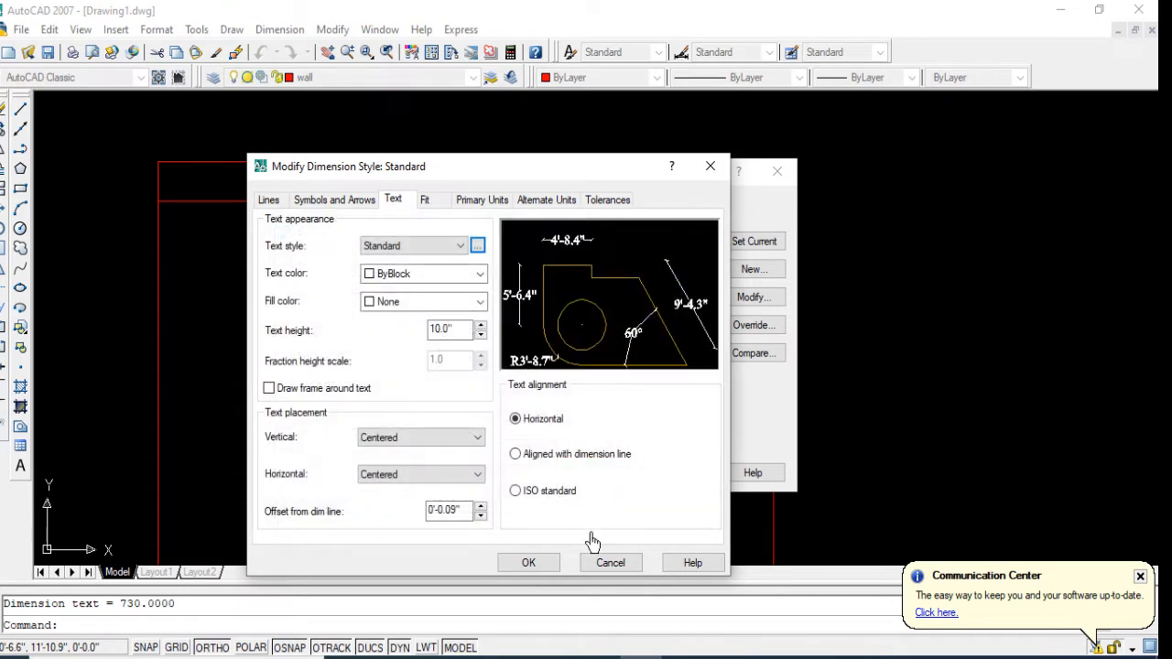
{"action": "left_click", "coordinate": [529, 562]}
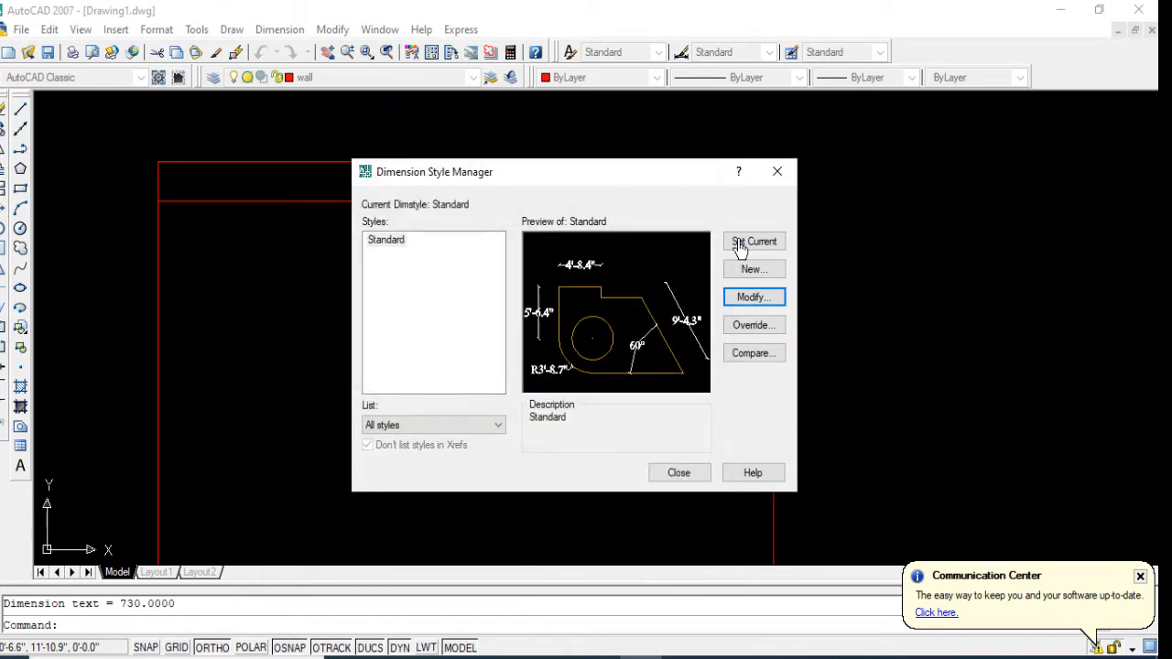
{"action": "left_click", "coordinate": [777, 171]}
{"action": "scroll", "coordinate": [468, 165], "scroll_direction": "up", "scroll_amount": 5}
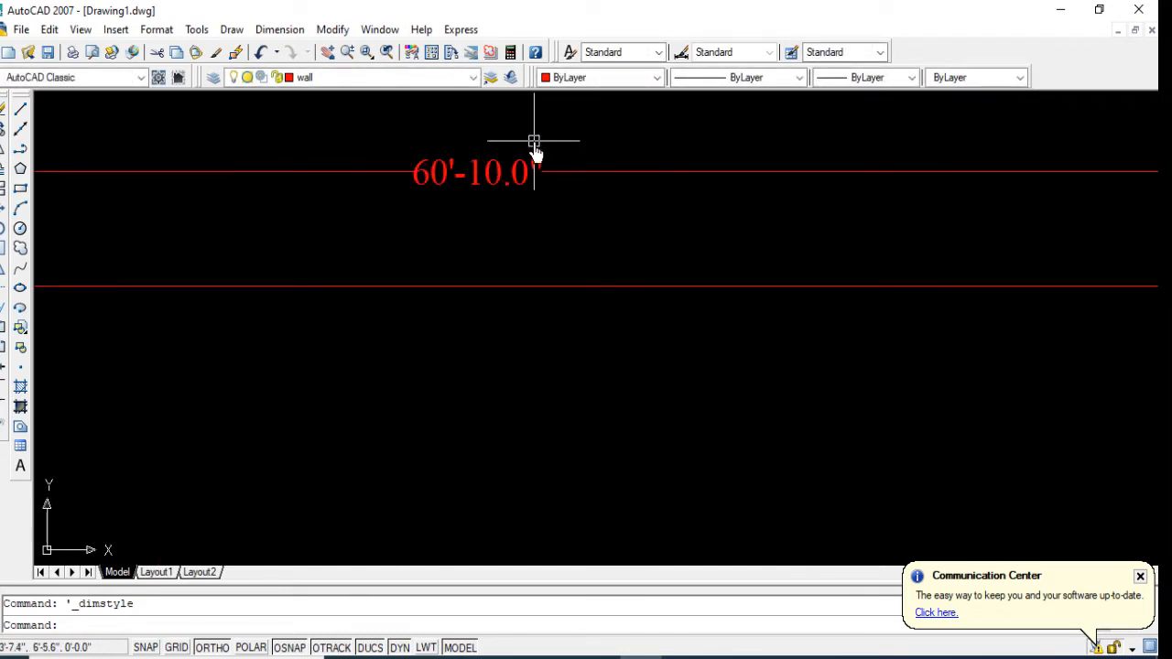
{"action": "scroll", "coordinate": [458, 157], "scroll_direction": "down", "scroll_amount": 2}
{"action": "scroll", "coordinate": [467, 161], "scroll_direction": "down", "scroll_amount": 4}
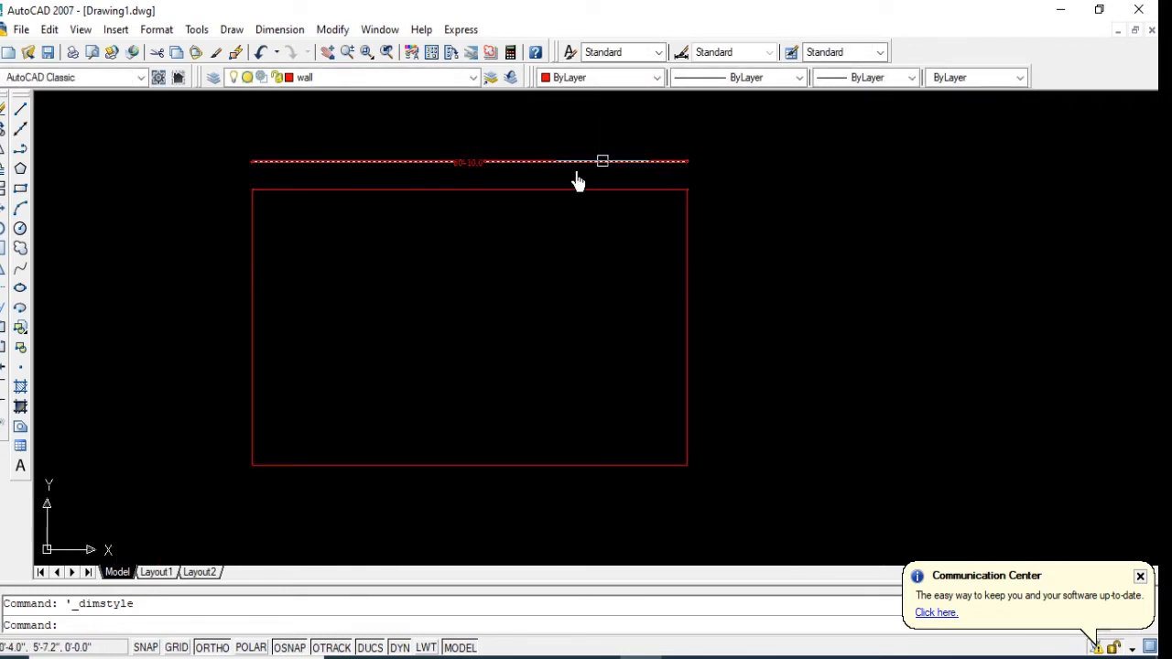
{"action": "scroll", "coordinate": [463, 224], "scroll_direction": "up", "scroll_amount": 3}
{"action": "scroll", "coordinate": [416, 239], "scroll_direction": "down", "scroll_amount": 2}
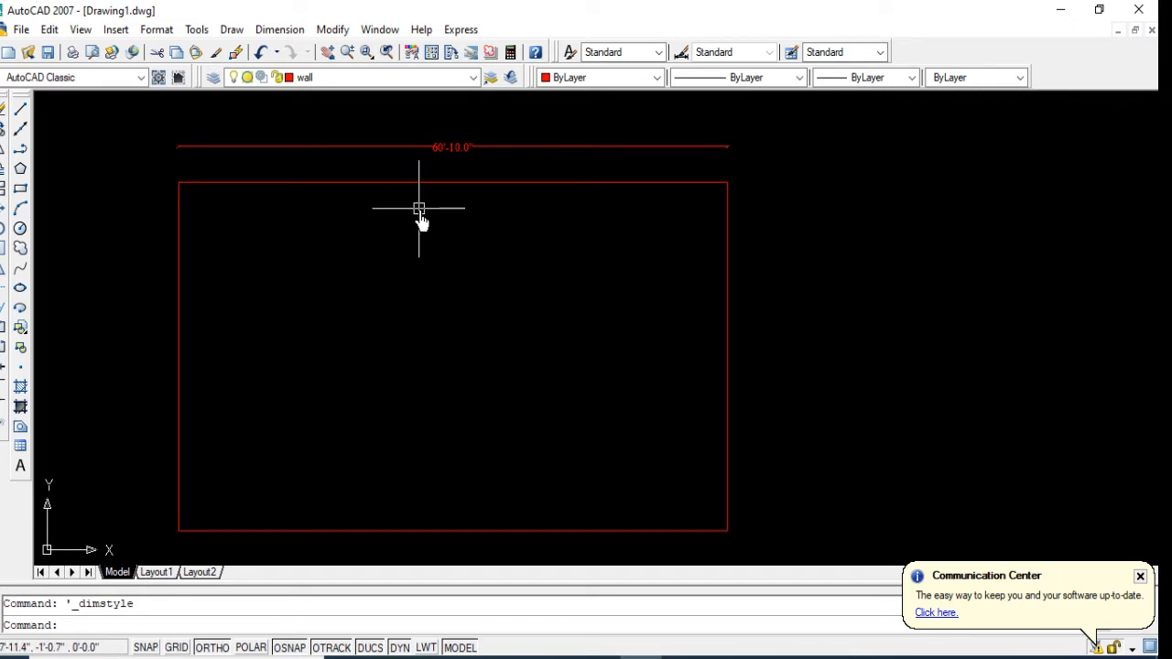
Step: Reopen the Standard dimension style for modification and set its dimension line color to Green
{"action": "left_click", "coordinate": [279, 29]}
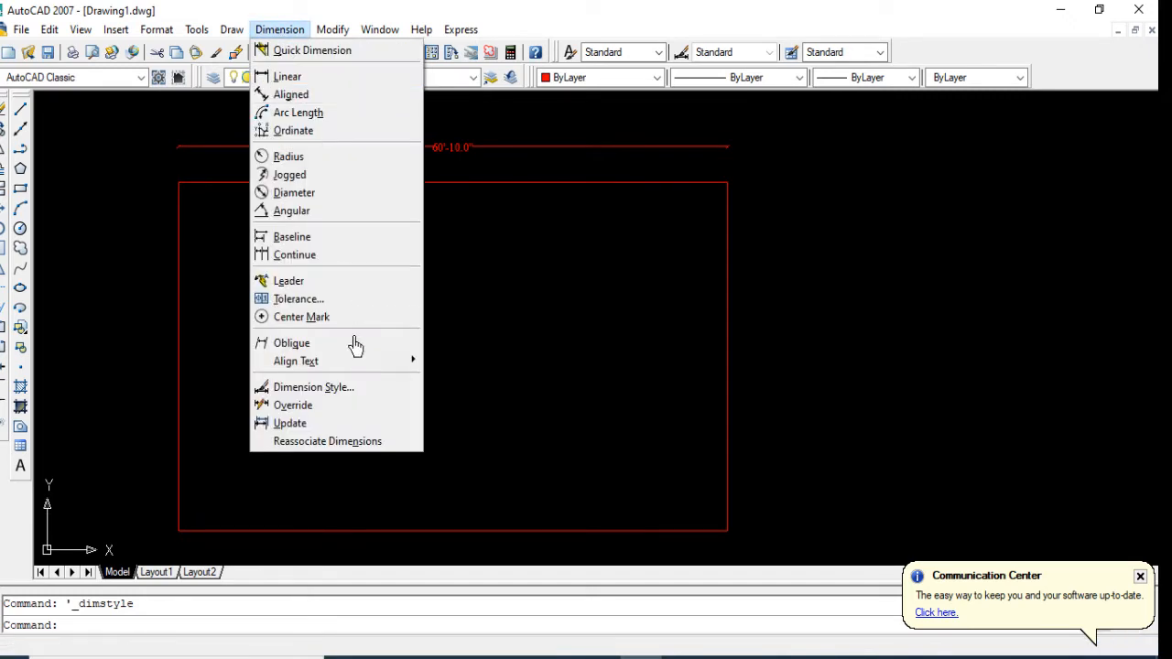
{"action": "left_click", "coordinate": [336, 387]}
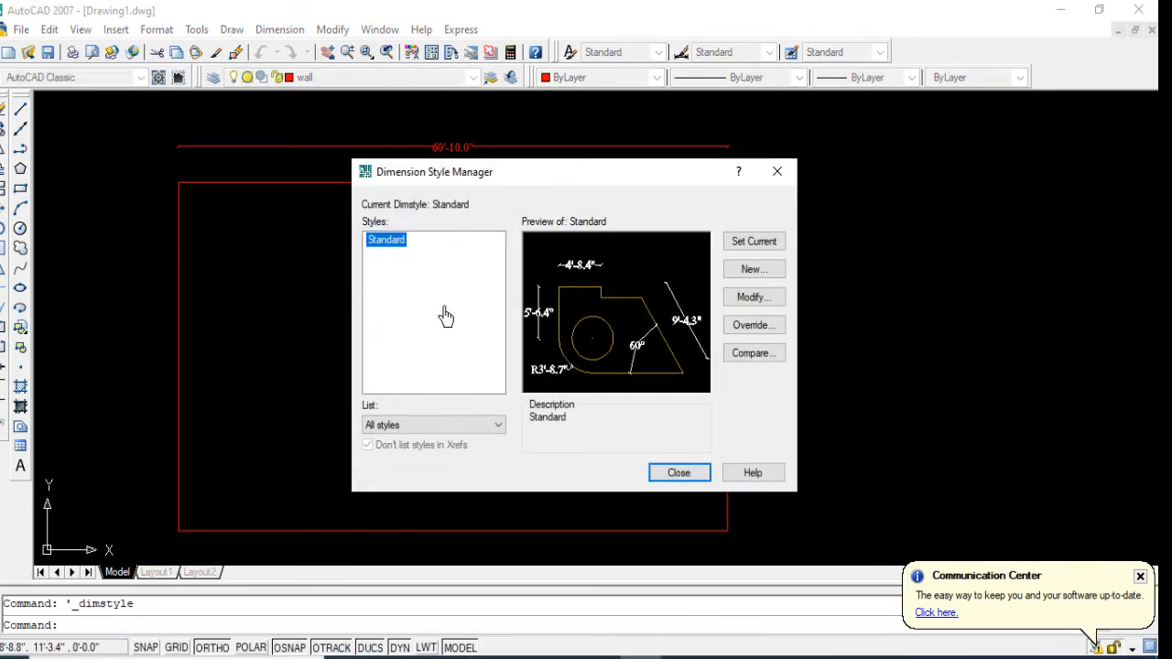
{"action": "left_click", "coordinate": [753, 303]}
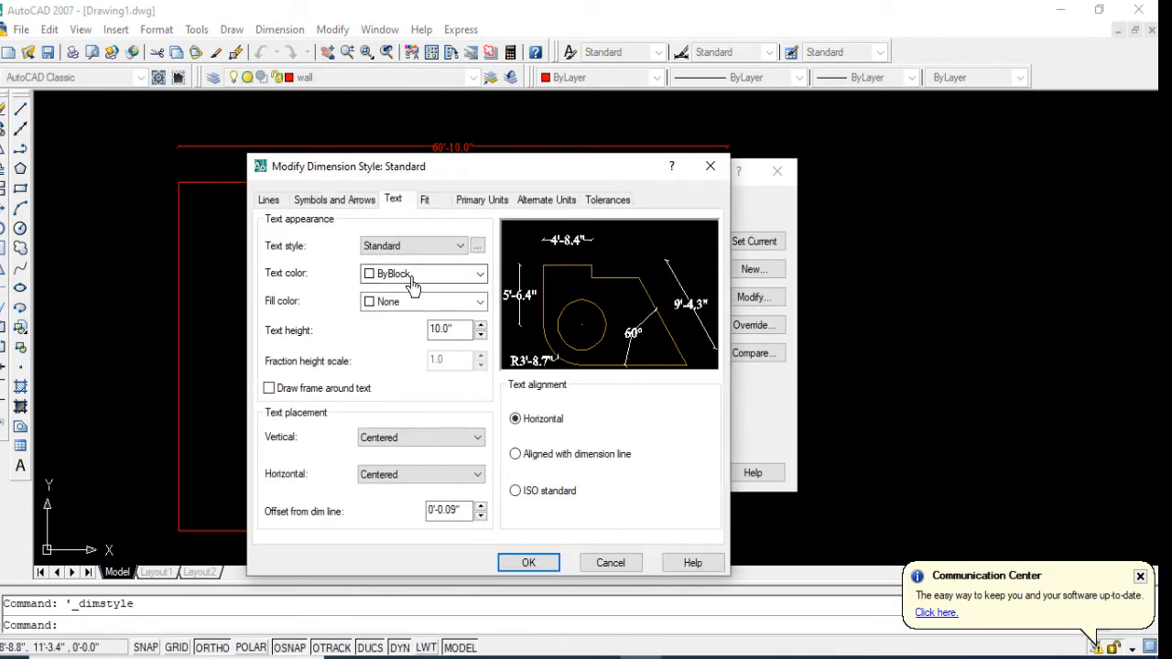
{"action": "left_click", "coordinate": [269, 200]}
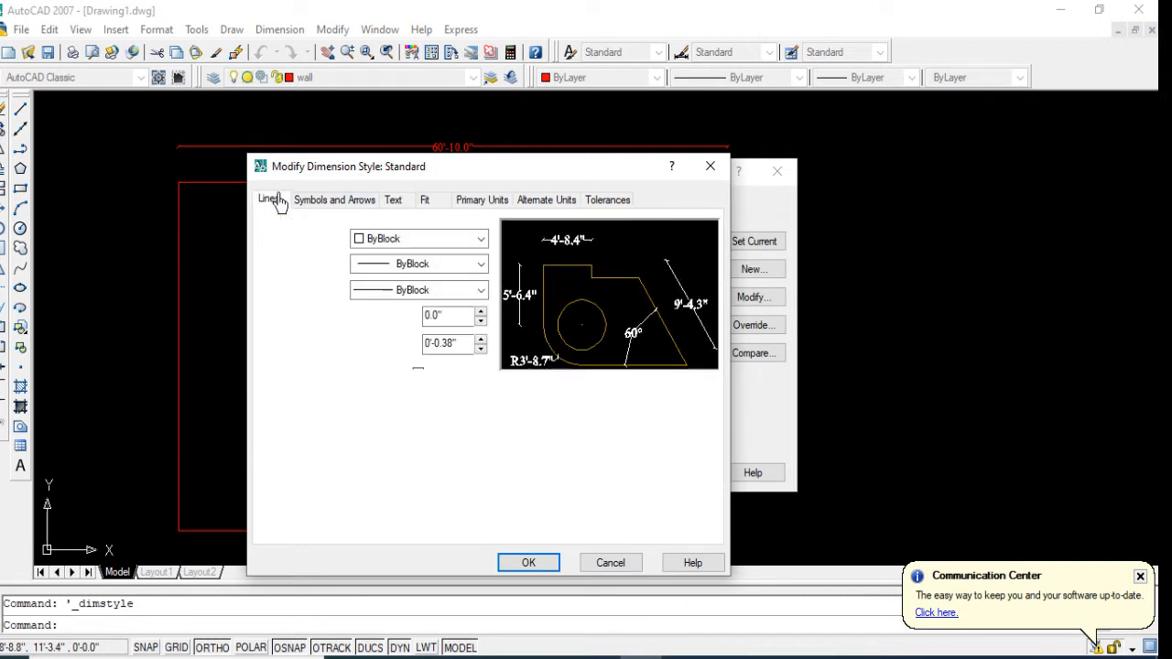
{"action": "left_click", "coordinate": [400, 240]}
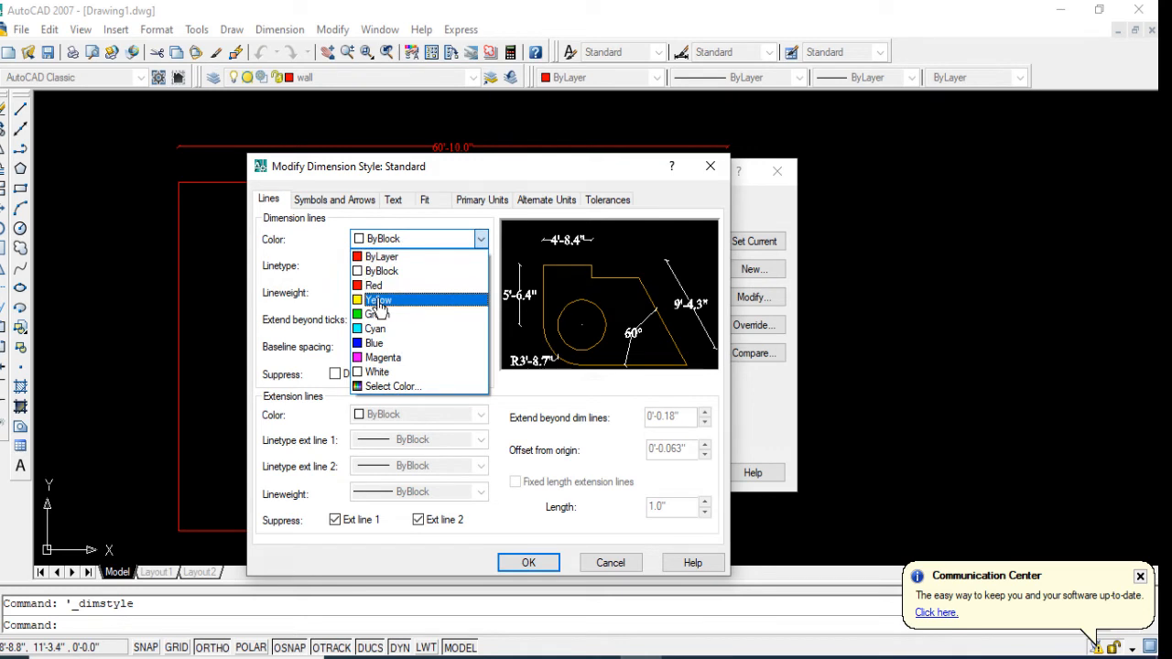
{"action": "left_click", "coordinate": [357, 360]}
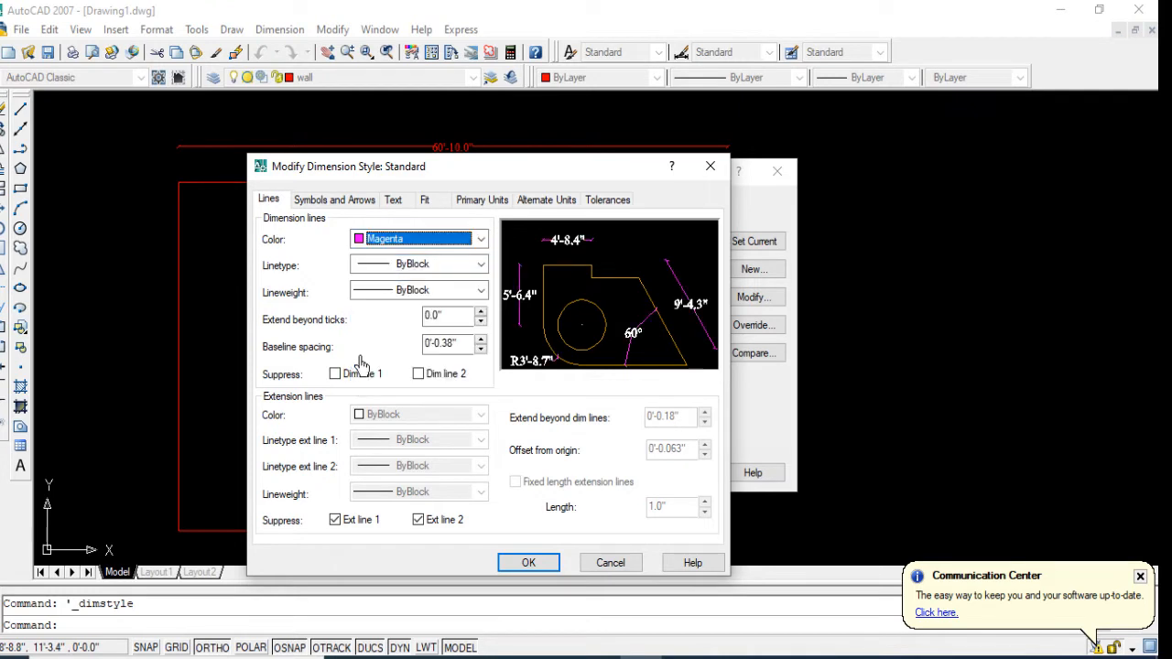
{"action": "left_click", "coordinate": [479, 239]}
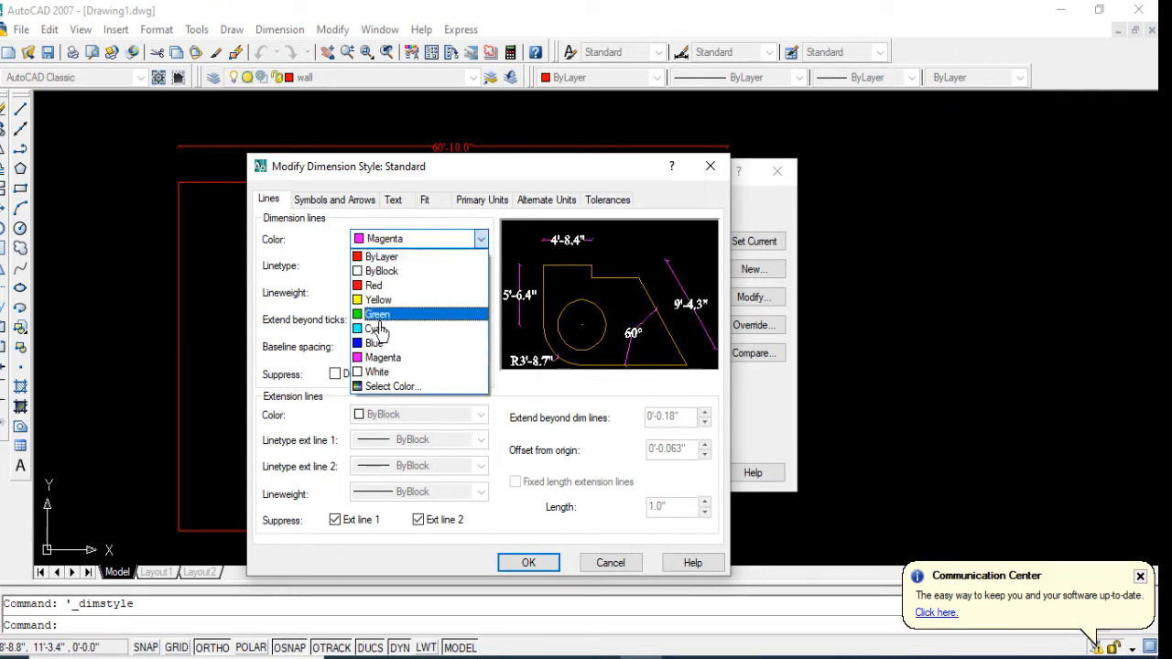
{"action": "left_click", "coordinate": [379, 318]}
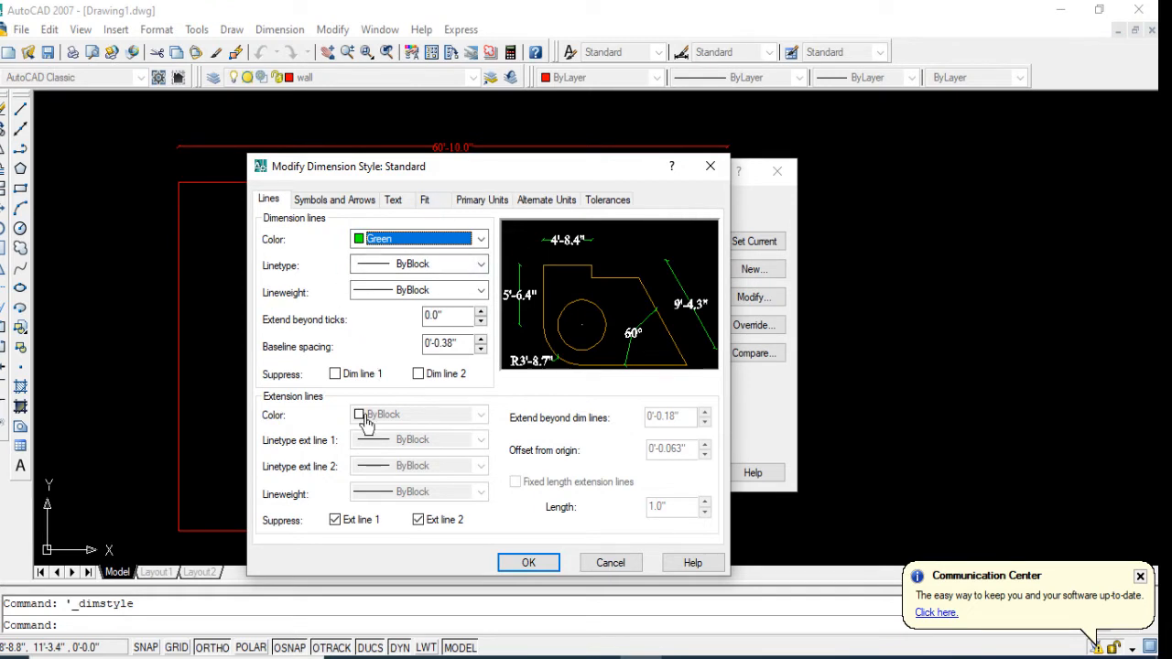
Step: Set the dimension style's arrow size to 6" and its text height to 12", leaving the text style as is
{"action": "left_click", "coordinate": [338, 200]}
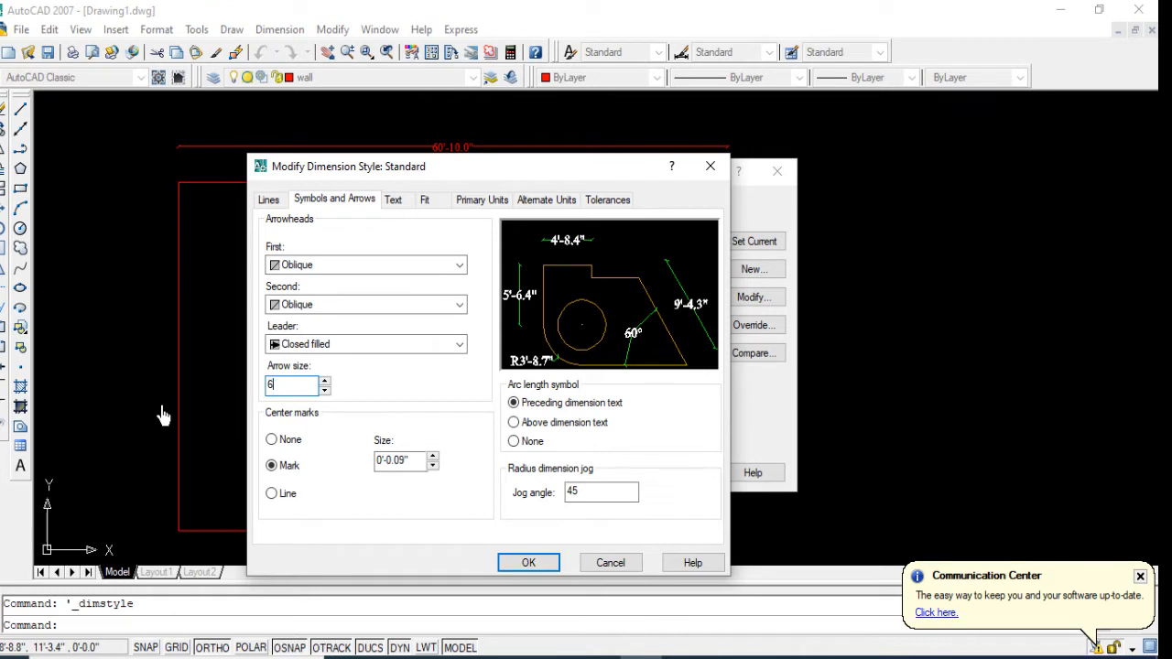
{"action": "left_click", "coordinate": [392, 201]}
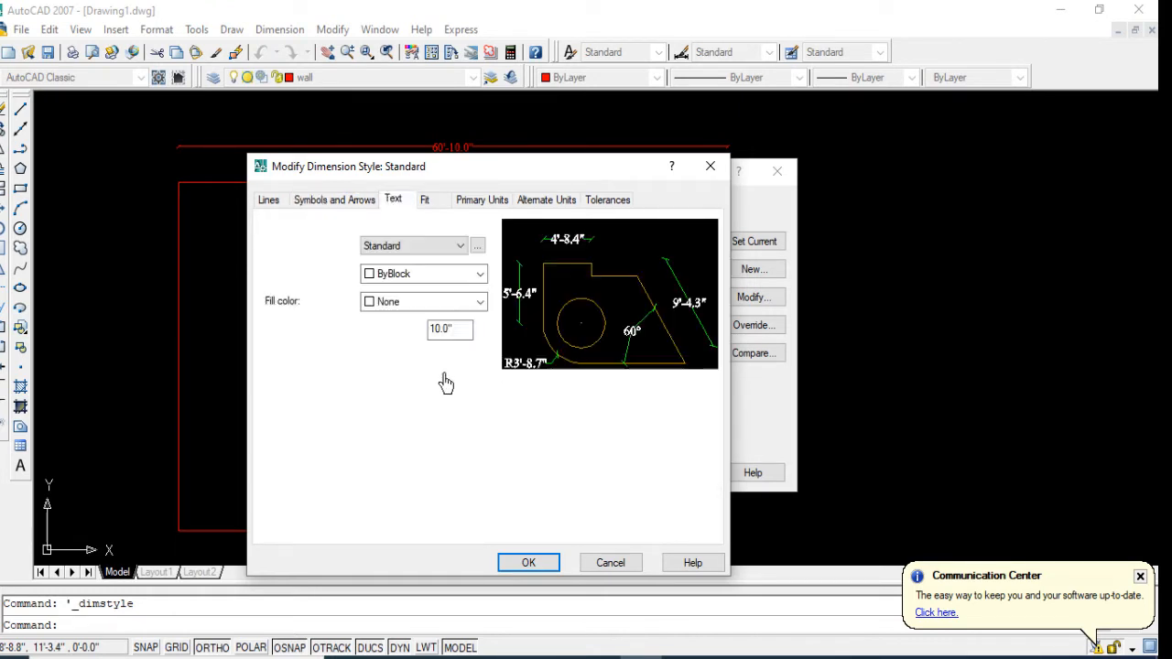
{"action": "double_click", "coordinate": [458, 330]}
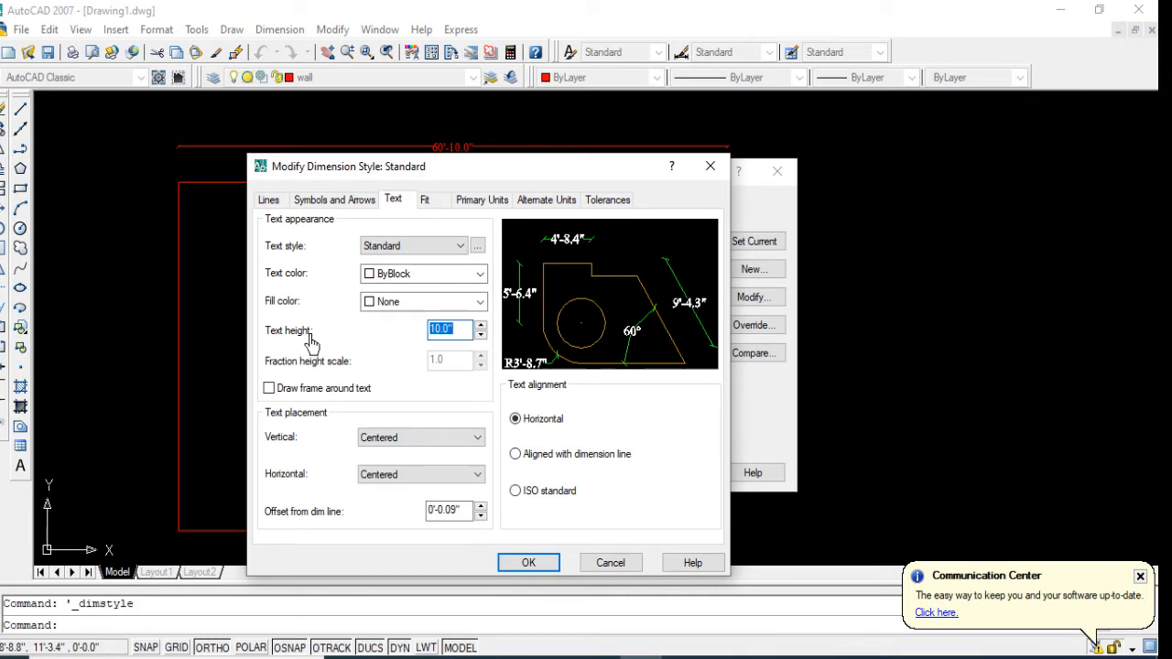
{"action": "left_click", "coordinate": [476, 247]}
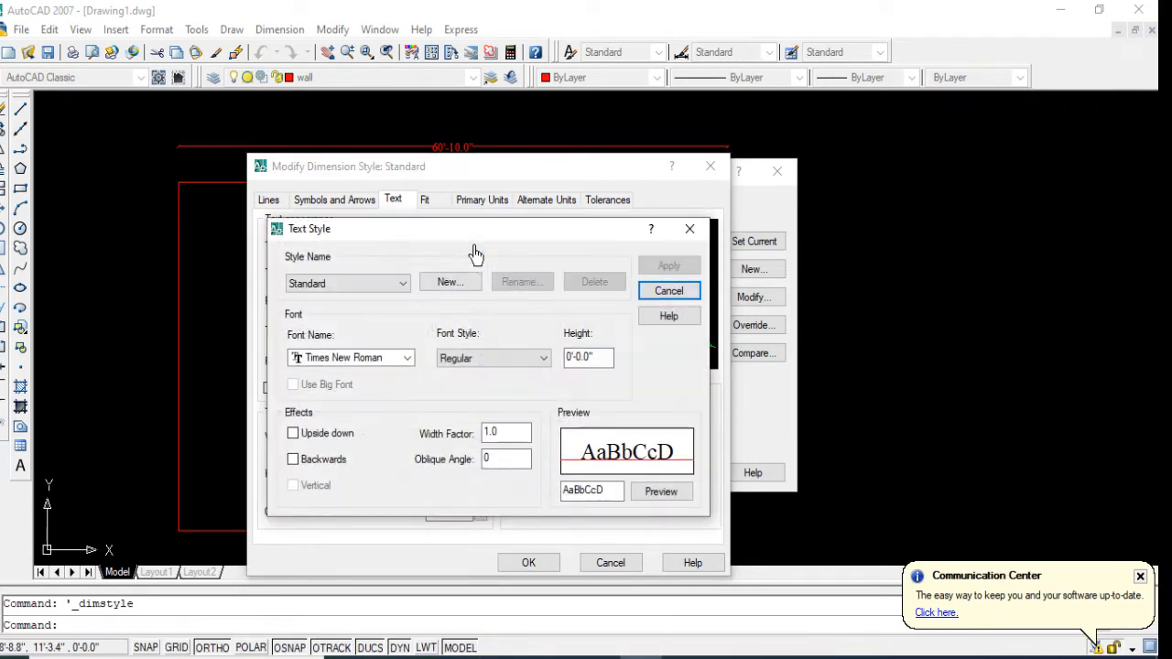
{"action": "left_click", "coordinate": [690, 230]}
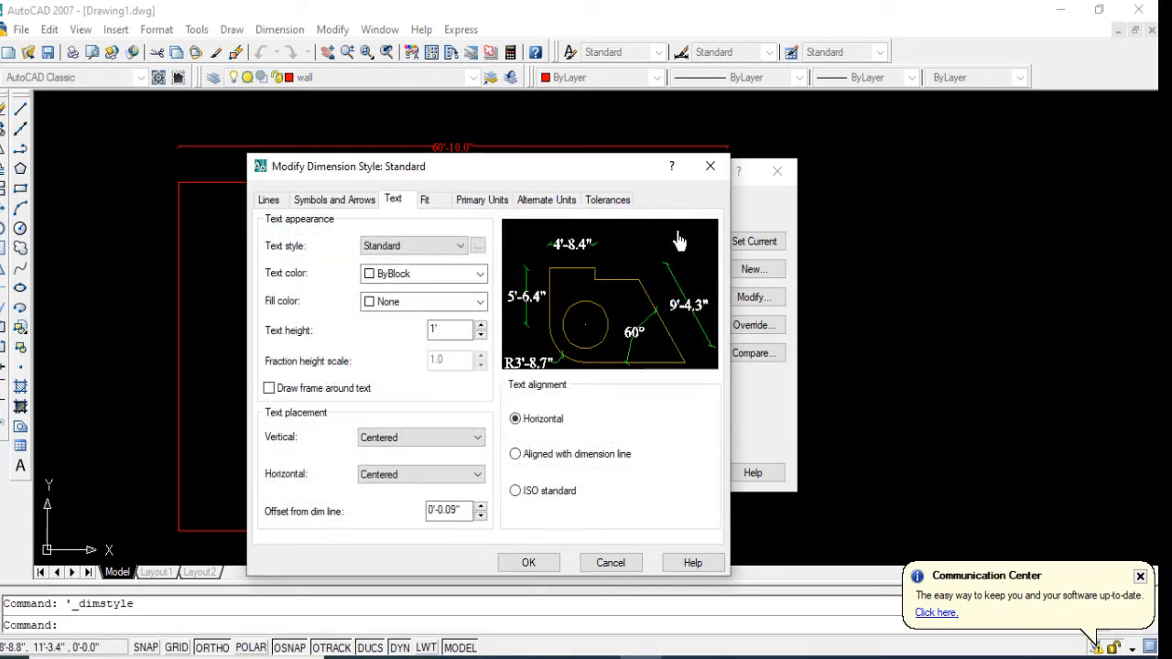
Step: Try Cyan as the dimension text color and set it back to ByBlock
{"action": "left_click", "coordinate": [439, 274]}
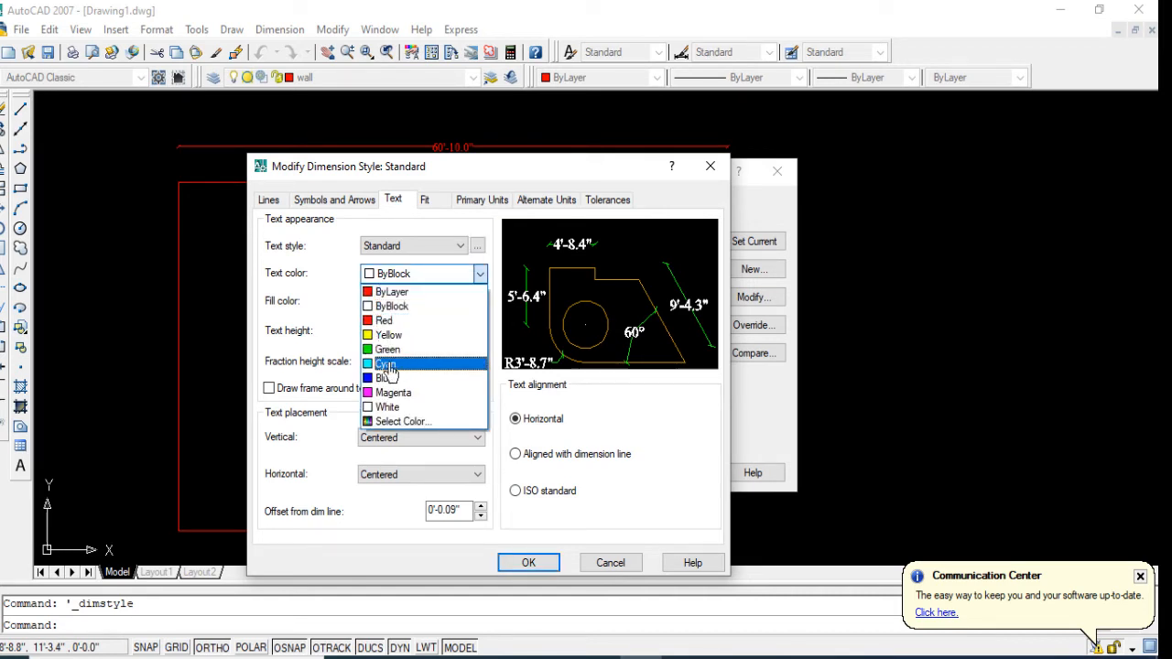
{"action": "left_click", "coordinate": [388, 364]}
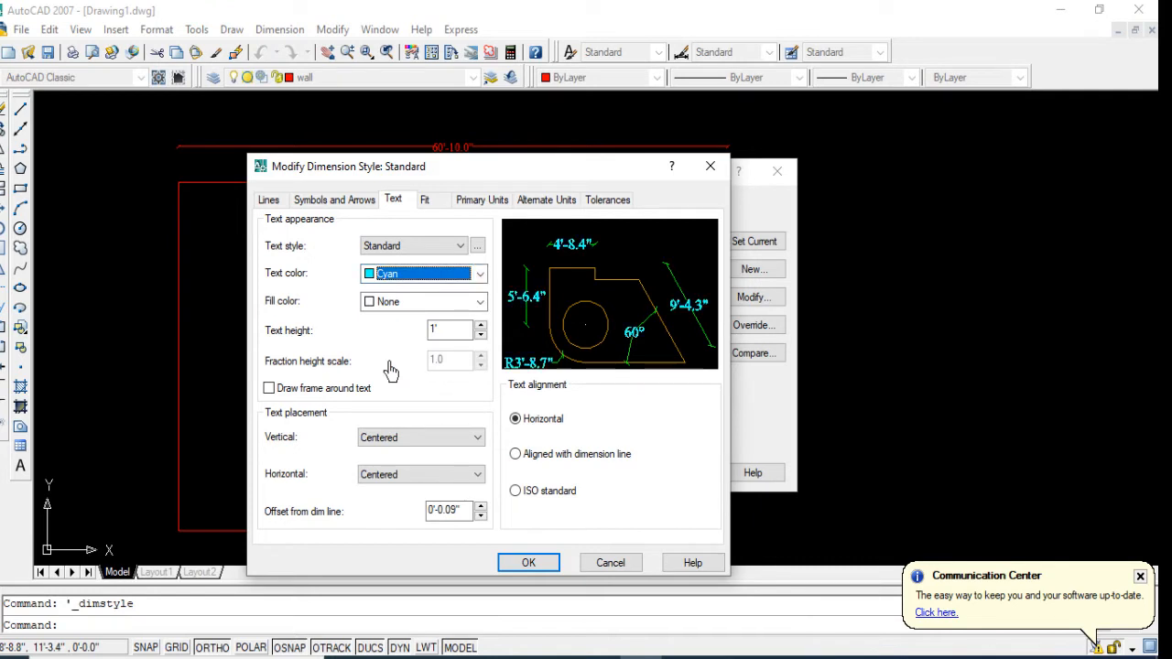
{"action": "left_click", "coordinate": [446, 278]}
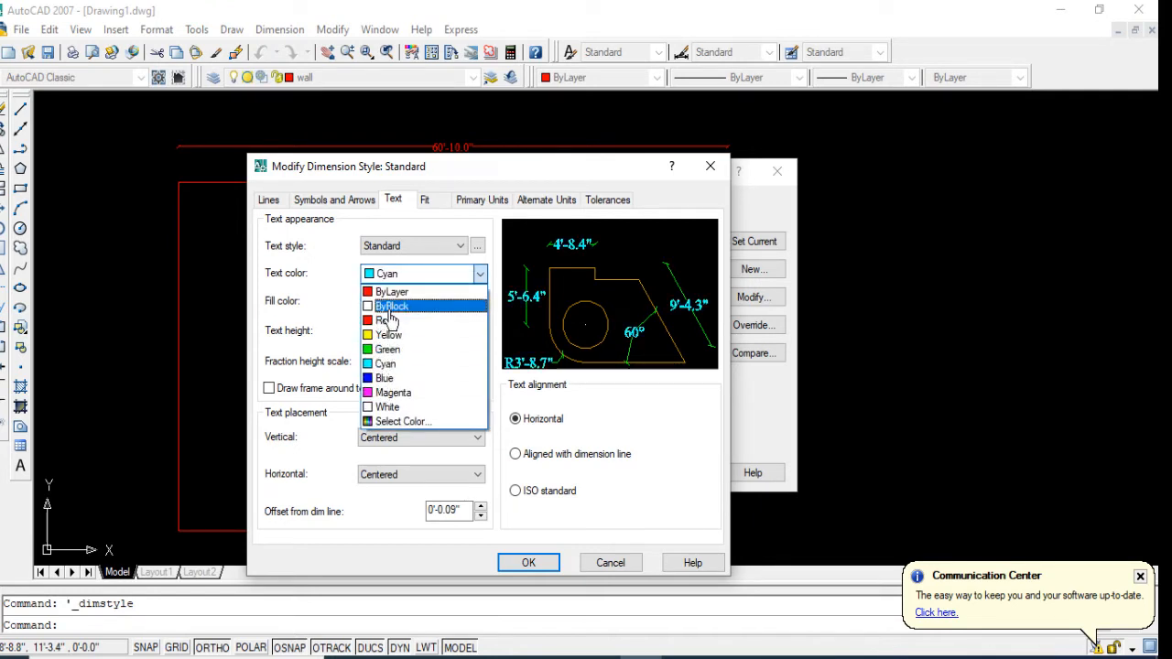
{"action": "left_click", "coordinate": [389, 309]}
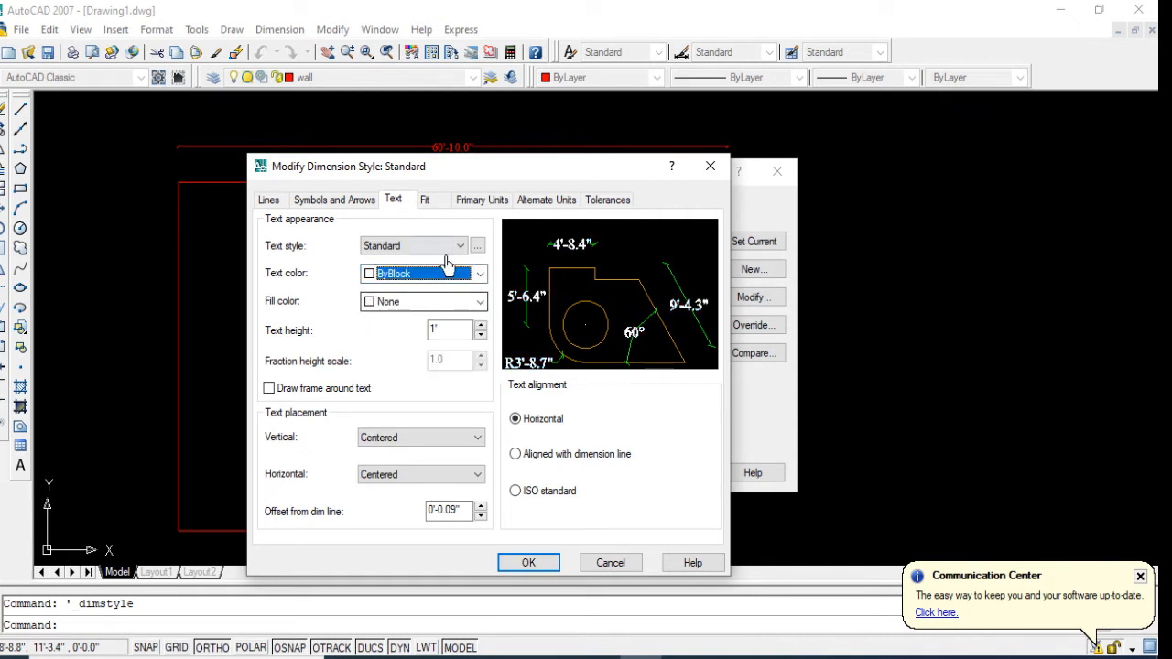
Step: Accept the Standard dimension style changes and close the Dimension Style Manager to update the upper wall's dimension
{"action": "left_click", "coordinate": [526, 564]}
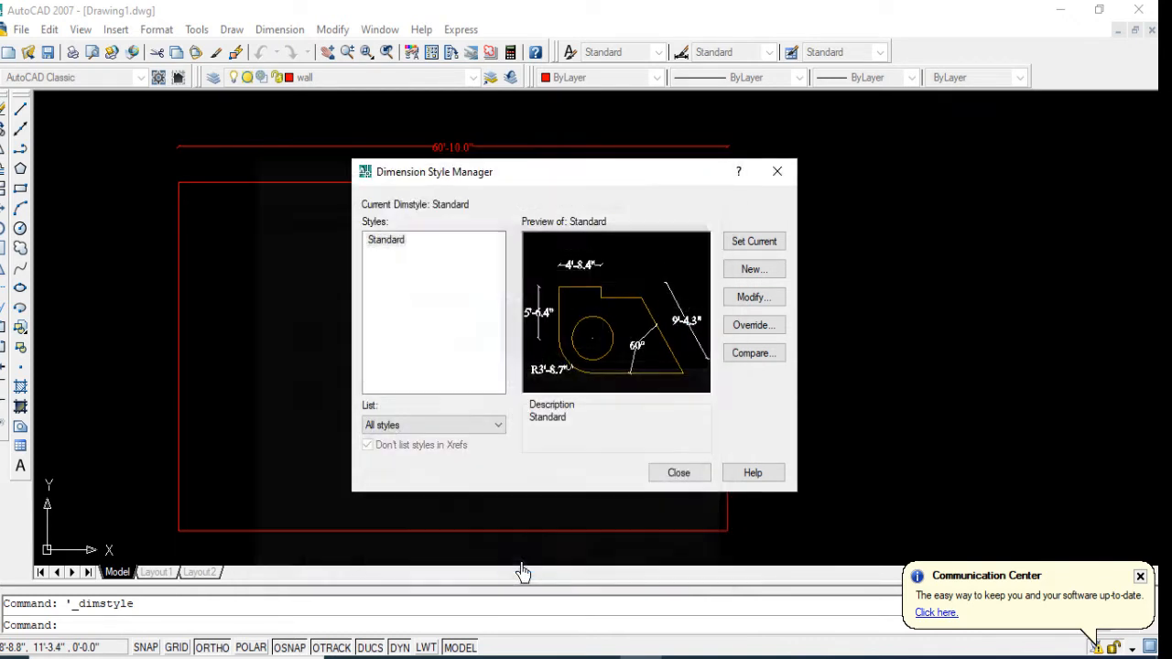
{"action": "left_click", "coordinate": [777, 171]}
{"action": "scroll", "coordinate": [513, 119], "scroll_direction": "up", "scroll_amount": 3}
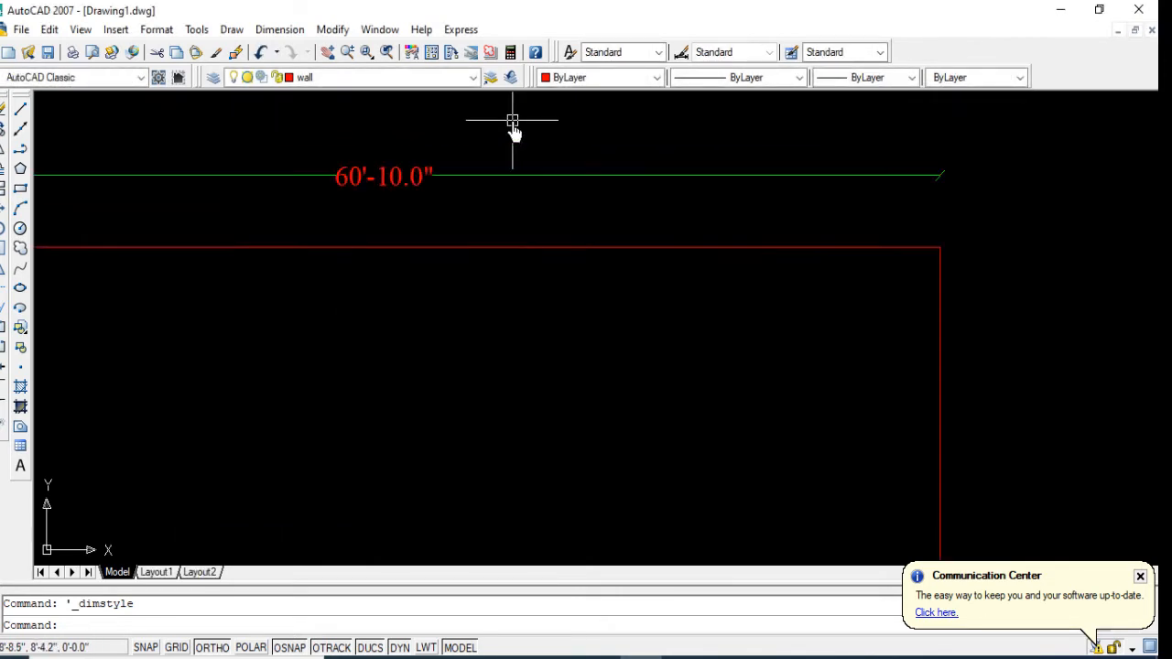
Step: Add a linear dimension to the full height of the left wall, placed outside the rectangle
{"action": "scroll", "coordinate": [439, 193], "scroll_direction": "down", "scroll_amount": 4}
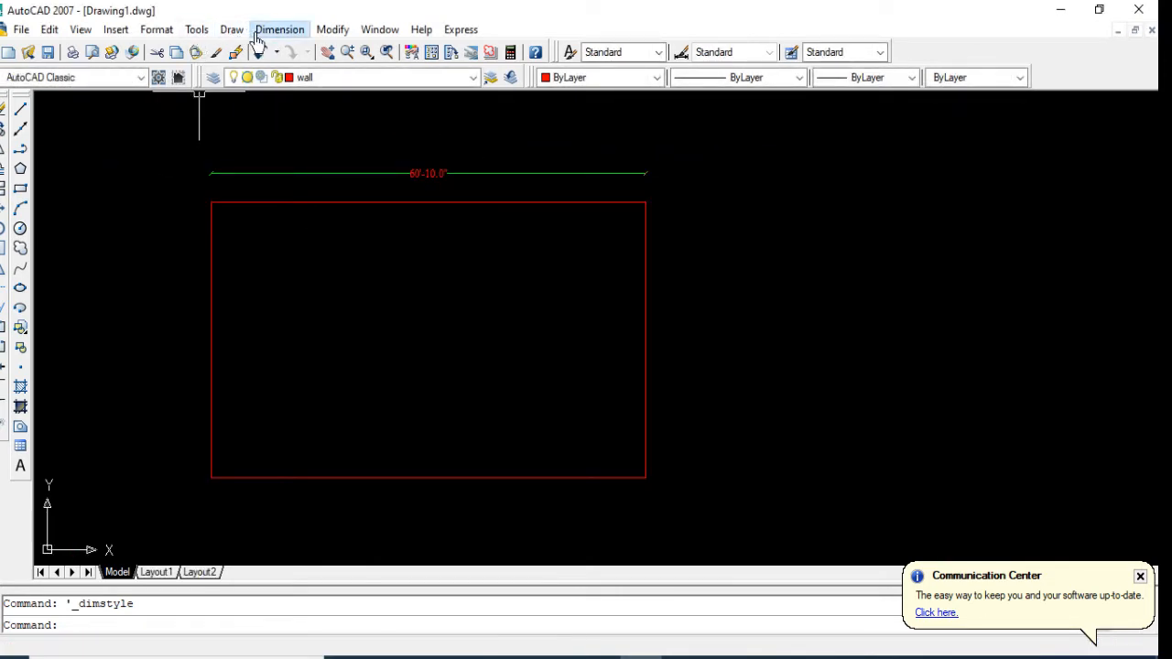
{"action": "left_click", "coordinate": [279, 29]}
{"action": "left_click", "coordinate": [289, 81]}
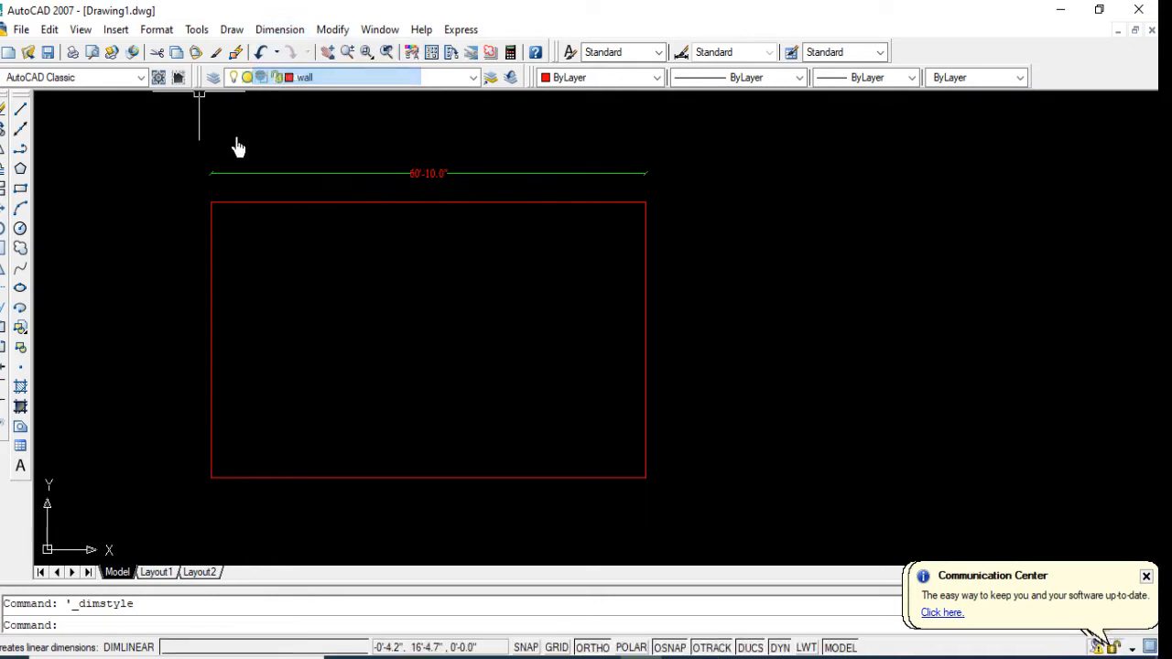
{"action": "left_click", "coordinate": [211, 203]}
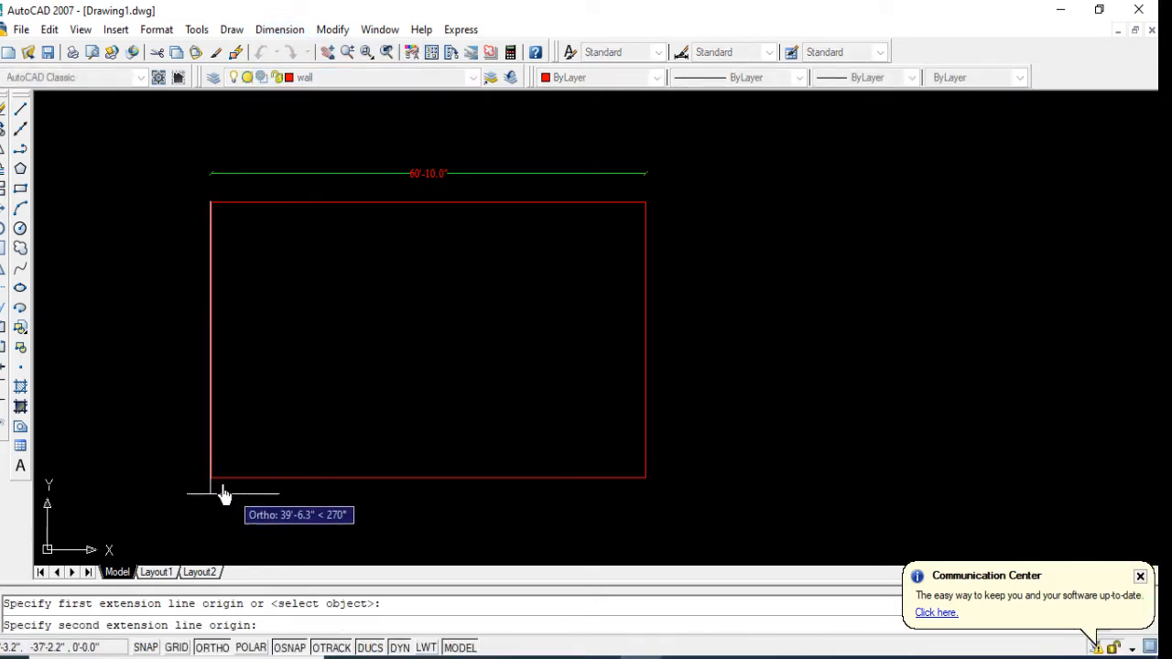
{"action": "left_click", "coordinate": [212, 477]}
{"action": "left_click", "coordinate": [169, 469]}
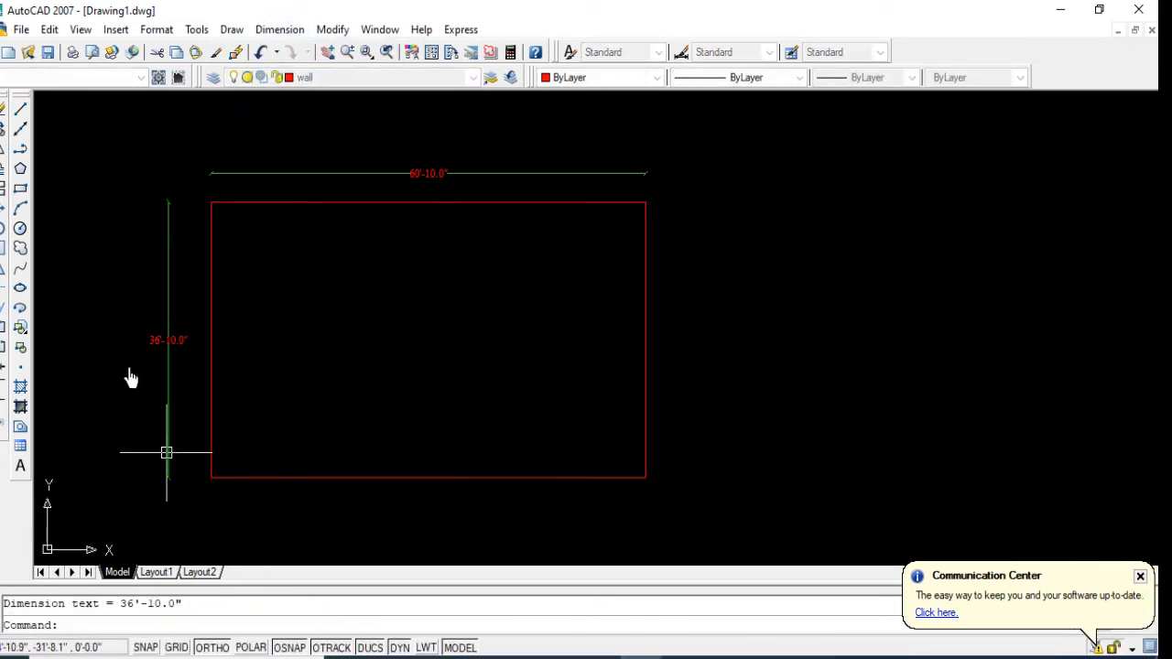
{"action": "scroll", "coordinate": [125, 345], "scroll_direction": "up", "scroll_amount": 4}
{"action": "scroll", "coordinate": [100, 374], "scroll_direction": "down", "scroll_amount": 5}
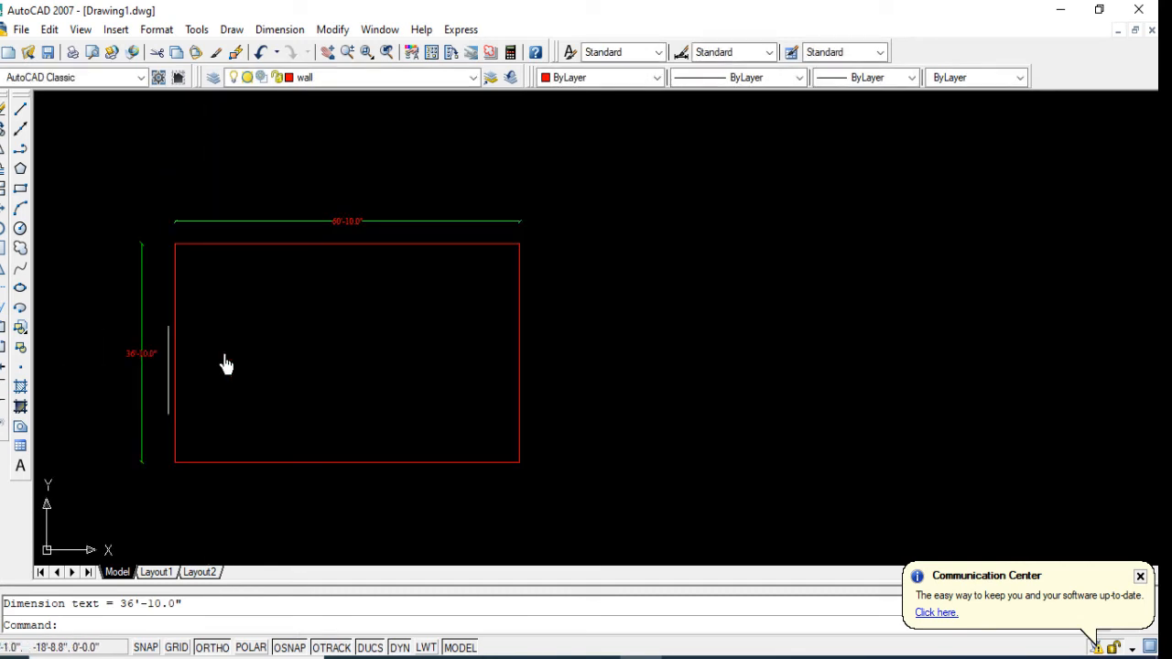
{"action": "scroll", "coordinate": [227, 359], "scroll_direction": "up", "scroll_amount": 2}
{"action": "middle_click_drag", "start_coordinate": [230, 348], "coordinate": [363, 342]}
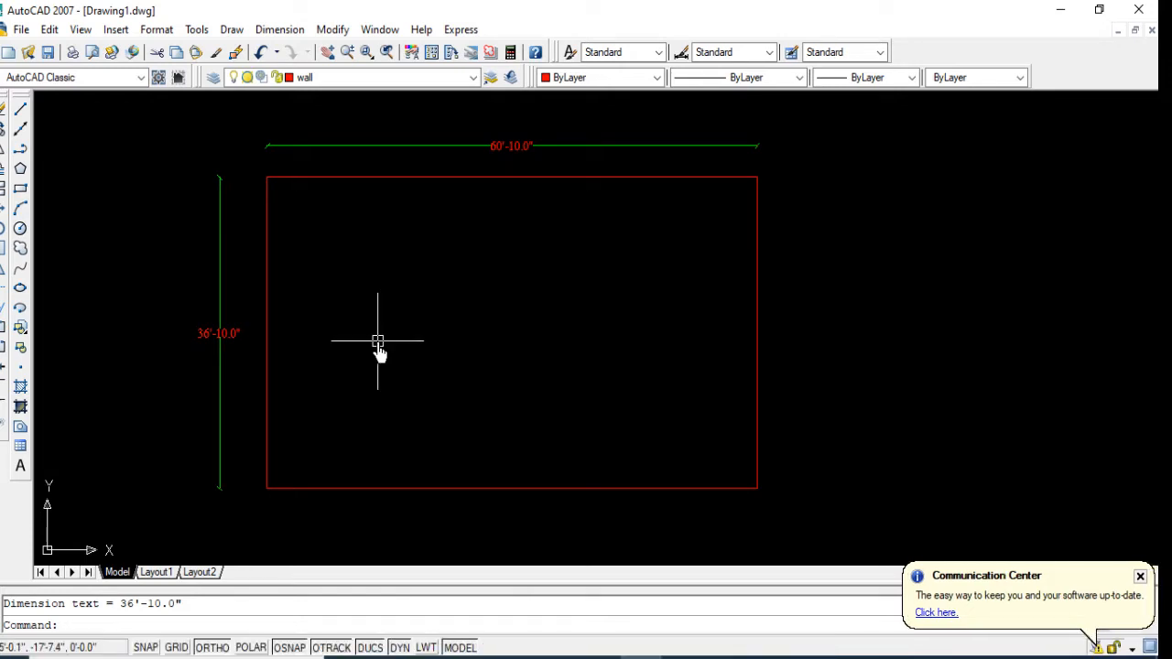
Step: Examine the floor plan layout in the open drawing Rajuk plan.dwg and return to Drawing1.dwg
{"action": "left_click", "coordinate": [379, 29]}
{"action": "left_click", "coordinate": [449, 203]}
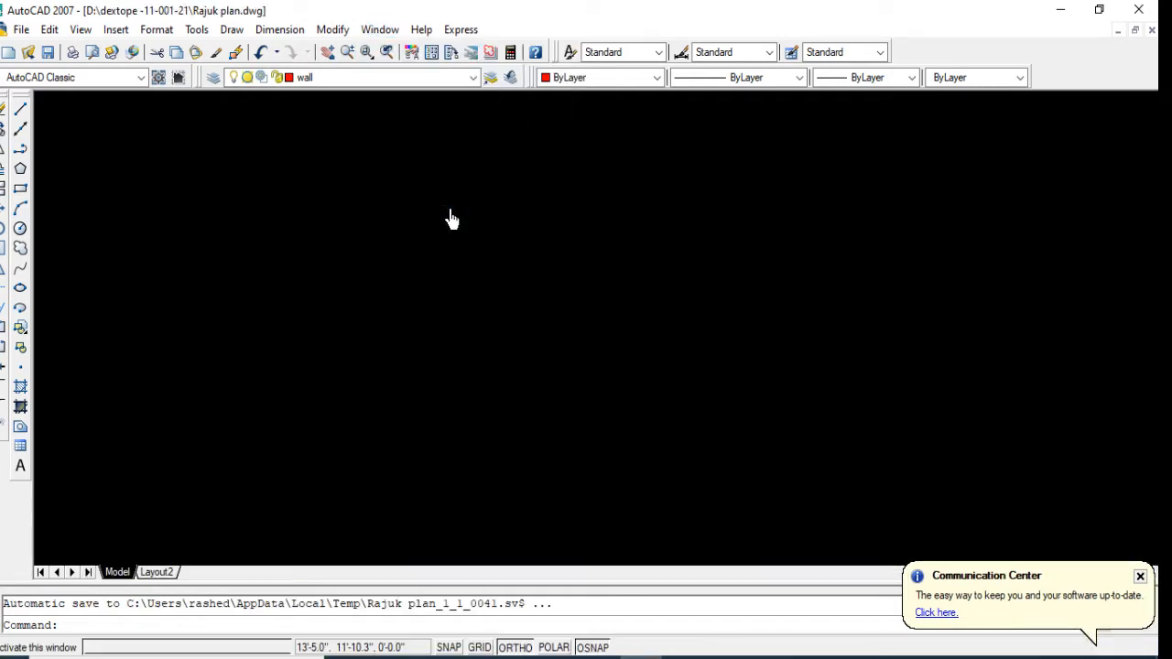
{"action": "scroll", "coordinate": [374, 247], "scroll_direction": "up", "scroll_amount": 2}
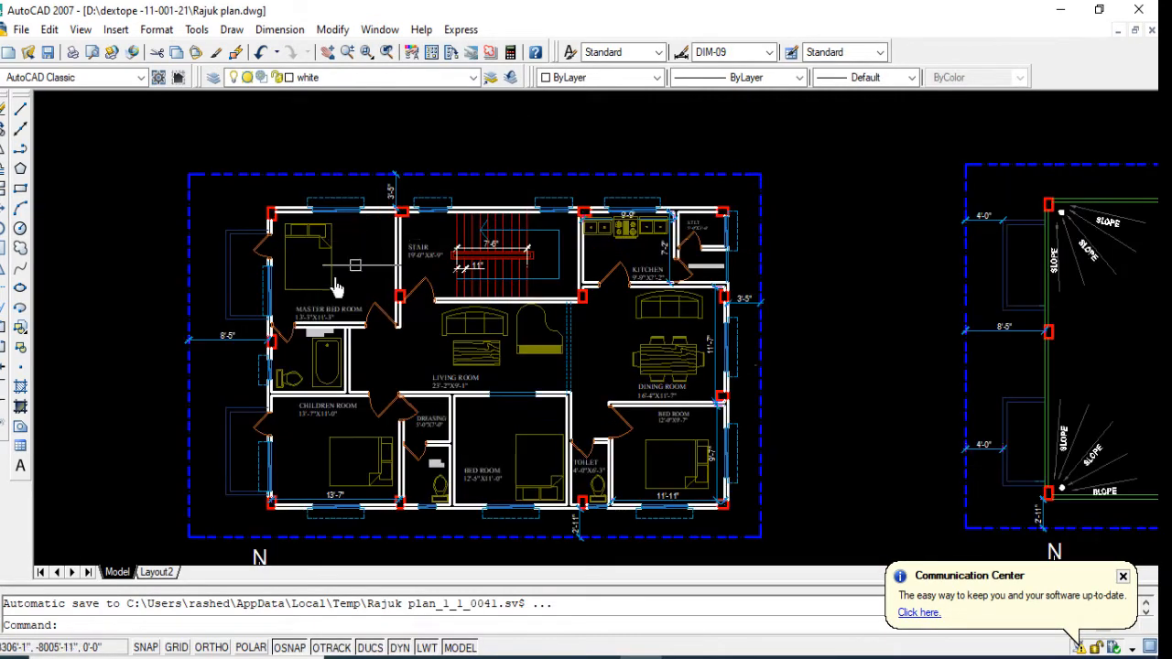
{"action": "scroll", "coordinate": [336, 287], "scroll_direction": "up", "scroll_amount": 2}
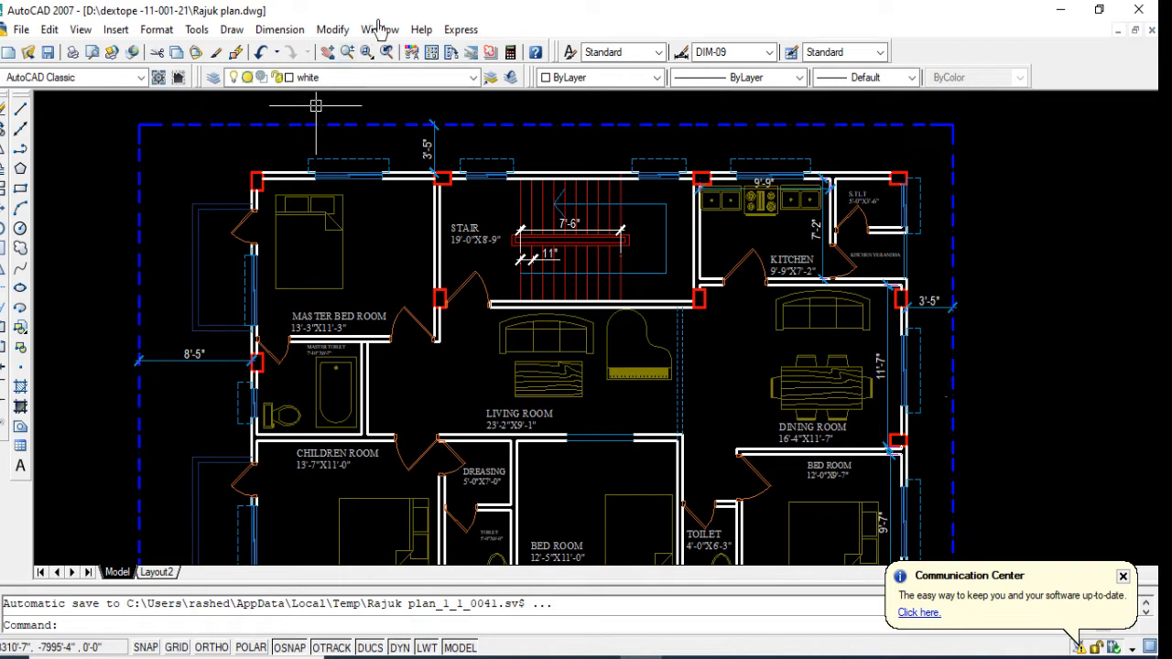
{"action": "left_click", "coordinate": [380, 30]}
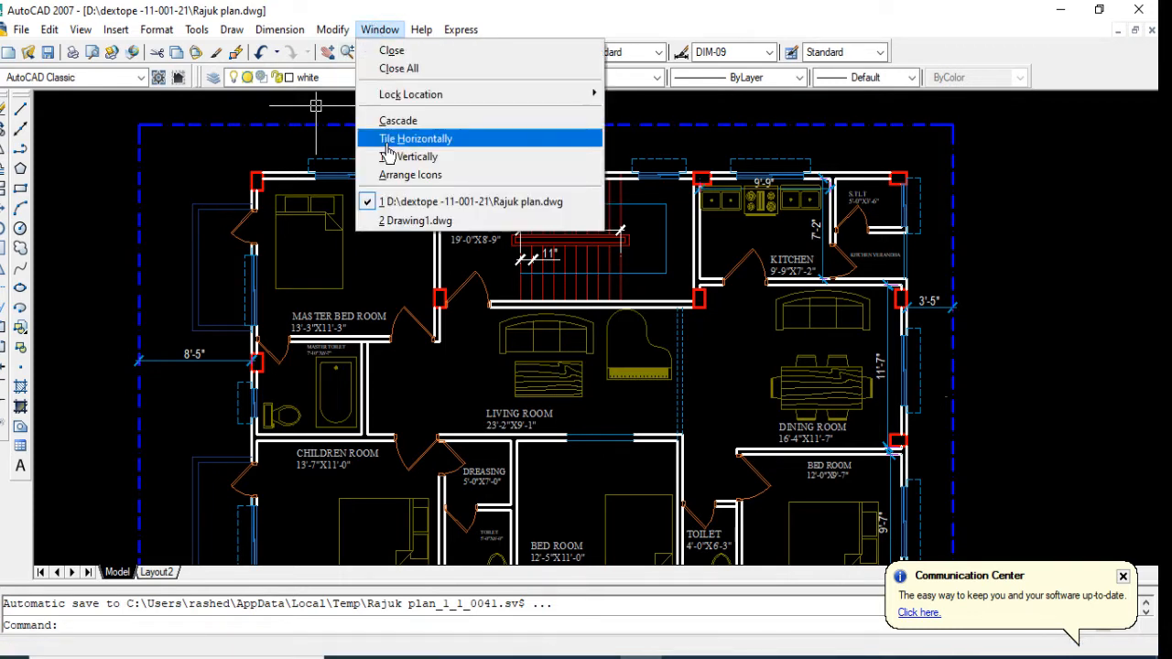
{"action": "left_click", "coordinate": [403, 231]}
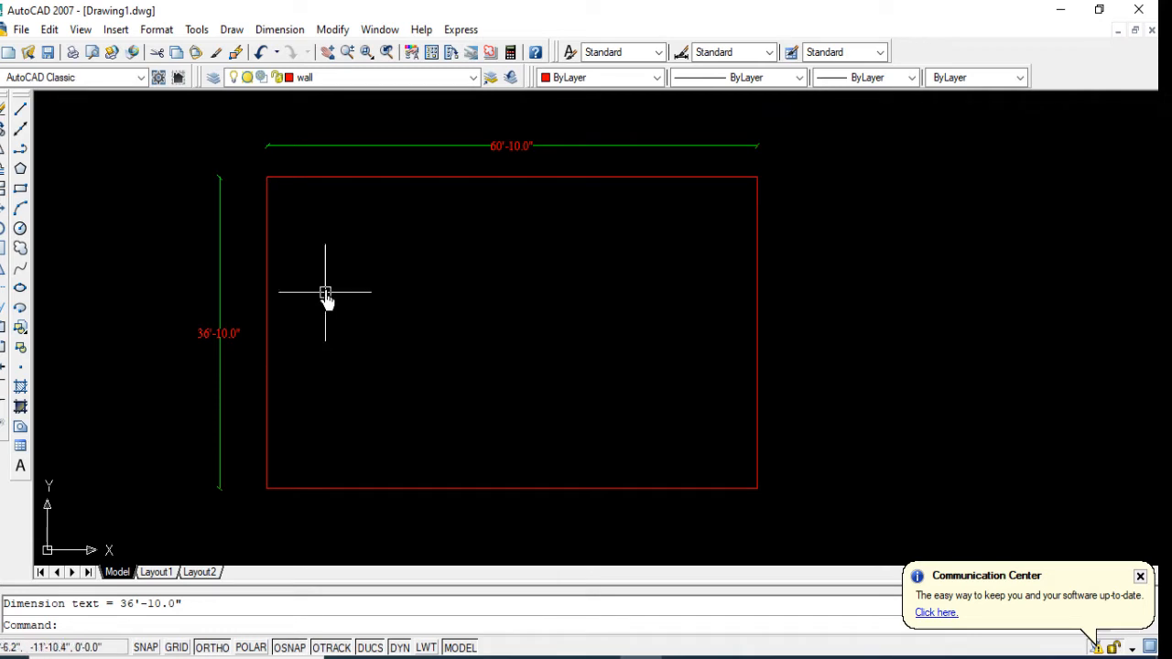
Step: Offset the upper, right and lower lines of the outer rectangle 3' inward
{"action": "left_click", "coordinate": [3, 176]}
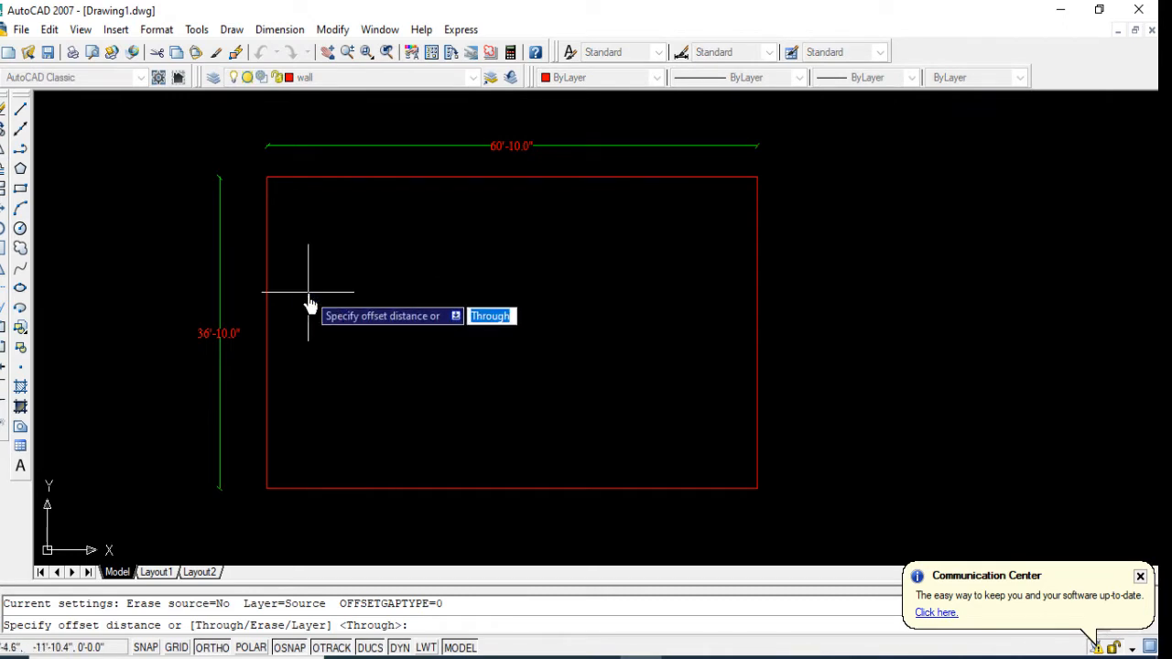
{"action": "type", "text": "3'"}
{"action": "key", "text": "Return"}
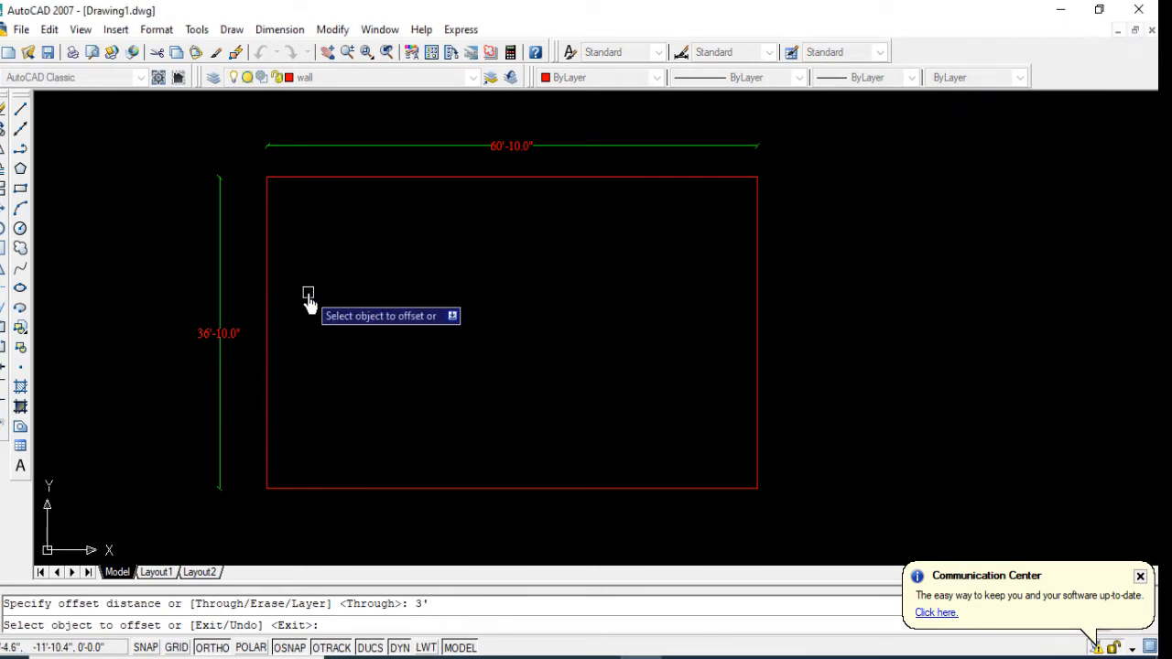
{"action": "left_click", "coordinate": [380, 177]}
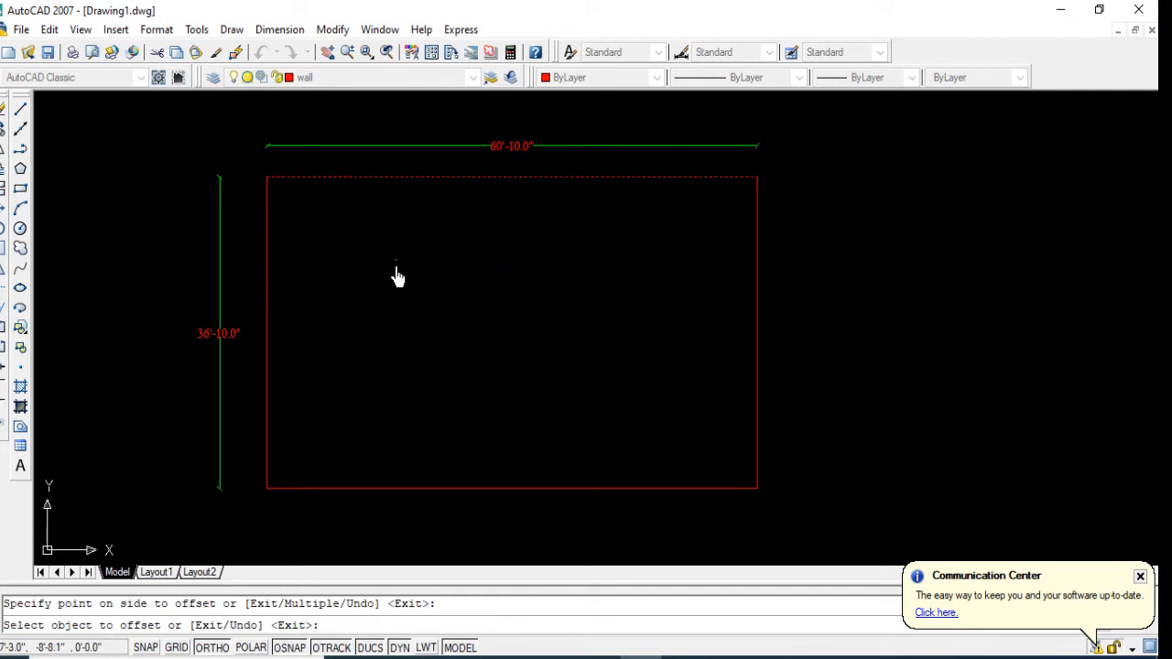
{"action": "left_click", "coordinate": [398, 279]}
{"action": "left_click", "coordinate": [759, 279]}
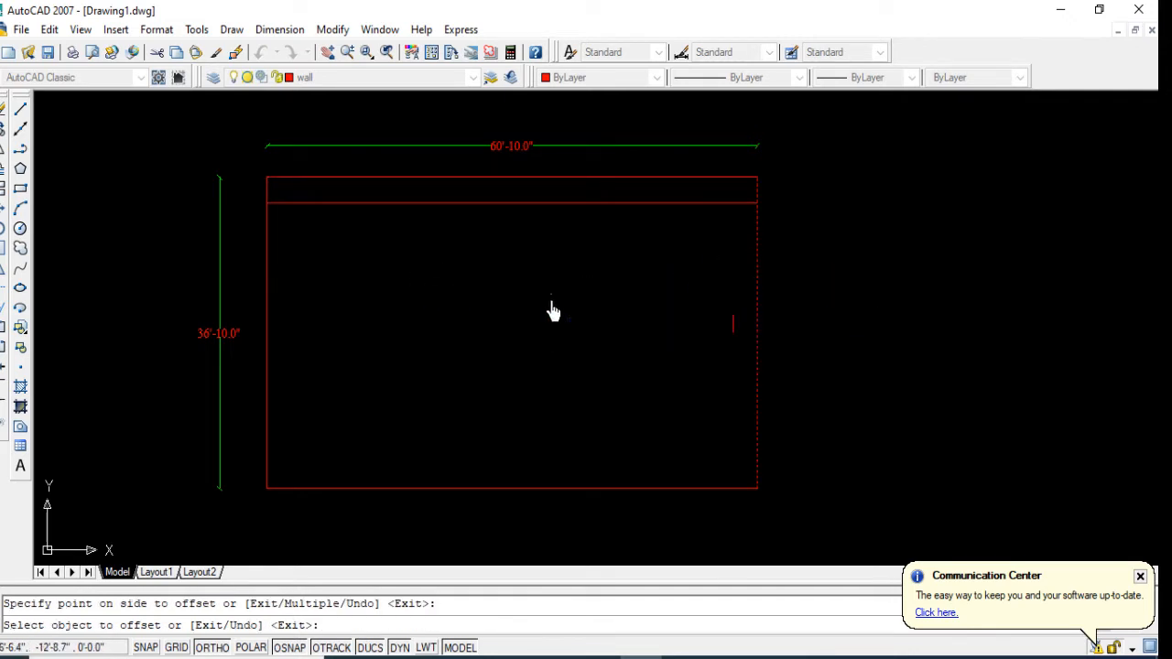
{"action": "left_click", "coordinate": [549, 315]}
{"action": "left_click", "coordinate": [518, 489]}
{"action": "left_click", "coordinate": [522, 382]}
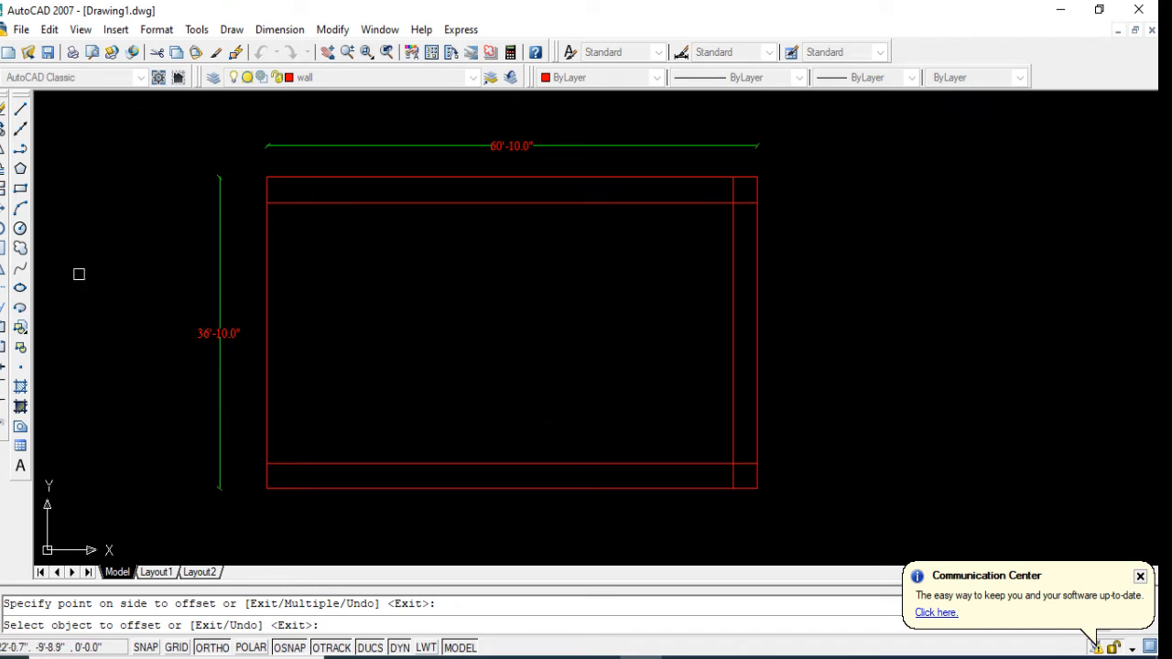
Step: Offset the left line of the outer rectangle 8' inward
{"action": "left_click", "coordinate": [3, 177]}
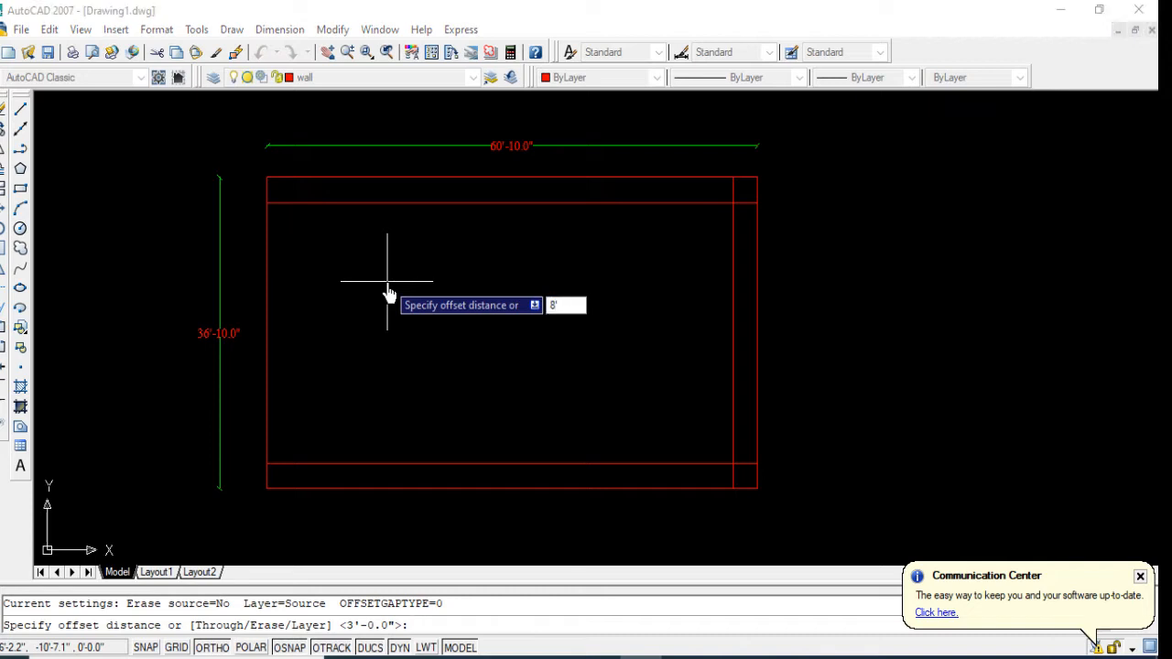
{"action": "type", "text": "8'"}
{"action": "key", "text": "Return"}
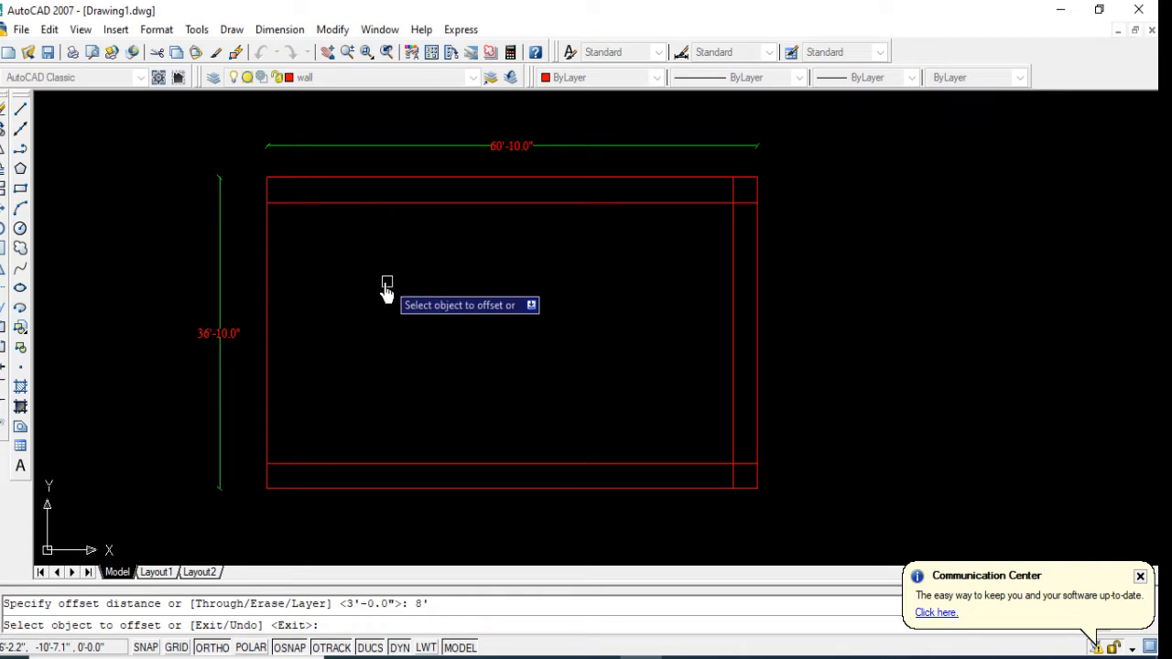
{"action": "left_click", "coordinate": [266, 269]}
{"action": "left_click", "coordinate": [325, 291]}
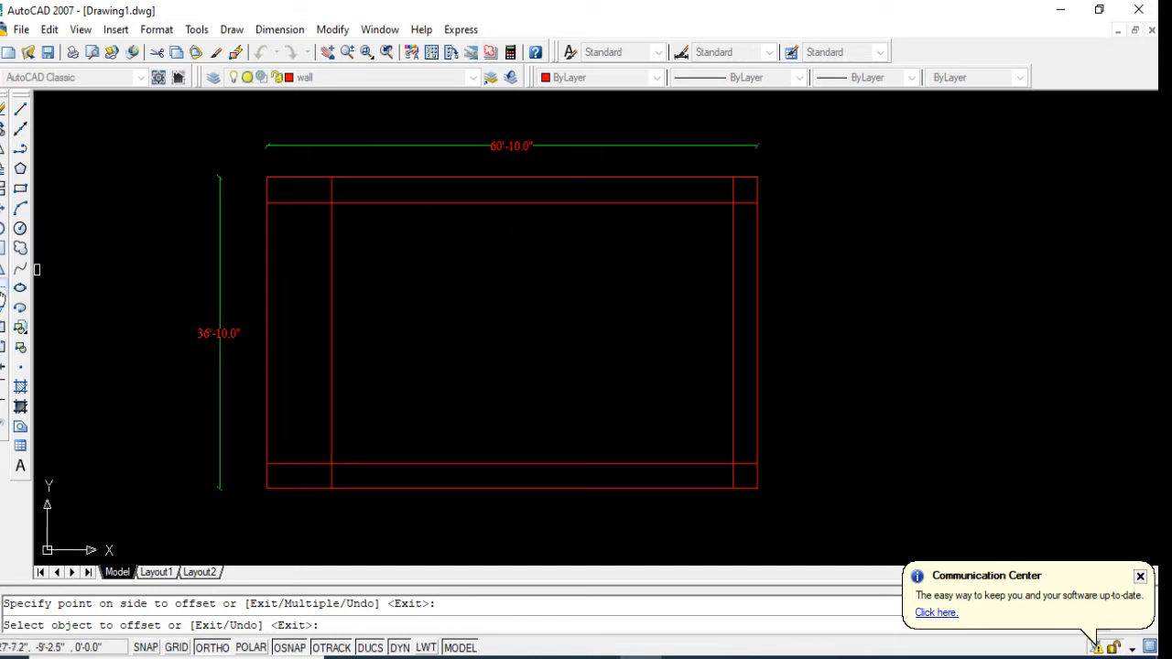
Step: Trim the overhanging line ends at the upper-left and lower-left corners of the inner rectangle
{"action": "left_click", "coordinate": [2, 299]}
{"action": "key", "text": "Return"}
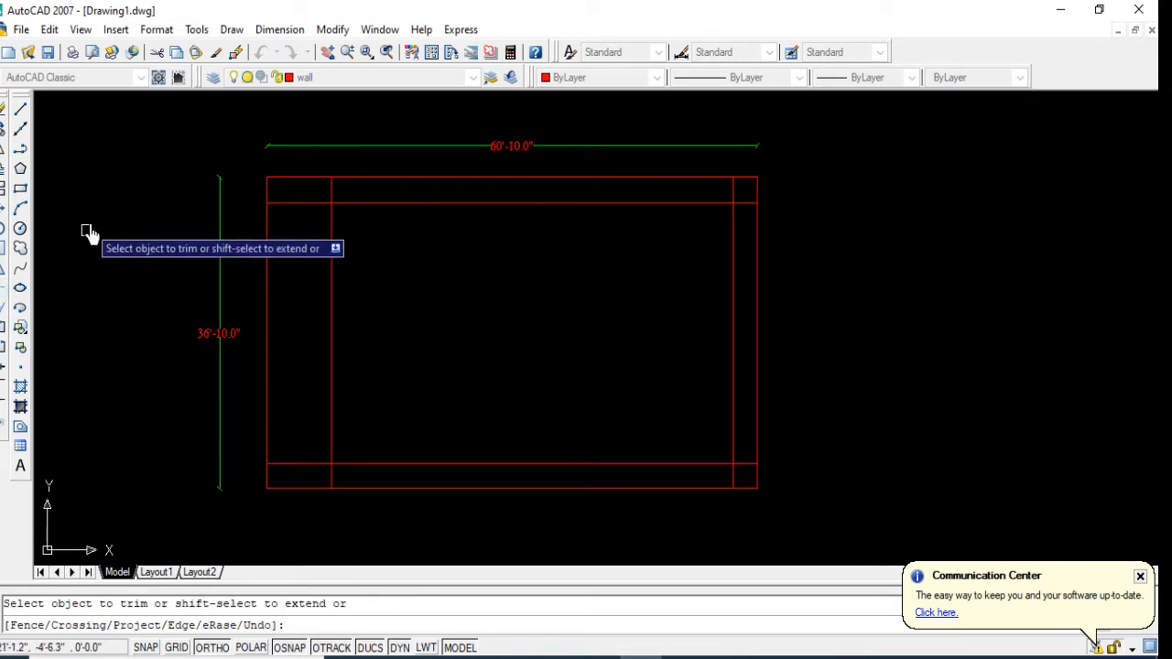
{"action": "scroll", "coordinate": [275, 189], "scroll_direction": "up", "scroll_amount": 5}
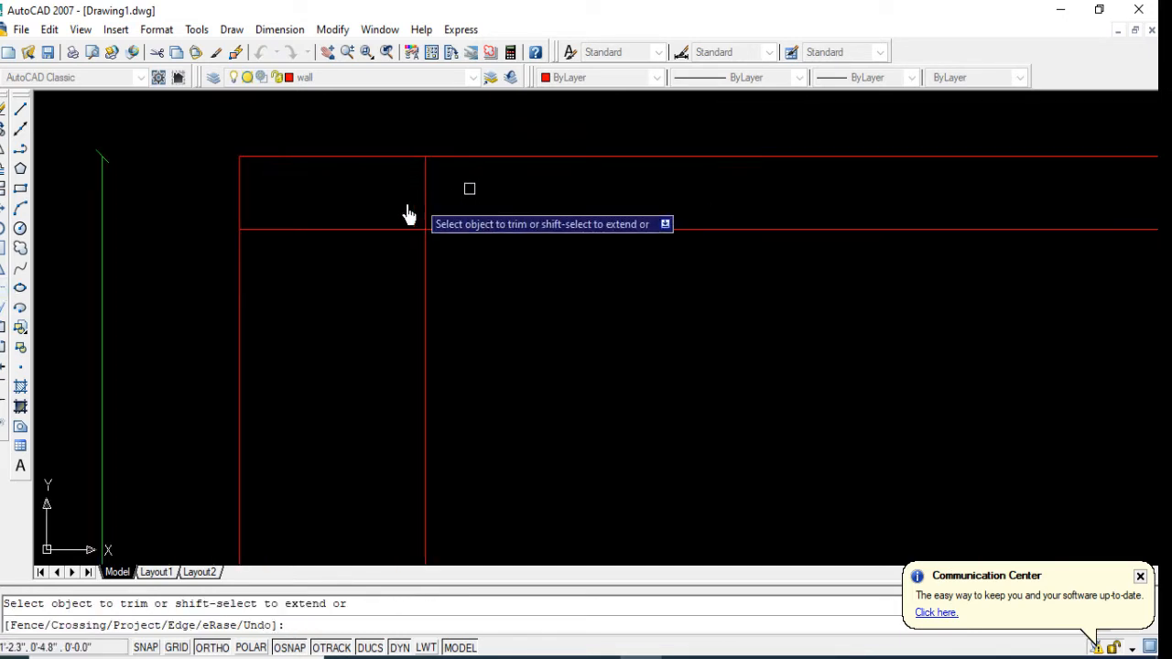
{"action": "scroll", "coordinate": [370, 275], "scroll_direction": "down", "scroll_amount": 6}
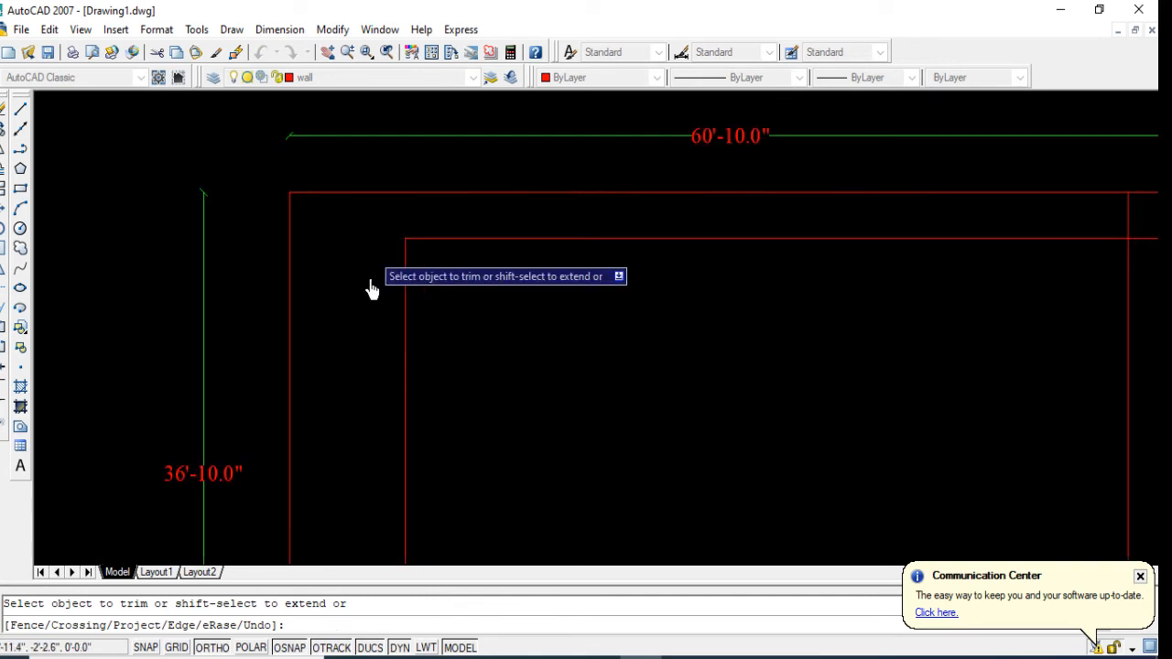
{"action": "scroll", "coordinate": [389, 453], "scroll_direction": "up", "scroll_amount": 2}
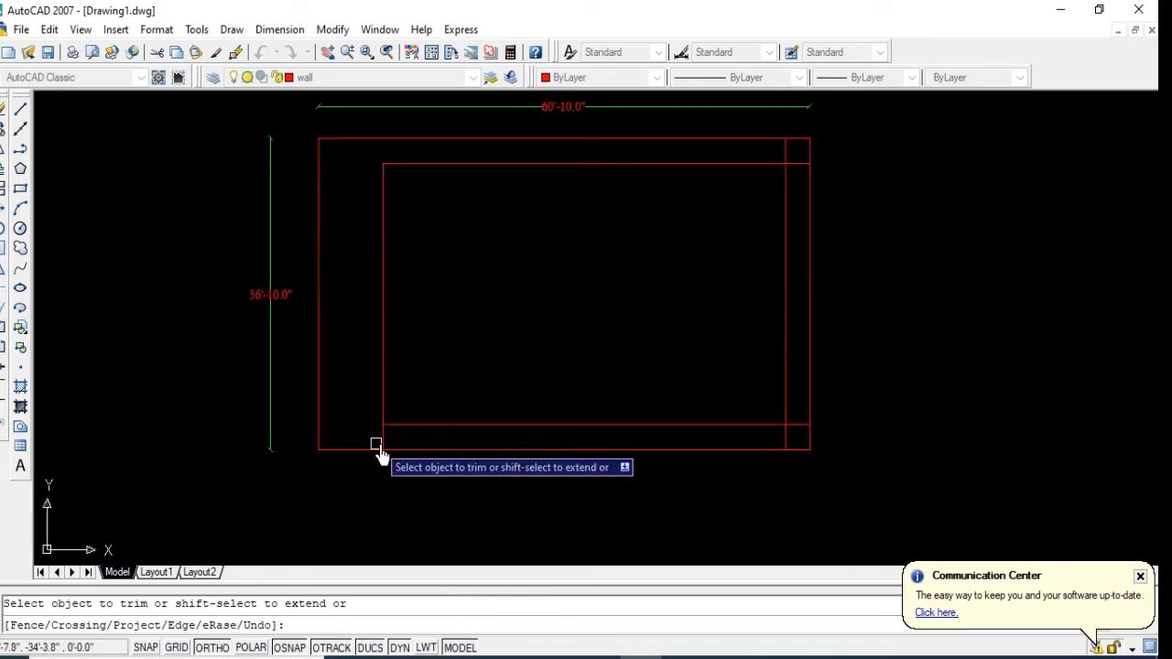
{"action": "left_click", "coordinate": [385, 437]}
{"action": "left_click", "coordinate": [378, 443]}
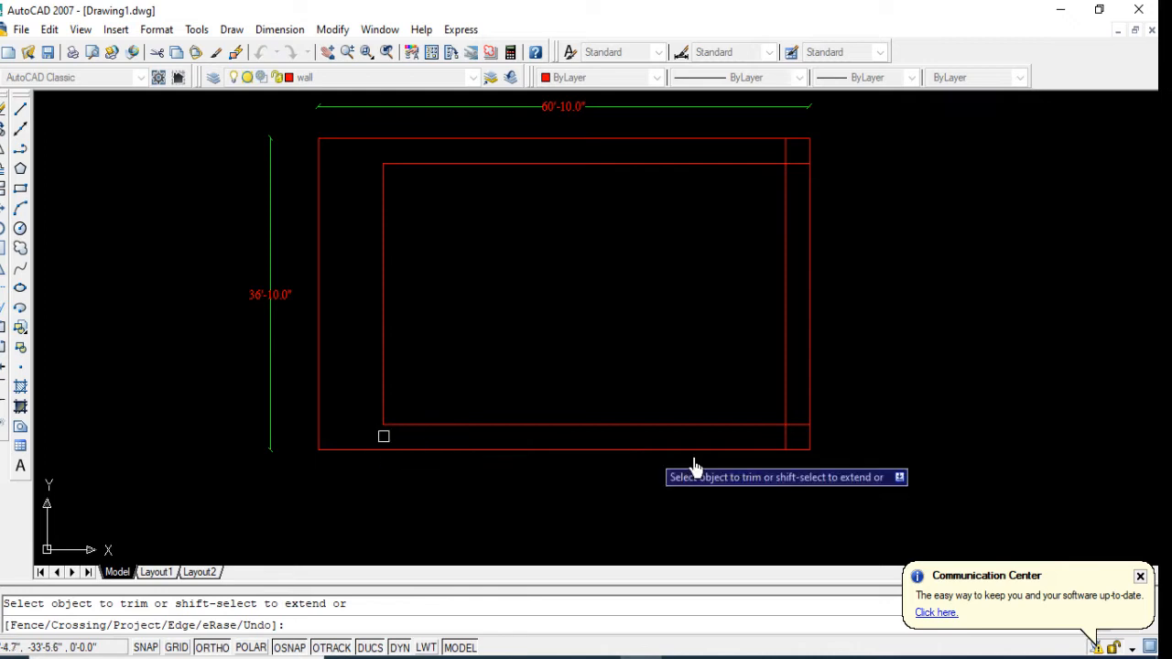
Step: Trim the overhanging line ends at the lower-right and upper-right corners of the inner rectangle and finish the Trim command
{"action": "scroll", "coordinate": [809, 420], "scroll_direction": "up", "scroll_amount": 2}
{"action": "left_click", "coordinate": [774, 453]}
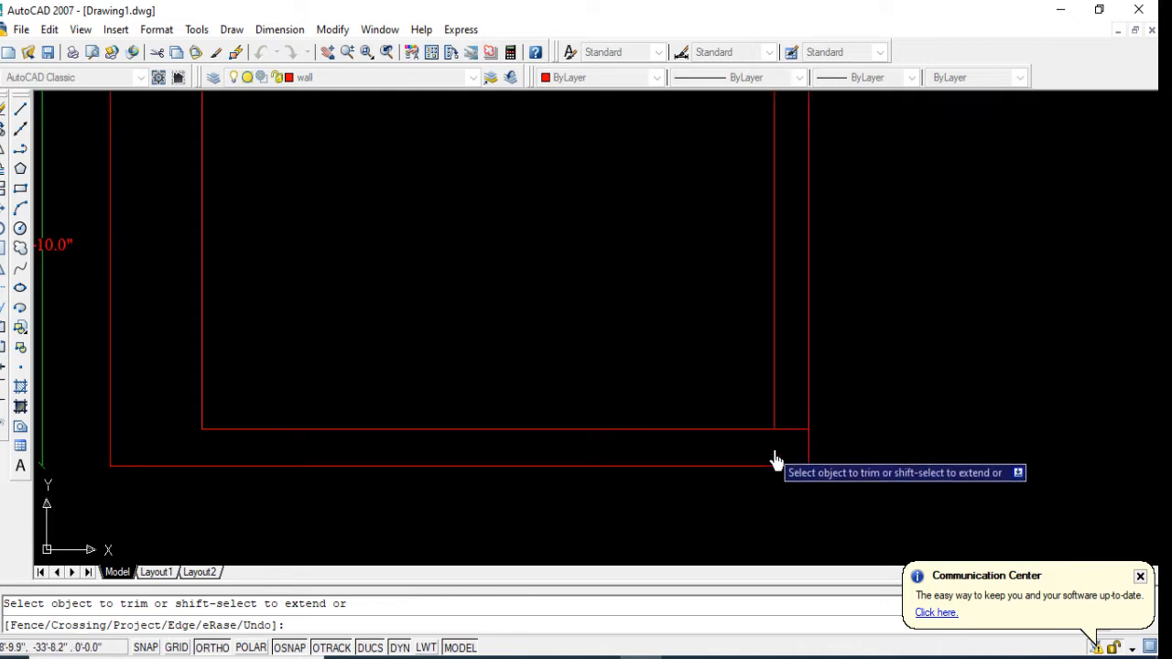
{"action": "left_click", "coordinate": [792, 427]}
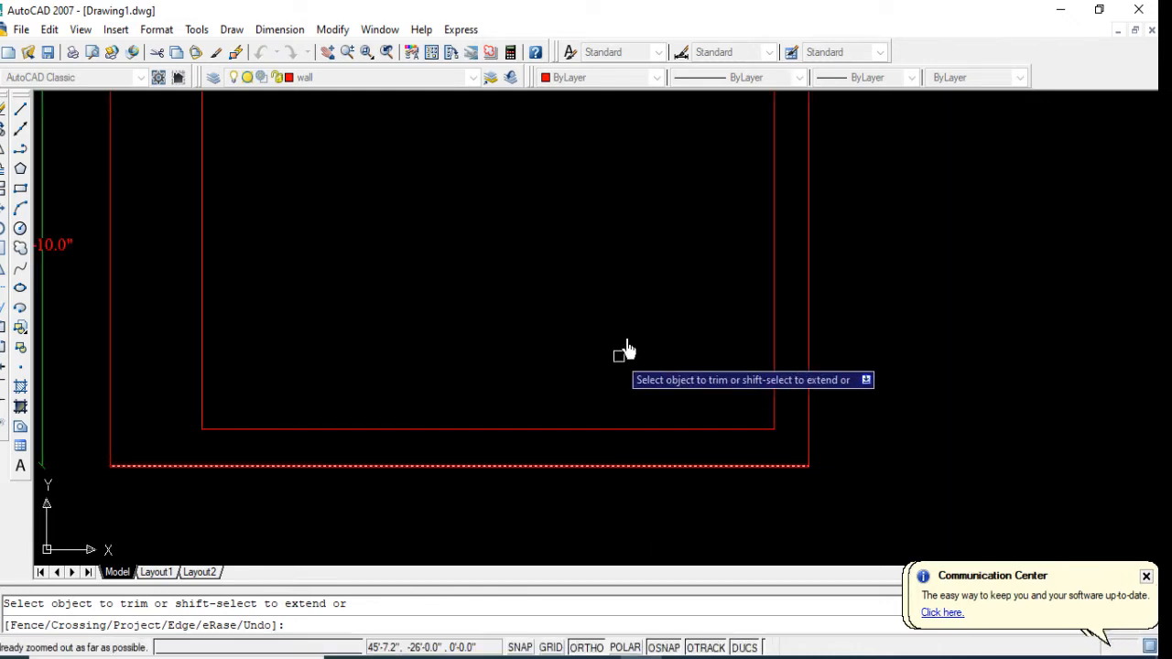
{"action": "scroll", "coordinate": [572, 407], "scroll_direction": "down", "scroll_amount": 2}
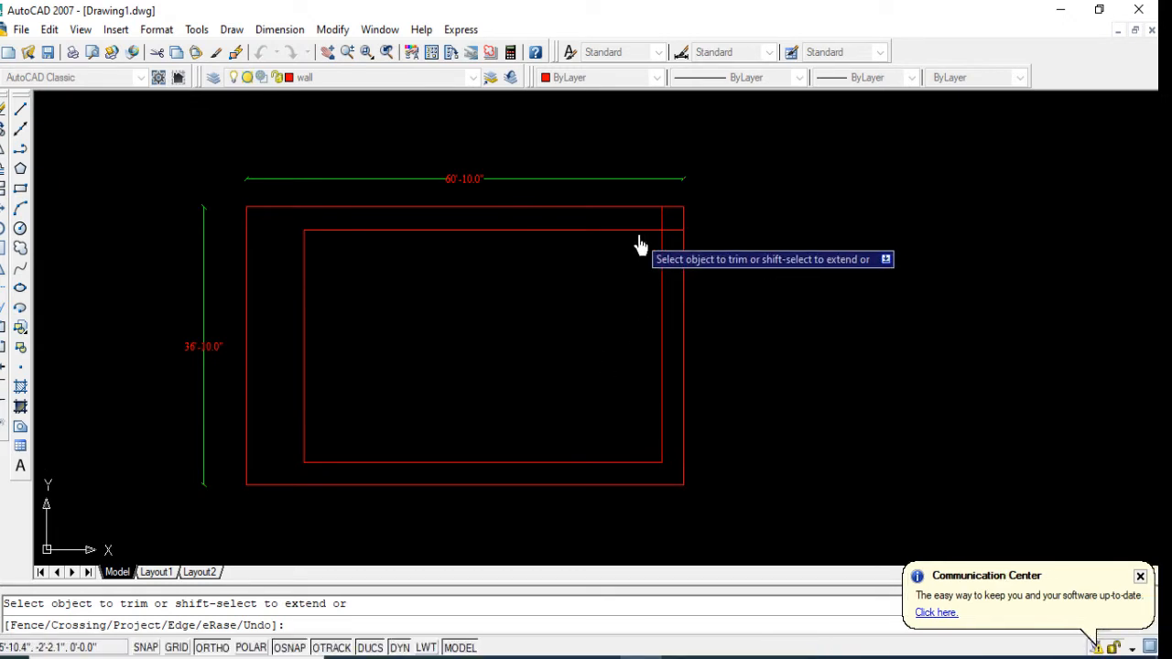
{"action": "left_click", "coordinate": [676, 229]}
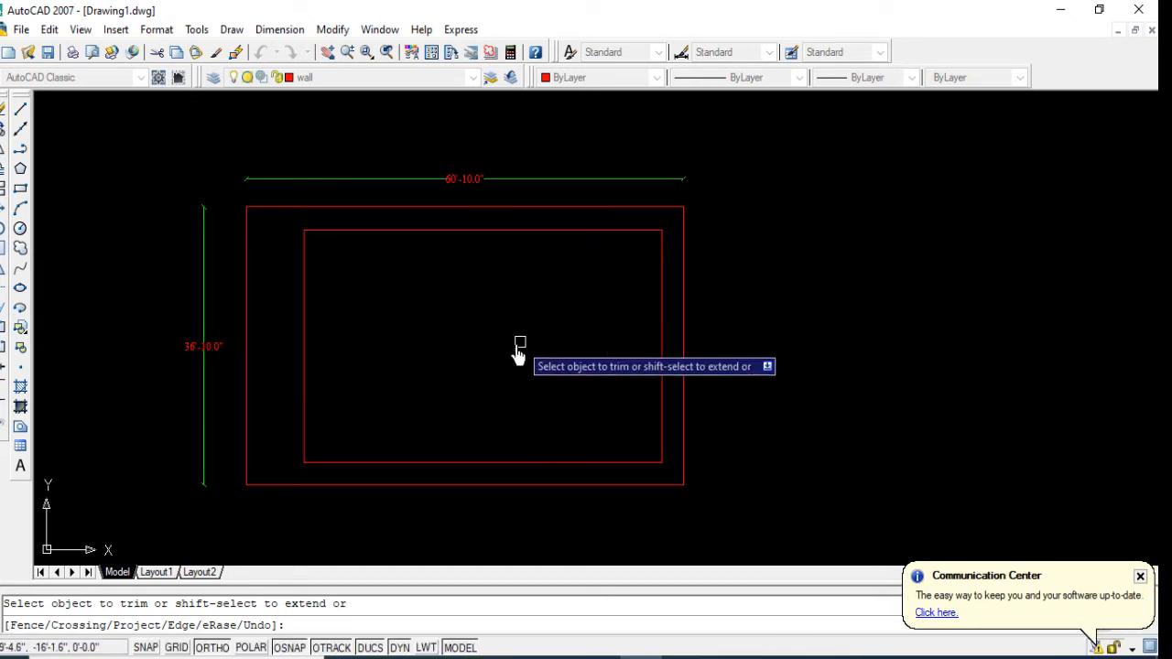
{"action": "middle_click_drag", "start_coordinate": [519, 353], "coordinate": [528, 327]}
{"action": "right_click", "coordinate": [533, 288]}
{"action": "left_click", "coordinate": [553, 289]}
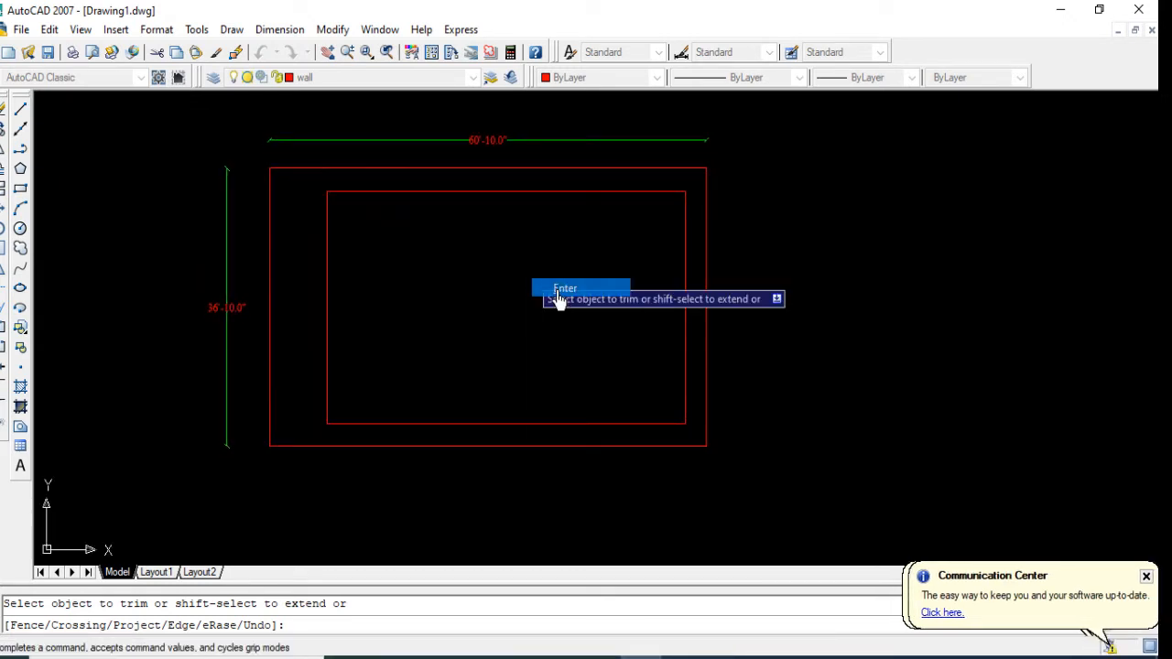
Step: Offset all four sides of the inner rectangle 5" inward to form the wall thickness
{"action": "type", "text": "o"}
{"action": "key", "text": "Return"}
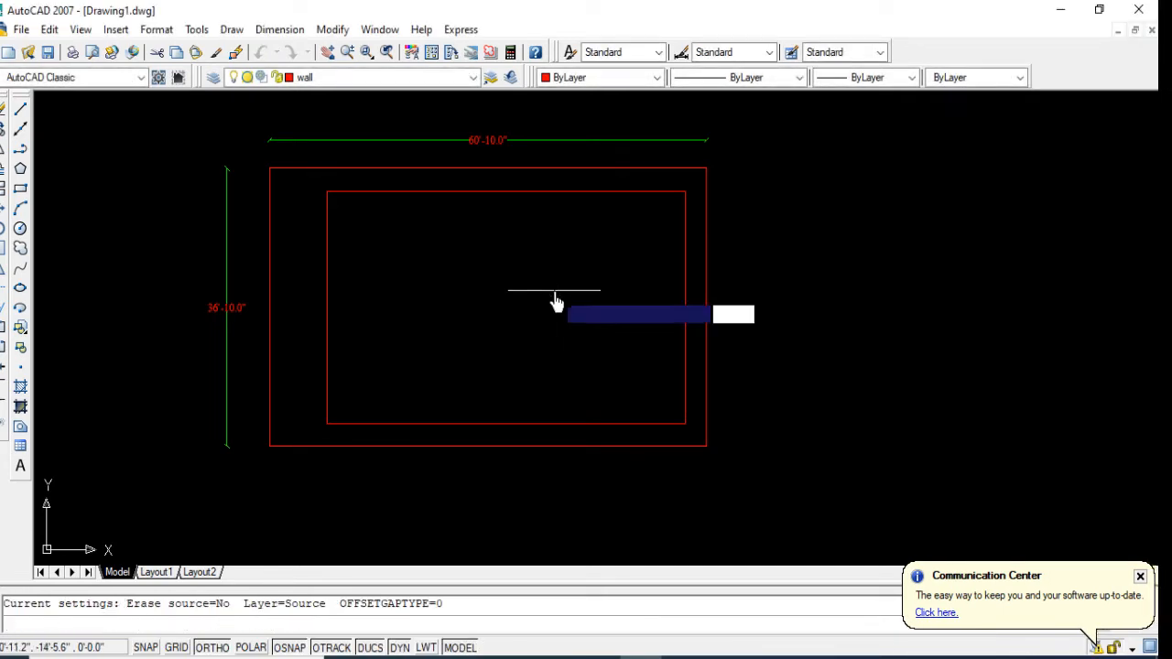
{"action": "type", "text": "5"}
{"action": "key", "text": "Return"}
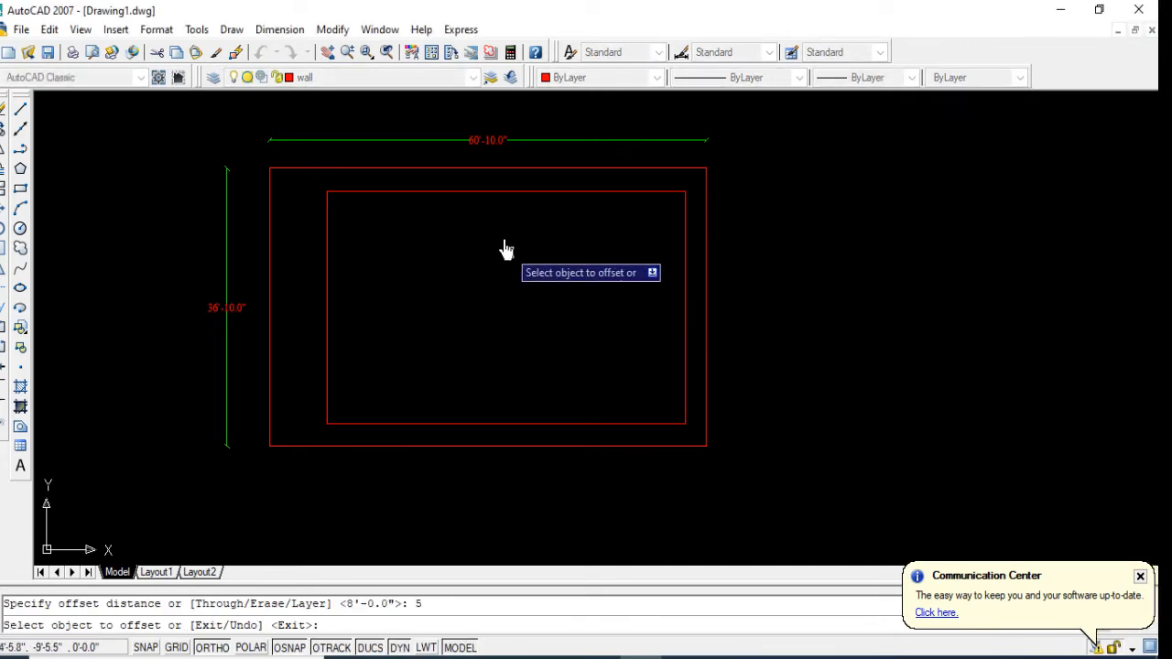
{"action": "left_click", "coordinate": [488, 195]}
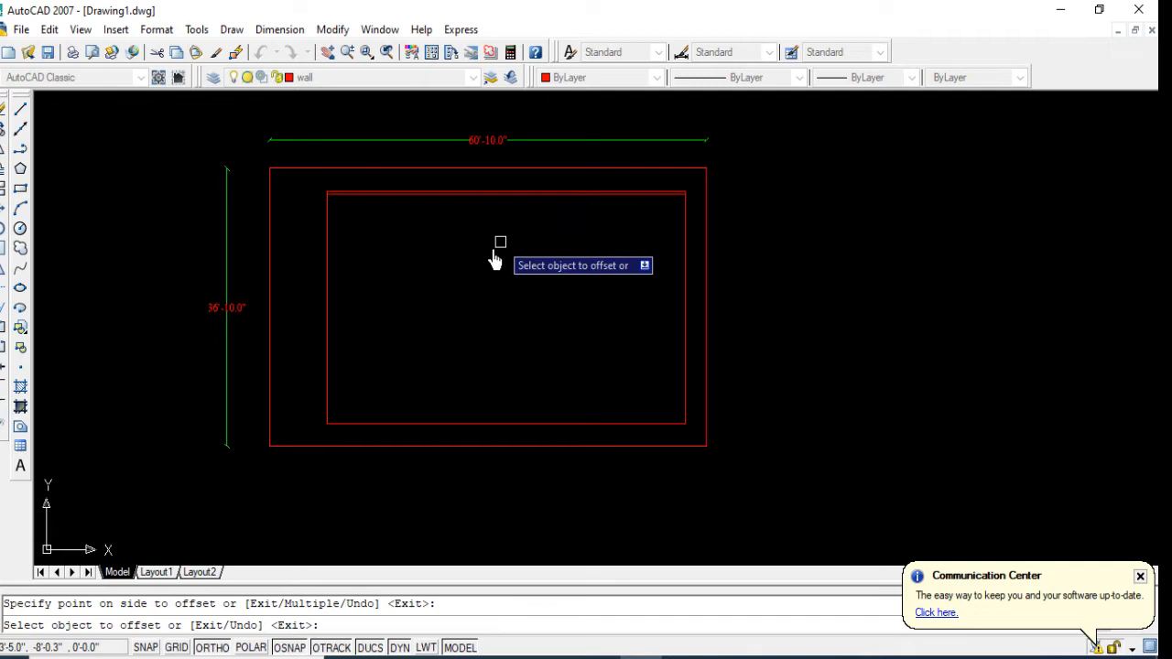
{"action": "left_click", "coordinate": [333, 234]}
{"action": "left_click", "coordinate": [491, 430]}
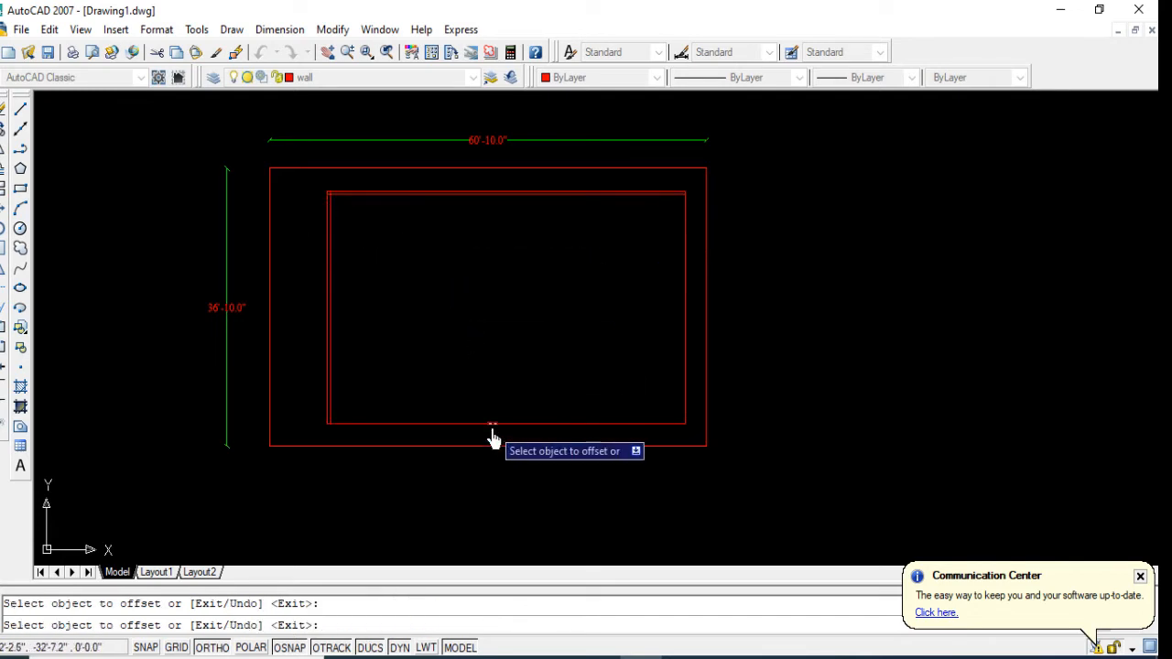
{"action": "left_click", "coordinate": [492, 424]}
{"action": "left_click", "coordinate": [473, 388]}
{"action": "left_click", "coordinate": [684, 383]}
{"action": "left_click", "coordinate": [502, 349]}
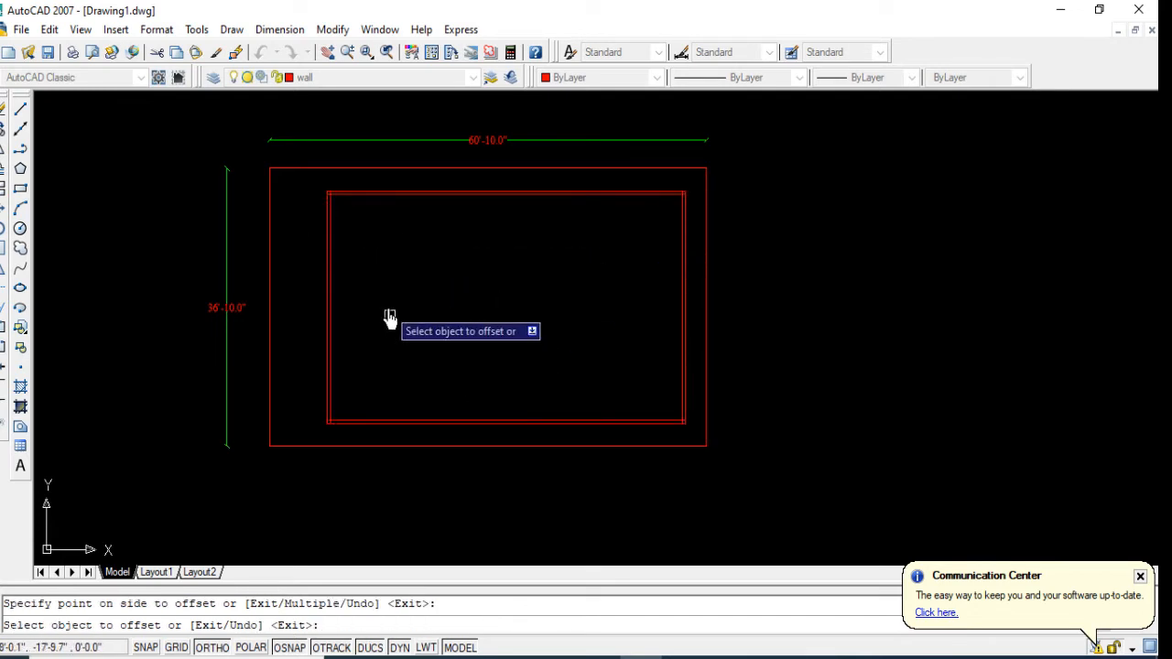
{"action": "scroll", "coordinate": [391, 315], "scroll_direction": "up", "scroll_amount": 4}
{"action": "middle_click_drag", "start_coordinate": [404, 294], "coordinate": [393, 334]}
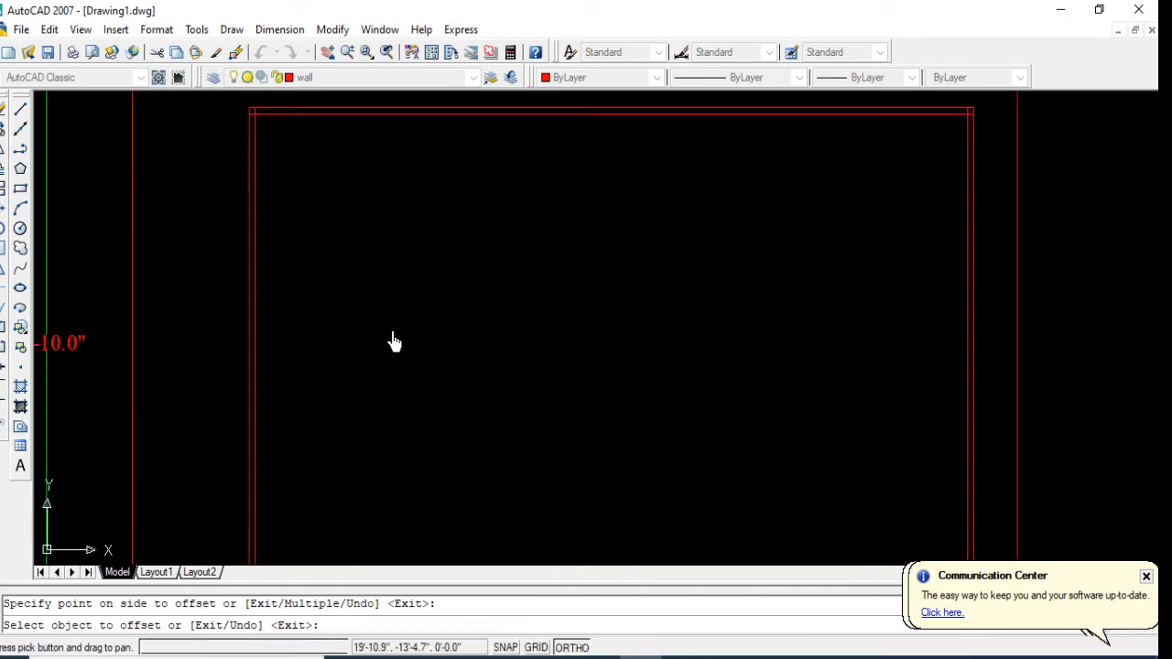
Step: Offset the inner line of the left wall 13' to the right, into the building
{"action": "scroll", "coordinate": [392, 338], "scroll_direction": "down", "scroll_amount": 2}
{"action": "scroll", "coordinate": [428, 341], "scroll_direction": "up", "scroll_amount": 2}
{"action": "middle_click_drag", "start_coordinate": [426, 340], "coordinate": [448, 333]}
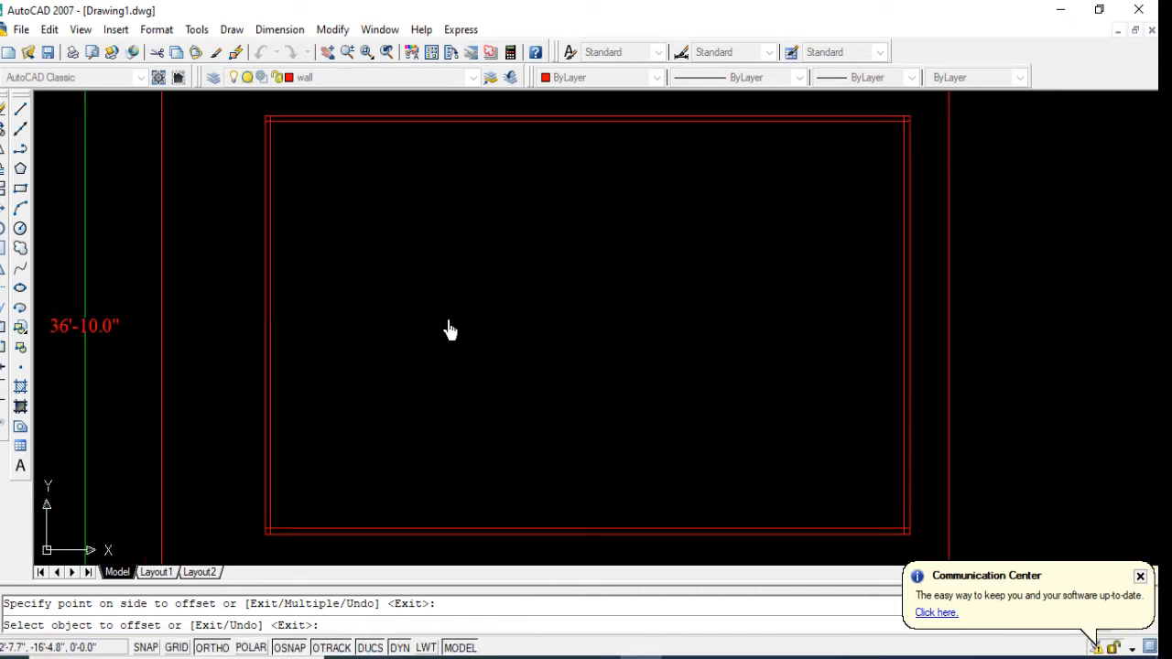
{"action": "right_click", "coordinate": [504, 313]}
{"action": "left_click", "coordinate": [517, 320]}
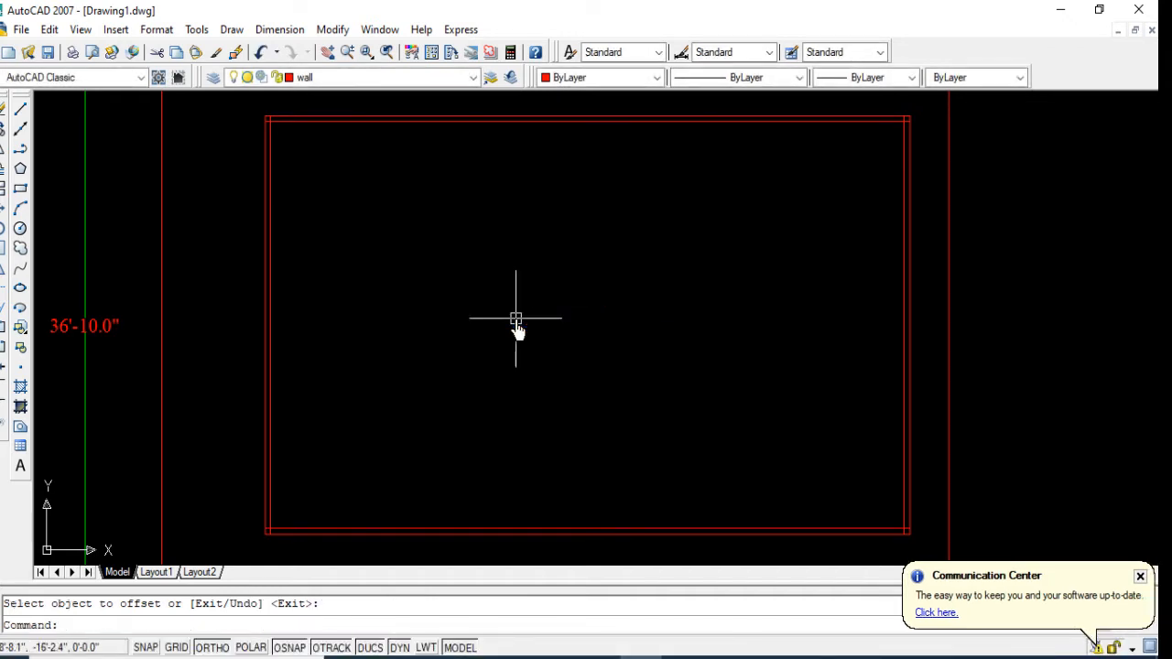
{"action": "type", "text": "o"}
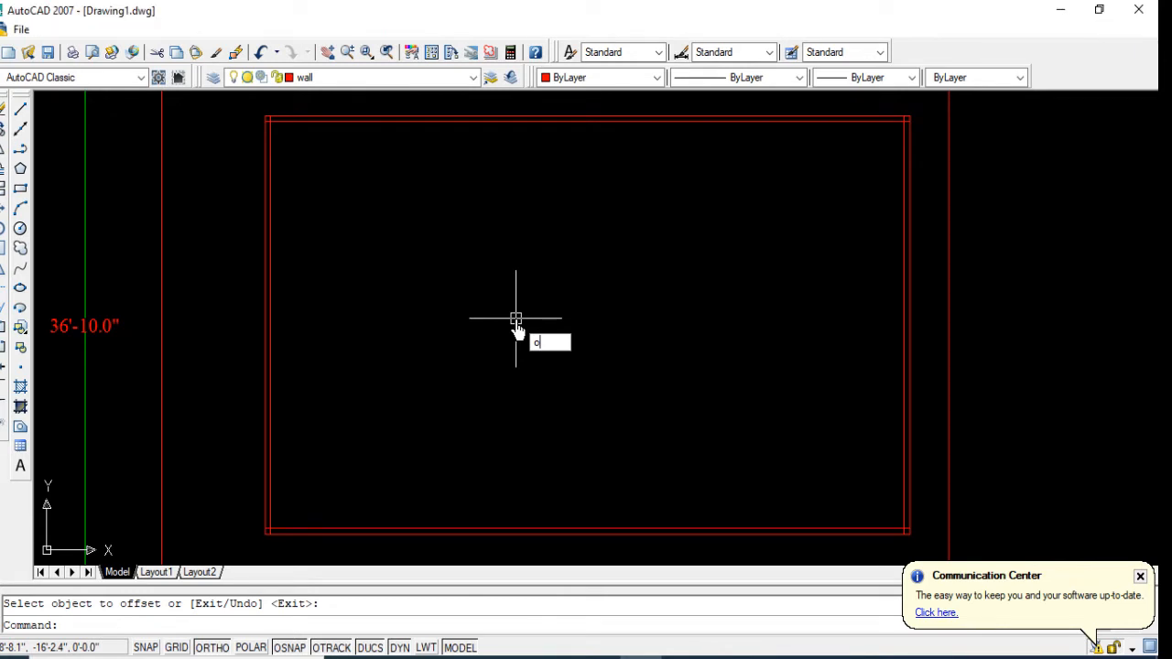
{"action": "key", "text": "Return"}
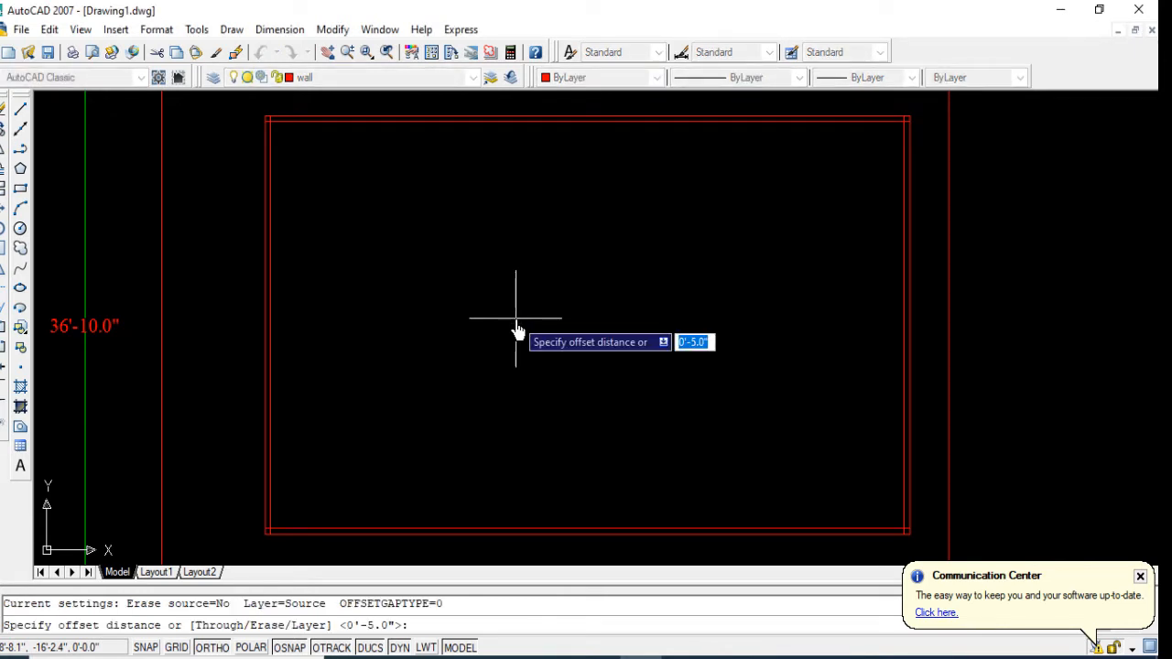
{"action": "type", "text": "1"}
{"action": "key", "text": "Return"}
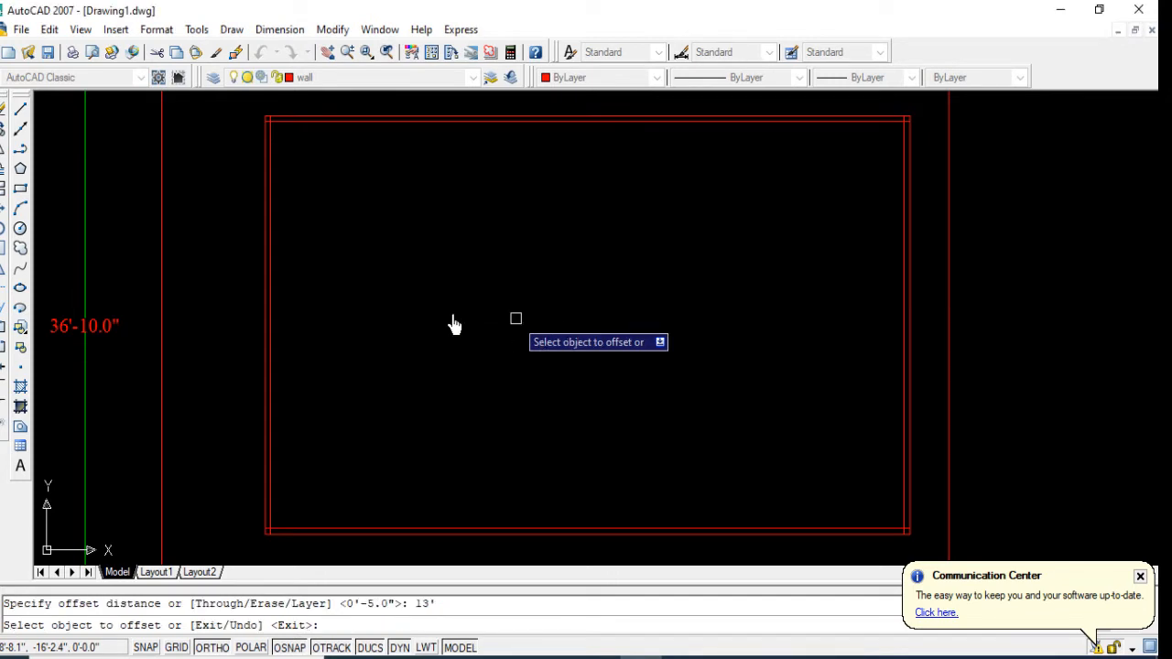
{"action": "left_click", "coordinate": [271, 220]}
{"action": "left_click", "coordinate": [403, 229]}
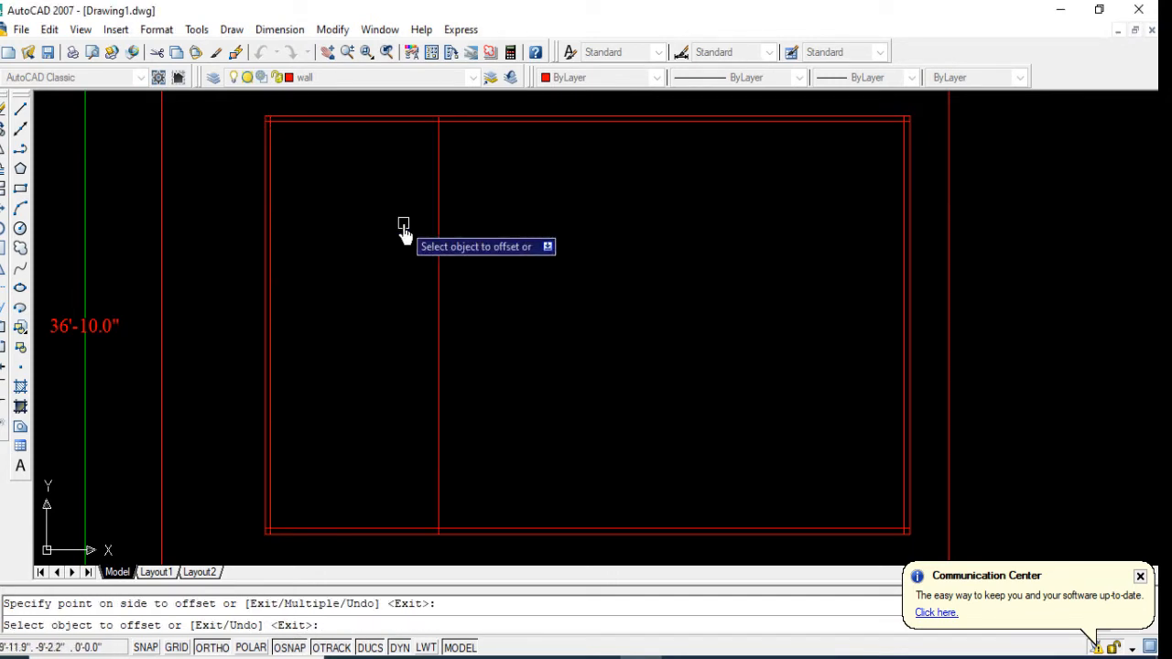
{"action": "key", "text": "Return"}
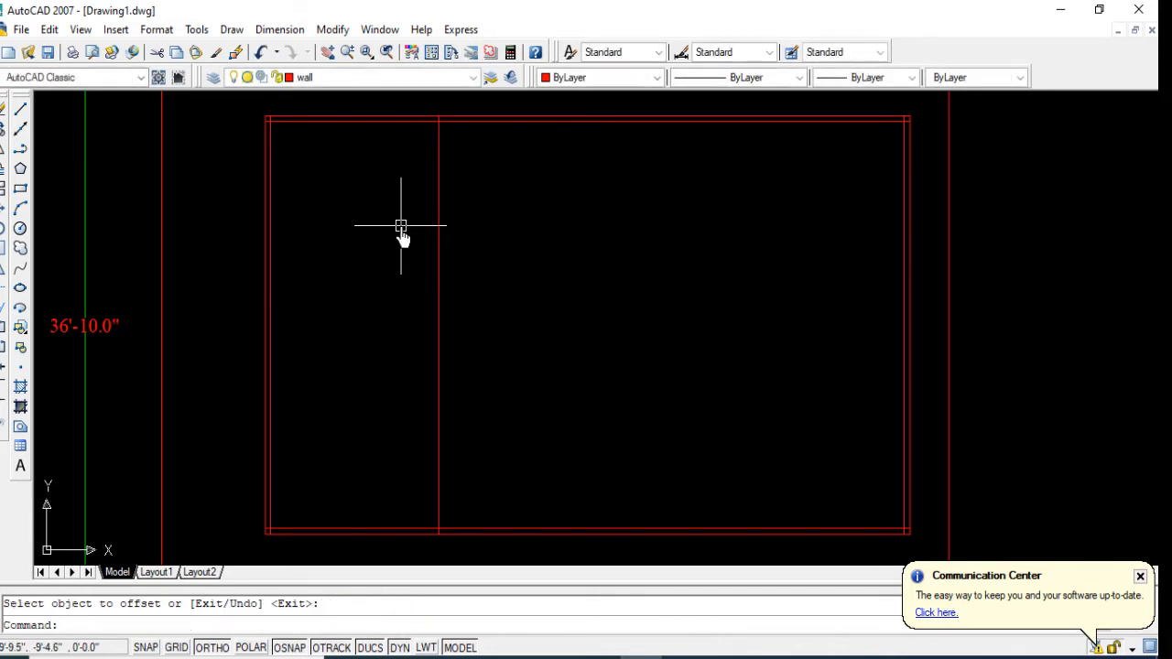
Step: Offset the new vertical partition line 5" to the right to give the partition its thickness
{"action": "key", "text": "Return"}
{"action": "key", "text": "Return"}
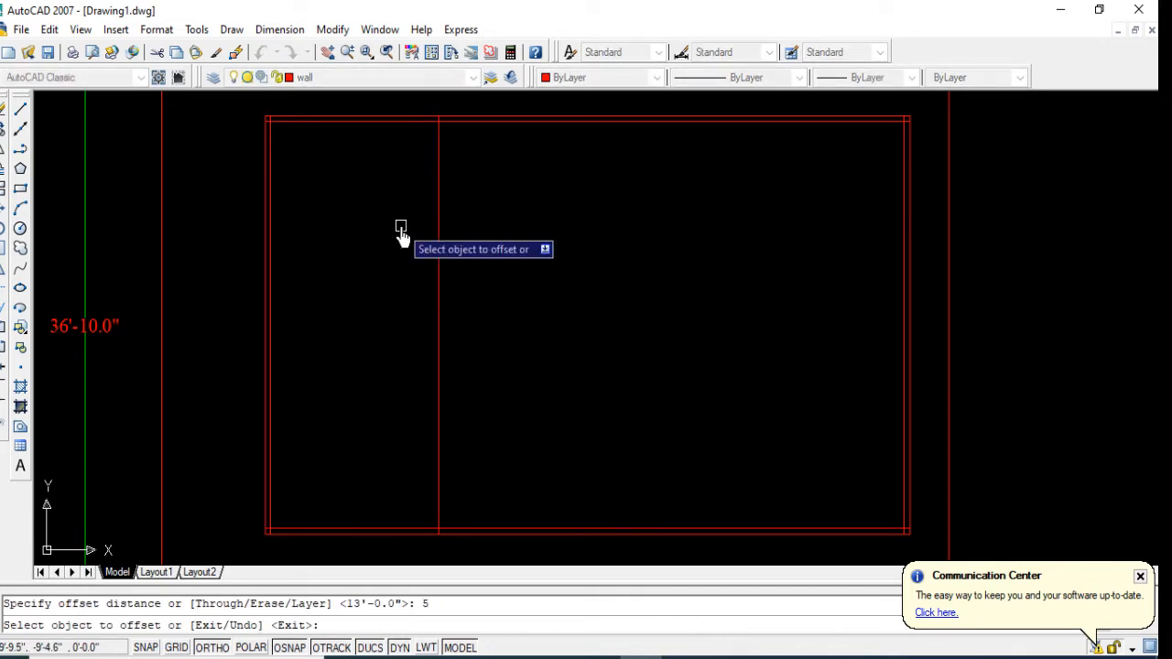
{"action": "left_click", "coordinate": [435, 243]}
{"action": "left_click", "coordinate": [438, 246]}
{"action": "left_click", "coordinate": [540, 276]}
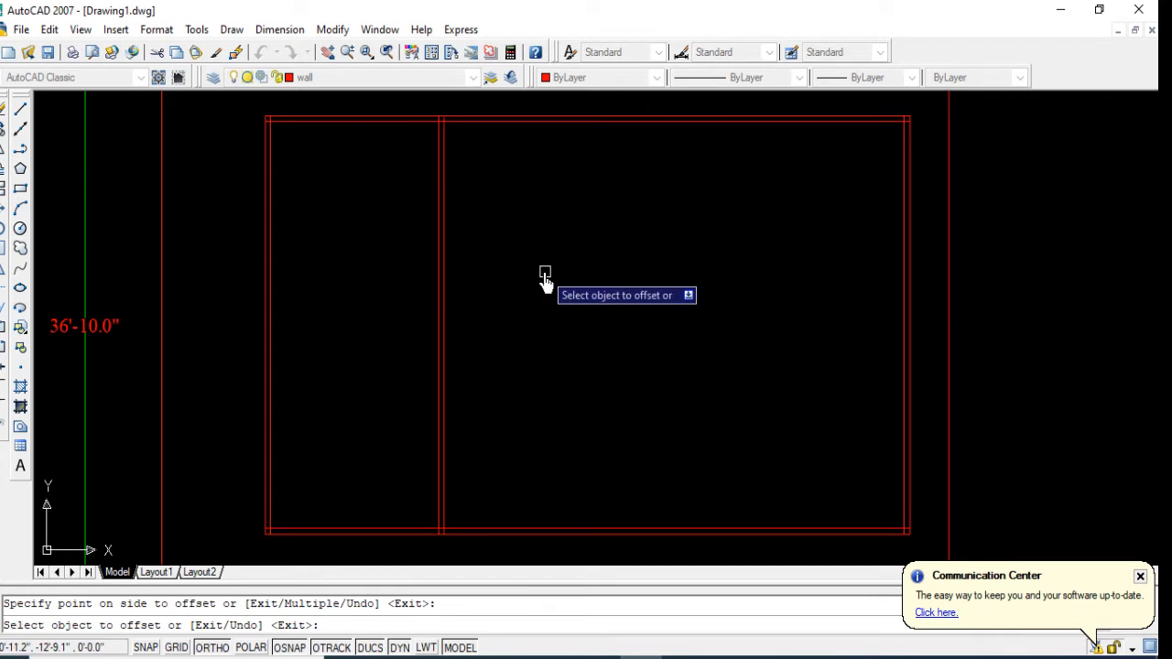
{"action": "key", "text": "Return"}
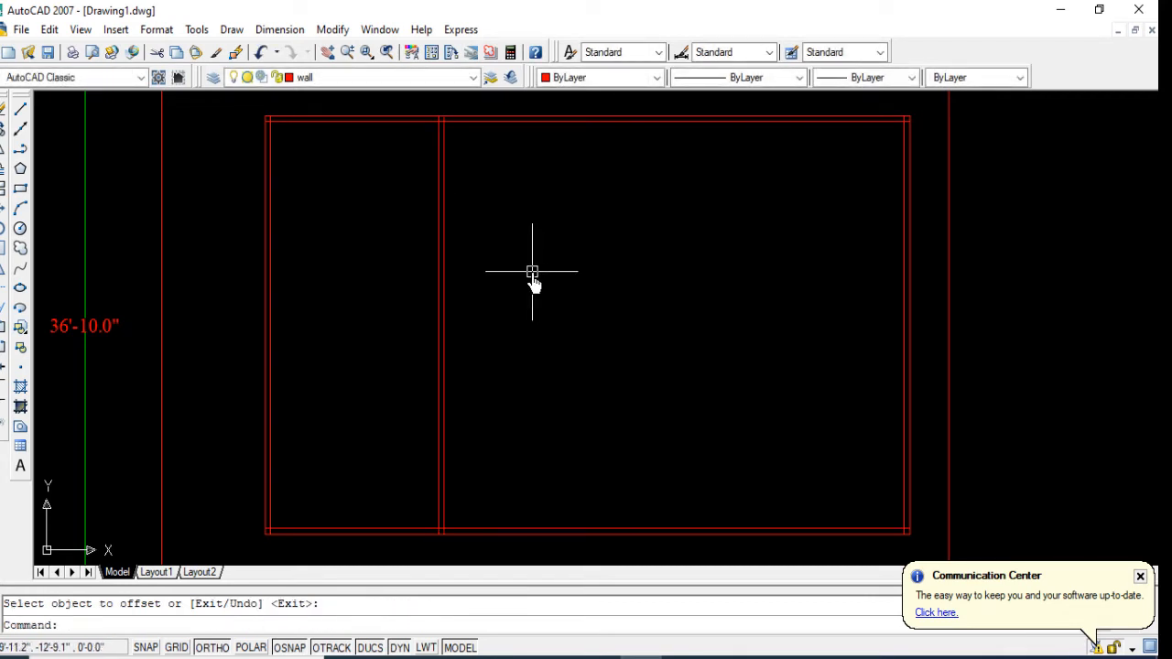
Step: Offset the inner line of the top wall 8' downward into the building
{"action": "key", "text": "Return"}
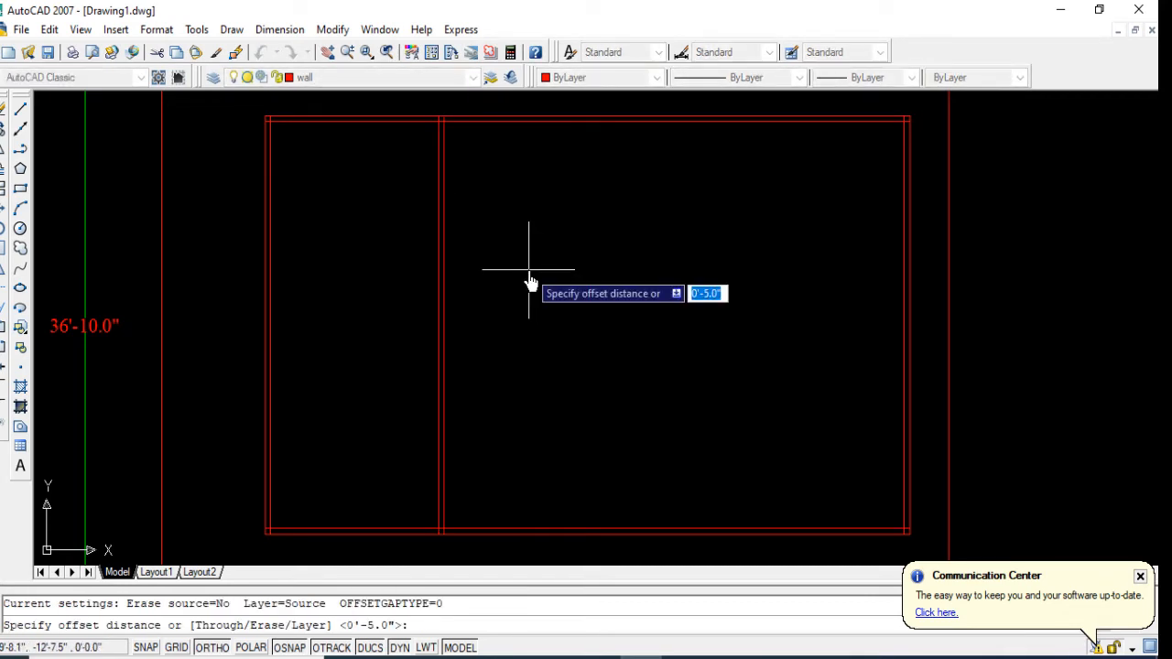
{"action": "type", "text": "8'"}
{"action": "key", "text": "Return"}
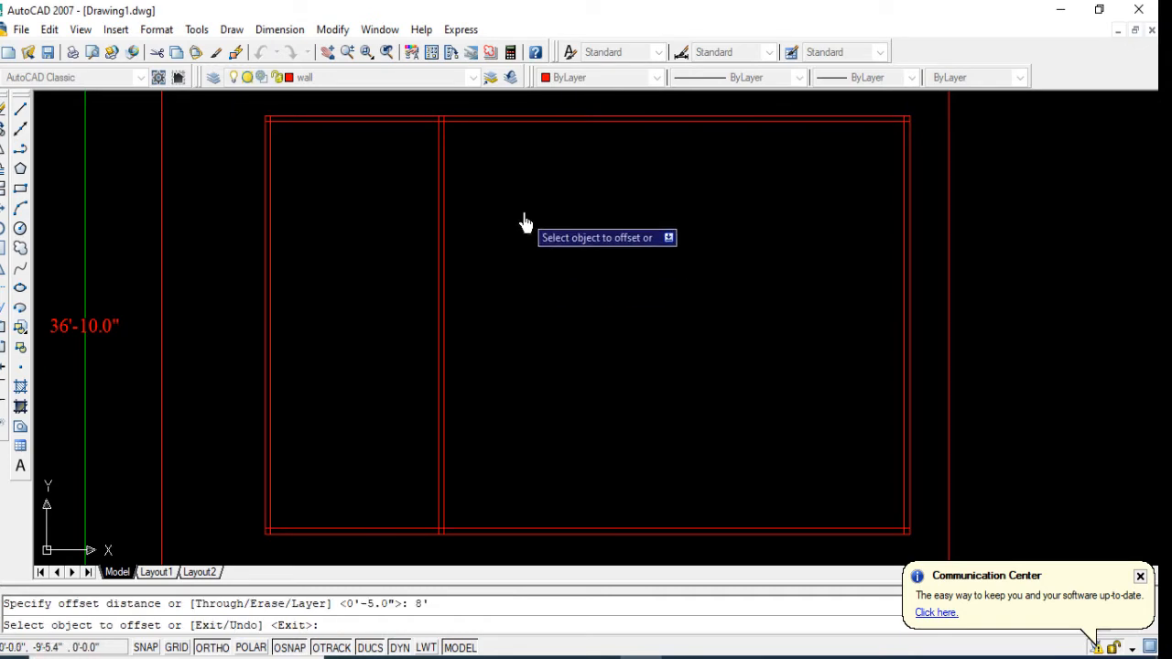
{"action": "left_click", "coordinate": [510, 120]}
{"action": "left_click", "coordinate": [535, 243]}
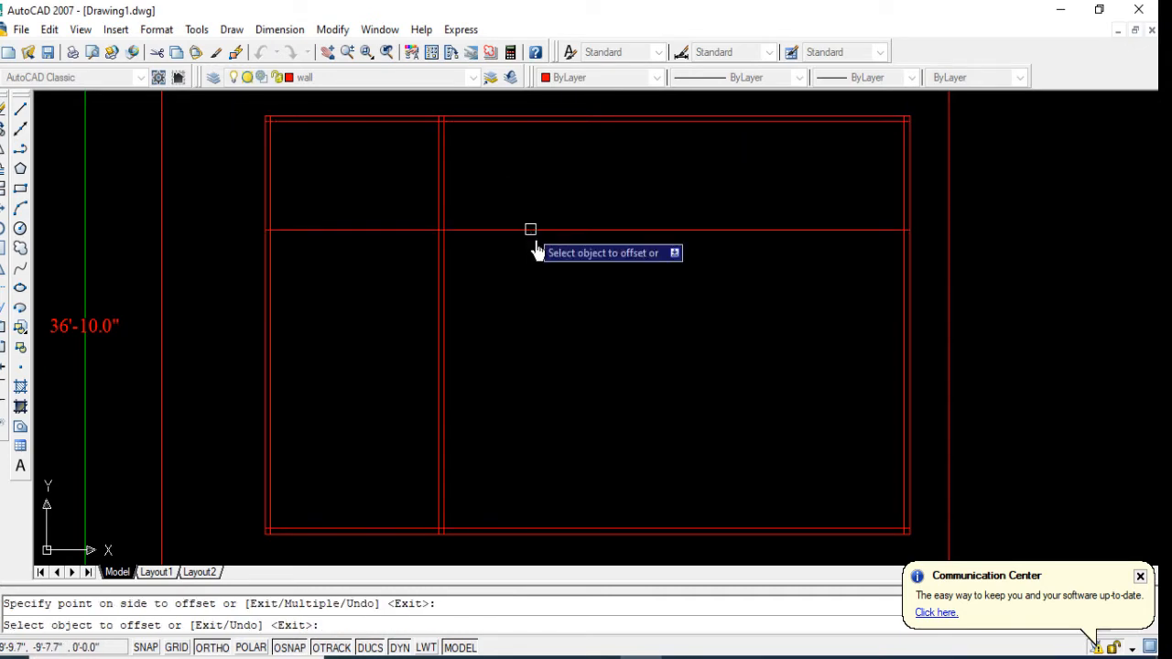
{"action": "key", "text": "Return"}
{"action": "key", "text": "Return"}
Step: Offset the new horizontal partition line 5" downward to form the partition's thickness
{"action": "type", "text": "5"}
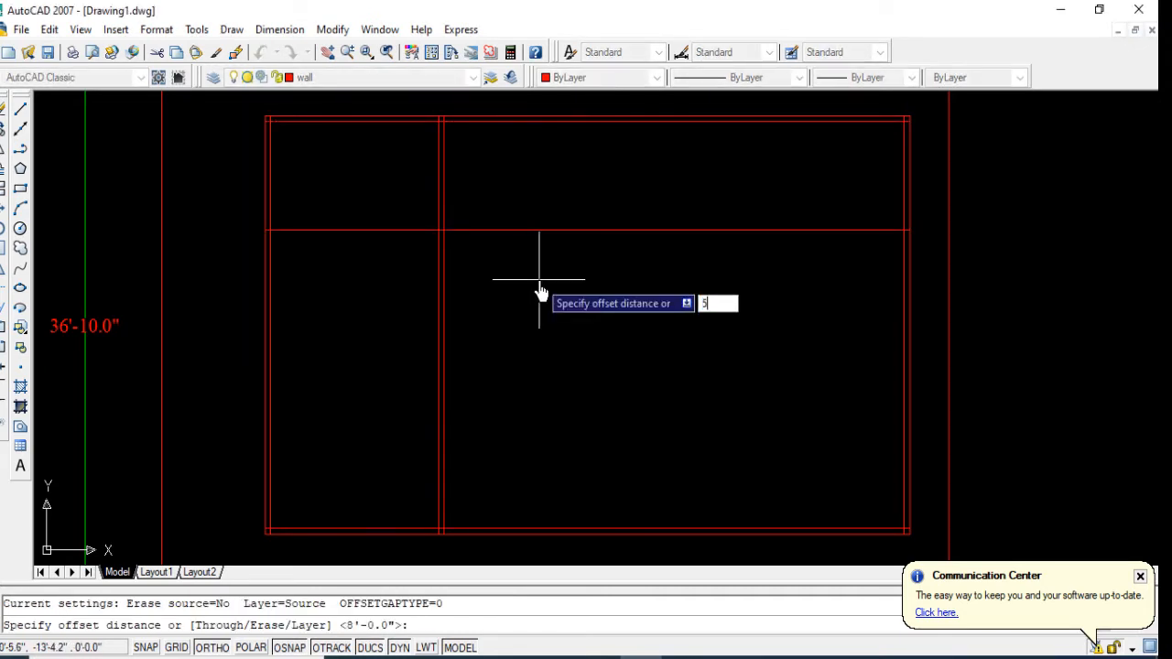
{"action": "key", "text": "Return"}
{"action": "left_click", "coordinate": [531, 229]}
{"action": "left_click", "coordinate": [601, 329]}
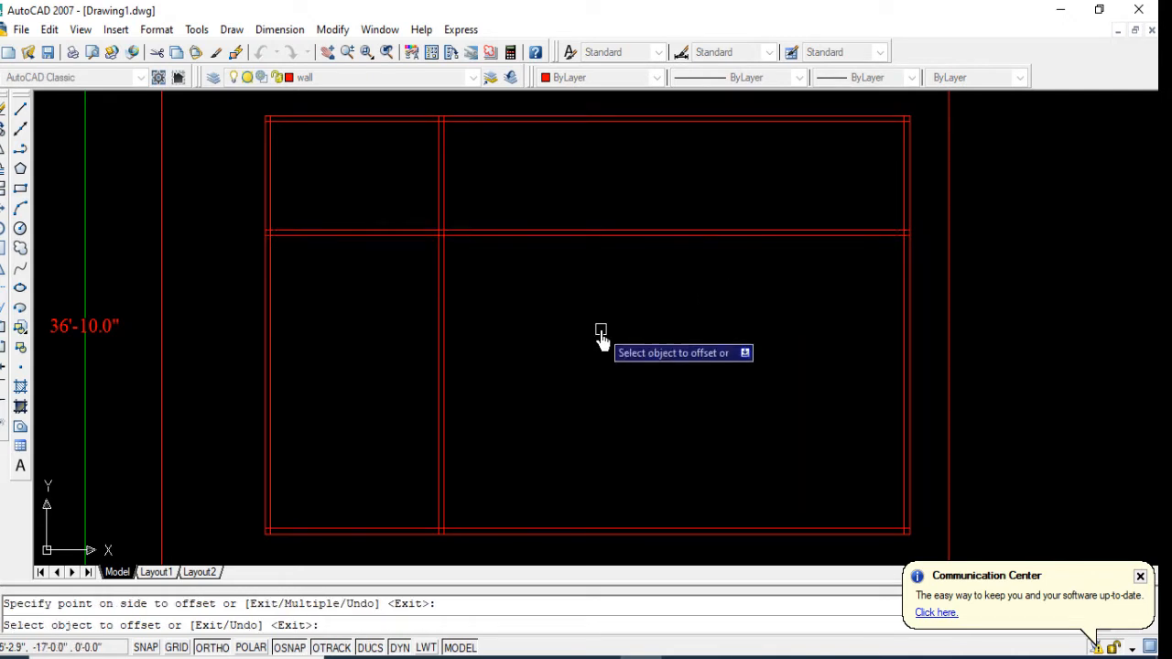
{"action": "key", "text": "Return"}
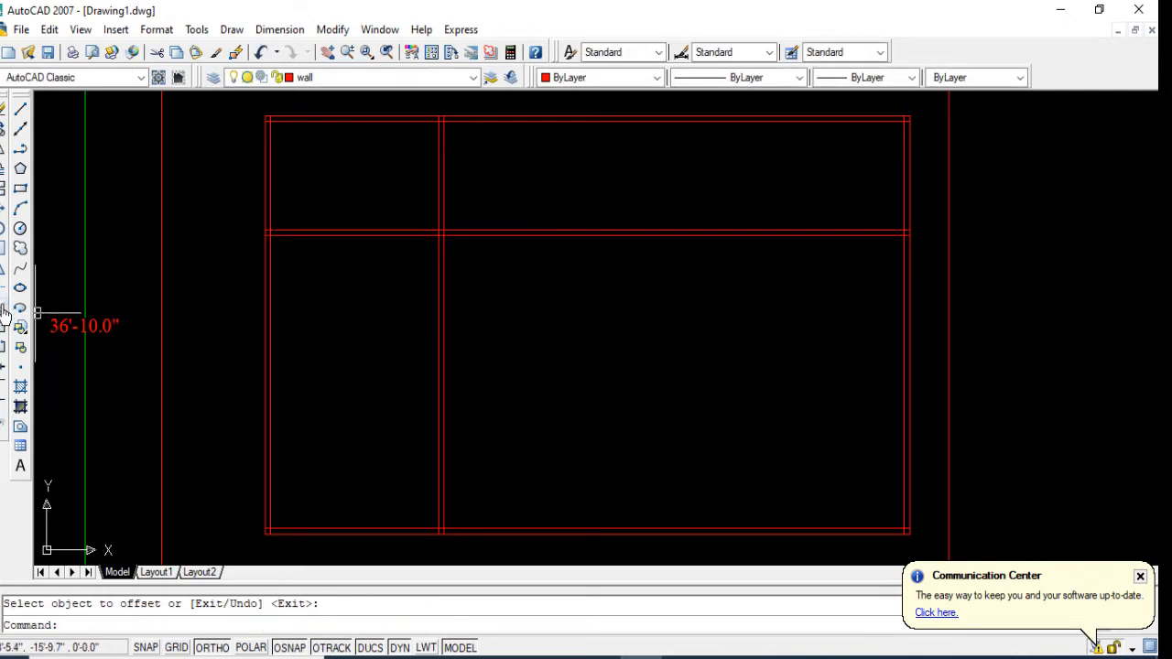
Step: Trim away both horizontal partition lines between the left wall and the vertical partition
{"action": "left_click", "coordinate": [3, 291]}
{"action": "key", "text": "Return"}
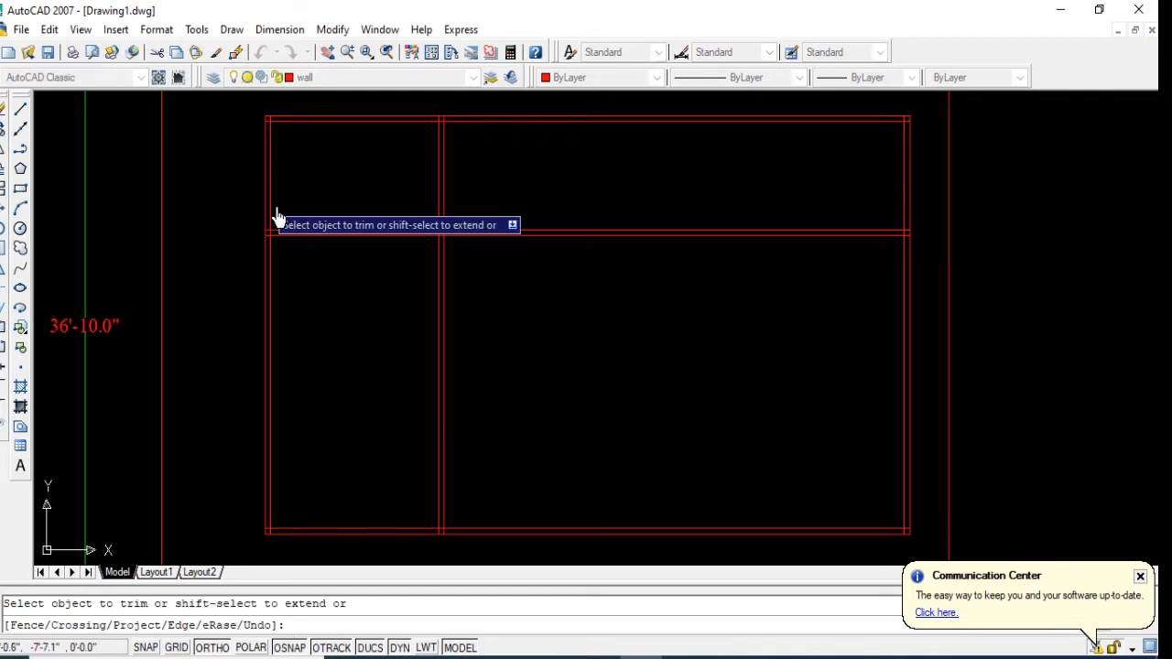
{"action": "left_click", "coordinate": [337, 207]}
{"action": "left_click", "coordinate": [310, 313]}
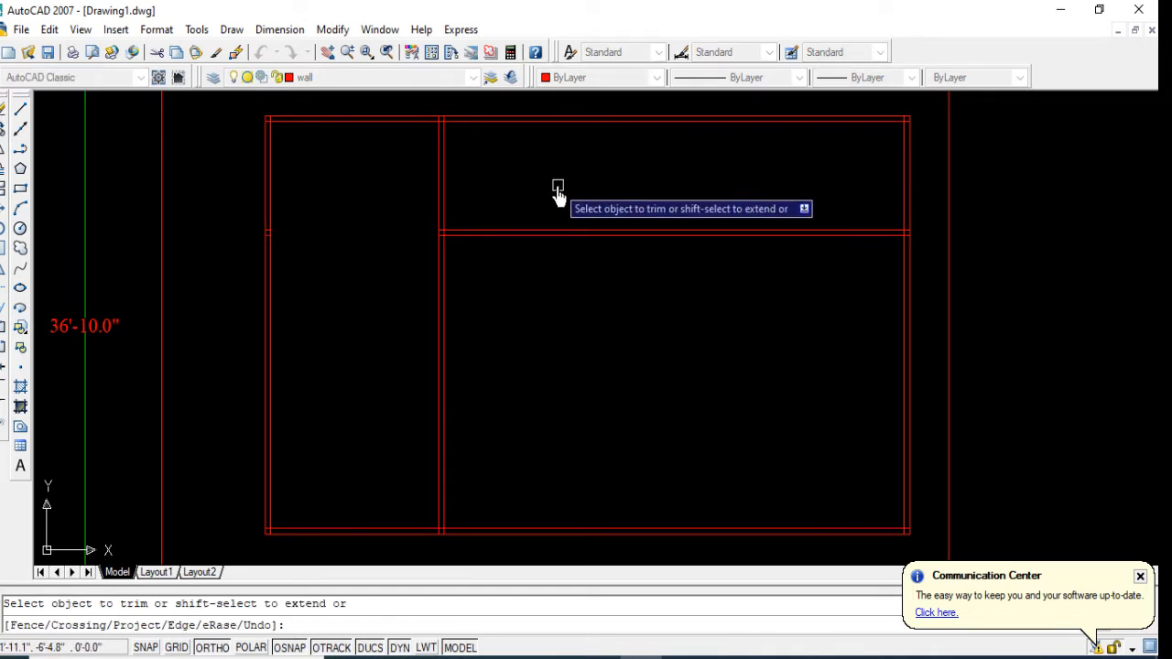
{"action": "key", "text": "Return"}
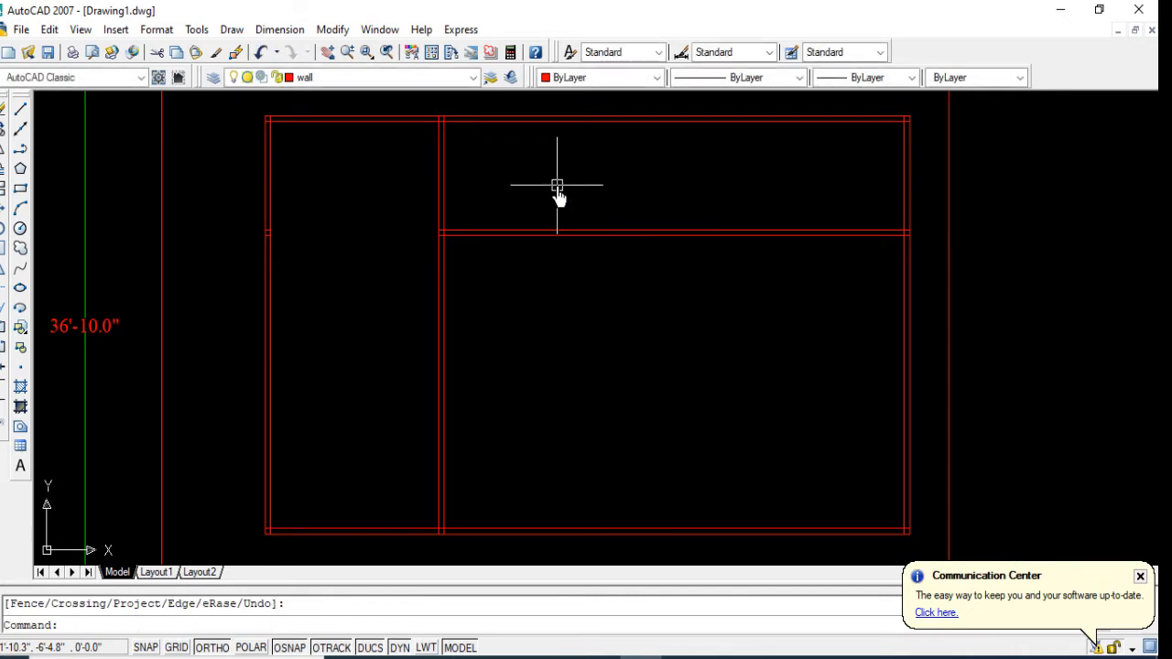
Step: Offset the right line of the vertical partition 6' to the right
{"action": "type", "text": "o"}
{"action": "key", "text": "Return"}
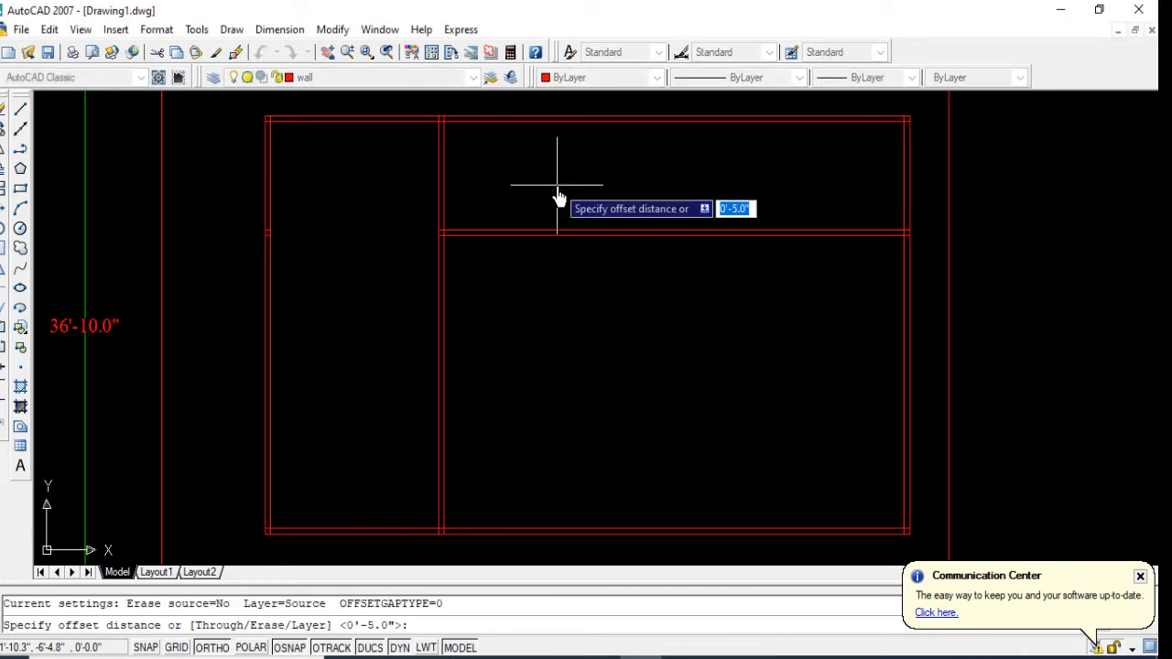
{"action": "type", "text": "6'"}
{"action": "key", "text": "Return"}
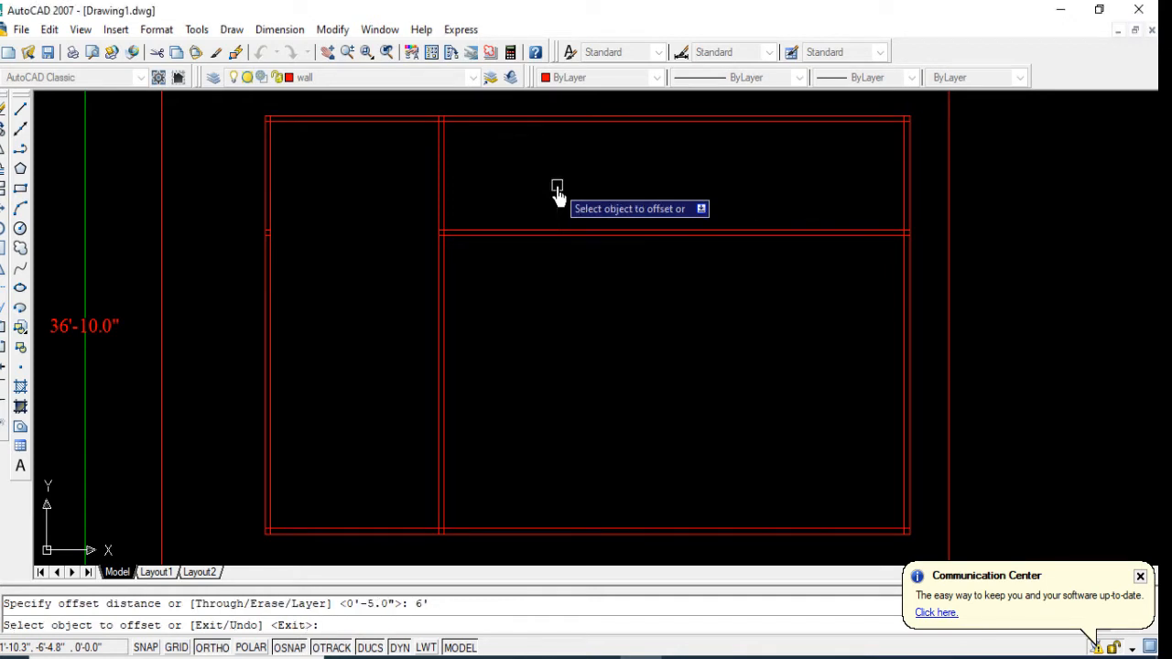
{"action": "left_click", "coordinate": [442, 180]}
{"action": "left_click", "coordinate": [554, 176]}
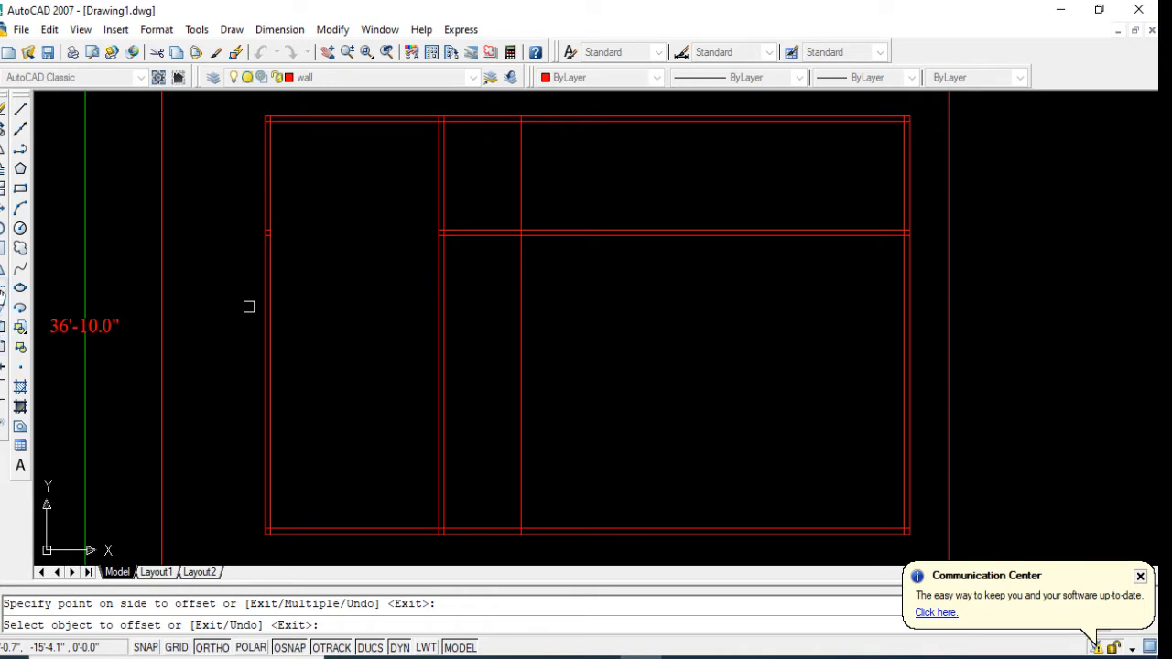
Step: Trim away the part of the new vertical line that runs through the large room below the horizontal partition
{"action": "left_click", "coordinate": [3, 291]}
{"action": "key", "text": "Return"}
{"action": "left_click", "coordinate": [565, 291]}
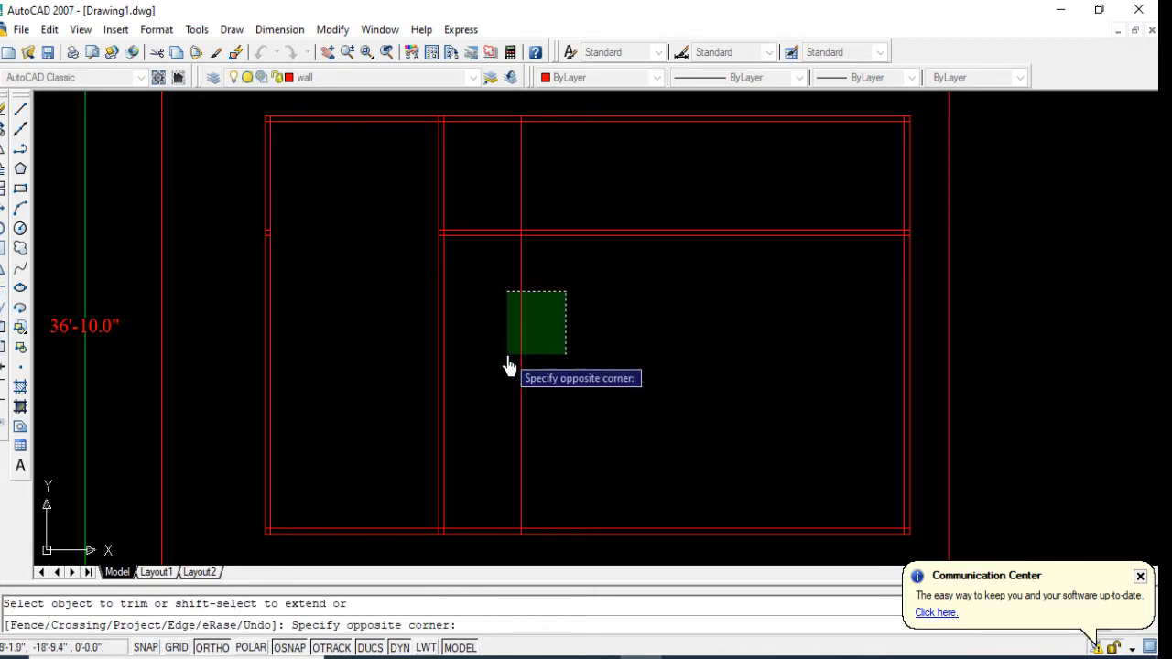
{"action": "left_click", "coordinate": [506, 359]}
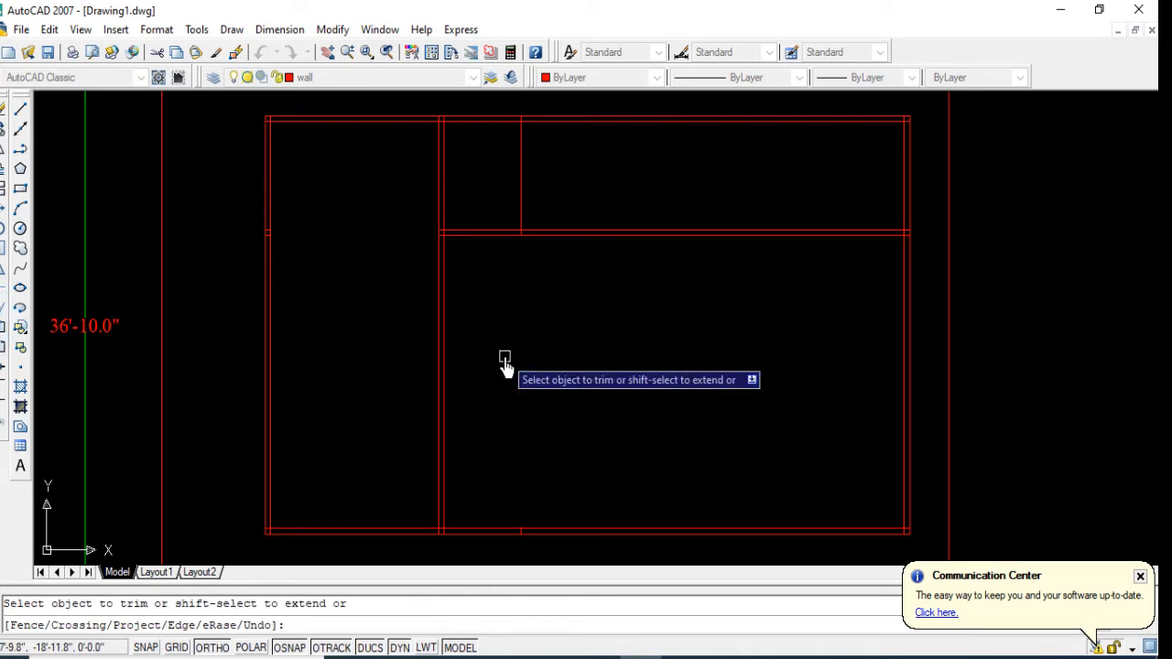
{"action": "key", "text": "Return"}
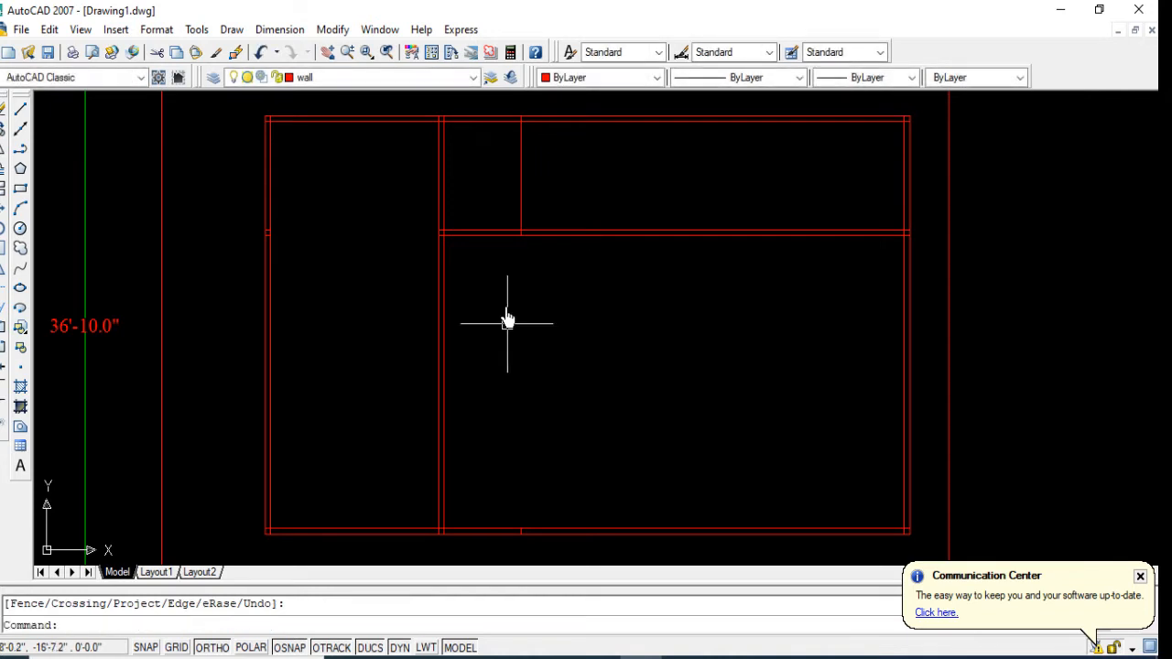
Step: Offset the short vertical line between the top wall and the horizontal partition 10" to the right
{"action": "middle_click_drag", "start_coordinate": [499, 439], "coordinate": [486, 449]}
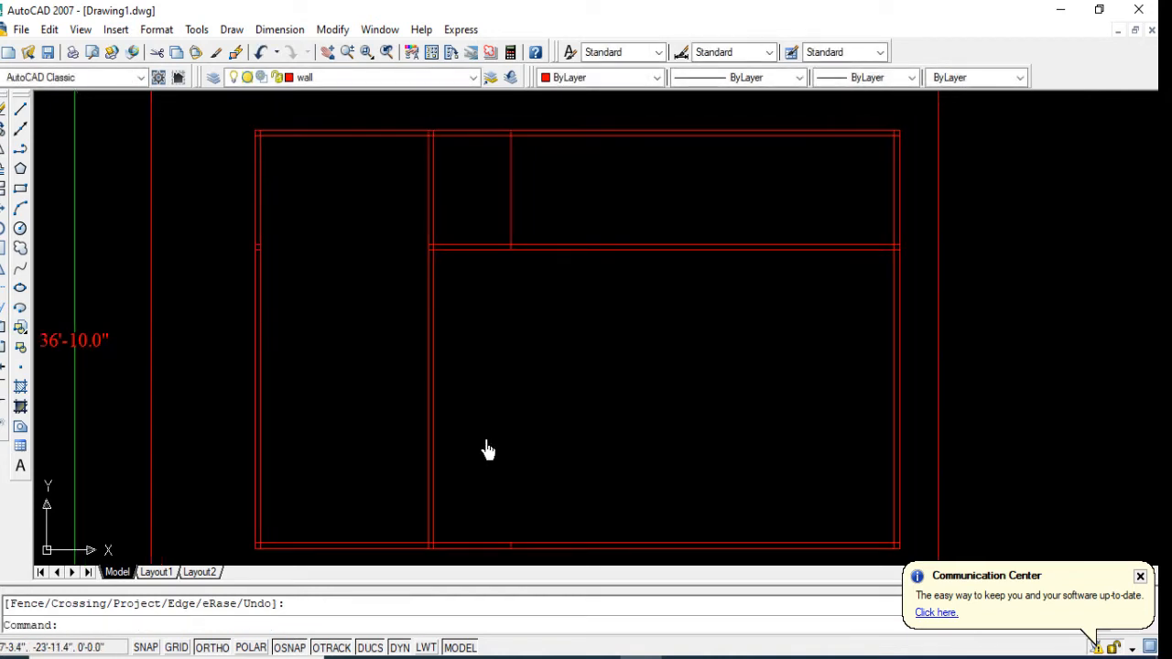
{"action": "type", "text": "o"}
{"action": "key", "text": "Return"}
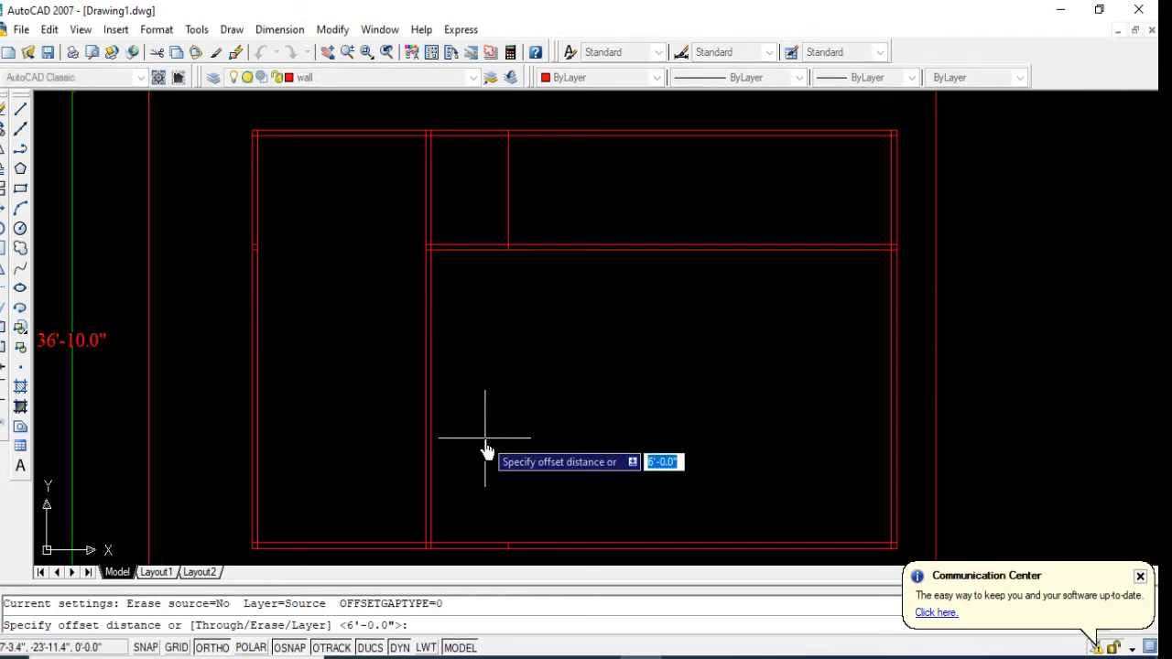
{"action": "type", "text": "10"}
{"action": "key", "text": "Return"}
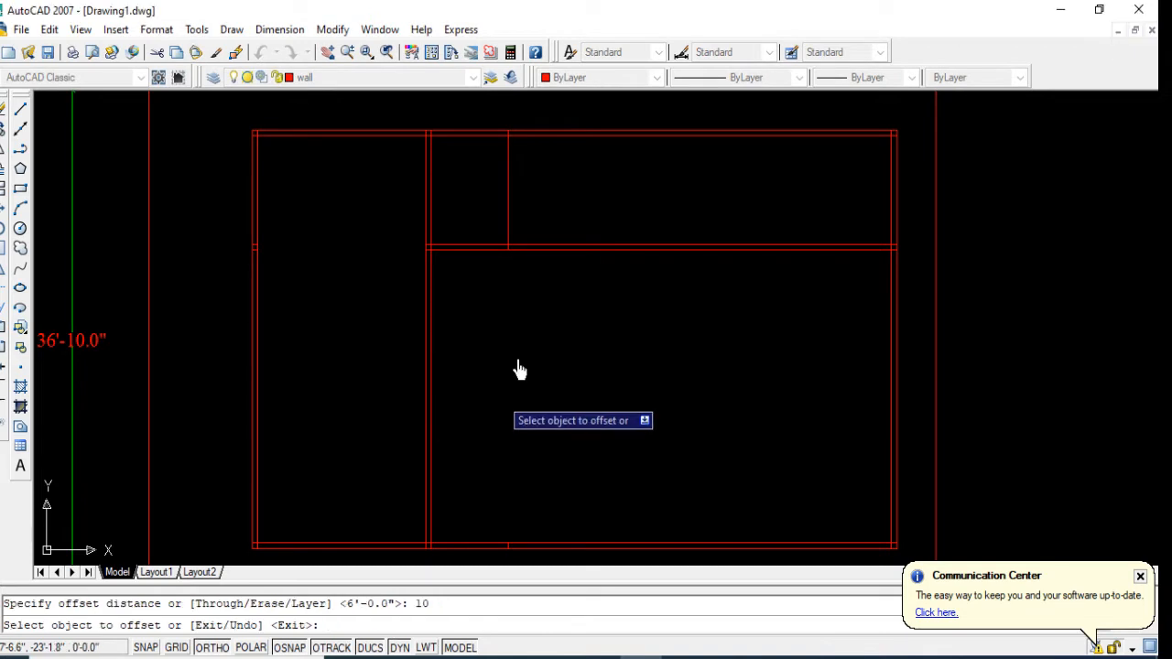
{"action": "scroll", "coordinate": [508, 233], "scroll_direction": "up", "scroll_amount": 2}
{"action": "left_click", "coordinate": [505, 222]}
{"action": "left_click", "coordinate": [588, 240]}
{"action": "scroll", "coordinate": [449, 457], "scroll_direction": "down", "scroll_amount": 3}
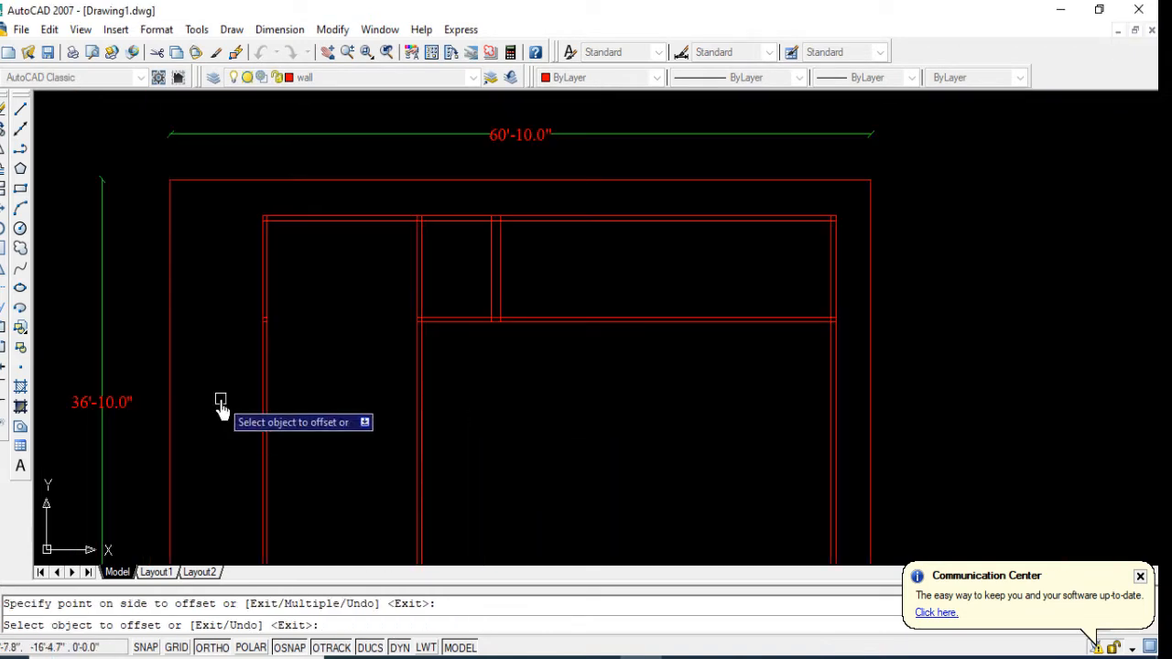
Step: Repeat the 10" offset to the right from each newest short vertical line until there are ten evenly spaced lines
{"action": "scroll", "coordinate": [449, 301], "scroll_direction": "up", "scroll_amount": 2}
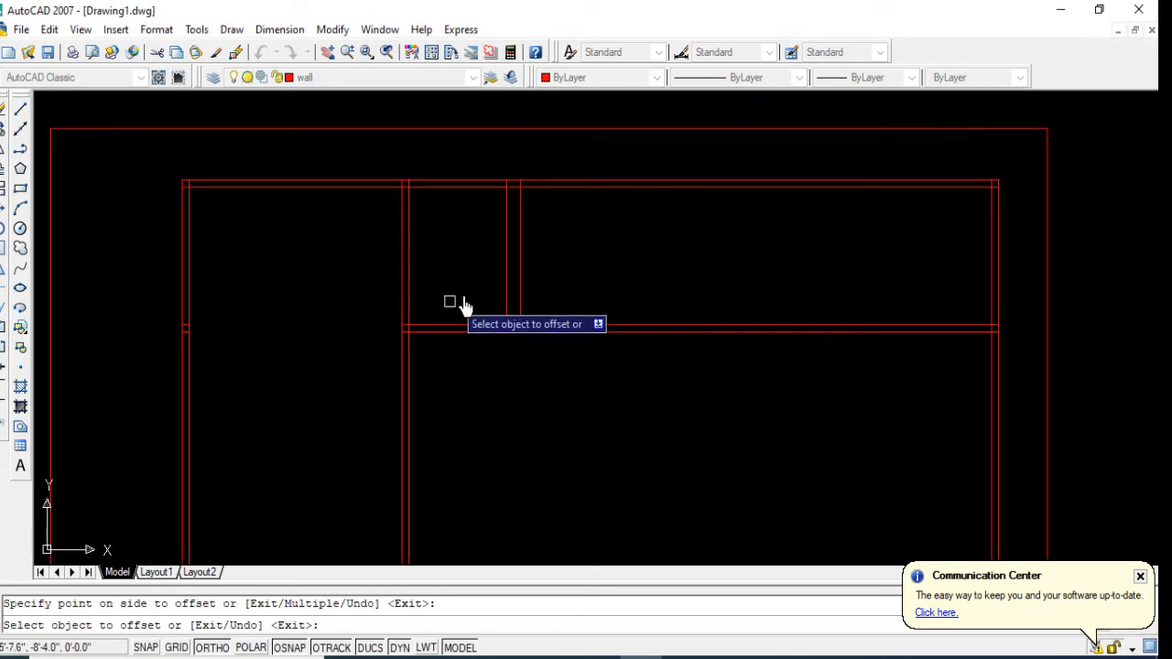
{"action": "left_click", "coordinate": [519, 268]}
{"action": "left_click", "coordinate": [632, 274]}
{"action": "left_click", "coordinate": [534, 263]}
{"action": "left_click", "coordinate": [577, 272]}
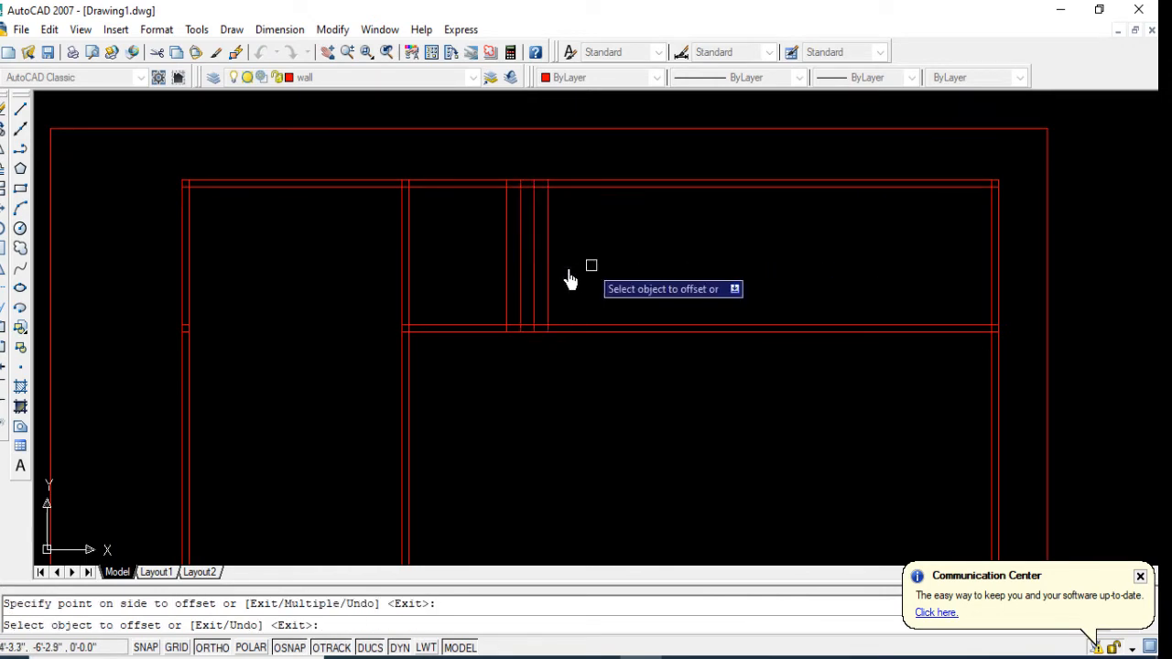
{"action": "left_click", "coordinate": [563, 262]}
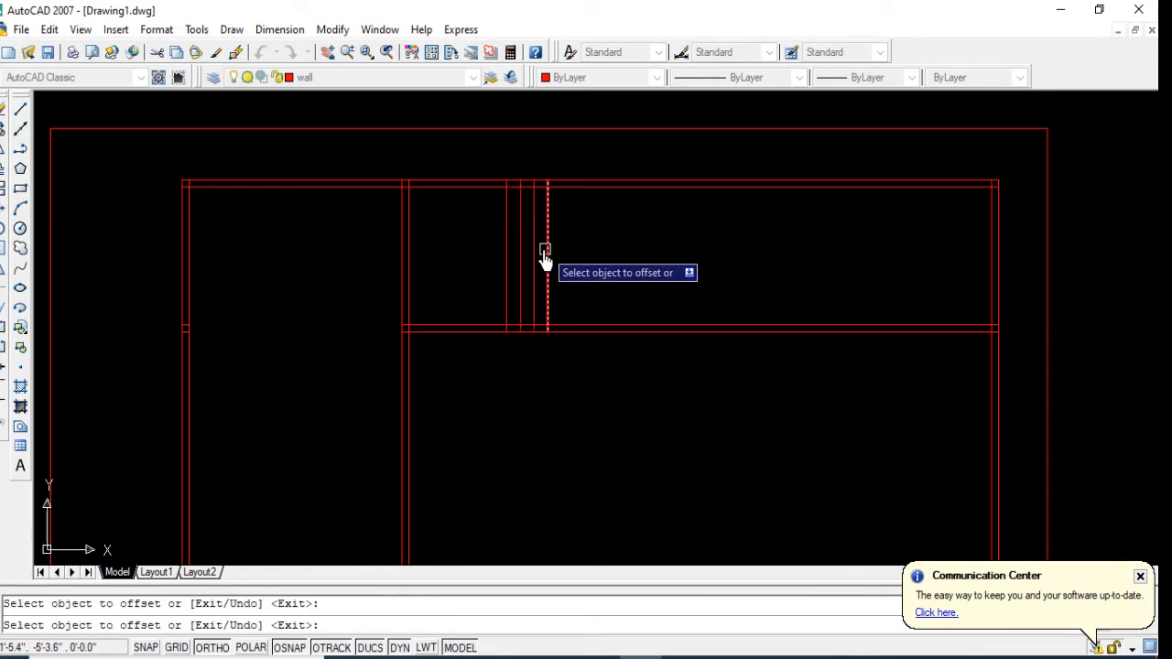
{"action": "left_click", "coordinate": [544, 259]}
{"action": "left_click", "coordinate": [560, 262]}
{"action": "left_click", "coordinate": [635, 262]}
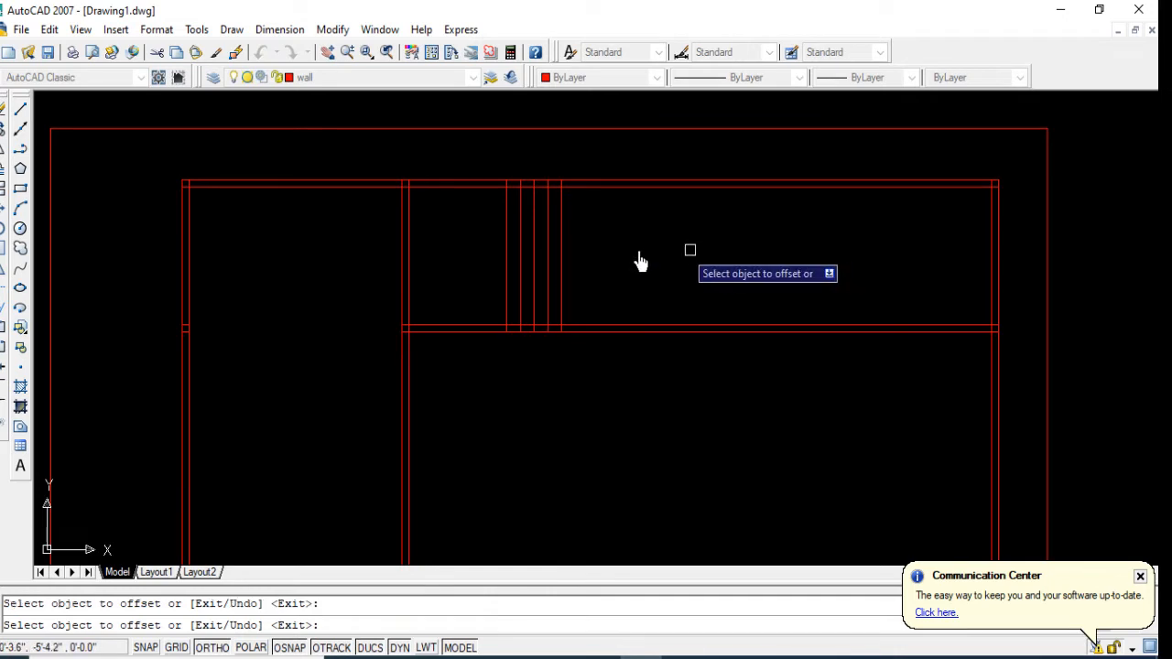
{"action": "left_click", "coordinate": [561, 262]}
{"action": "left_click", "coordinate": [586, 261]}
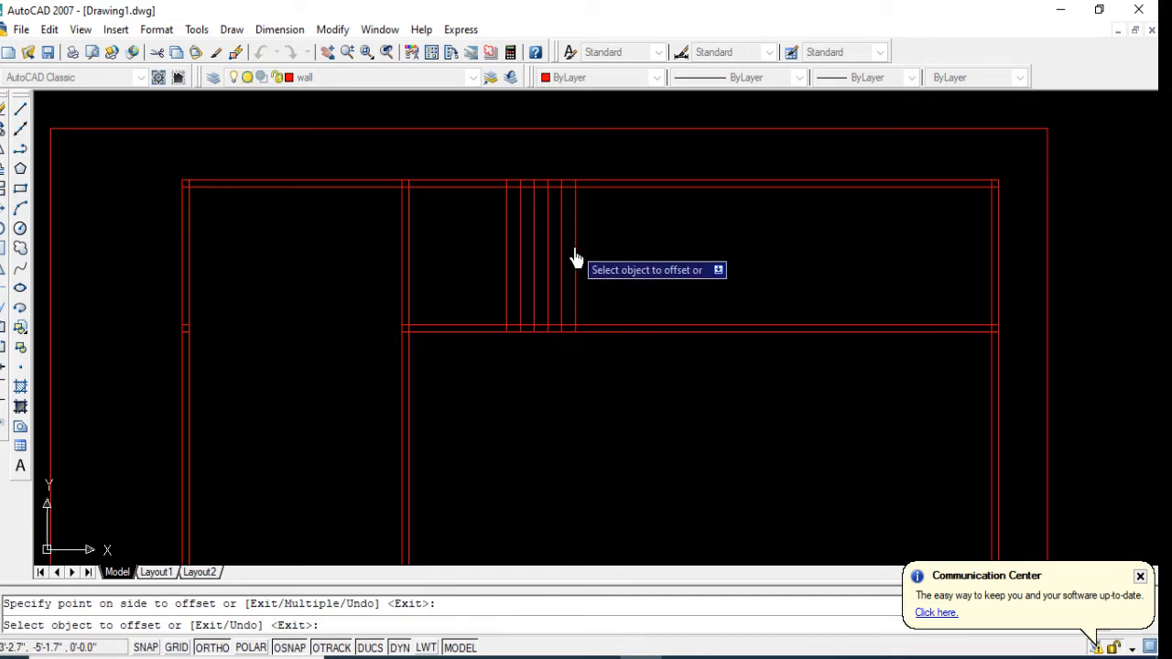
{"action": "left_click", "coordinate": [574, 258]}
{"action": "left_click", "coordinate": [628, 260]}
{"action": "left_click", "coordinate": [590, 259]}
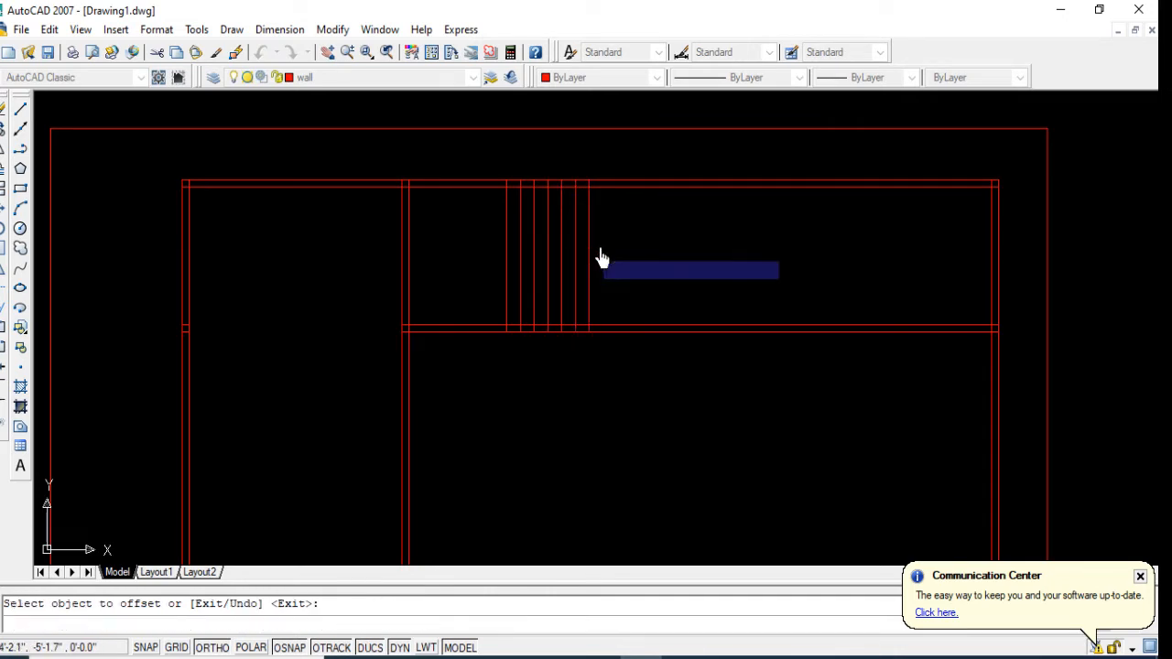
{"action": "left_click", "coordinate": [602, 261]}
{"action": "left_click", "coordinate": [641, 266]}
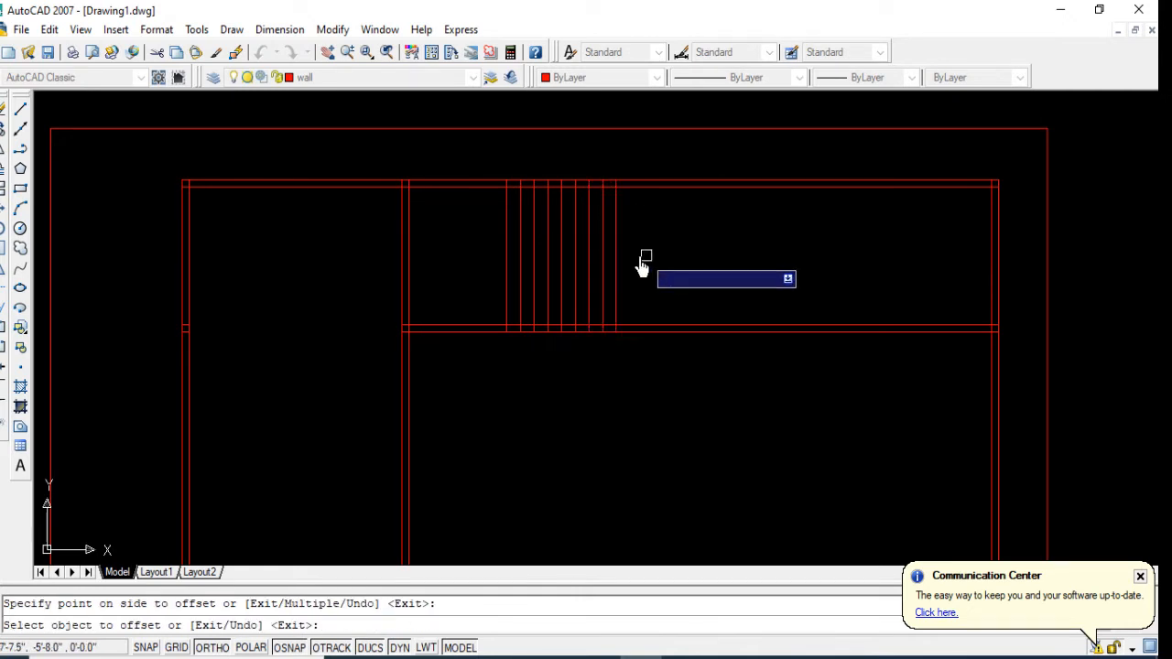
{"action": "left_click", "coordinate": [614, 247]}
{"action": "left_click", "coordinate": [733, 248]}
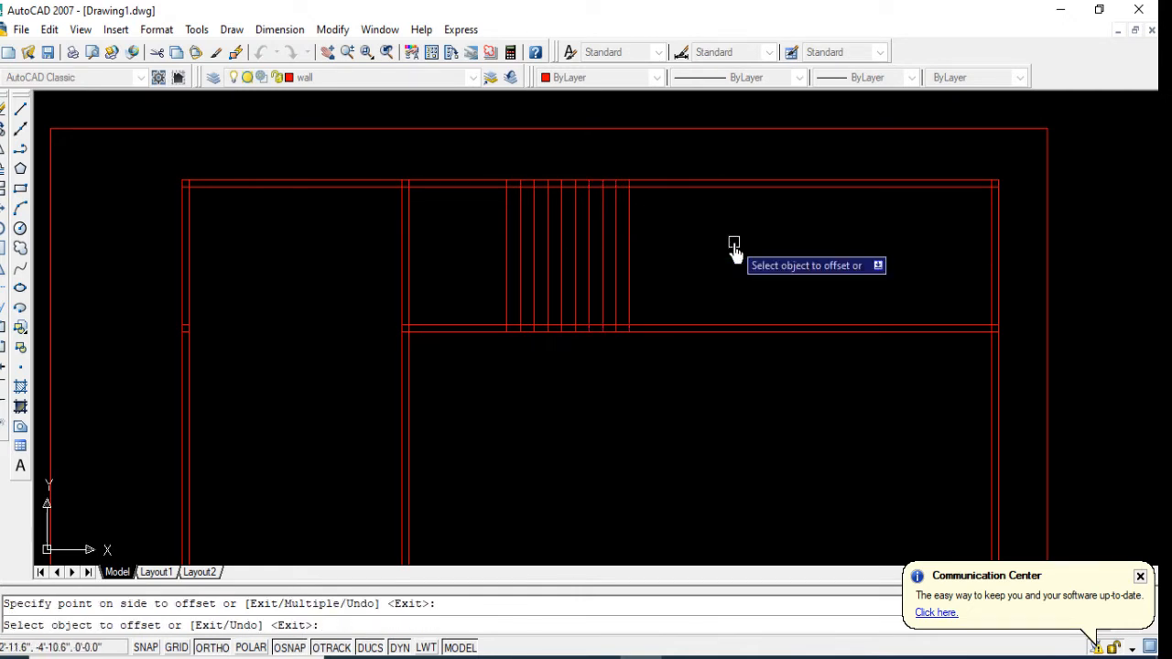
{"action": "key", "text": "Return"}
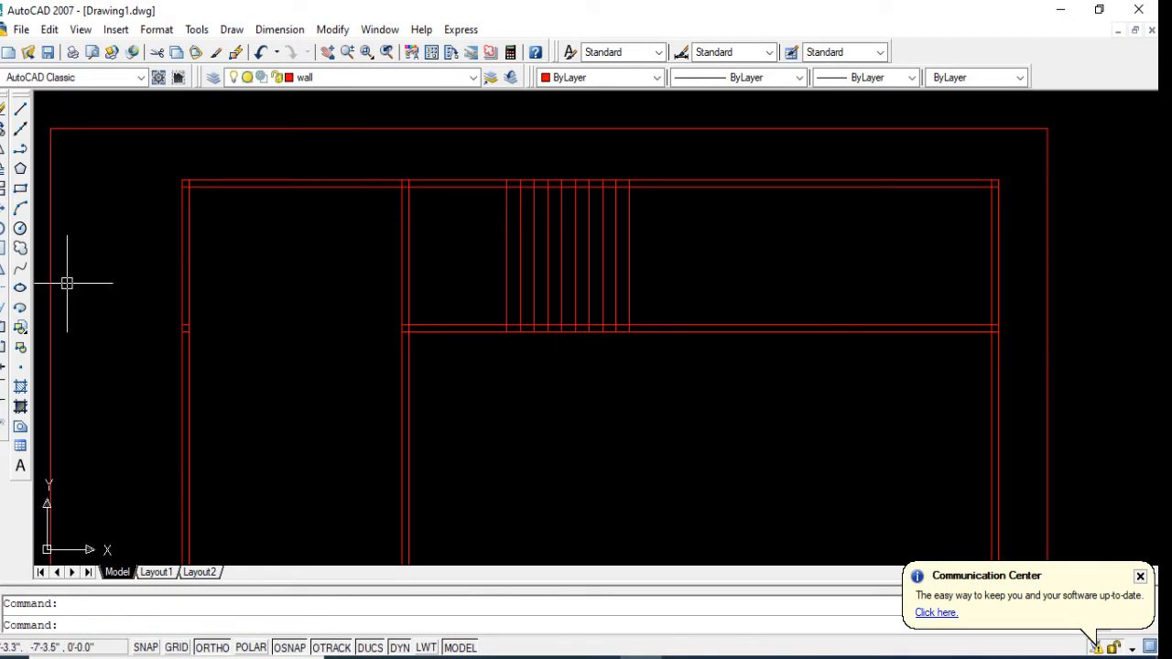
Step: Offset the rightmost of the ten short vertical lines 5' to the right
{"action": "left_click", "coordinate": [2, 295]}
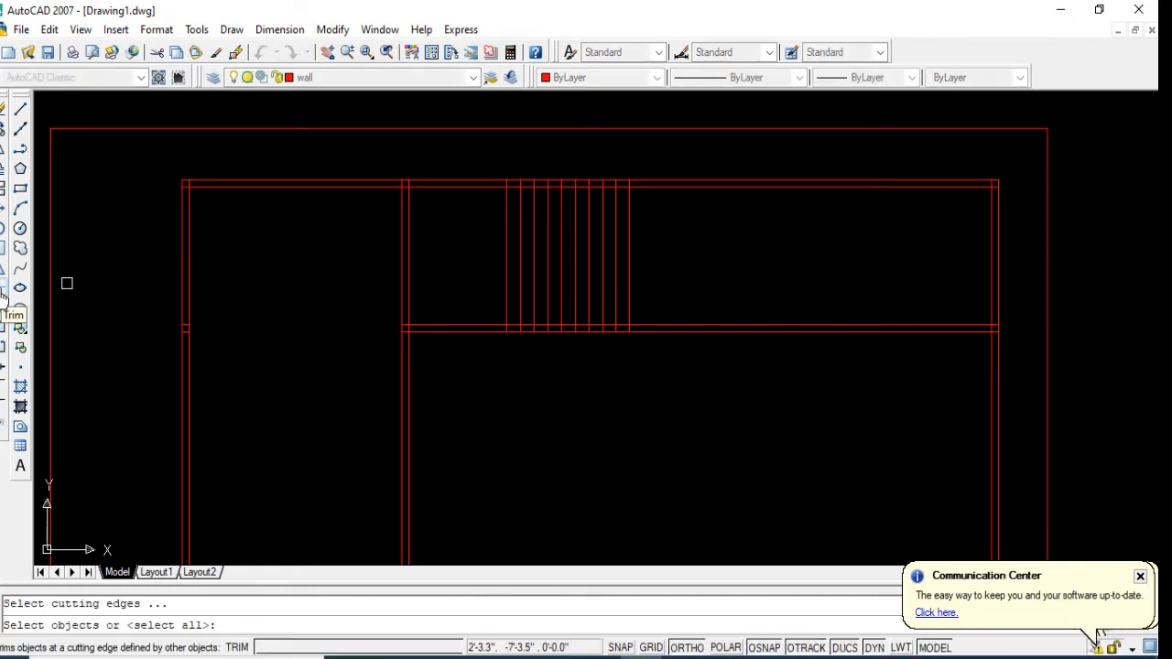
{"action": "key", "text": "Escape"}
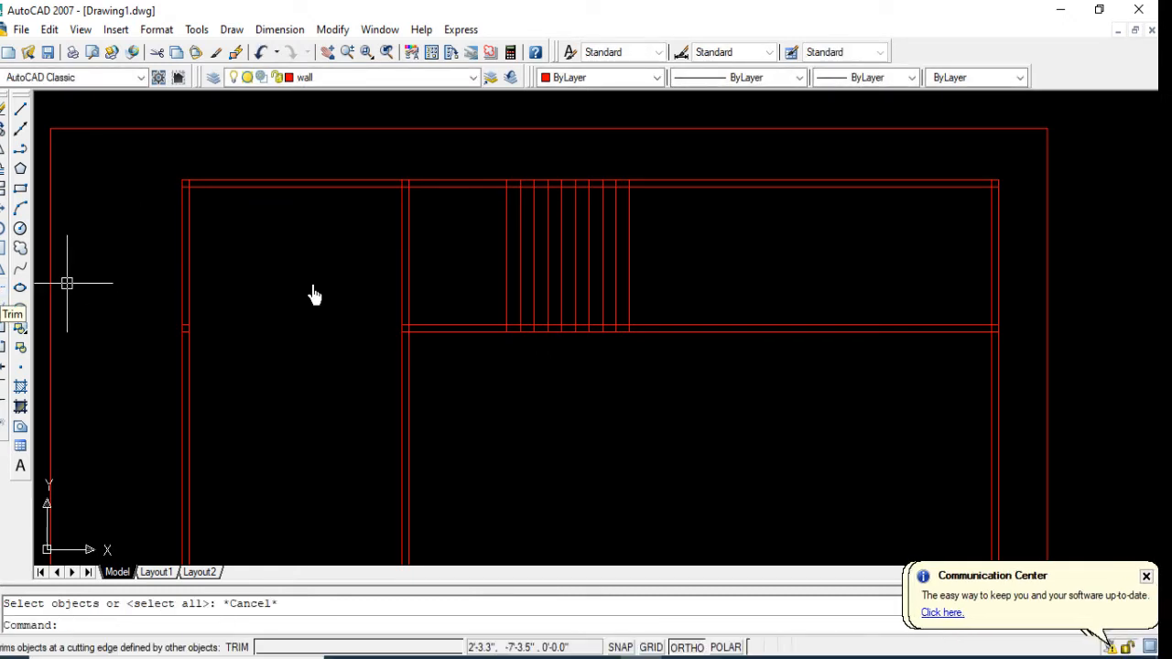
{"action": "type", "text": "o"}
{"action": "key", "text": "Return"}
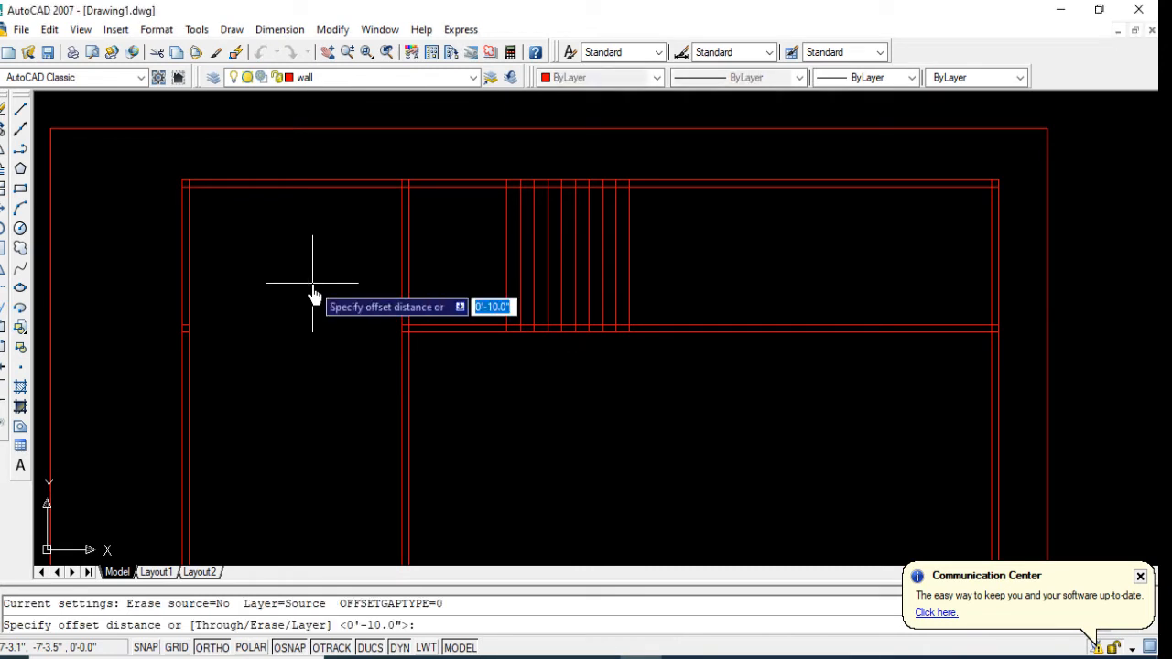
{"action": "type", "text": "5'"}
{"action": "key", "text": "Return"}
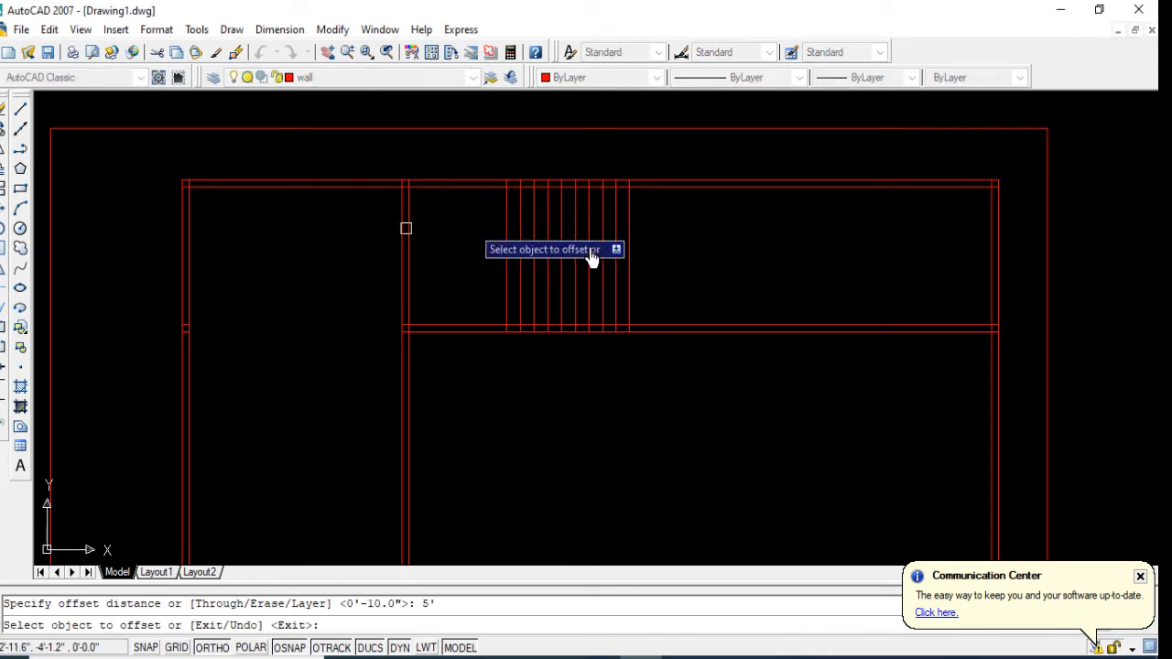
{"action": "left_click", "coordinate": [619, 260]}
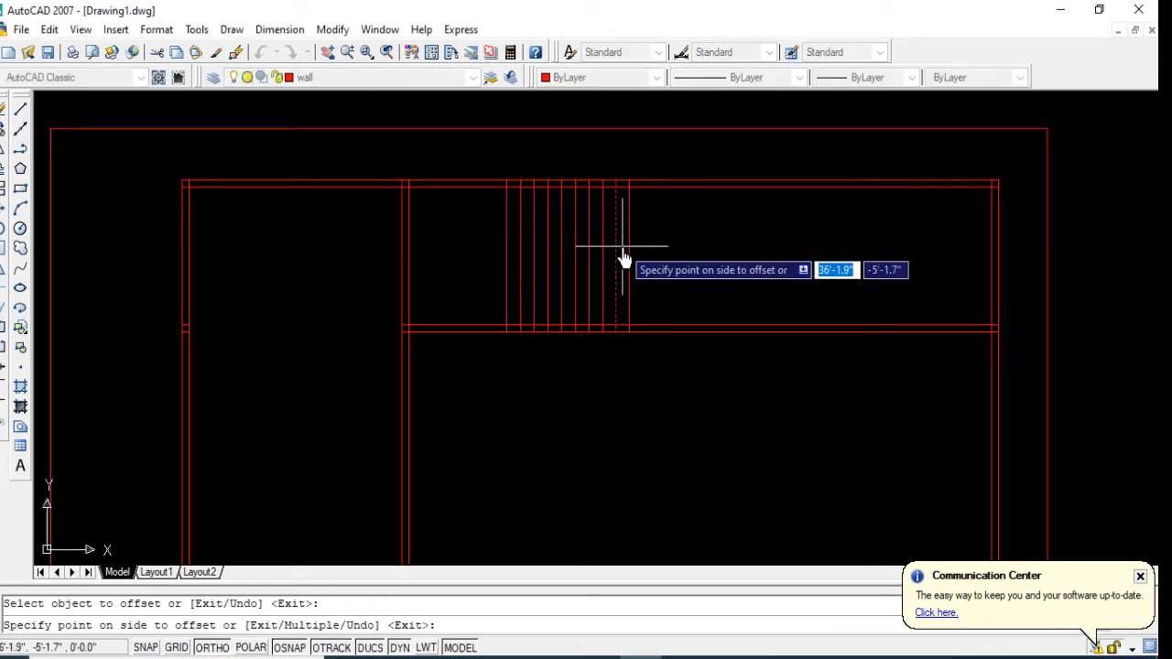
{"action": "key", "text": "Escape"}
{"action": "key", "text": "Return"}
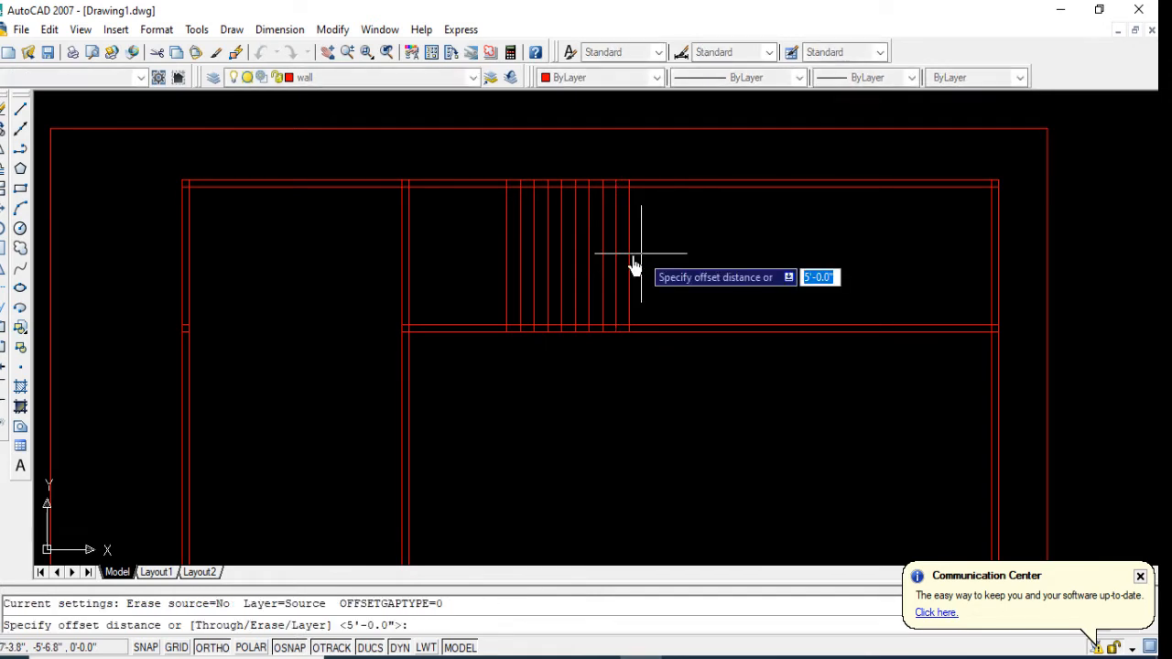
{"action": "key", "text": "Return"}
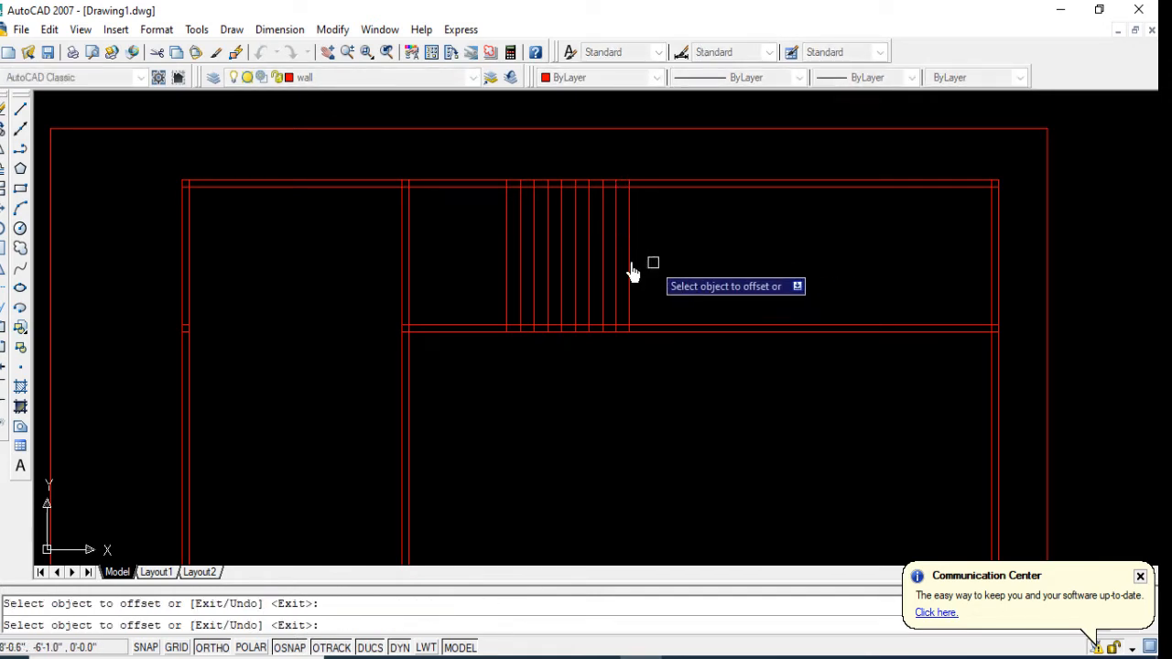
{"action": "left_click", "coordinate": [628, 261]}
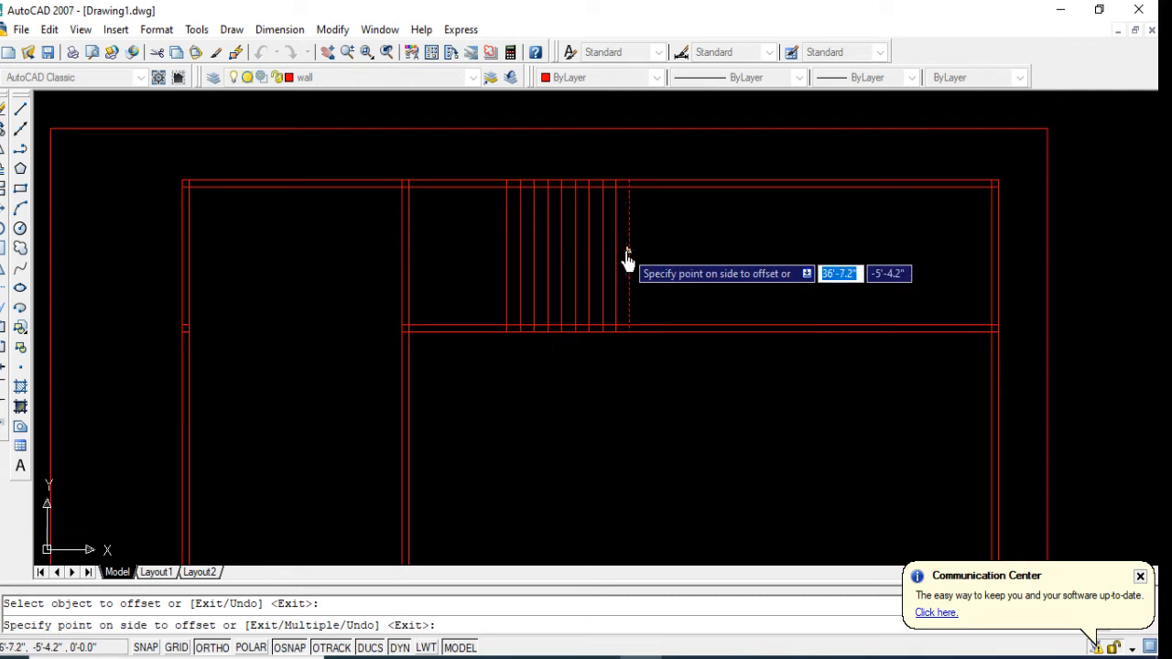
{"action": "left_click", "coordinate": [707, 273]}
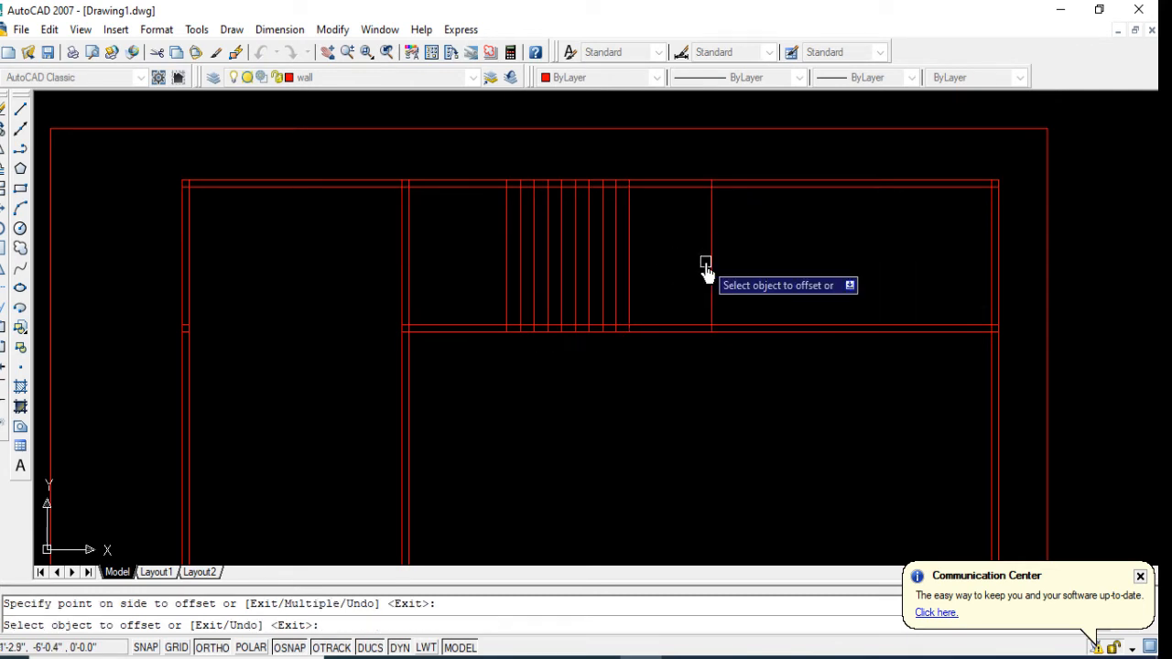
Step: Offset the new vertical line 5" to the right to form a wall
{"action": "key", "text": "Return"}
{"action": "key", "text": "Return"}
{"action": "type", "text": "5"}
{"action": "key", "text": "Return"}
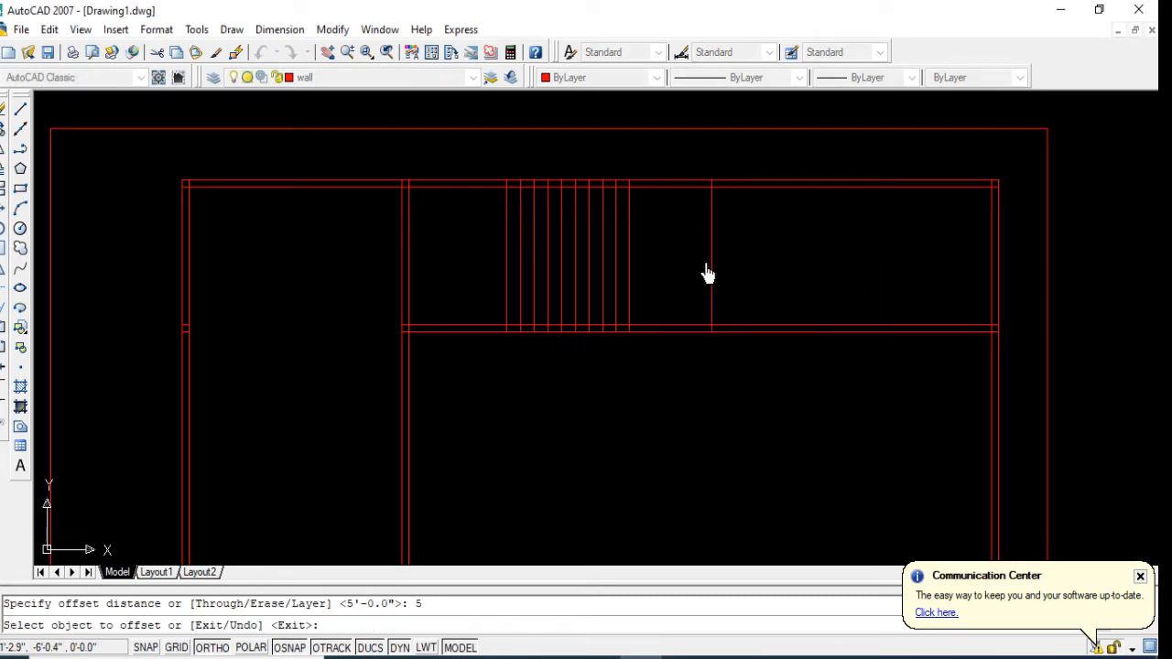
{"action": "left_click", "coordinate": [707, 272]}
{"action": "left_click", "coordinate": [745, 275]}
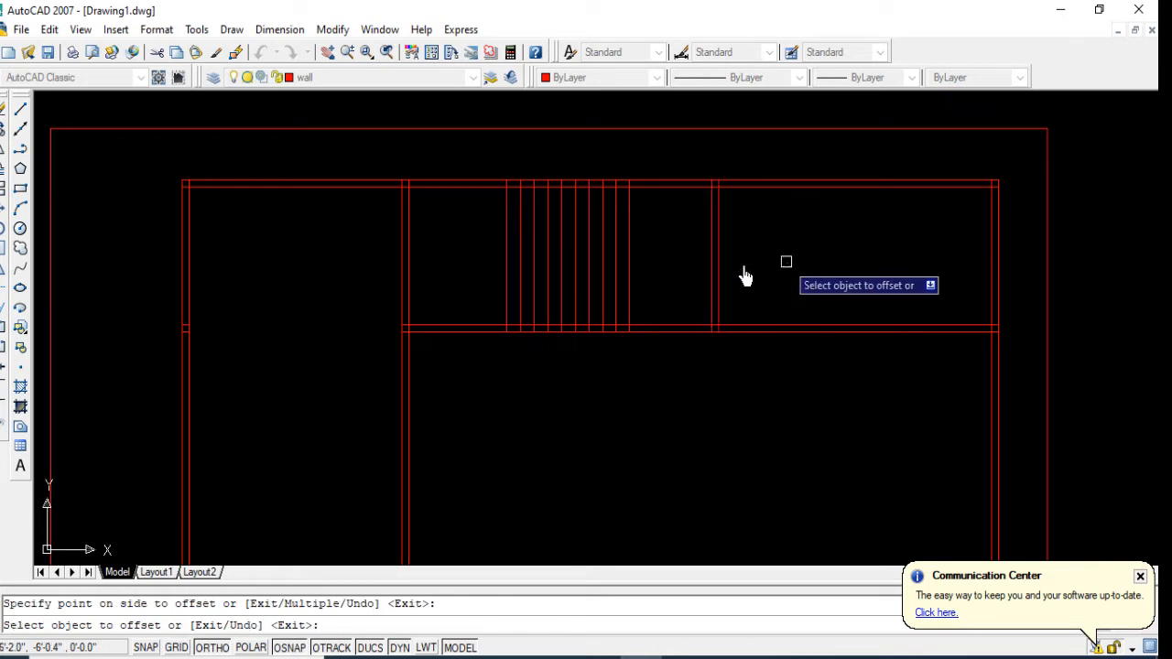
{"action": "key", "text": "Return"}
Step: Trim away both horizontal partition lines between the new vertical wall and the right outer wall
{"action": "left_click", "coordinate": [2, 307]}
{"action": "key", "text": "Return"}
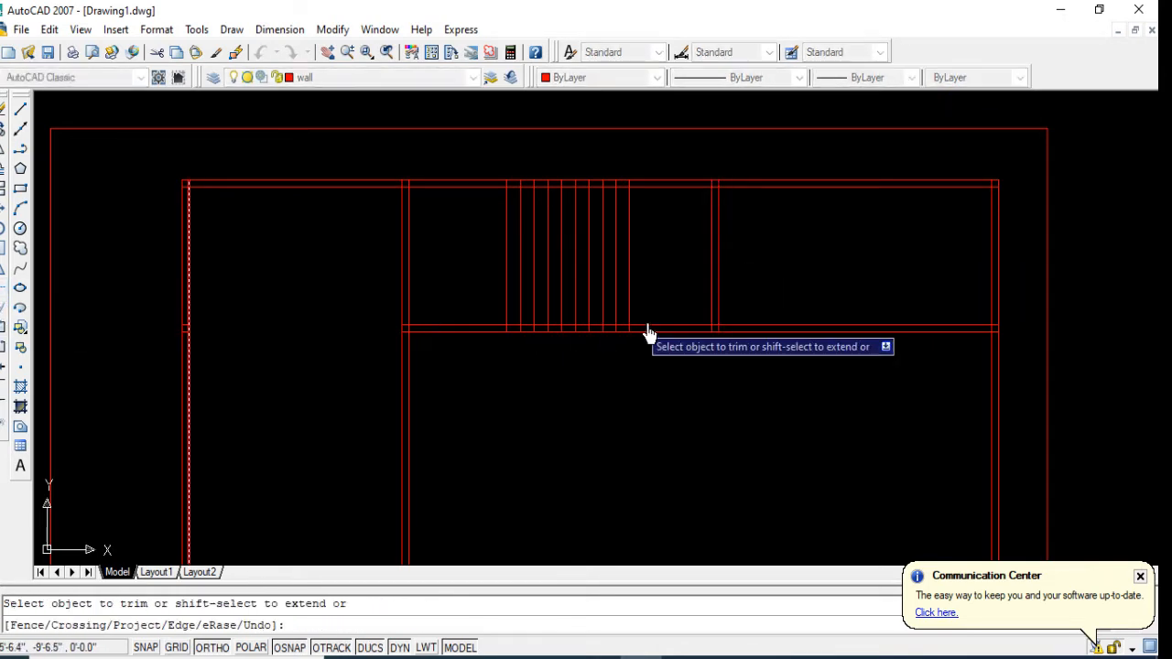
{"action": "left_click", "coordinate": [826, 294]}
{"action": "left_click", "coordinate": [822, 392]}
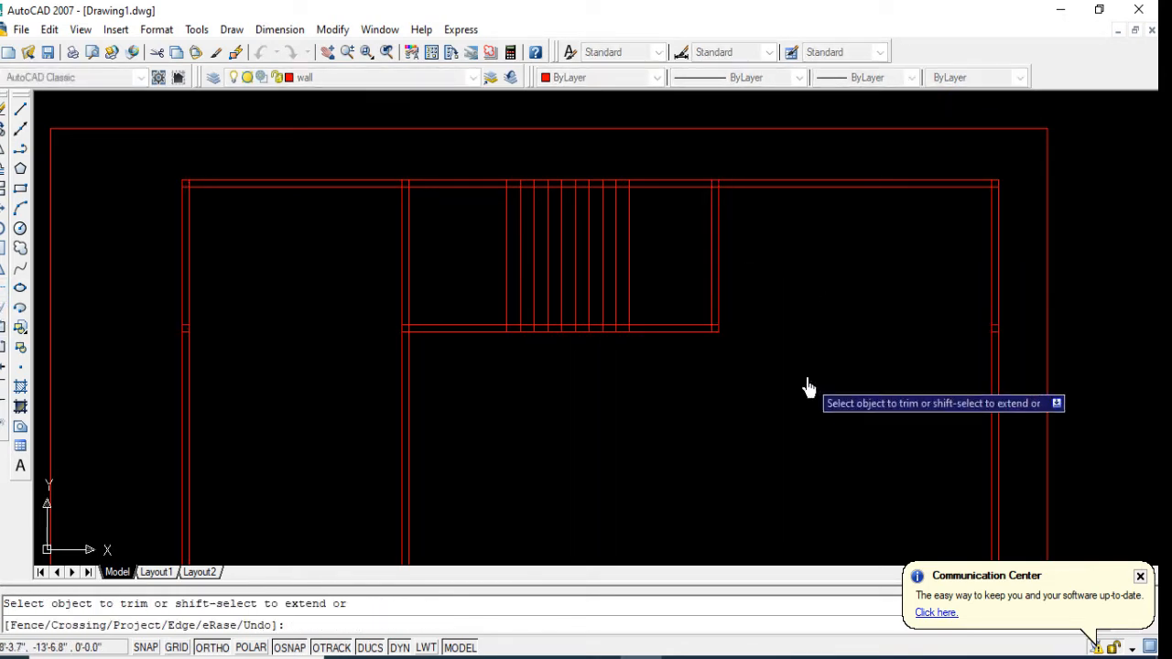
Step: Draw a horizontal line from the midpoint of the first closely spaced vertical line across to the last one
{"action": "left_click", "coordinate": [25, 111]}
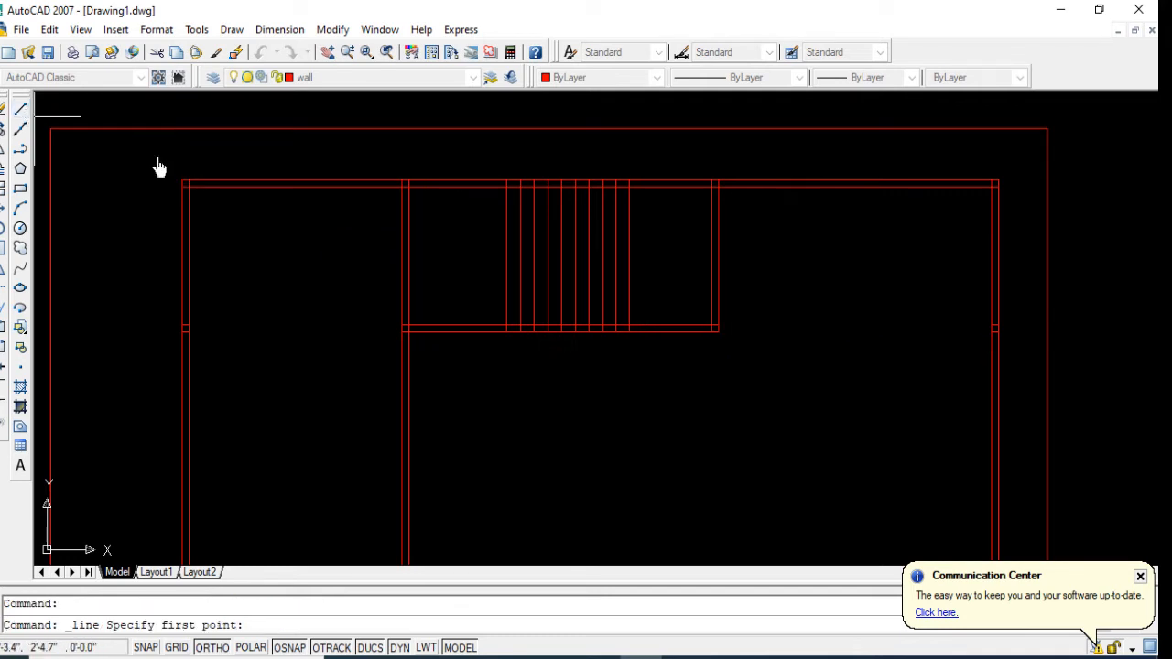
{"action": "left_click", "coordinate": [506, 258]}
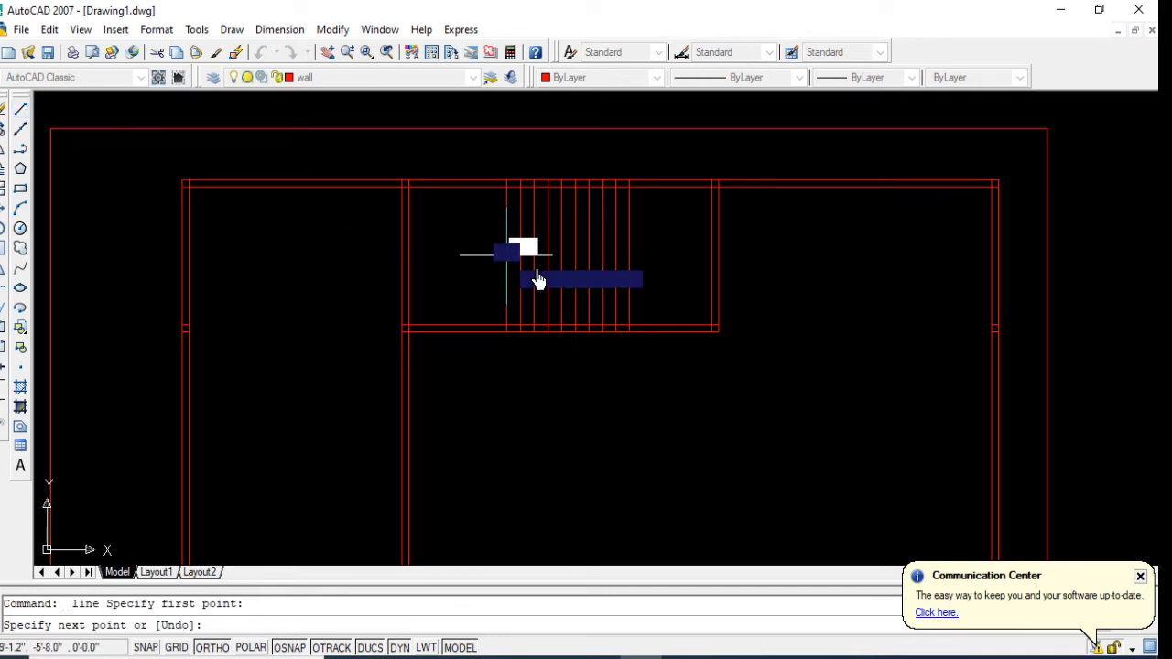
{"action": "left_click", "coordinate": [629, 257]}
{"action": "key", "text": "Return"}
Step: Offset the horizontal middle line 2" upward and 2" downward, and delete the original line between them
{"action": "type", "text": "o"}
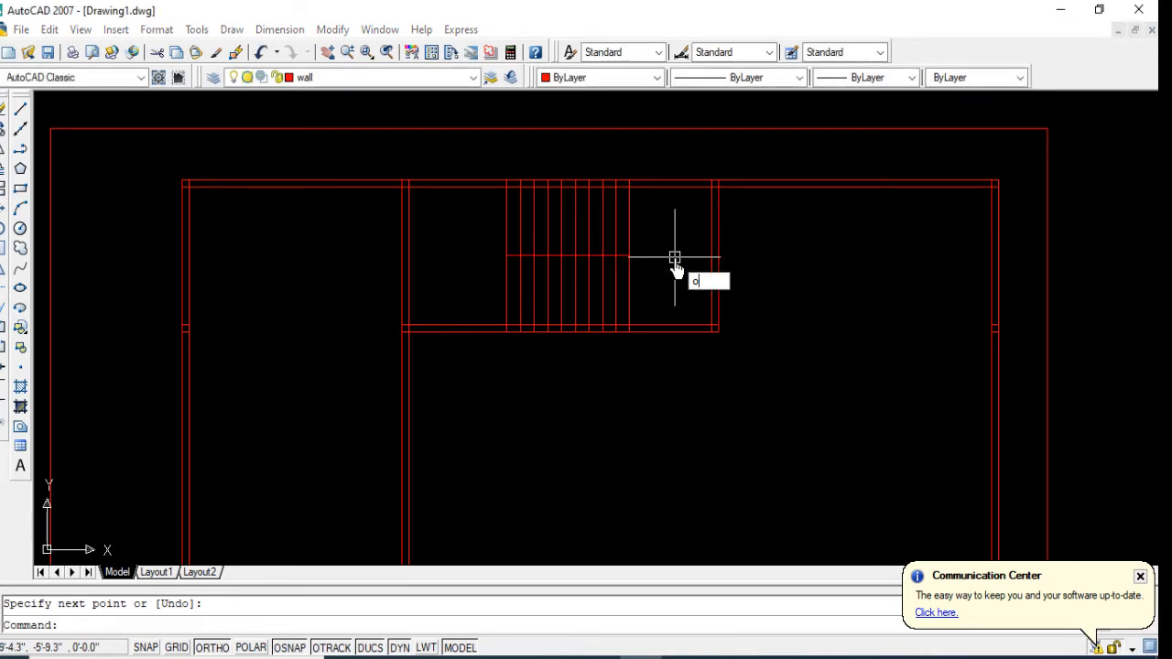
{"action": "key", "text": "Return"}
{"action": "type", "text": "2"}
{"action": "key", "text": "Return"}
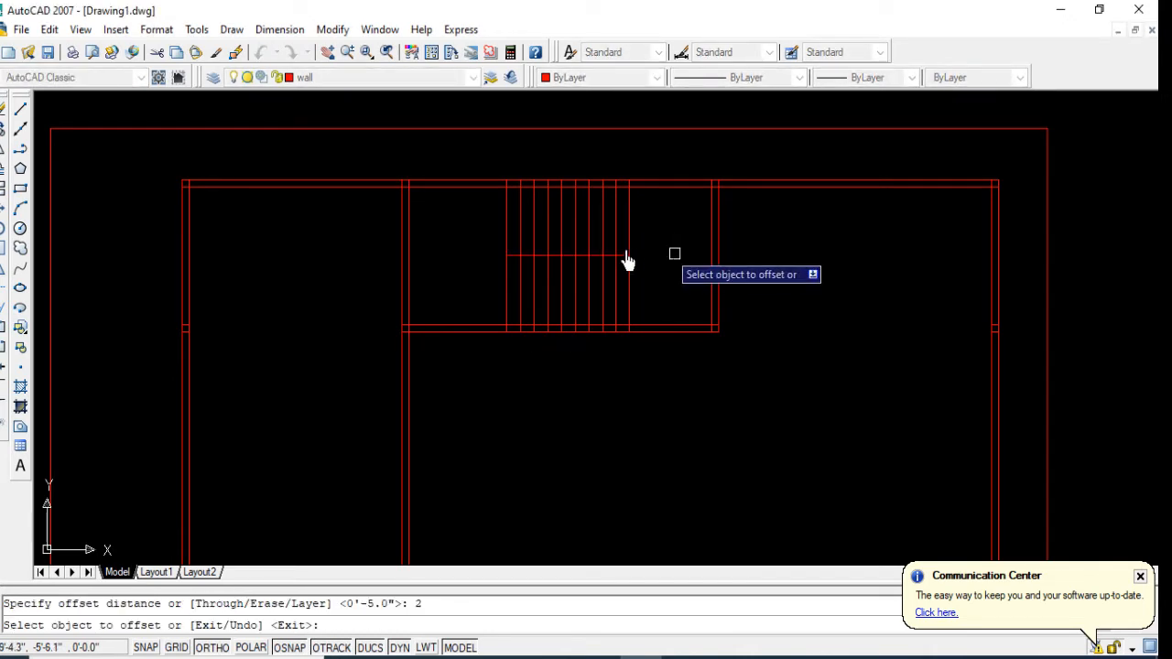
{"action": "scroll", "coordinate": [626, 261], "scroll_direction": "up", "scroll_amount": 1}
{"action": "left_click", "coordinate": [612, 264]}
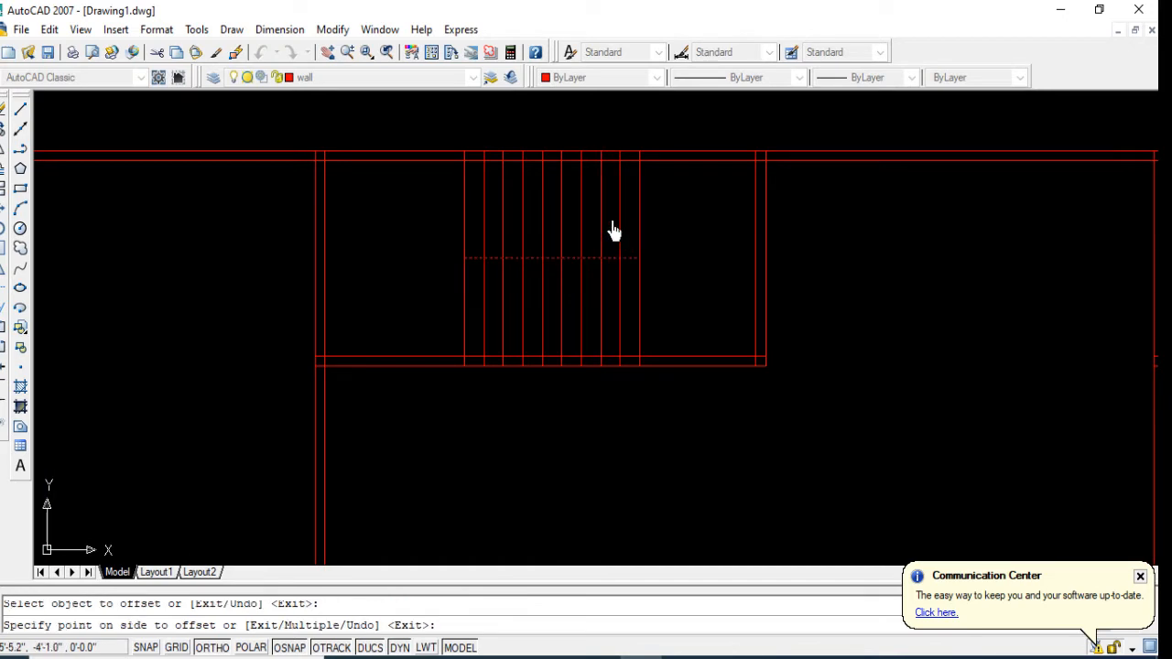
{"action": "left_click", "coordinate": [612, 234]}
{"action": "scroll", "coordinate": [612, 270], "scroll_direction": "up", "scroll_amount": 2}
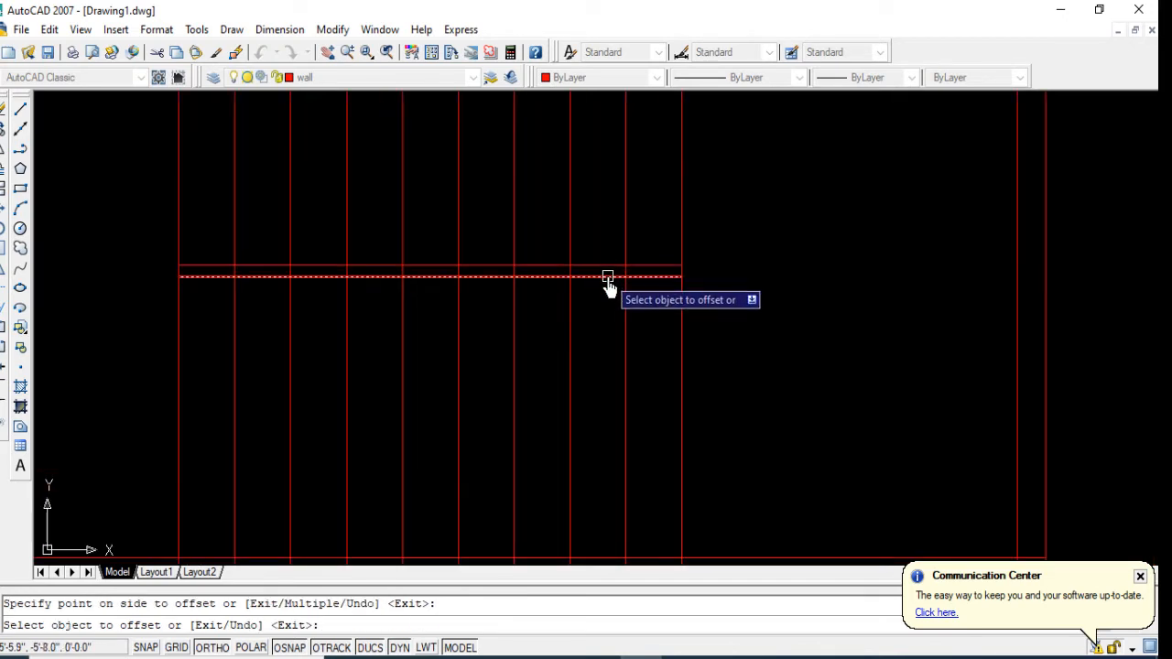
{"action": "left_click", "coordinate": [607, 277]}
{"action": "left_click", "coordinate": [599, 316]}
{"action": "key", "text": "Return"}
{"action": "left_click", "coordinate": [590, 277]}
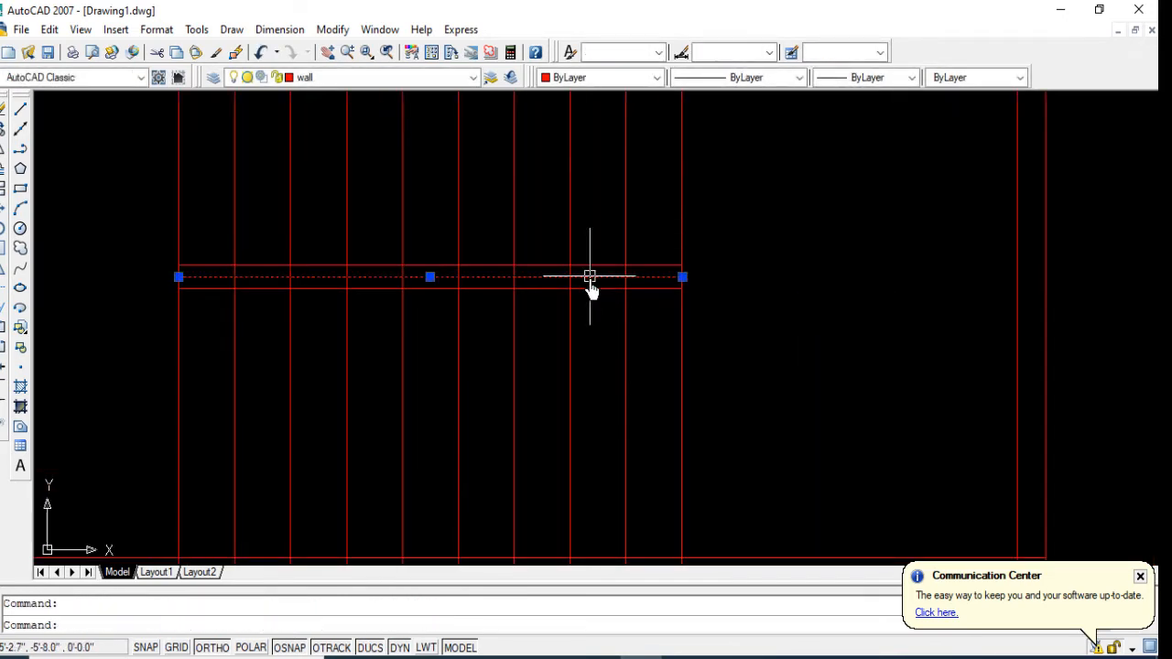
{"action": "key", "text": "Delete"}
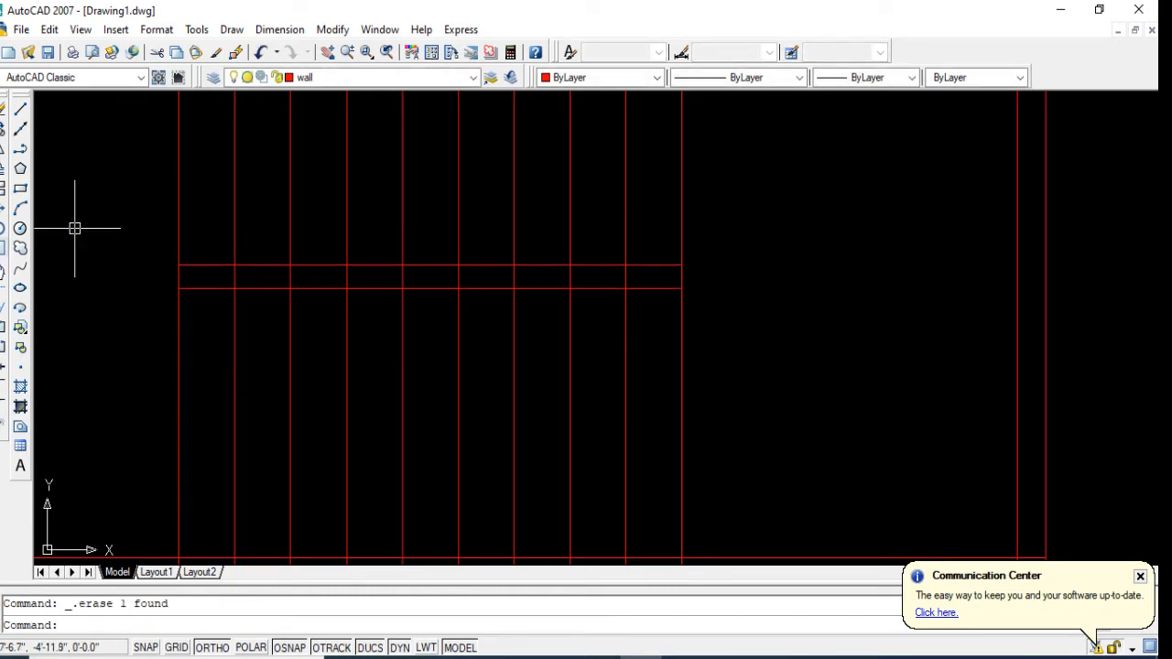
Step: Trim away the inner vertical line segments lying between the two horizontal middle lines
{"action": "left_click", "coordinate": [3, 290]}
{"action": "key", "text": "Return"}
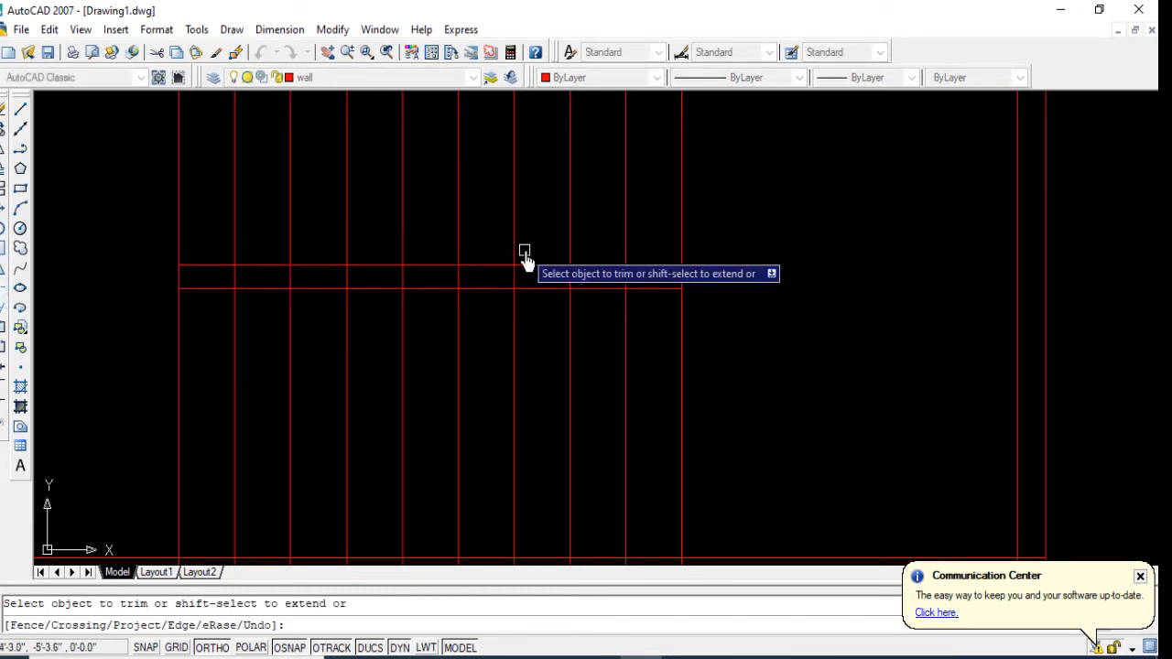
{"action": "left_click", "coordinate": [642, 282]}
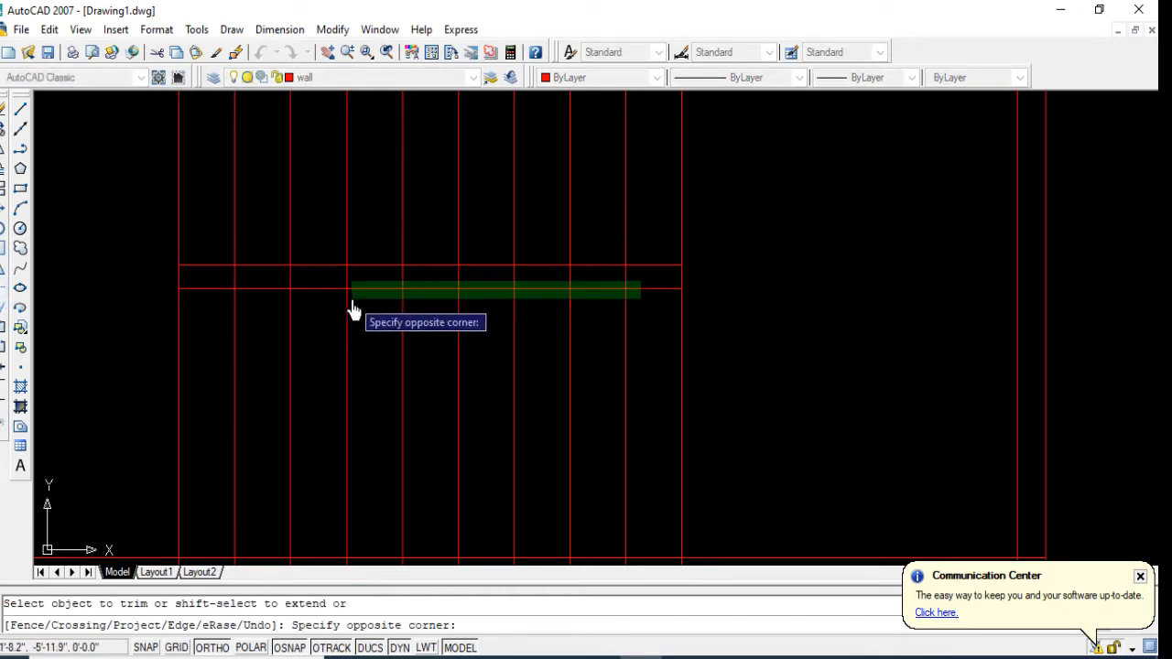
{"action": "left_click", "coordinate": [212, 286]}
Step: Trim away the lower ends of all ten vertical lines inside the horizontal partition wall
{"action": "scroll", "coordinate": [402, 339], "scroll_direction": "down", "scroll_amount": 2}
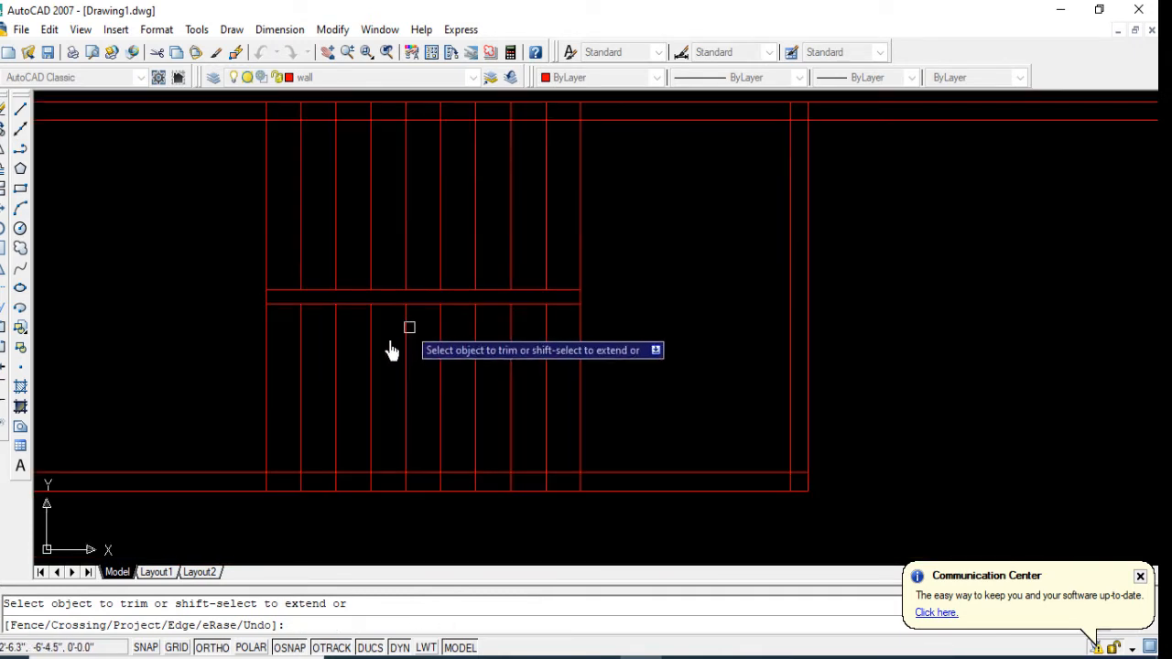
{"action": "left_click", "coordinate": [595, 479]}
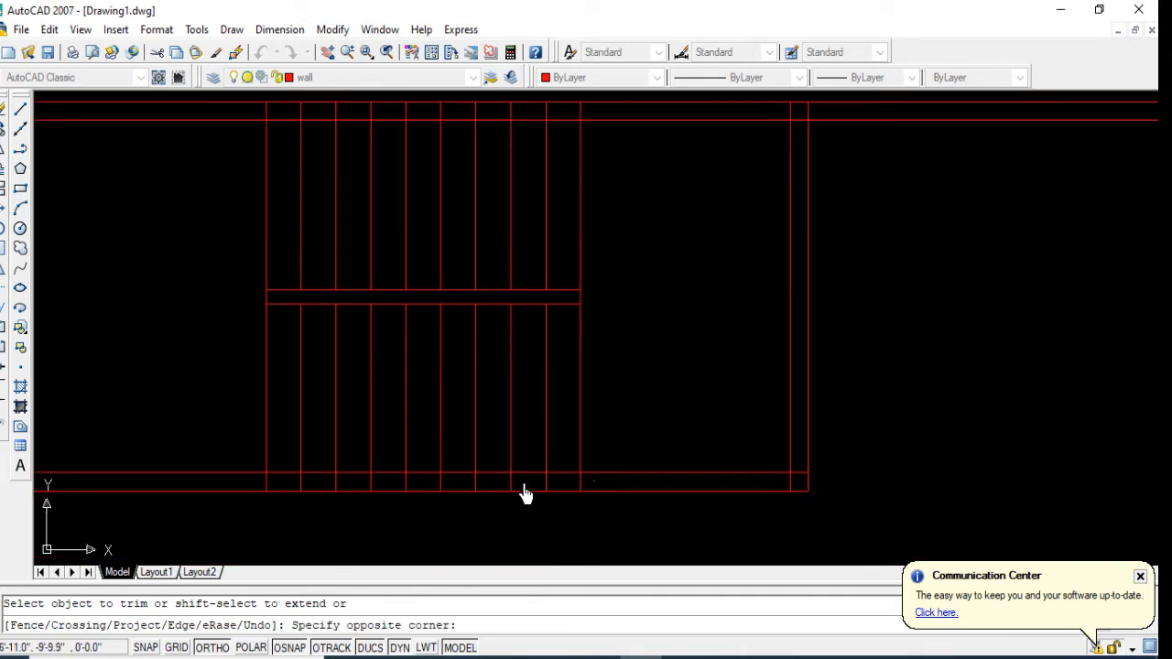
{"action": "left_click", "coordinate": [230, 486]}
{"action": "scroll", "coordinate": [358, 457], "scroll_direction": "down", "scroll_amount": 3}
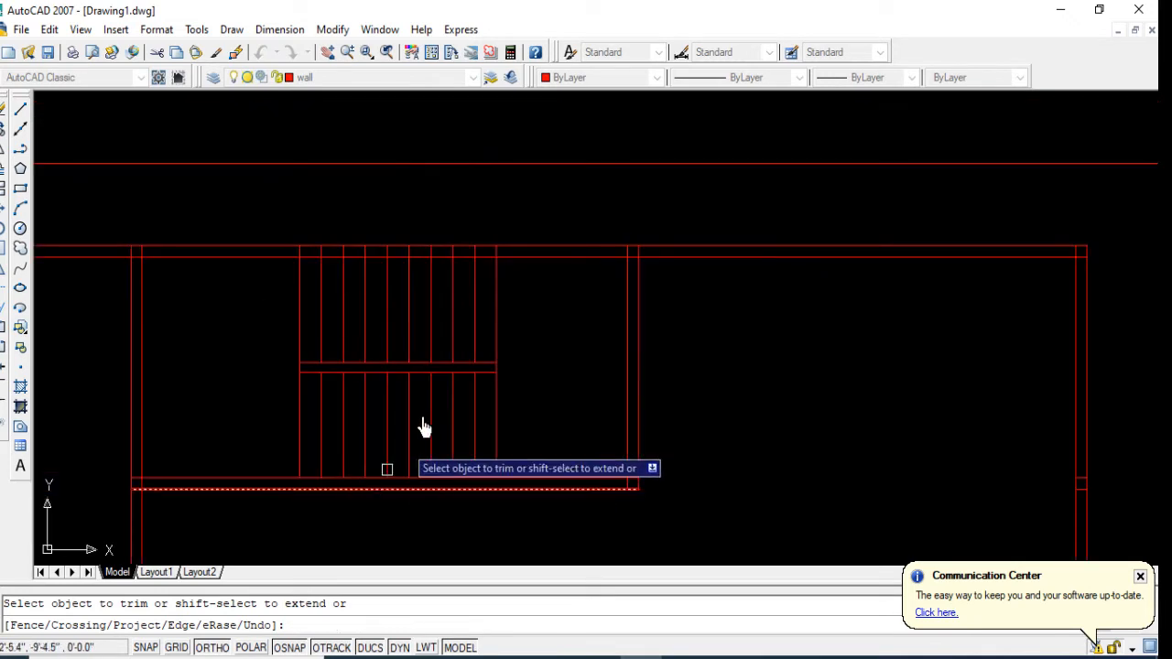
Step: Trim away the upper ends of all ten stair lines inside the upper horizontal wall
{"action": "scroll", "coordinate": [446, 260], "scroll_direction": "up", "scroll_amount": 2}
{"action": "scroll", "coordinate": [448, 256], "scroll_direction": "up", "scroll_amount": 1}
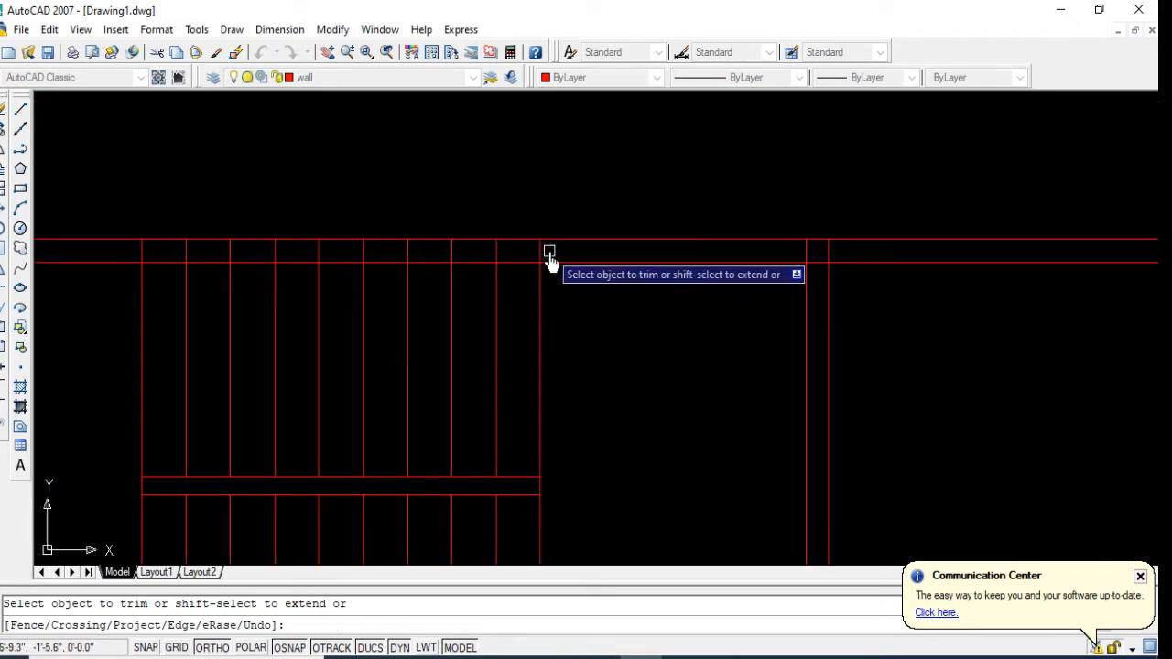
{"action": "left_click", "coordinate": [546, 255]}
{"action": "left_click", "coordinate": [119, 265]}
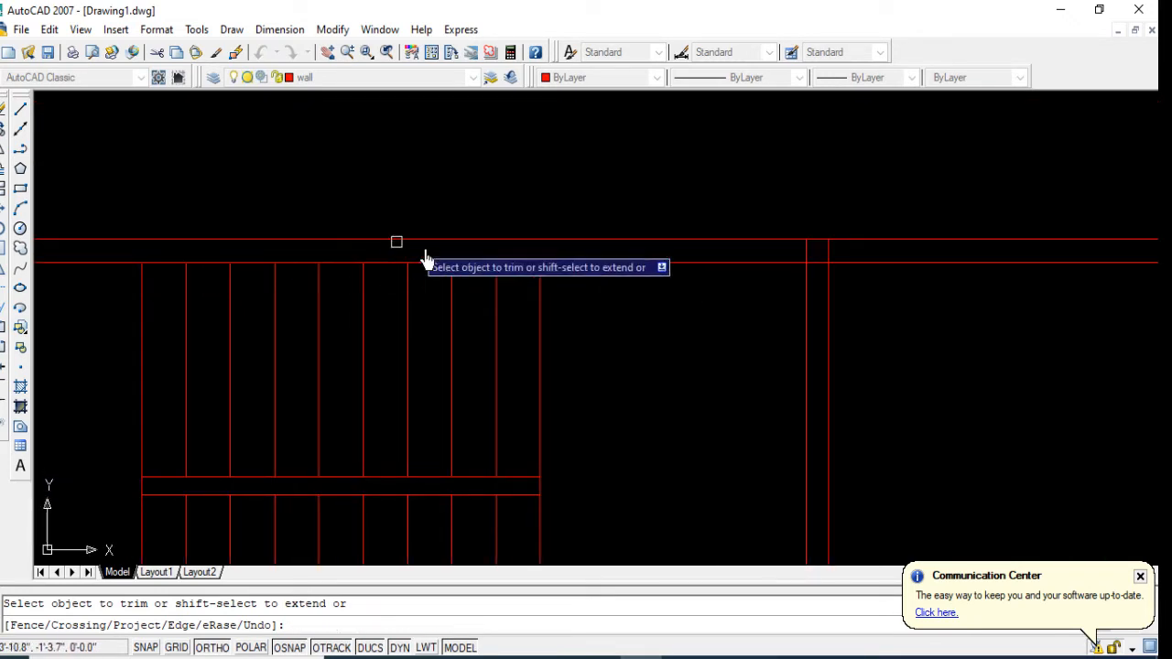
{"action": "scroll", "coordinate": [504, 335], "scroll_direction": "down", "scroll_amount": 2}
{"action": "key", "text": "Return"}
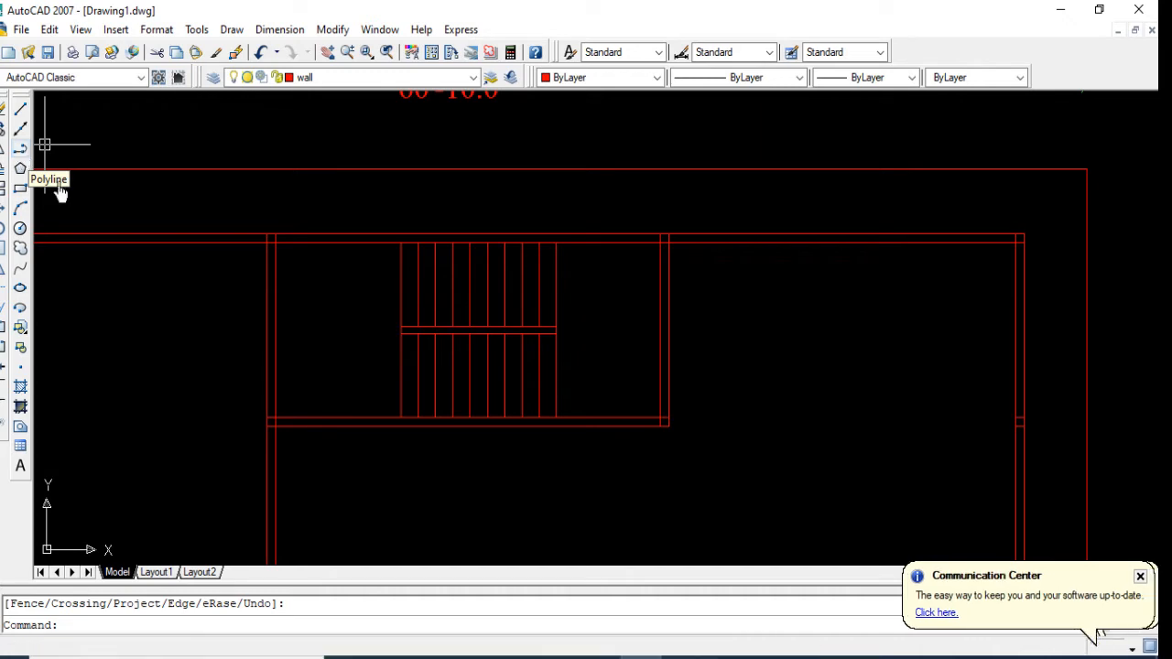
Step: Draw a 3" wide U-shaped polyline from left of the stairs through the lower flight, up, and back to the middle of the upper flight
{"action": "left_click", "coordinate": [20, 148]}
{"action": "left_click", "coordinate": [355, 384]}
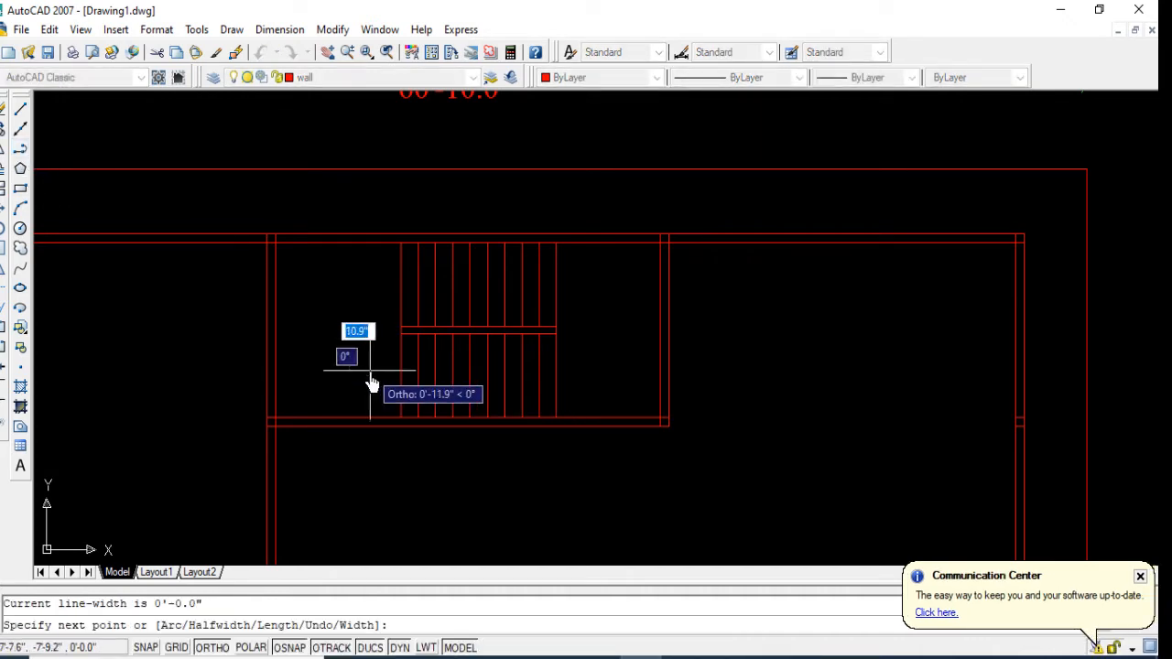
{"action": "scroll", "coordinate": [371, 382], "scroll_direction": "up", "scroll_amount": 2}
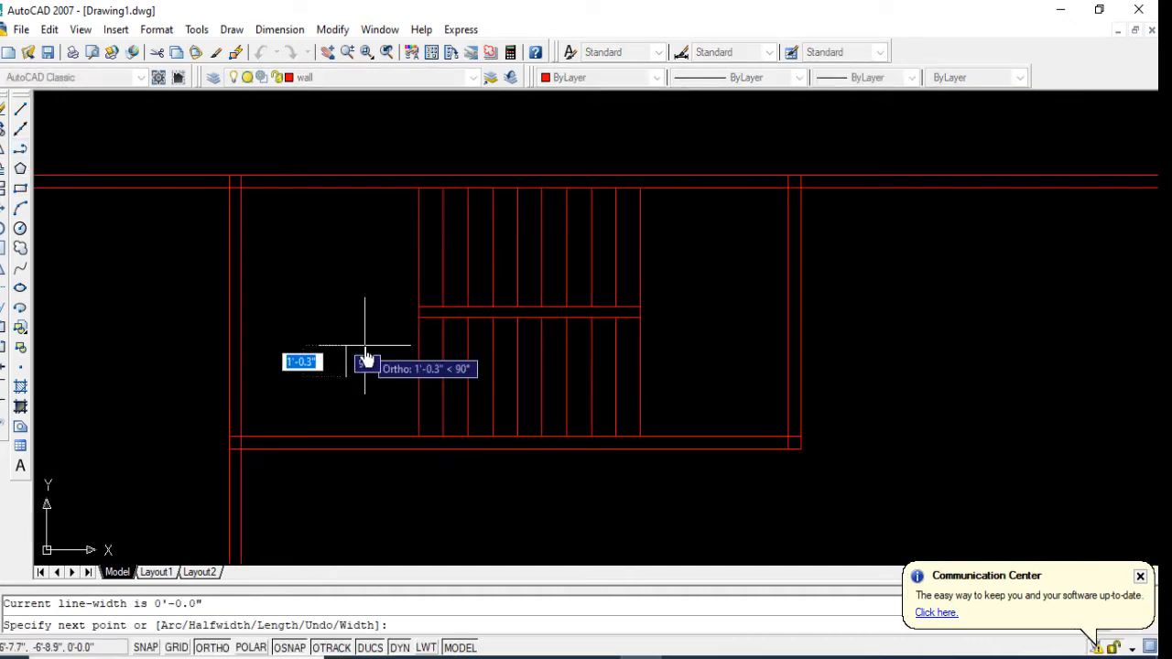
{"action": "right_click", "coordinate": [366, 351]}
{"action": "left_click", "coordinate": [416, 495]}
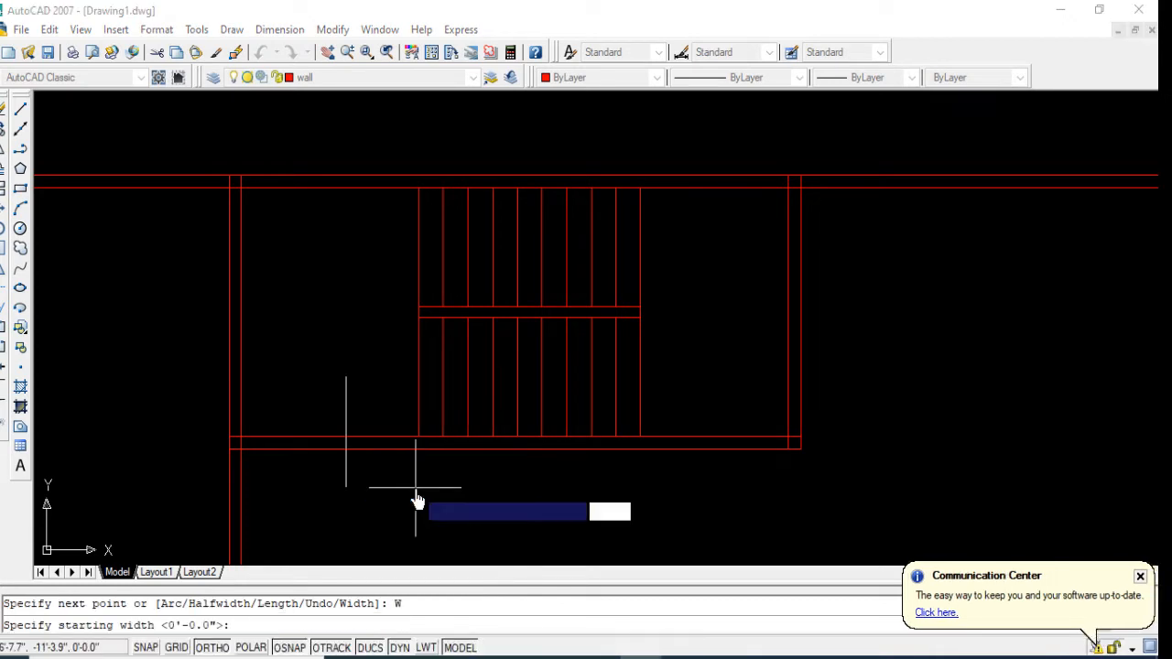
{"action": "type", "text": "3"}
{"action": "key", "text": "Return"}
{"action": "type", "text": "3"}
{"action": "key", "text": "Return"}
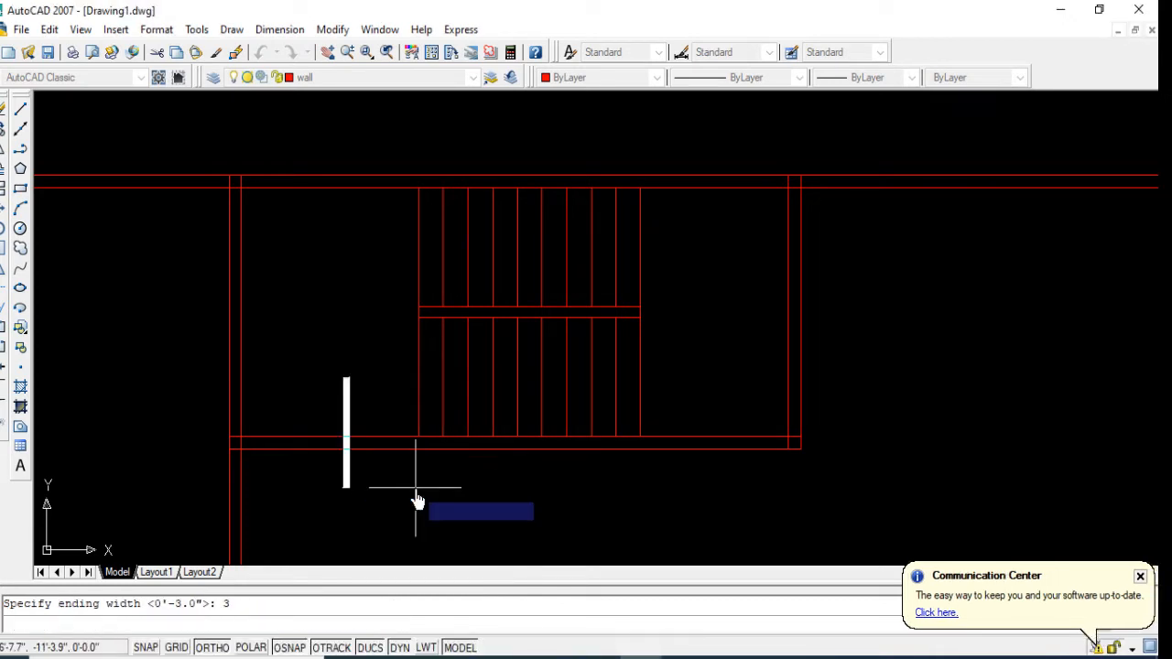
{"action": "left_click", "coordinate": [709, 395]}
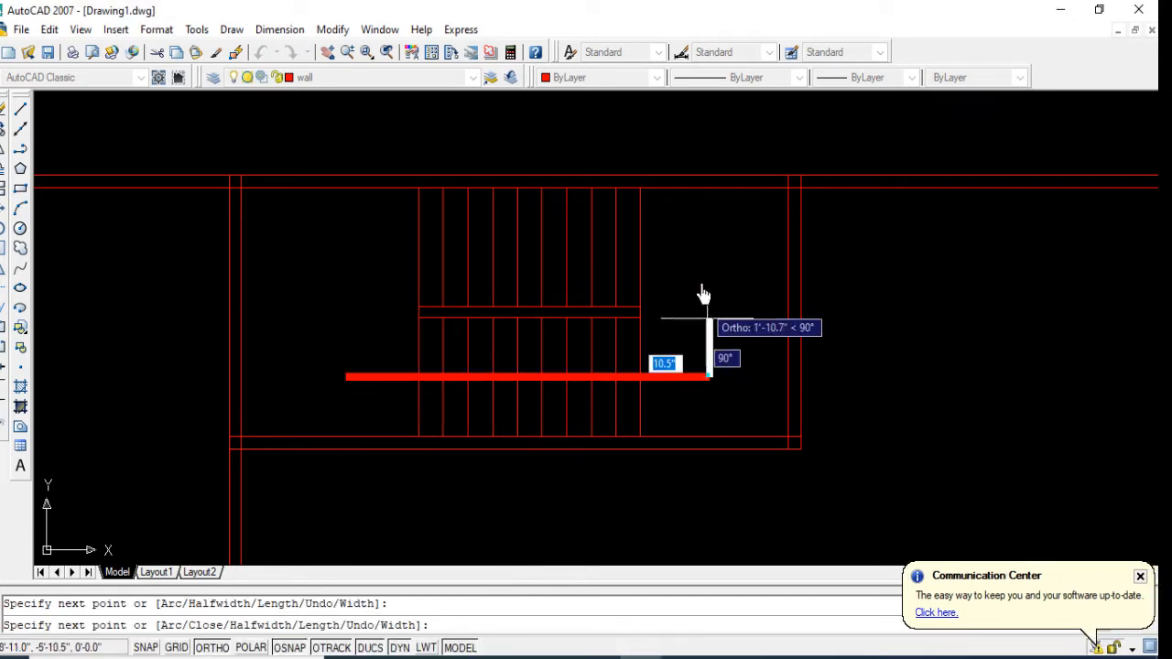
{"action": "left_click", "coordinate": [700, 254]}
{"action": "scroll", "coordinate": [506, 251], "scroll_direction": "up", "scroll_amount": 2}
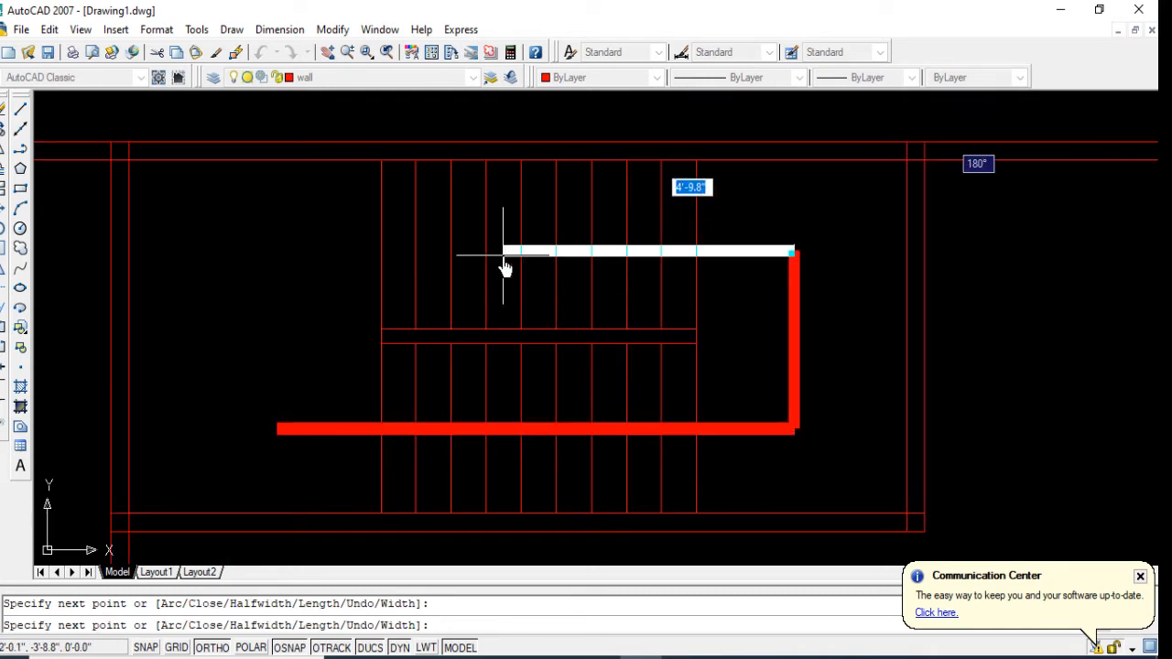
{"action": "left_click", "coordinate": [505, 249]}
Step: Finish the stair polyline with a short arrowhead segment pointing left, with an 8" starting width and 0 ending width
{"action": "right_click", "coordinate": [503, 254]}
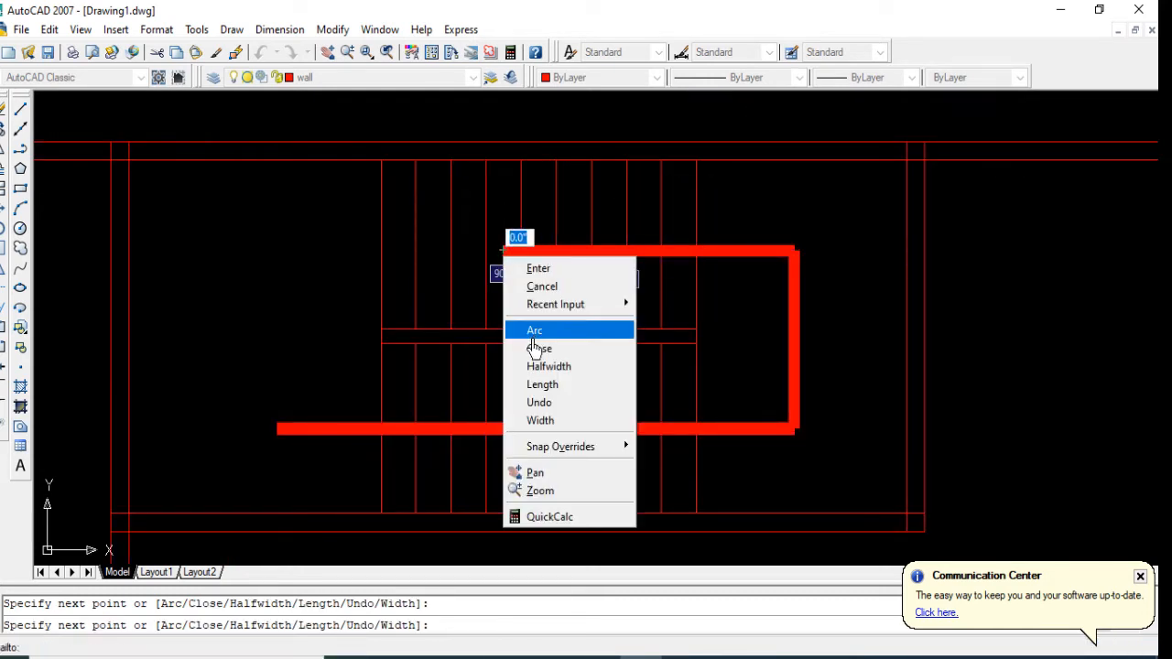
{"action": "left_click", "coordinate": [545, 420]}
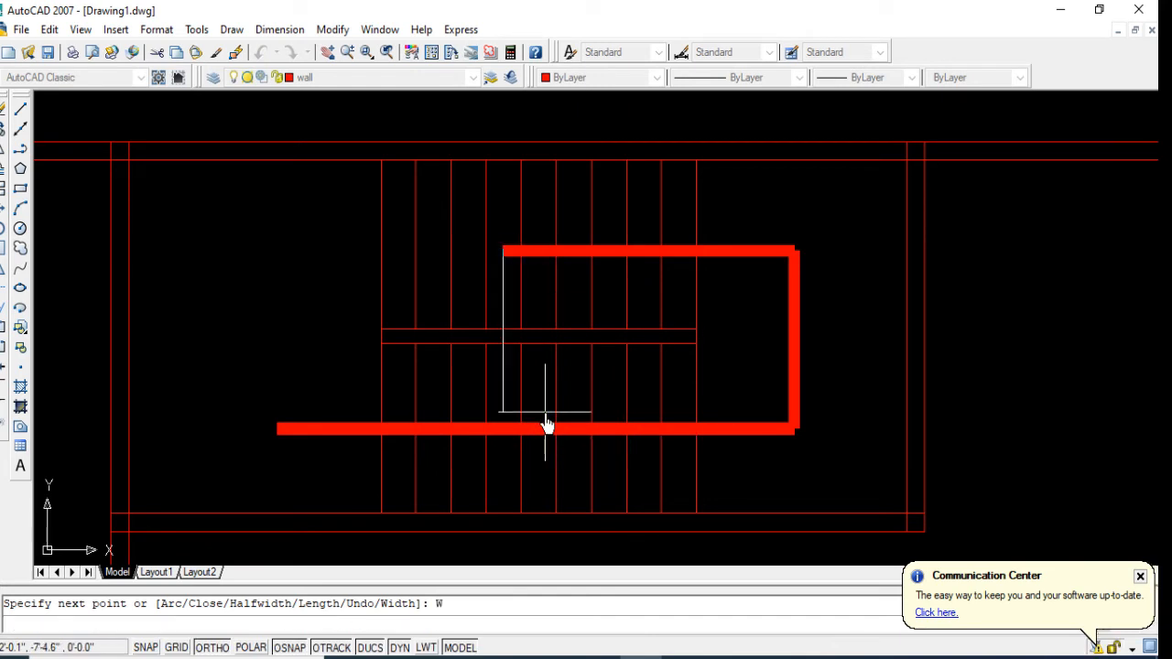
{"action": "type", "text": "8"}
{"action": "key", "text": "Return"}
{"action": "type", "text": "0"}
{"action": "key", "text": "Return"}
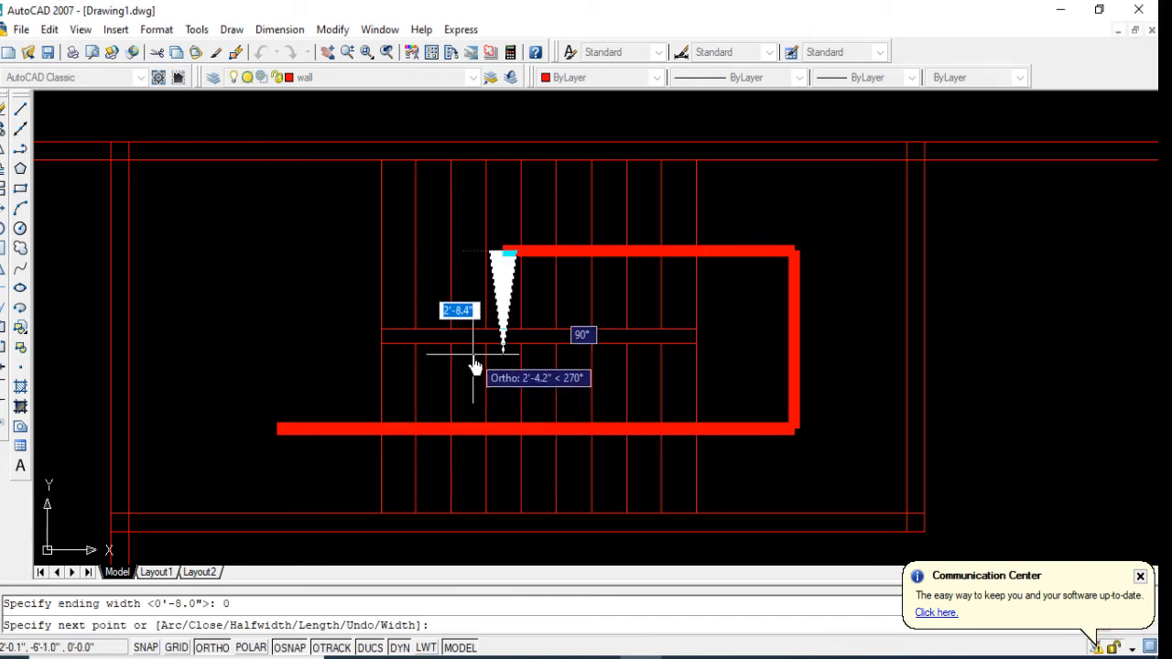
{"action": "left_click", "coordinate": [462, 249]}
{"action": "key", "text": "Return"}
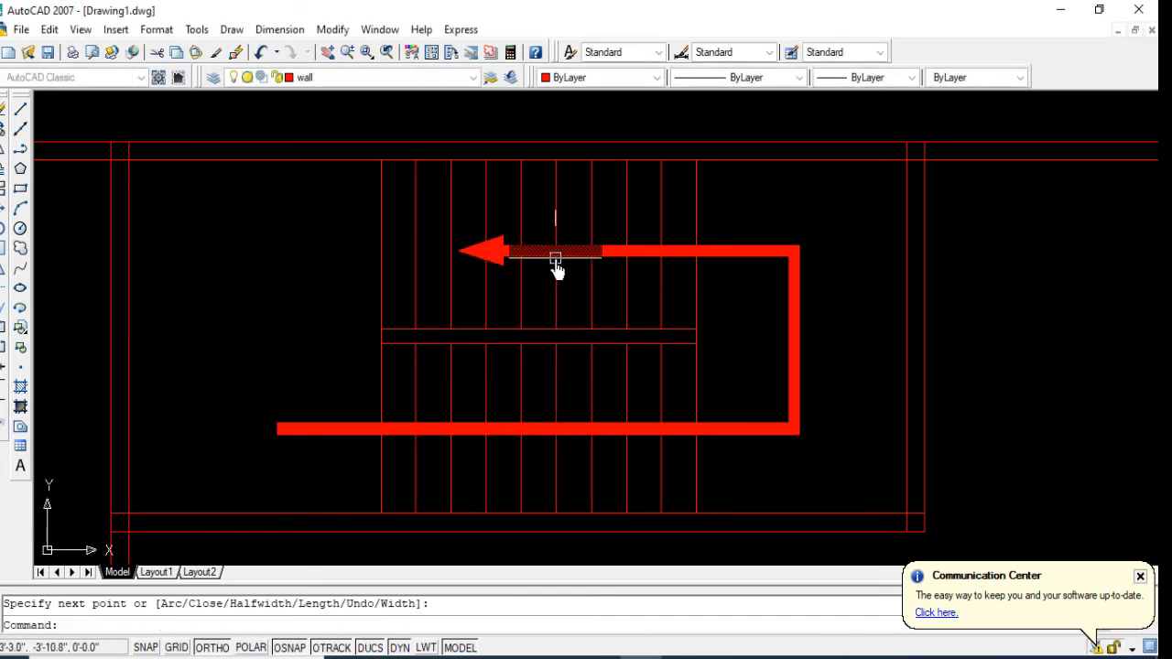
{"action": "scroll", "coordinate": [429, 294], "scroll_direction": "down", "scroll_amount": 2}
{"action": "scroll", "coordinate": [469, 353], "scroll_direction": "down", "scroll_amount": 2}
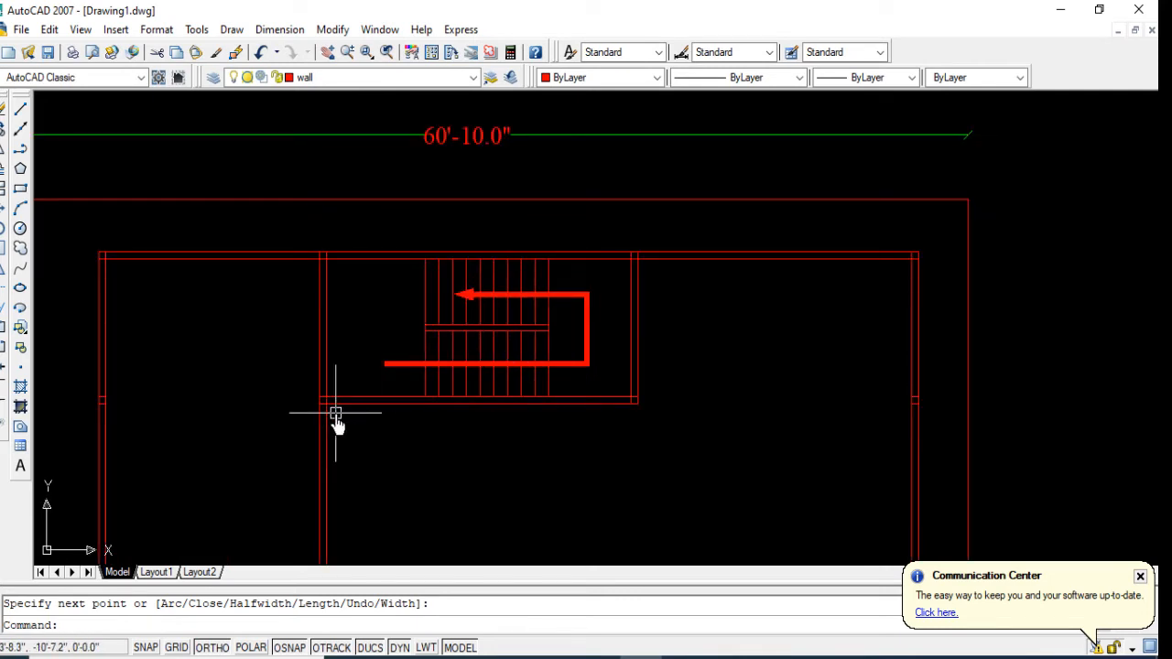
Step: Offset the right line of the vertical partition left of the stairs by 3'6" to the right
{"action": "type", "text": "o"}
{"action": "key", "text": "Return"}
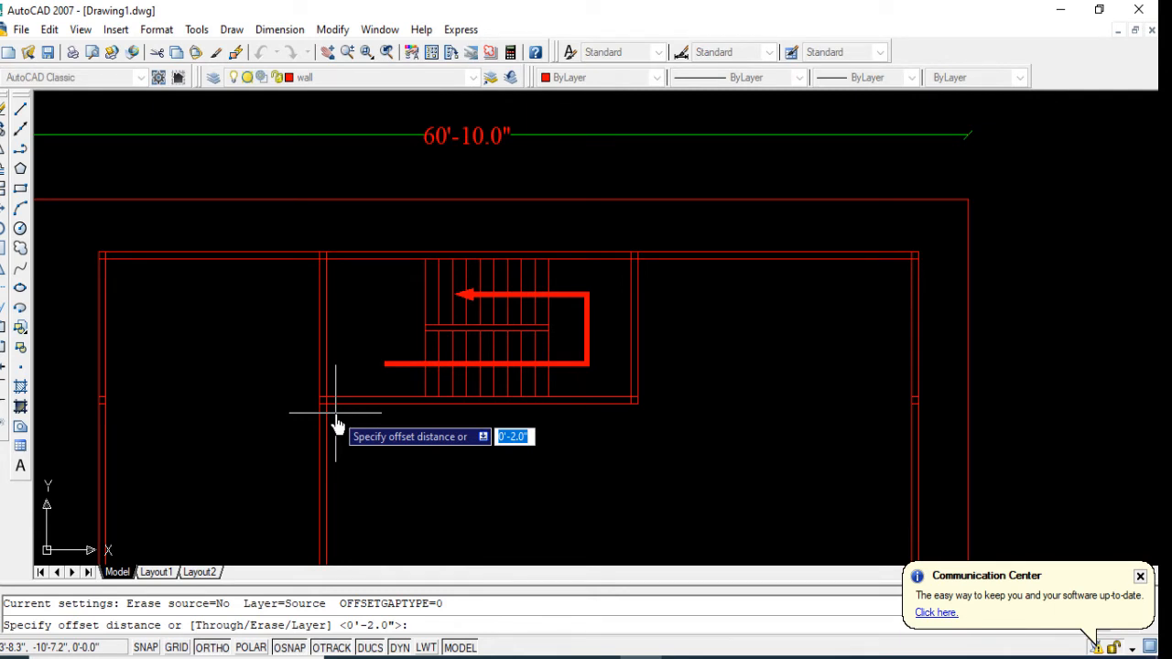
{"action": "type", "text": "3"}
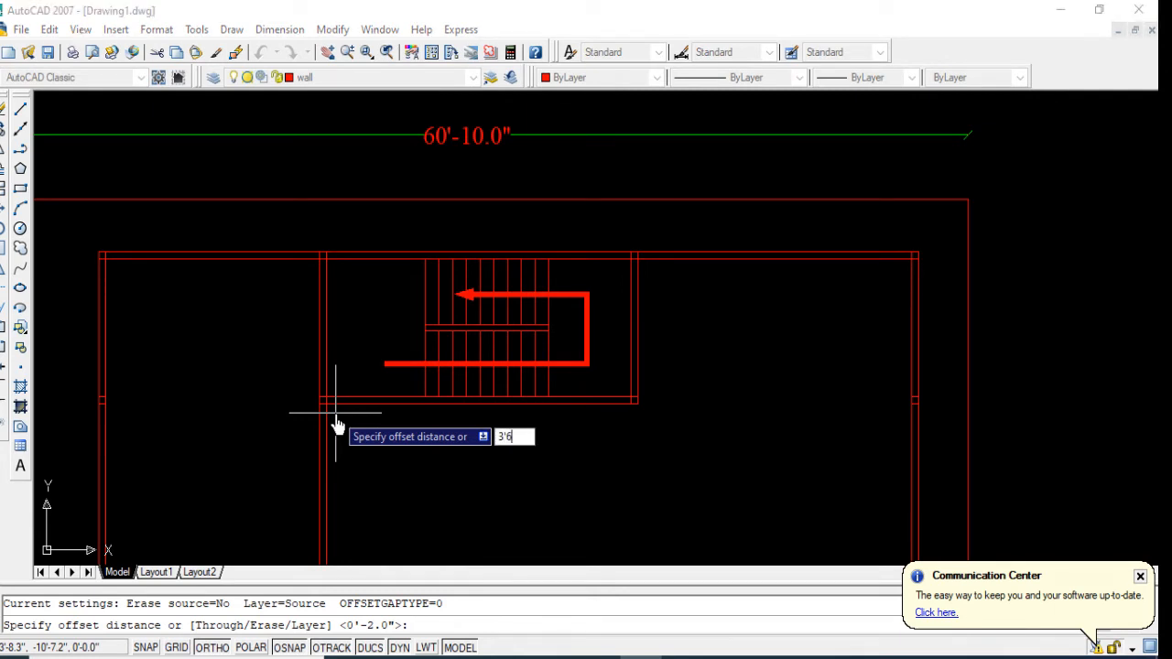
{"action": "type", "text": "'6"}
{"action": "key", "text": "Return"}
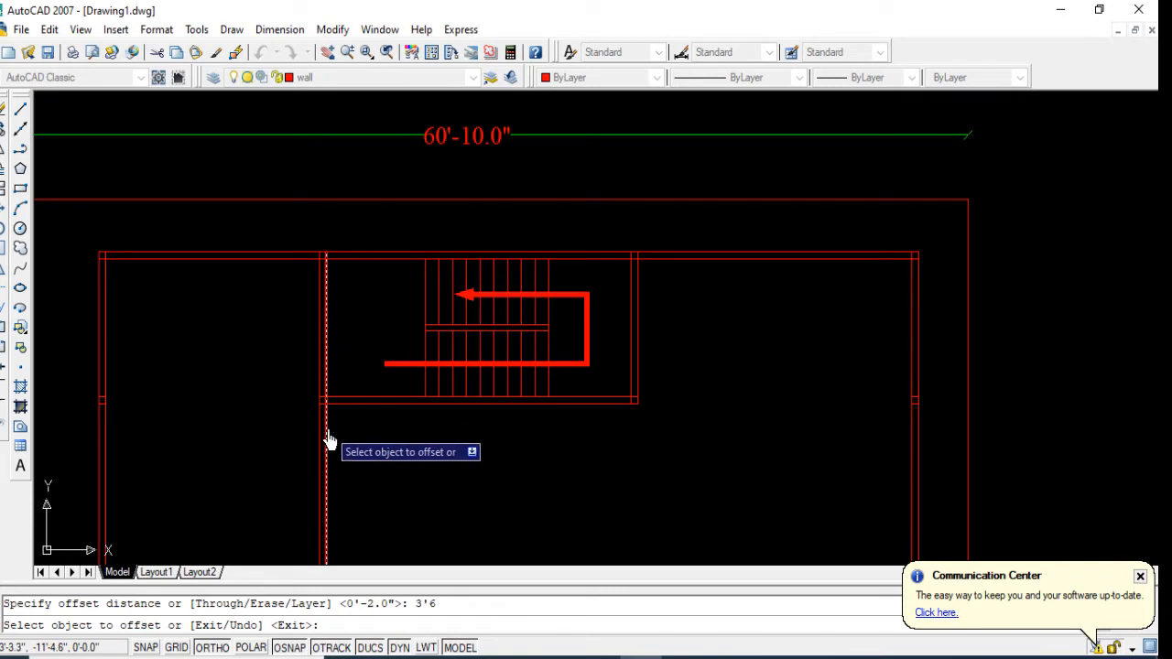
{"action": "left_click", "coordinate": [327, 441]}
{"action": "left_click", "coordinate": [445, 462]}
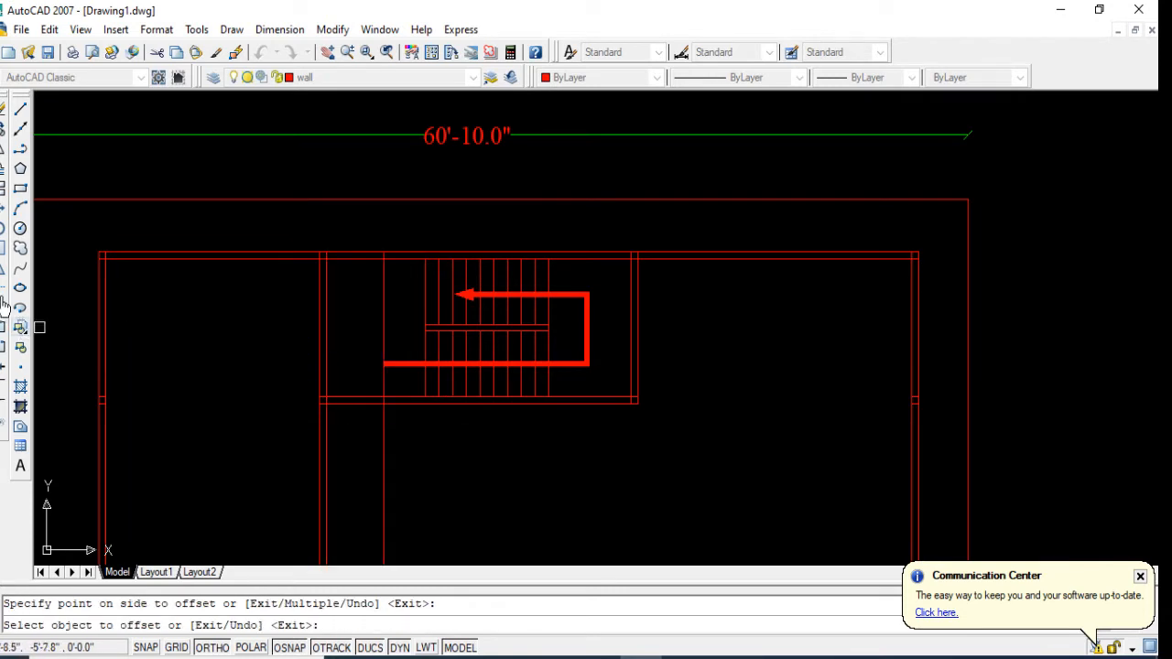
Step: Trim the wall below the stairs and the offset line to form an entry opening, and delete the two short leftovers inside the vertical partition
{"action": "left_click", "coordinate": [3, 305]}
{"action": "key", "text": "Return"}
{"action": "left_click", "coordinate": [331, 373]}
{"action": "left_click", "coordinate": [361, 446]}
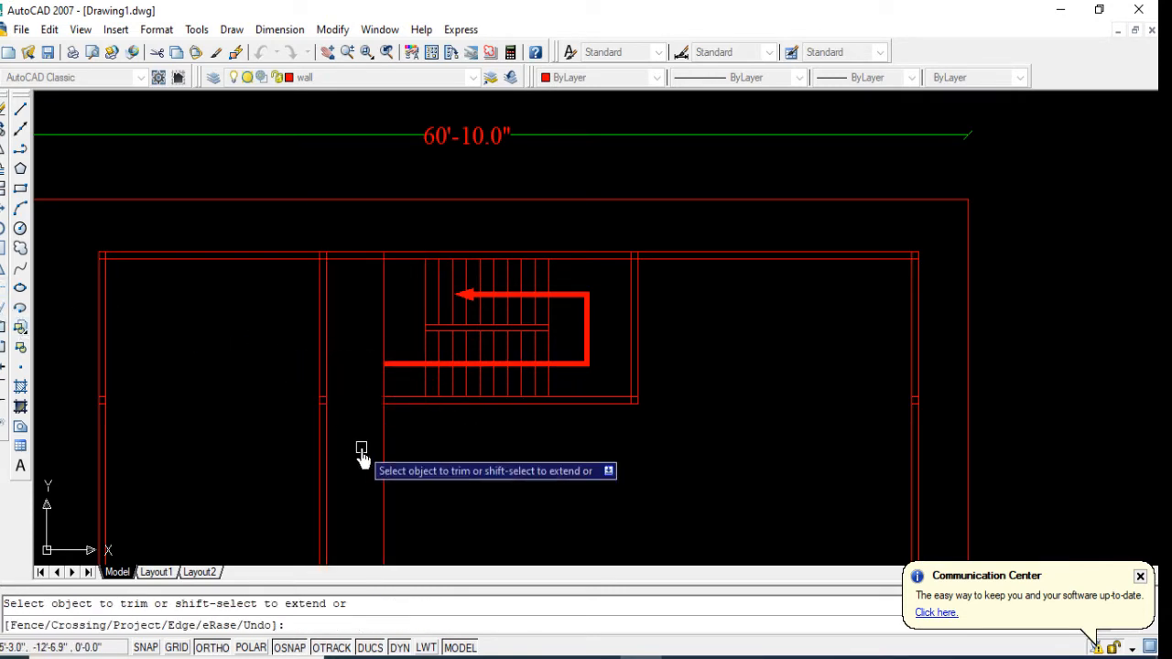
{"action": "left_click", "coordinate": [383, 456]}
{"action": "left_click", "coordinate": [386, 381]}
{"action": "key", "text": "Return"}
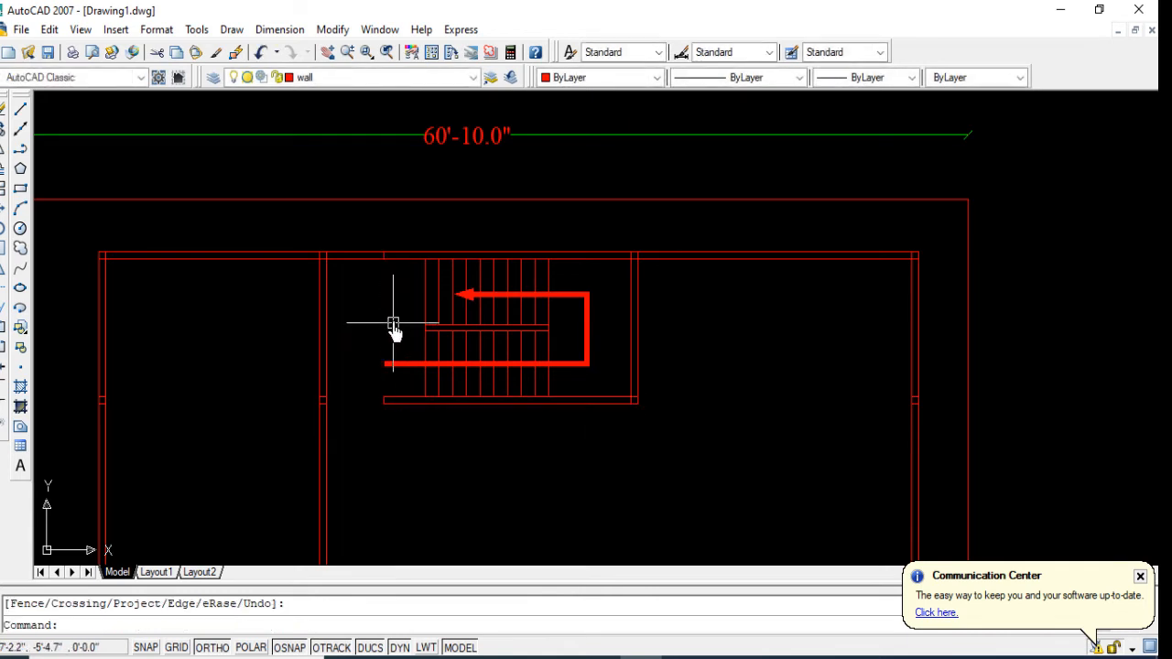
{"action": "left_click", "coordinate": [327, 431]}
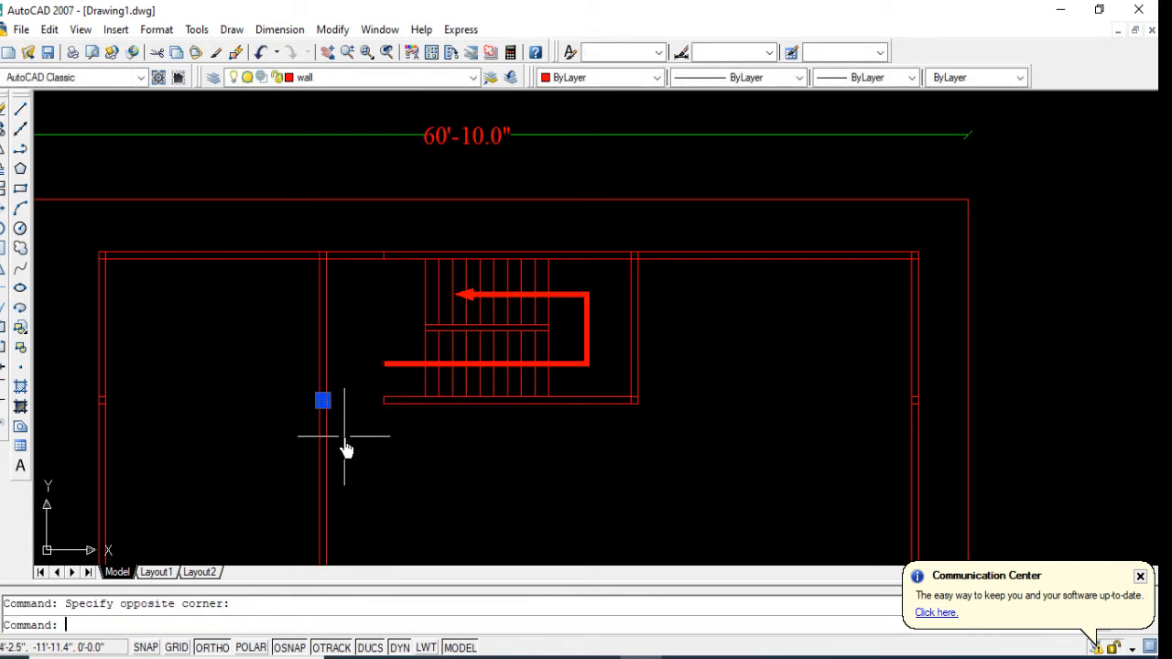
{"action": "key", "text": "Delete"}
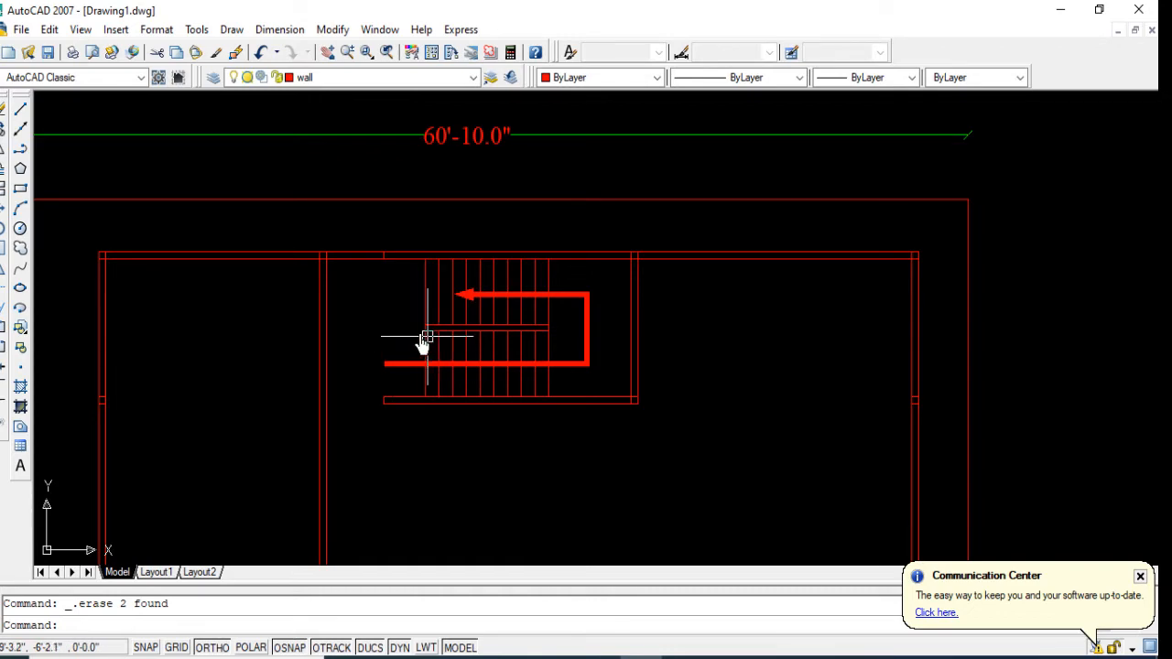
Step: Rename the layer listed below furniture as stair and set its color to index 40
{"action": "left_click", "coordinate": [212, 79]}
{"action": "left_click", "coordinate": [400, 263]}
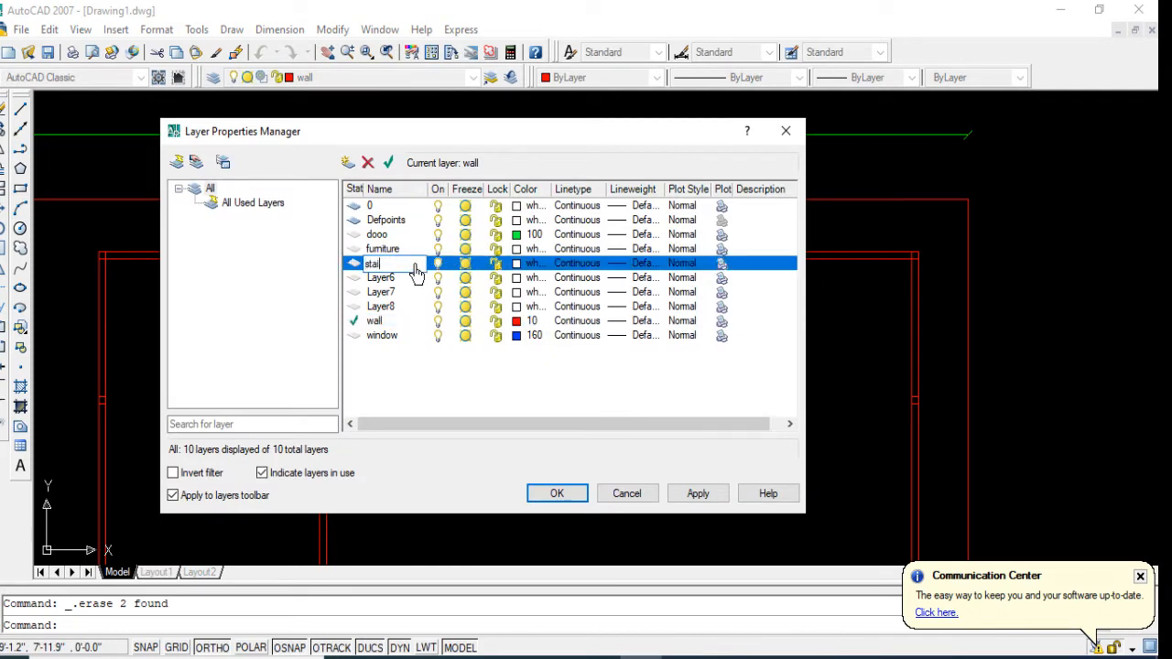
{"action": "left_click", "coordinate": [513, 267]}
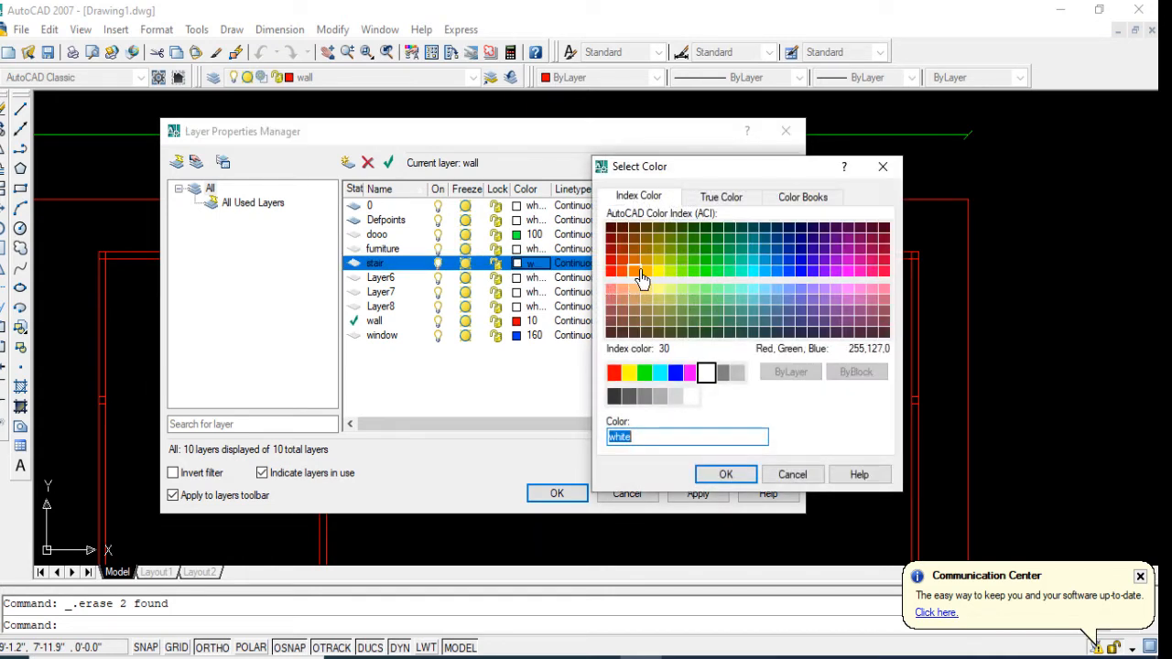
{"action": "double_click", "coordinate": [646, 278]}
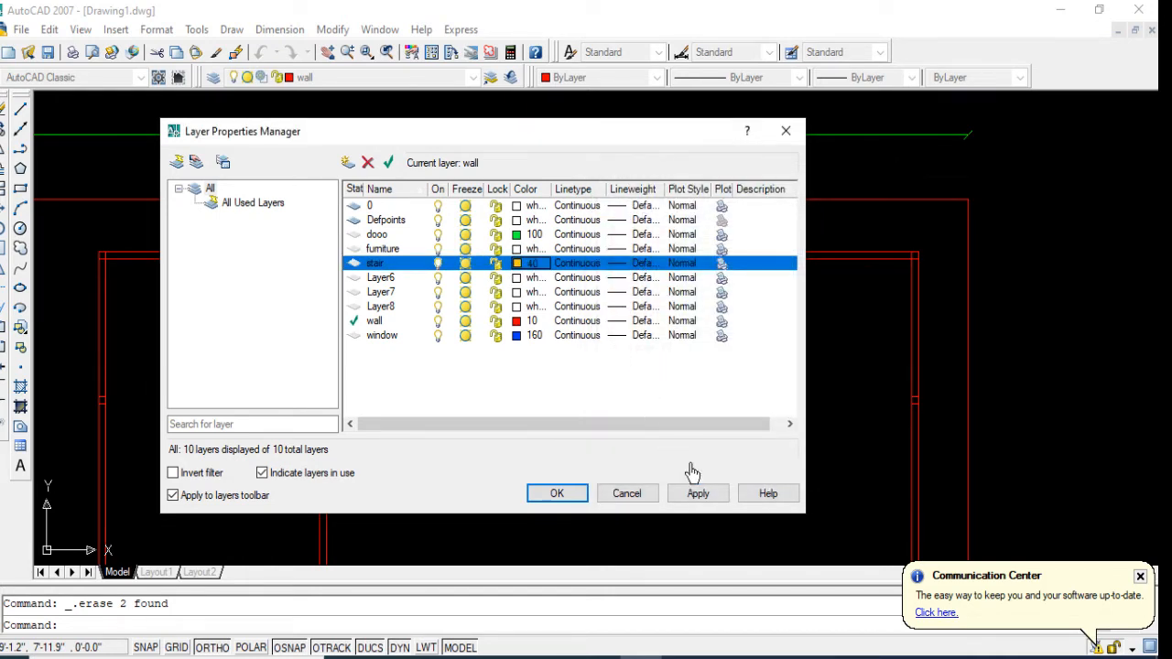
{"action": "left_click", "coordinate": [700, 500]}
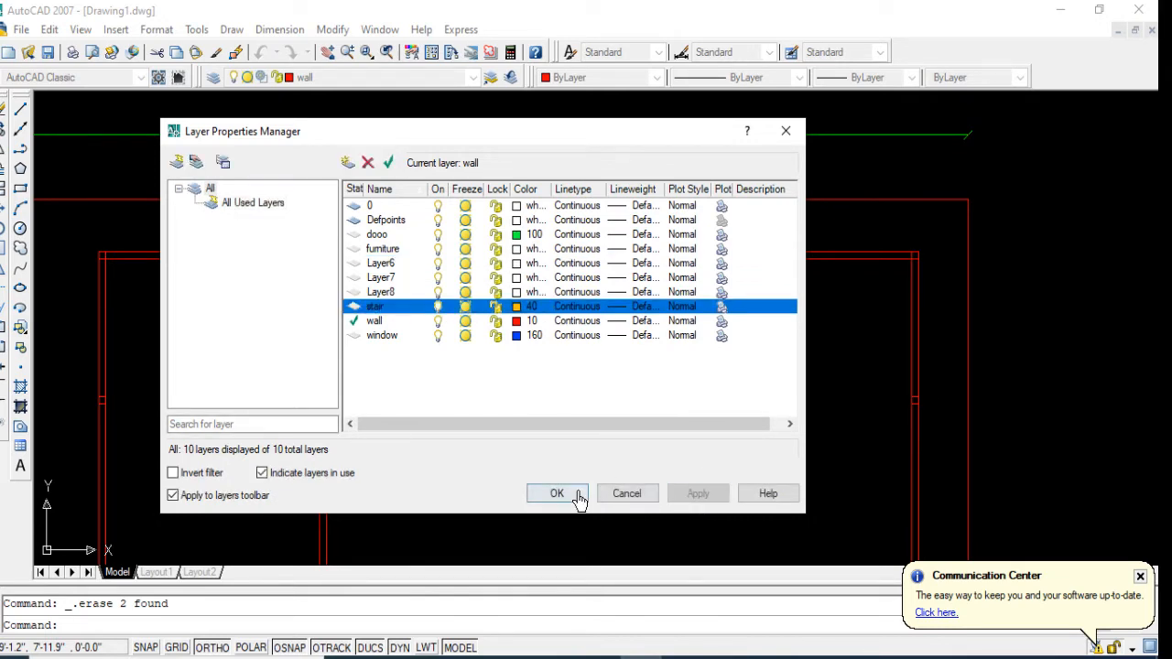
{"action": "left_click", "coordinate": [558, 494]}
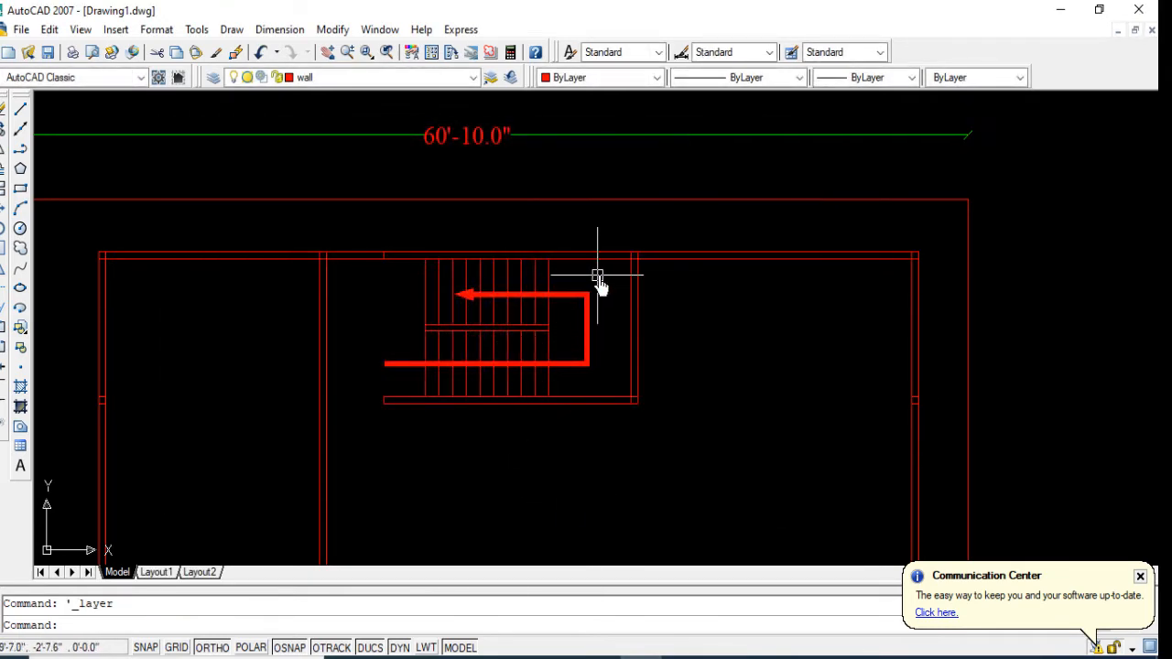
Step: Move all the stair lines and the direction arrow to the stair layer
{"action": "left_click", "coordinate": [598, 275]}
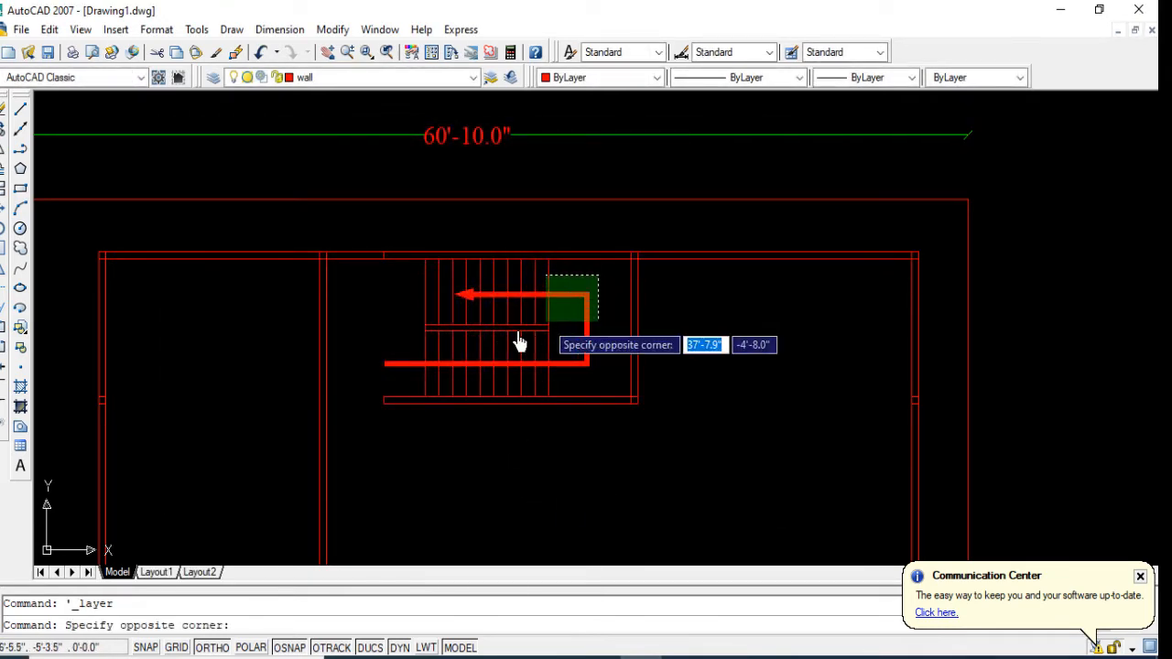
{"action": "left_click", "coordinate": [378, 384]}
{"action": "left_click", "coordinate": [371, 79]}
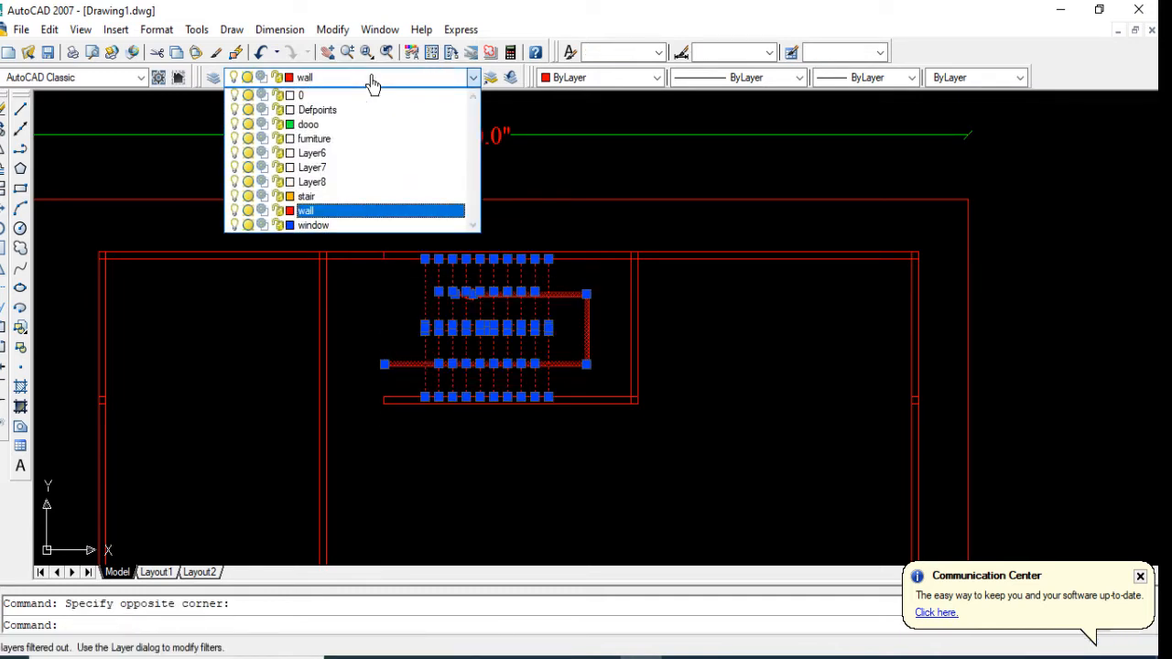
{"action": "left_click", "coordinate": [396, 197]}
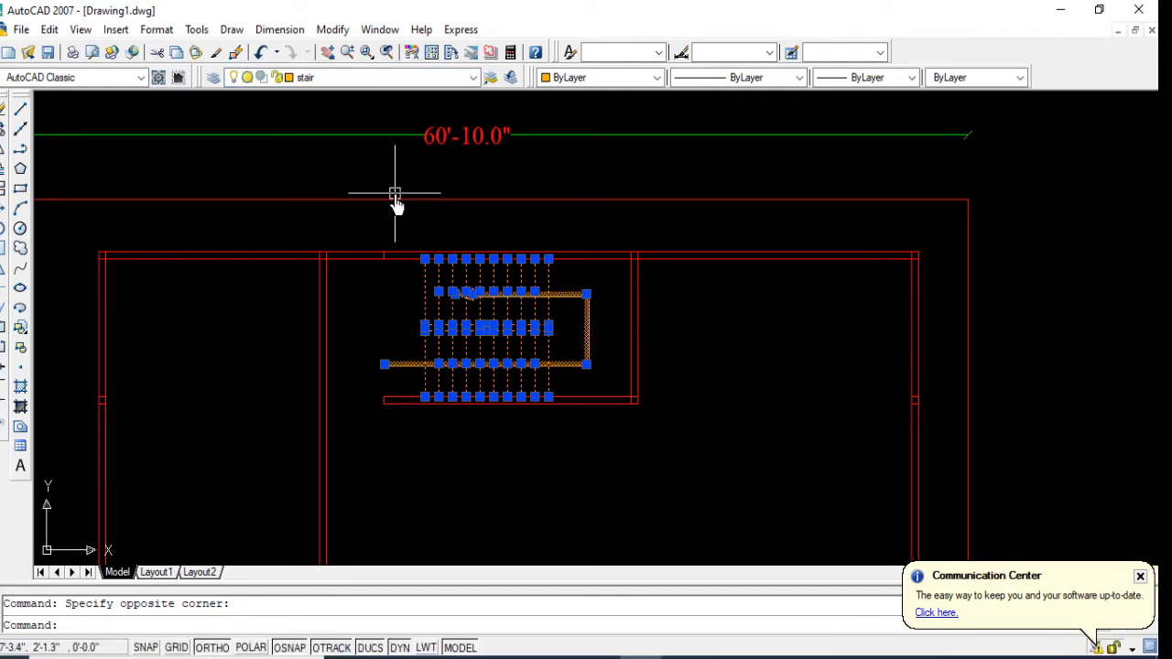
{"action": "key", "text": "Escape"}
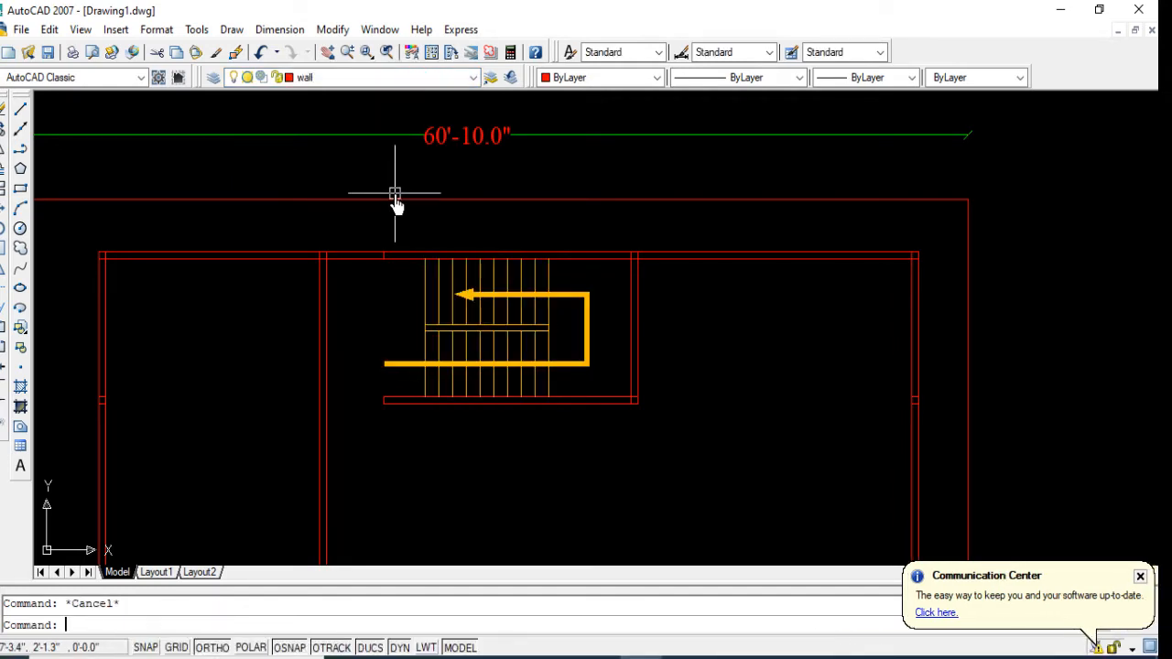
Step: Delete the short leftover vertical line inside the upper wall, just left of the stairs
{"action": "left_click", "coordinate": [359, 241]}
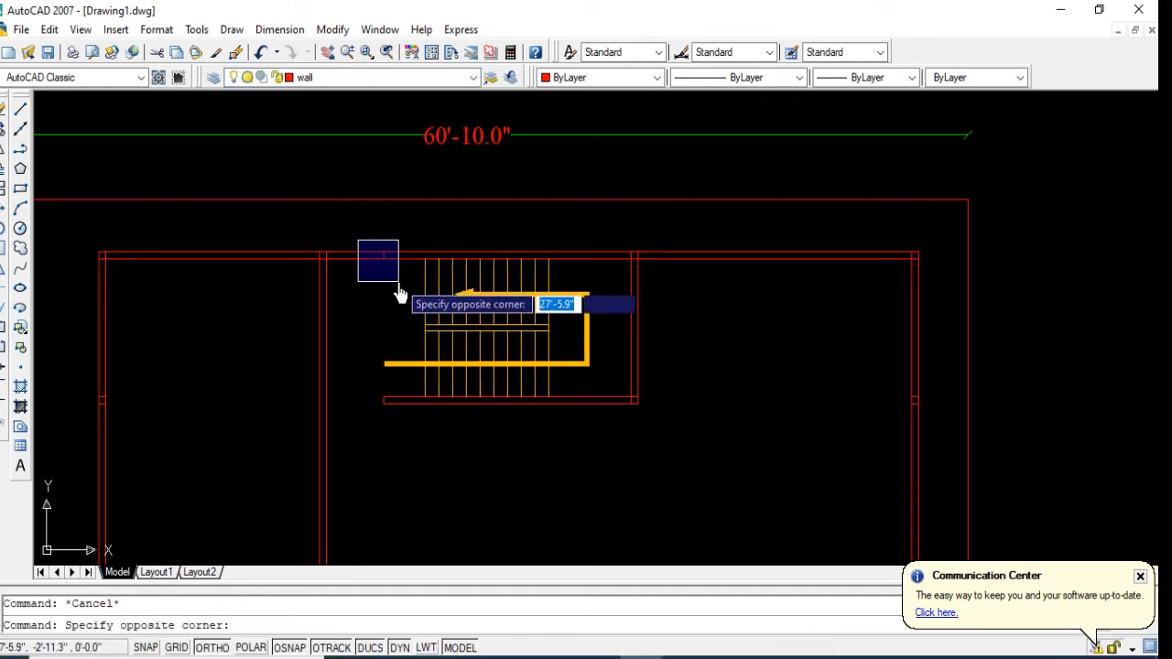
{"action": "left_click", "coordinate": [398, 282]}
{"action": "key", "text": "Delete"}
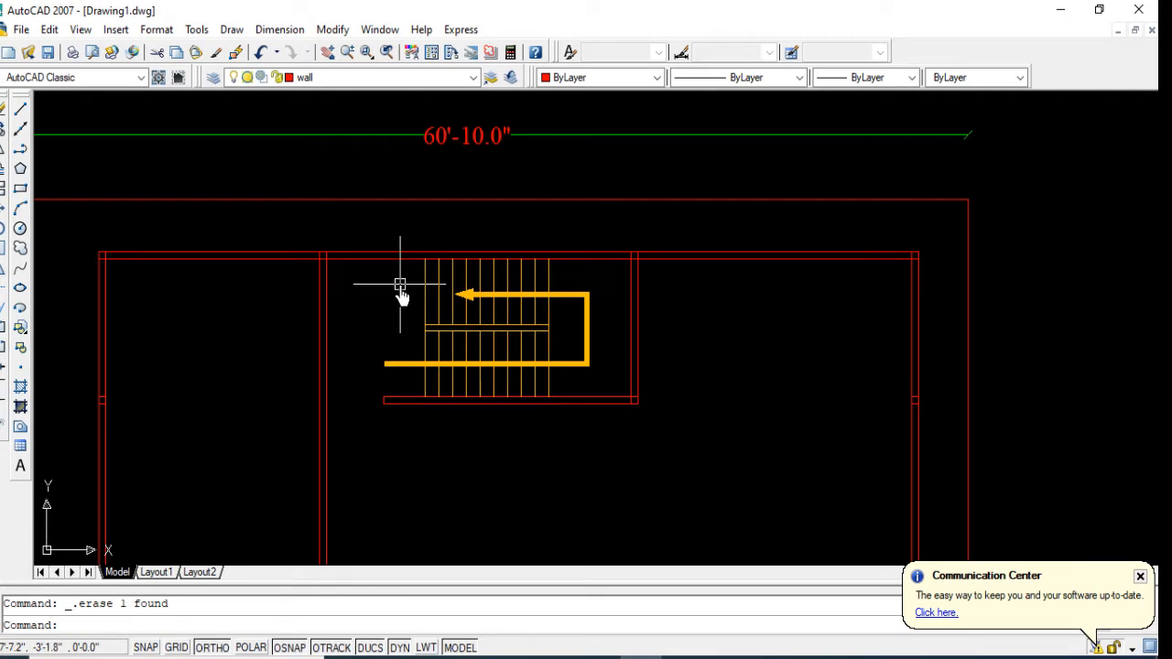
Step: Trim the overlapping wall lines where the vertical partition beside the stairs meets the upper wall, leaving an open junction
{"action": "scroll", "coordinate": [458, 296], "scroll_direction": "down", "scroll_amount": 2}
{"action": "scroll", "coordinate": [515, 316], "scroll_direction": "down", "scroll_amount": 2}
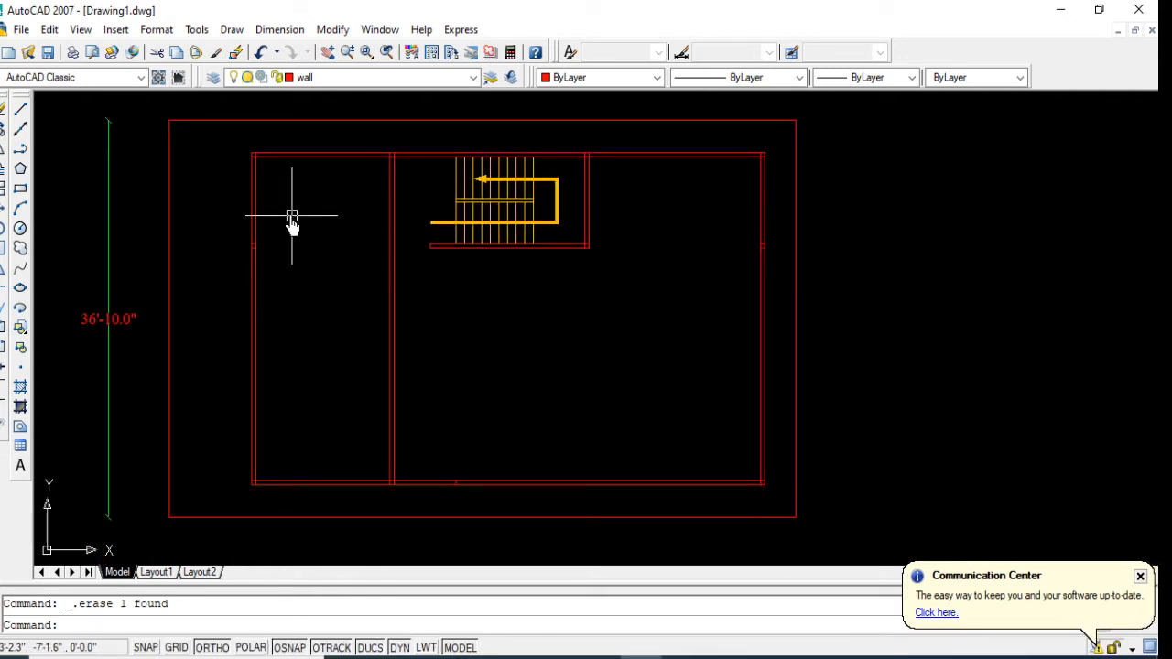
{"action": "scroll", "coordinate": [275, 201], "scroll_direction": "up", "scroll_amount": 1}
{"action": "left_click", "coordinate": [5, 293]}
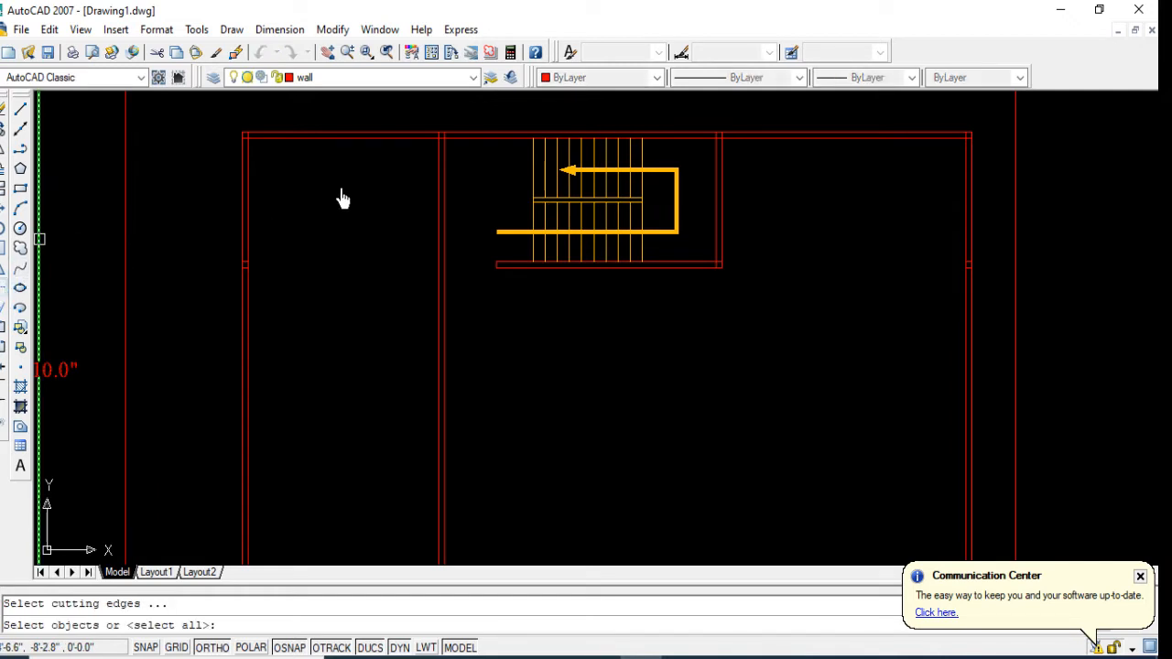
{"action": "key", "text": "Return"}
{"action": "scroll", "coordinate": [444, 139], "scroll_direction": "up", "scroll_amount": 5}
{"action": "scroll", "coordinate": [436, 138], "scroll_direction": "up", "scroll_amount": 1}
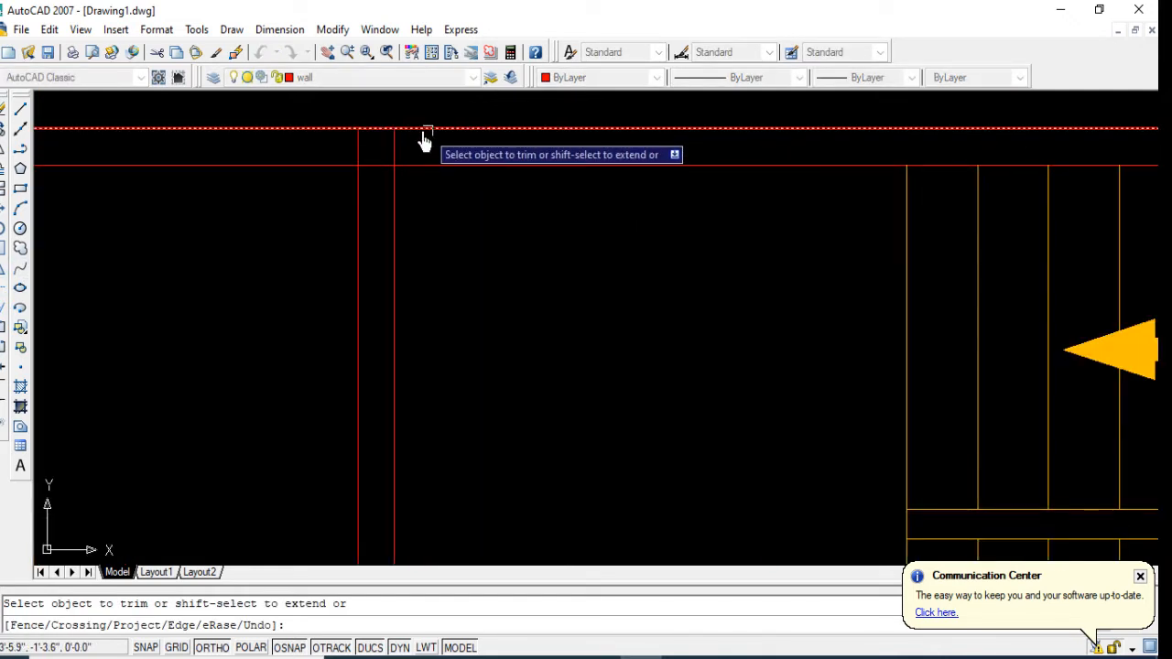
{"action": "left_click", "coordinate": [412, 143]}
{"action": "left_click", "coordinate": [357, 153]}
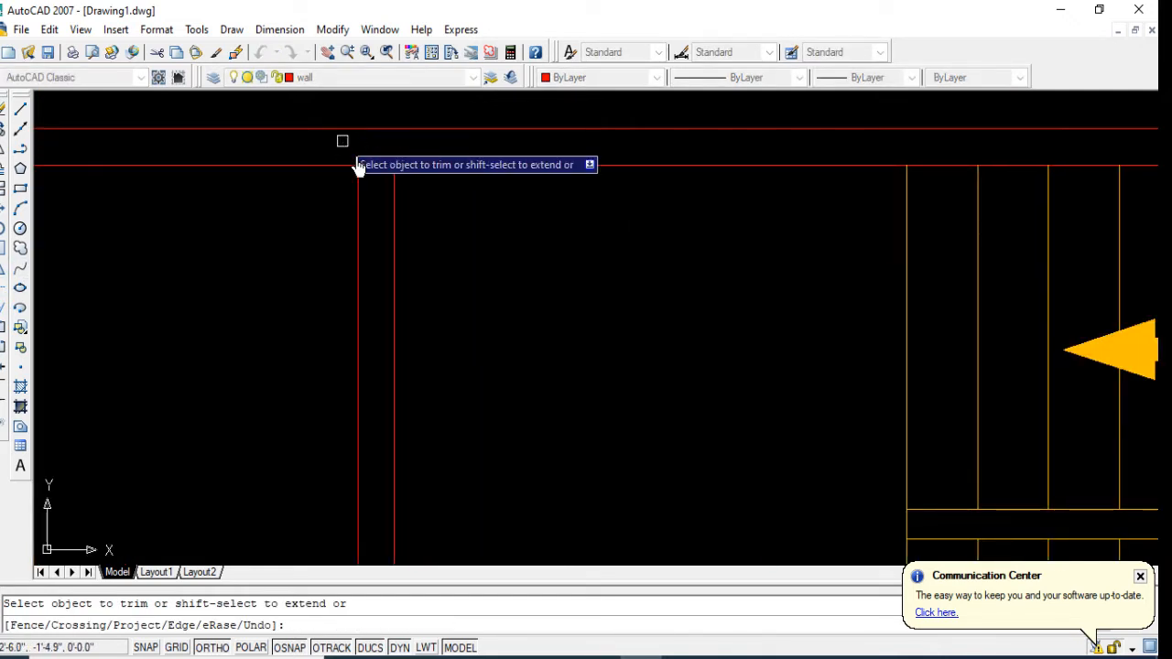
{"action": "left_click", "coordinate": [380, 176]}
{"action": "left_click", "coordinate": [362, 164]}
{"action": "scroll", "coordinate": [362, 169], "scroll_direction": "down", "scroll_amount": 4}
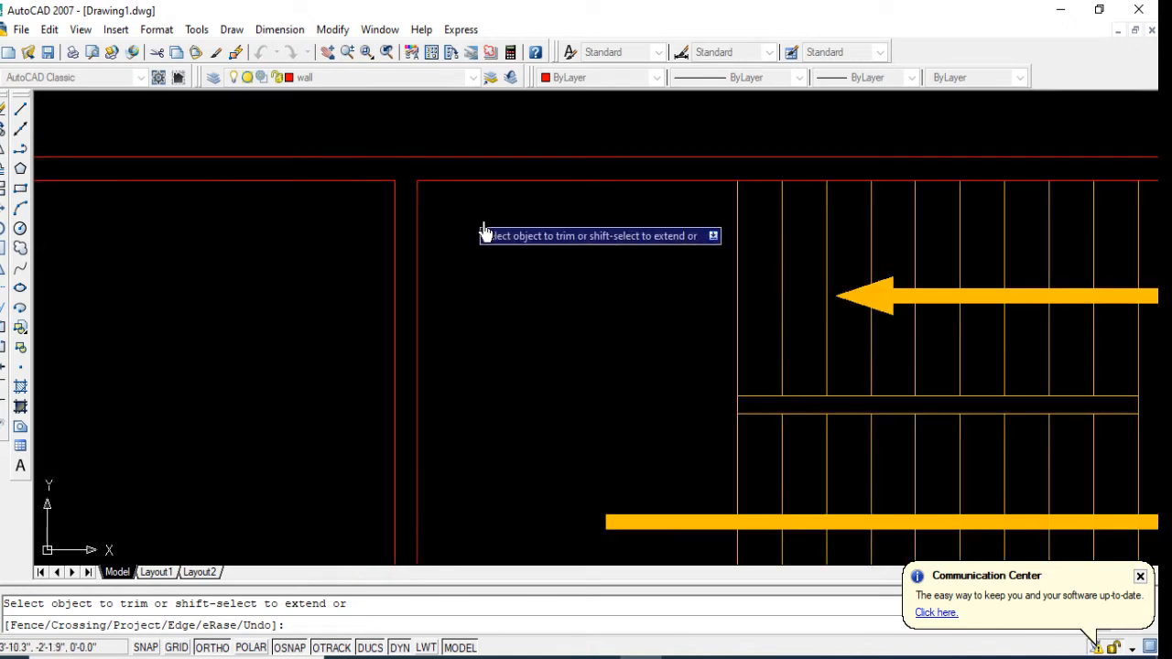
{"action": "scroll", "coordinate": [204, 206], "scroll_direction": "up", "scroll_amount": 4}
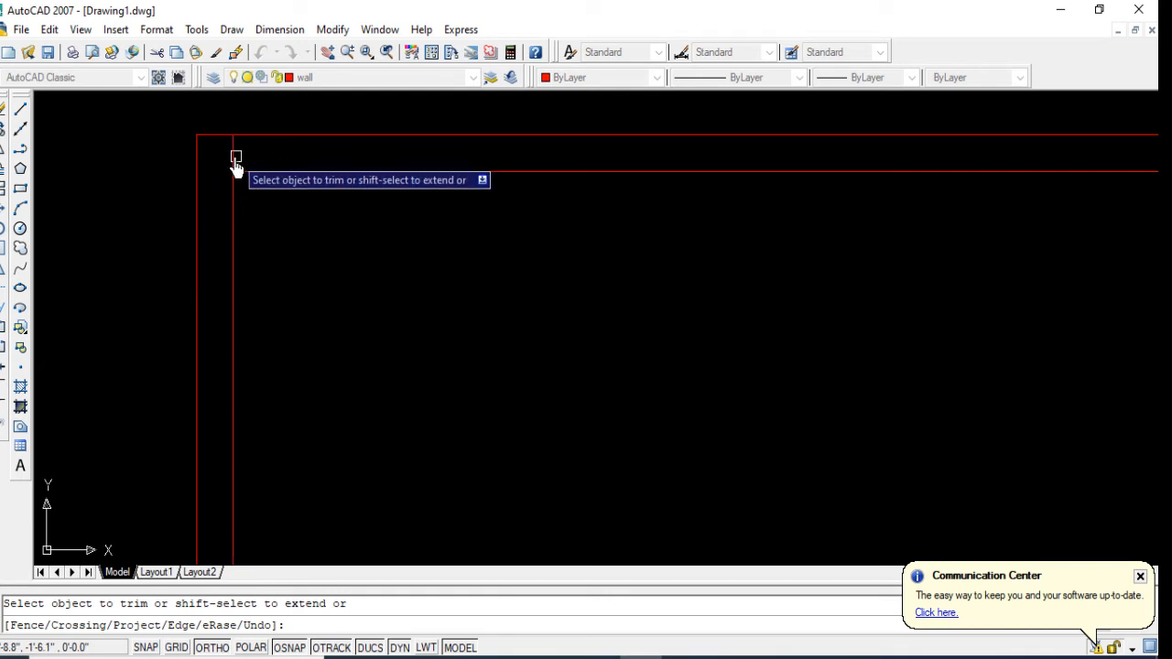
{"action": "scroll", "coordinate": [274, 151], "scroll_direction": "down", "scroll_amount": 5}
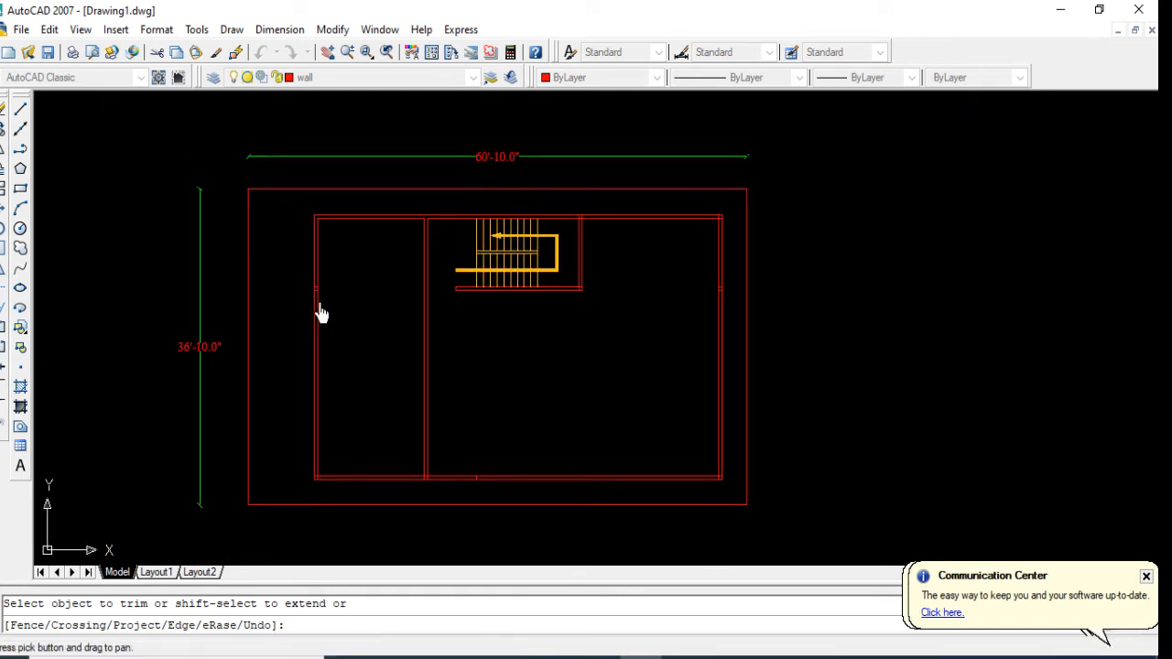
{"action": "scroll", "coordinate": [340, 325], "scroll_direction": "up", "scroll_amount": 1}
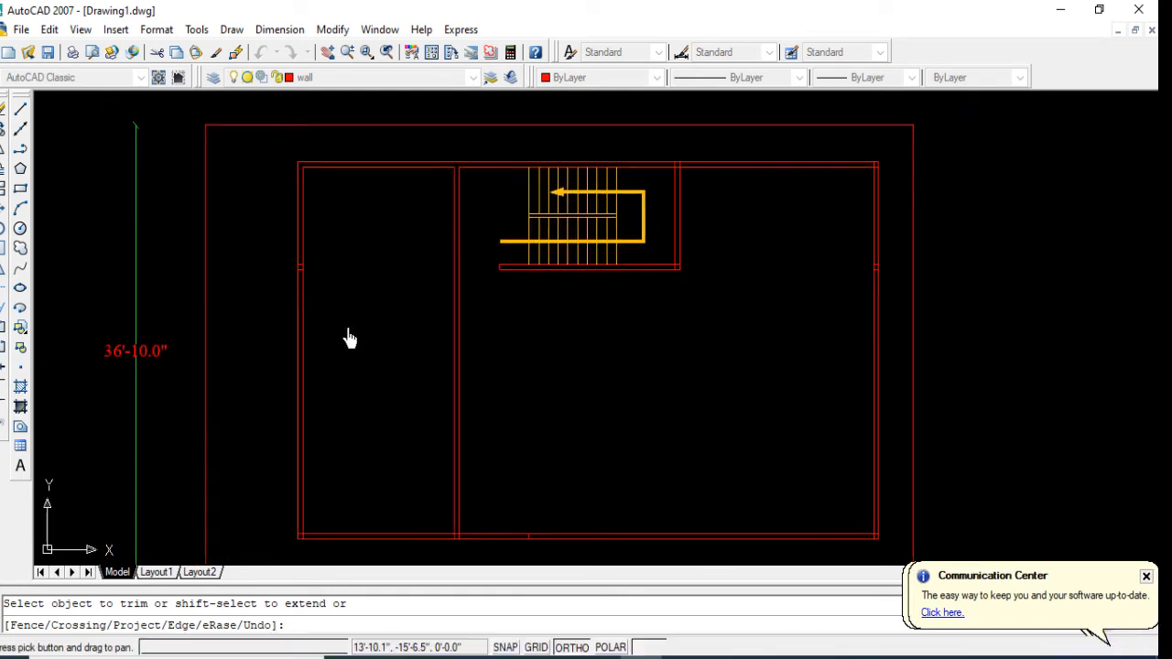
{"action": "key", "text": "Return"}
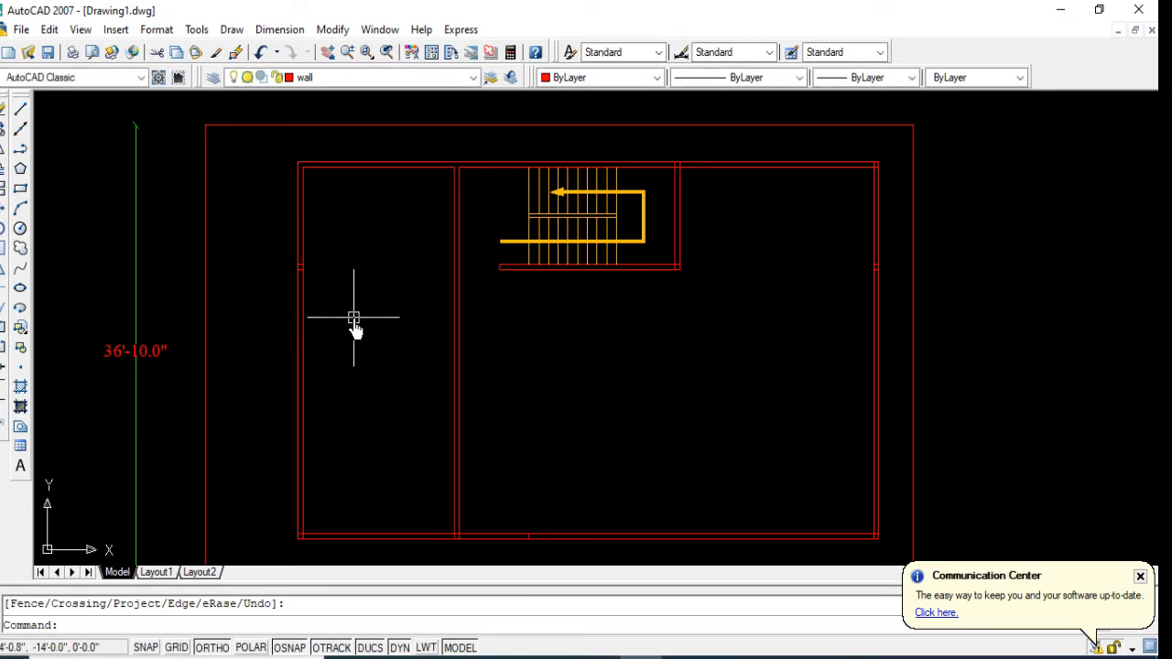
Step: Offset the upper wall's inner line 12' downward across the room west of the vertical partition
{"action": "type", "text": "o"}
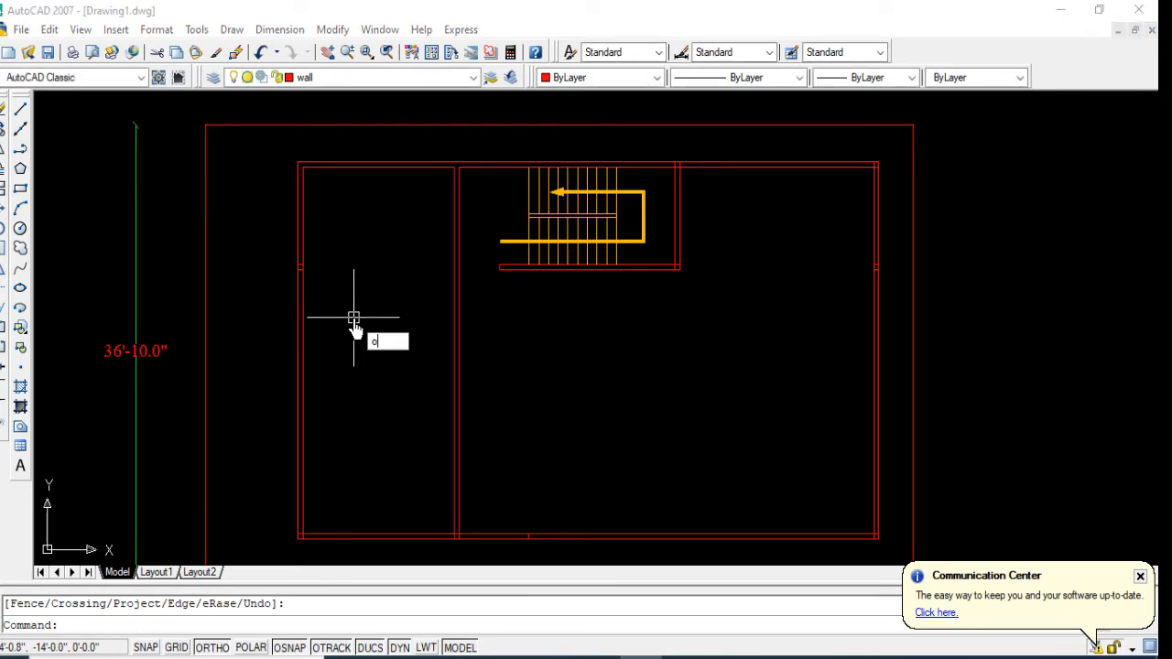
{"action": "key", "text": "Return"}
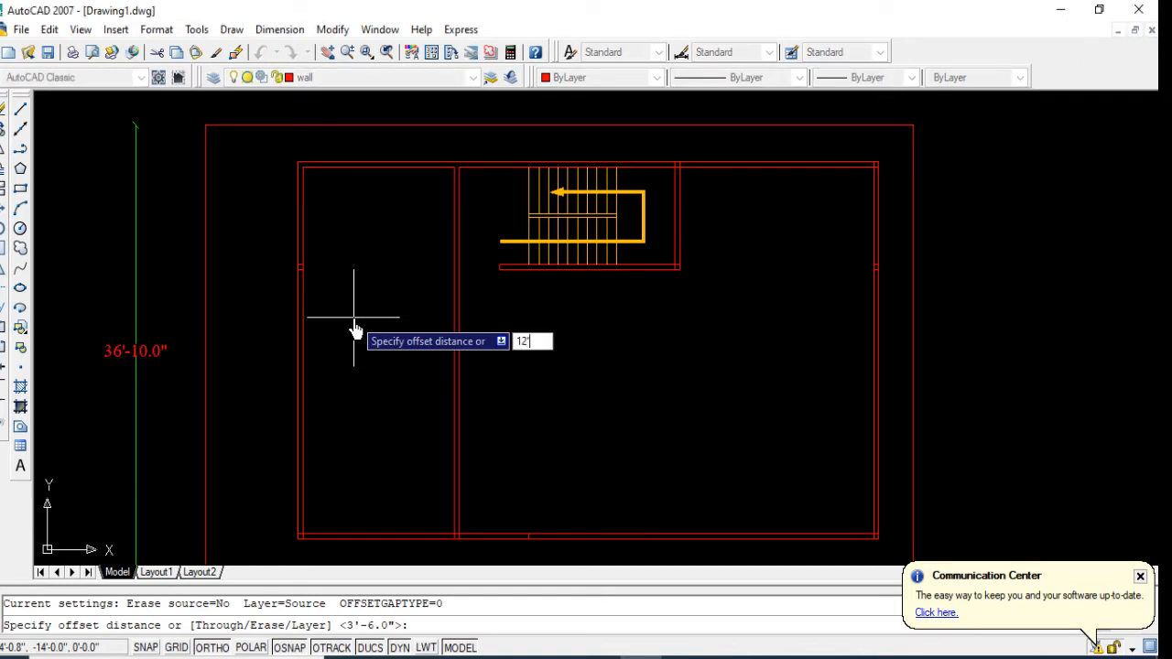
{"action": "key", "text": "Return"}
{"action": "left_click", "coordinate": [371, 172]}
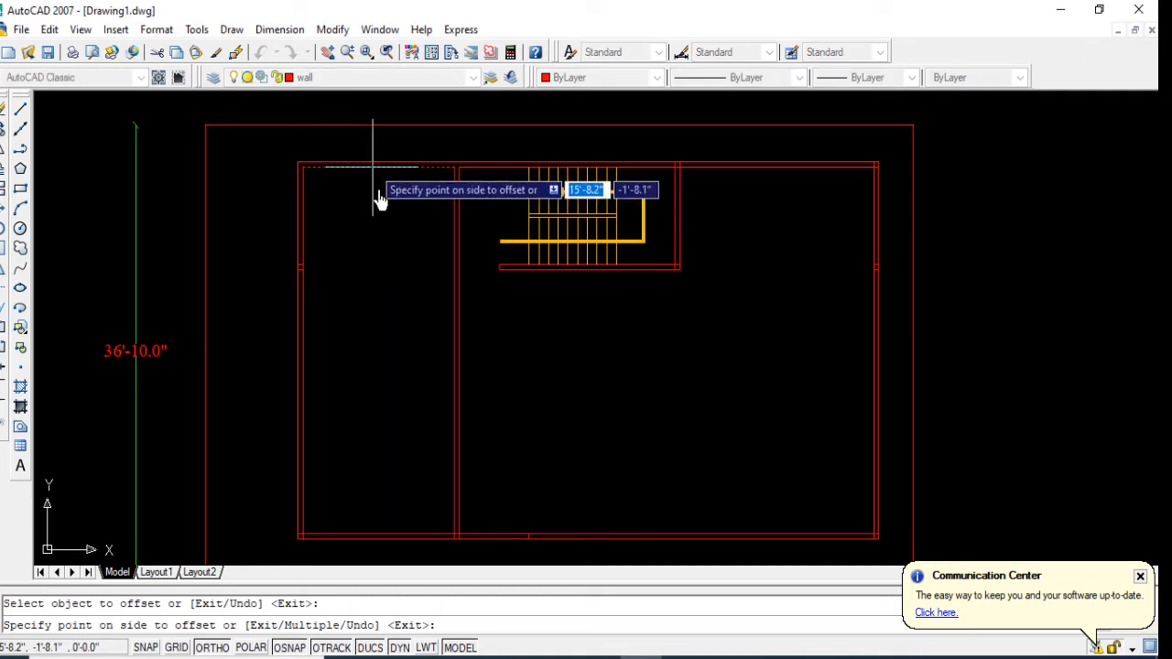
{"action": "left_click", "coordinate": [395, 316]}
{"action": "key", "text": "Return"}
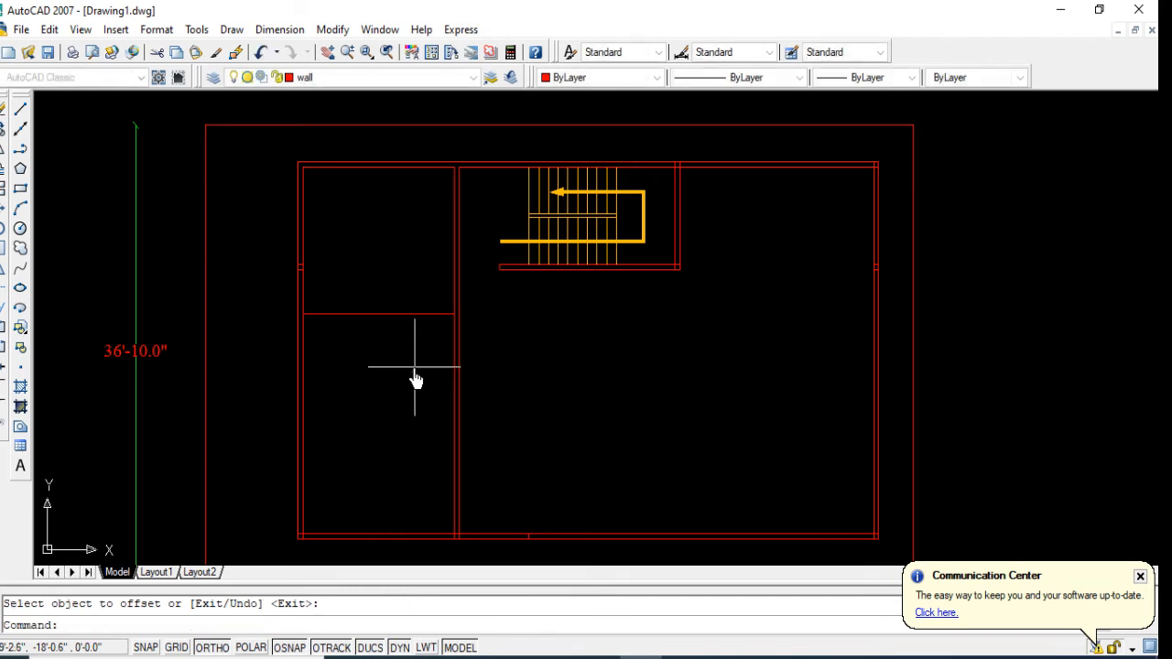
Step: Offset the new horizontal partition line 5" downward to give the partition its wall thickness
{"action": "key", "text": "Return"}
{"action": "type", "text": "5"}
{"action": "key", "text": "Return"}
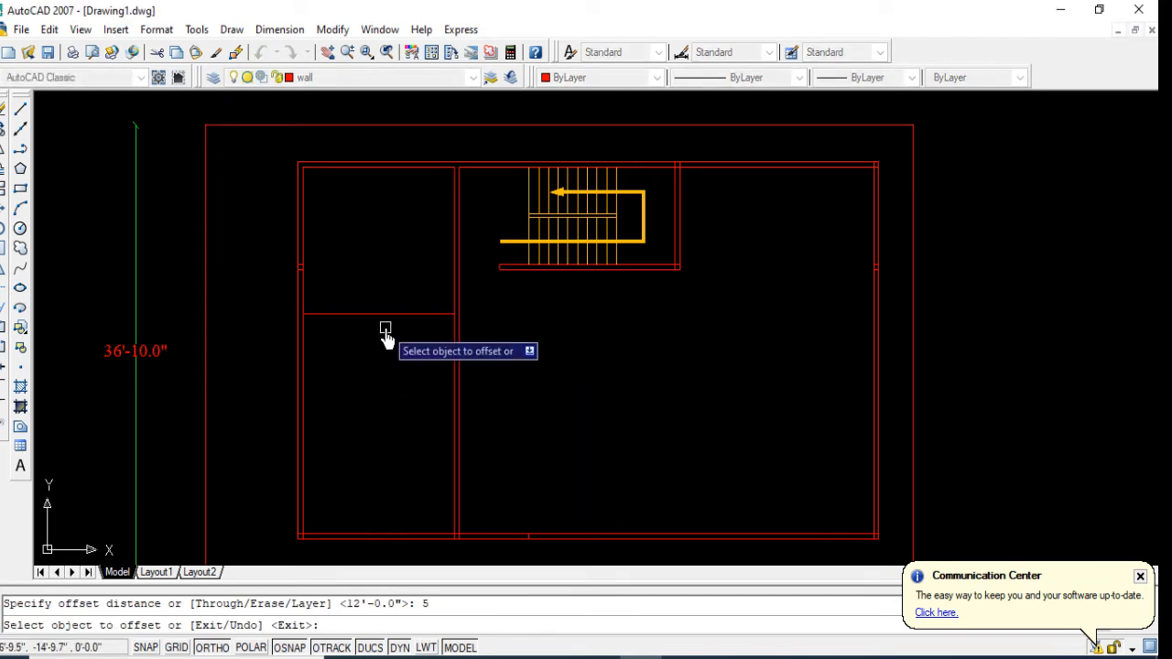
{"action": "left_click", "coordinate": [388, 316]}
{"action": "left_click", "coordinate": [404, 375]}
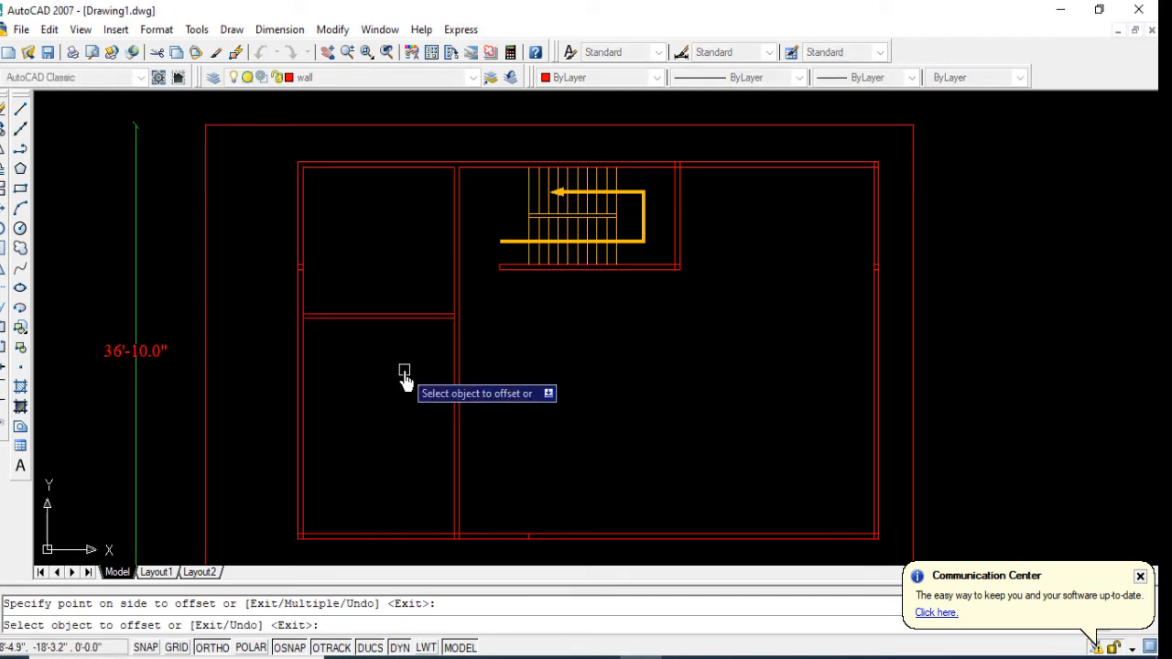
{"action": "key", "text": "Return"}
{"action": "key", "text": "Return"}
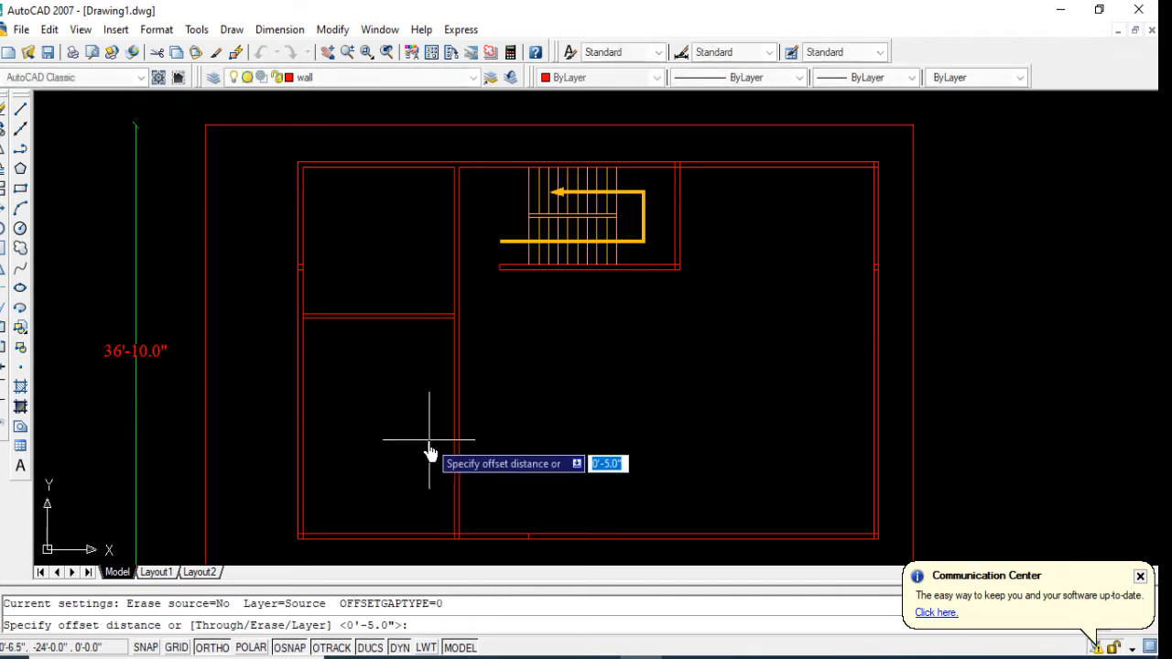
Step: Offset the lower wall's inner line 12' upward into the plan
{"action": "type", "text": "1"}
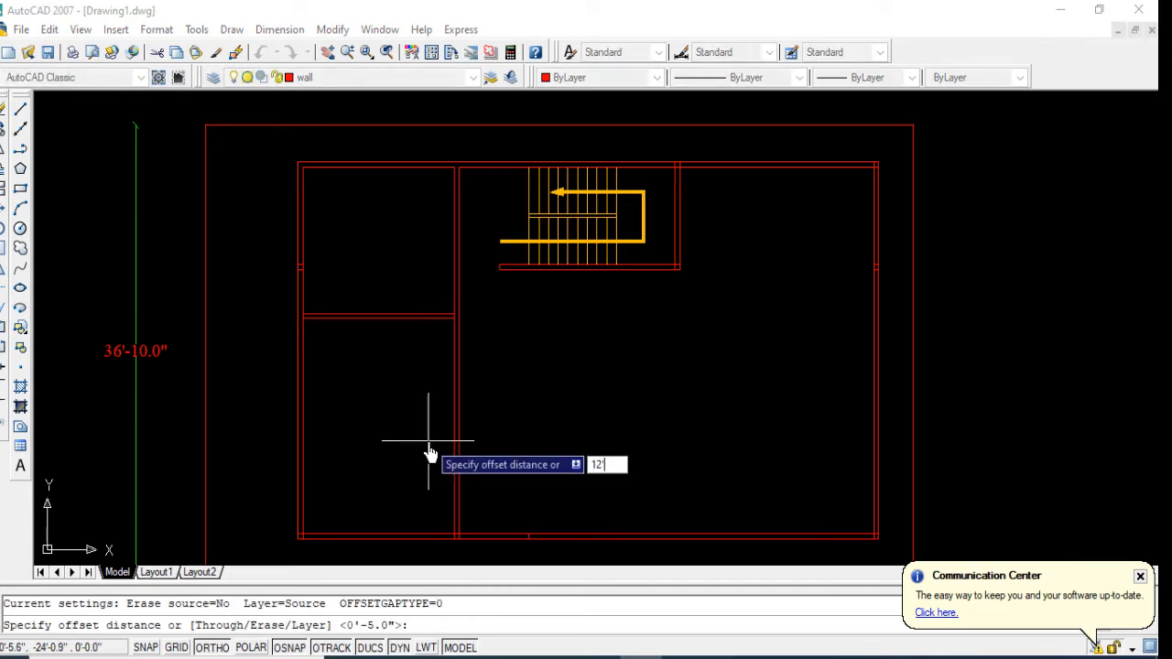
{"action": "type", "text": "2'"}
{"action": "key", "text": "Return"}
{"action": "left_click", "coordinate": [407, 537]}
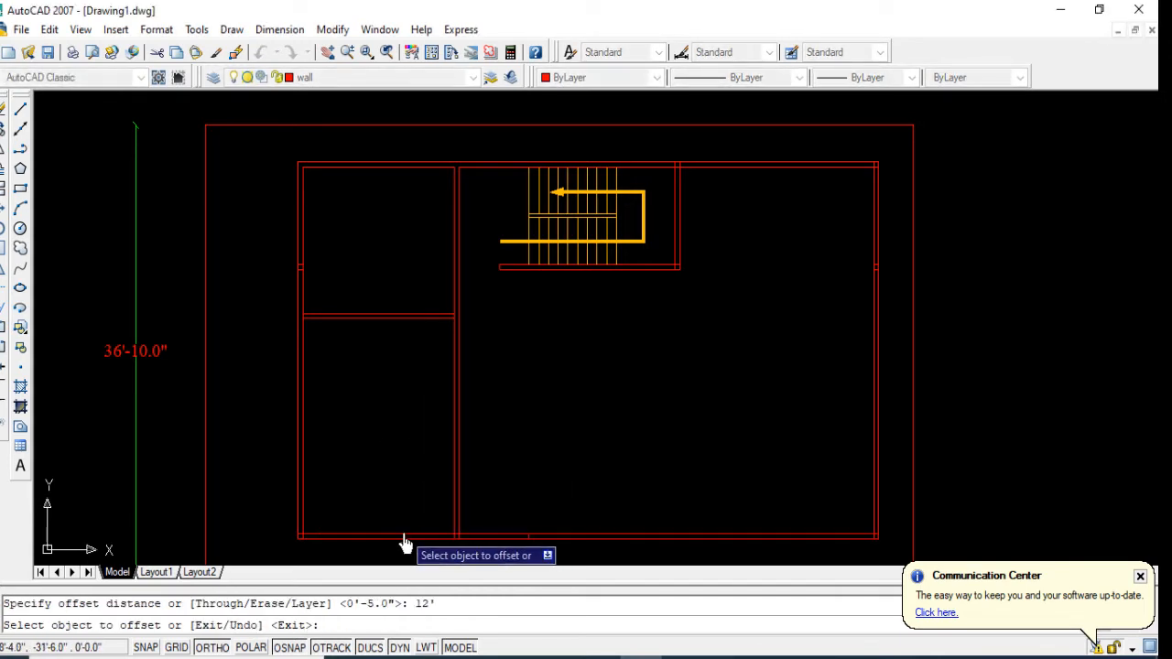
{"action": "left_click", "coordinate": [416, 423]}
{"action": "key", "text": "Return"}
{"action": "key", "text": "Return"}
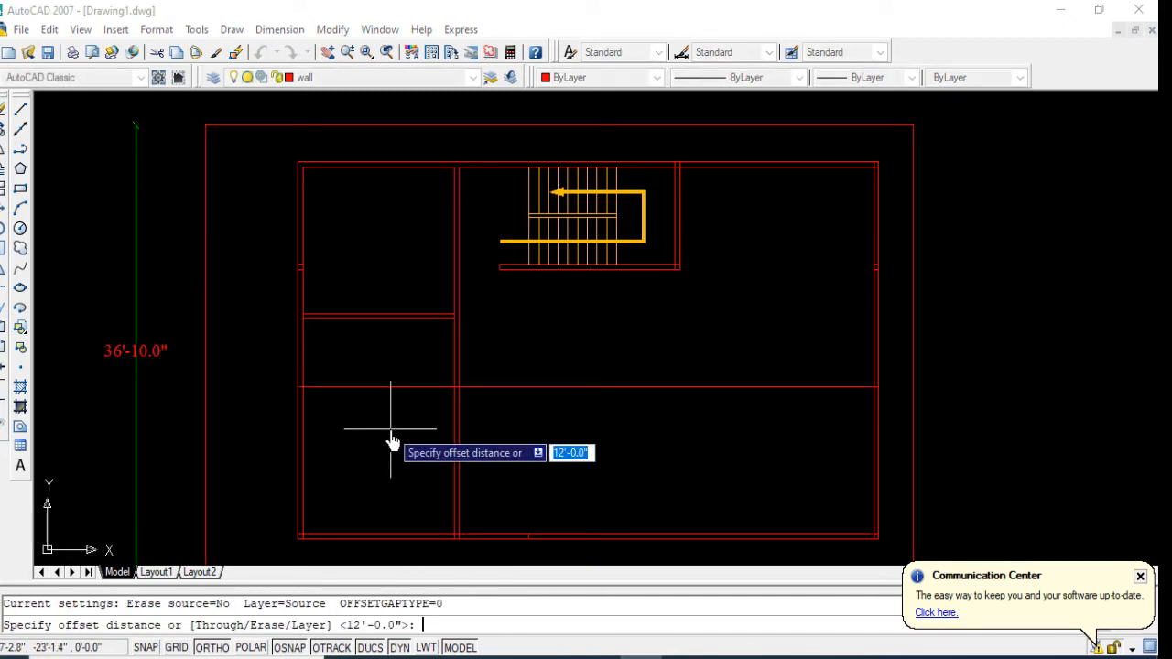
Step: Offset the long horizontal line above the lower wall 5" upward to form a second horizontal partition
{"action": "type", "text": "5"}
{"action": "key", "text": "Return"}
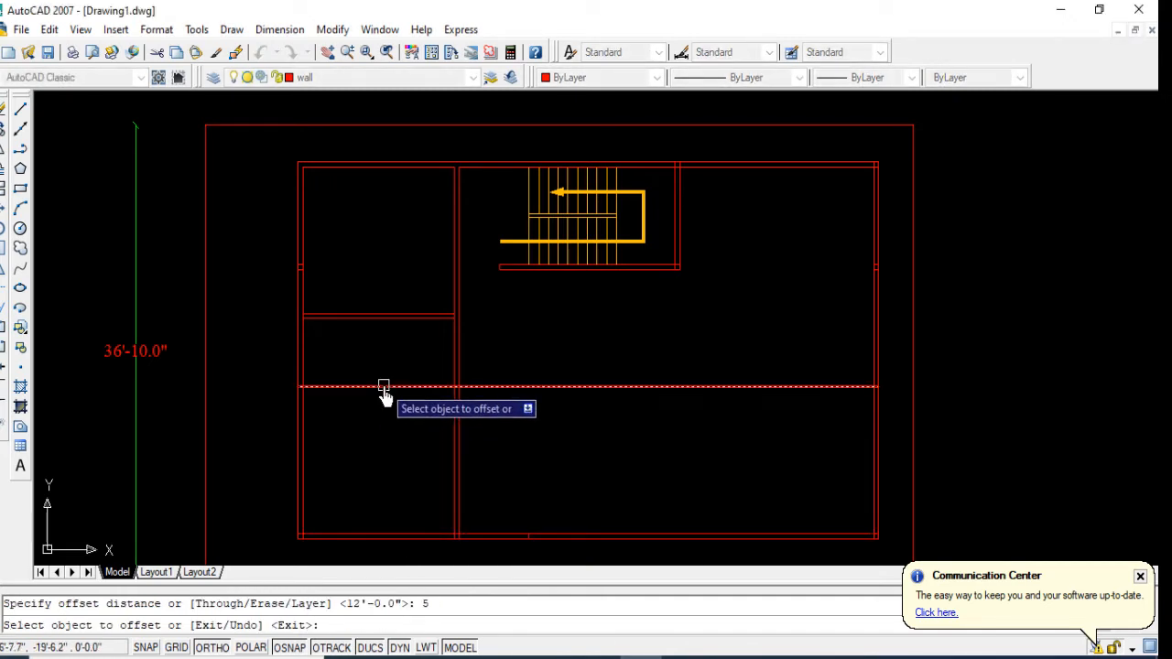
{"action": "left_click", "coordinate": [385, 389]}
{"action": "left_click", "coordinate": [387, 371]}
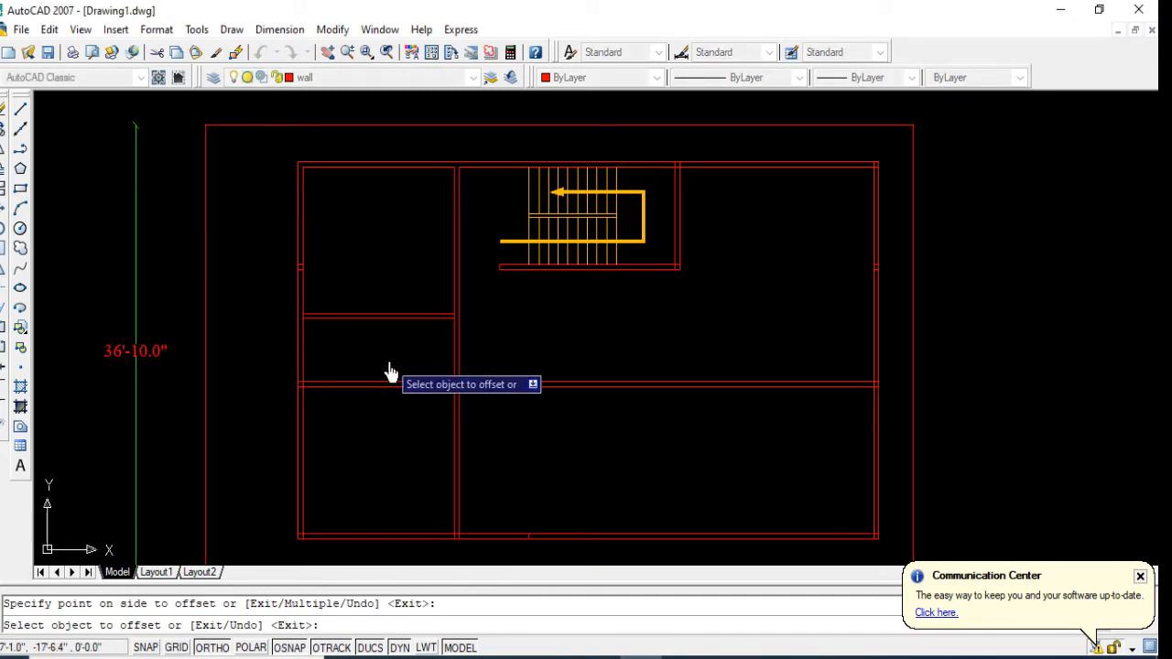
Step: Measure the gap between the two horizontal partitions with a temporary linear dimension and delete it
{"action": "left_click", "coordinate": [279, 29]}
{"action": "left_click", "coordinate": [287, 77]}
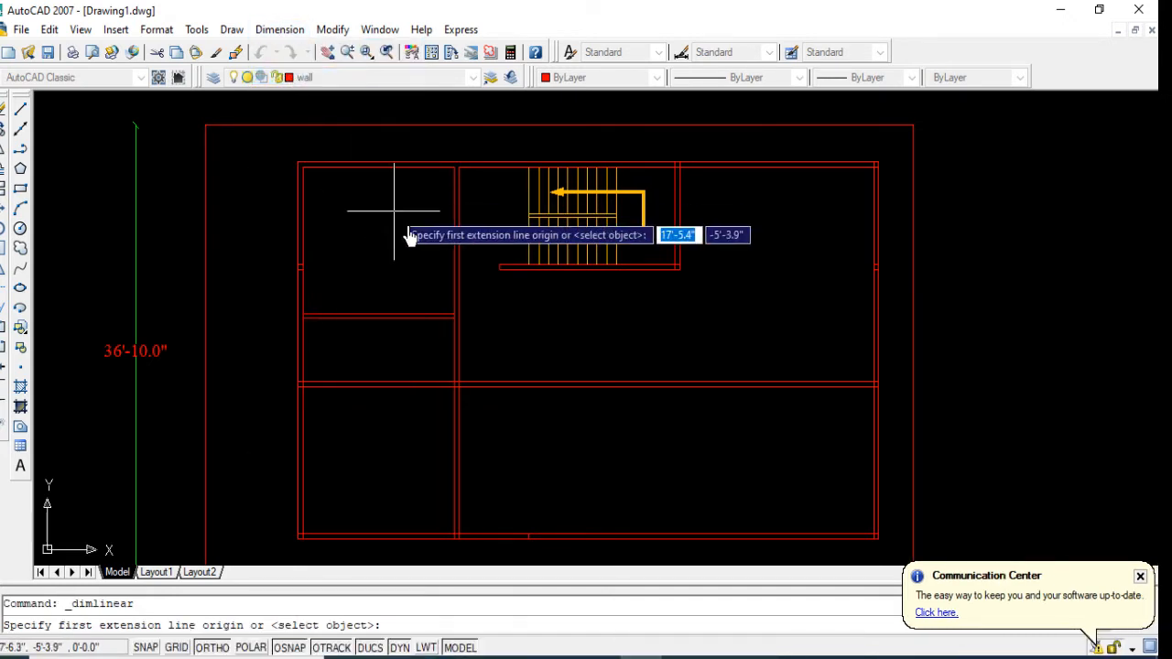
{"action": "left_click", "coordinate": [400, 322]}
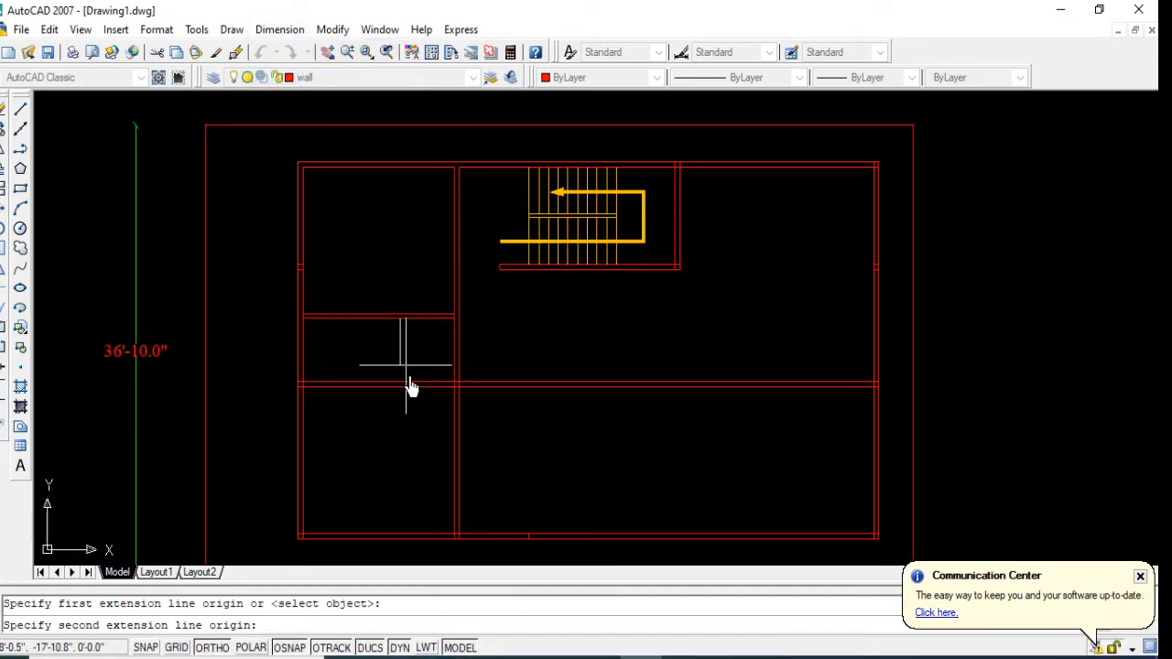
{"action": "left_click", "coordinate": [398, 389]}
{"action": "left_click", "coordinate": [392, 373]}
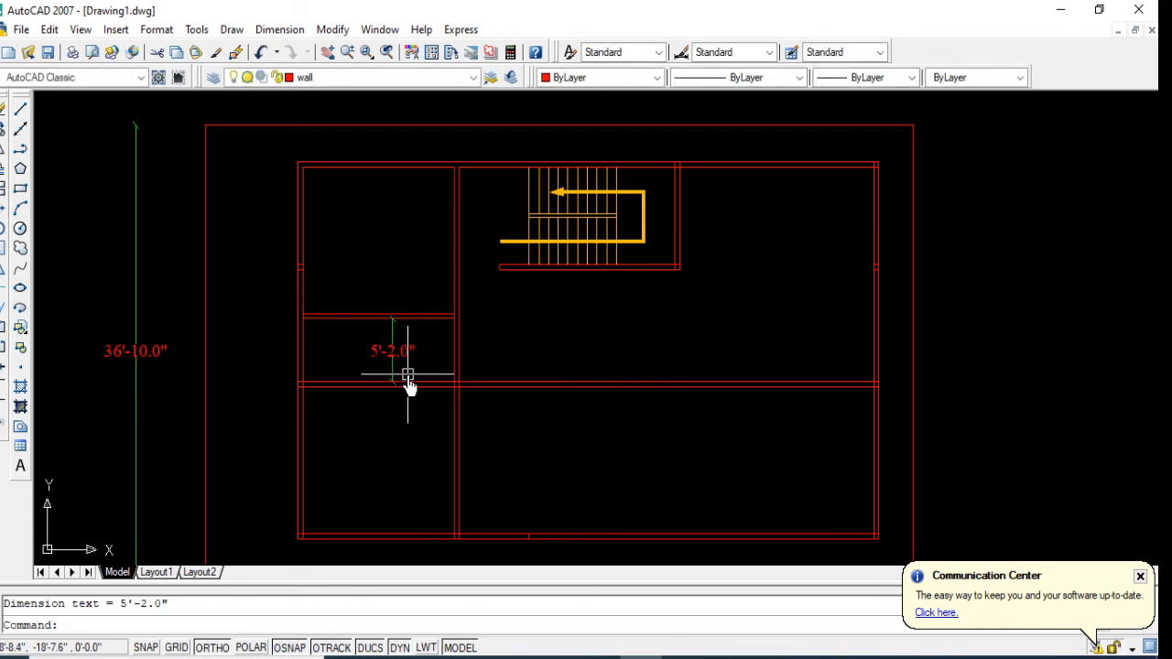
{"action": "left_click", "coordinate": [391, 372]}
{"action": "key", "text": "Delete"}
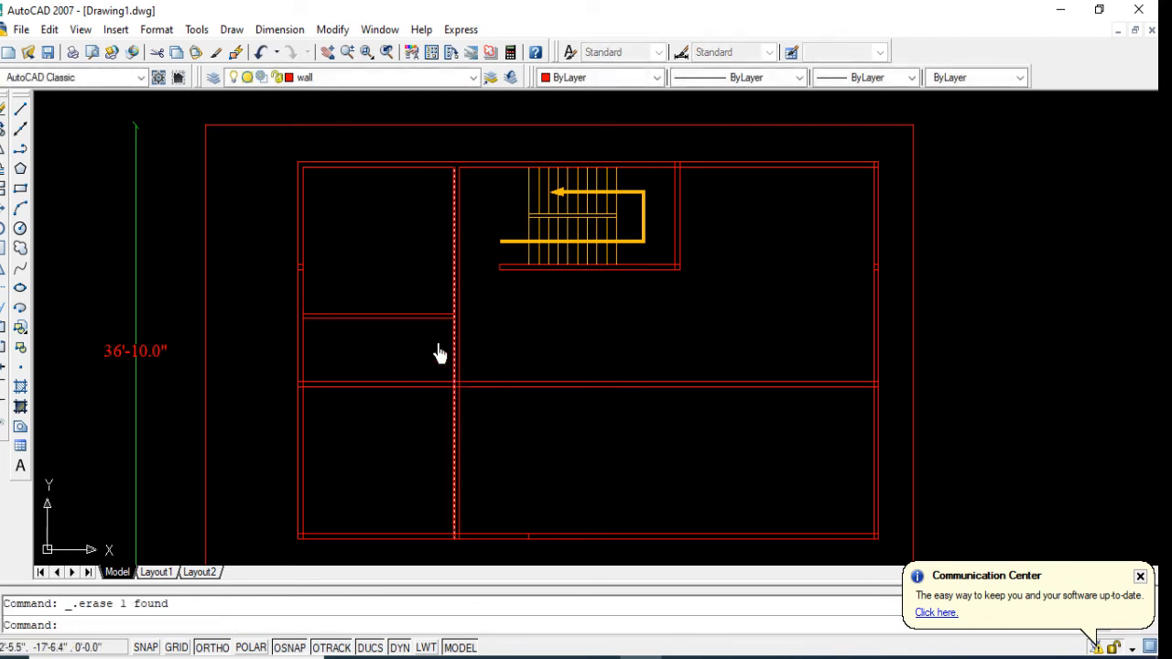
Step: Trim both lines of the lower horizontal partition between the vertical partition and the east outer wall
{"action": "left_click", "coordinate": [2, 290]}
{"action": "key", "text": "Return"}
{"action": "left_click", "coordinate": [646, 361]}
{"action": "left_click", "coordinate": [595, 423]}
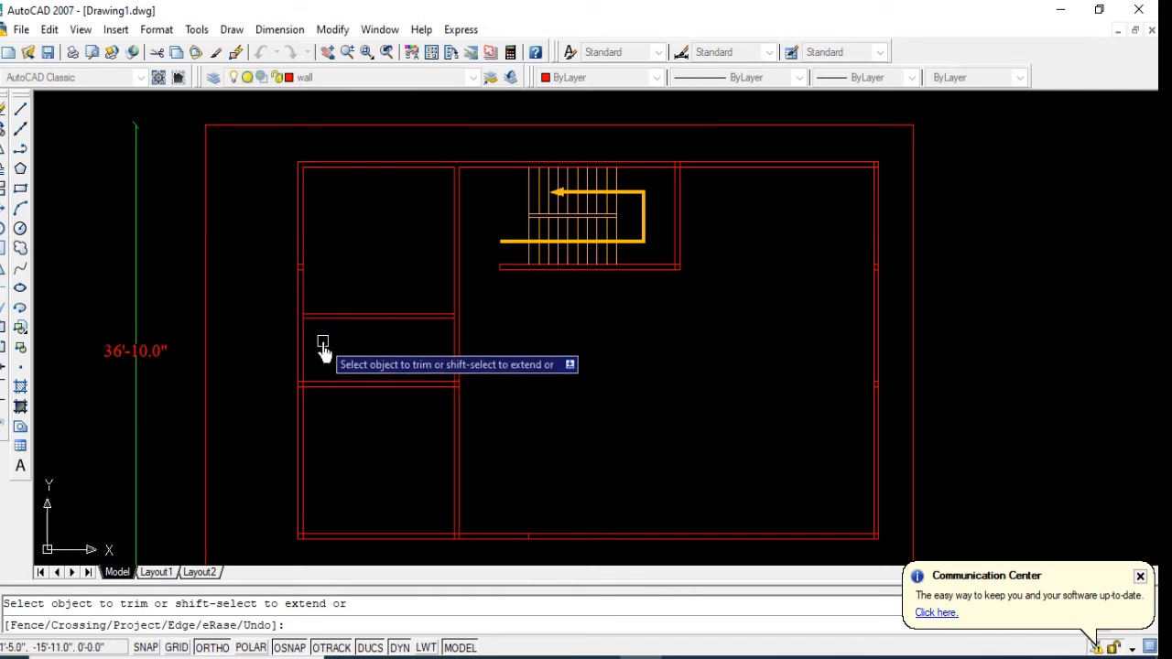
{"action": "key", "text": "Escape"}
Step: Offset the west outer wall's inner line 8' inward toward the vertical partition
{"action": "type", "text": "o"}
{"action": "key", "text": "Return"}
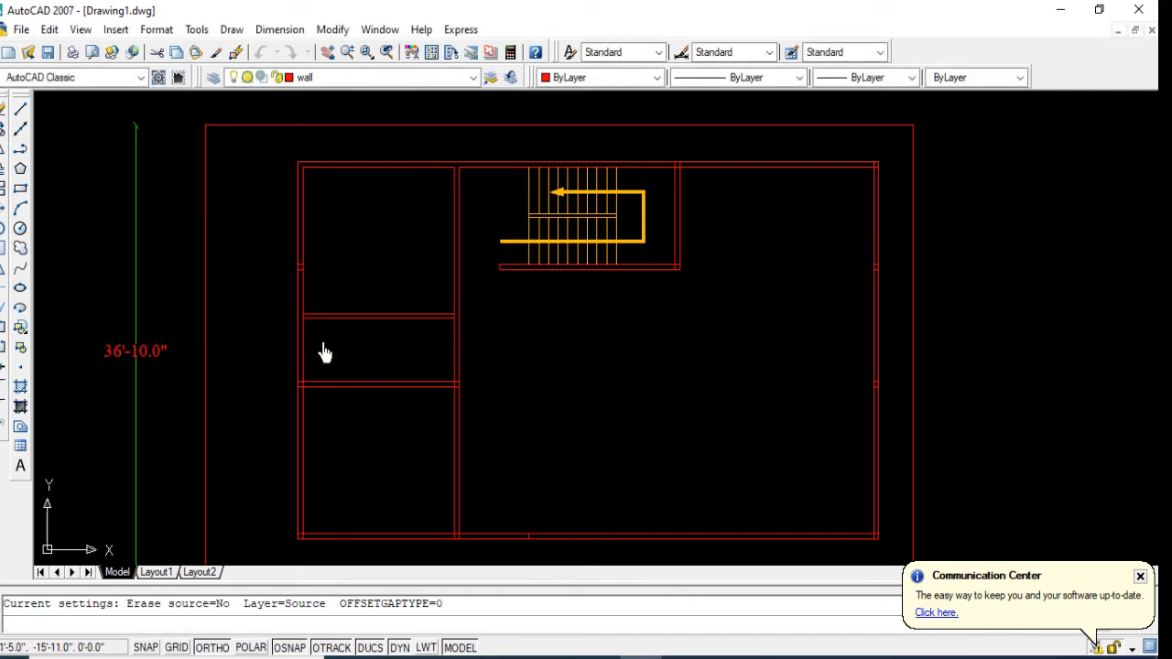
{"action": "type", "text": "8'"}
{"action": "key", "text": "Return"}
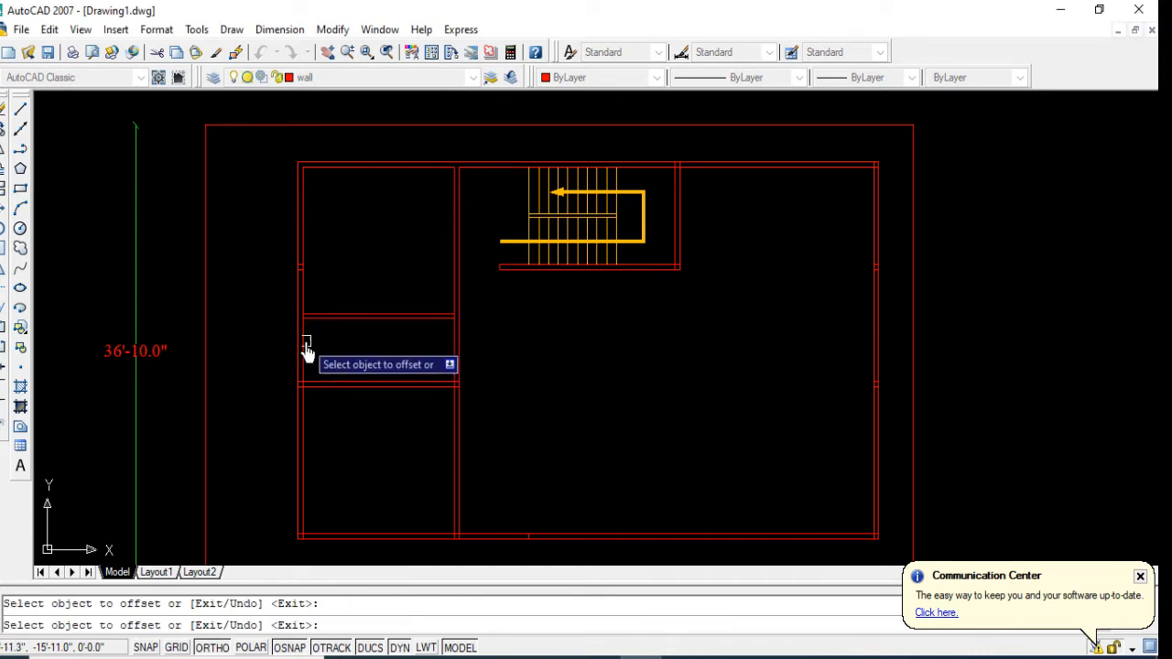
{"action": "left_click", "coordinate": [308, 342]}
{"action": "left_click", "coordinate": [366, 355]}
{"action": "key", "text": "Return"}
{"action": "key", "text": "Return"}
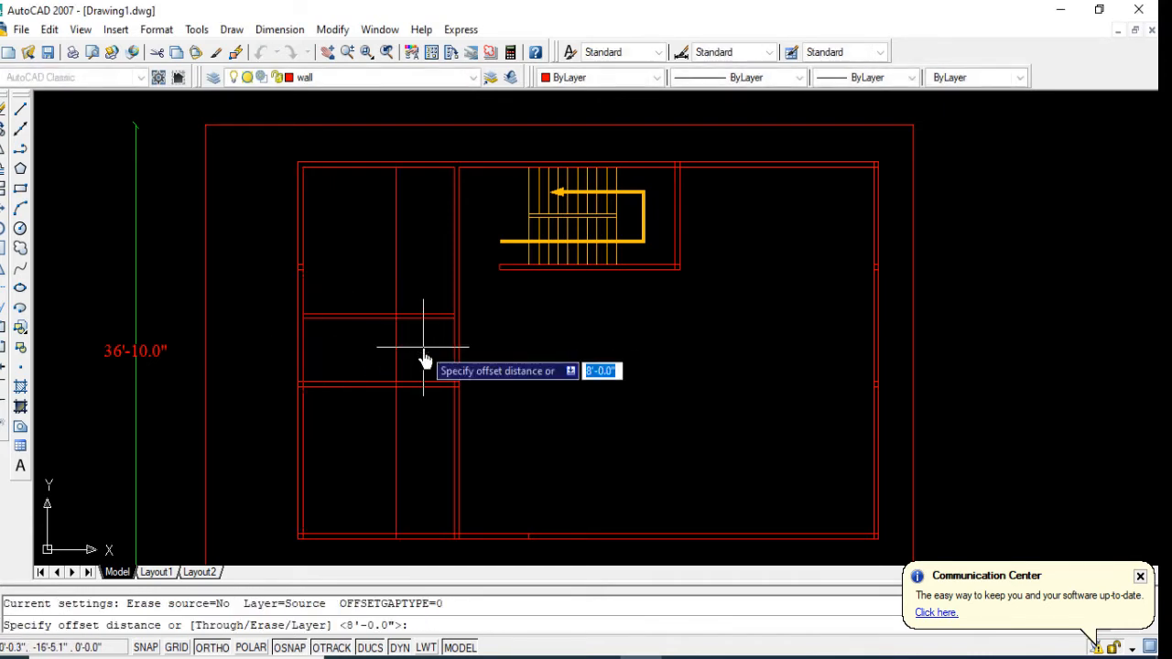
Step: Offset the new vertical line 5" toward the stairs to form a dividing wall between the horizontal partitions
{"action": "type", "text": "5"}
{"action": "key", "text": "Return"}
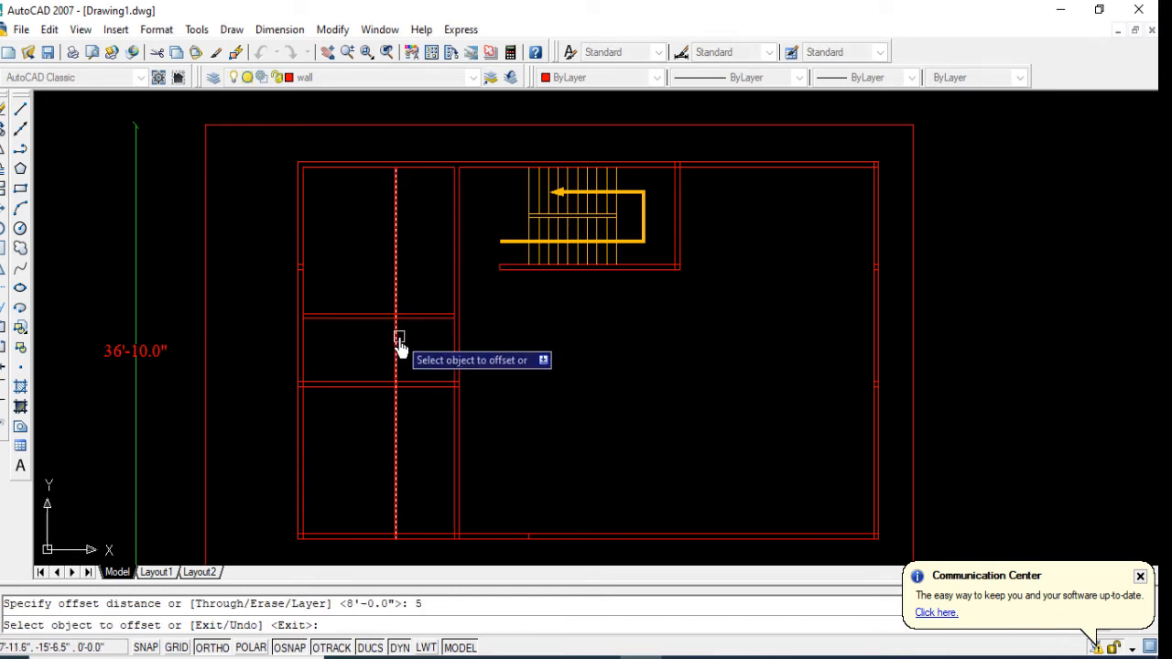
{"action": "left_click", "coordinate": [399, 348]}
{"action": "left_click", "coordinate": [425, 357]}
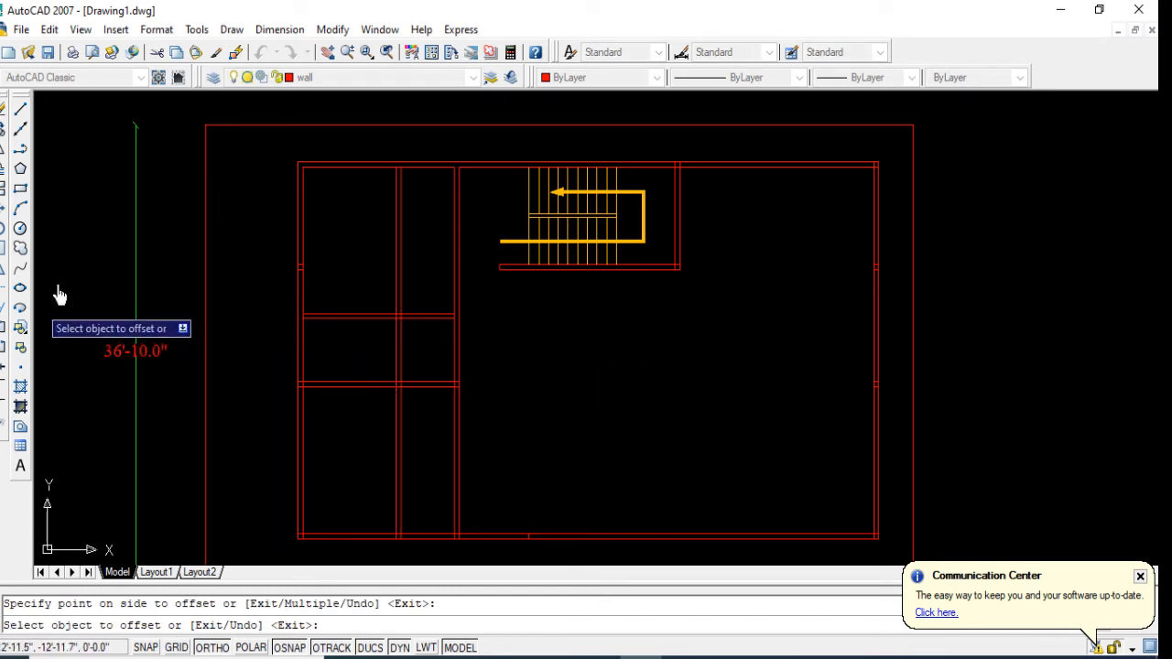
Step: Extend both lines of the upper horizontal partition to the far face of the vertical partition beside the stairs
{"action": "scroll", "coordinate": [449, 331], "scroll_direction": "up", "scroll_amount": 2}
{"action": "scroll", "coordinate": [403, 338], "scroll_direction": "up", "scroll_amount": 1}
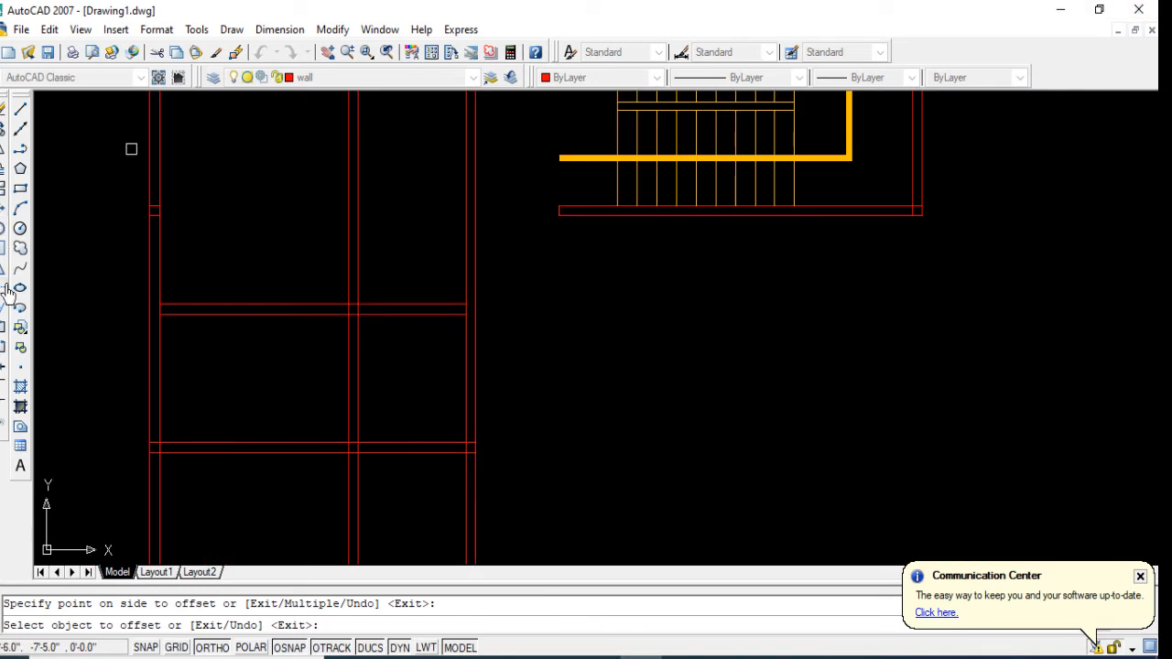
{"action": "left_click", "coordinate": [4, 316]}
{"action": "key", "text": "Return"}
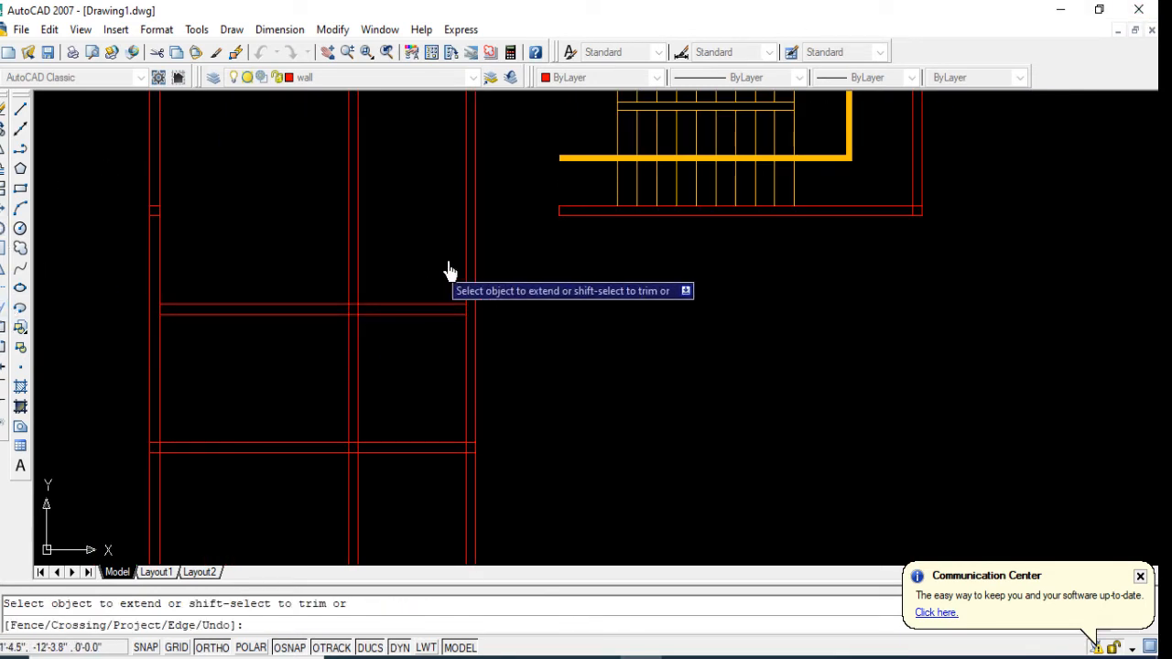
{"action": "left_click", "coordinate": [443, 254]}
{"action": "left_click", "coordinate": [414, 378]}
{"action": "scroll", "coordinate": [412, 430], "scroll_direction": "down", "scroll_amount": 1}
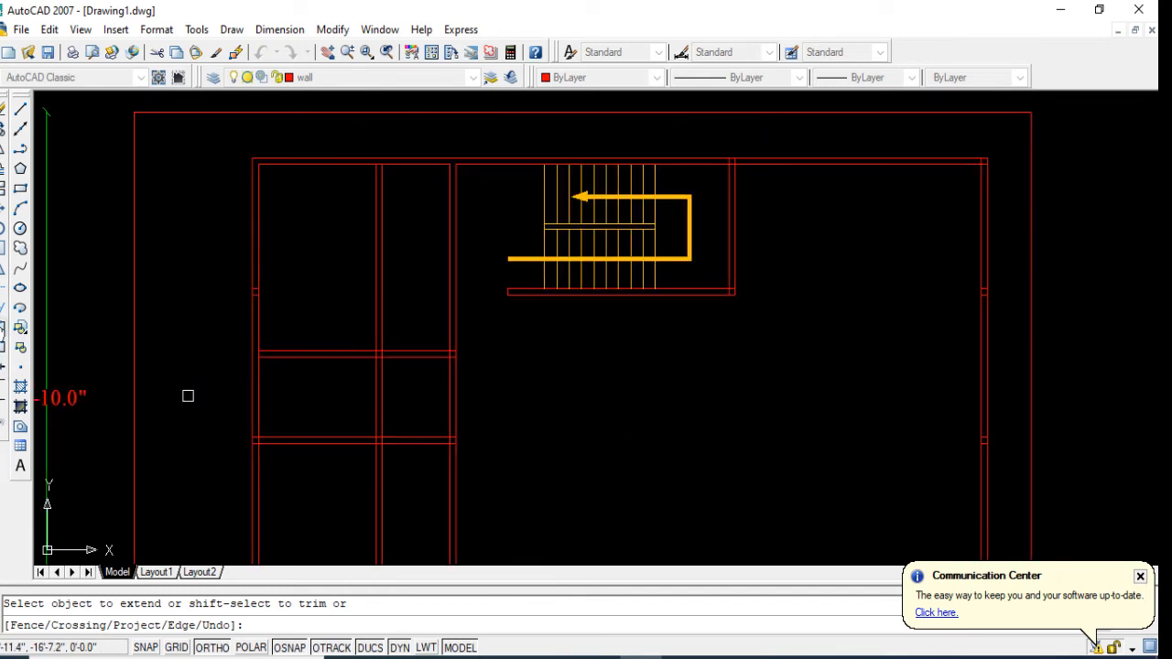
Step: Trim both lines of the vertical partition beside the stairs between the upper and lower horizontal partitions
{"action": "left_click", "coordinate": [4, 288]}
{"action": "key", "text": "Return"}
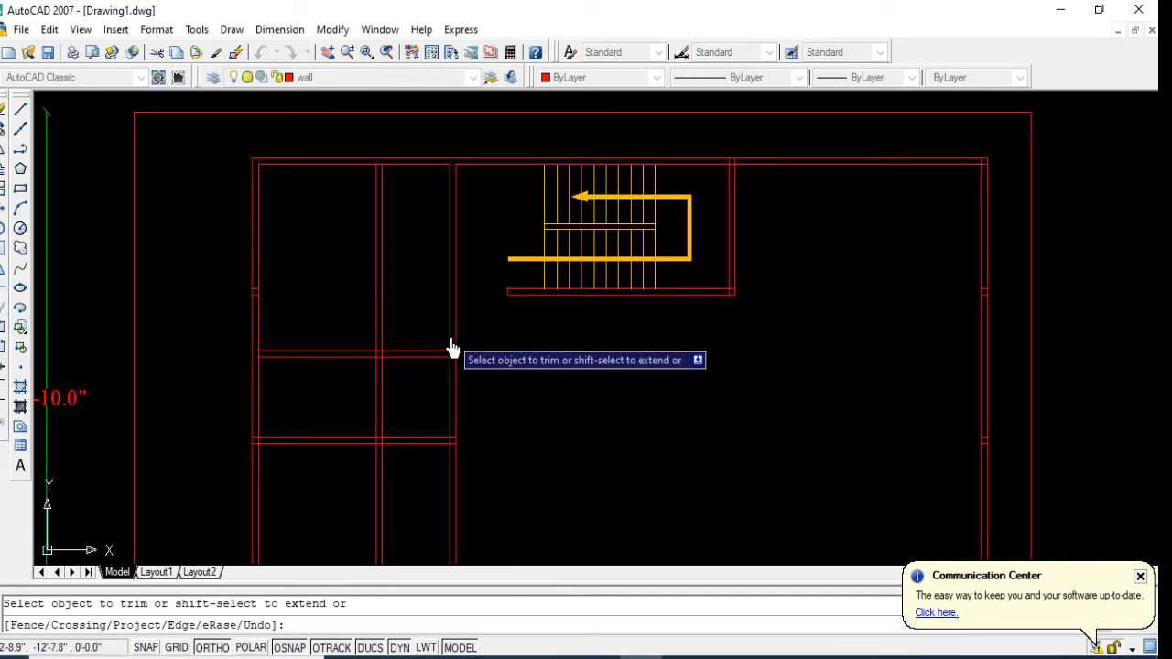
{"action": "left_click", "coordinate": [487, 401]}
{"action": "left_click", "coordinate": [420, 406]}
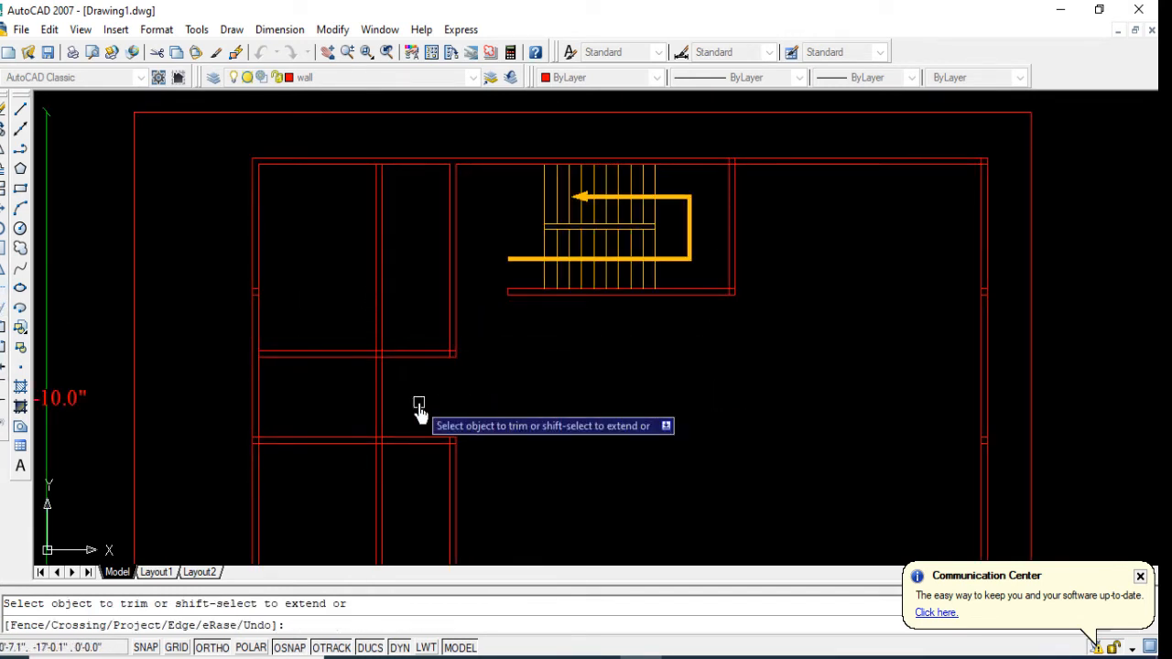
Step: Trim the dividing wall's lines above the upper horizontal partition and below the lower horizontal partition
{"action": "left_click", "coordinate": [399, 288]}
{"action": "left_click", "coordinate": [340, 300]}
{"action": "left_click", "coordinate": [384, 521]}
{"action": "left_click", "coordinate": [322, 511]}
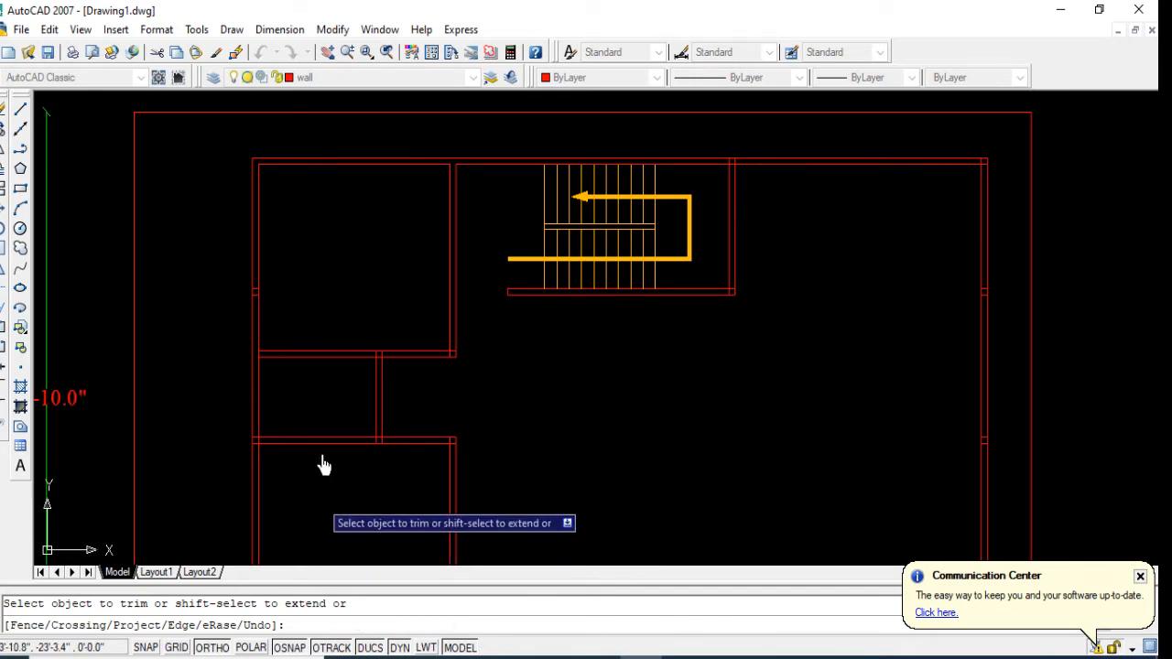
{"action": "scroll", "coordinate": [340, 379], "scroll_direction": "down", "scroll_amount": 2}
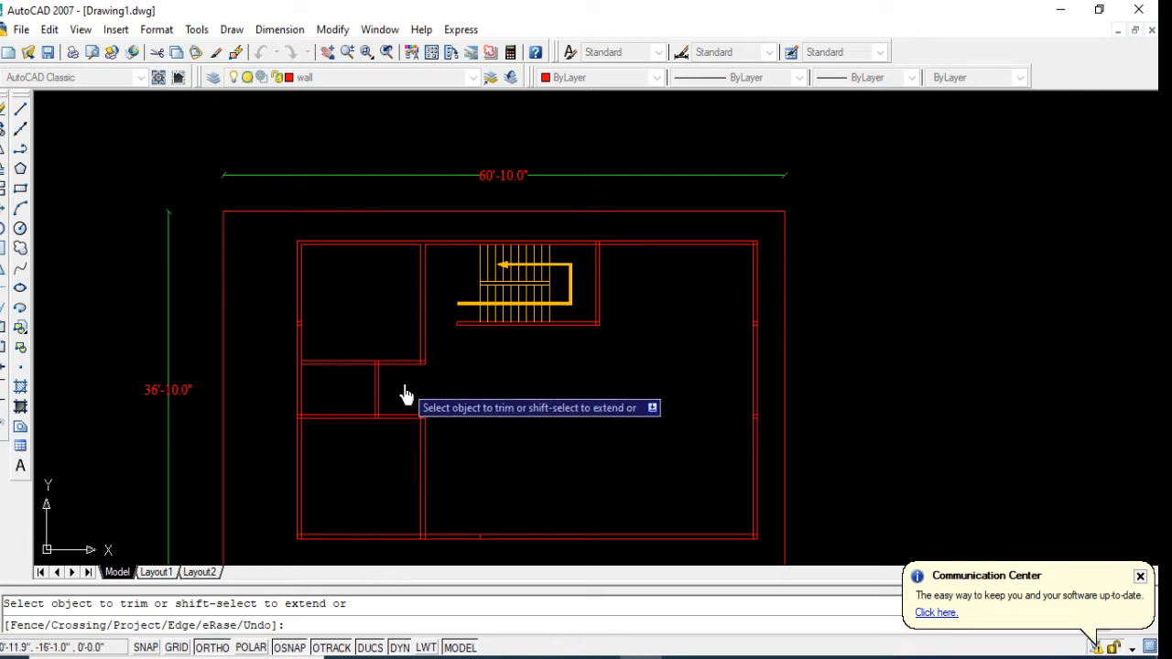
{"action": "key", "text": "Escape"}
Step: Offset the west line of the vertical partition 3' westward in both the upper and lower west rooms
{"action": "type", "text": "o"}
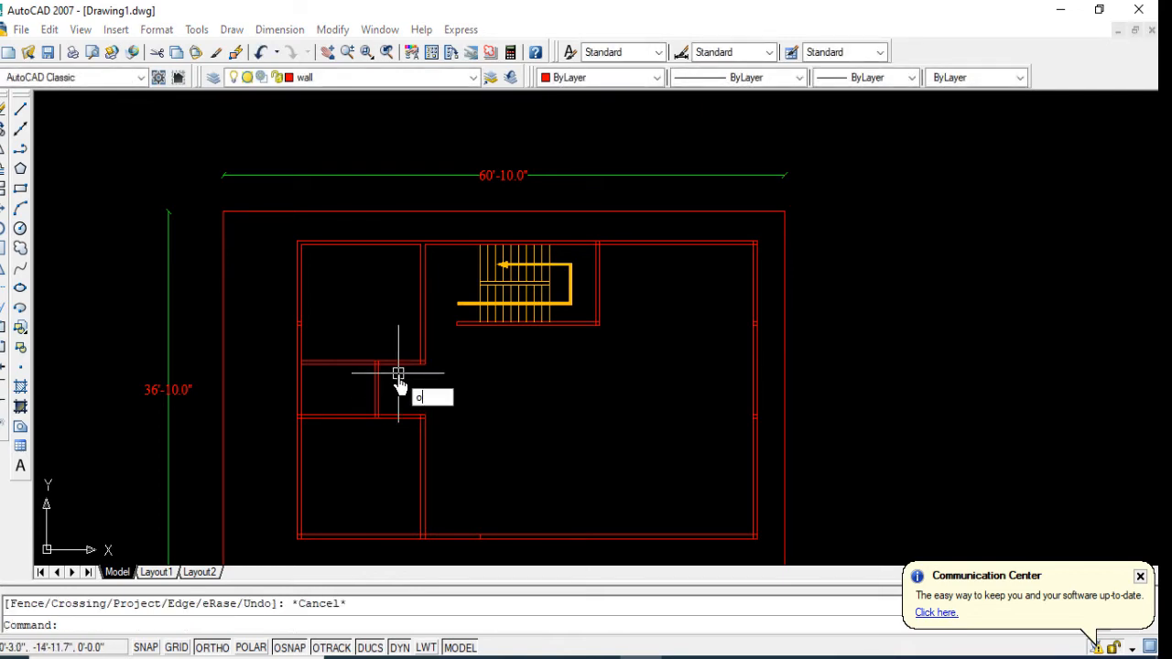
{"action": "key", "text": "Return"}
{"action": "type", "text": "3"}
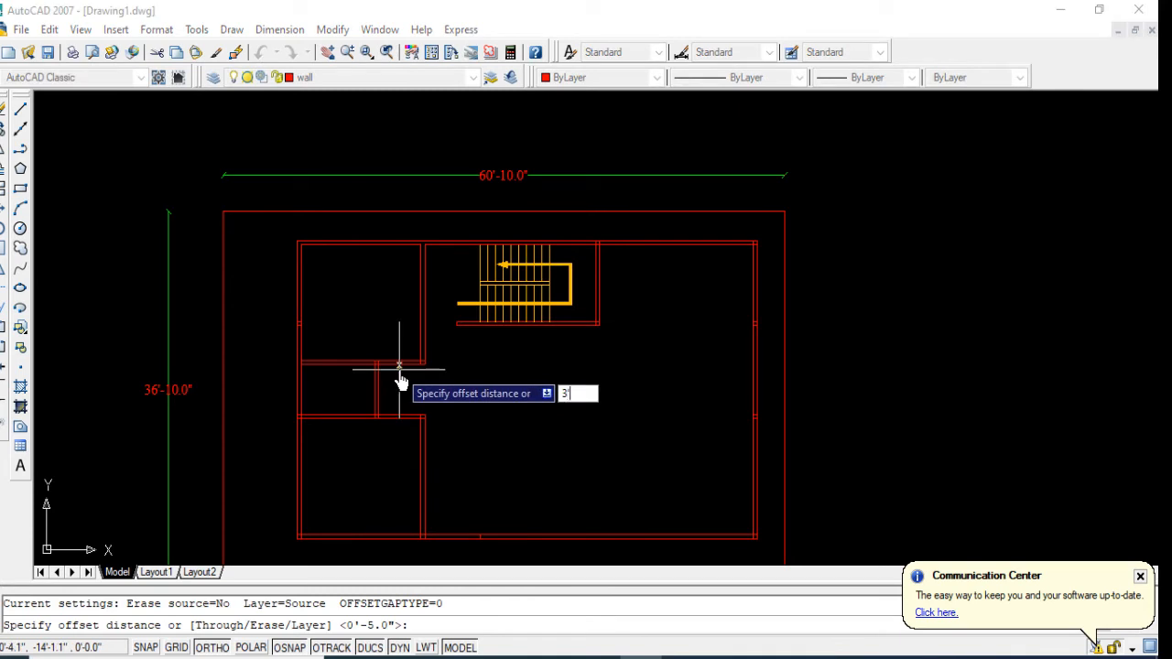
{"action": "type", "text": "'"}
{"action": "key", "text": "Return"}
{"action": "scroll", "coordinate": [400, 379], "scroll_direction": "up", "scroll_amount": 3}
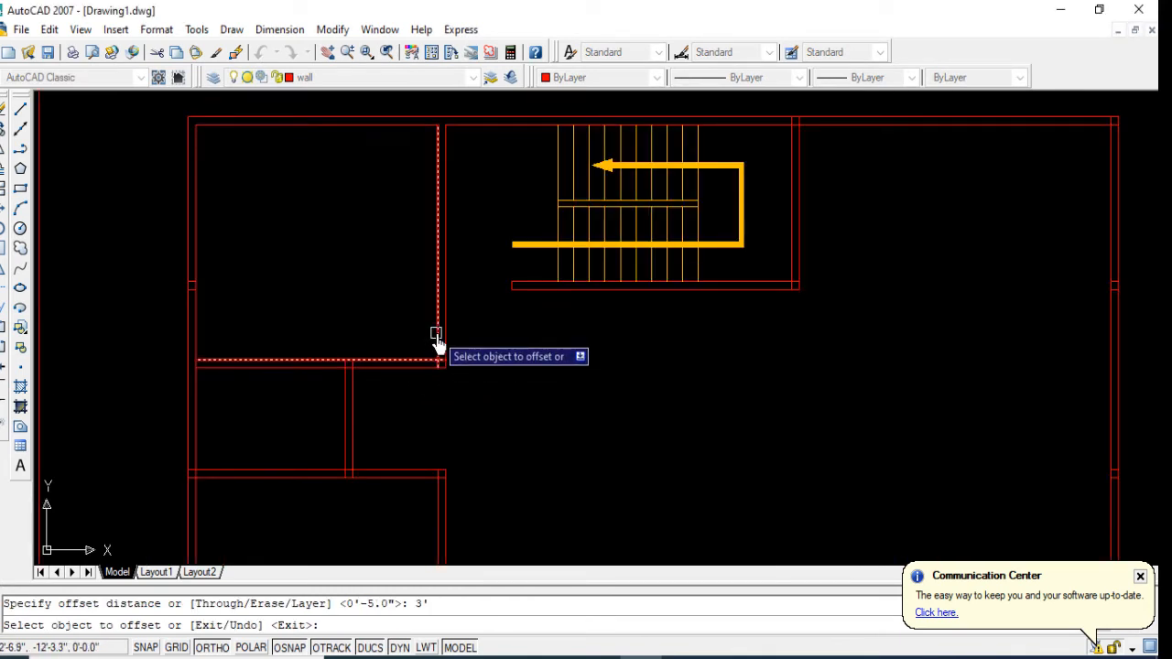
{"action": "left_click", "coordinate": [437, 340]}
{"action": "left_click", "coordinate": [377, 340]}
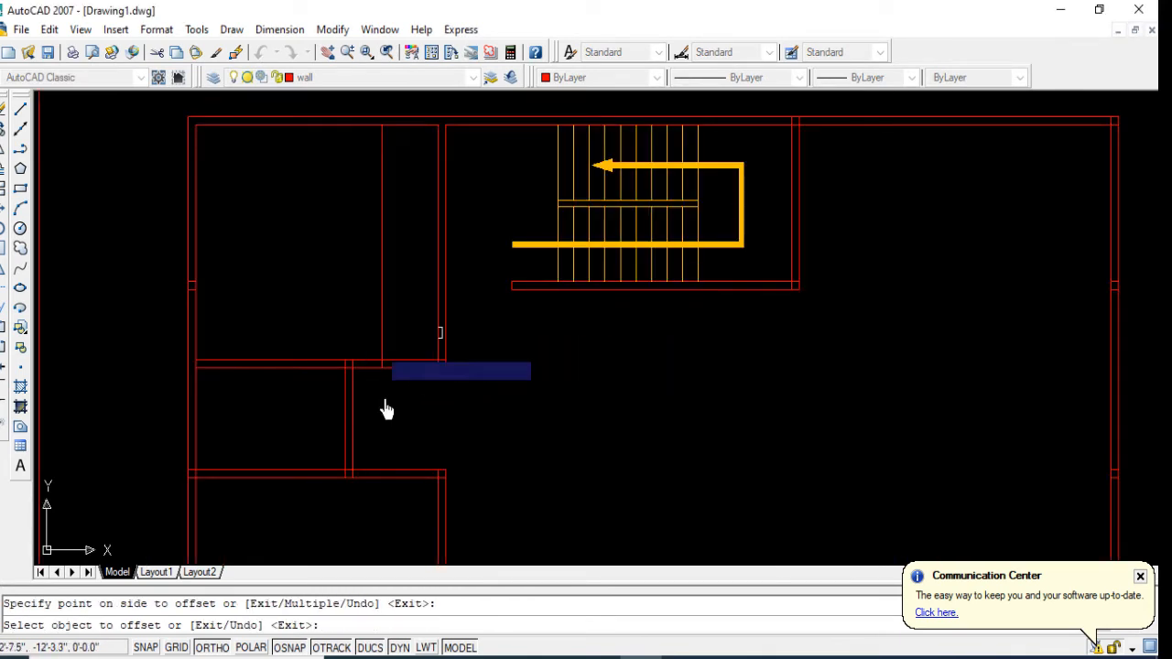
{"action": "left_click", "coordinate": [437, 519]}
{"action": "left_click", "coordinate": [392, 497]}
{"action": "key", "text": "Return"}
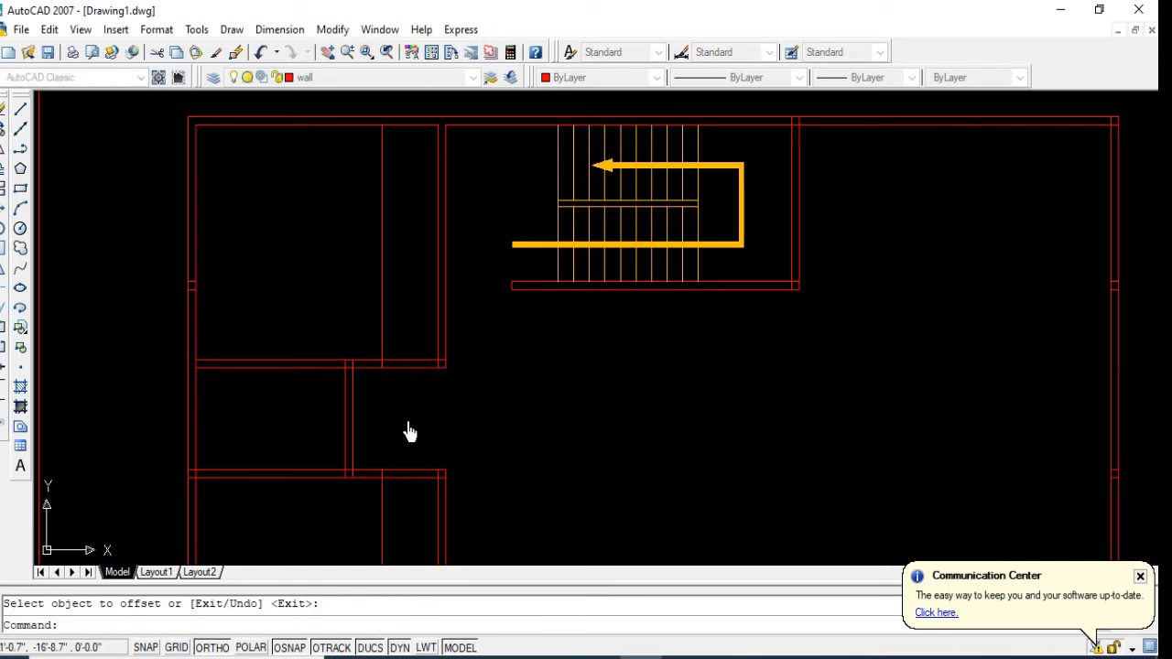
Step: Offset the short dividing wall's west line 2'6" toward the west outer wall
{"action": "key", "text": "Return"}
{"action": "type", "text": "2'6"}
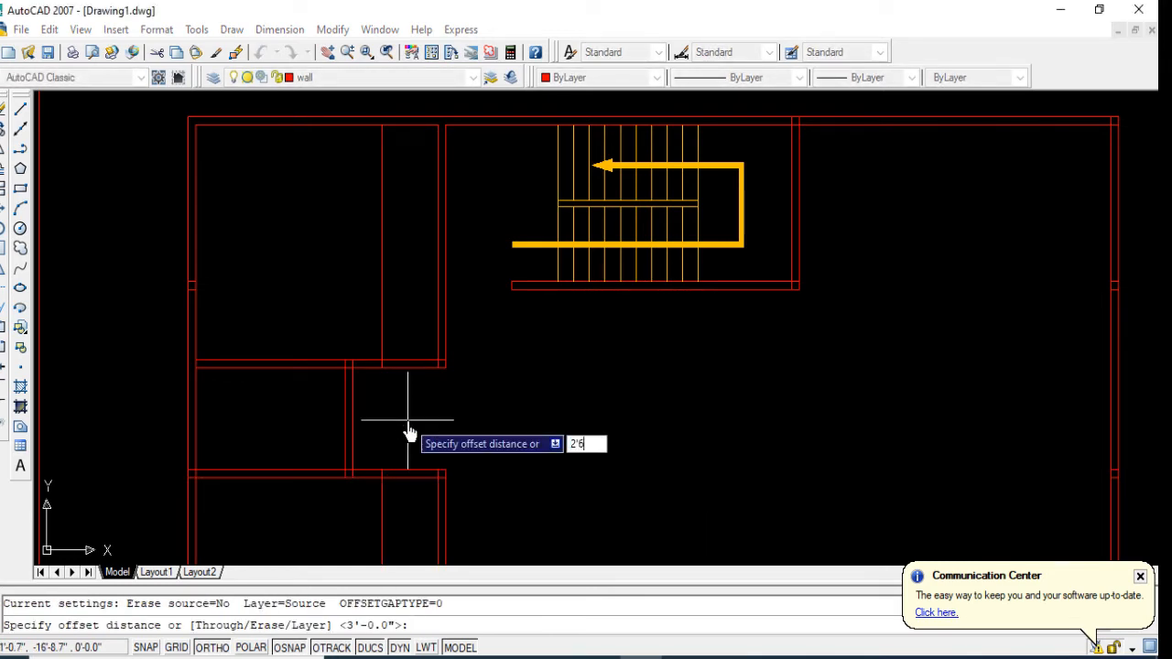
{"action": "key", "text": "Return"}
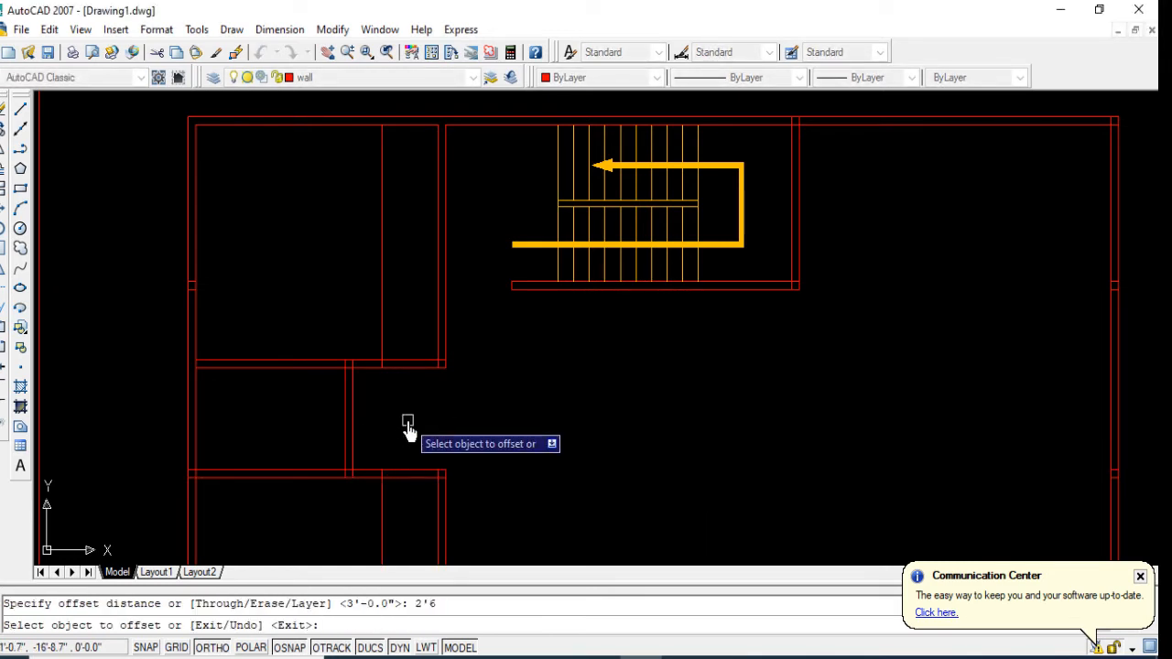
{"action": "left_click", "coordinate": [343, 408]}
{"action": "left_click", "coordinate": [283, 414]}
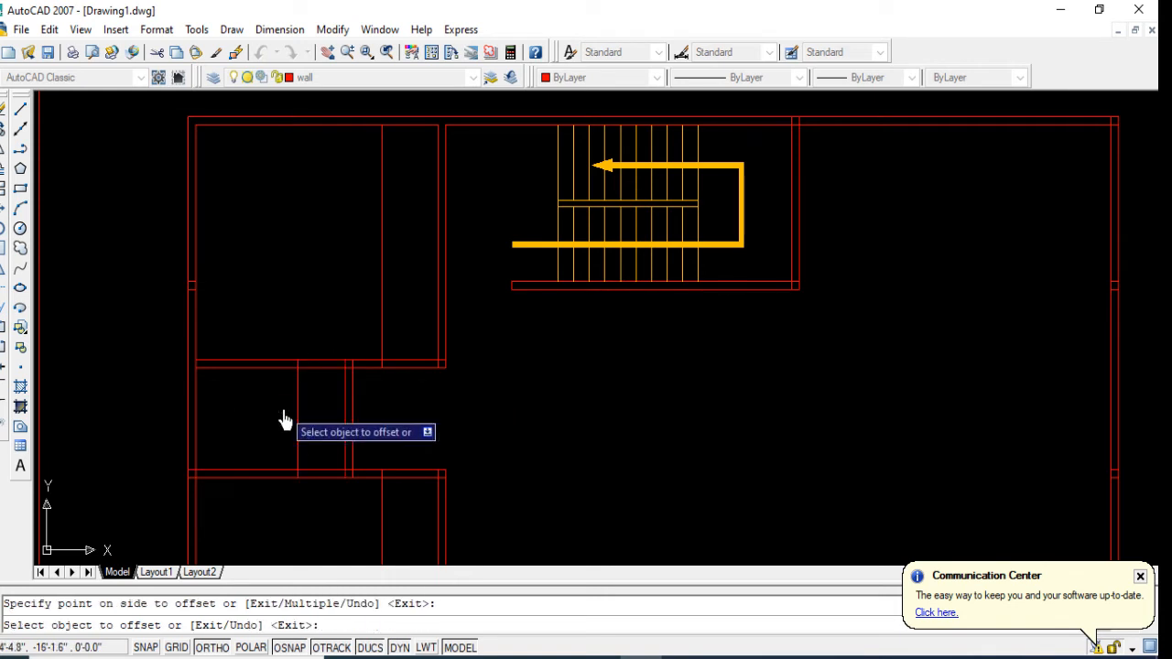
Step: Trim the upper horizontal partition between the 2'6" offset line and the dividing wall, and trim away the offset line between the partitions
{"action": "left_click", "coordinate": [3, 292]}
{"action": "key", "text": "Return"}
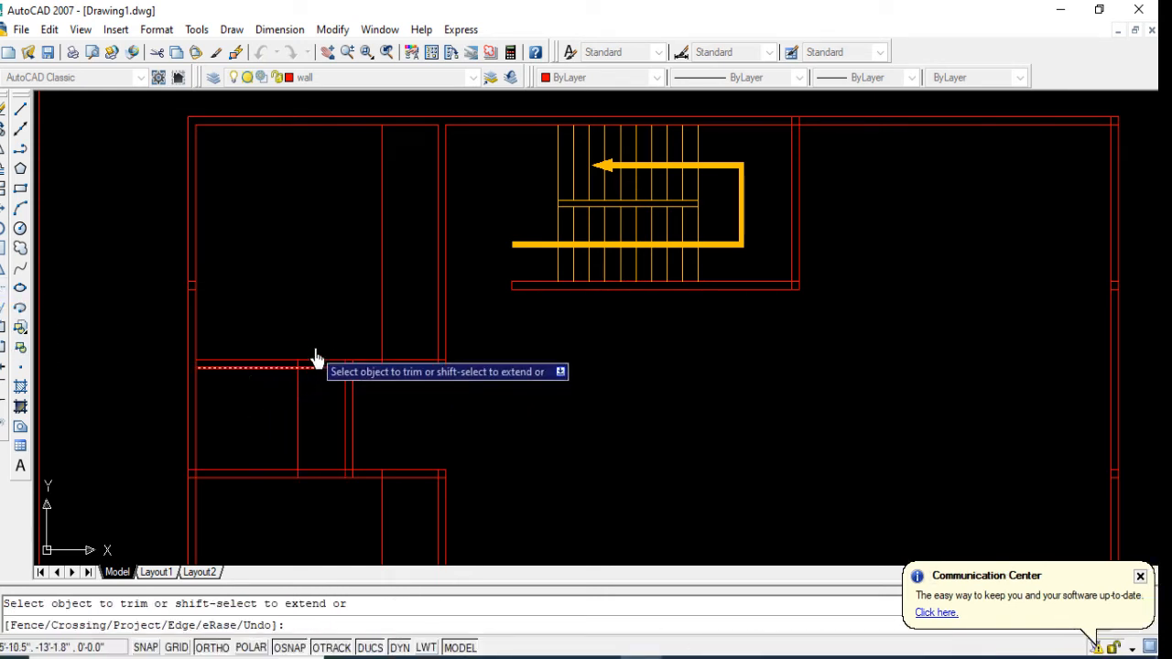
{"action": "left_click", "coordinate": [314, 346]}
{"action": "left_click", "coordinate": [309, 408]}
{"action": "left_click", "coordinate": [269, 422]}
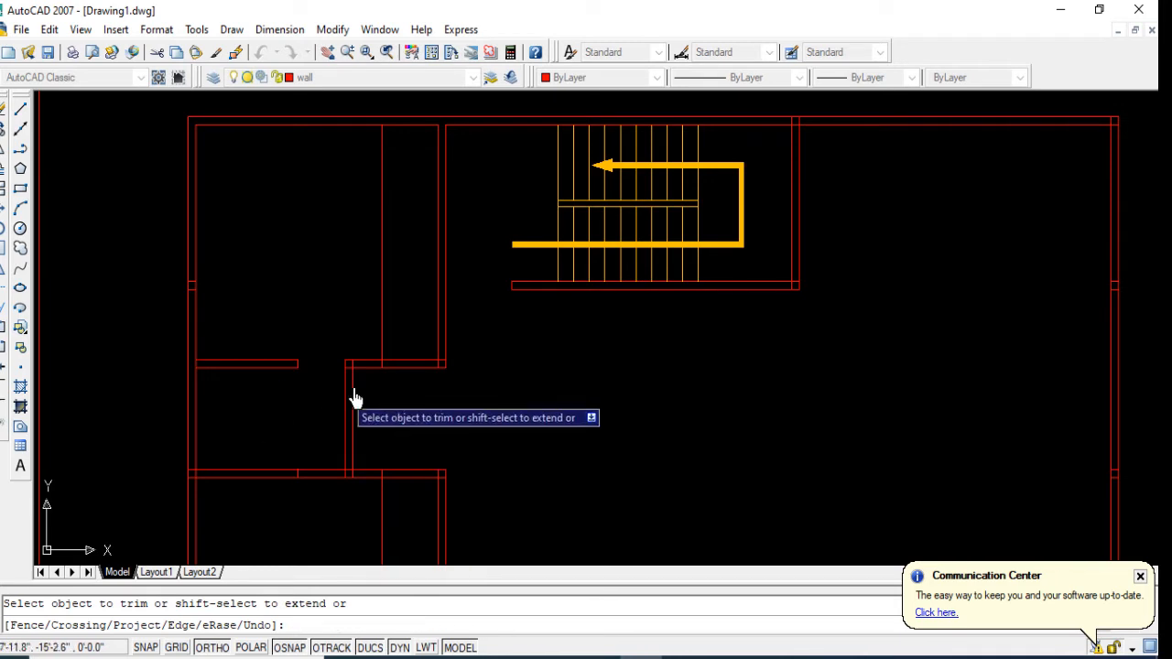
Step: Trim a 3' door opening in the upper horizontal partition beside the vertical partition and remove the guide line above it
{"action": "left_click", "coordinate": [403, 348]}
{"action": "left_click", "coordinate": [409, 398]}
{"action": "left_click", "coordinate": [394, 343]}
{"action": "left_click", "coordinate": [347, 320]}
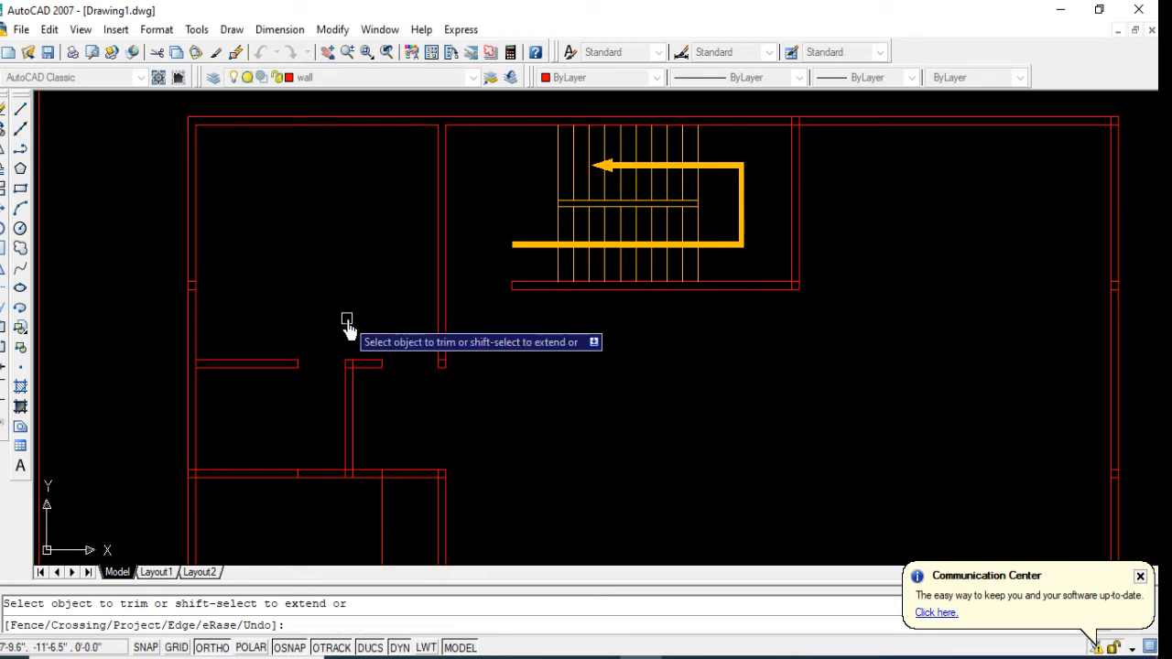
Step: Trim a 3' door opening in the lower horizontal partition beside the vertical partition and remove the guide line below it
{"action": "left_click", "coordinate": [399, 462]}
{"action": "left_click", "coordinate": [397, 494]}
{"action": "left_click", "coordinate": [387, 548]}
{"action": "left_click", "coordinate": [333, 544]}
{"action": "scroll", "coordinate": [379, 413], "scroll_direction": "down", "scroll_amount": 5}
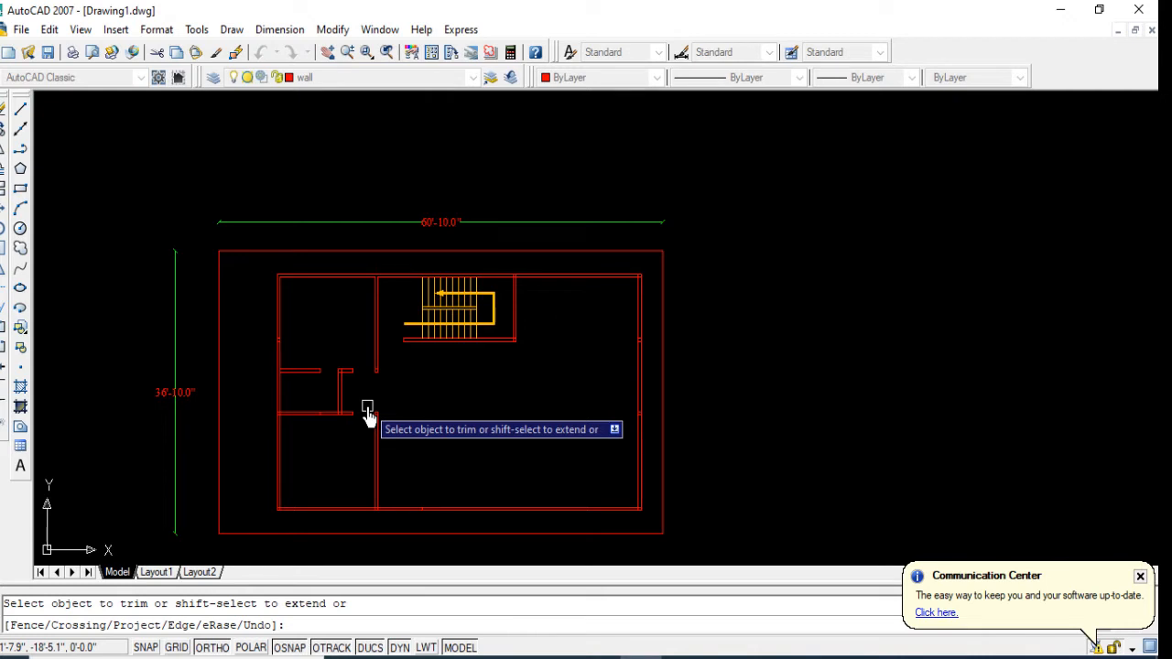
{"action": "key", "text": "Return"}
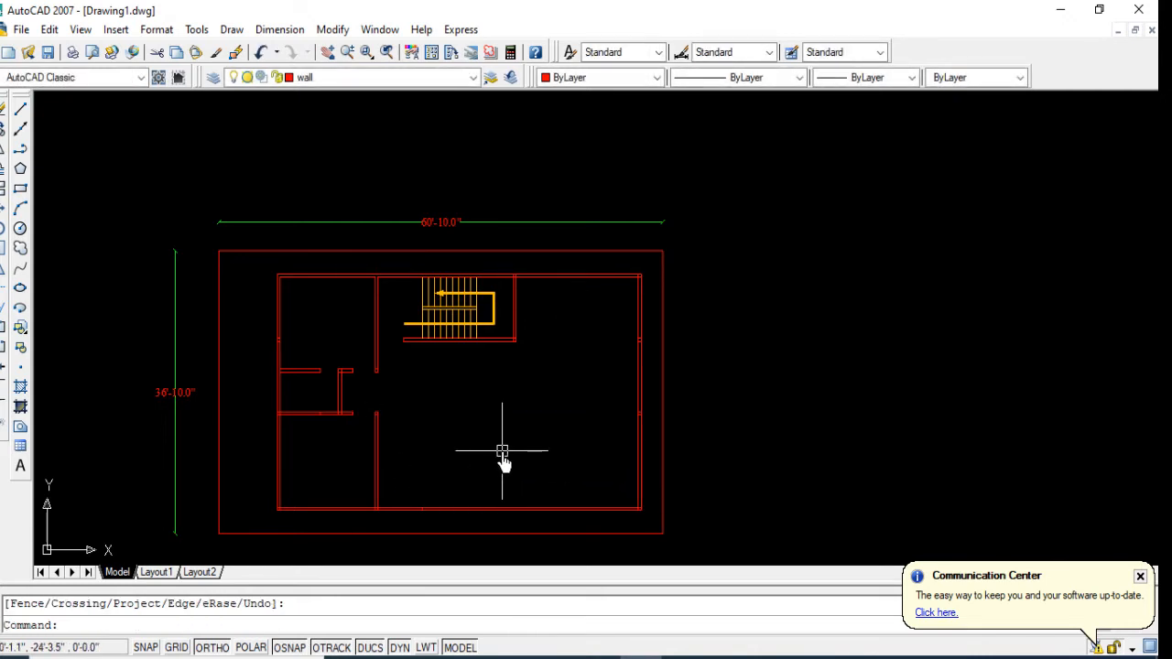
Step: Offset the east line of the lower vertical partition 6' eastward
{"action": "type", "text": "o"}
{"action": "key", "text": "Return"}
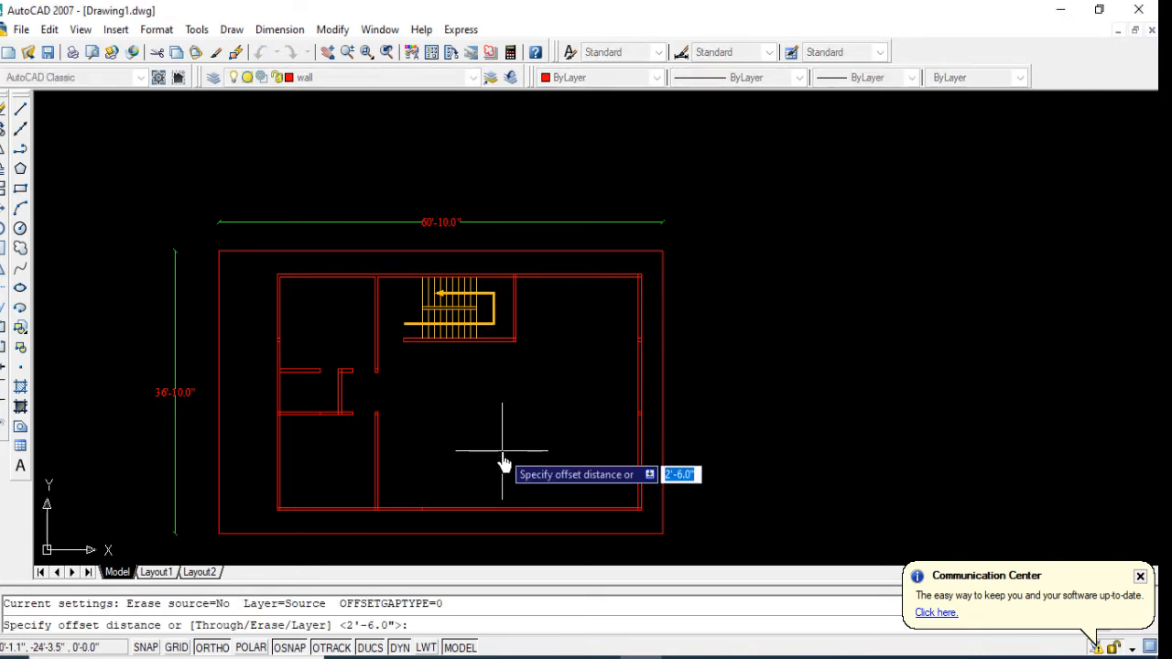
{"action": "type", "text": "6"}
{"action": "type", "text": "'"}
{"action": "key", "text": "Return"}
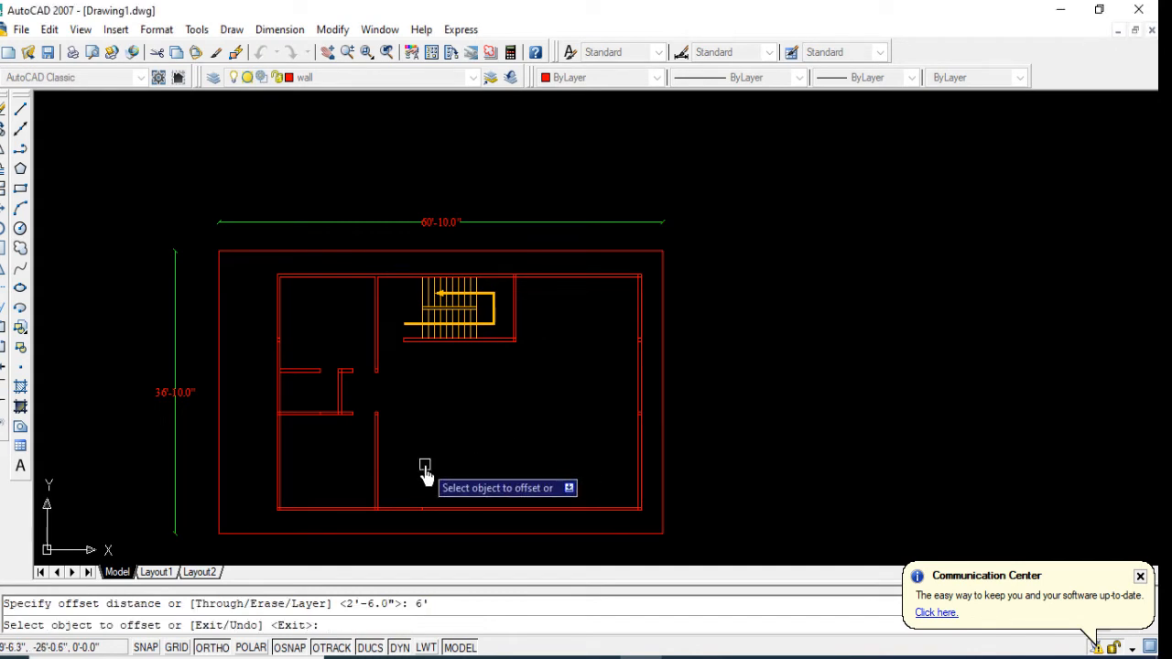
{"action": "scroll", "coordinate": [423, 473], "scroll_direction": "up", "scroll_amount": 2}
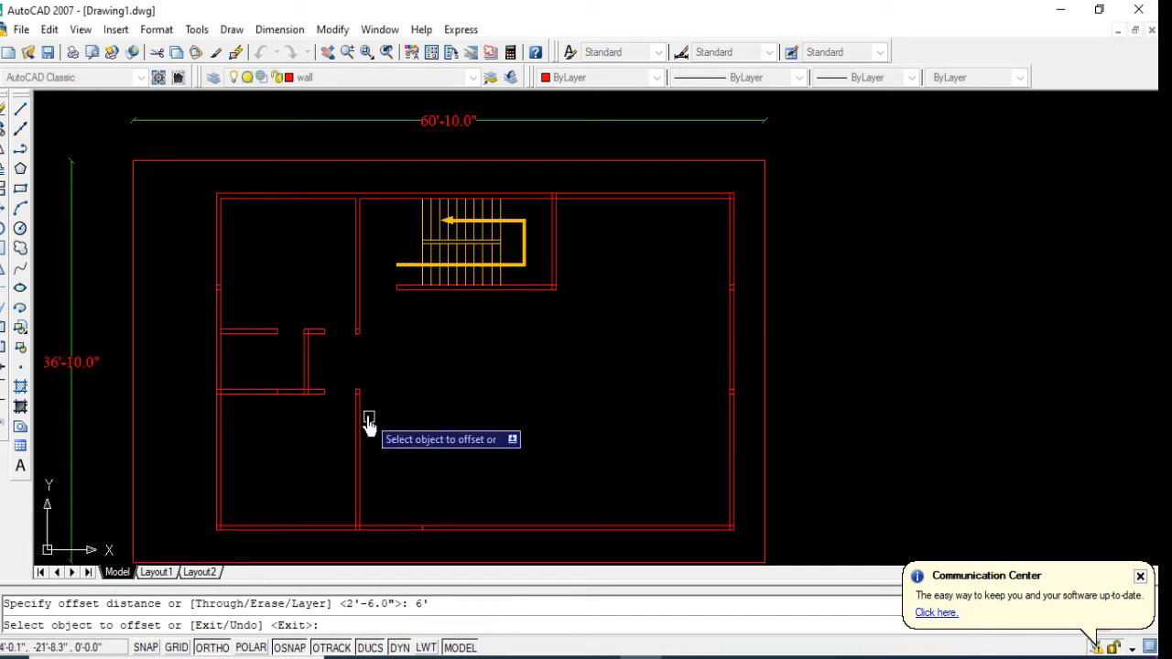
{"action": "left_click", "coordinate": [363, 420]}
{"action": "left_click", "coordinate": [447, 451]}
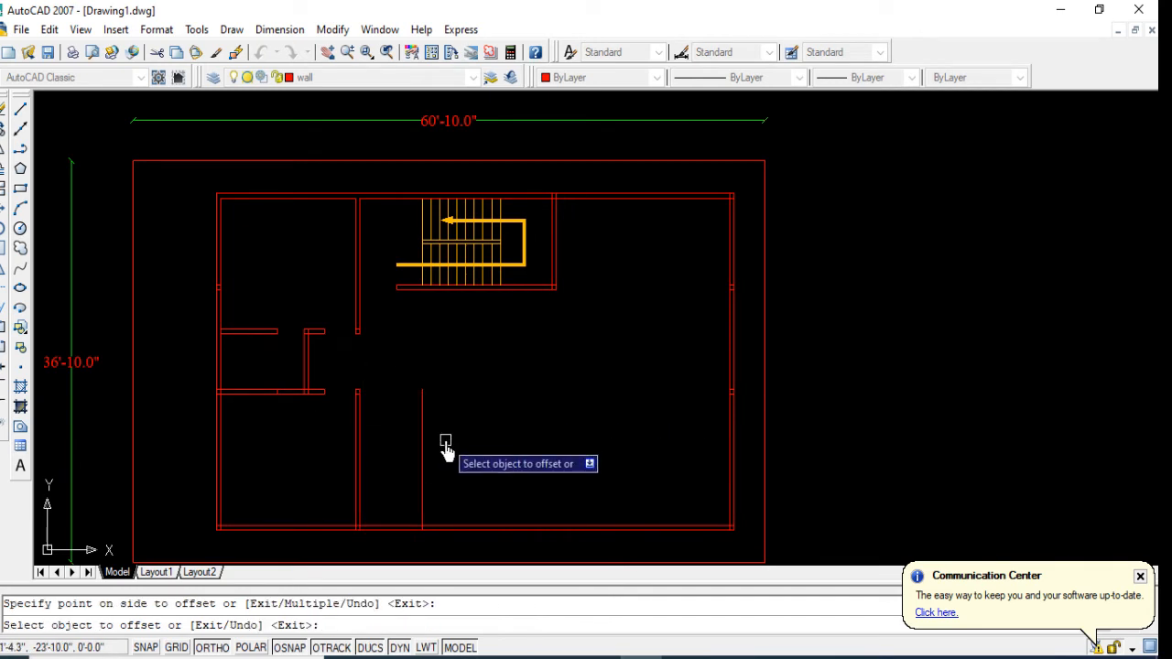
{"action": "key", "text": "Return"}
{"action": "key", "text": "Return"}
Step: Offset the new vertical line in the lower part of the plan 5" eastward to form a wall
{"action": "type", "text": "5"}
{"action": "key", "text": "Return"}
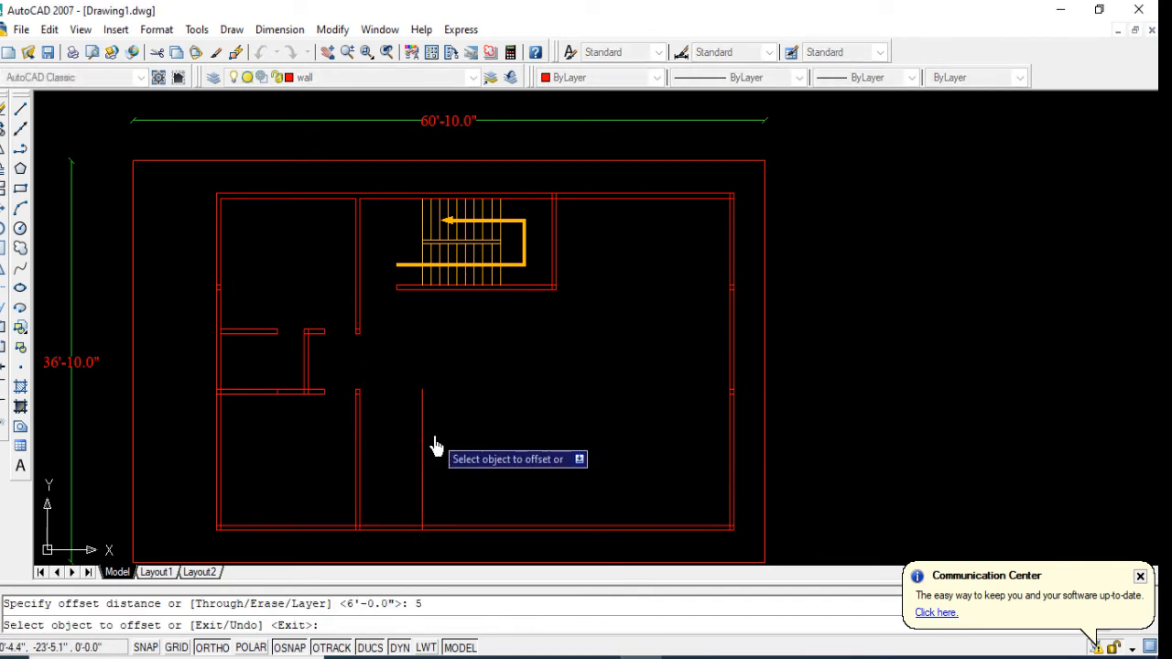
{"action": "left_click", "coordinate": [424, 439]}
{"action": "left_click", "coordinate": [486, 443]}
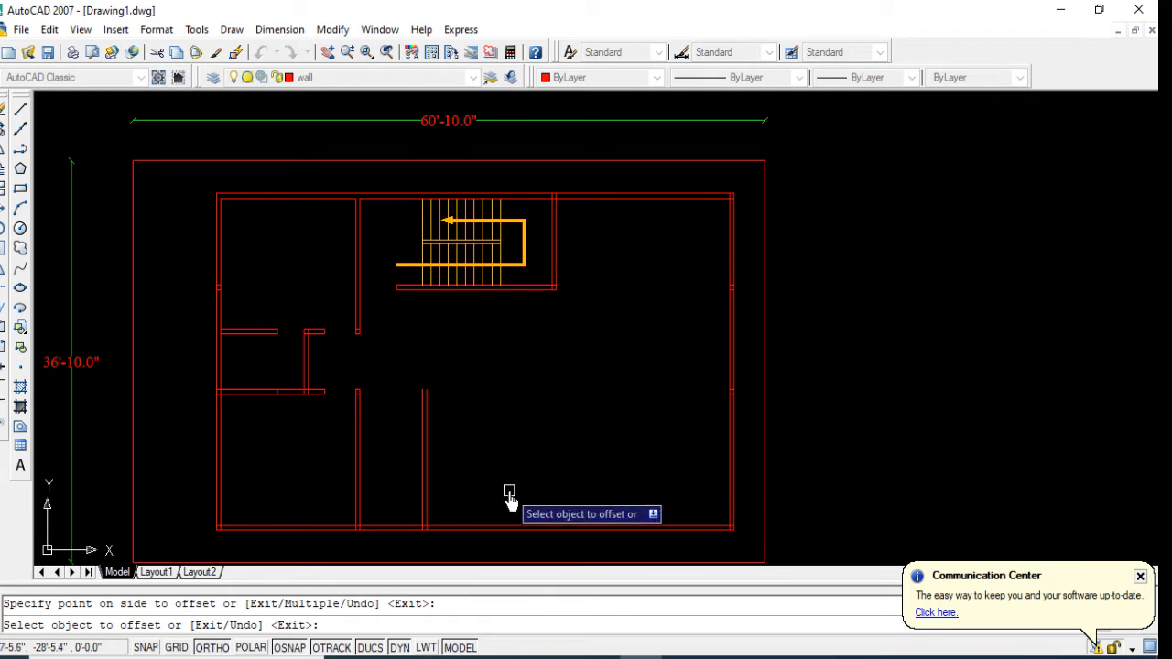
{"action": "key", "text": "Escape"}
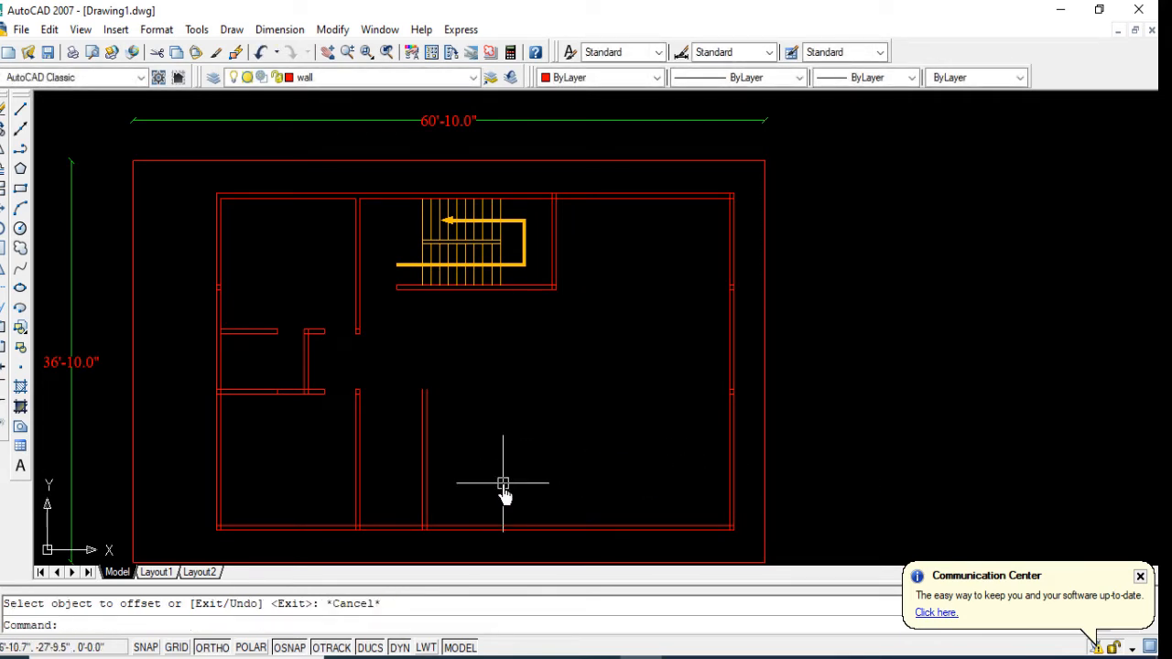
Step: Offset the east outer wall's inner line 12' into the building
{"action": "type", "text": "o"}
{"action": "key", "text": "Return"}
{"action": "type", "text": "12'"}
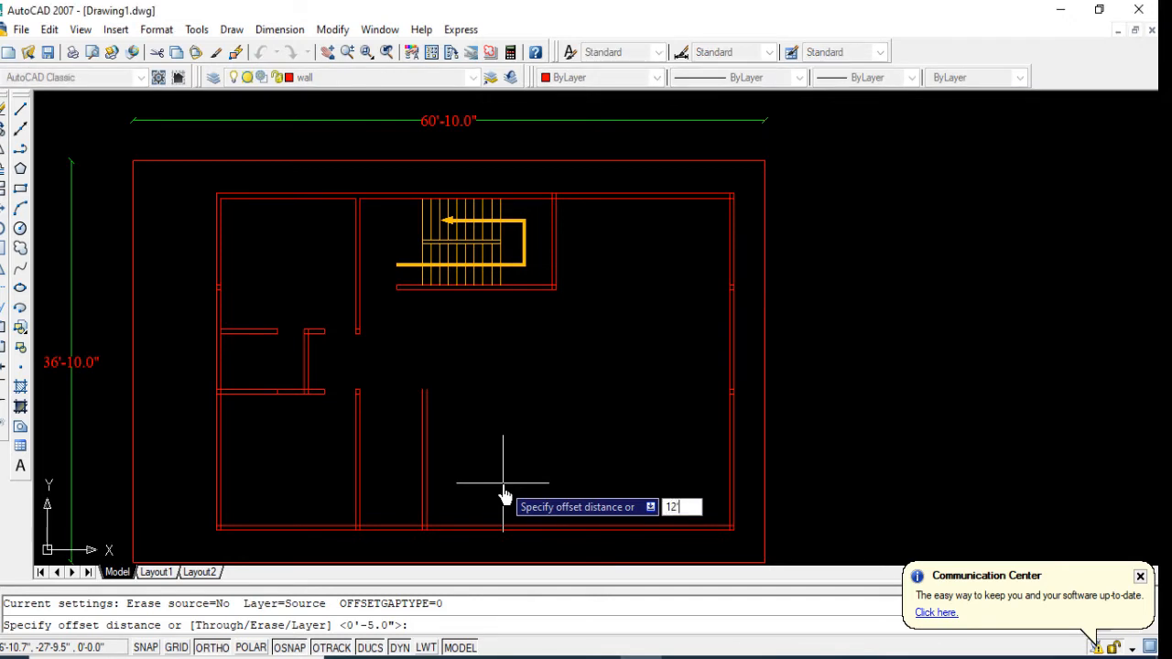
{"action": "key", "text": "Return"}
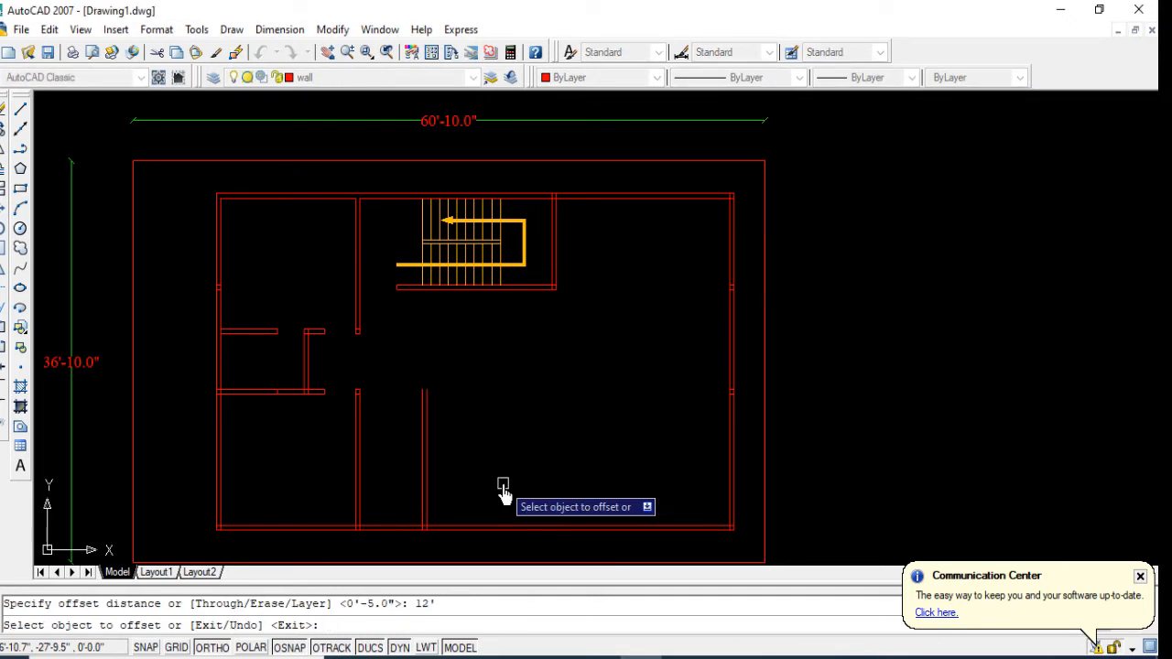
{"action": "left_click", "coordinate": [729, 518]}
{"action": "left_click", "coordinate": [648, 503]}
{"action": "key", "text": "Return"}
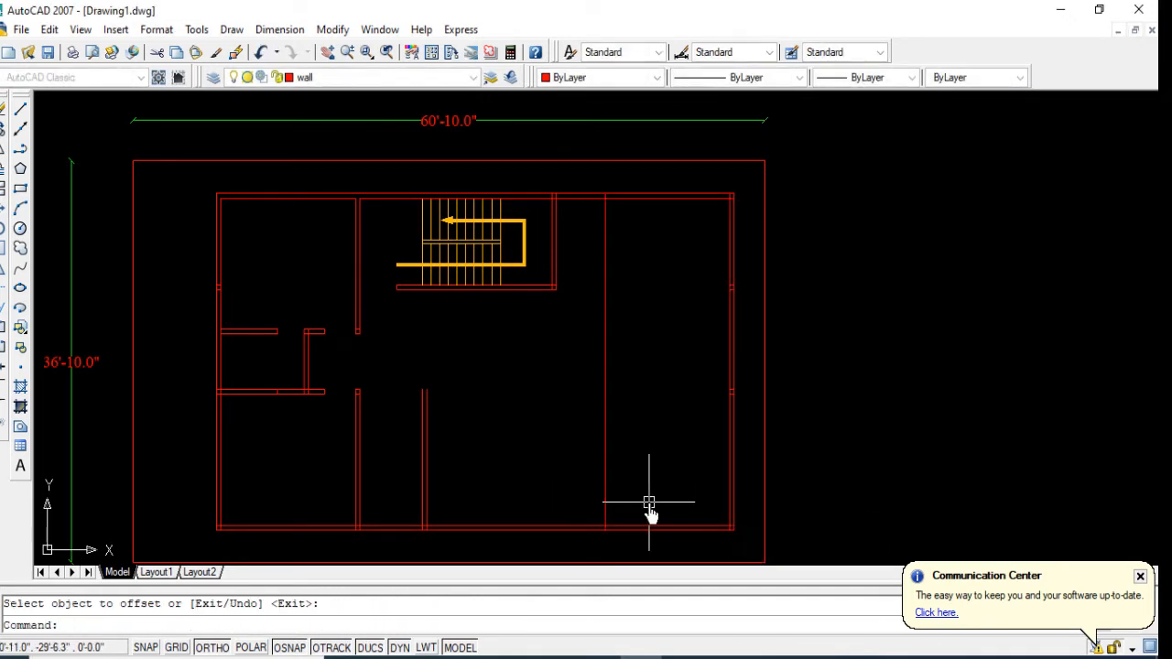
Step: Offset the new full-height line near the east side 5" westward to form a partition wall
{"action": "key", "text": "Return"}
{"action": "type", "text": "5"}
{"action": "key", "text": "Return"}
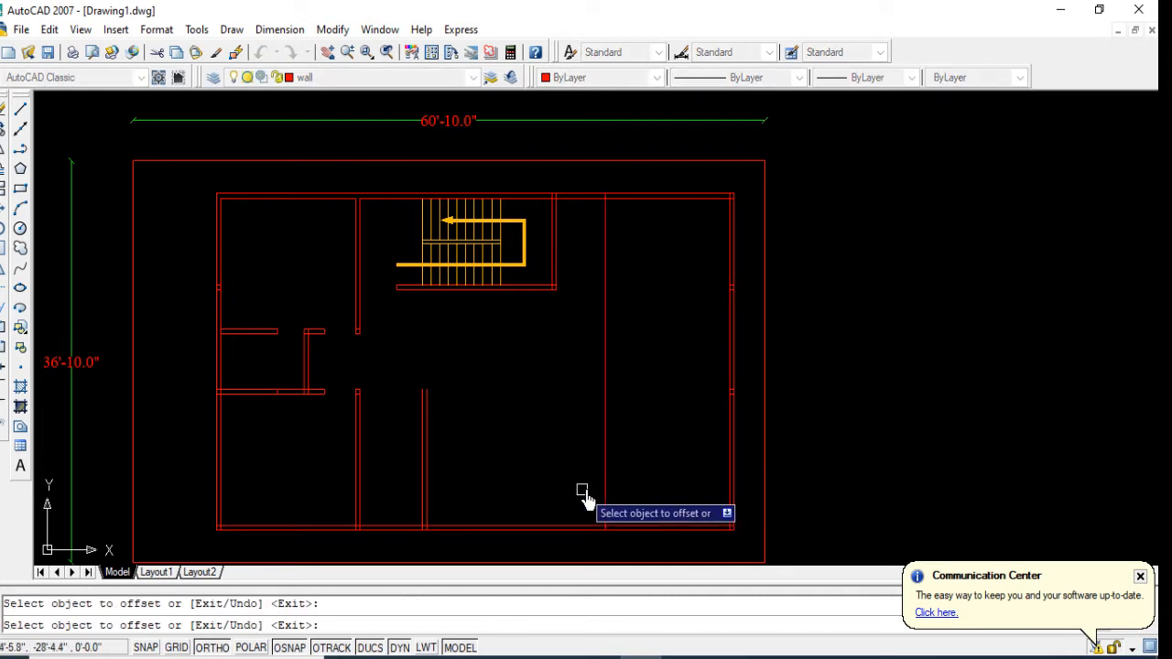
{"action": "left_click", "coordinate": [604, 494]}
{"action": "left_click", "coordinate": [503, 486]}
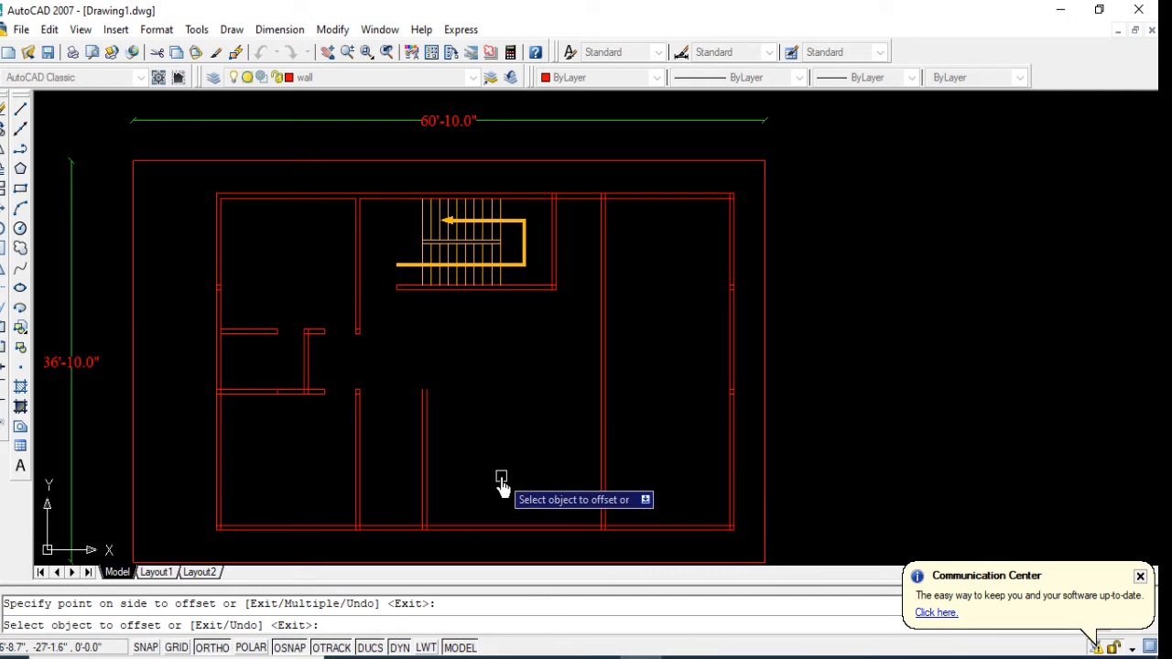
{"action": "key", "text": "Return"}
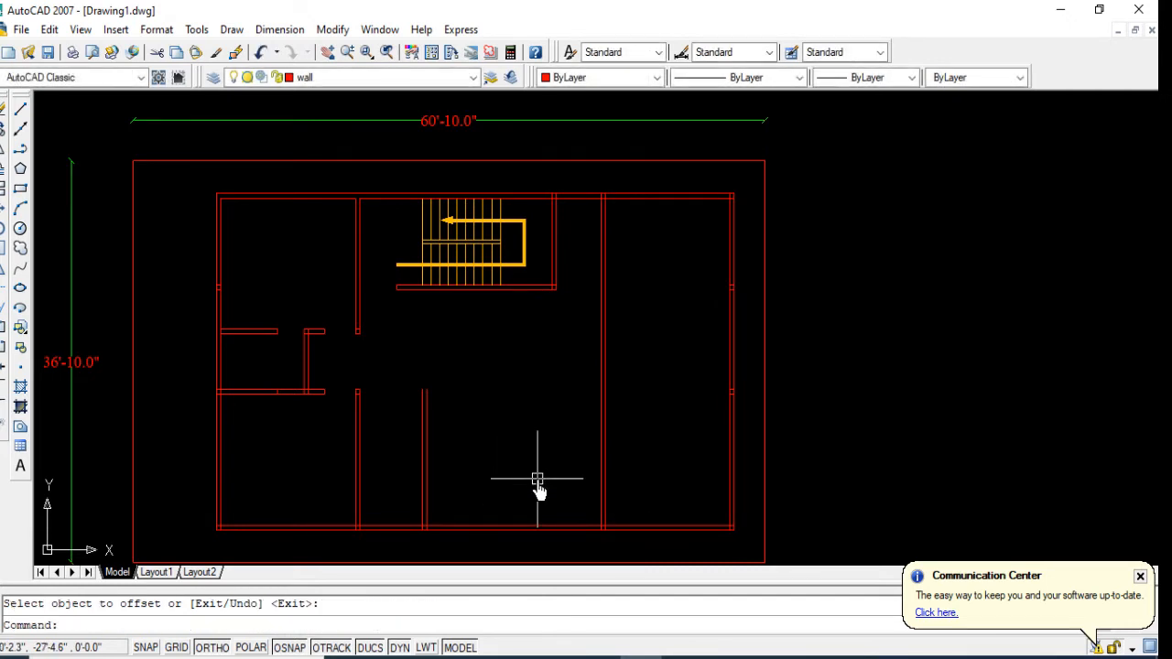
Step: Offset the south outer wall's inner line 12' up into the building
{"action": "type", "text": "o"}
{"action": "key", "text": "Return"}
{"action": "type", "text": "12"}
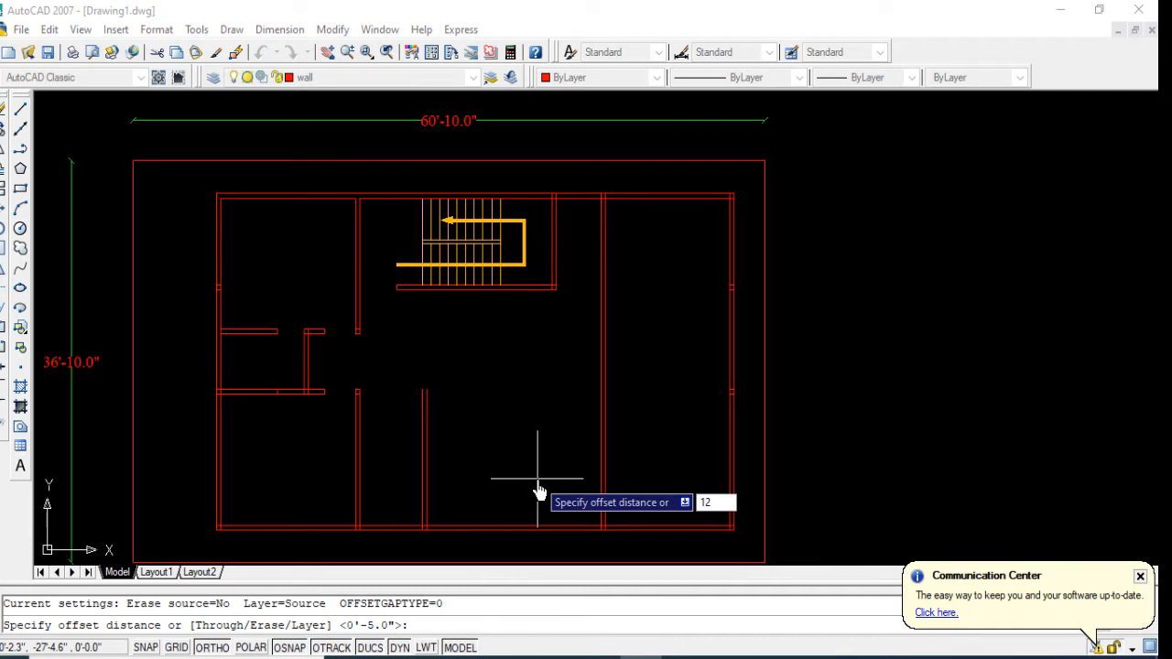
{"action": "type", "text": "'"}
{"action": "key", "text": "Return"}
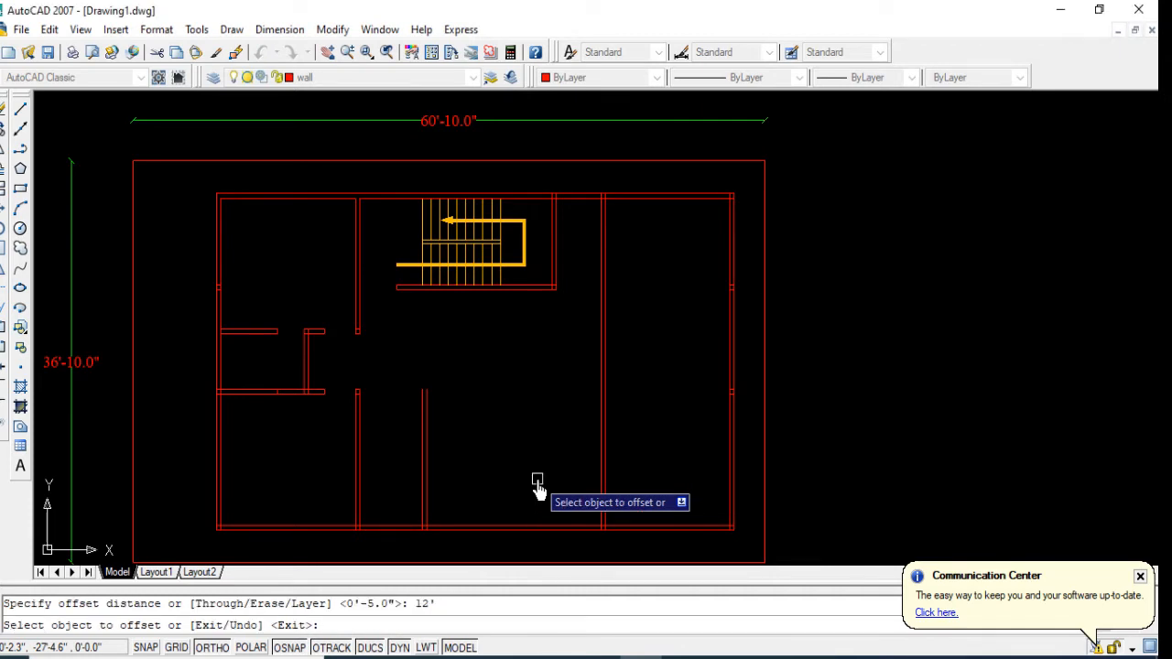
{"action": "left_click", "coordinate": [649, 526]}
{"action": "left_click", "coordinate": [659, 447]}
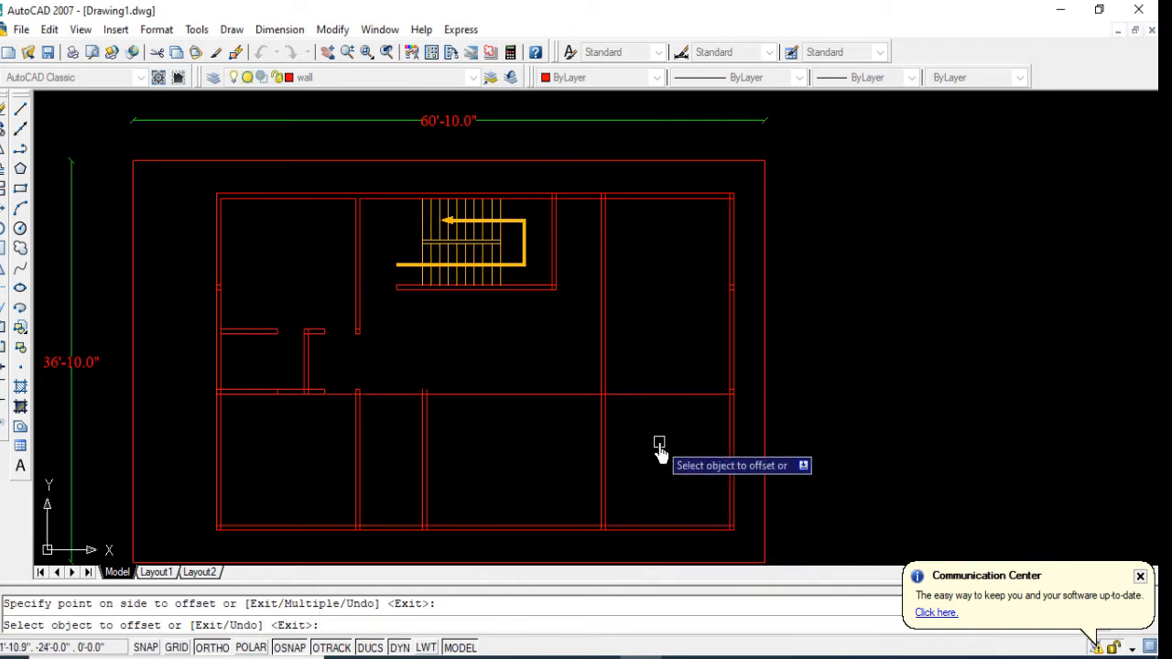
{"action": "key", "text": "Return"}
{"action": "key", "text": "Return"}
{"action": "key", "text": "Return"}
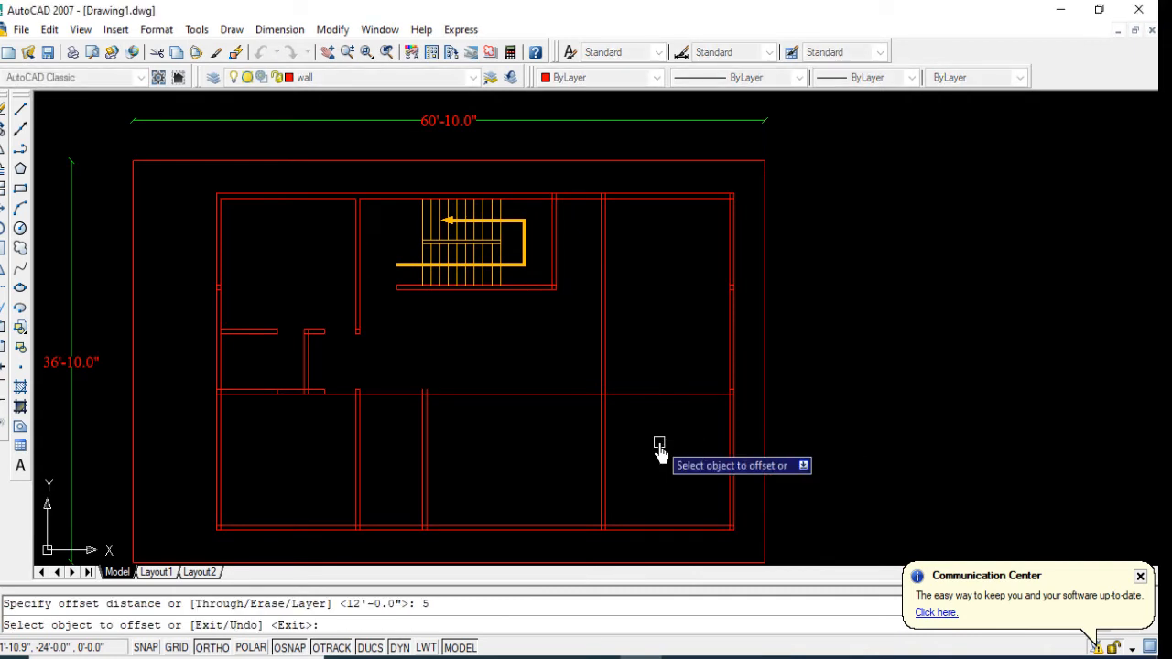
Step: Offset the new horizontal line 5" upward to form a partition wall across the plan
{"action": "left_click", "coordinate": [653, 394]}
{"action": "left_click", "coordinate": [643, 369]}
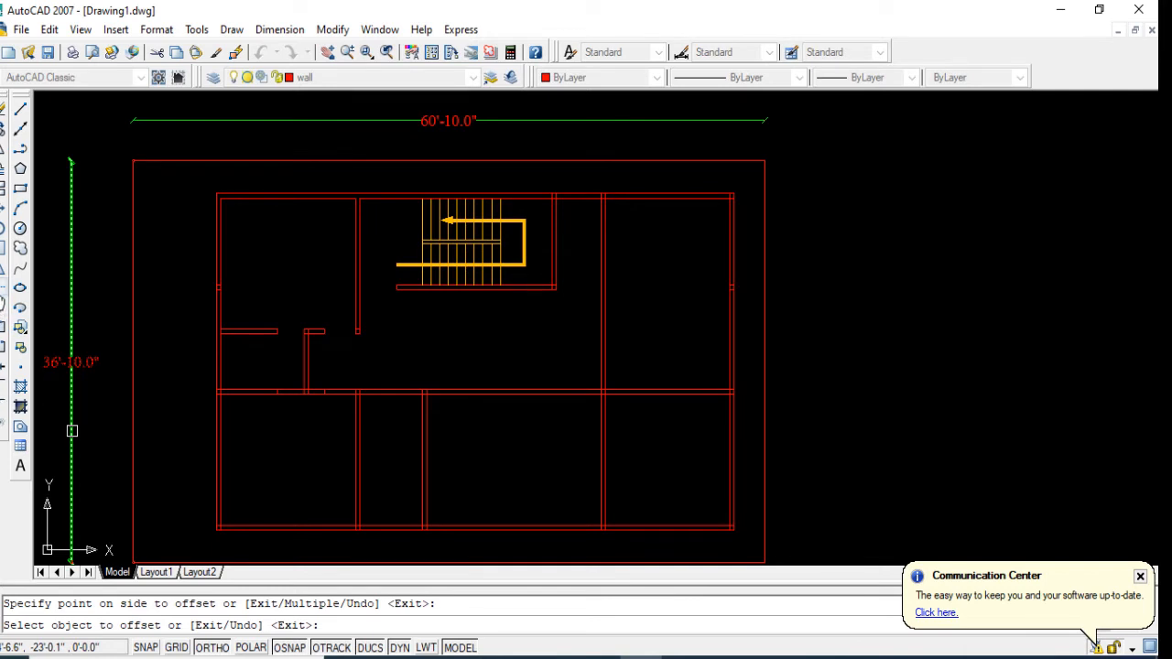
Step: Trim both cross-wall lines between the small west partition's stub and the nearest lower vertical partition to leave an opening
{"action": "left_click", "coordinate": [2, 293]}
{"action": "key", "text": "Return"}
{"action": "scroll", "coordinate": [318, 381], "scroll_direction": "up", "scroll_amount": 5}
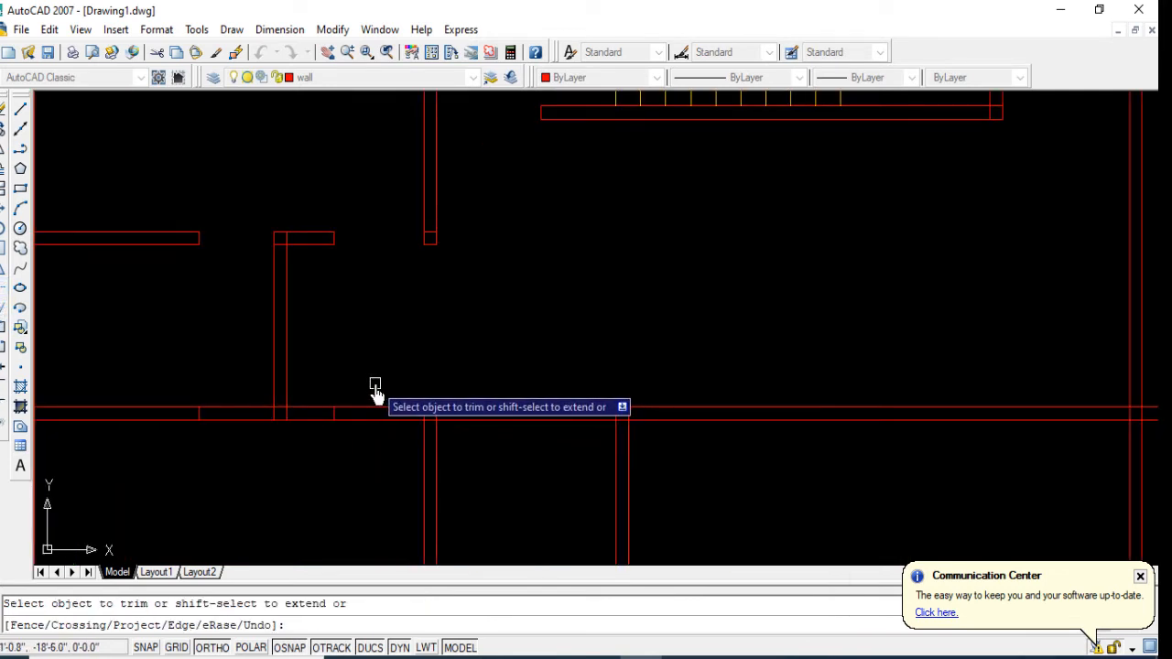
{"action": "scroll", "coordinate": [375, 384], "scroll_direction": "down", "scroll_amount": 2}
{"action": "left_click", "coordinate": [376, 373]}
{"action": "left_click", "coordinate": [374, 430]}
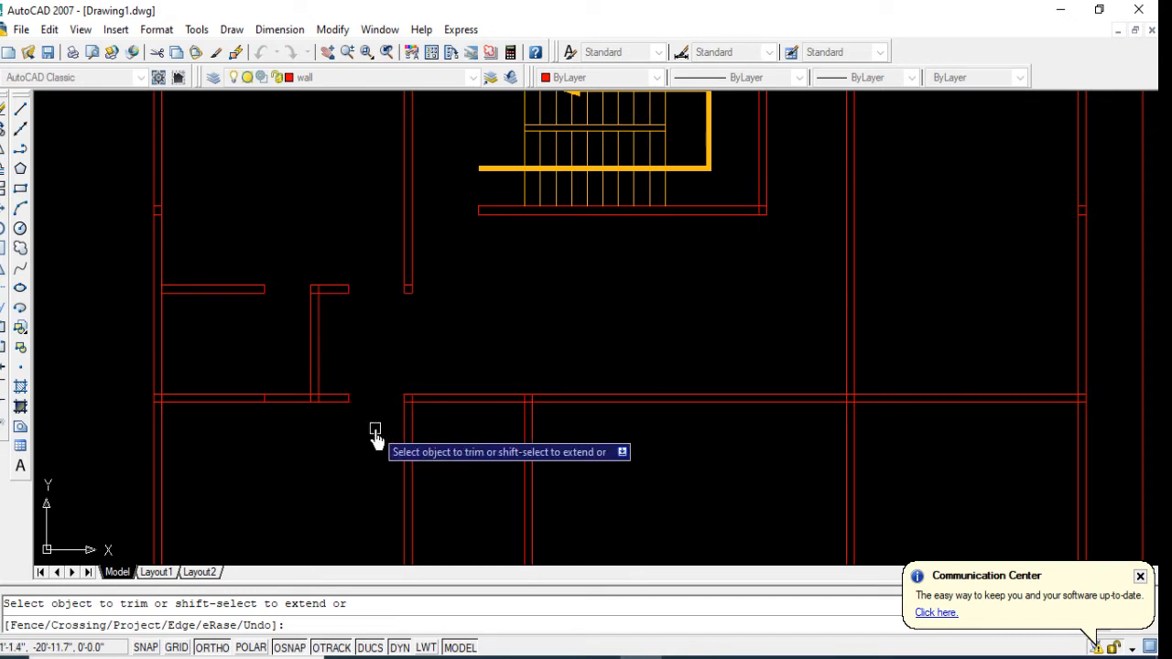
{"action": "scroll", "coordinate": [385, 421], "scroll_direction": "down", "scroll_amount": 2}
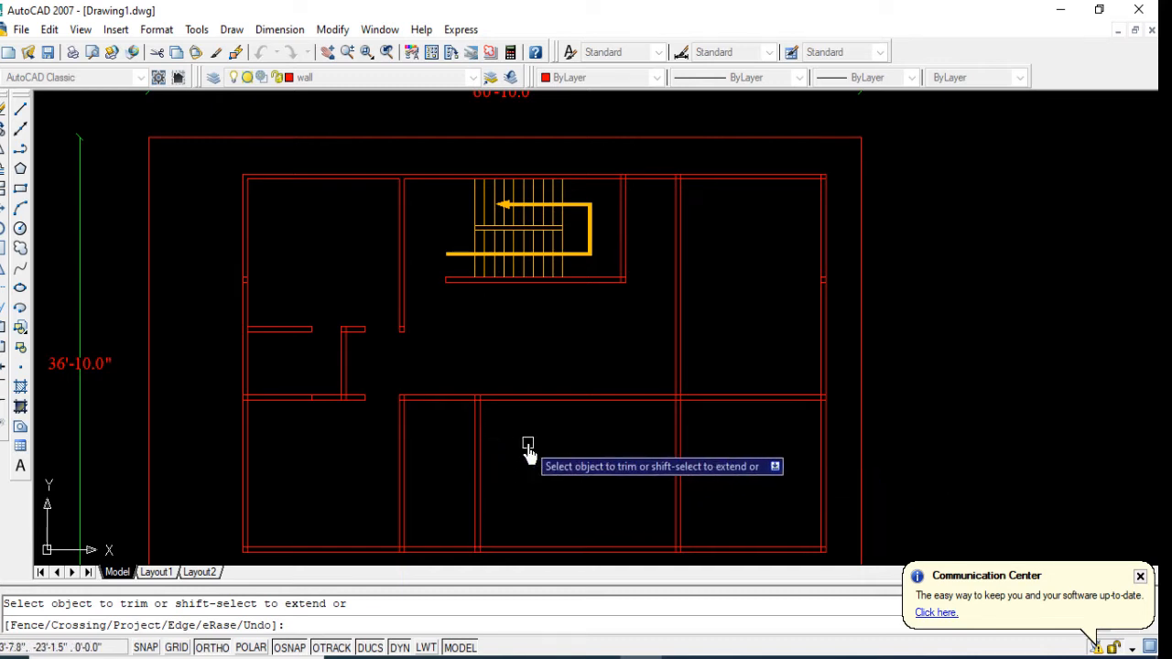
{"action": "key", "text": "Escape"}
Step: Offset the second vertical partition's line in the lower rooms 11' eastward
{"action": "type", "text": "o"}
{"action": "key", "text": "Return"}
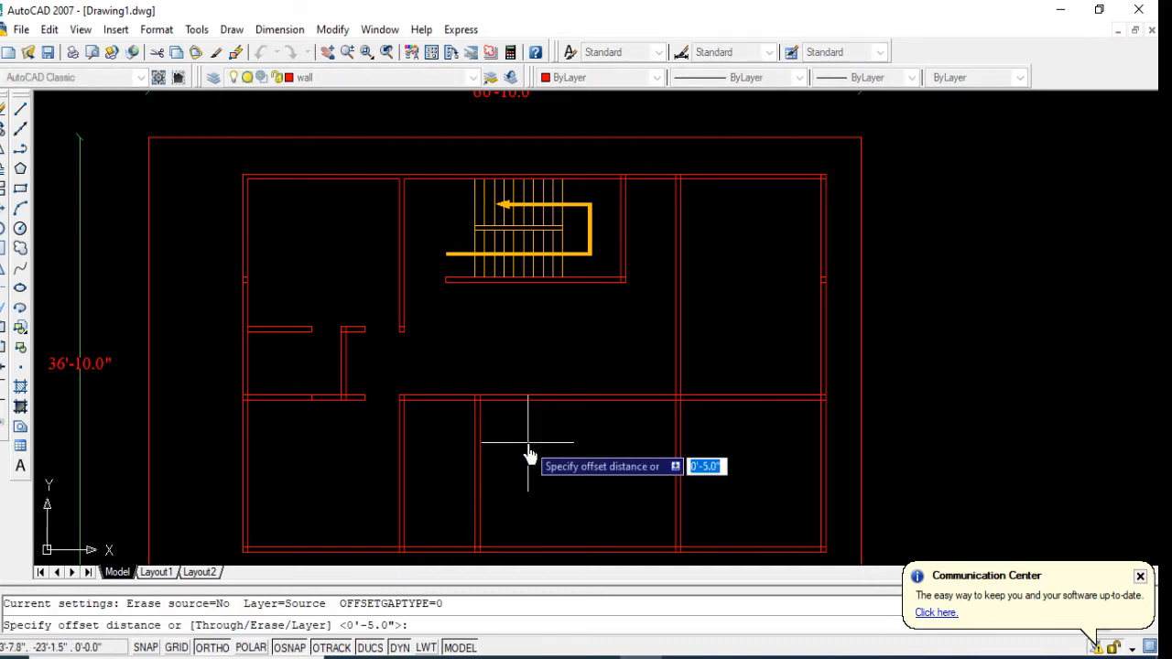
{"action": "type", "text": "11"}
{"action": "key", "text": "Return"}
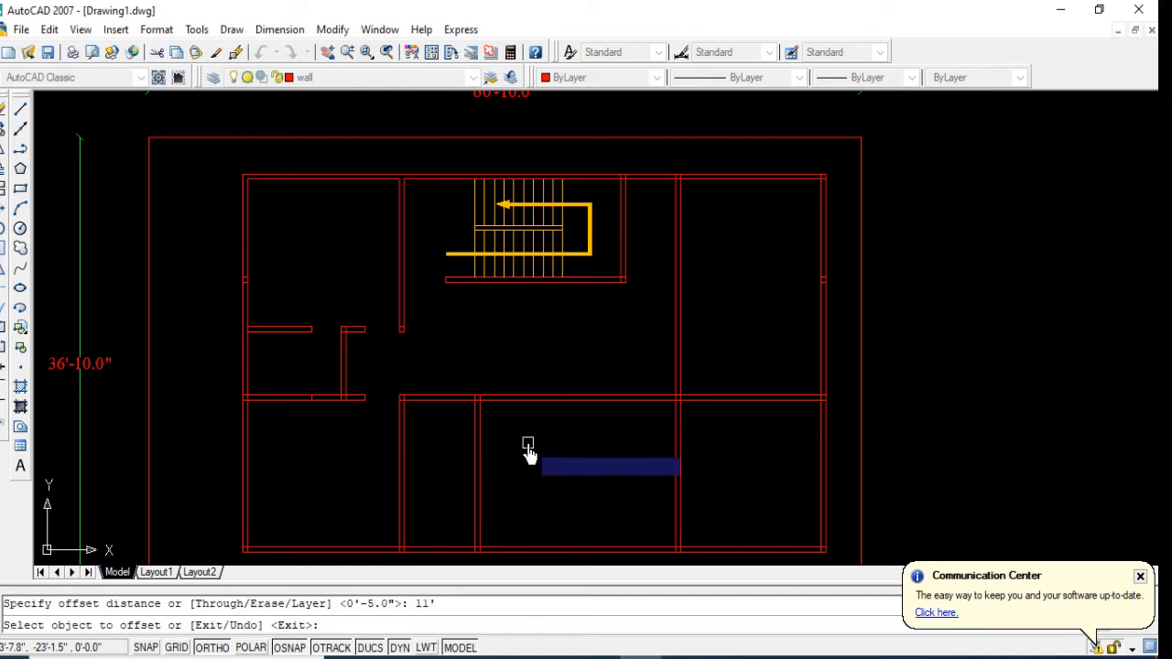
{"action": "left_click", "coordinate": [477, 445]}
{"action": "left_click", "coordinate": [558, 469]}
{"action": "key", "text": "Return"}
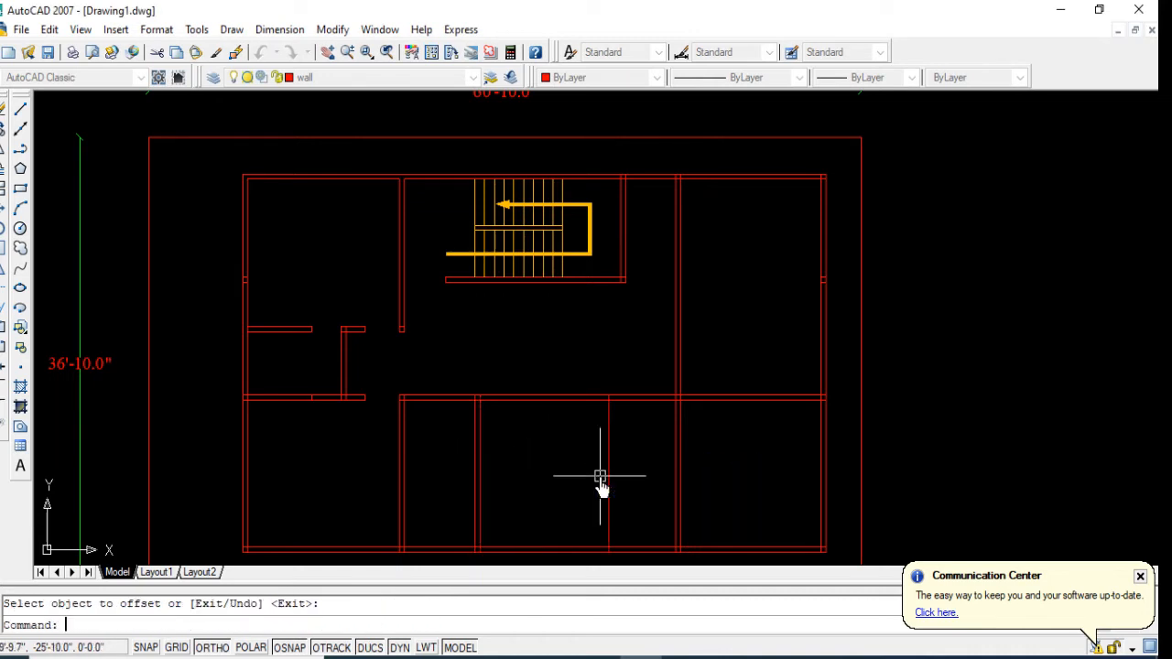
Step: Offset the new vertical line 5" eastward to form a partition wall in the lower part of the plan
{"action": "key", "text": "Return"}
{"action": "type", "text": "5"}
{"action": "key", "text": "Return"}
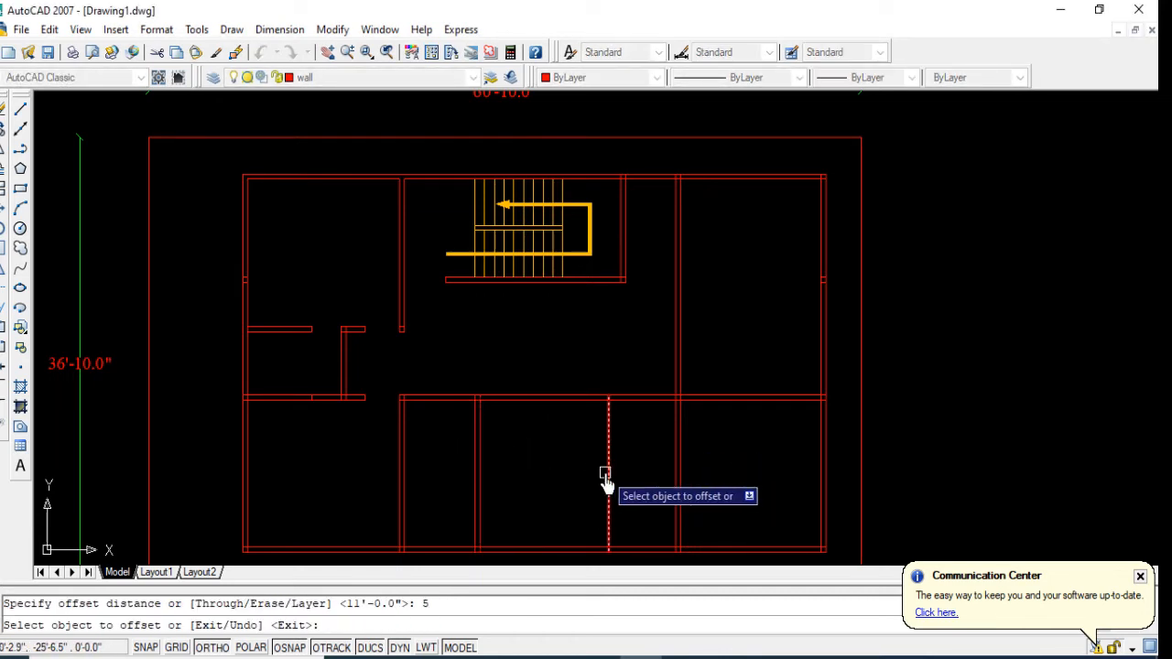
{"action": "left_click", "coordinate": [609, 476]}
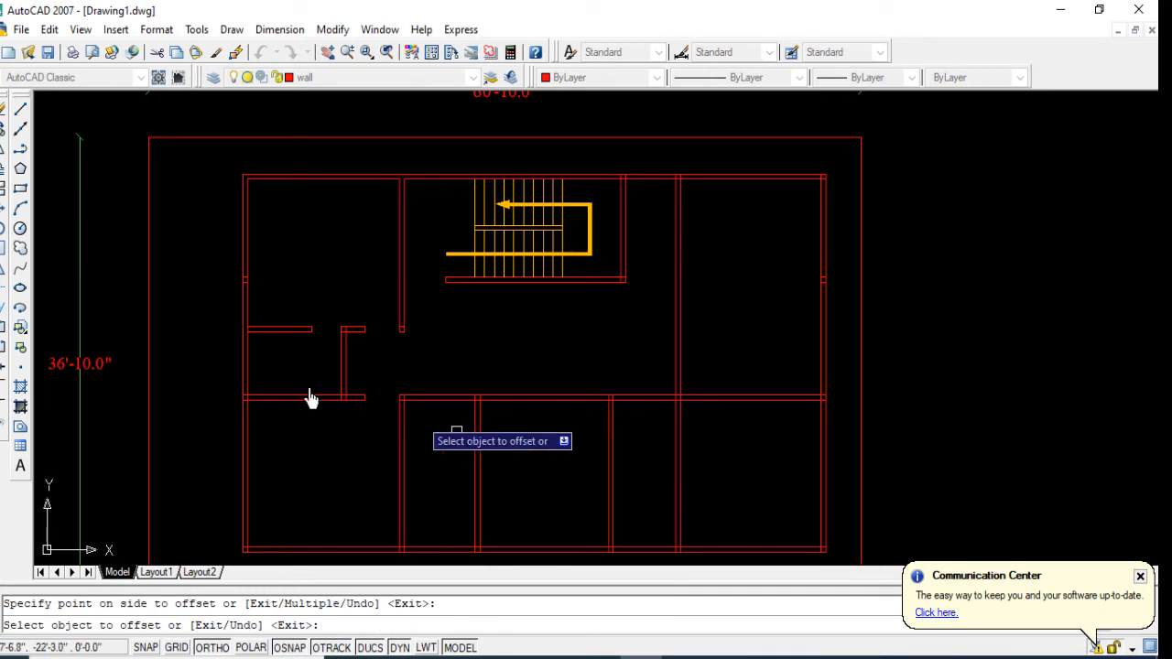
Step: Trim the cross wall's two lines between the new partition and the full-height east partition
{"action": "left_click", "coordinate": [3, 295]}
{"action": "key", "text": "Return"}
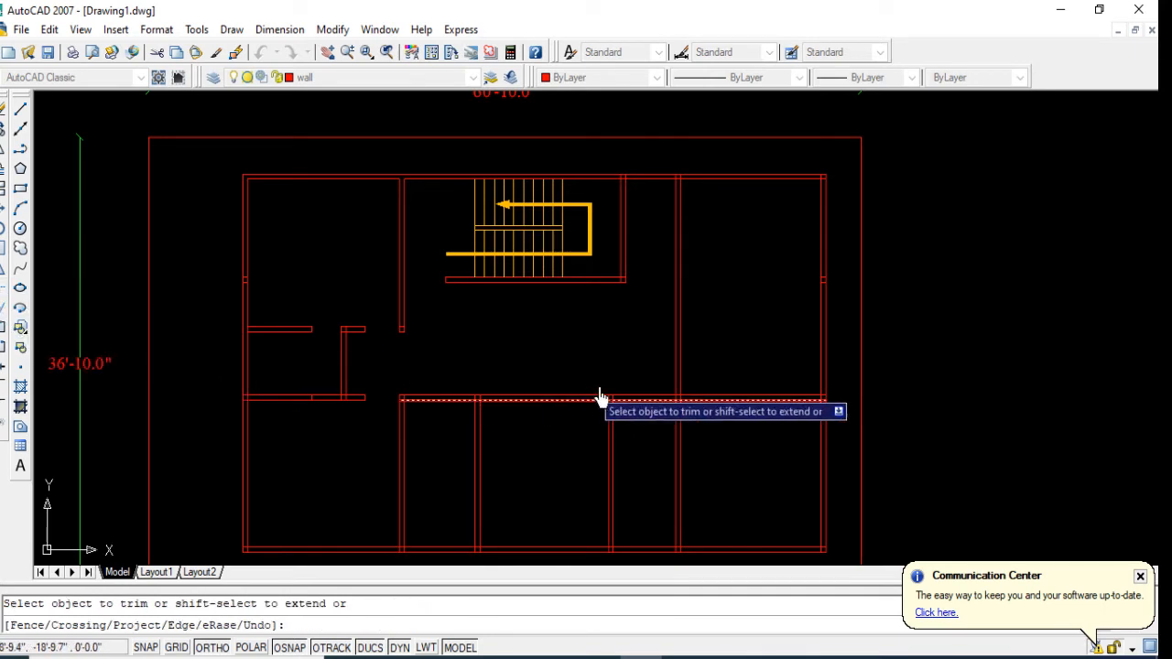
{"action": "left_click", "coordinate": [645, 383]}
{"action": "left_click", "coordinate": [647, 437]}
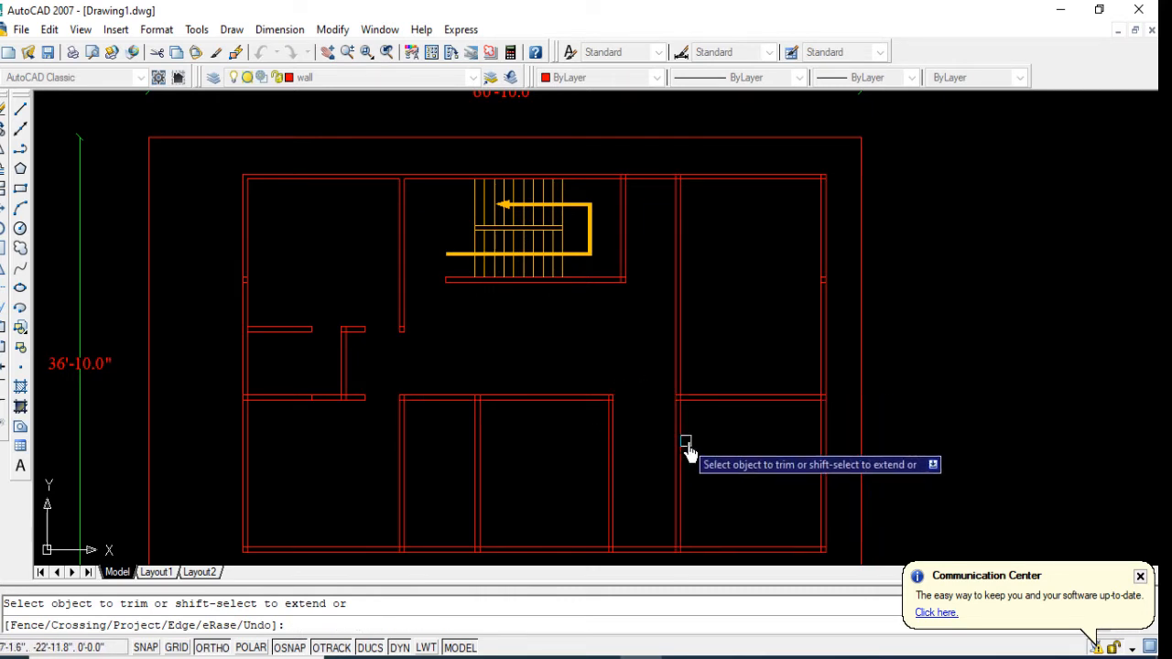
{"action": "middle_click_drag", "start_coordinate": [720, 488], "coordinate": [720, 478]}
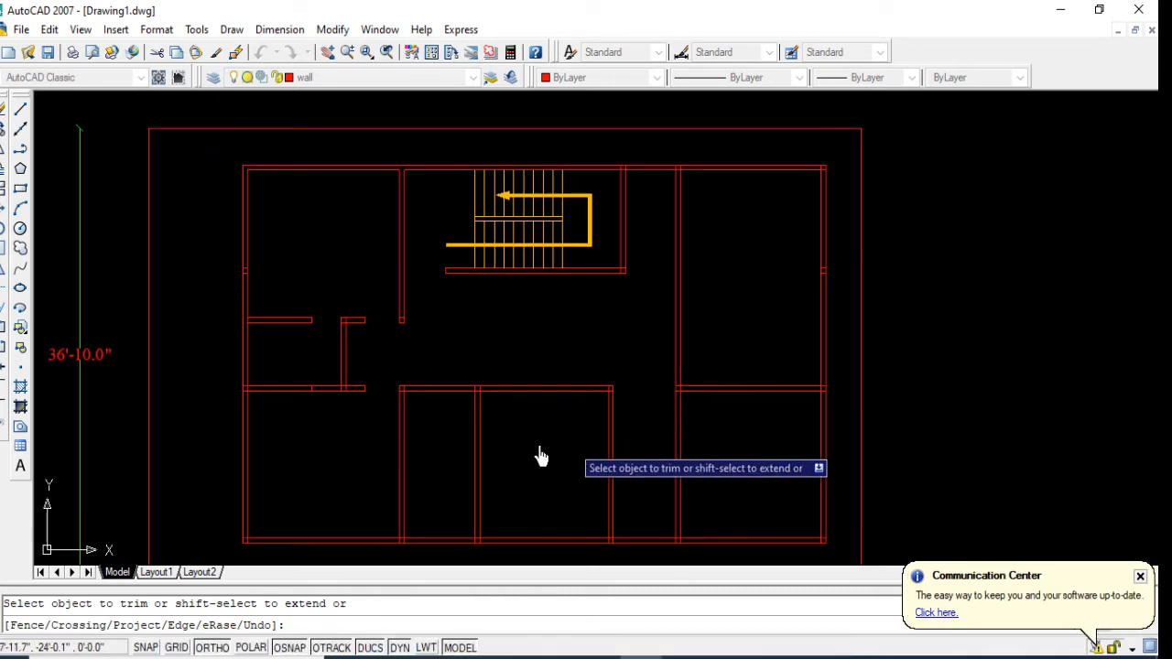
{"action": "left_click", "coordinate": [686, 500]}
{"action": "left_click", "coordinate": [641, 510]}
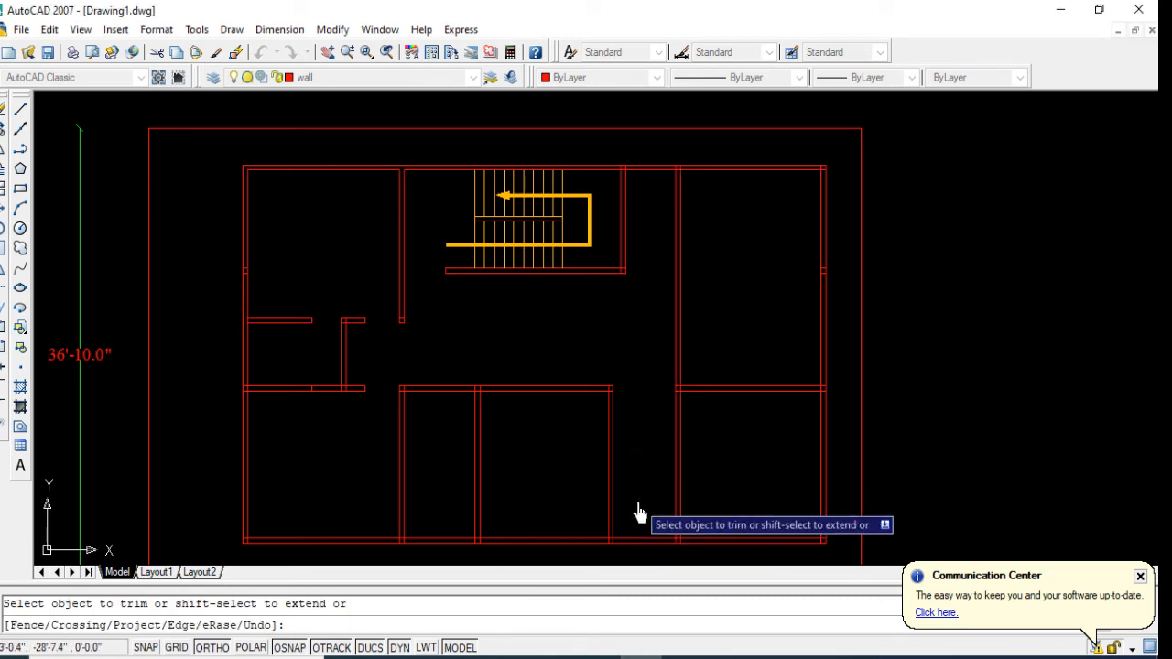
{"action": "key", "text": "Escape"}
{"action": "key", "text": "Escape"}
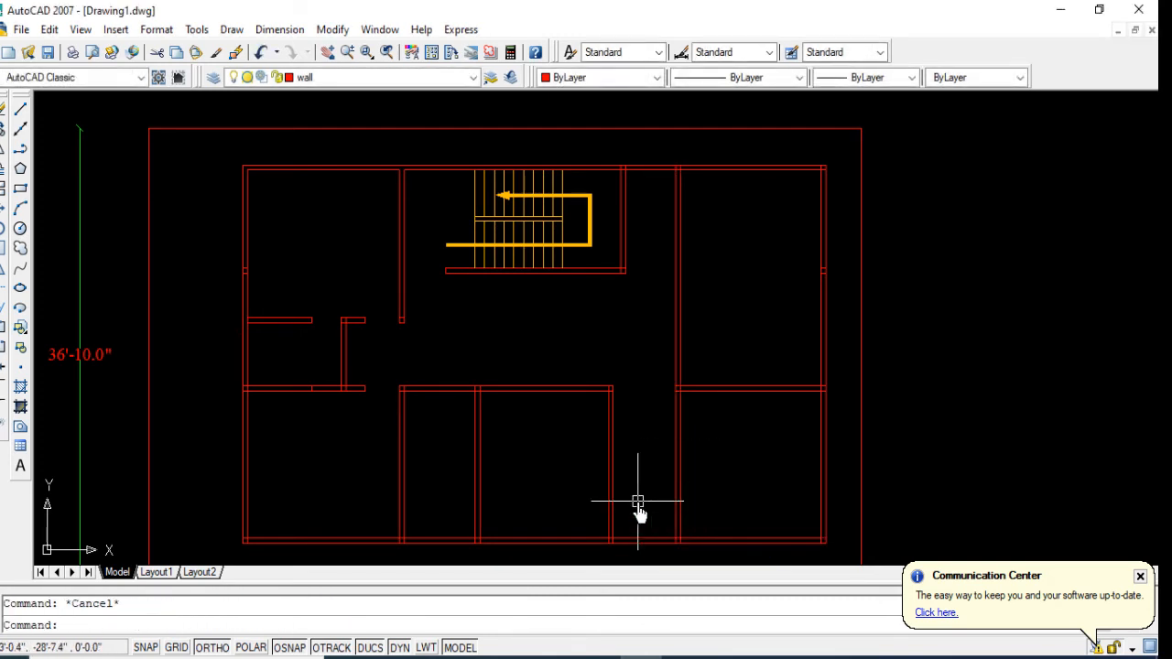
Step: Offset the south outer wall's inner line 6' up into the building
{"action": "type", "text": "o"}
{"action": "key", "text": "Return"}
{"action": "type", "text": "6"}
{"action": "key", "text": "Return"}
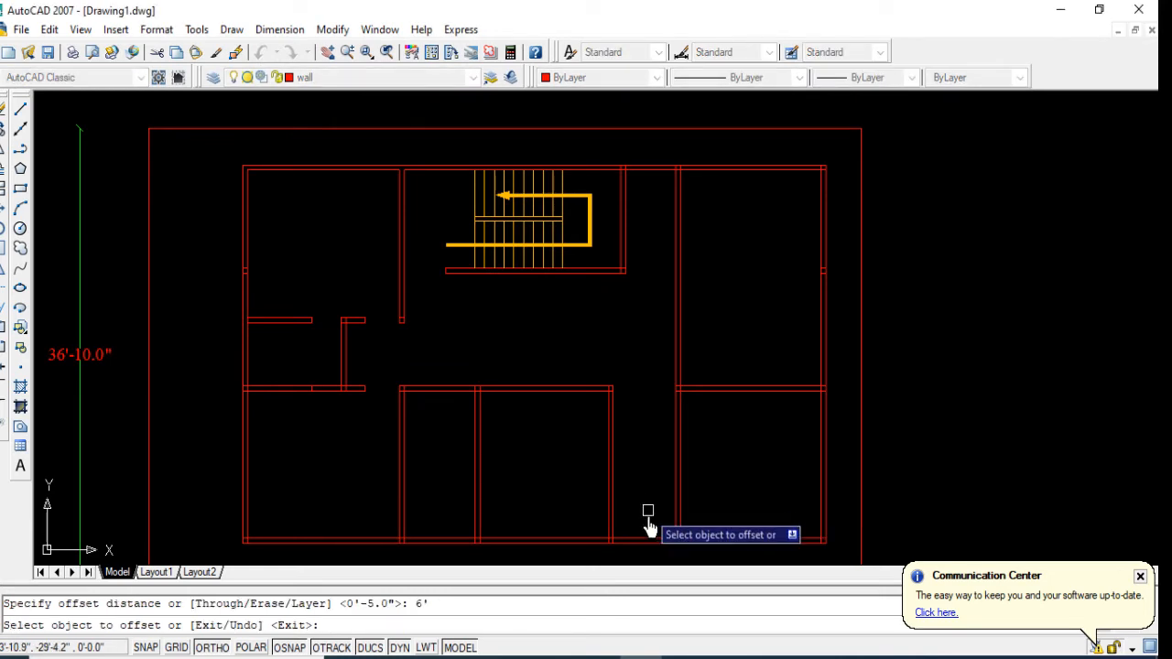
{"action": "left_click", "coordinate": [649, 540]}
{"action": "left_click", "coordinate": [641, 497]}
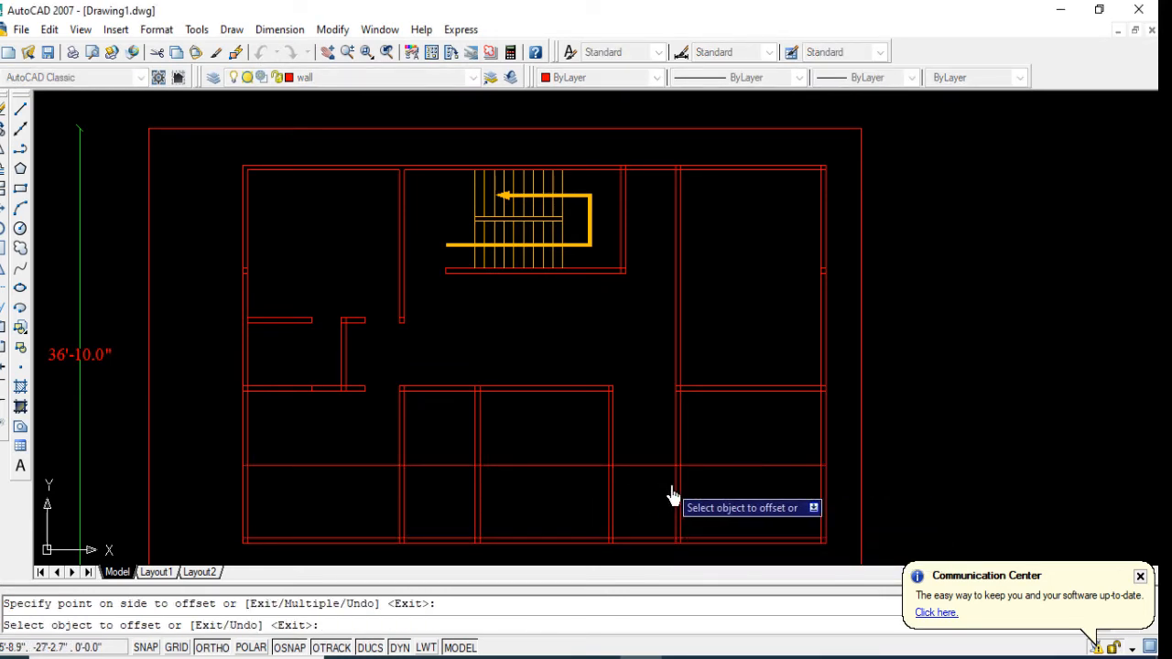
{"action": "key", "text": "Return"}
{"action": "key", "text": "Return"}
Step: Offset the new horizontal line 5" upward to form a wall through the lower rooms
{"action": "type", "text": "6"}
{"action": "key", "text": "Return"}
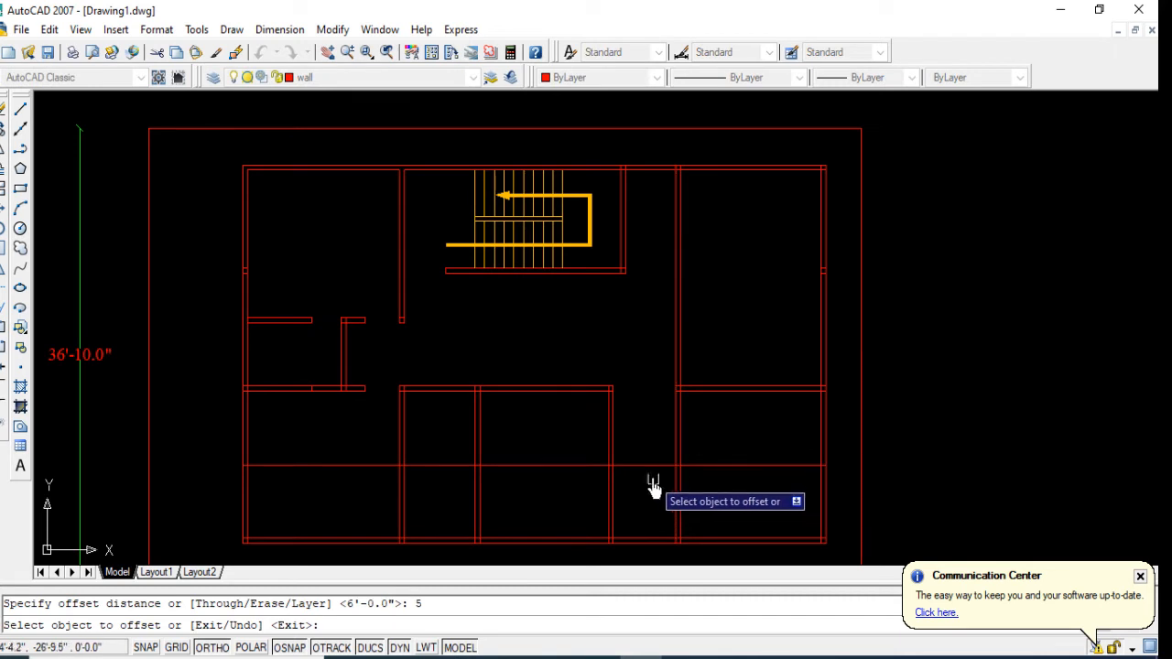
{"action": "left_click", "coordinate": [646, 465]}
{"action": "left_click", "coordinate": [644, 458]}
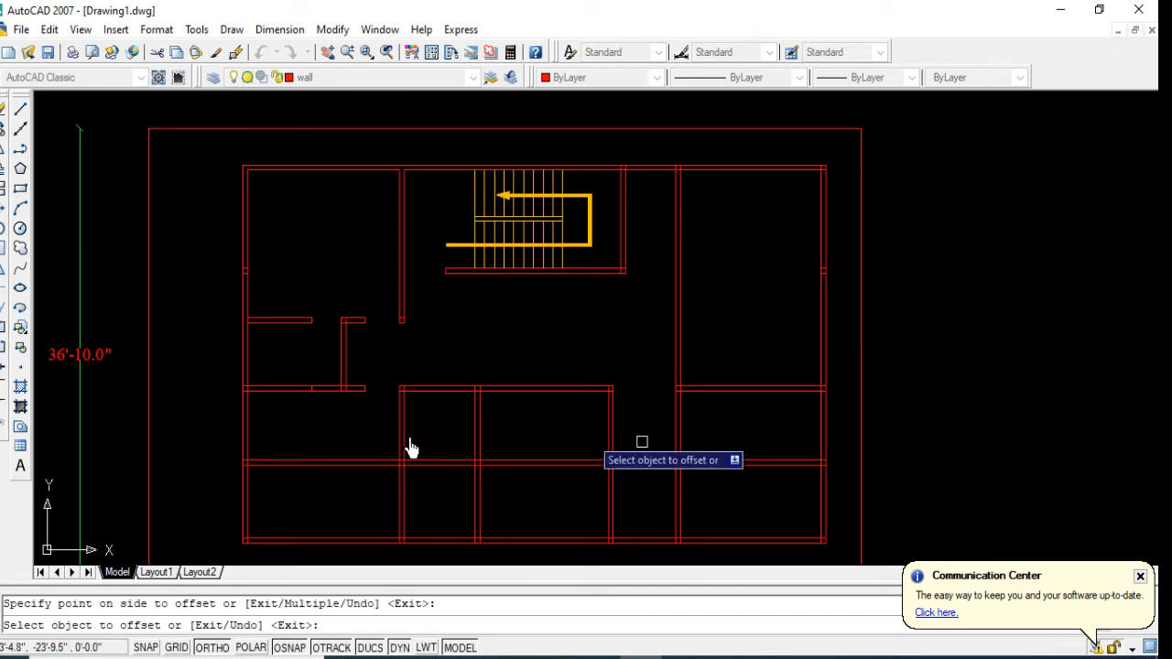
Step: Trim the new horizontal wall out of the lower middle room and the lower east room
{"action": "left_click", "coordinate": [3, 290]}
{"action": "key", "text": "Return"}
{"action": "left_click", "coordinate": [542, 465]}
{"action": "left_click", "coordinate": [561, 460]}
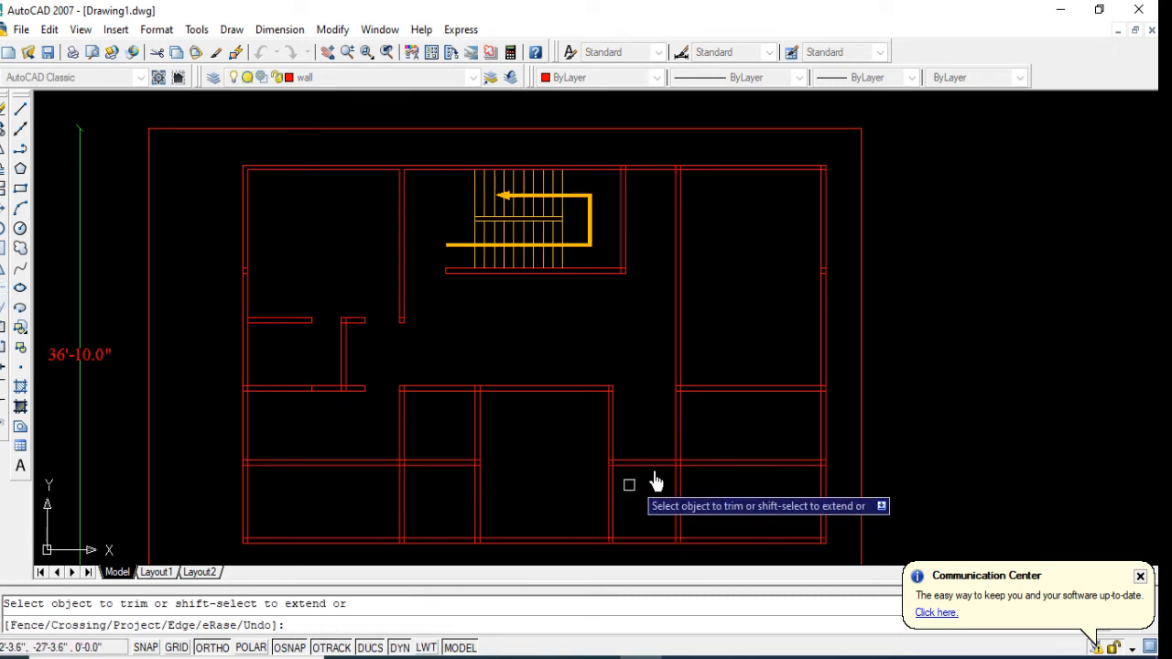
{"action": "key", "text": "Return"}
Step: Erase the leftover west portion of the new horizontal wall's two lines
{"action": "left_click", "coordinate": [447, 441]}
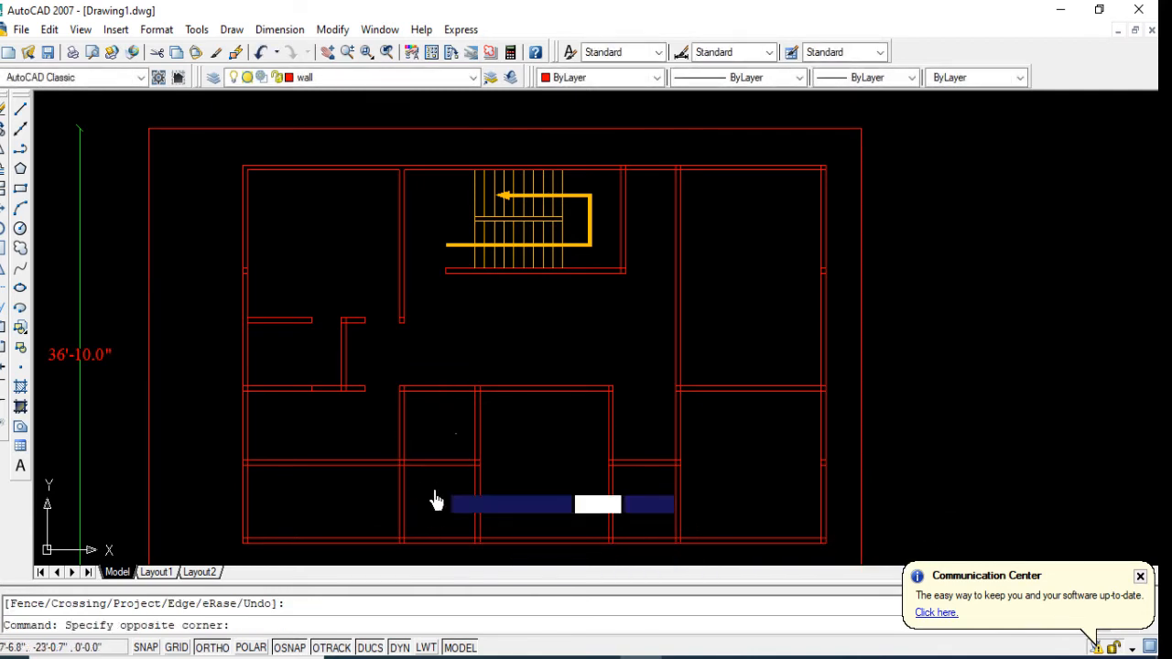
{"action": "left_click", "coordinate": [430, 499]}
{"action": "key", "text": "Delete"}
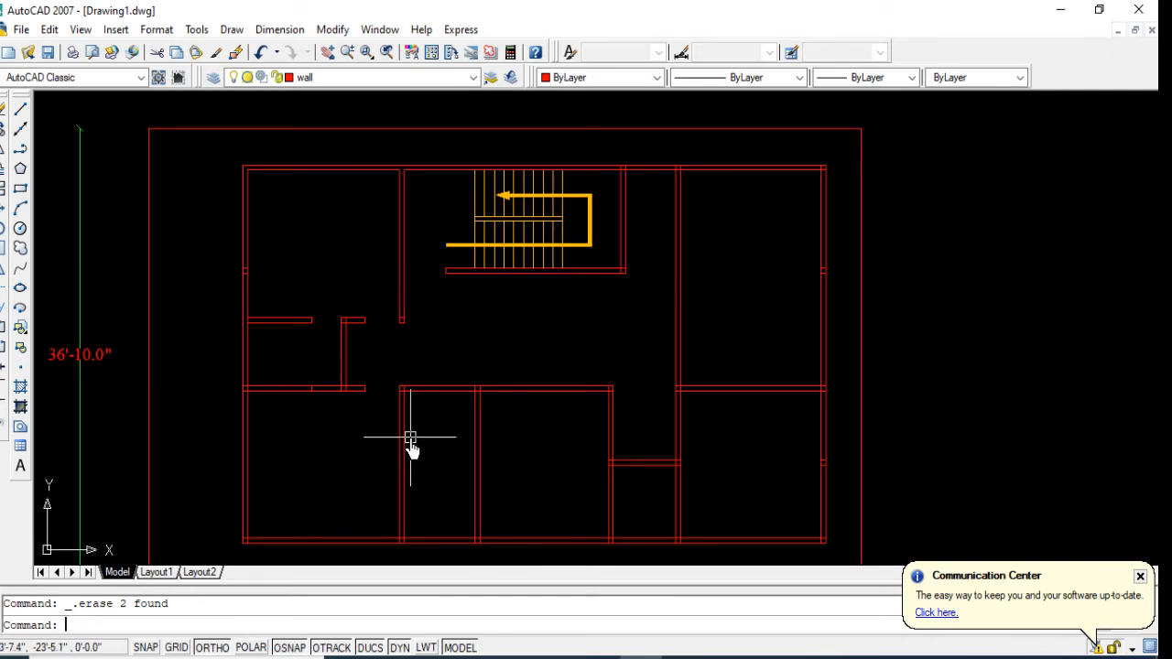
Step: Offset the lower line of the central cross wall 4' downward into the lower rooms
{"action": "type", "text": "o"}
{"action": "key", "text": "Return"}
{"action": "type", "text": "4'"}
{"action": "key", "text": "Return"}
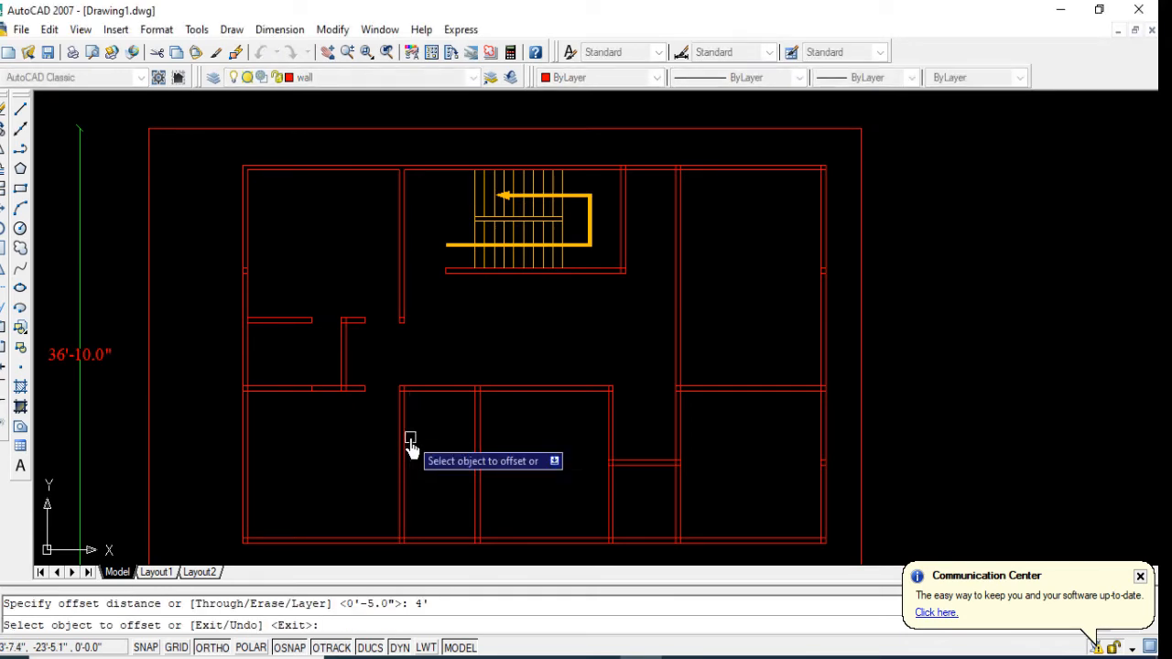
{"action": "left_click", "coordinate": [441, 392]}
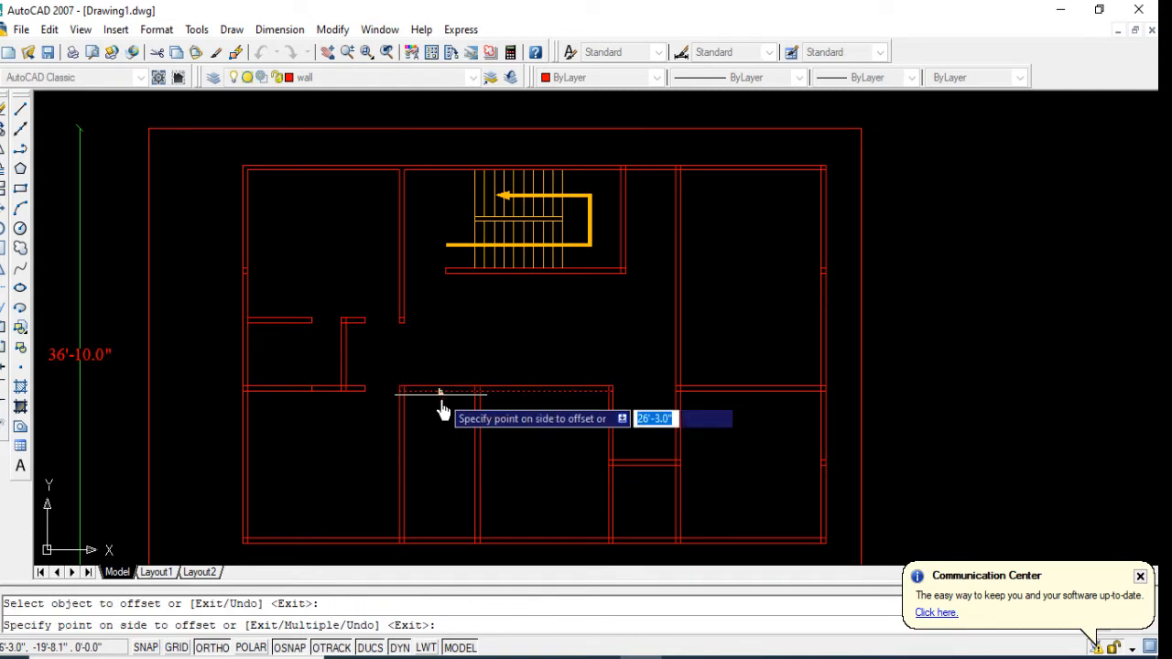
{"action": "left_click", "coordinate": [470, 495]}
{"action": "key", "text": "Return"}
Step: Offset the new horizontal line 5" downward to form a wall below the central cross wall
{"action": "key", "text": "Return"}
{"action": "type", "text": "5"}
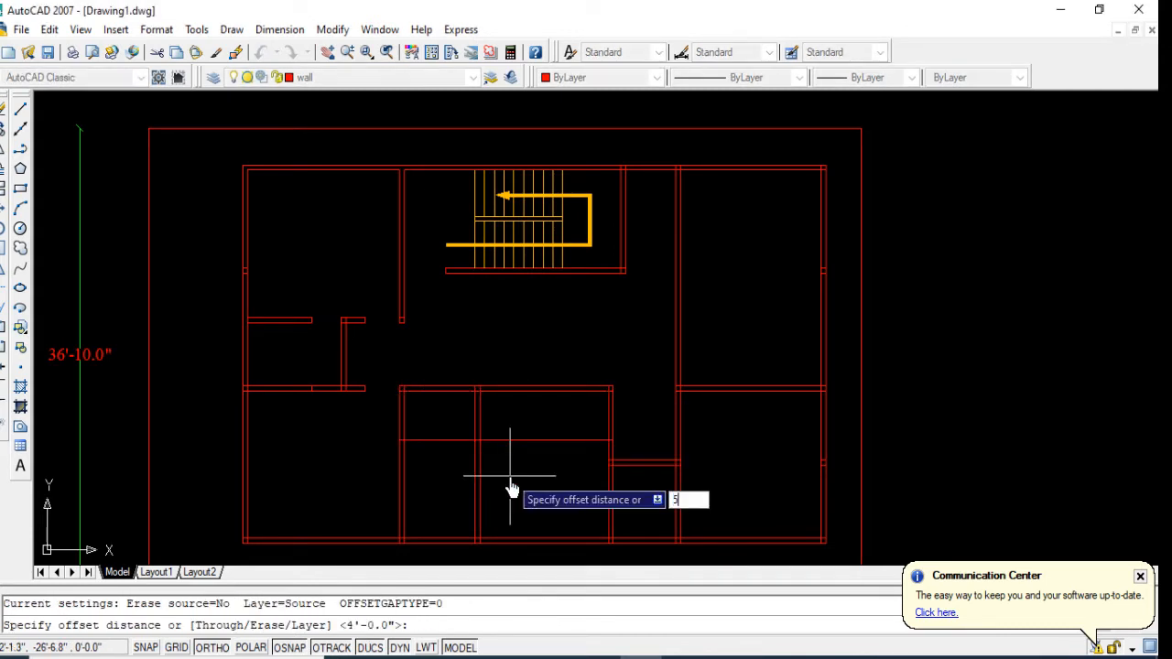
{"action": "key", "text": "Return"}
{"action": "left_click", "coordinate": [512, 442]}
{"action": "left_click", "coordinate": [531, 503]}
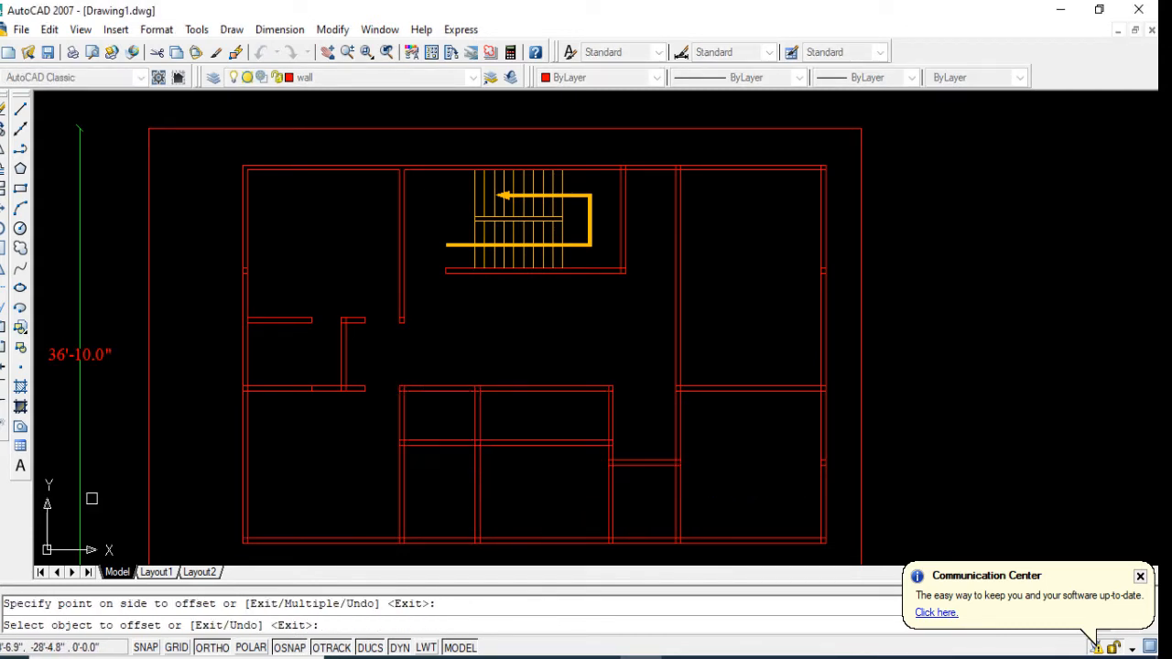
Step: Trim the new horizontal wall out of the lower middle room, keeping it only in the narrow room to the west
{"action": "left_click", "coordinate": [1, 291]}
{"action": "key", "text": "Return"}
{"action": "left_click", "coordinate": [516, 417]}
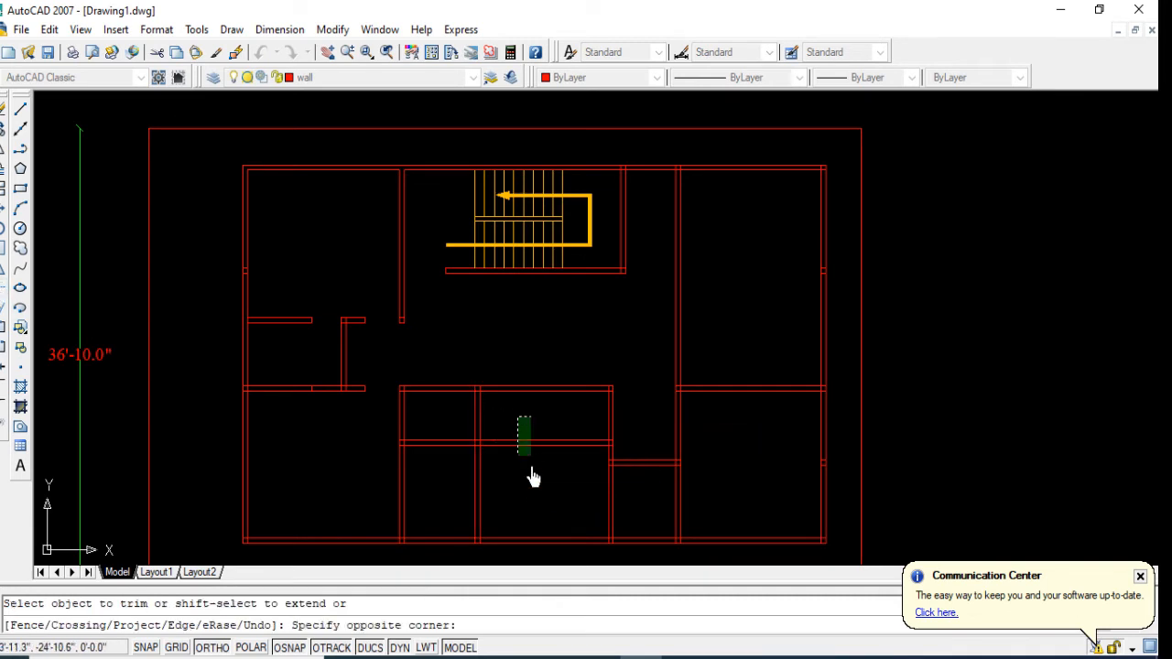
{"action": "left_click", "coordinate": [530, 478]}
{"action": "key", "text": "Return"}
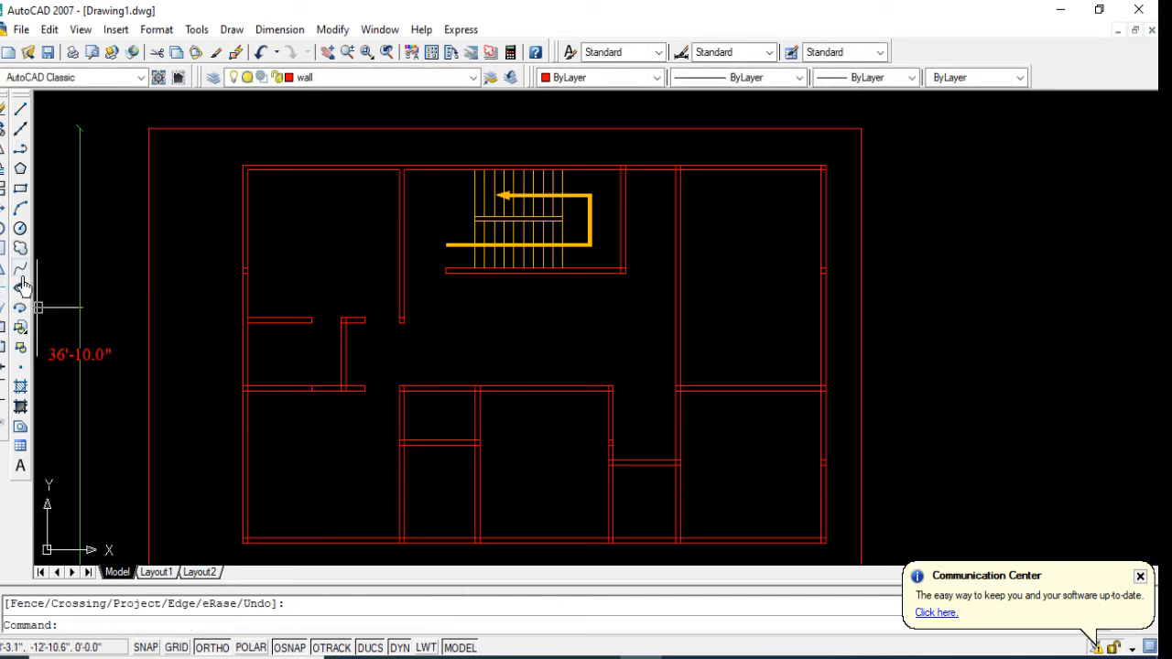
Step: Stretch the narrow room's short horizontal wall 12" downward
{"action": "left_click", "coordinate": [22, 290]}
{"action": "left_click", "coordinate": [484, 426]}
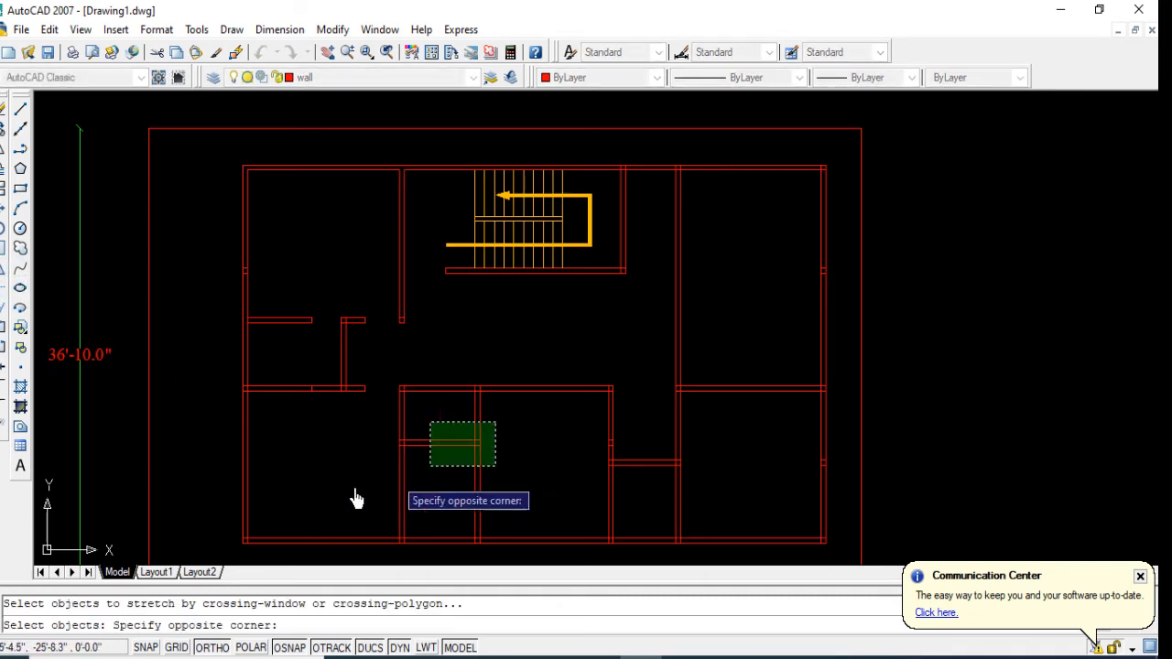
{"action": "left_click", "coordinate": [361, 499]}
{"action": "key", "text": "Return"}
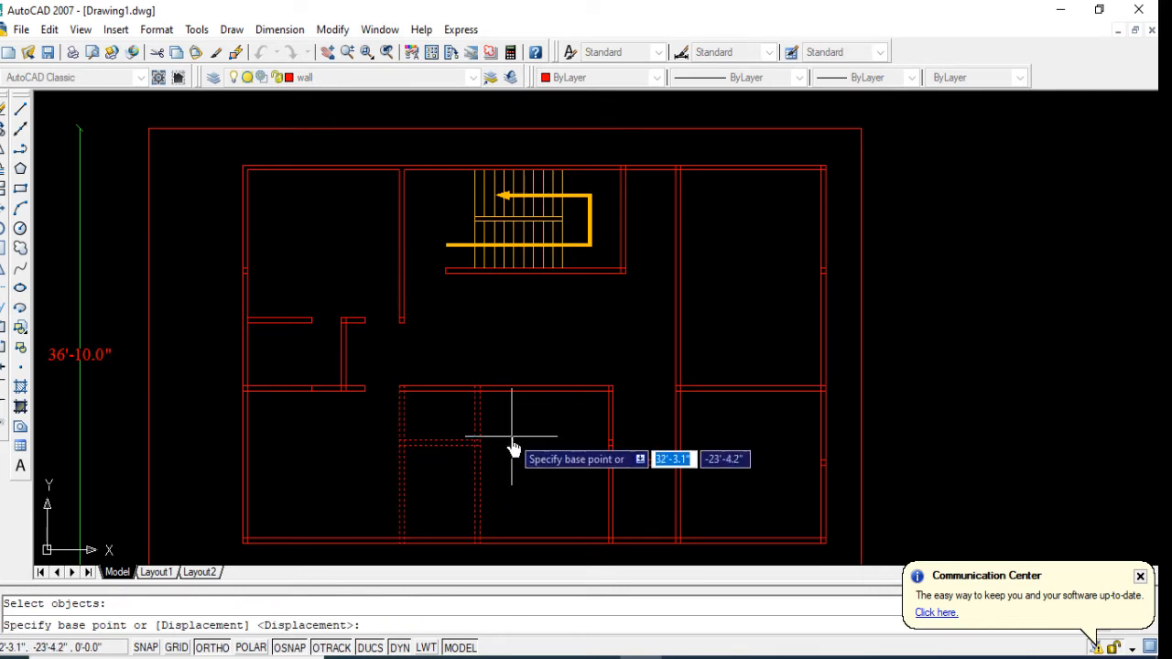
{"action": "left_click", "coordinate": [516, 459]}
{"action": "type", "text": "12"}
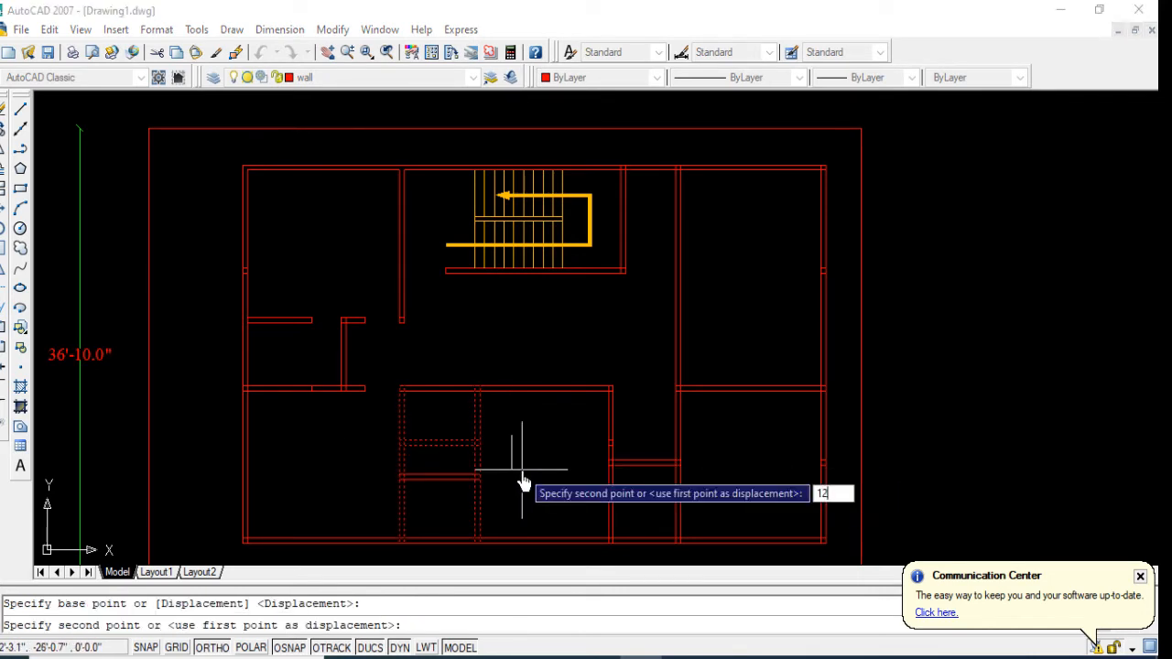
{"action": "key", "text": "Return"}
Step: Offset the central cross wall's lower line 5" downward inside the narrow room
{"action": "type", "text": "o"}
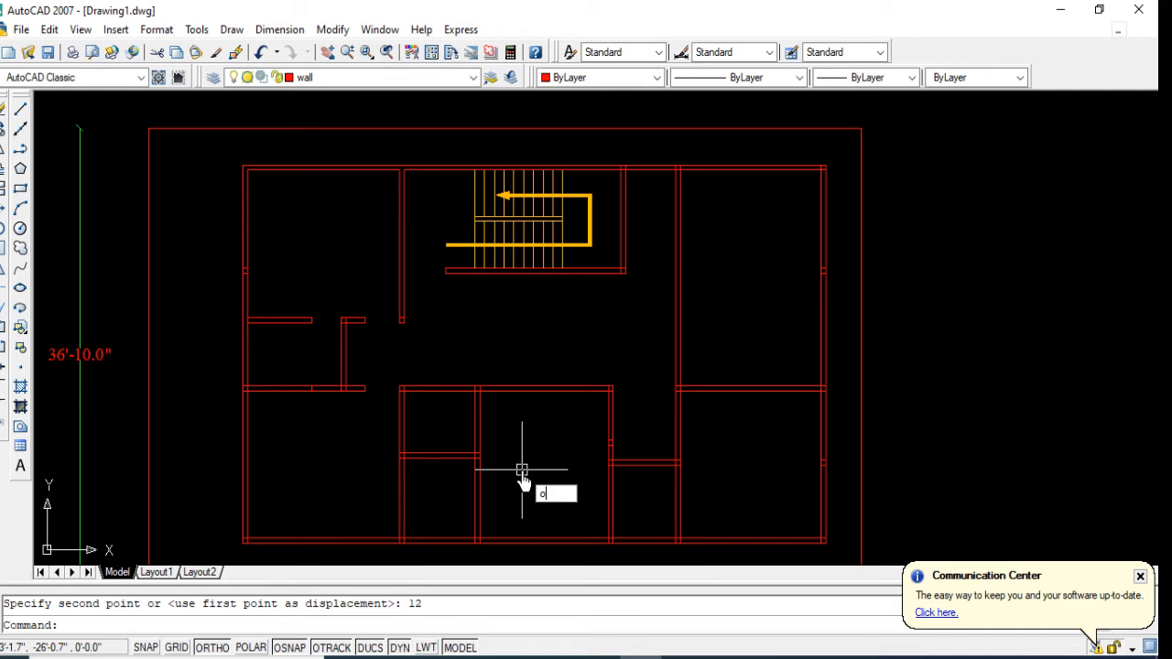
{"action": "key", "text": "Return"}
{"action": "type", "text": "5"}
{"action": "key", "text": "Return"}
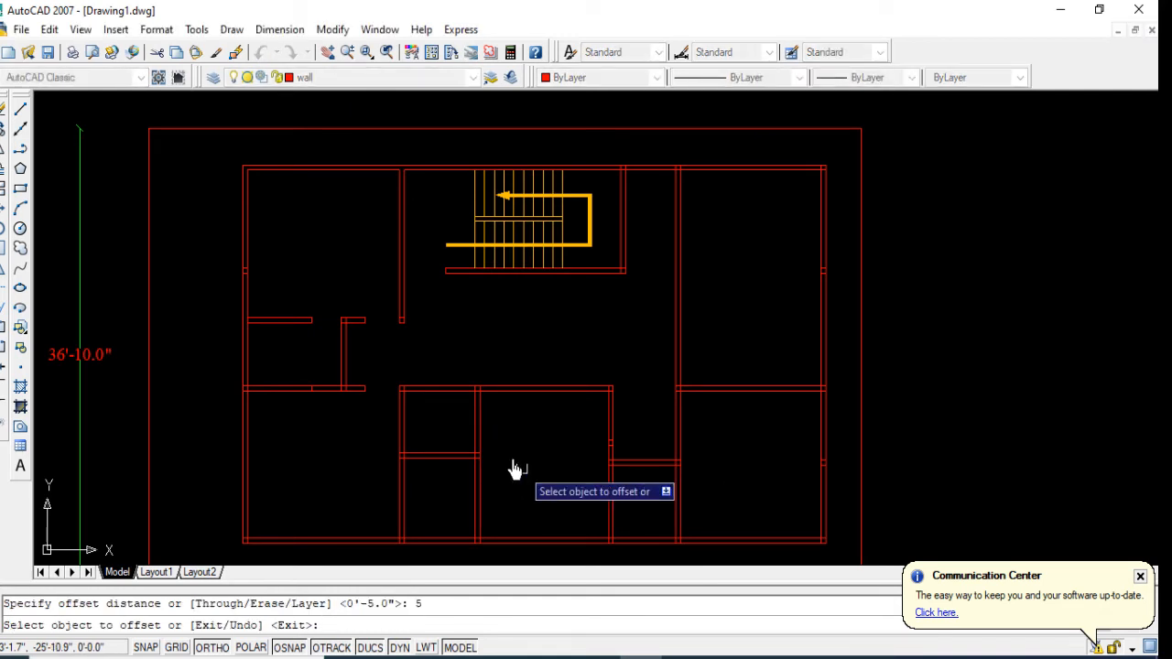
{"action": "scroll", "coordinate": [438, 440], "scroll_direction": "up", "scroll_amount": 2}
{"action": "left_click", "coordinate": [413, 378]}
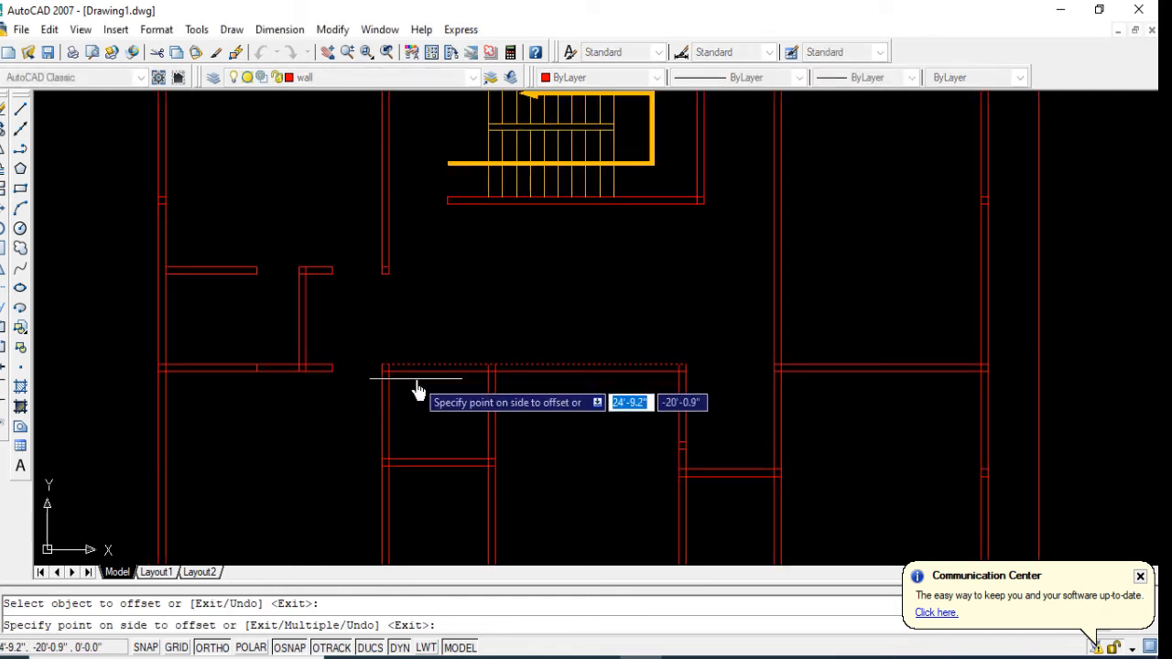
{"action": "key", "text": "Escape"}
{"action": "key", "text": "Return"}
{"action": "key", "text": "Return"}
{"action": "left_click", "coordinate": [416, 375]}
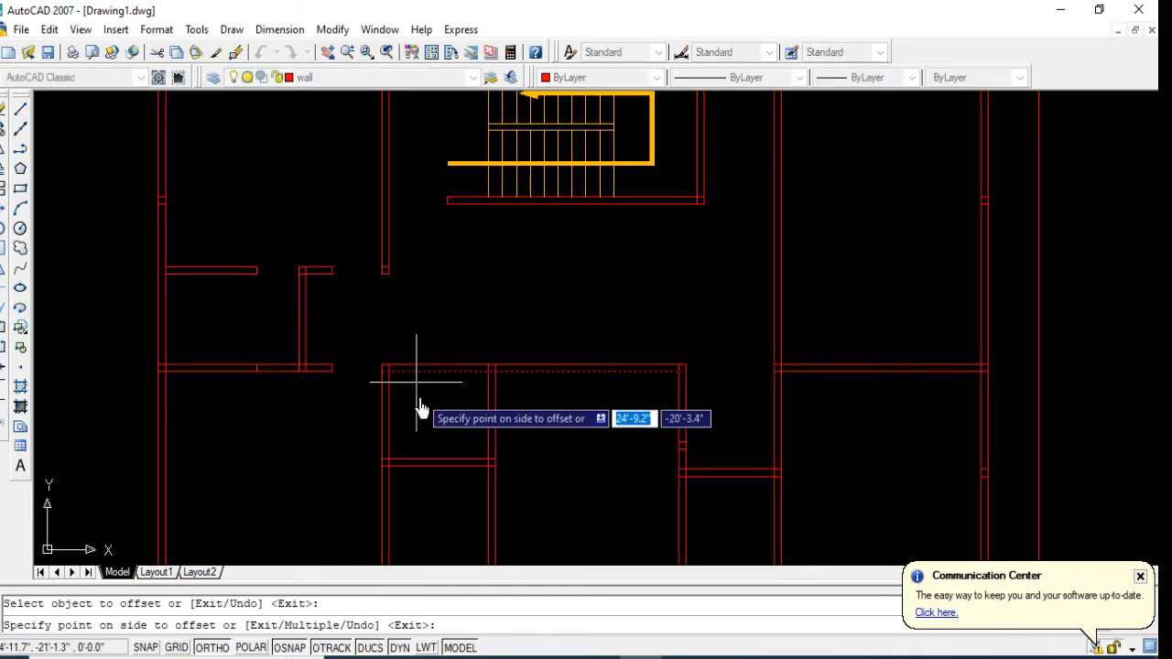
{"action": "left_click", "coordinate": [417, 383]}
Step: Offset the new line below the central cross wall and the narrow room's short wall line 2'6" downward
{"action": "key", "text": "Return"}
{"action": "key", "text": "Return"}
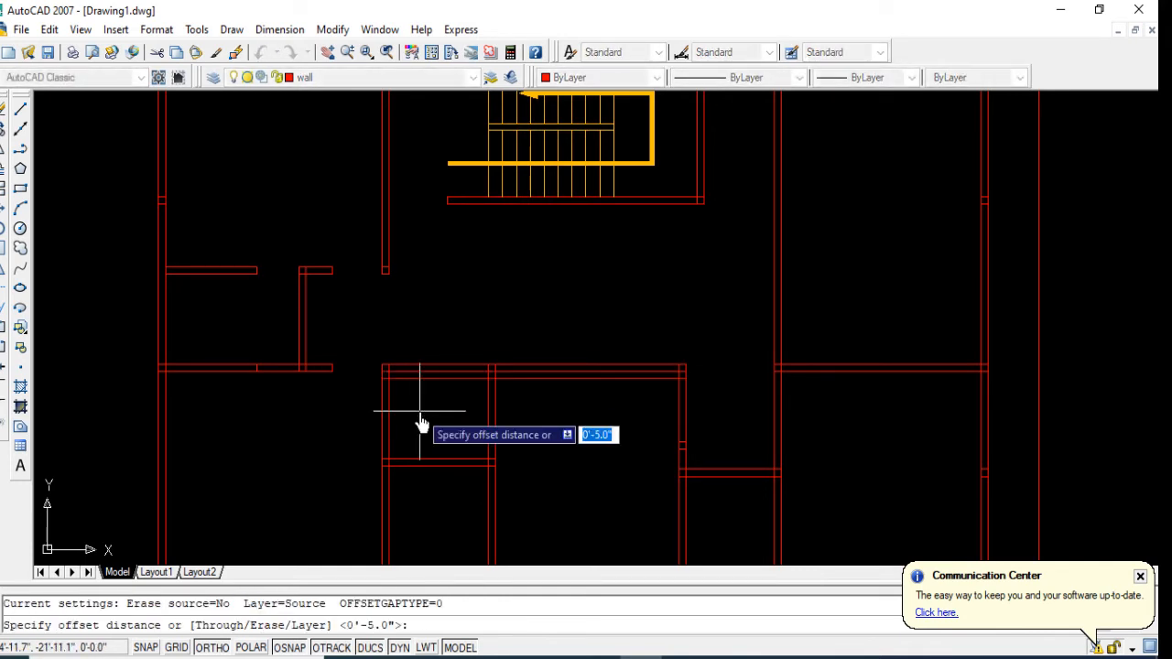
{"action": "key", "text": "Return"}
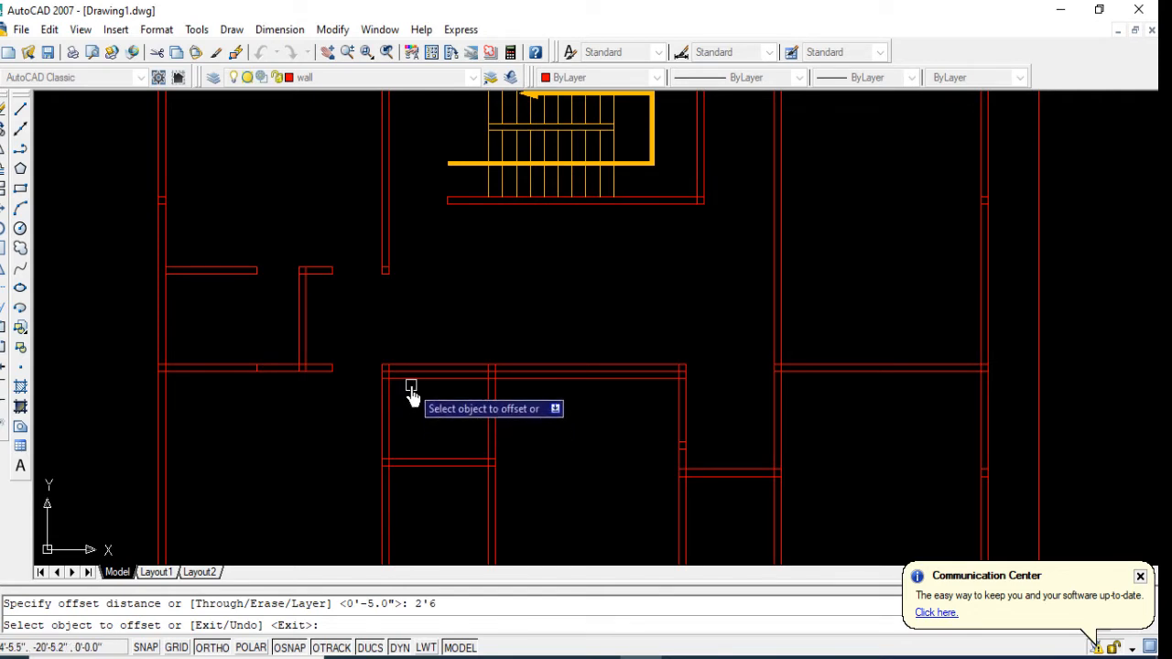
{"action": "left_click", "coordinate": [410, 383]}
{"action": "left_click", "coordinate": [412, 439]}
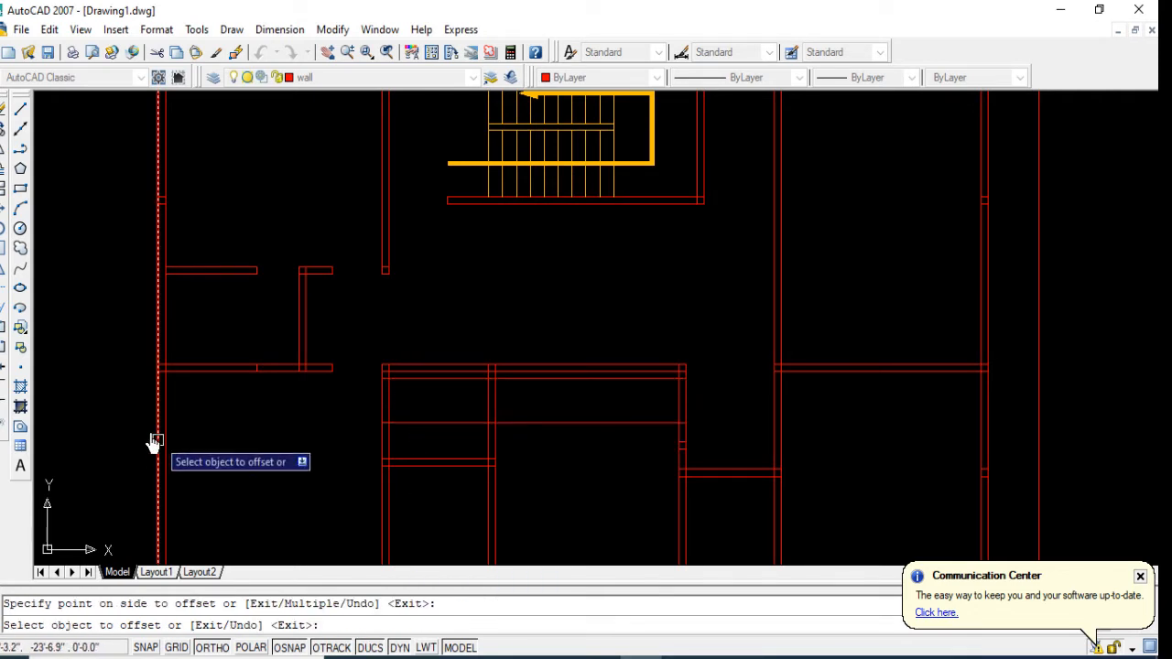
{"action": "left_click", "coordinate": [445, 465]}
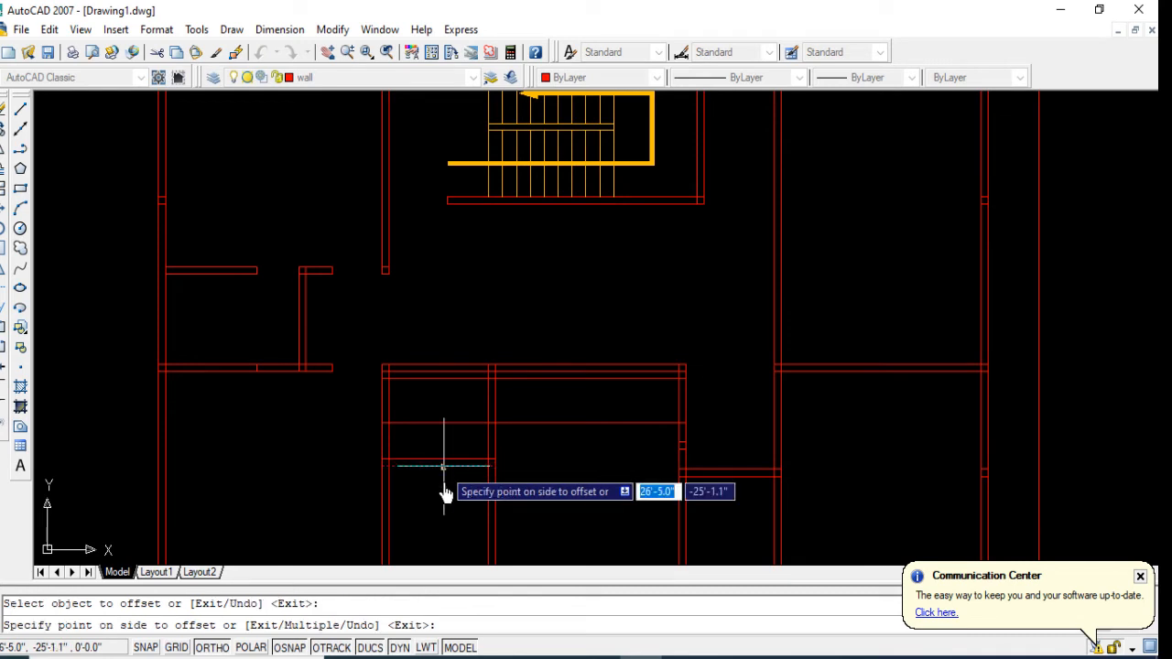
{"action": "left_click", "coordinate": [446, 512]}
Step: Trim a door opening in the narrow room's west wall and erase the leftover horizontal guide lines in the adjoining middle room
{"action": "left_click", "coordinate": [6, 295]}
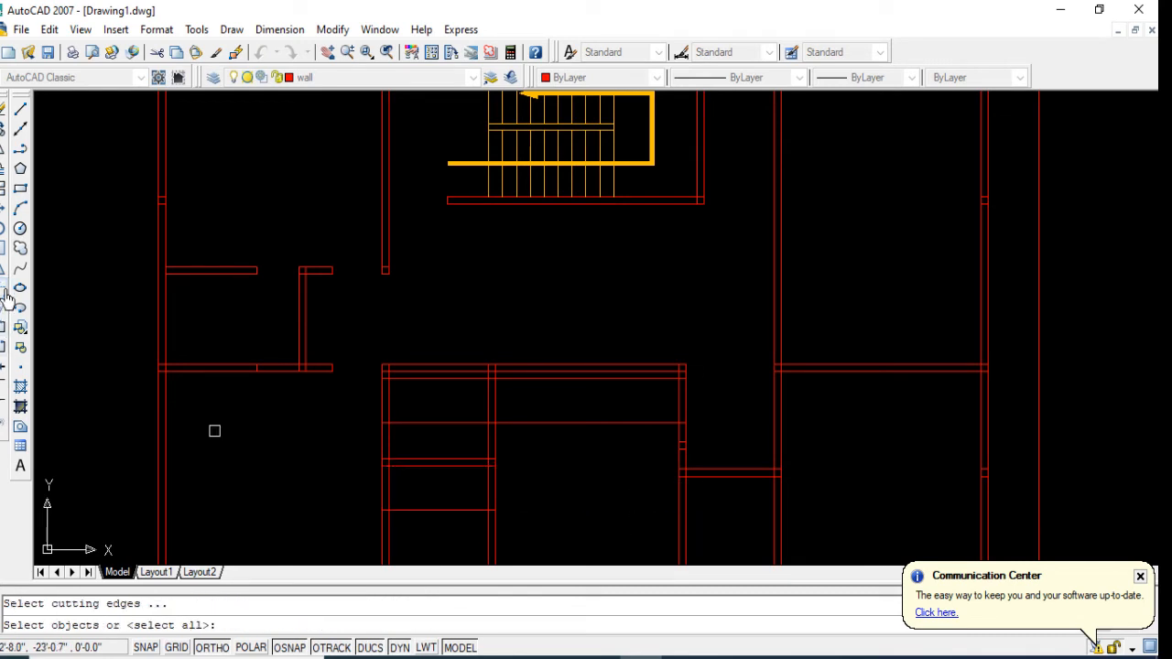
{"action": "right_click", "coordinate": [81, 329]}
{"action": "left_click", "coordinate": [388, 399]}
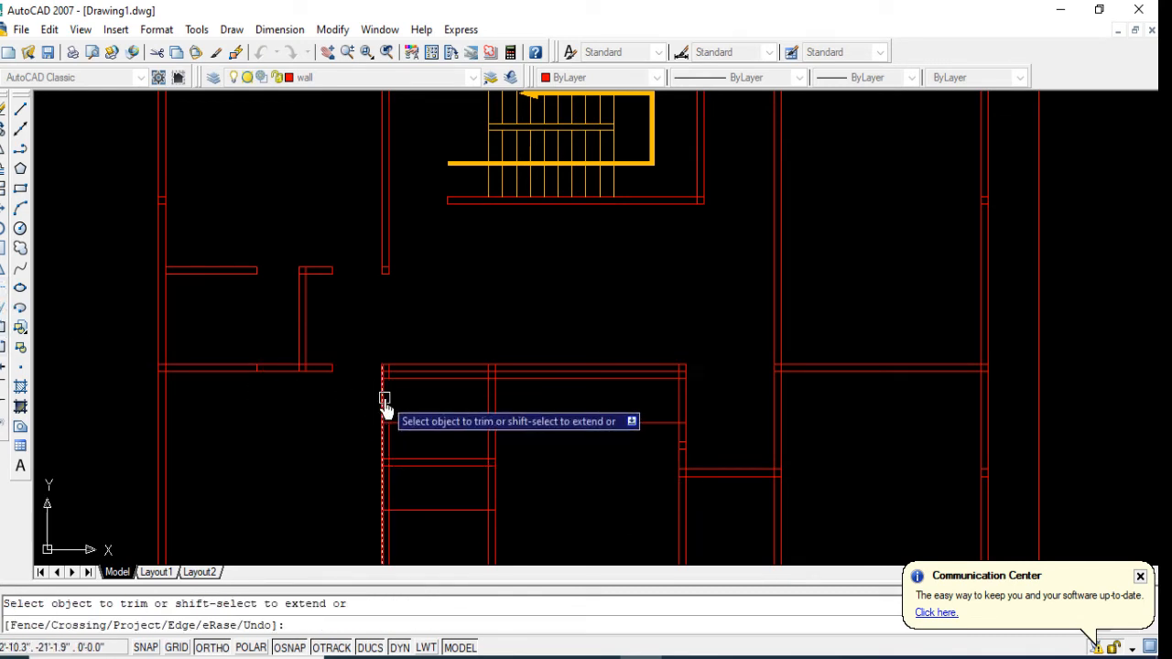
{"action": "left_click", "coordinate": [384, 401]}
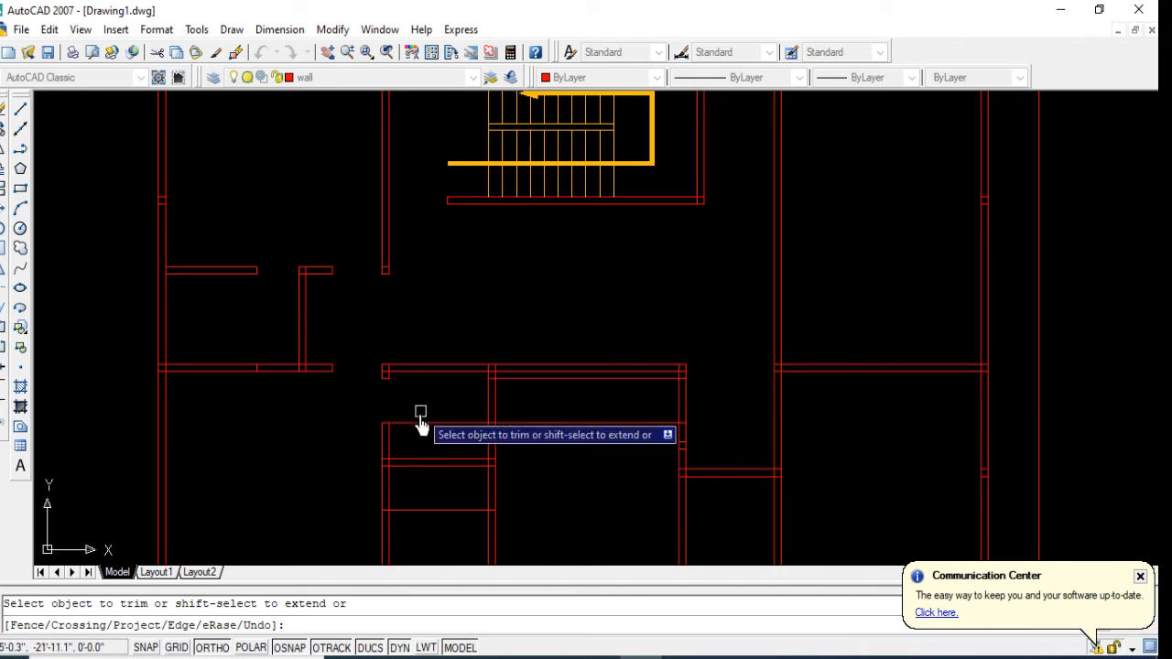
{"action": "left_click", "coordinate": [413, 422]}
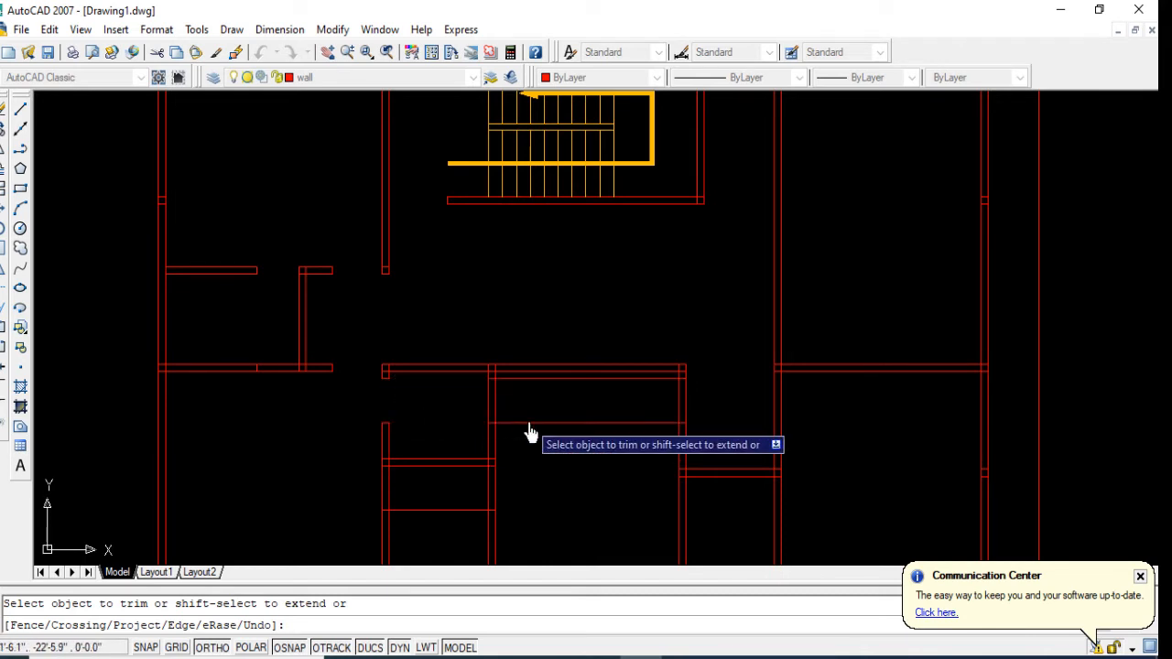
{"action": "right_click", "coordinate": [540, 388]}
{"action": "left_click", "coordinate": [536, 378]}
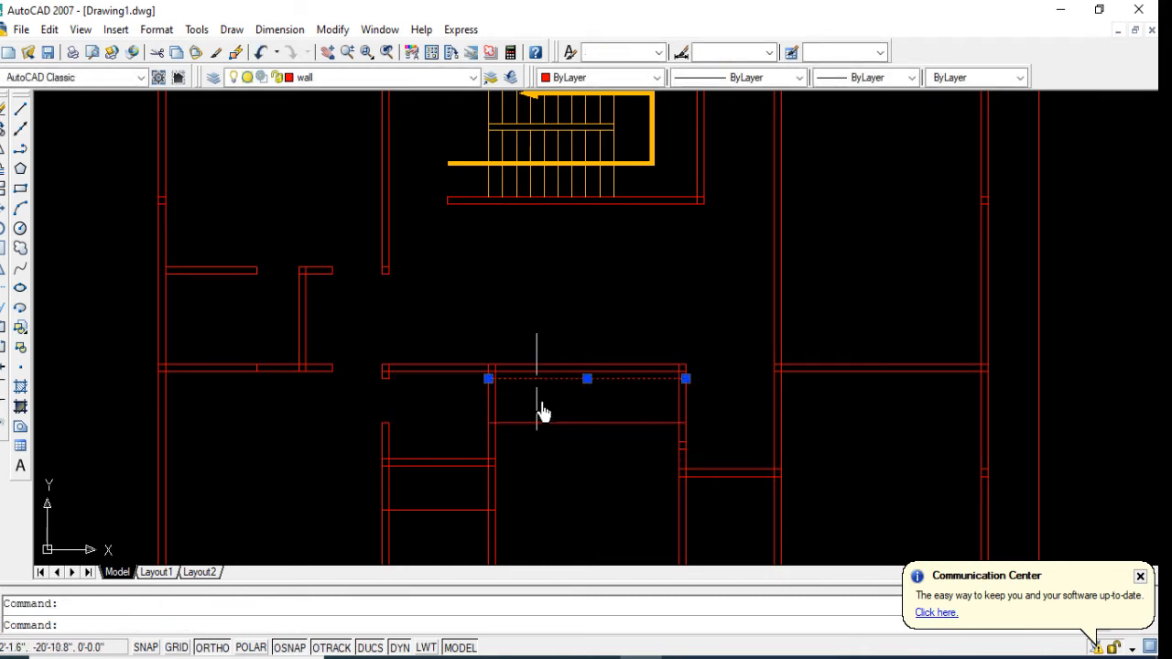
{"action": "key", "text": "Delete"}
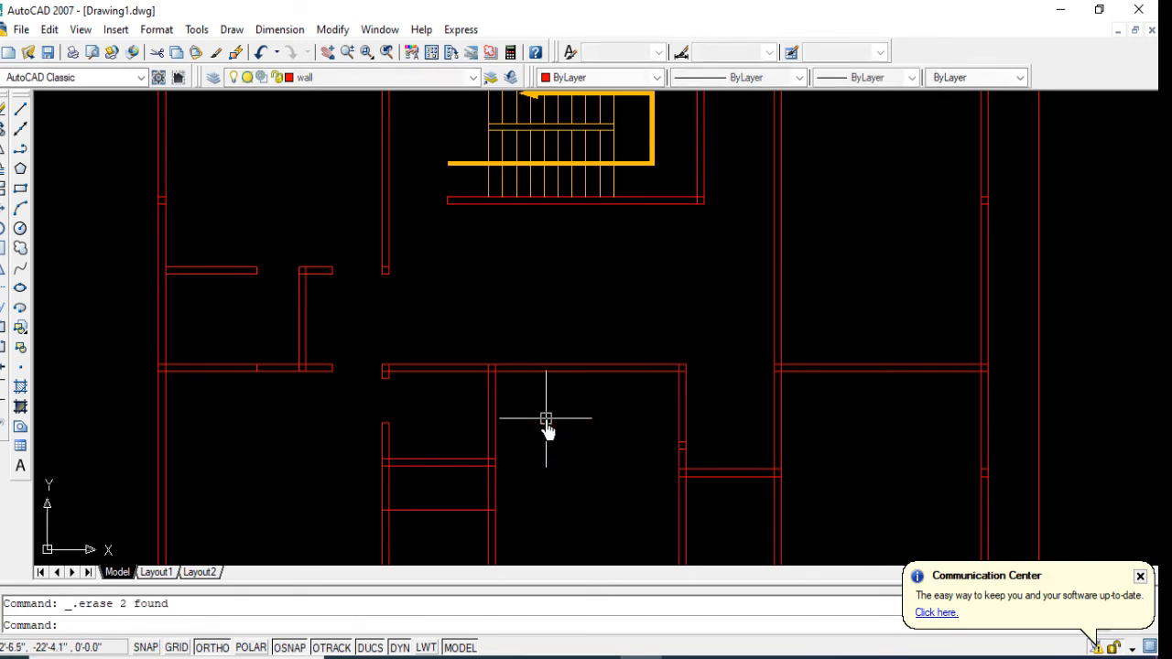
Step: Offset the inner line of the narrow room's west wall 2'6" eastward into the room
{"action": "type", "text": "o"}
{"action": "key", "text": "Return"}
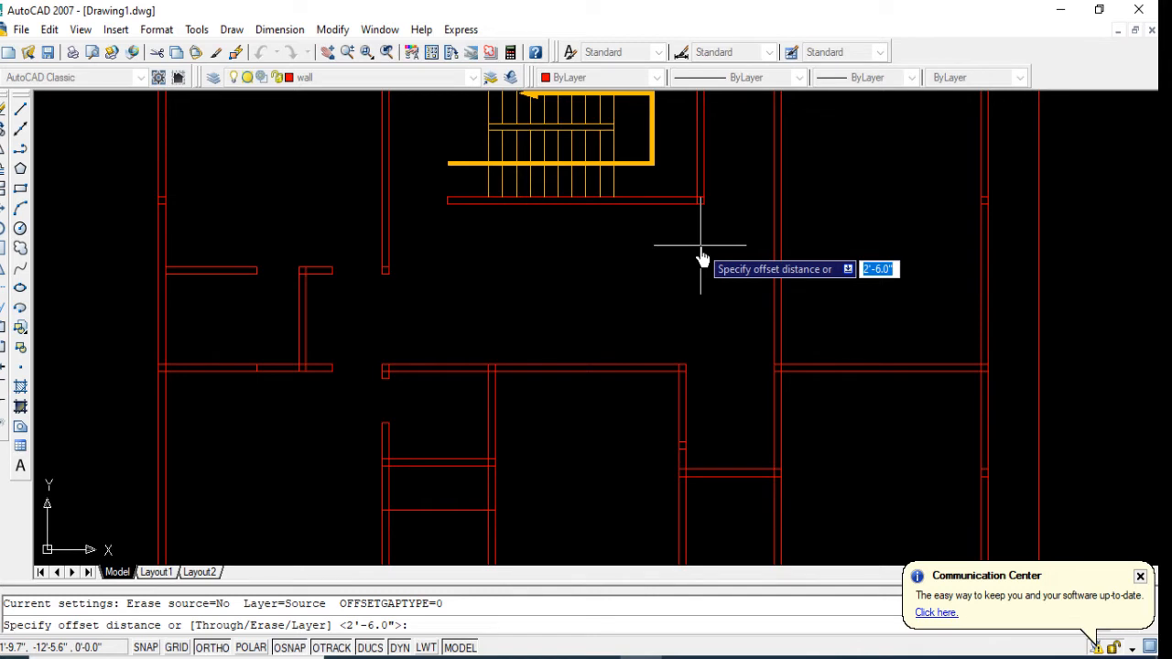
{"action": "key", "text": "Return"}
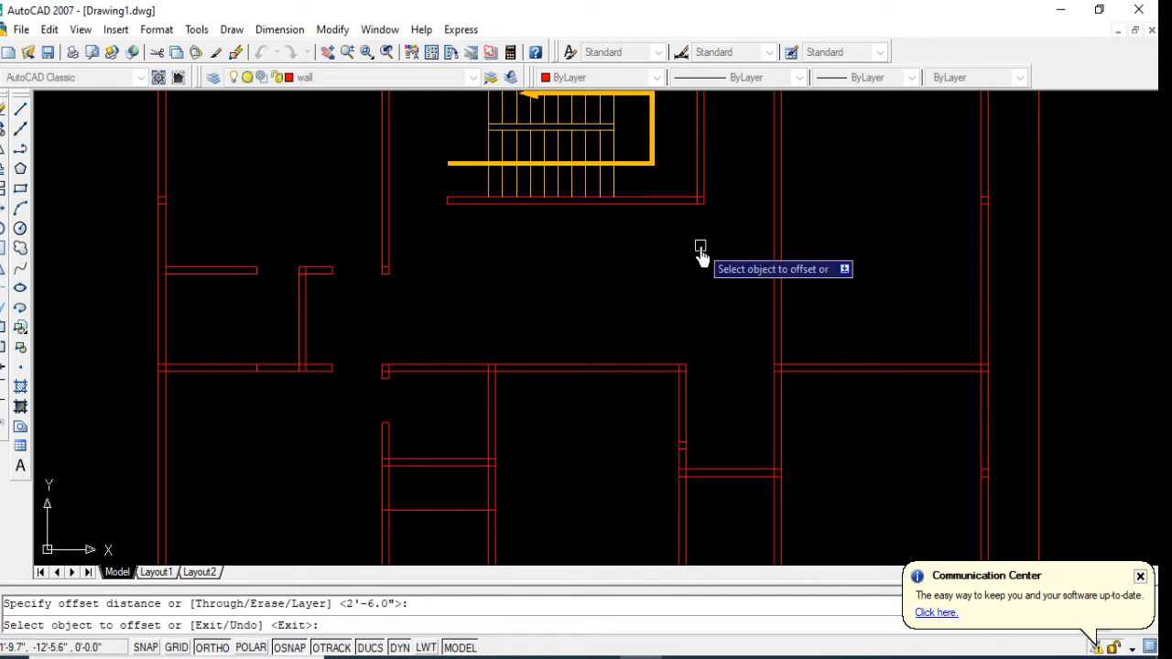
{"action": "left_click", "coordinate": [392, 443]}
{"action": "left_click", "coordinate": [426, 453]}
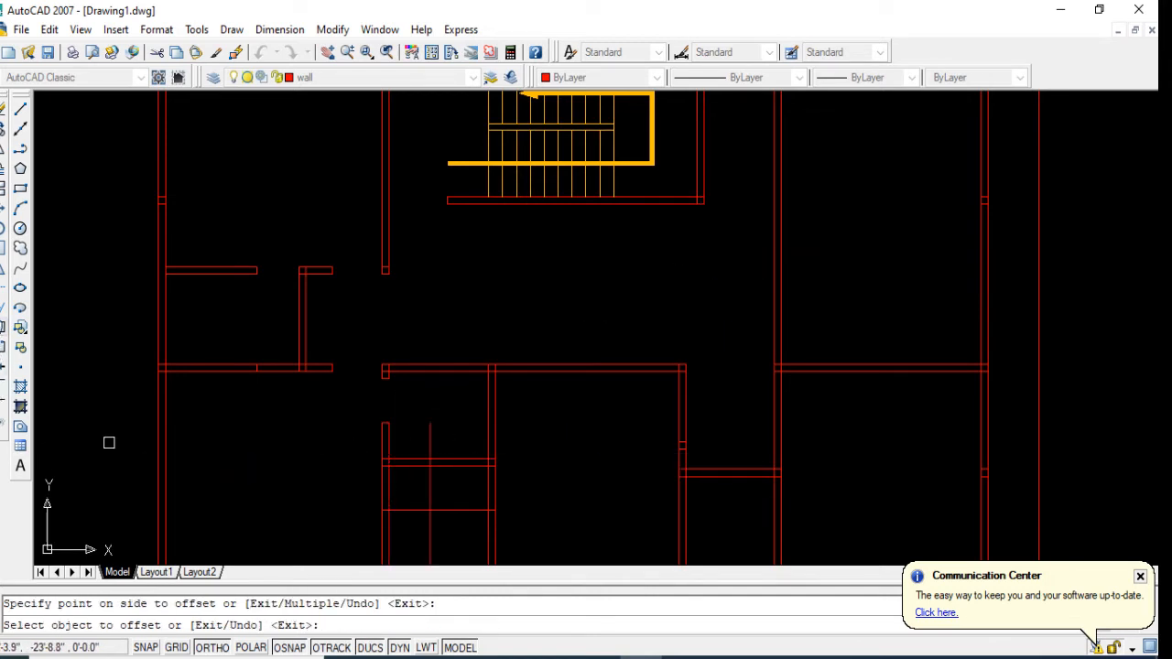
Step: Trim a door opening in the west end of the narrow room's short horizontal wall and erase the leftover guide lines
{"action": "left_click", "coordinate": [3, 291]}
{"action": "key", "text": "Return"}
{"action": "scroll", "coordinate": [404, 488], "scroll_direction": "up", "scroll_amount": 2}
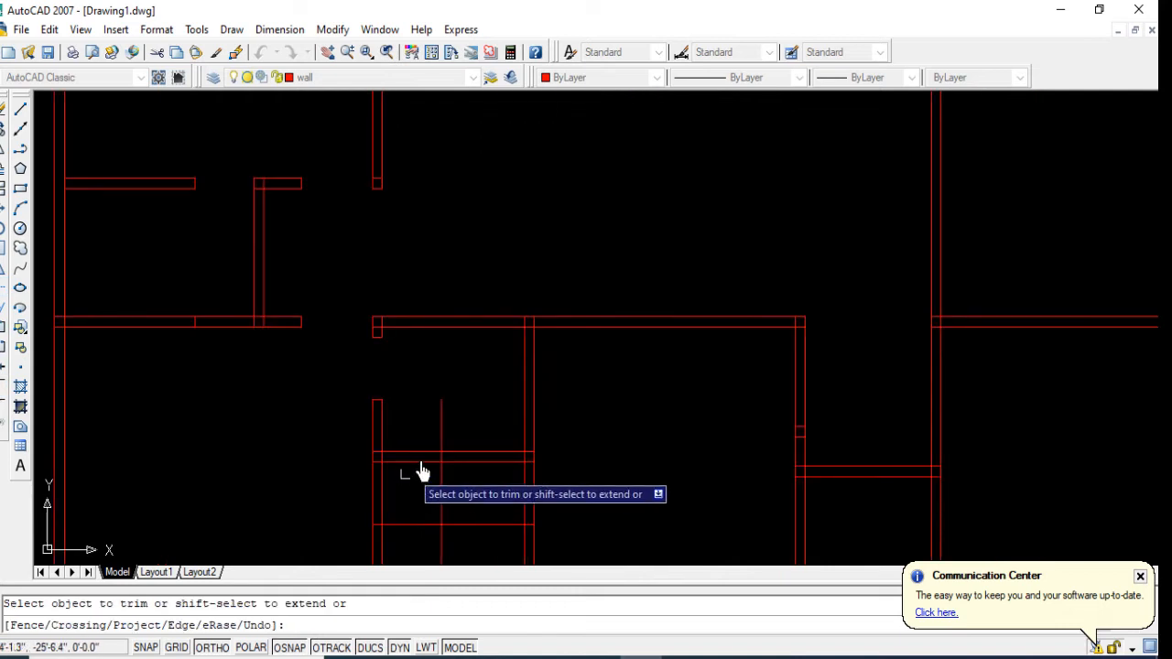
{"action": "left_click", "coordinate": [420, 441]}
{"action": "left_click", "coordinate": [413, 486]}
{"action": "left_click", "coordinate": [442, 502]}
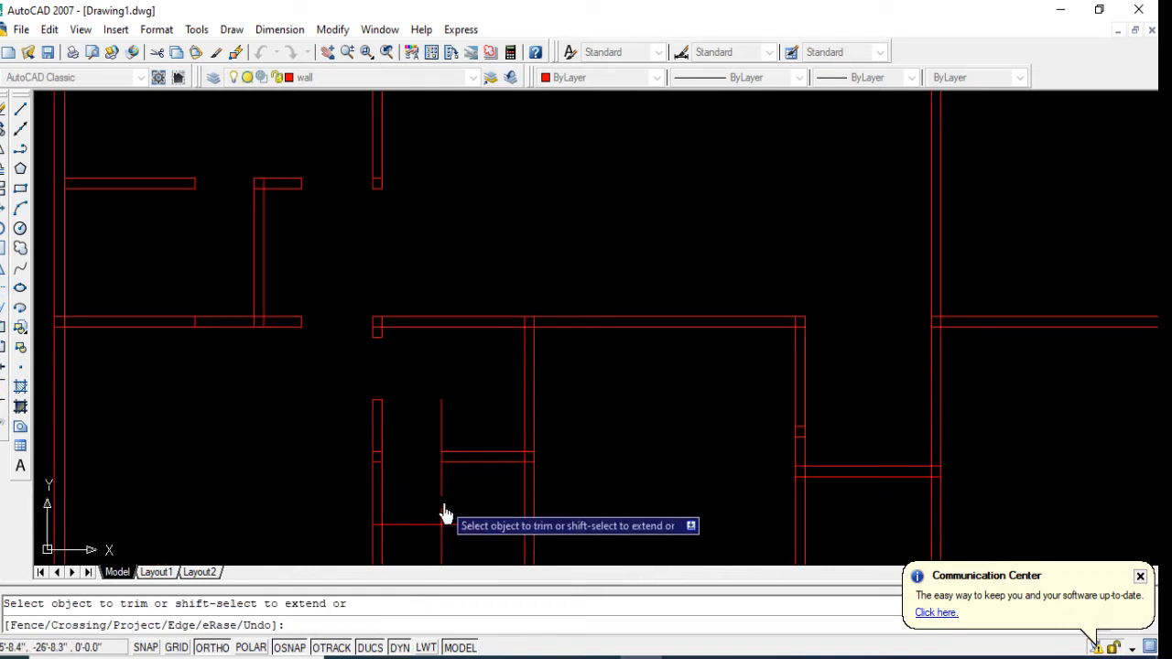
{"action": "left_click", "coordinate": [441, 446]}
{"action": "scroll", "coordinate": [445, 461], "scroll_direction": "down", "scroll_amount": 2}
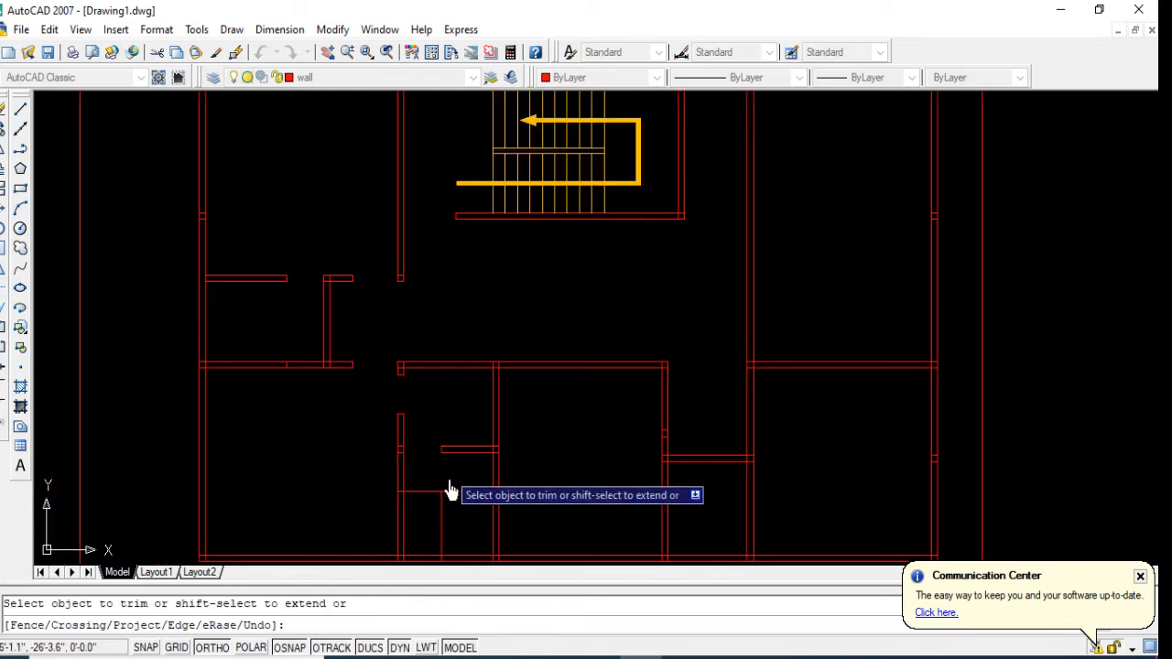
{"action": "left_click", "coordinate": [449, 493]}
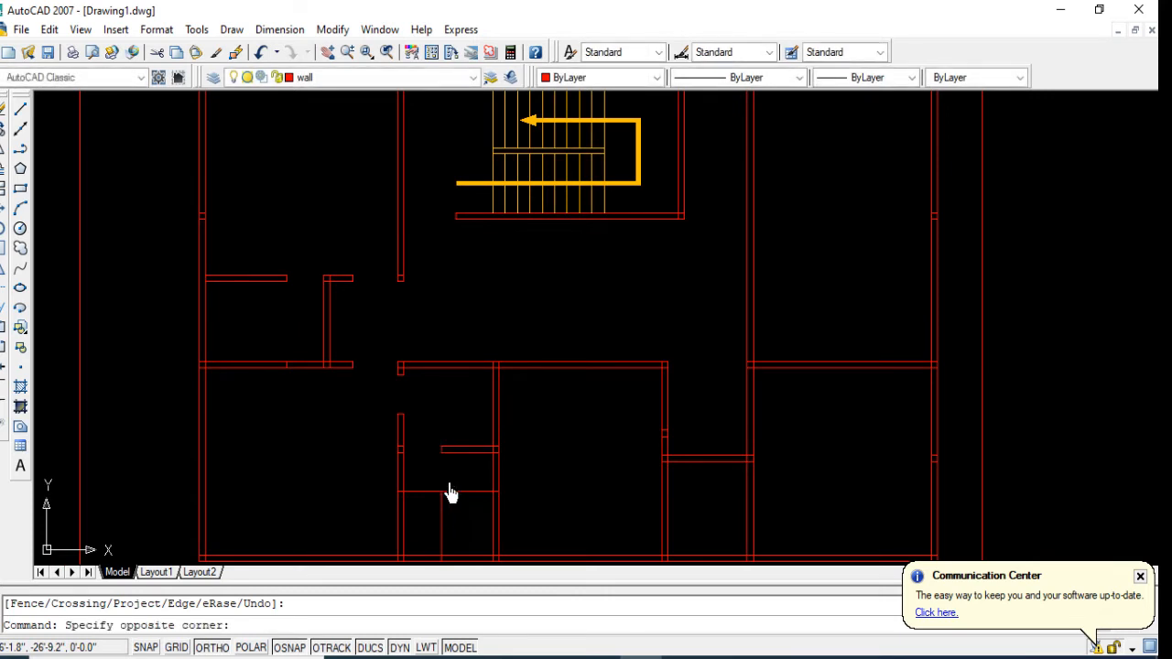
{"action": "left_click", "coordinate": [423, 542]}
{"action": "key", "text": "Delete"}
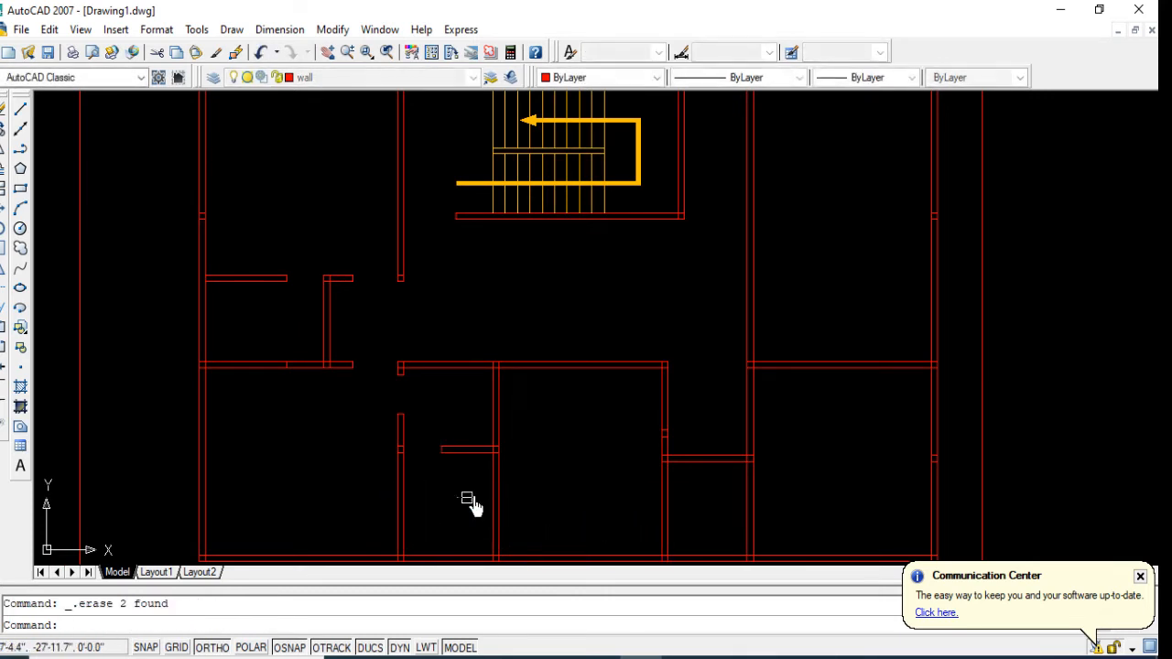
{"action": "scroll", "coordinate": [491, 487], "scroll_direction": "down", "scroll_amount": 2}
{"action": "scroll", "coordinate": [490, 476], "scroll_direction": "down", "scroll_amount": 2}
{"action": "mouse_move", "coordinate": [635, 486]}
{"action": "middle_mouse_down"}
{"action": "mouse_move", "coordinate": [616, 493]}
{"action": "mouse_move", "coordinate": [564, 465]}
{"action": "mouse_move", "coordinate": [581, 443]}
{"action": "middle_mouse_up"}
{"action": "scroll", "coordinate": [379, 387], "scroll_direction": "up", "scroll_amount": 3}
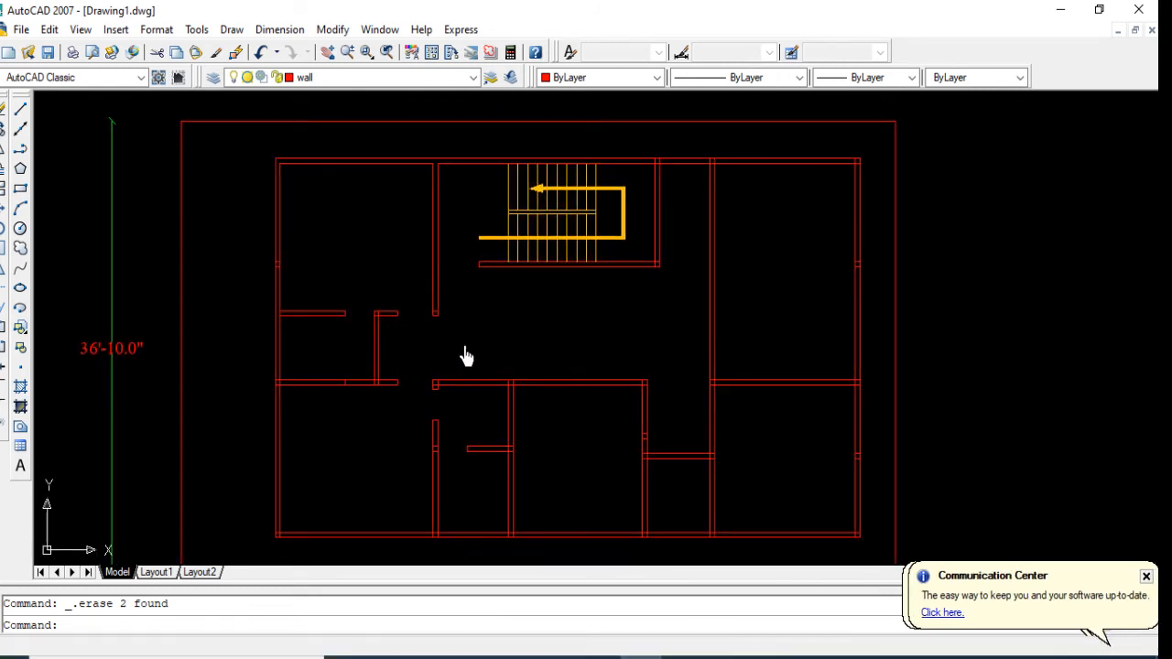
{"action": "scroll", "coordinate": [465, 357], "scroll_direction": "down", "scroll_amount": 2}
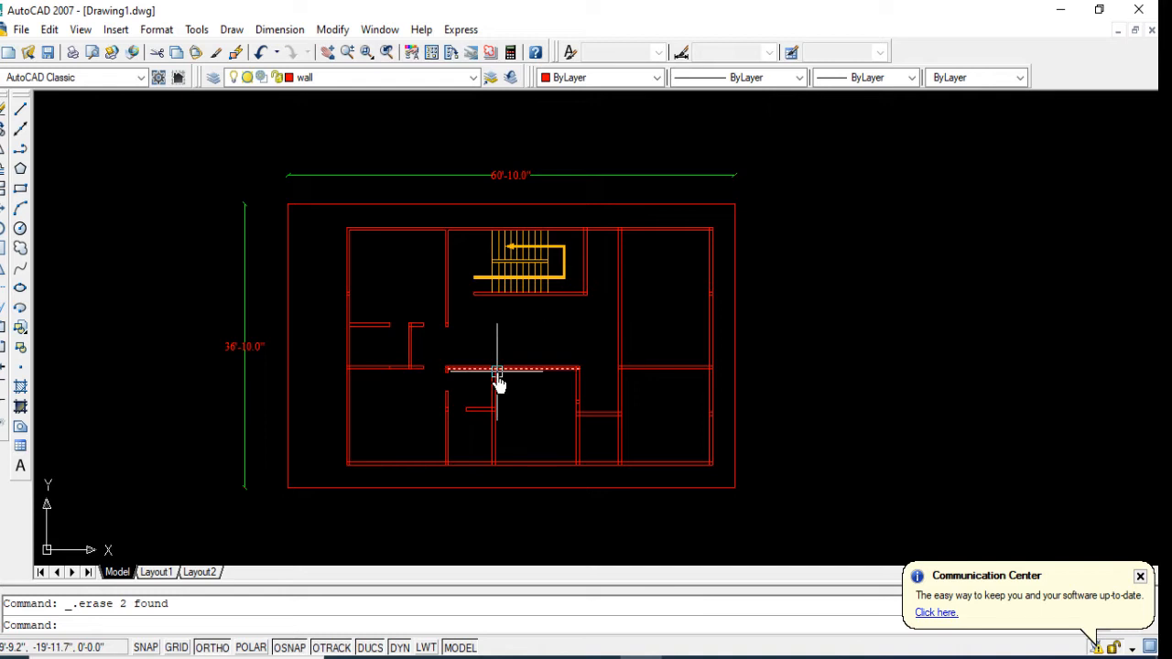
Step: Offset the inner line of the lower middle room's east wall 3' westward
{"action": "scroll", "coordinate": [515, 385], "scroll_direction": "up", "scroll_amount": 2}
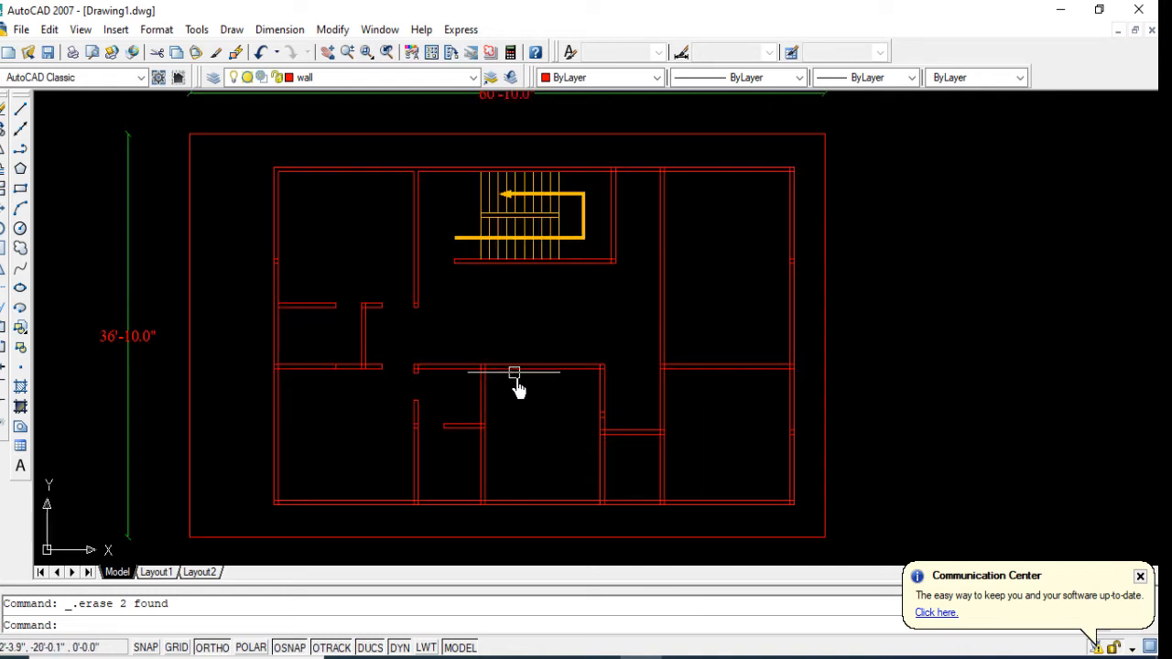
{"action": "type", "text": "o"}
{"action": "key", "text": "Return"}
{"action": "type", "text": "3'"}
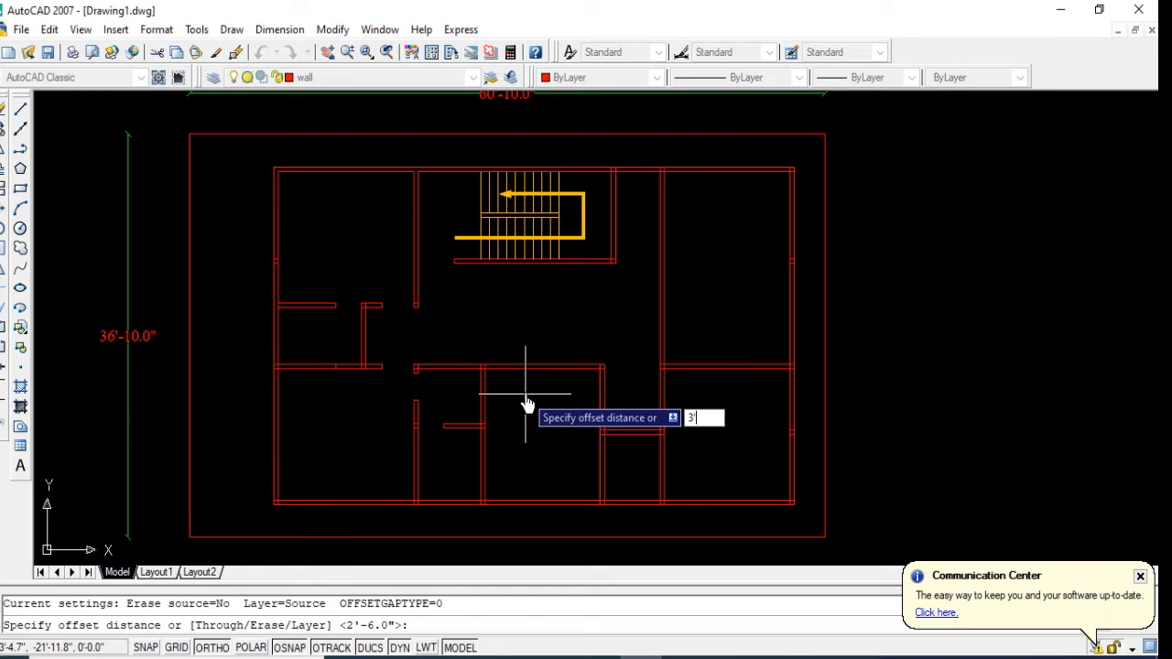
{"action": "key", "text": "Return"}
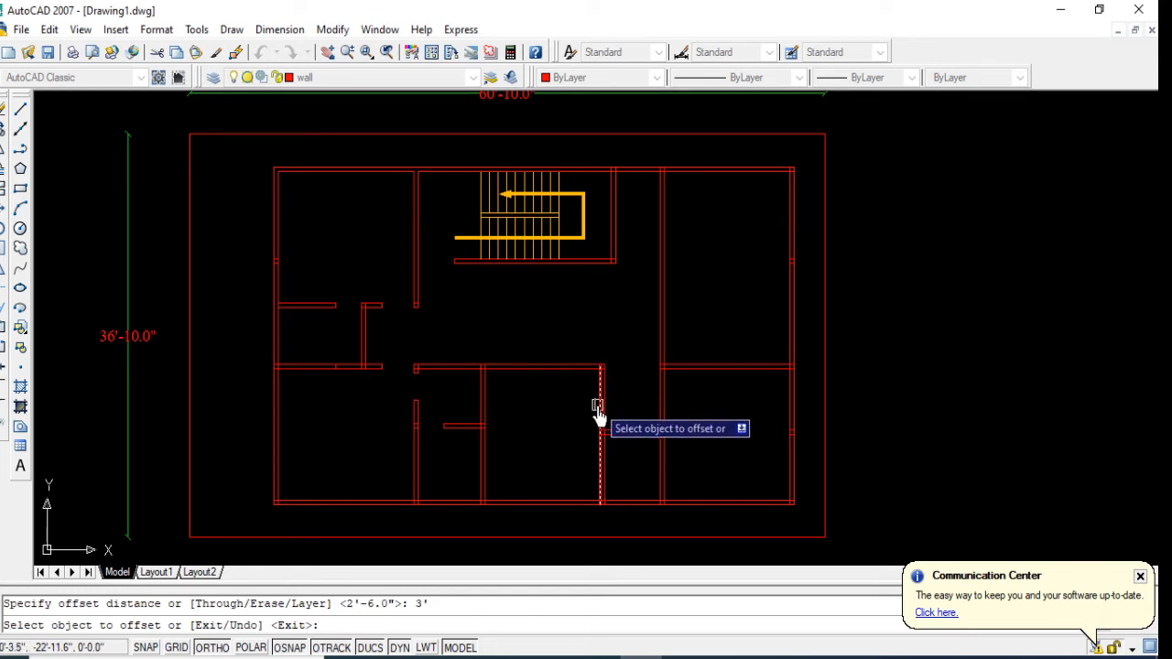
{"action": "left_click", "coordinate": [597, 415]}
{"action": "left_click", "coordinate": [544, 406]}
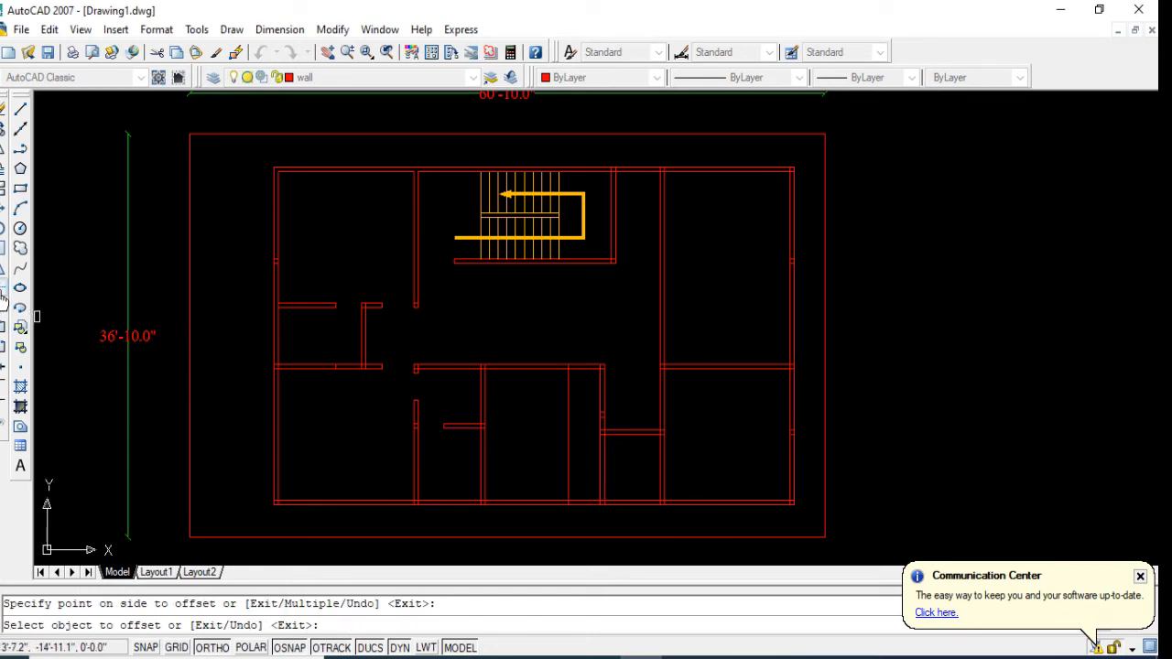
Step: Trim a door opening in the central cross wall at the lower middle room's east corner and remove the excess guide line
{"action": "left_click", "coordinate": [2, 294]}
{"action": "right_click", "coordinate": [520, 391]}
{"action": "scroll", "coordinate": [567, 373], "scroll_direction": "up", "scroll_amount": 3}
{"action": "left_click", "coordinate": [608, 353]}
{"action": "left_click", "coordinate": [599, 401]}
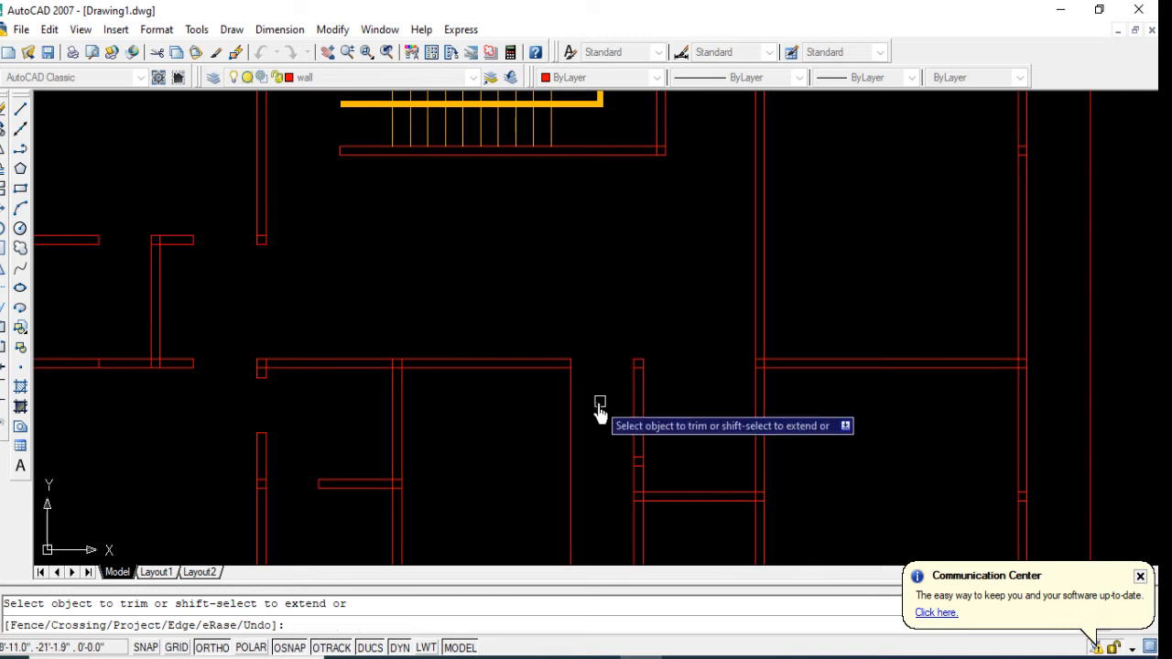
{"action": "left_click", "coordinate": [590, 401]}
{"action": "left_click", "coordinate": [536, 427]}
{"action": "scroll", "coordinate": [536, 412], "scroll_direction": "down", "scroll_amount": 2}
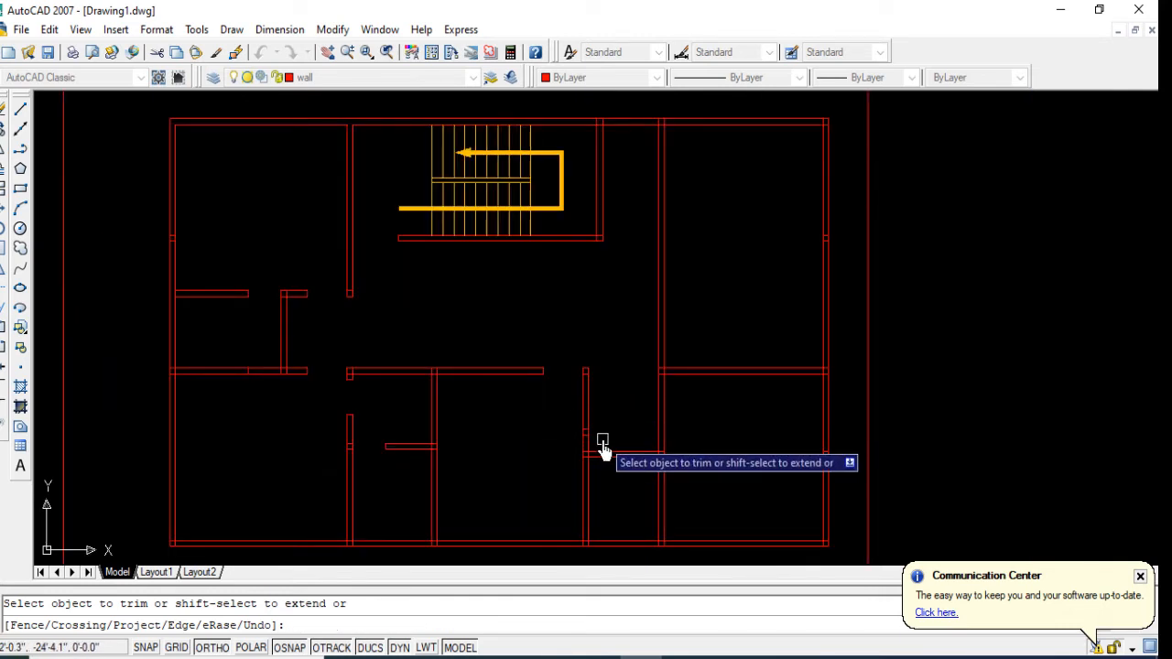
Step: Offset a line of the eastern cross wall 3' downward into the lower east room
{"action": "scroll", "coordinate": [659, 460], "scroll_direction": "up", "scroll_amount": 2}
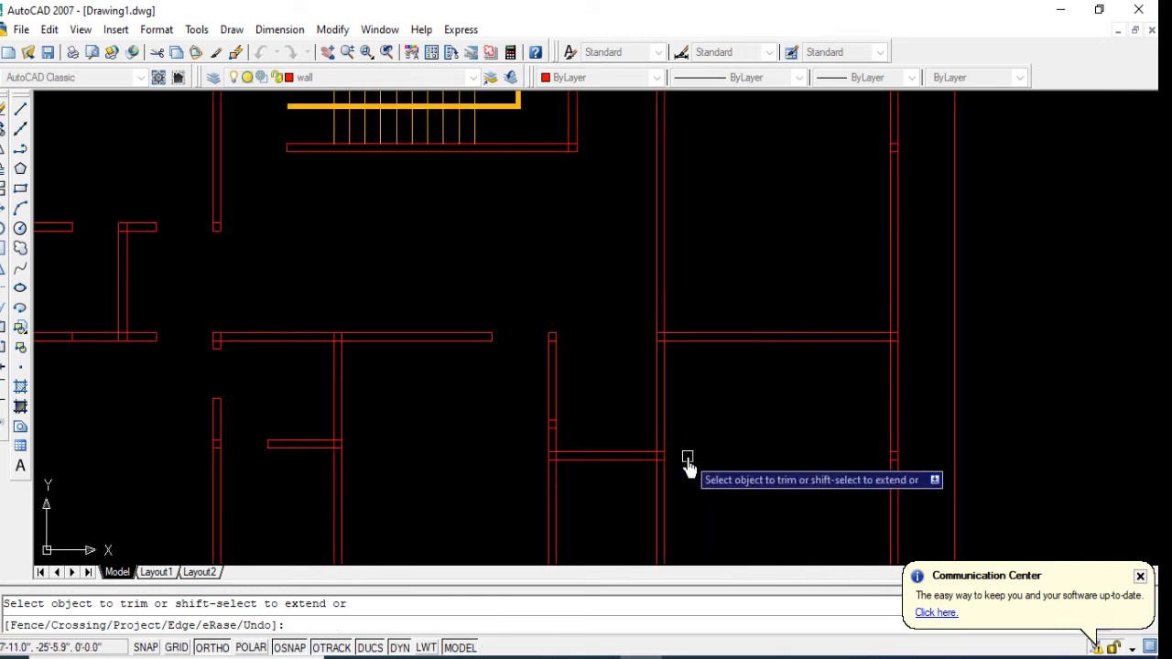
{"action": "key", "text": "Escape"}
{"action": "type", "text": "o"}
{"action": "key", "text": "Return"}
{"action": "type", "text": "3'"}
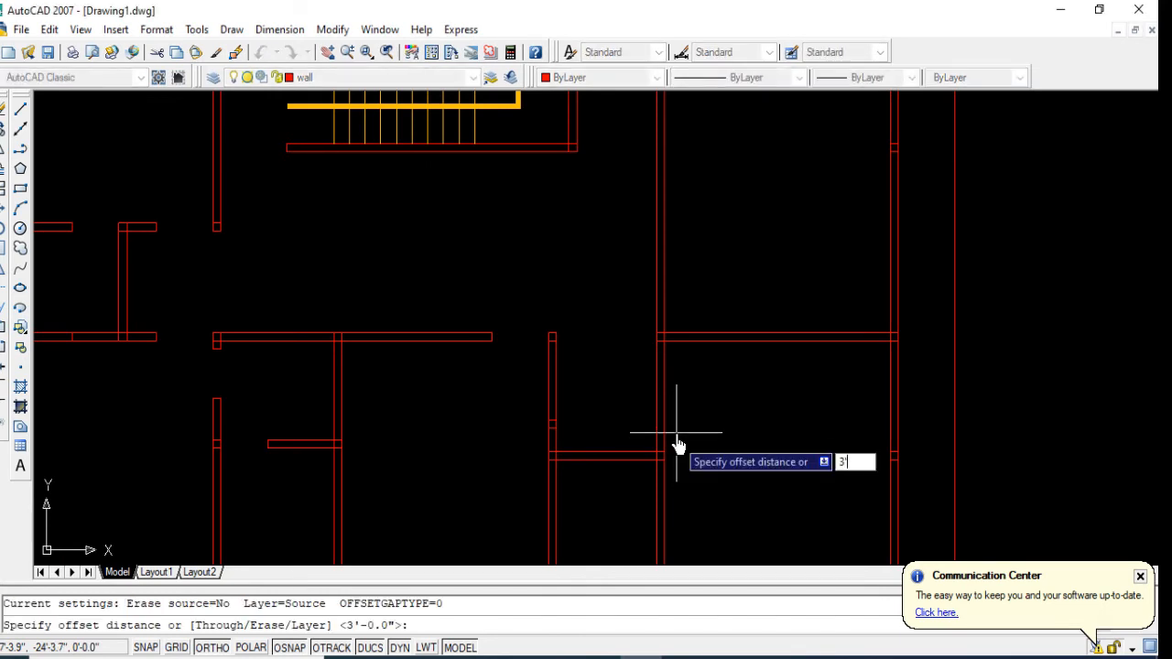
{"action": "key", "text": "Return"}
{"action": "left_click", "coordinate": [683, 337]}
{"action": "left_click", "coordinate": [692, 375]}
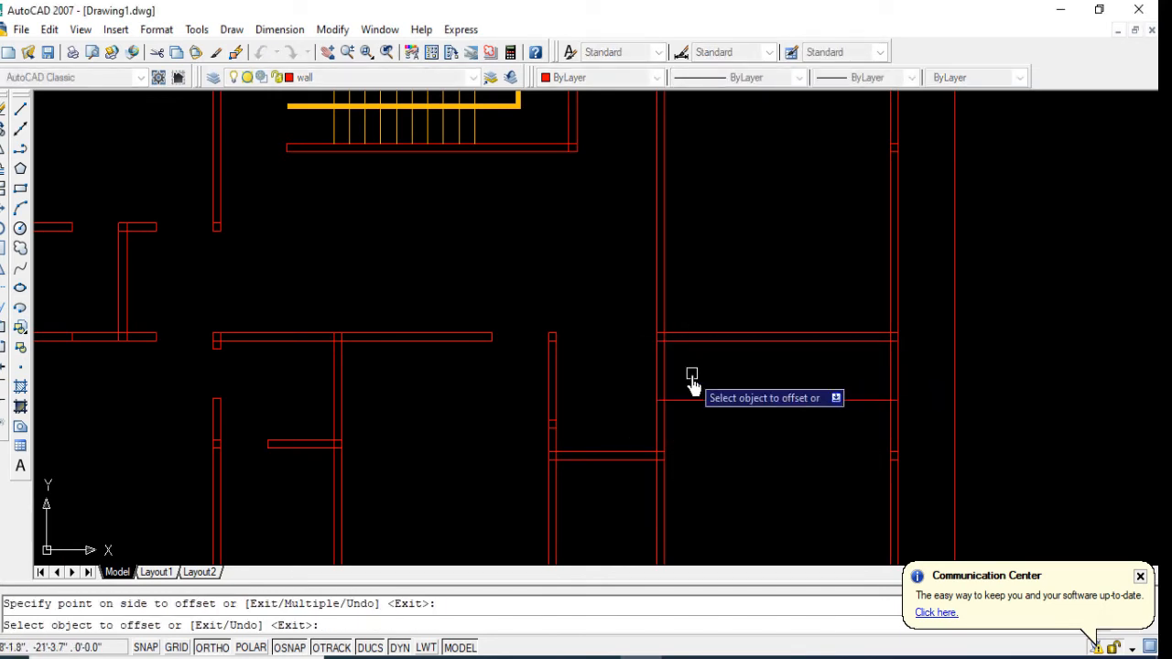
Step: Offset the lower east room's west wall line 2'6" westward across the adjoining small room
{"action": "key", "text": "Return"}
{"action": "key", "text": "Return"}
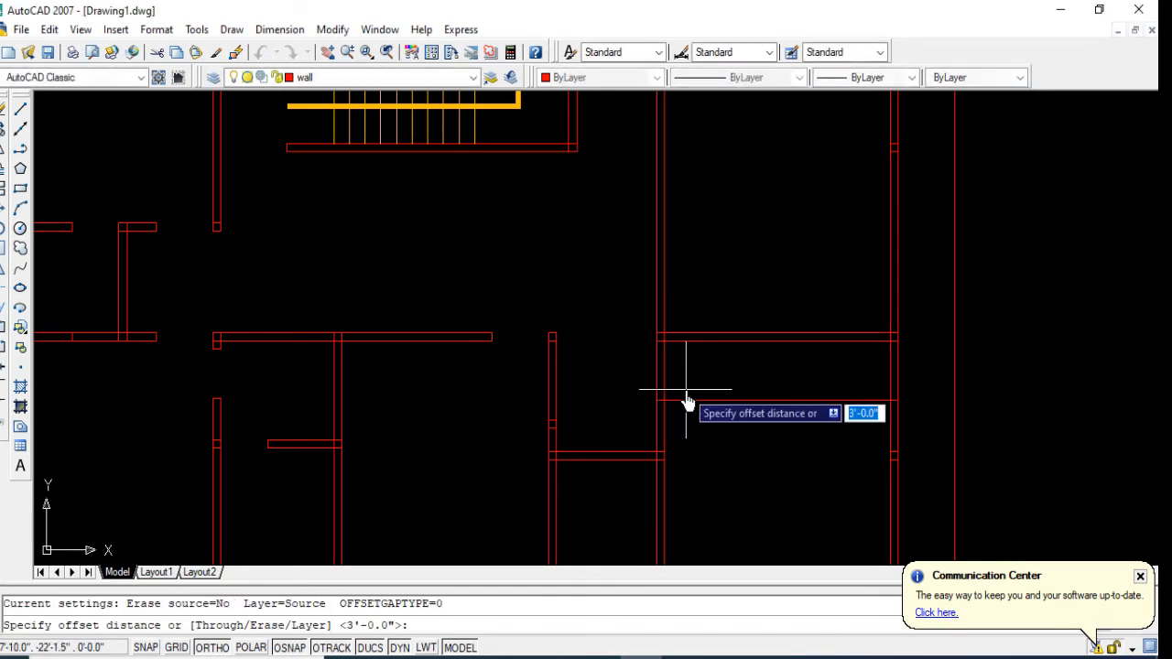
{"action": "type", "text": "2'6"}
{"action": "key", "text": "Return"}
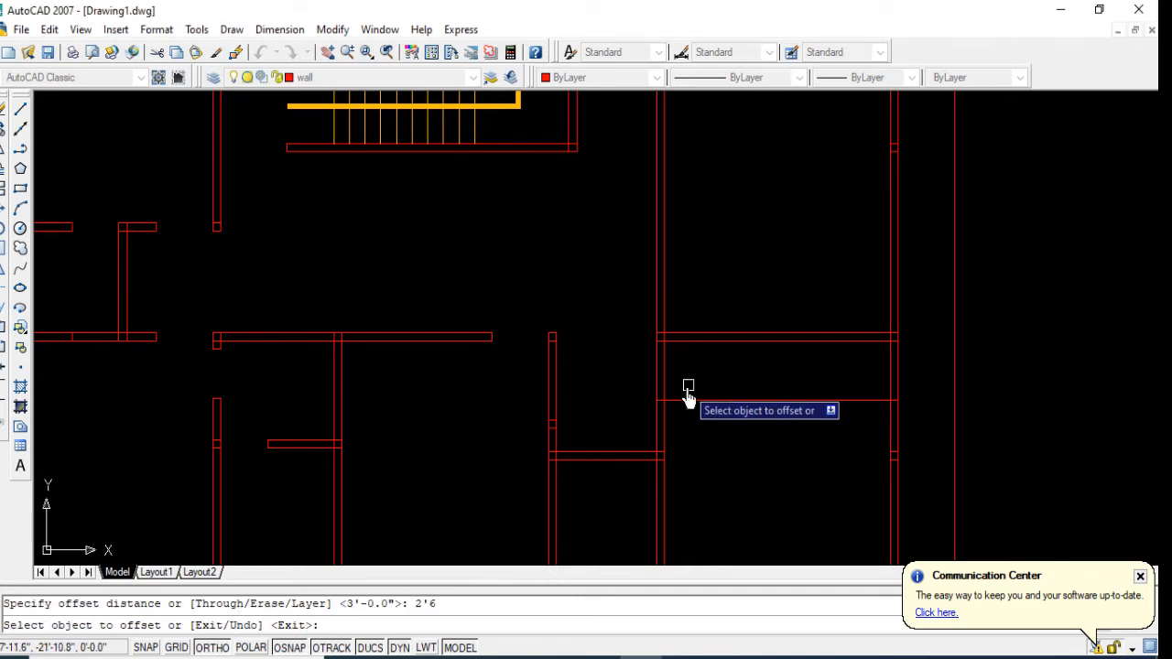
{"action": "left_click", "coordinate": [663, 483]}
{"action": "left_click", "coordinate": [605, 494]}
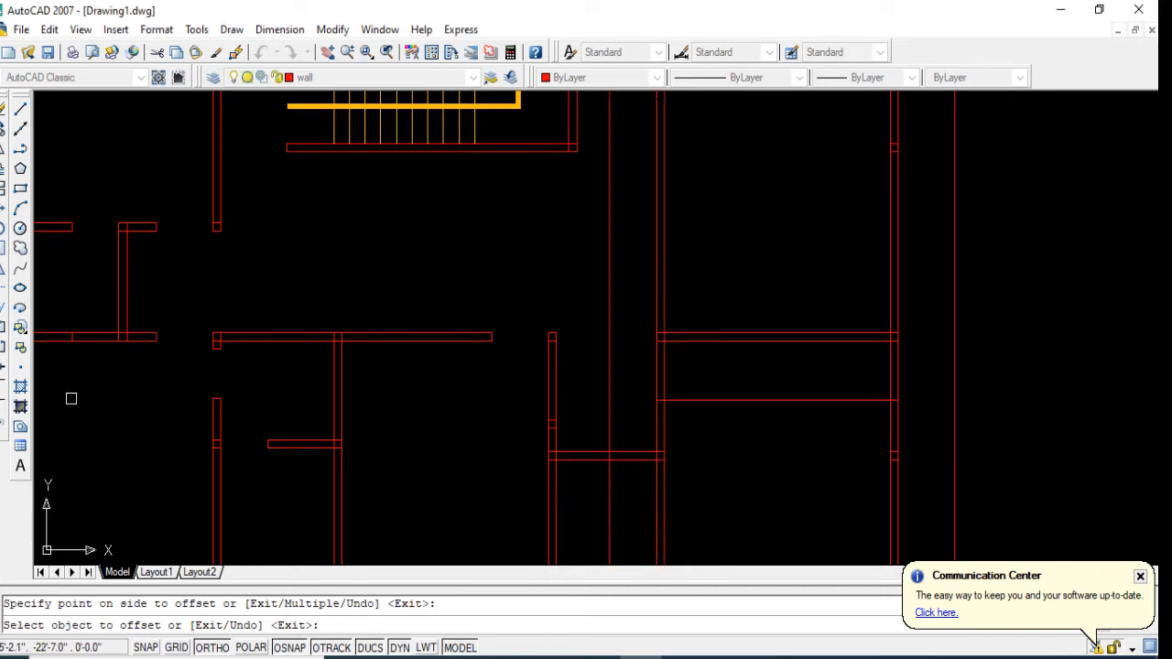
Step: Trim door openings in the small room's horizontal wall and the lower east room's west wall, removing the excess guide lines
{"action": "left_click", "coordinate": [3, 295]}
{"action": "key", "text": "Return"}
{"action": "left_click", "coordinate": [632, 455]}
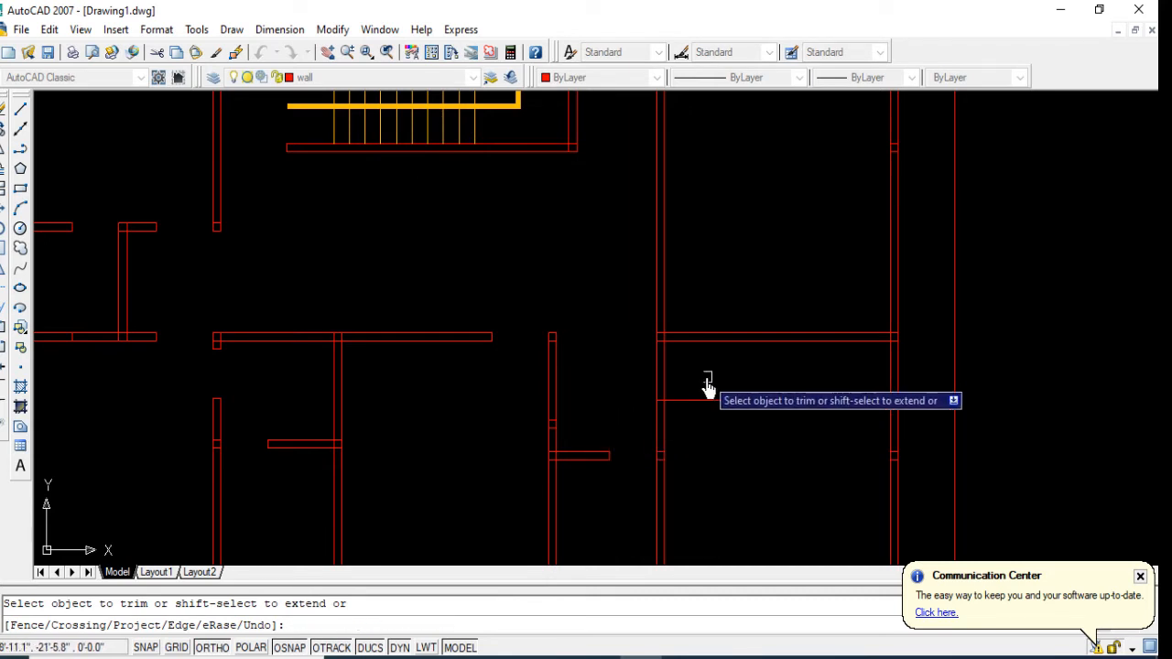
{"action": "scroll", "coordinate": [574, 439], "scroll_direction": "down", "scroll_amount": 2}
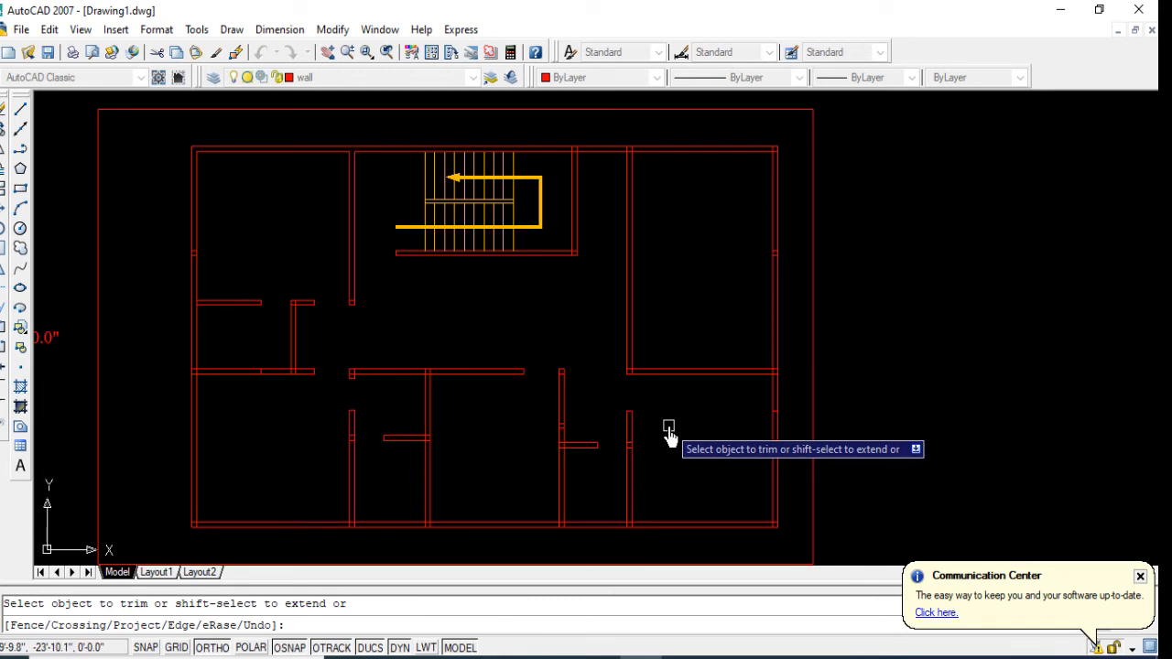
{"action": "key", "text": "Escape"}
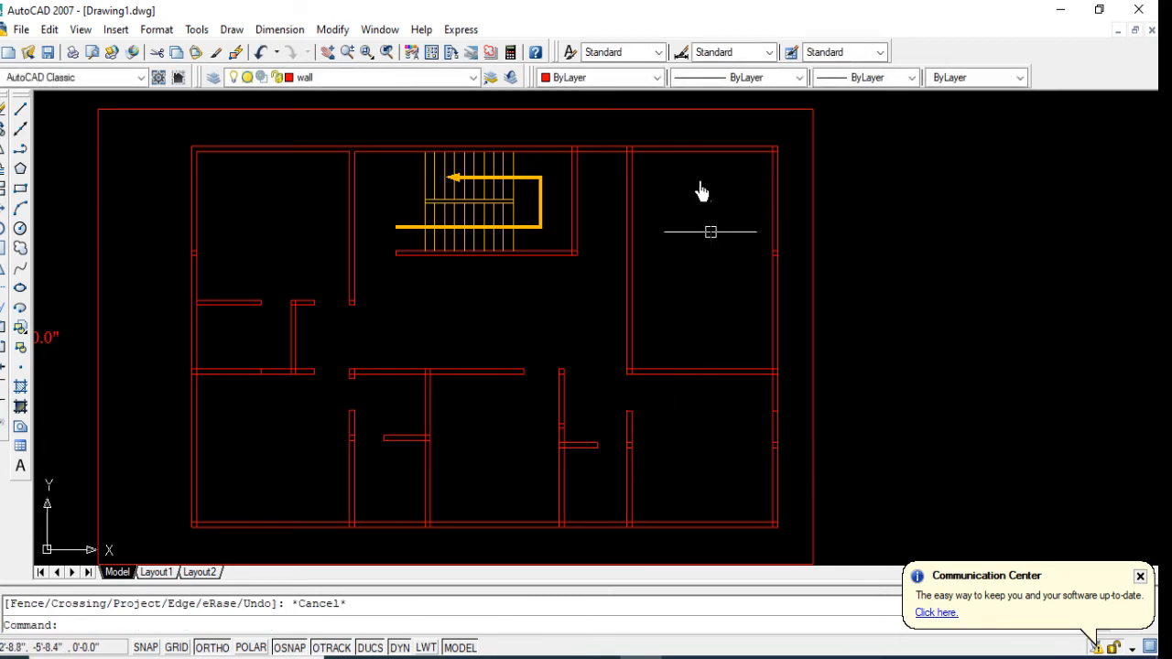
Step: Erase the upper east room's west wall and close the exposed west end of the eastern cross wall with a line
{"action": "scroll", "coordinate": [632, 193], "scroll_direction": "up", "scroll_amount": 1}
{"action": "left_click", "coordinate": [656, 192]}
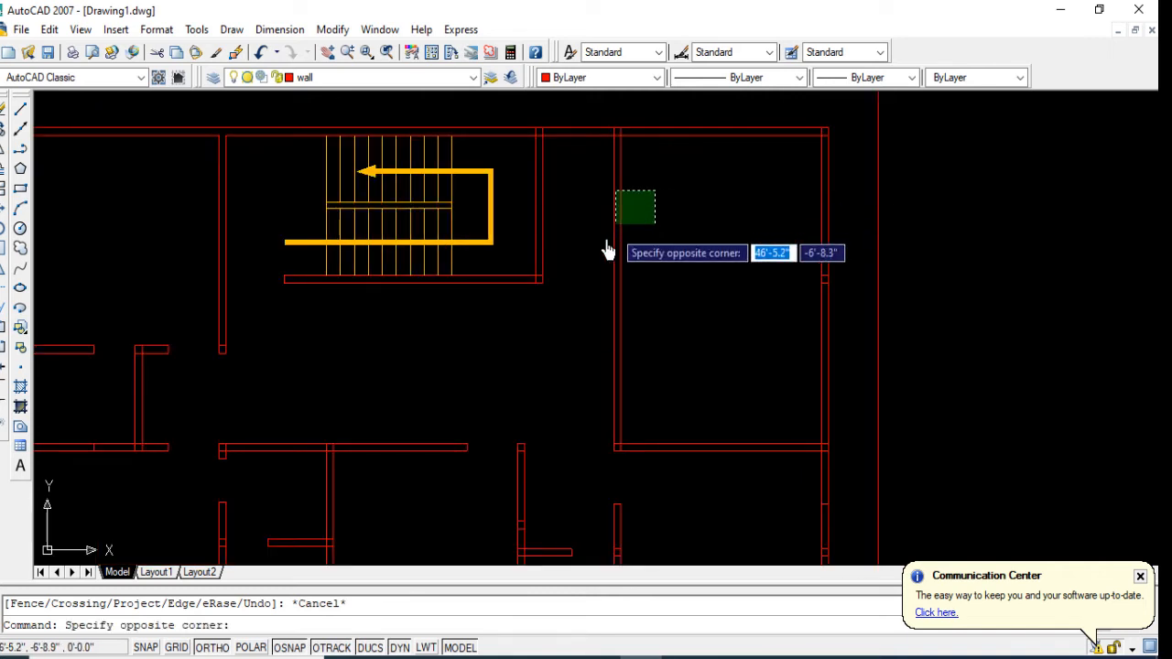
{"action": "left_click", "coordinate": [603, 265]}
{"action": "key", "text": "Delete"}
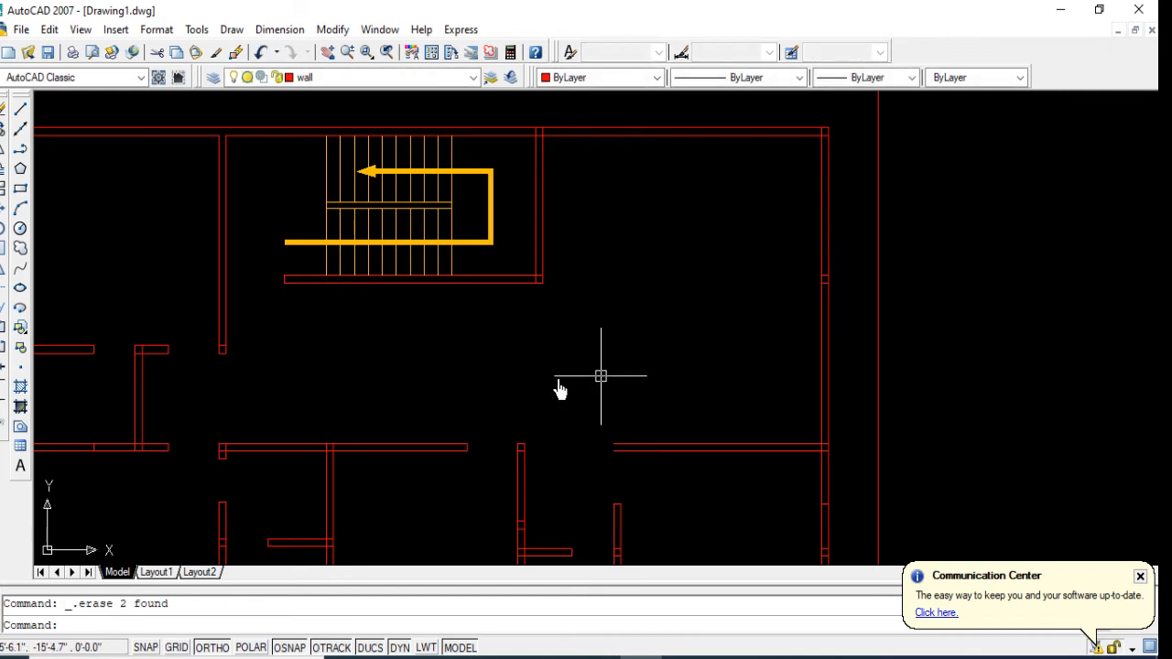
{"action": "left_click", "coordinate": [617, 449]}
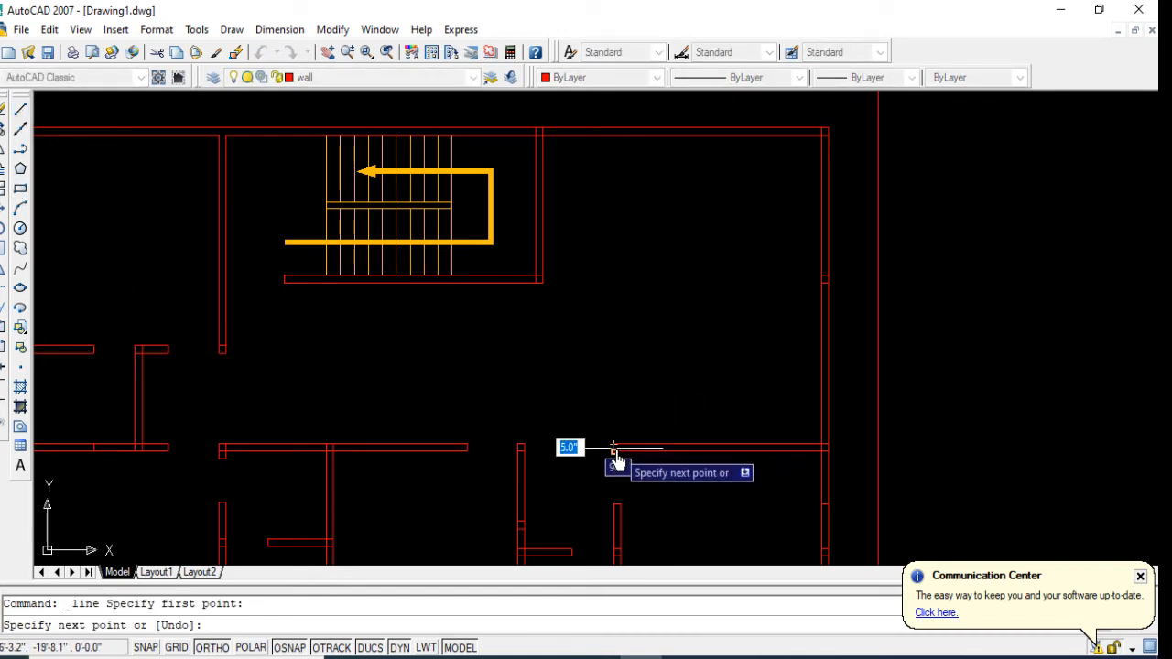
{"action": "key", "text": "Escape"}
{"action": "scroll", "coordinate": [603, 459], "scroll_direction": "down", "scroll_amount": 2}
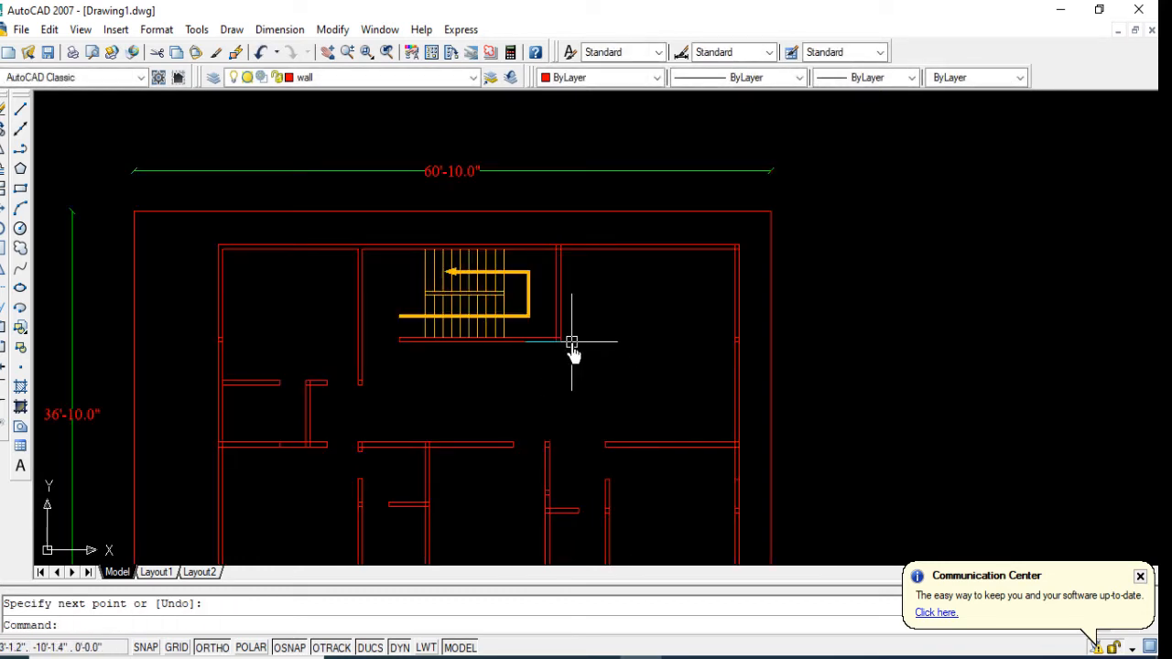
Step: Offset the outer line of the staircase's east wall 10' eastward into the upper east space
{"action": "type", "text": "o"}
{"action": "key", "text": "Return"}
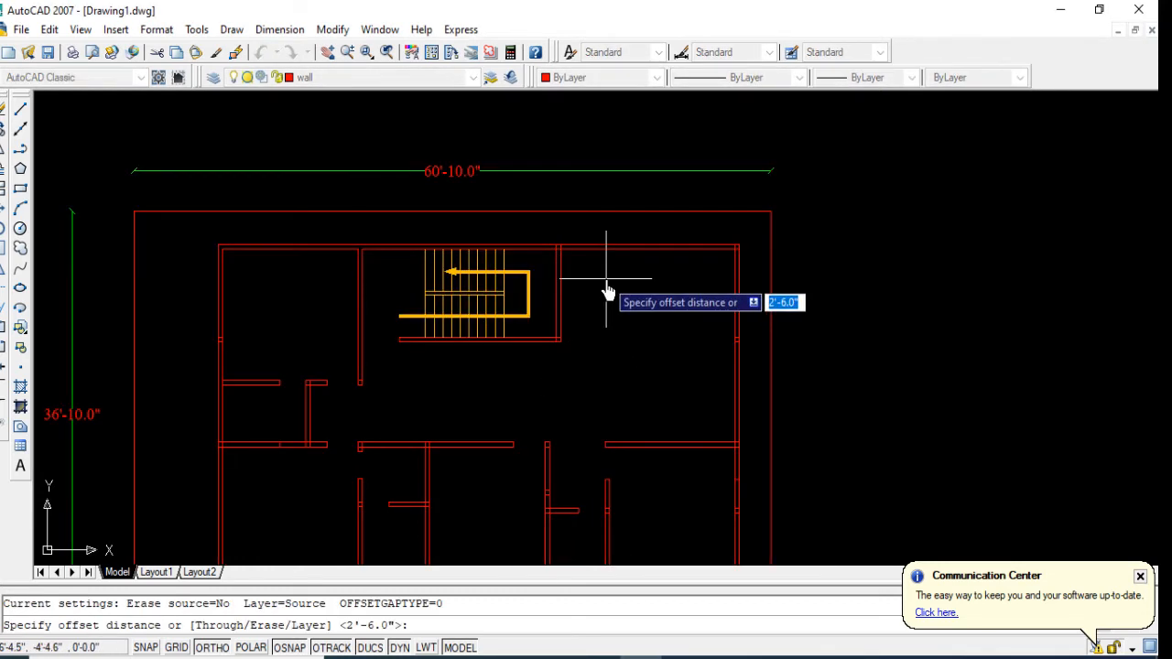
{"action": "type", "text": "10"}
{"action": "key", "text": "Return"}
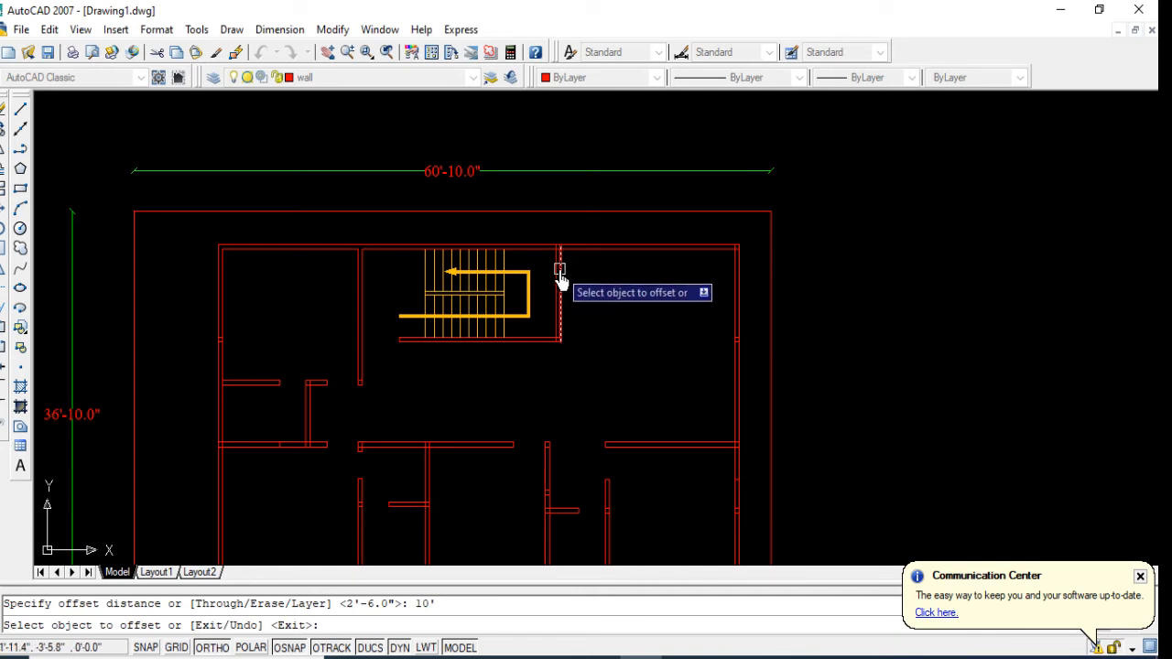
{"action": "left_click", "coordinate": [557, 262]}
{"action": "left_click", "coordinate": [687, 335]}
{"action": "key", "text": "Return"}
Step: Offset the new vertical partition line 5" eastward to give the partition its wall thickness
{"action": "key", "text": "Return"}
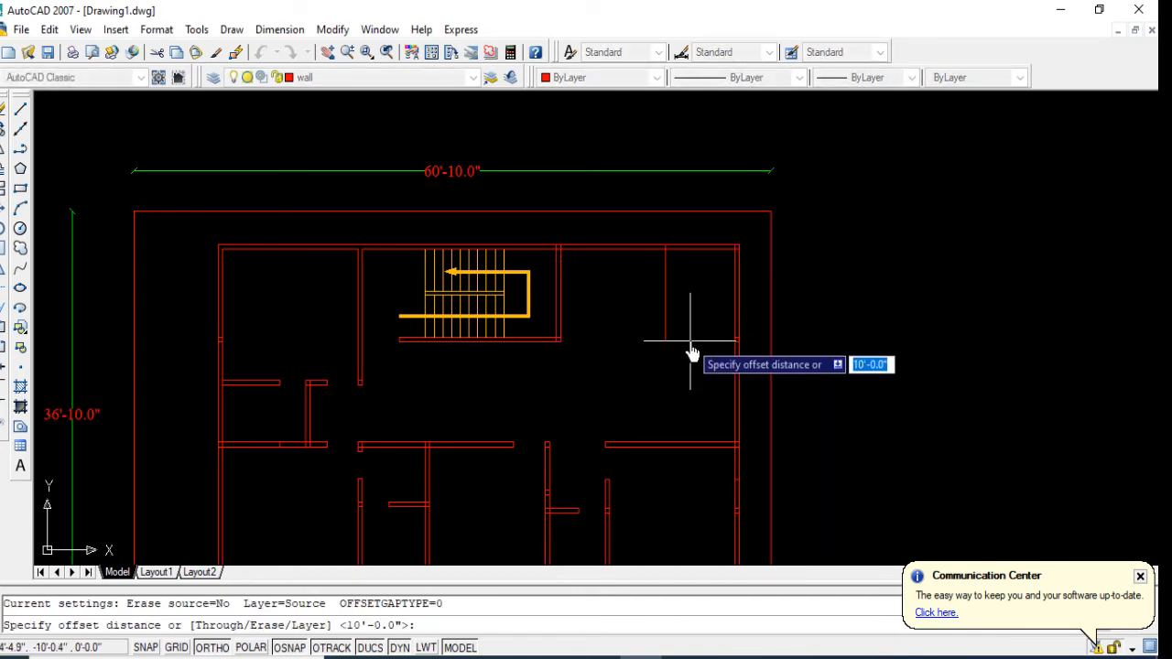
{"action": "type", "text": "5"}
{"action": "key", "text": "Return"}
{"action": "left_click", "coordinate": [674, 318]}
{"action": "left_click", "coordinate": [675, 327]}
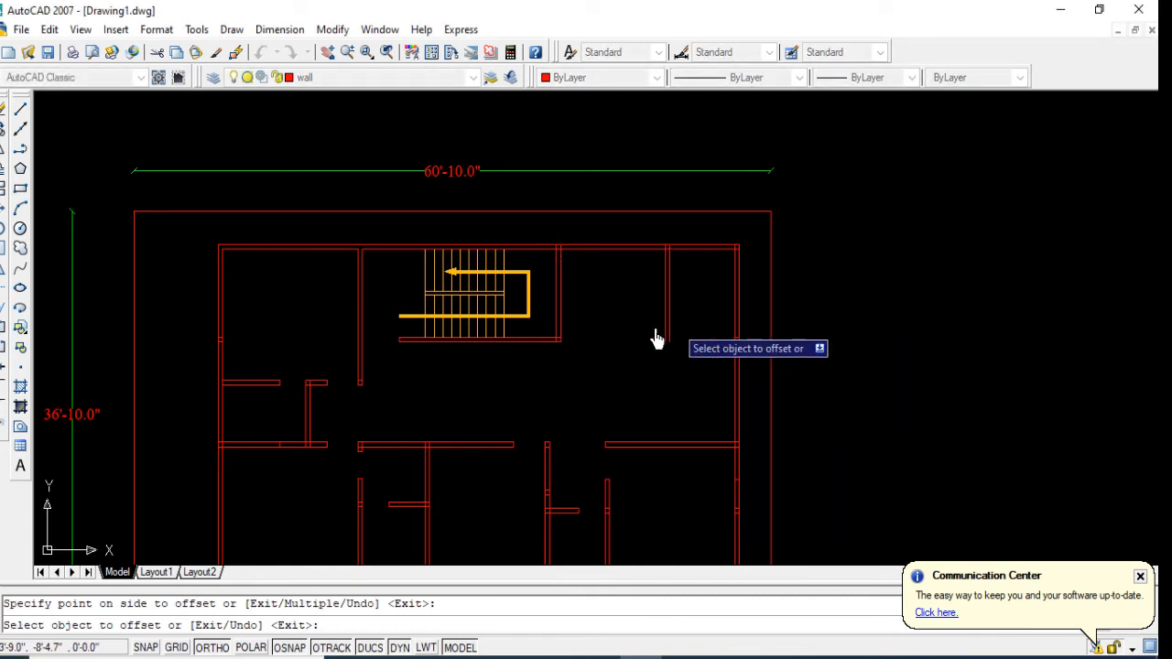
Step: Extend both lines of the new vertical partition down to the eastern cross wall
{"action": "left_click", "coordinate": [3, 310]}
{"action": "key", "text": "Return"}
{"action": "left_click", "coordinate": [695, 321]}
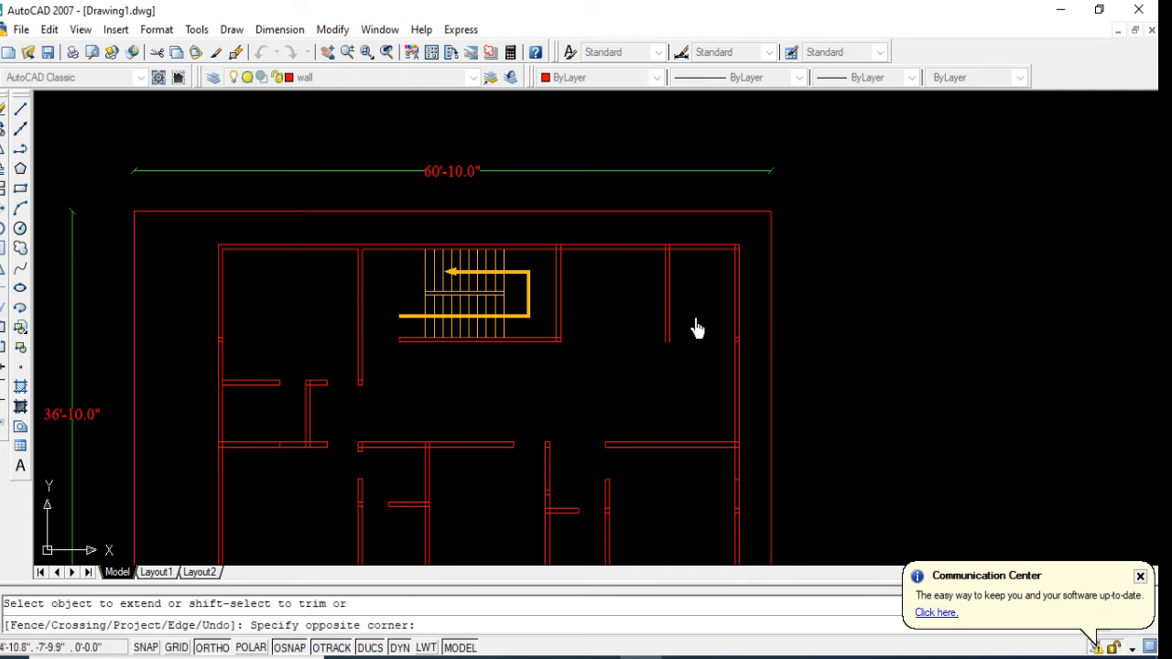
{"action": "left_click", "coordinate": [643, 332]}
{"action": "key", "text": "Escape"}
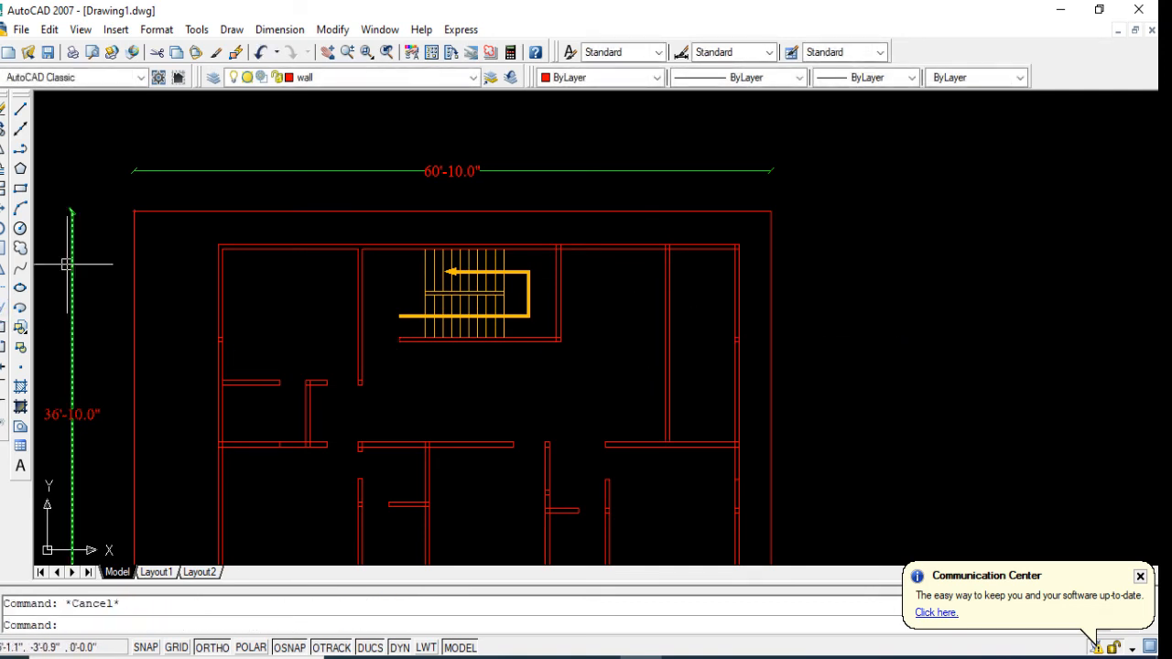
Step: Trim the inner north wall line where the staircase's east wall meets it
{"action": "left_click", "coordinate": [2, 291]}
{"action": "key", "text": "Return"}
{"action": "scroll", "coordinate": [535, 254], "scroll_direction": "up", "scroll_amount": 8}
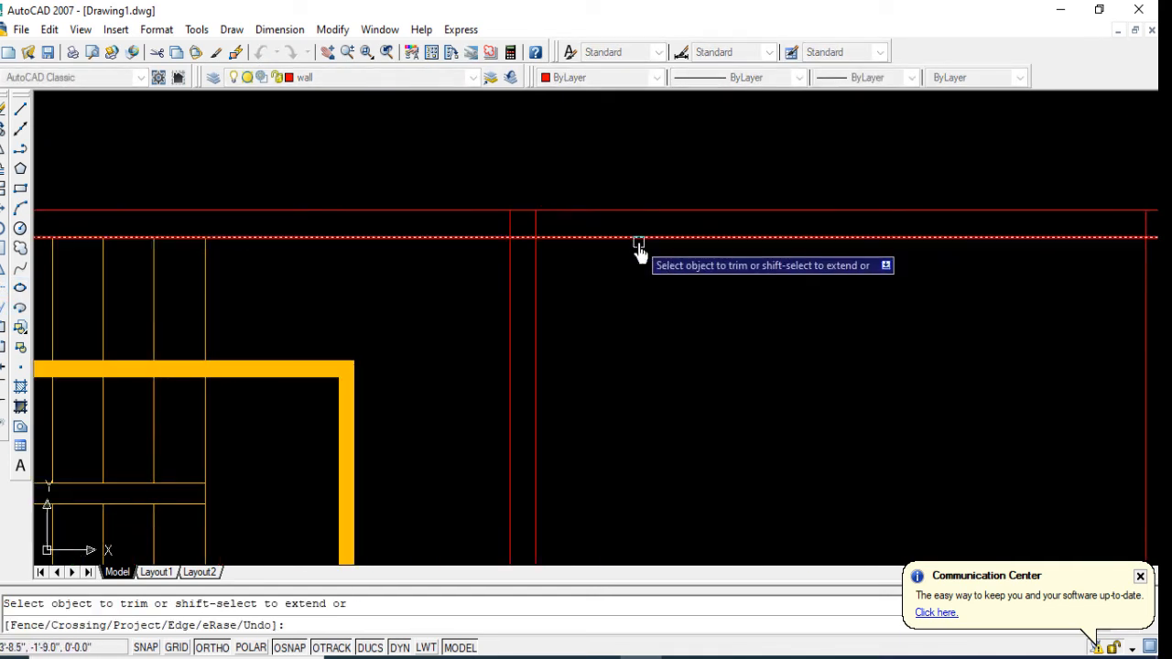
{"action": "left_click", "coordinate": [558, 221]}
{"action": "left_click", "coordinate": [453, 229]}
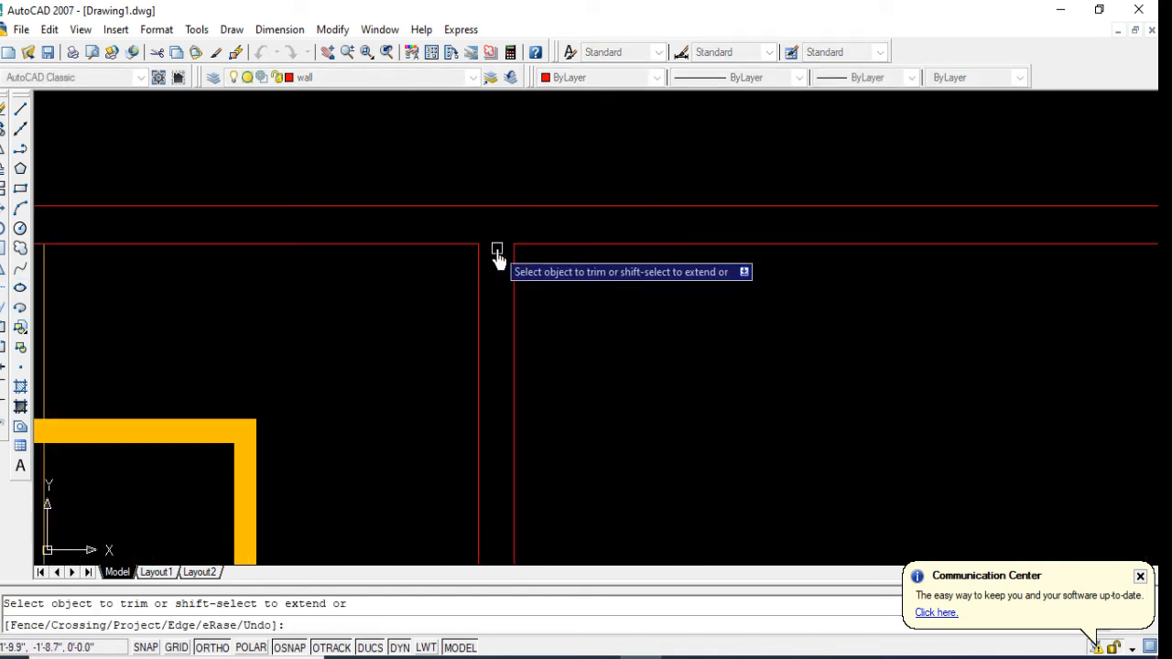
{"action": "scroll", "coordinate": [474, 259], "scroll_direction": "down", "scroll_amount": 4}
{"action": "scroll", "coordinate": [615, 374], "scroll_direction": "down", "scroll_amount": 5}
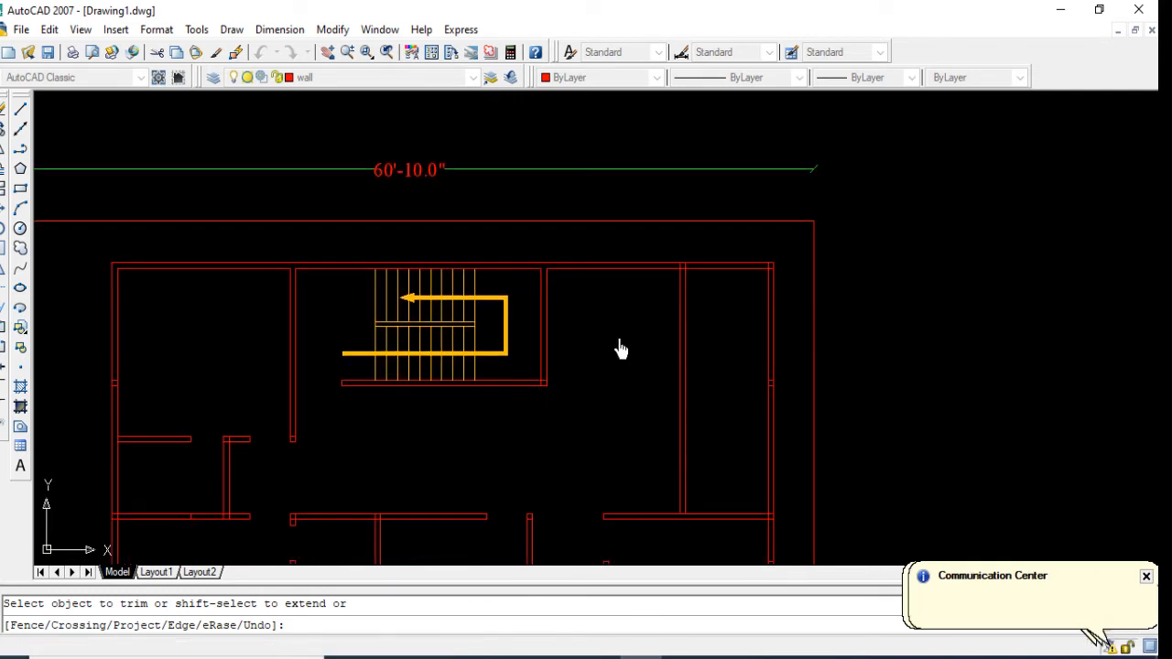
{"action": "key", "text": "Escape"}
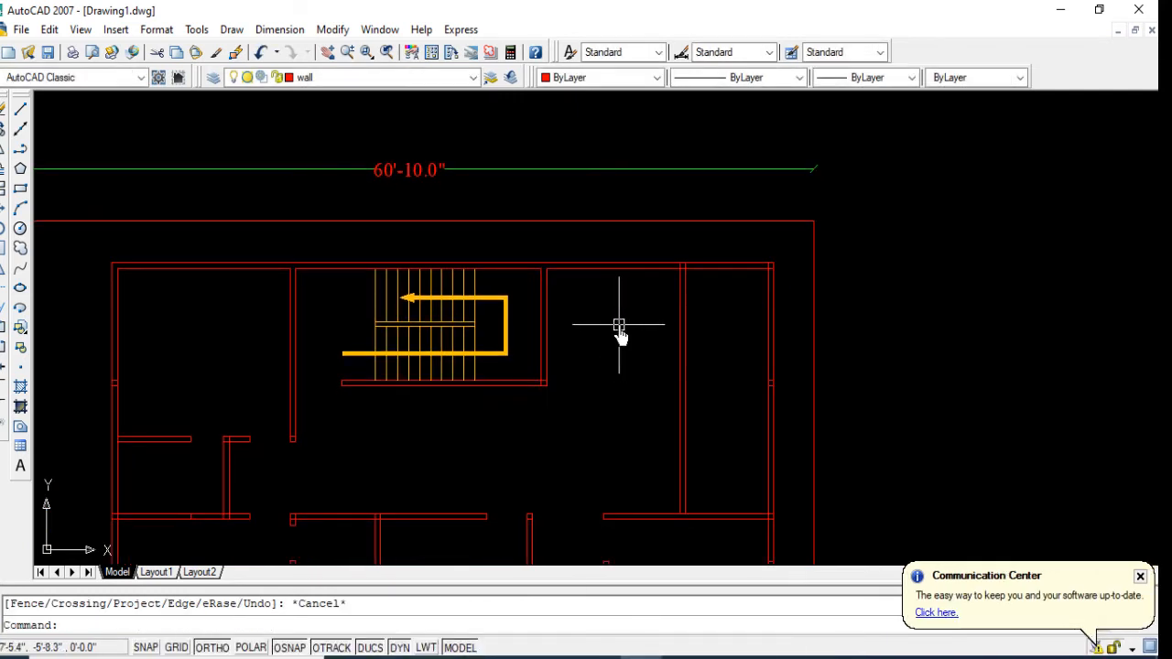
Step: Offset the inner north wall line east of the staircase 6' downward
{"action": "type", "text": "o"}
{"action": "key", "text": "Return"}
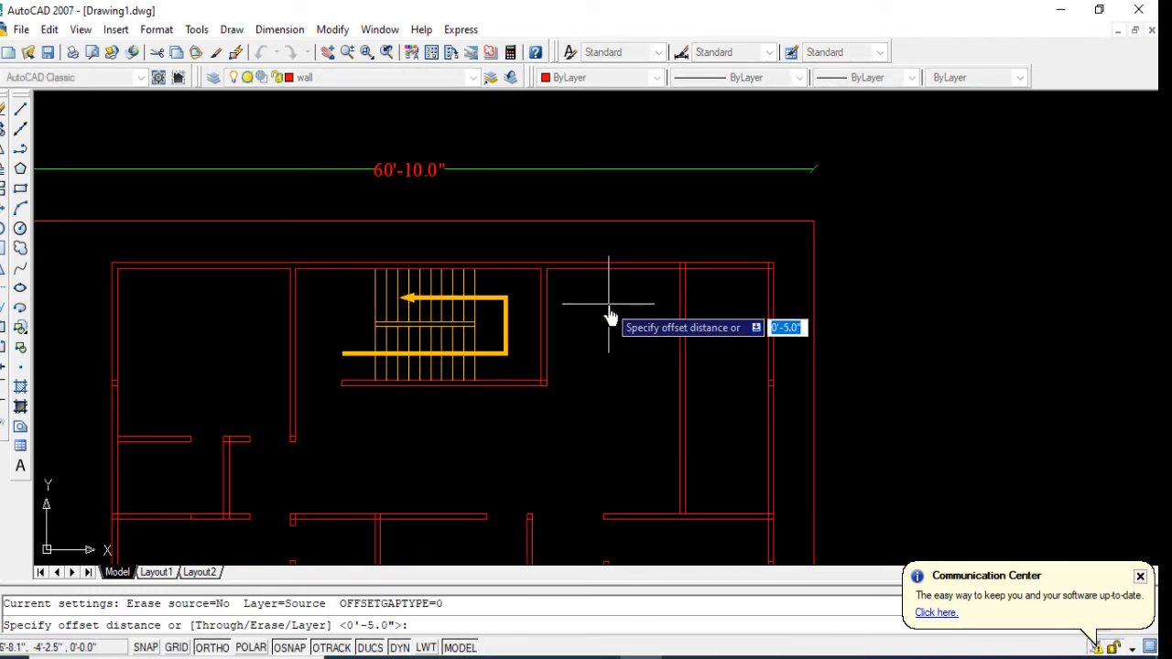
{"action": "type", "text": "6'"}
{"action": "key", "text": "Return"}
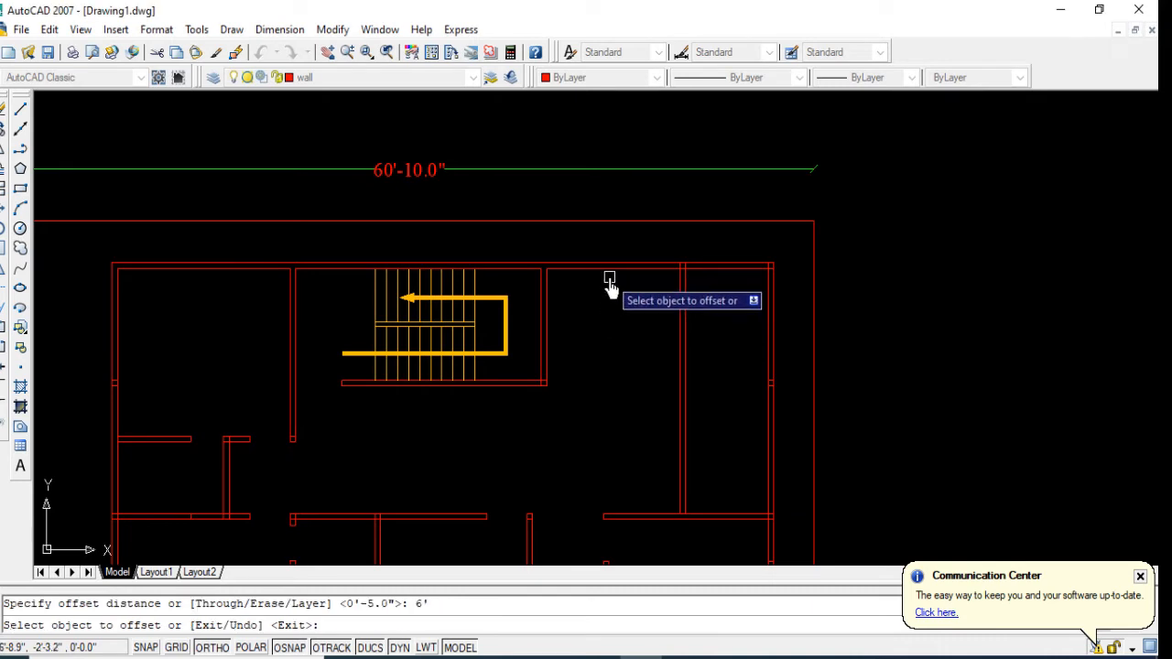
{"action": "left_click", "coordinate": [609, 279]}
{"action": "left_click", "coordinate": [628, 337]}
{"action": "key", "text": "Return"}
Step: Offset the new horizontal partition line 5" downward to form a double-line wall
{"action": "key", "text": "Return"}
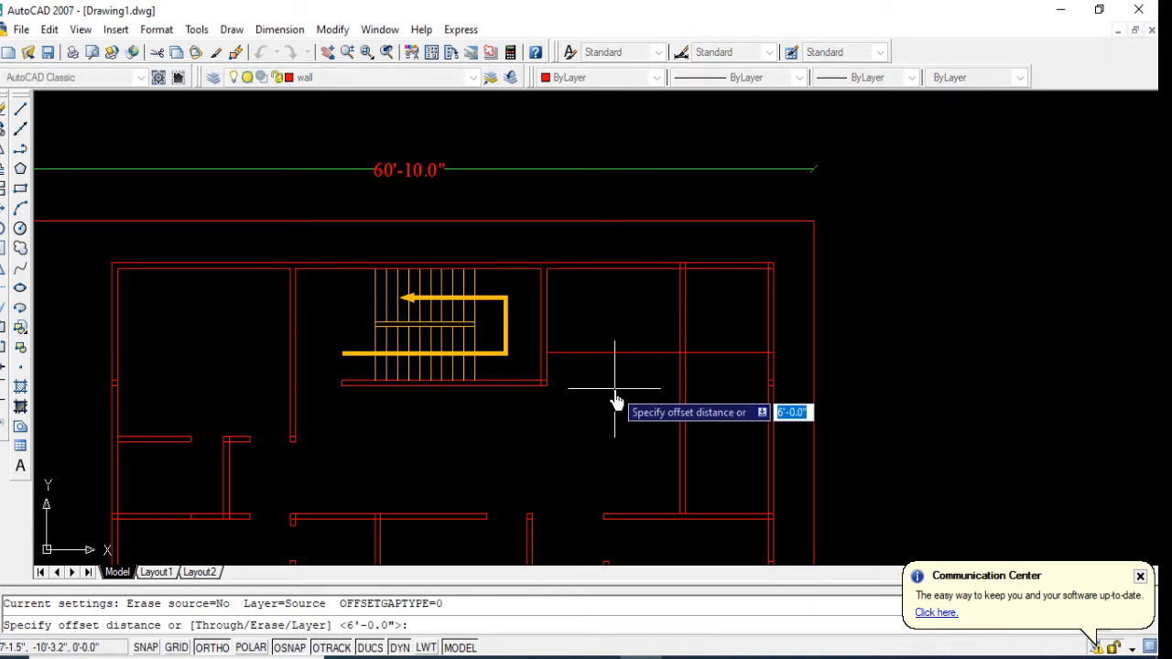
{"action": "type", "text": "5"}
{"action": "key", "text": "Return"}
{"action": "left_click", "coordinate": [613, 357]}
{"action": "left_click", "coordinate": [619, 402]}
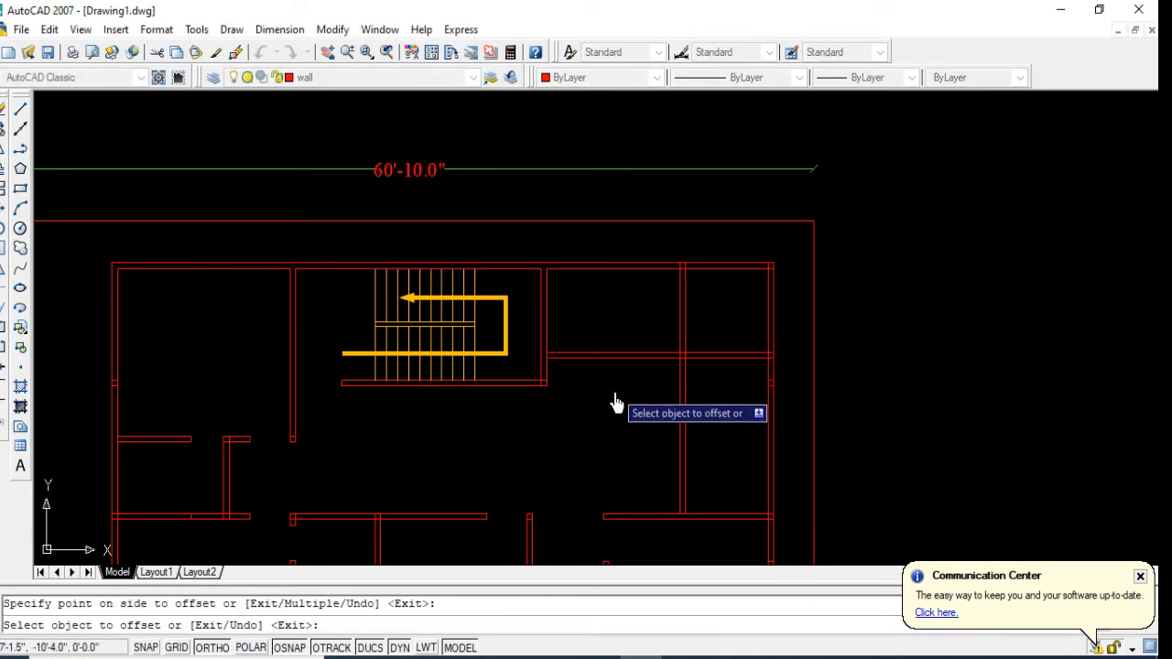
Step: Extend the horizontal partition's two lines westward into the staircase's east wall
{"action": "left_click", "coordinate": [2, 312]}
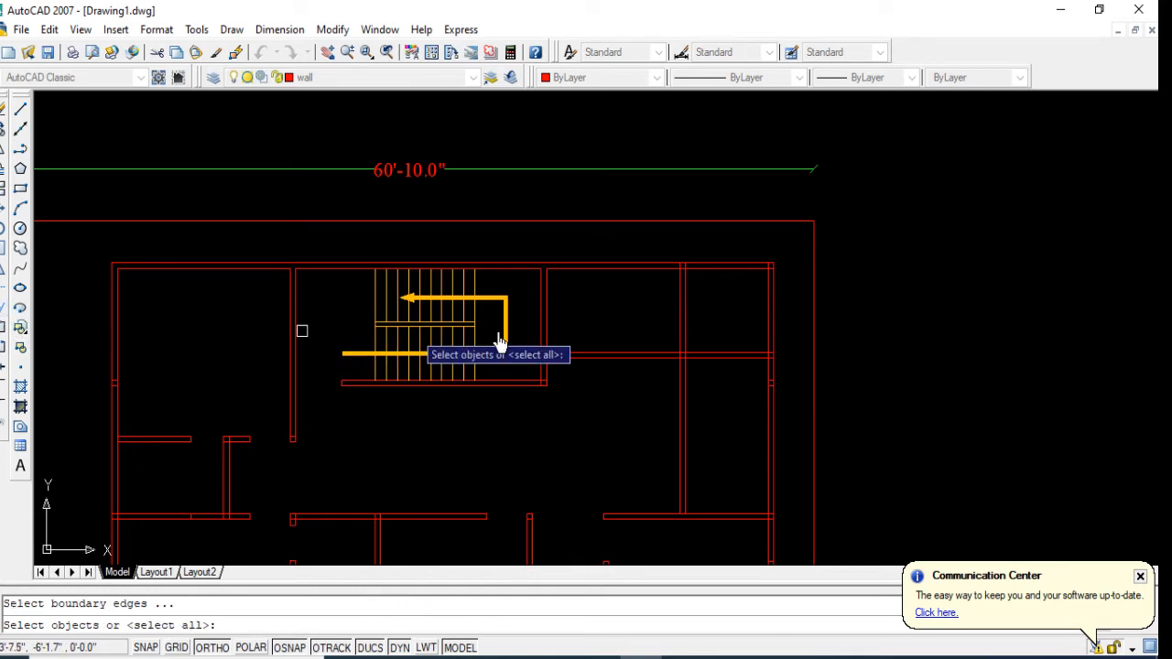
{"action": "key", "text": "Return"}
{"action": "left_click", "coordinate": [597, 335]}
{"action": "left_click", "coordinate": [580, 391]}
{"action": "key", "text": "Escape"}
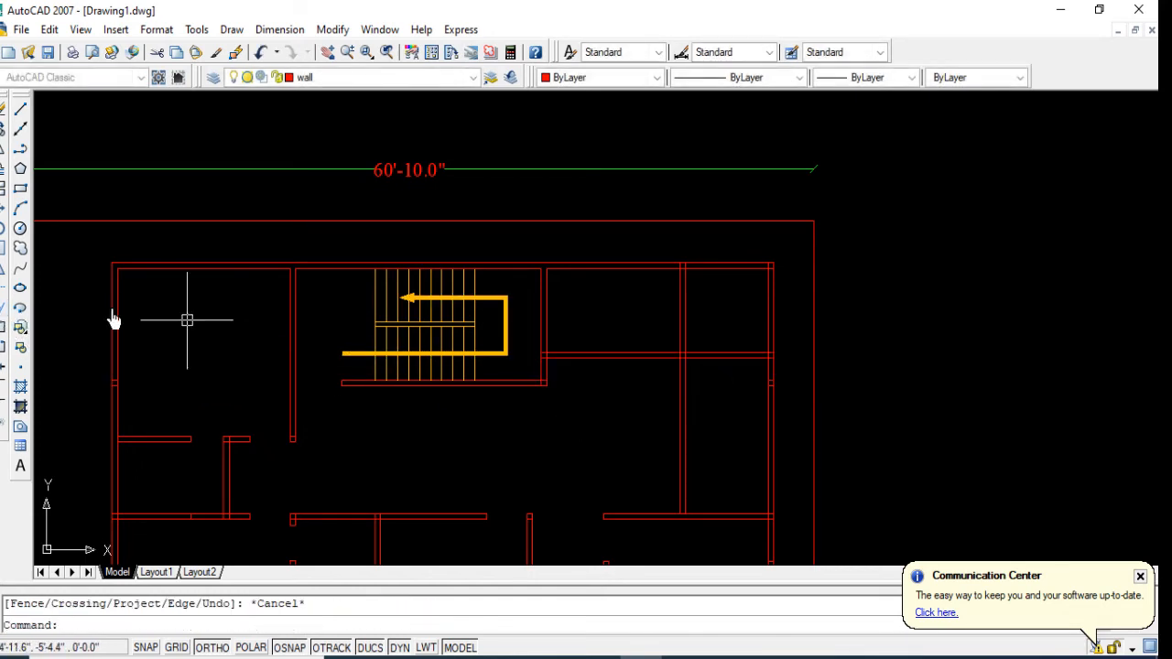
Step: Trim away the part of the vertical partition that lies below the new horizontal partition
{"action": "left_click", "coordinate": [5, 291]}
{"action": "key", "text": "Return"}
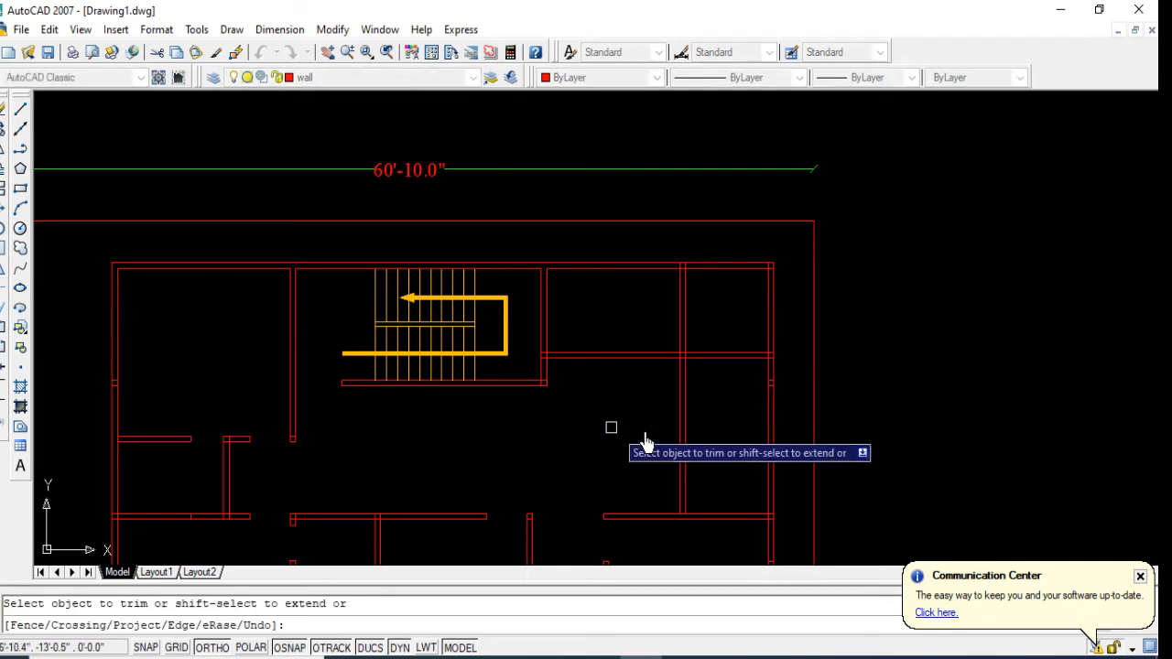
{"action": "left_click", "coordinate": [687, 439]}
{"action": "left_click", "coordinate": [610, 462]}
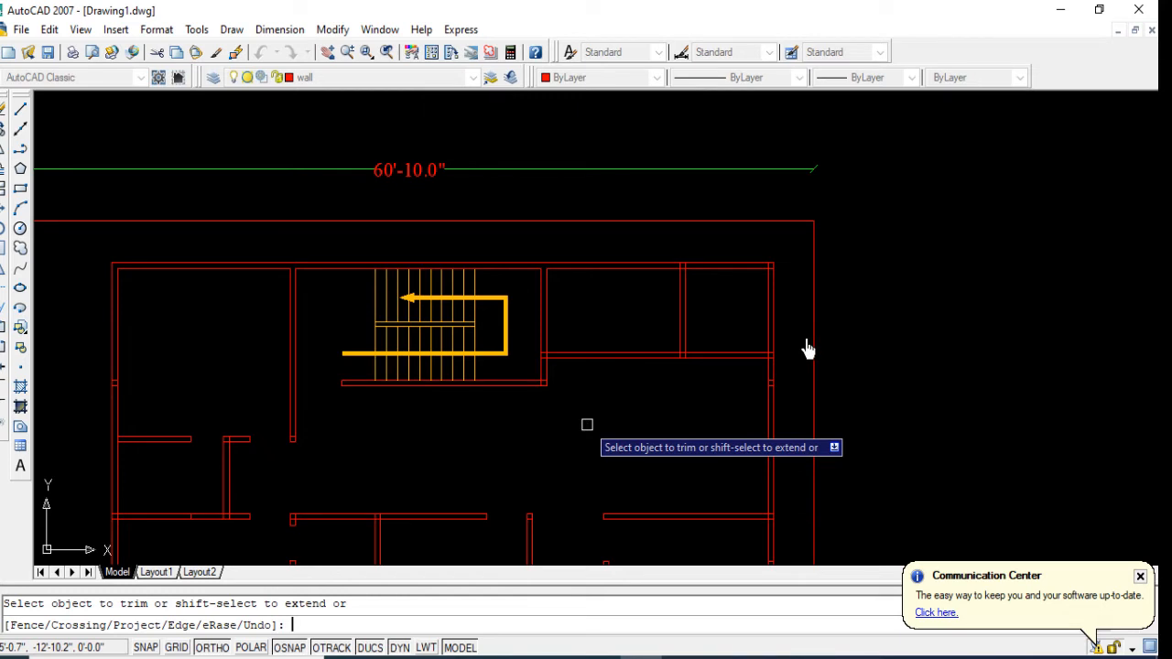
{"action": "key", "text": "Escape"}
{"action": "type", "text": "o"}
{"action": "key", "text": "Return"}
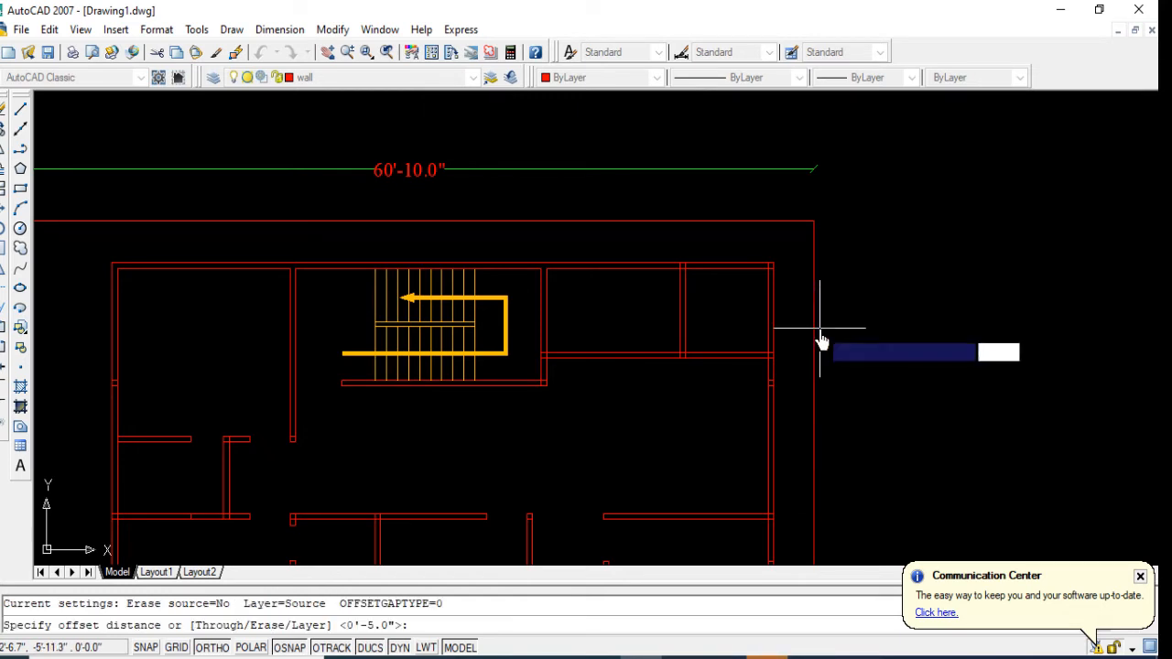
{"action": "key", "text": "Escape"}
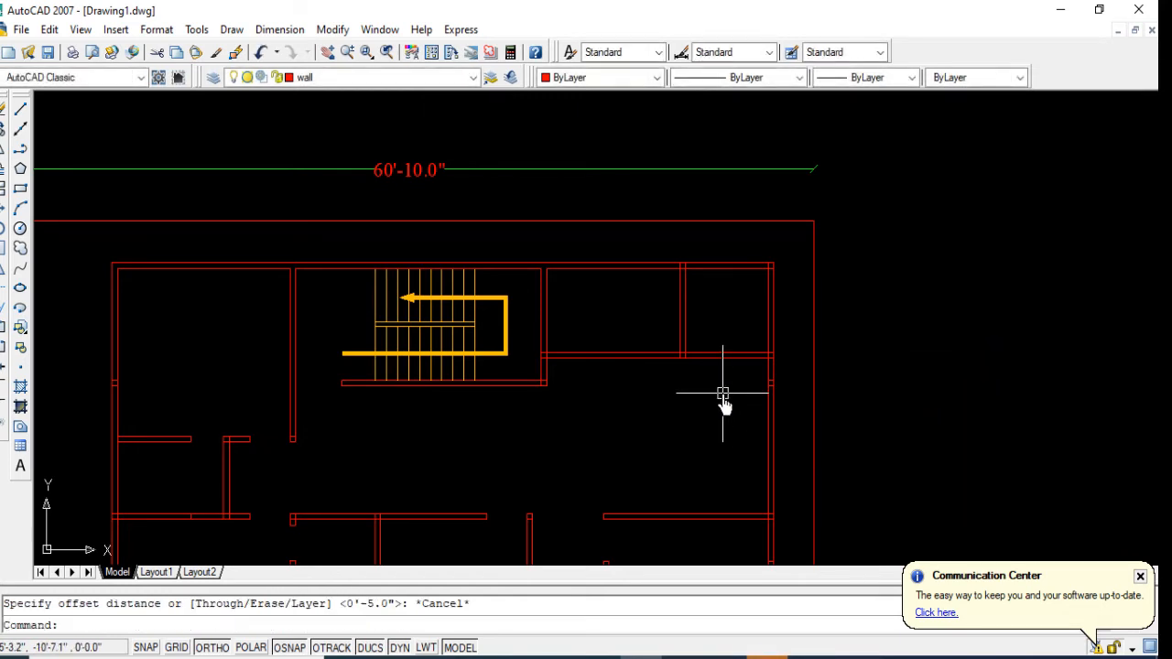
Step: Offset the staircase's east wall line 3' eastward as a door guide across the horizontal partition
{"action": "type", "text": "o"}
{"action": "key", "text": "Return"}
{"action": "type", "text": "3'"}
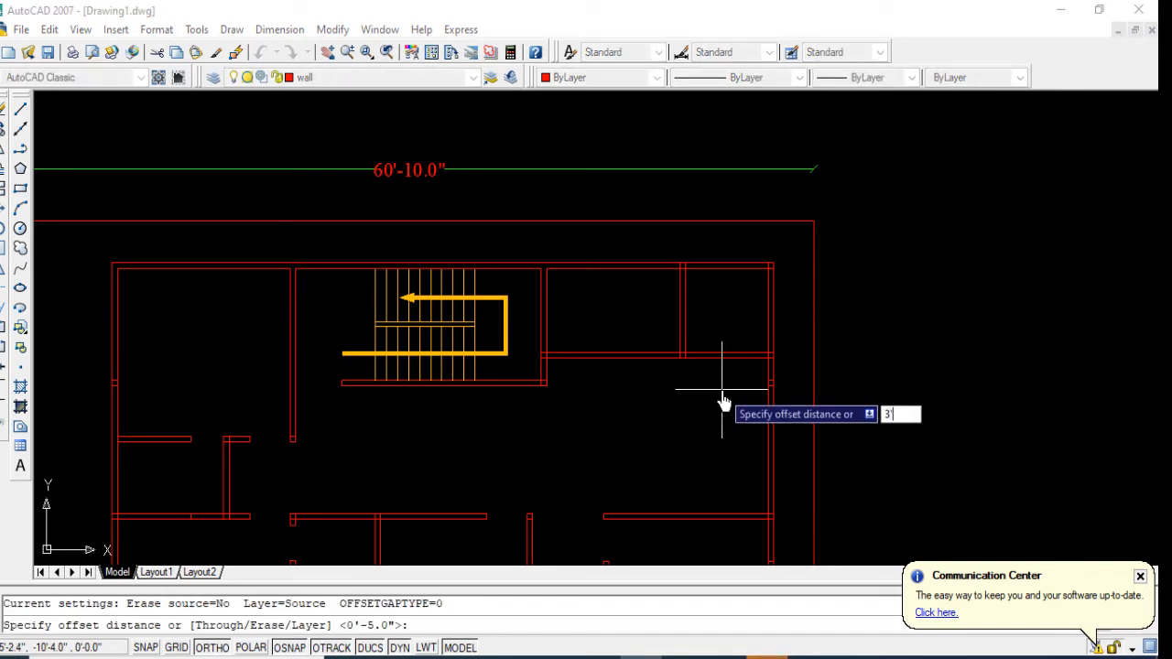
{"action": "key", "text": "Return"}
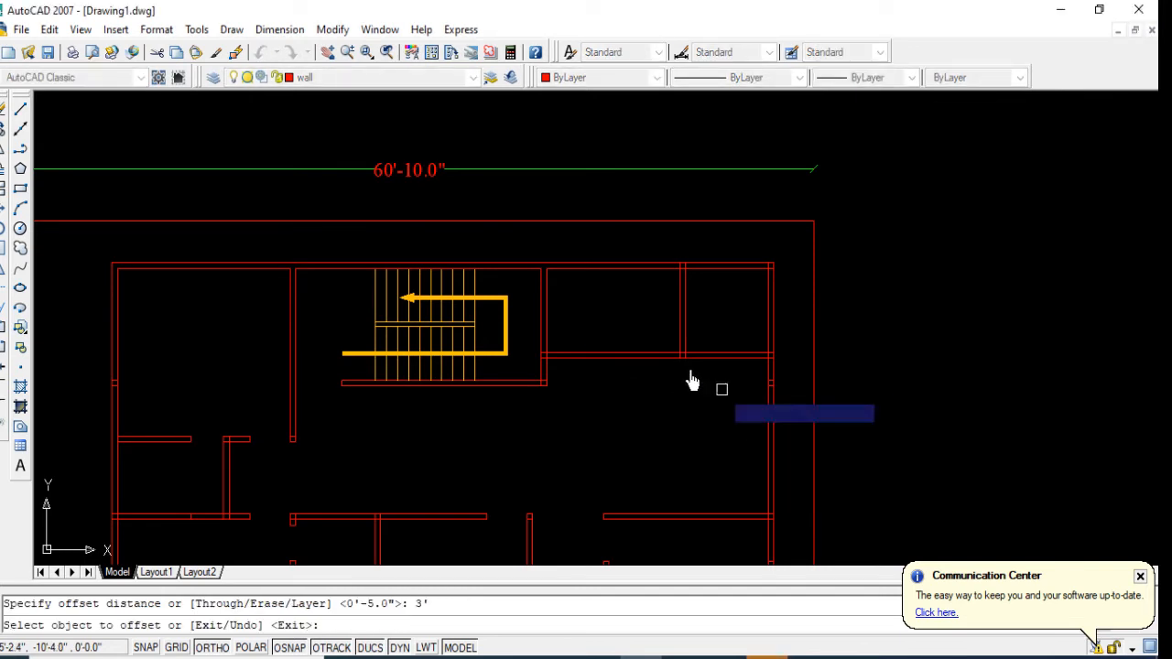
{"action": "left_click", "coordinate": [549, 343]}
{"action": "left_click", "coordinate": [622, 357]}
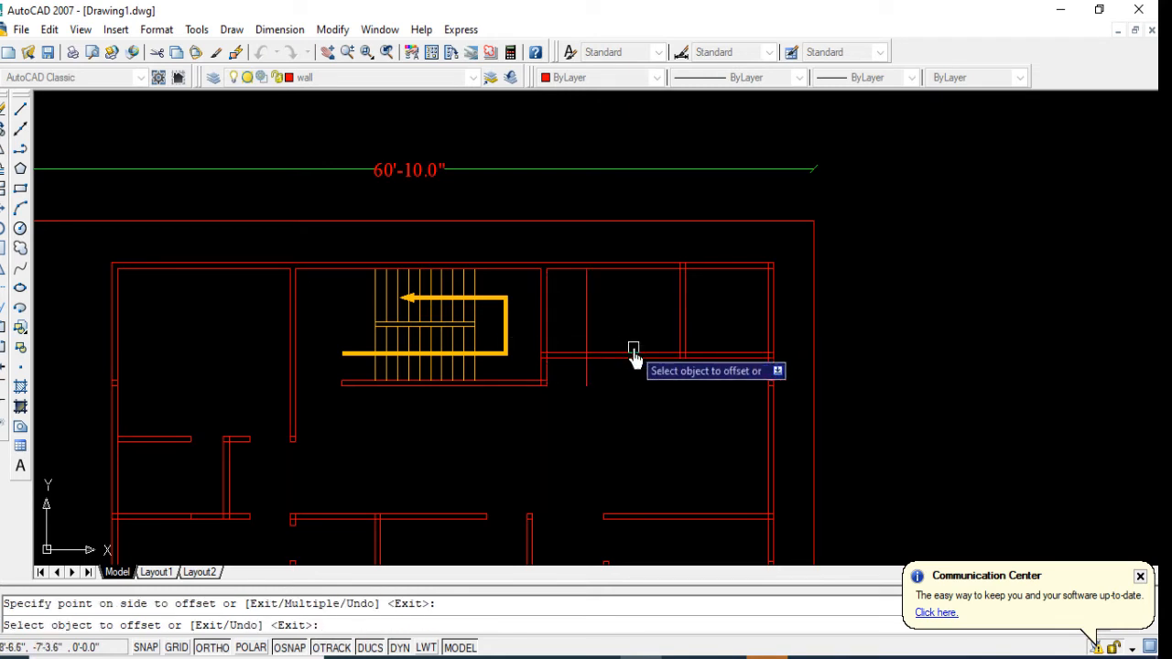
Step: Try offsetting the horizontal partition's upper line 3' upward, and erase the copy
{"action": "scroll", "coordinate": [713, 364], "scroll_direction": "up", "scroll_amount": 3}
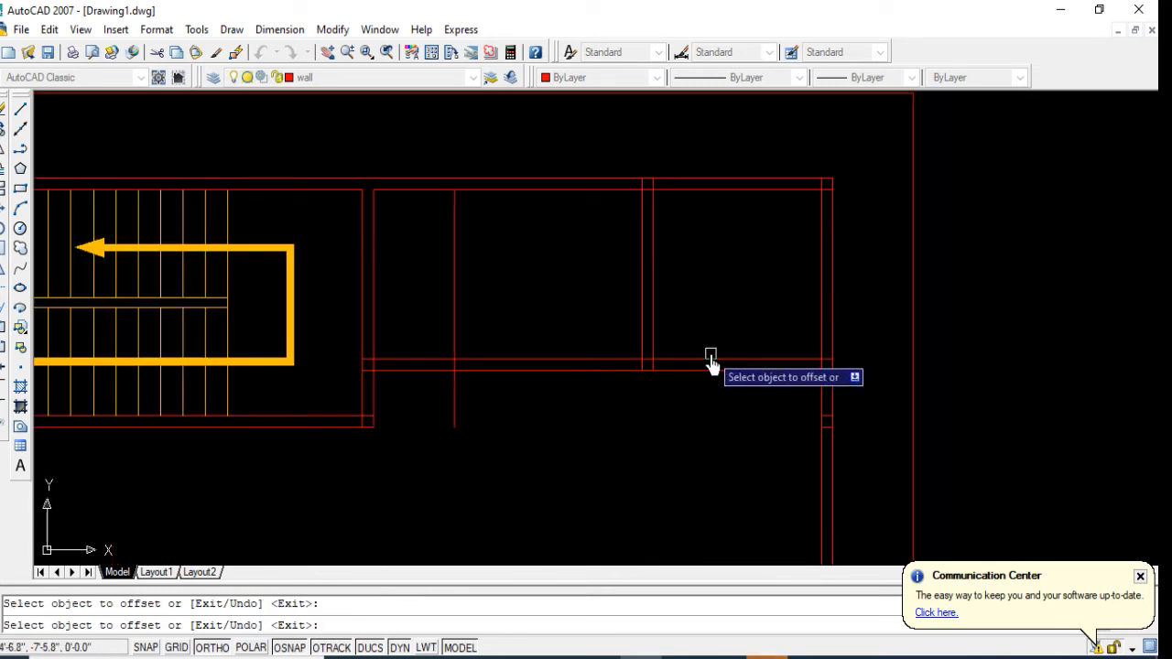
{"action": "left_click", "coordinate": [709, 362]}
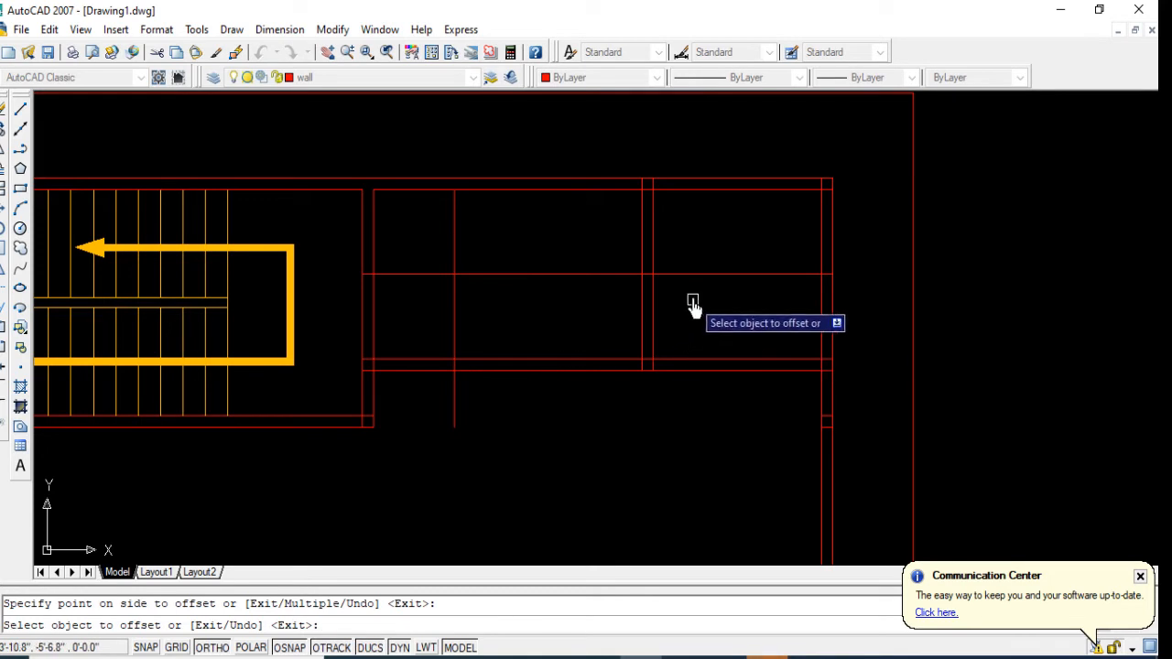
{"action": "key", "text": "Escape"}
{"action": "left_click", "coordinate": [692, 265]}
{"action": "left_click", "coordinate": [700, 287]}
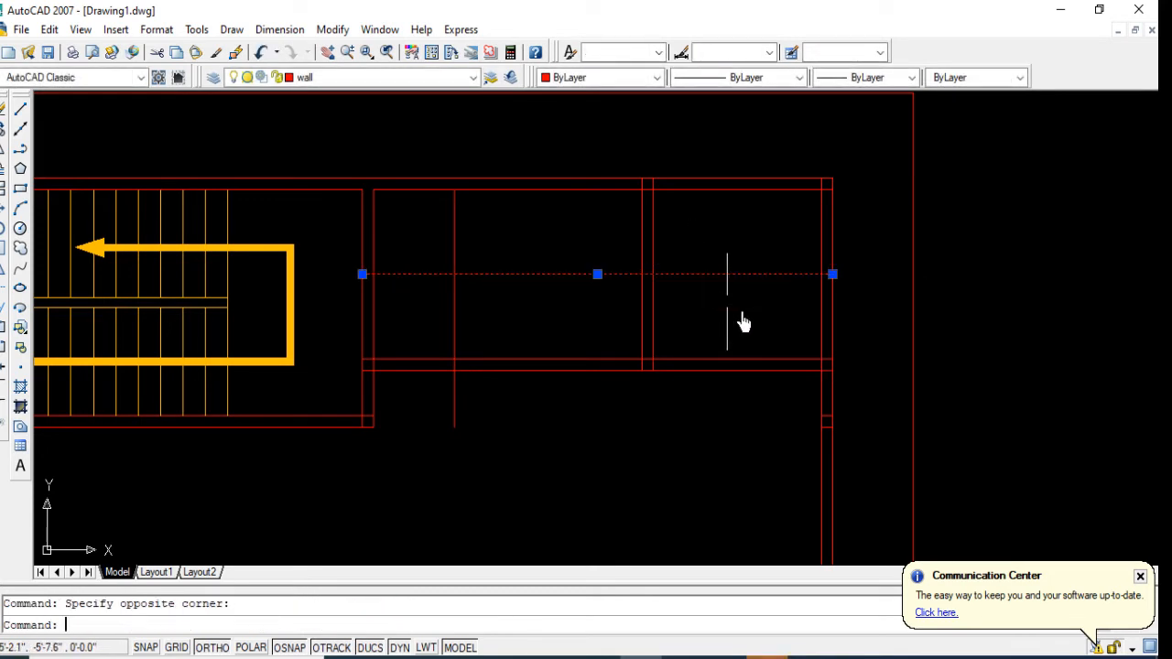
{"action": "key", "text": "Delete"}
Step: Offset the horizontal partition's upper line 2'6" upward as a door guide across the vertical partition
{"action": "scroll", "coordinate": [743, 323], "scroll_direction": "down", "scroll_amount": 2}
{"action": "type", "text": "o"}
{"action": "key", "text": "Return"}
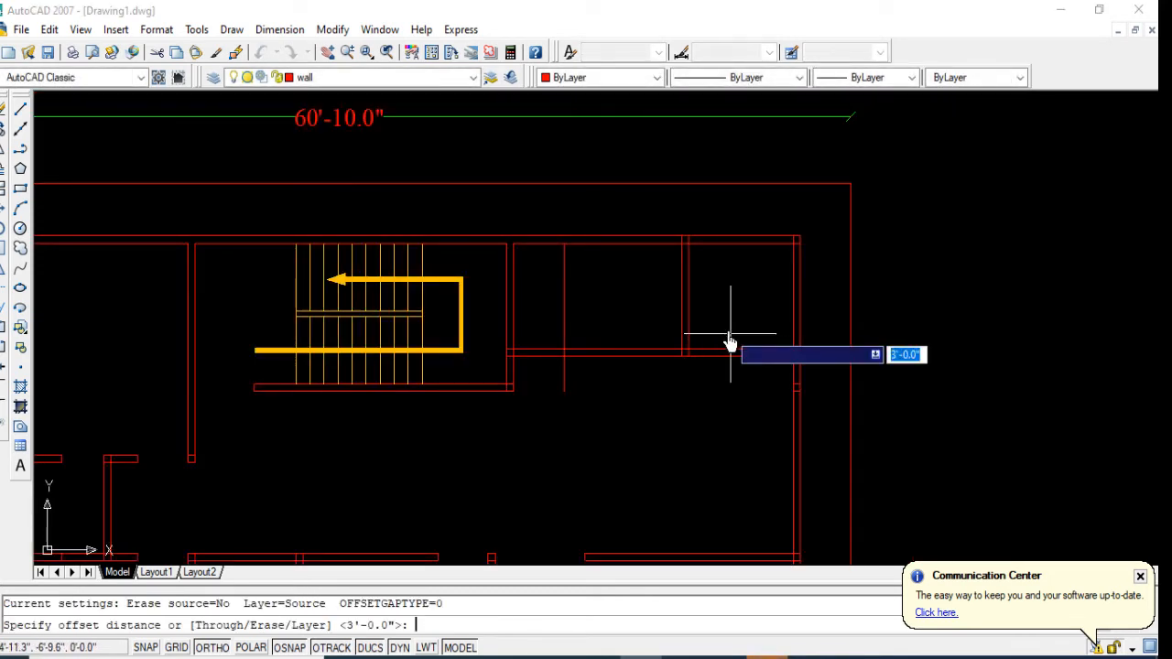
{"action": "type", "text": "2'6"}
{"action": "key", "text": "Return"}
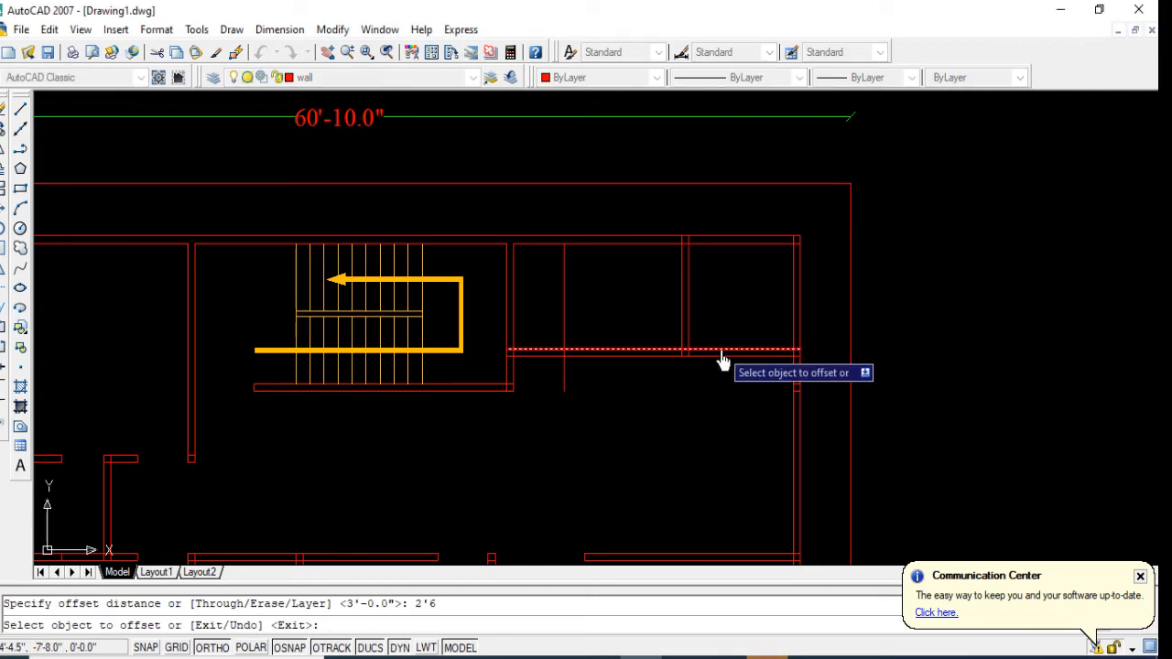
{"action": "left_click", "coordinate": [723, 355]}
{"action": "left_click", "coordinate": [738, 308]}
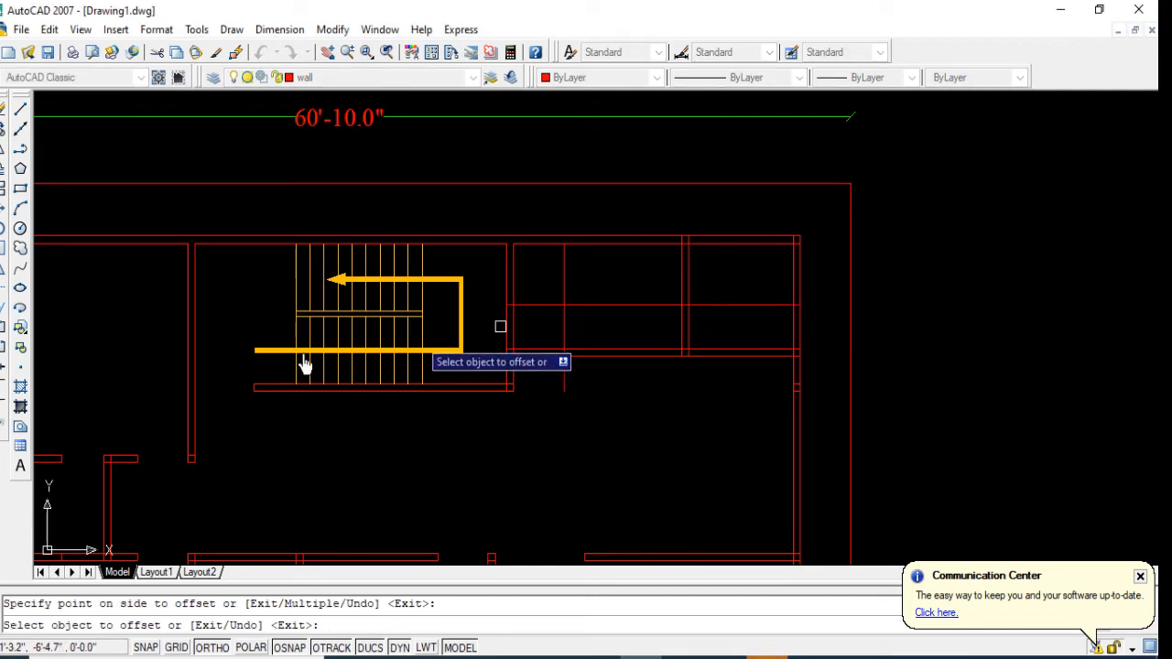
Step: Trim the door openings in the horizontal and vertical partitions east of the staircase, and erase the leftover guide lines
{"action": "left_click", "coordinate": [4, 291]}
{"action": "key", "text": "Return"}
{"action": "left_click", "coordinate": [727, 338]}
{"action": "left_click", "coordinate": [644, 328]}
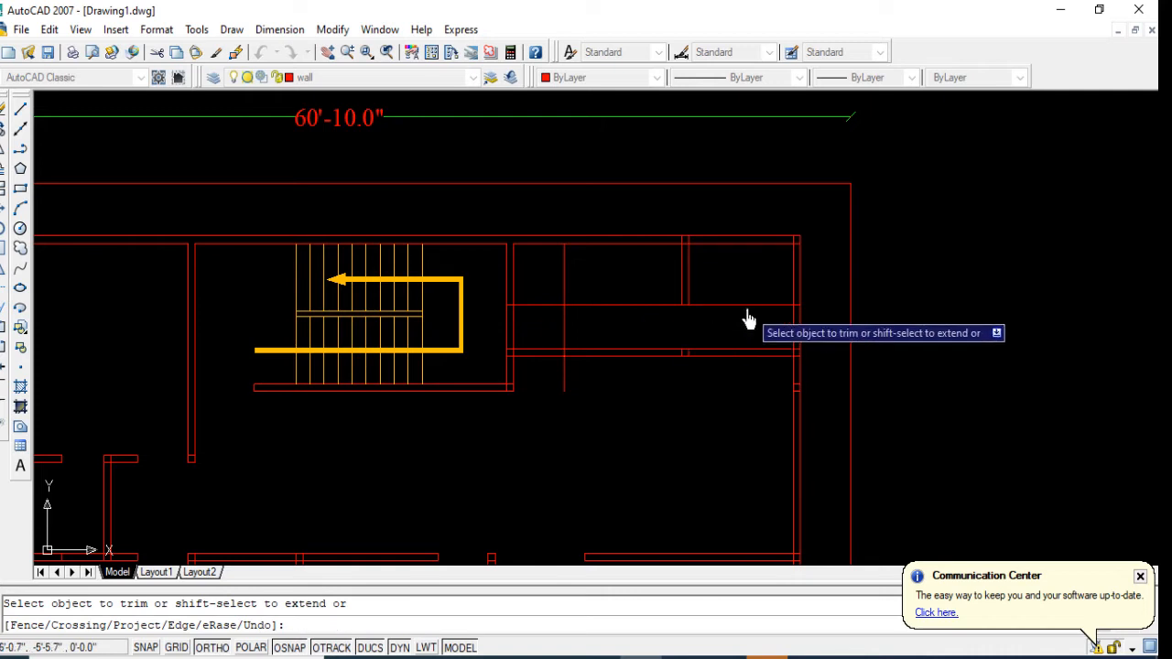
{"action": "left_click", "coordinate": [747, 308]}
{"action": "left_click", "coordinate": [540, 353]}
{"action": "left_click", "coordinate": [555, 398]}
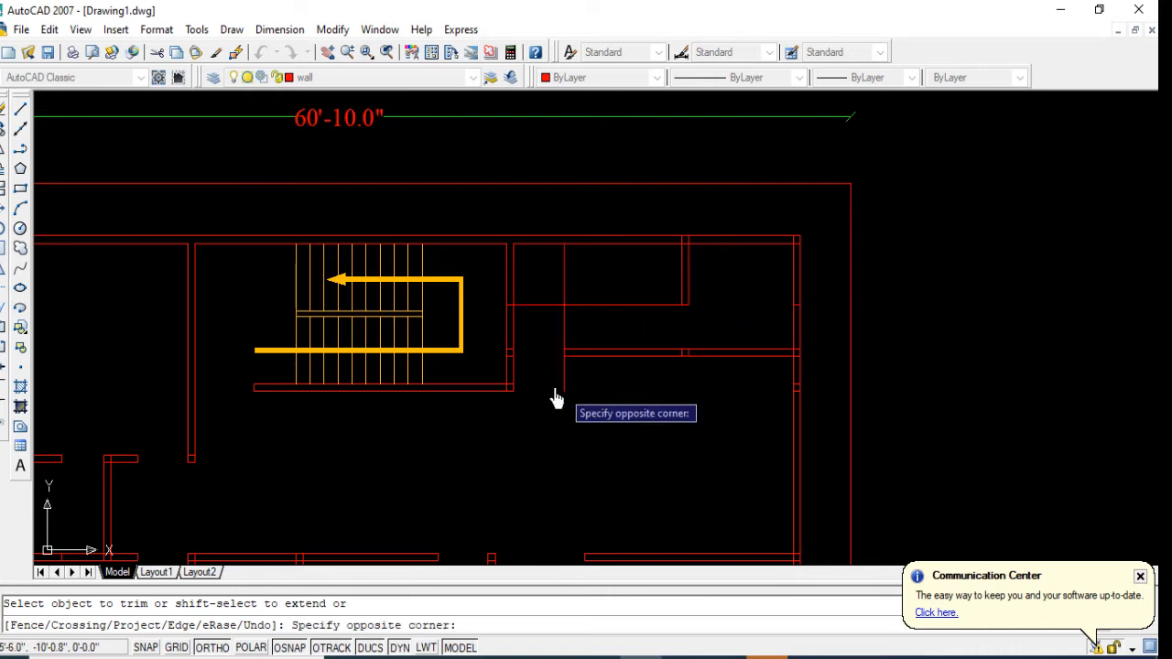
{"action": "left_click", "coordinate": [540, 385]}
{"action": "left_click", "coordinate": [563, 337]}
{"action": "key", "text": "Return"}
{"action": "left_click", "coordinate": [599, 284]}
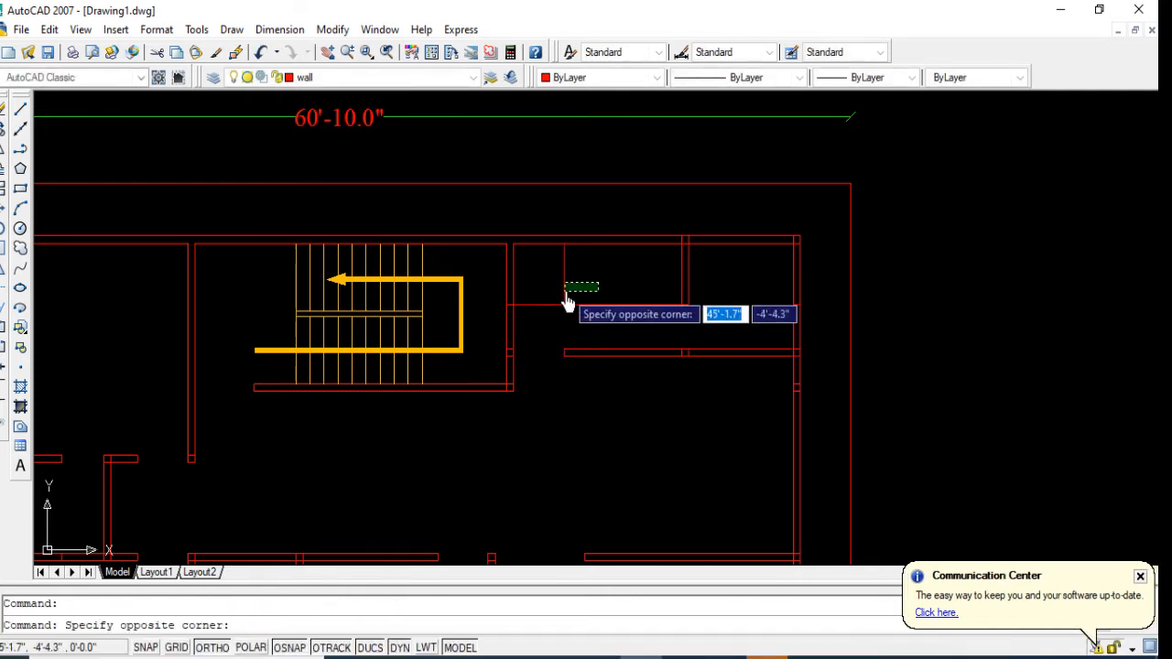
{"action": "left_click", "coordinate": [548, 322]}
{"action": "key", "text": "Delete"}
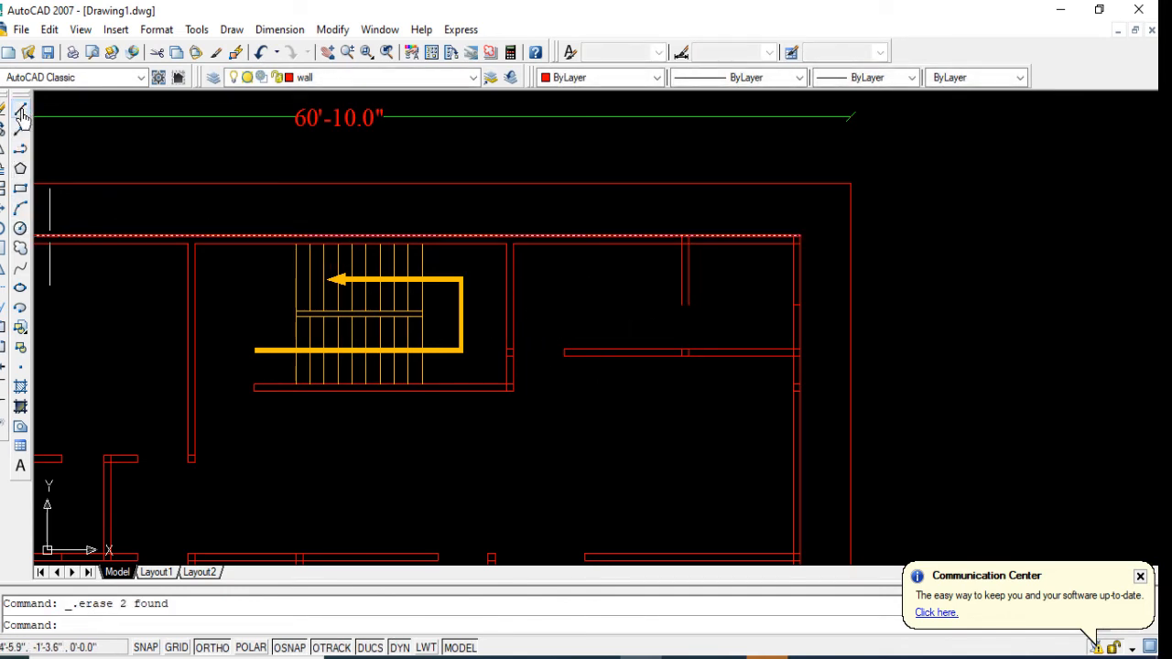
Step: Draw a line closing the lower end of the short vertical partition in the northeast room
{"action": "left_click", "coordinate": [20, 110]}
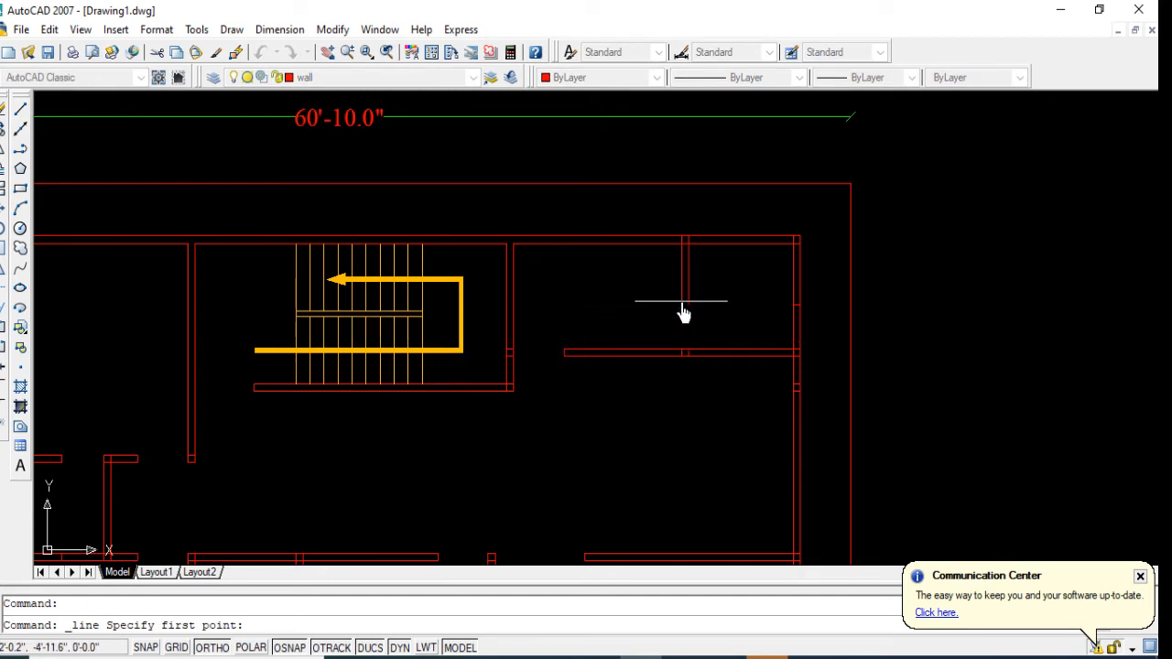
{"action": "left_click", "coordinate": [681, 301]}
{"action": "left_click", "coordinate": [688, 302]}
{"action": "key", "text": "Return"}
{"action": "scroll", "coordinate": [602, 258], "scroll_direction": "down", "scroll_amount": 2}
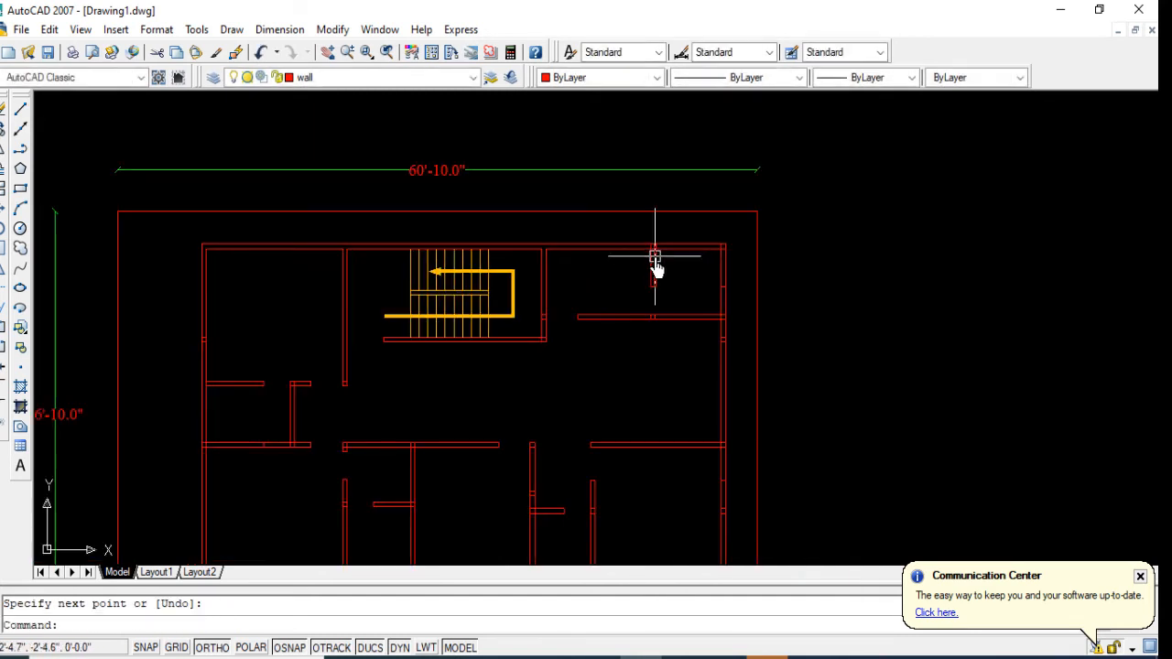
Step: Erase the leftover short lines inside the east exterior wall and in the horizontal partition below the shortened vertical partition
{"action": "left_click", "coordinate": [696, 267]}
{"action": "left_click", "coordinate": [734, 298]}
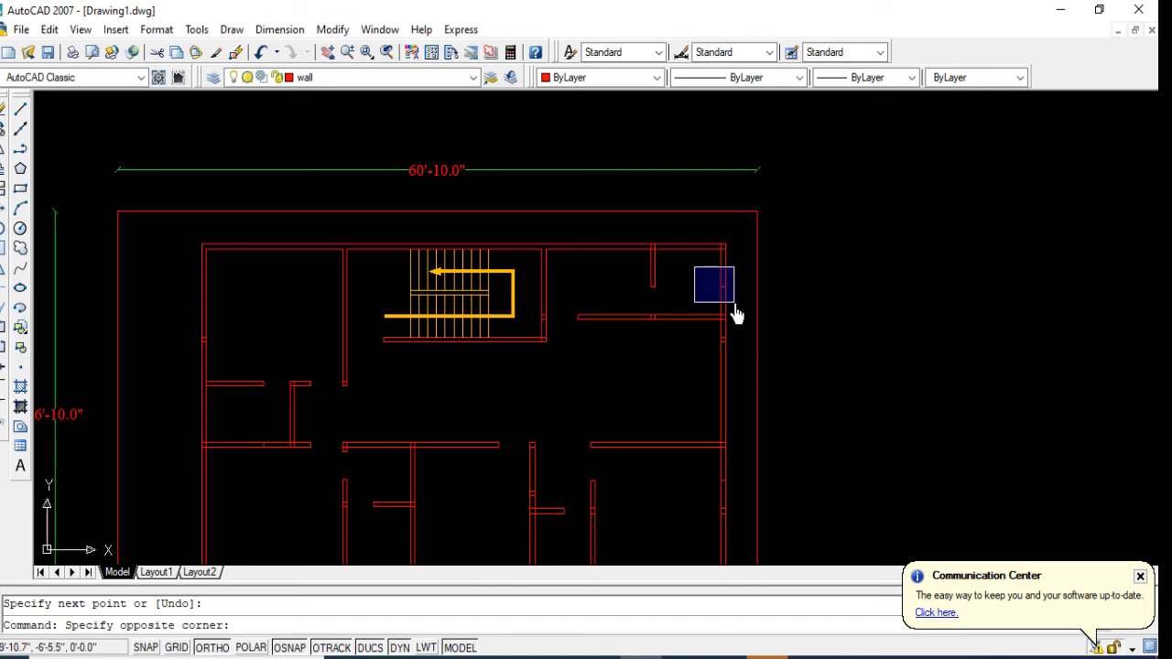
{"action": "key", "text": "Delete"}
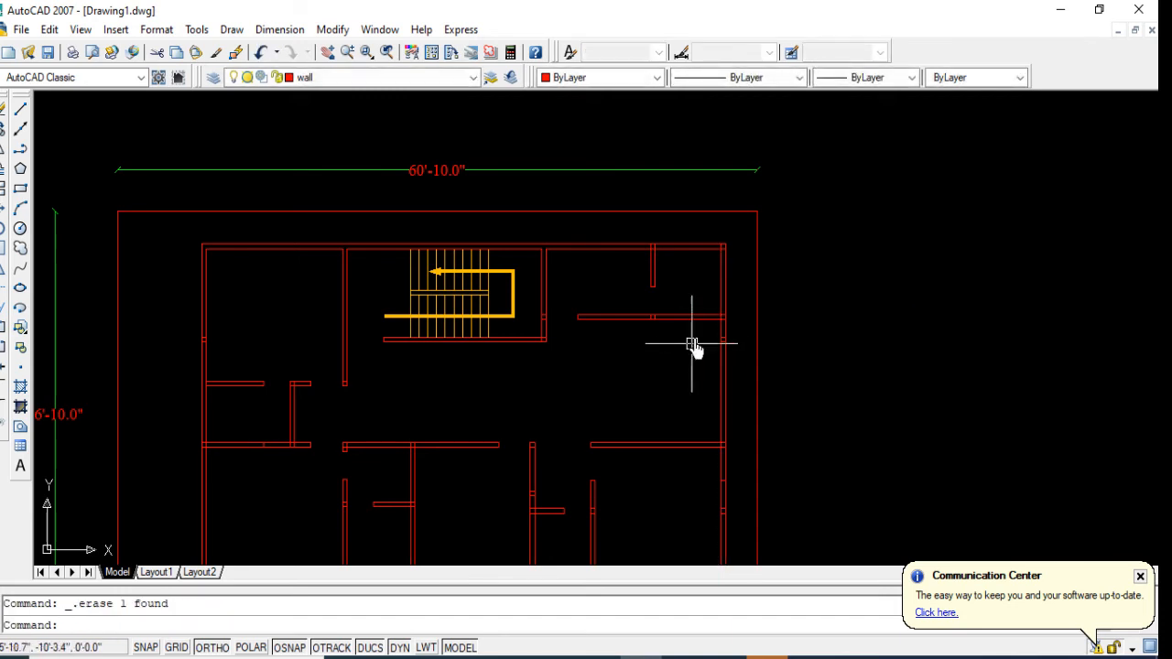
{"action": "left_click", "coordinate": [697, 332]}
{"action": "left_click", "coordinate": [766, 371]}
{"action": "key", "text": "Delete"}
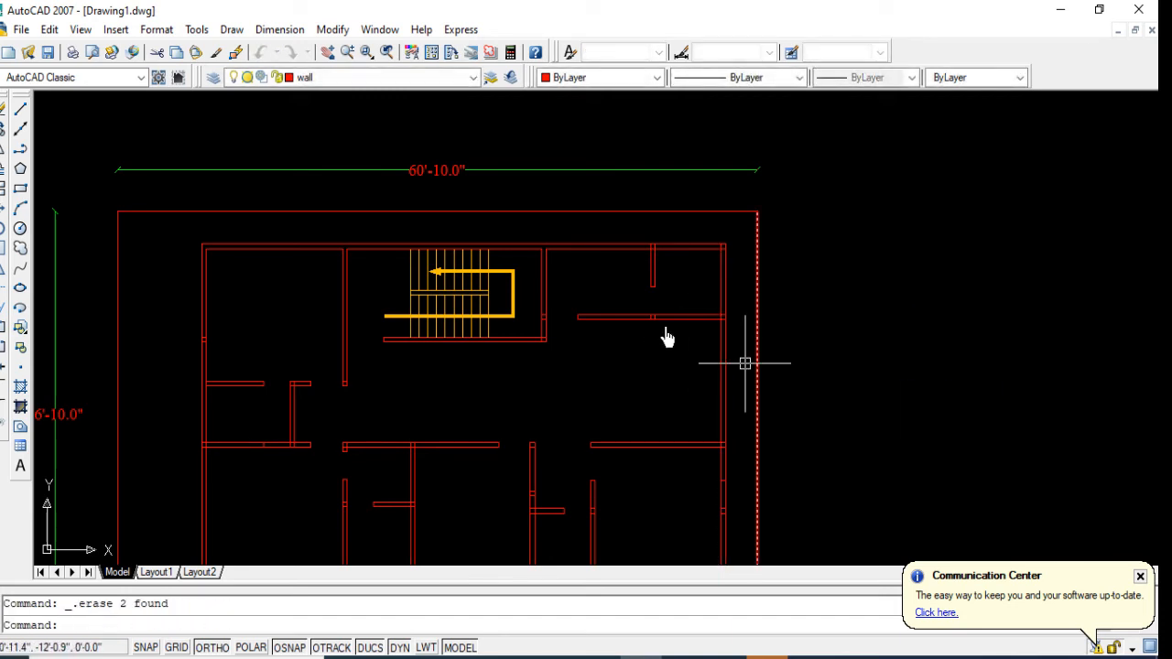
{"action": "left_click", "coordinate": [624, 296]}
{"action": "left_click", "coordinate": [691, 342]}
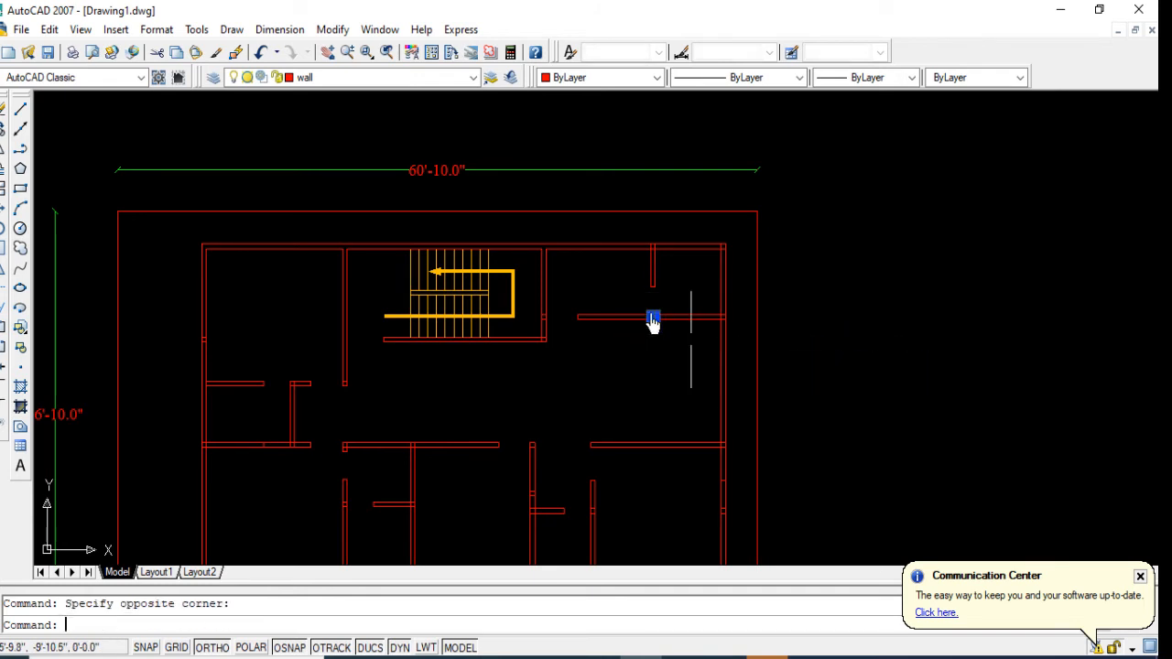
{"action": "scroll", "coordinate": [650, 323], "scroll_direction": "down", "scroll_amount": 2}
{"action": "key", "text": "Escape"}
{"action": "scroll", "coordinate": [591, 383], "scroll_direction": "up", "scroll_amount": 2}
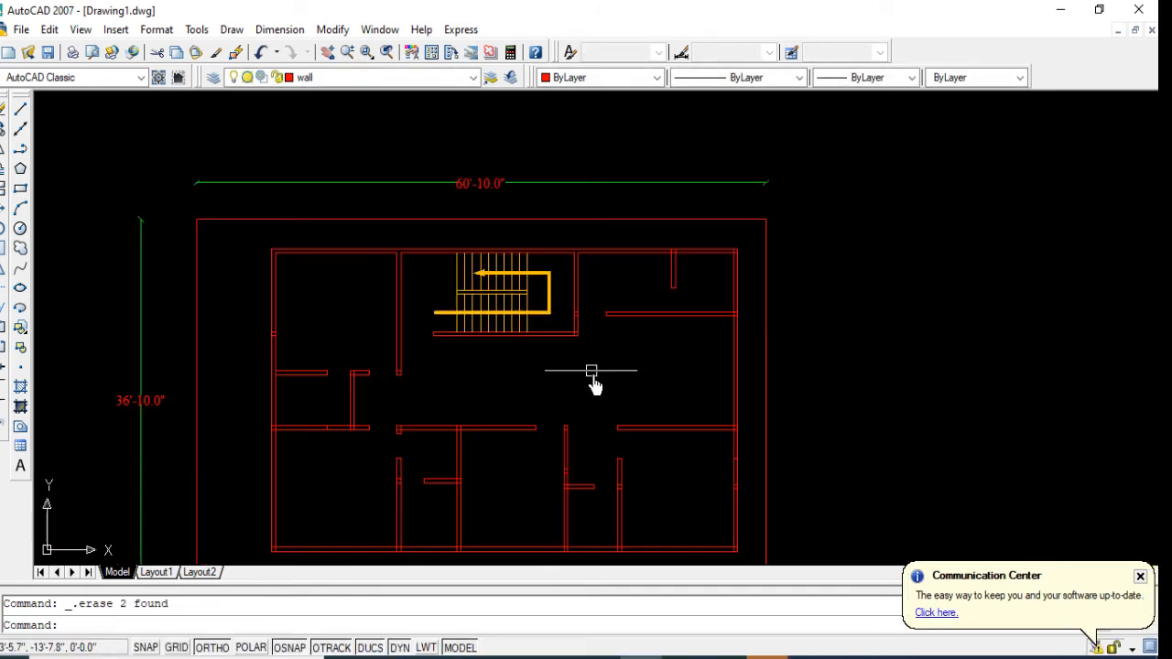
{"action": "middle_click_drag", "start_coordinate": [595, 383], "coordinate": [594, 364]}
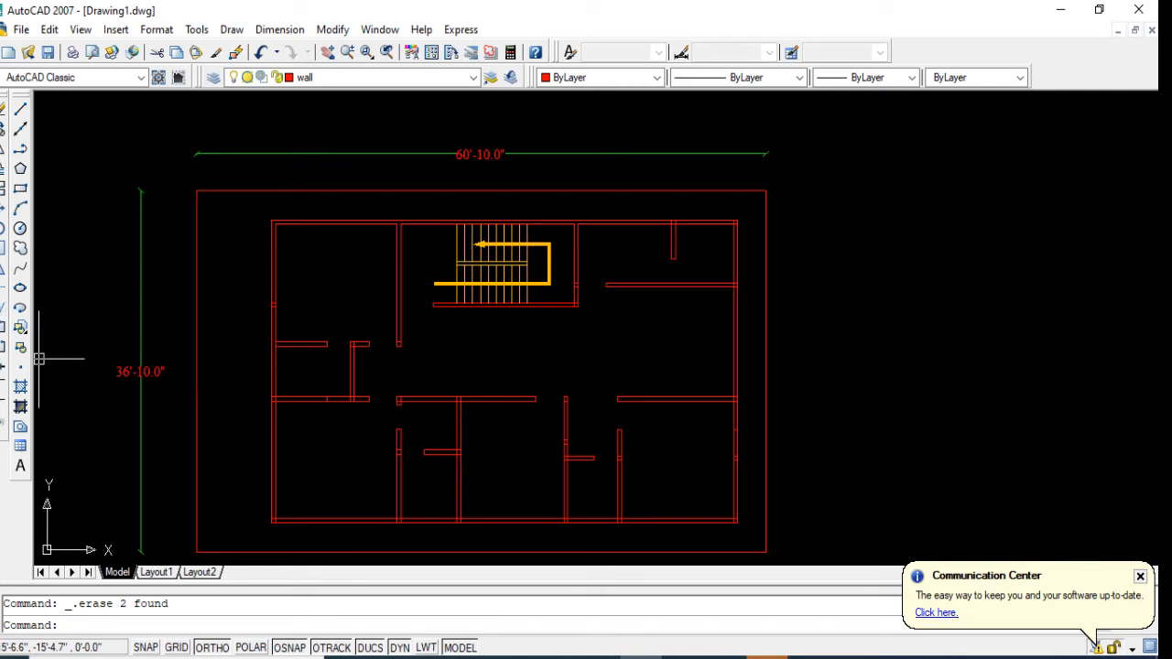
{"action": "left_click", "coordinate": [4, 293]}
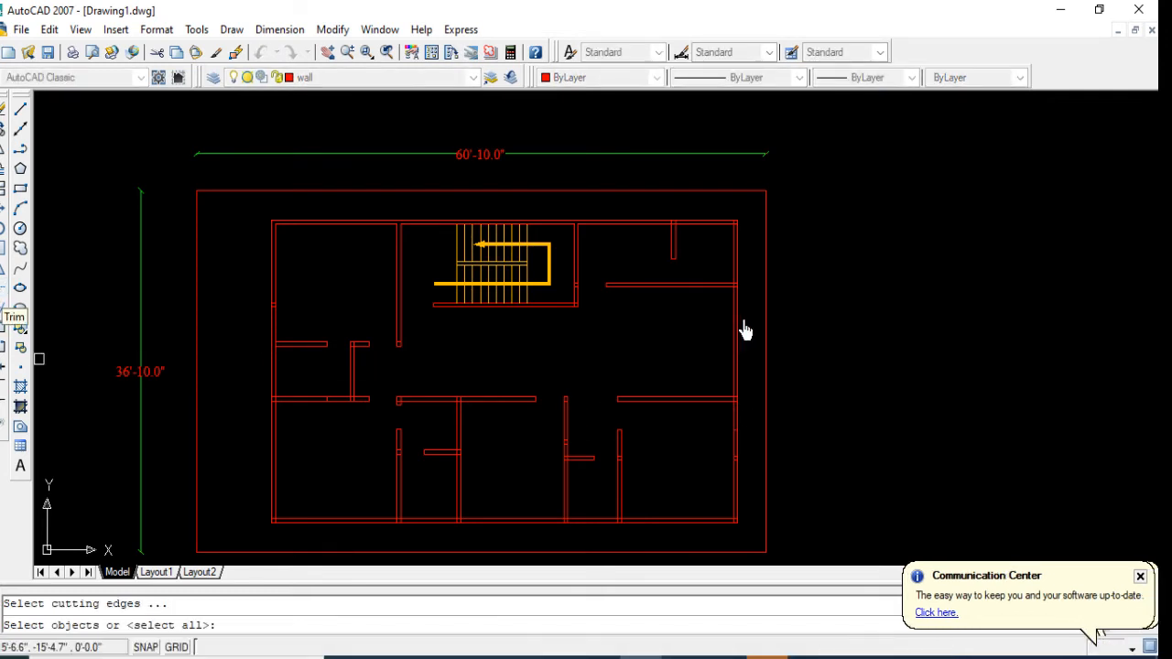
{"action": "key", "text": "Escape"}
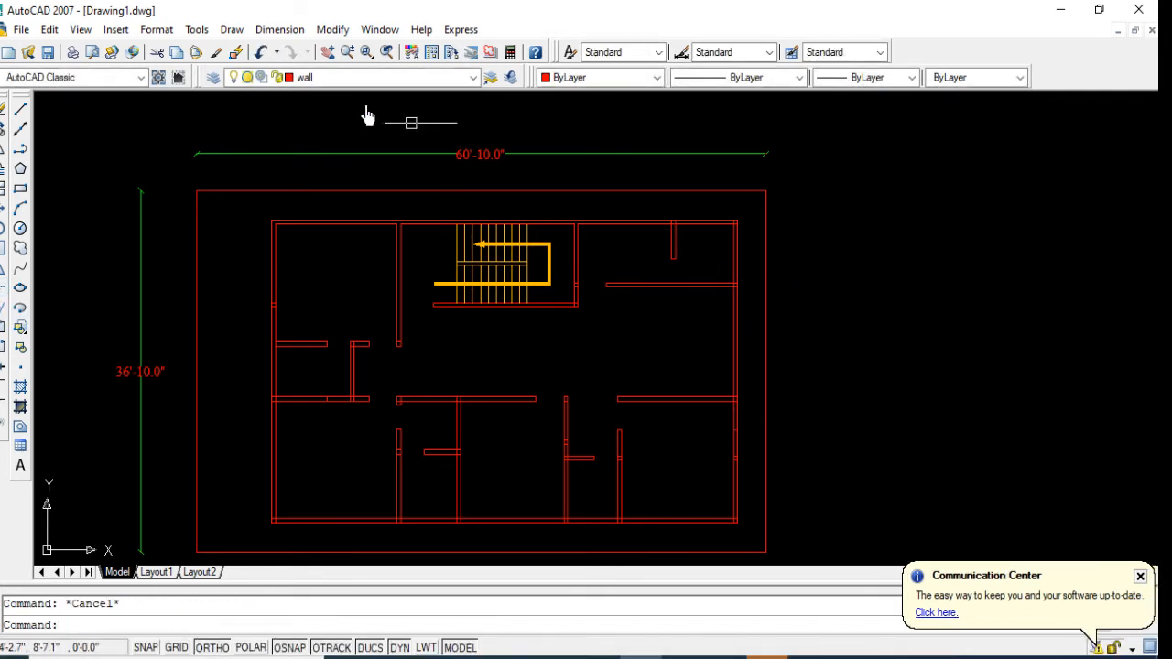
Step: Switch to the Rajuk plan.dwg drawing and close it without saving its changes
{"action": "left_click", "coordinate": [366, 32]}
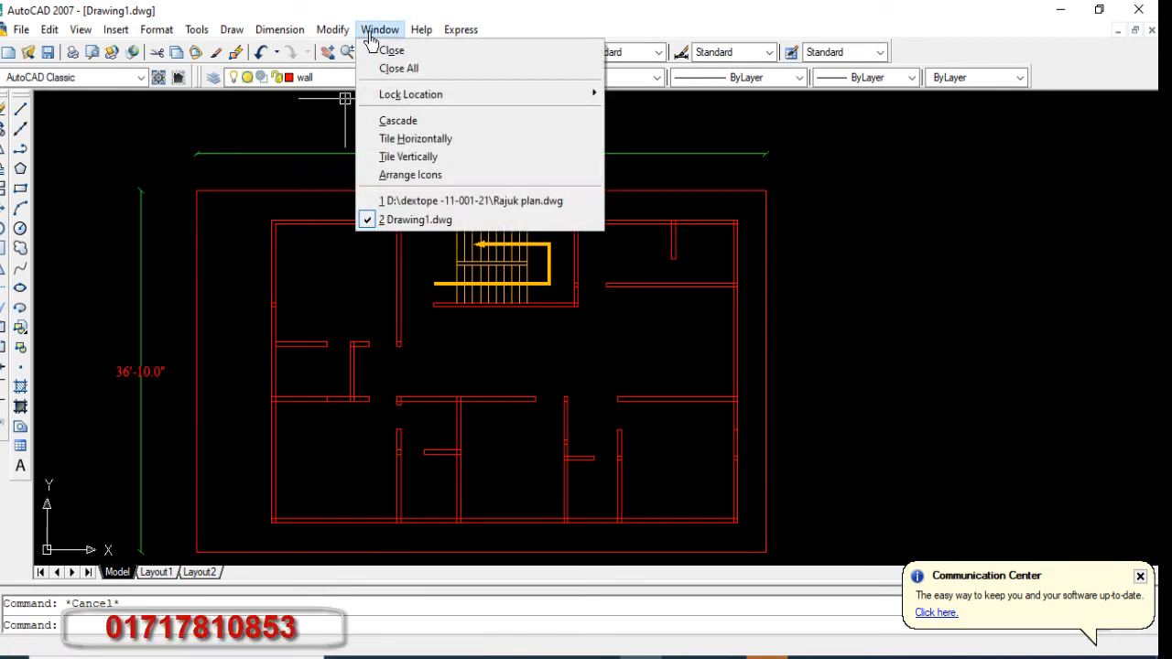
{"action": "left_click", "coordinate": [461, 207]}
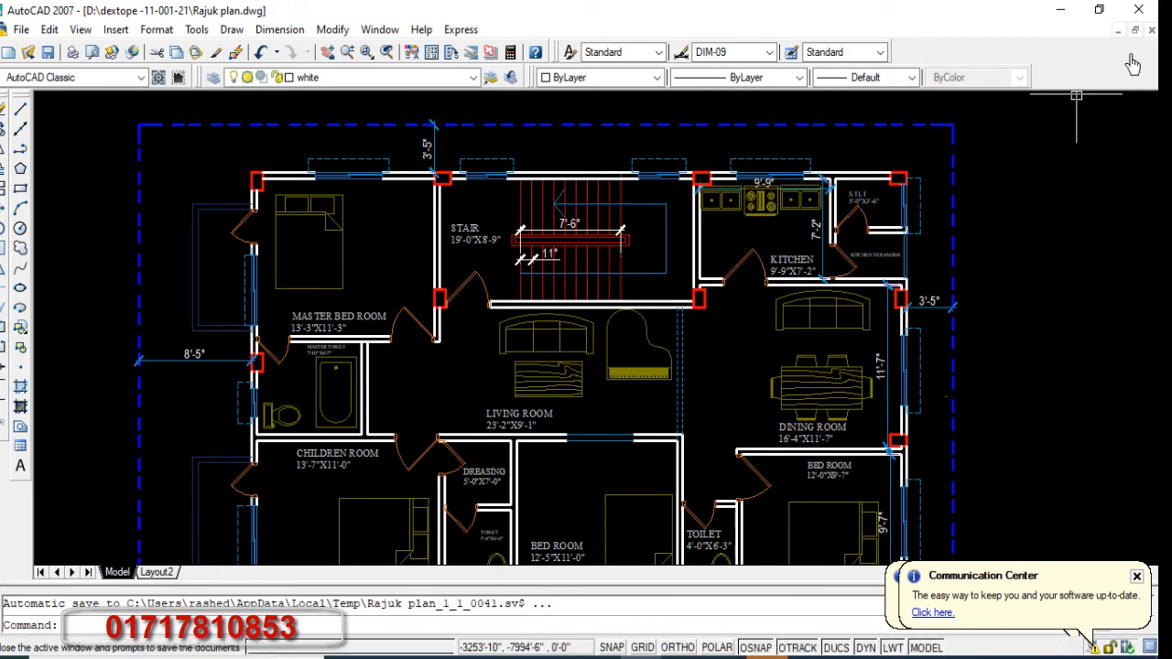
{"action": "key", "text": "Escape"}
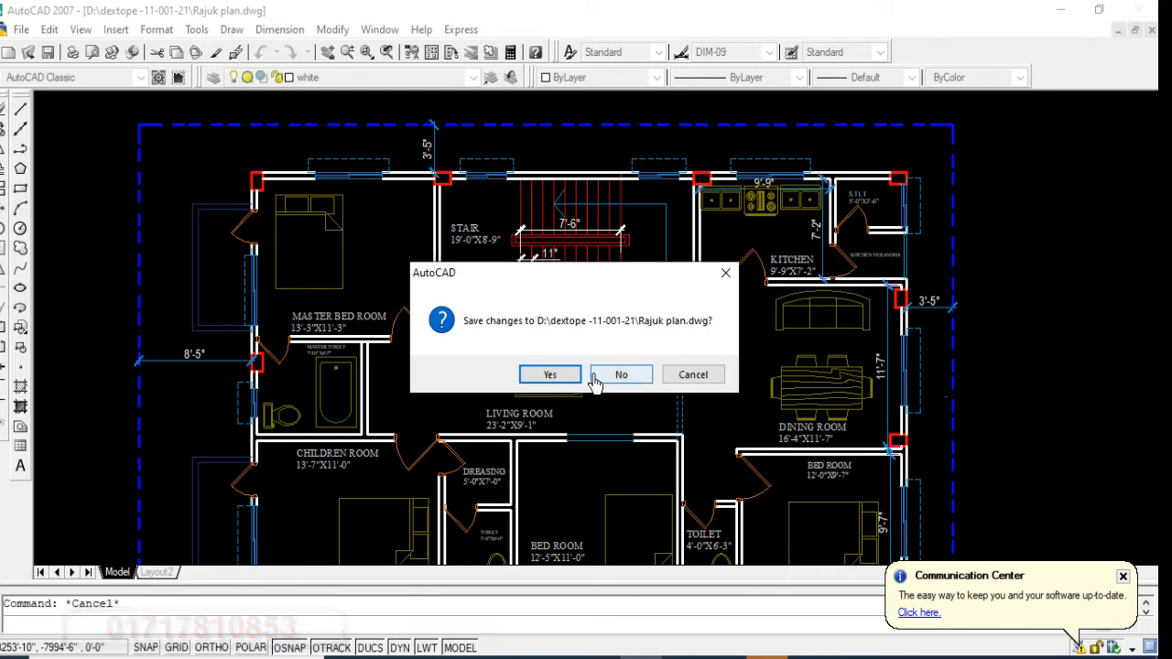
{"action": "left_click", "coordinate": [604, 385]}
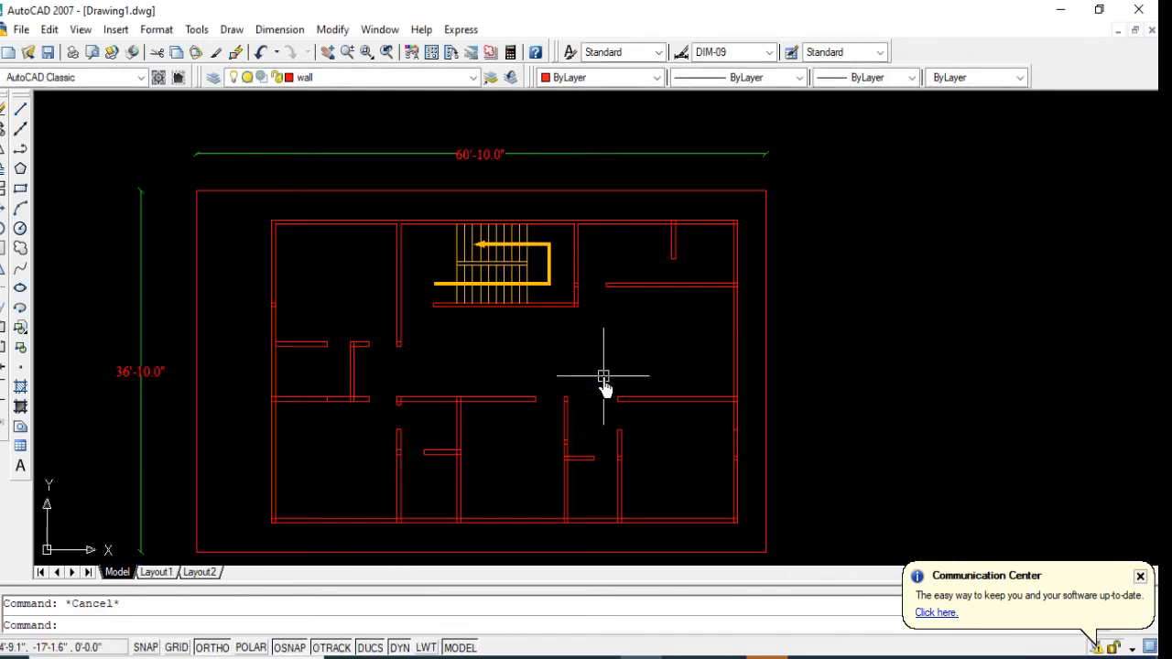
{"action": "left_click", "coordinate": [368, 28]}
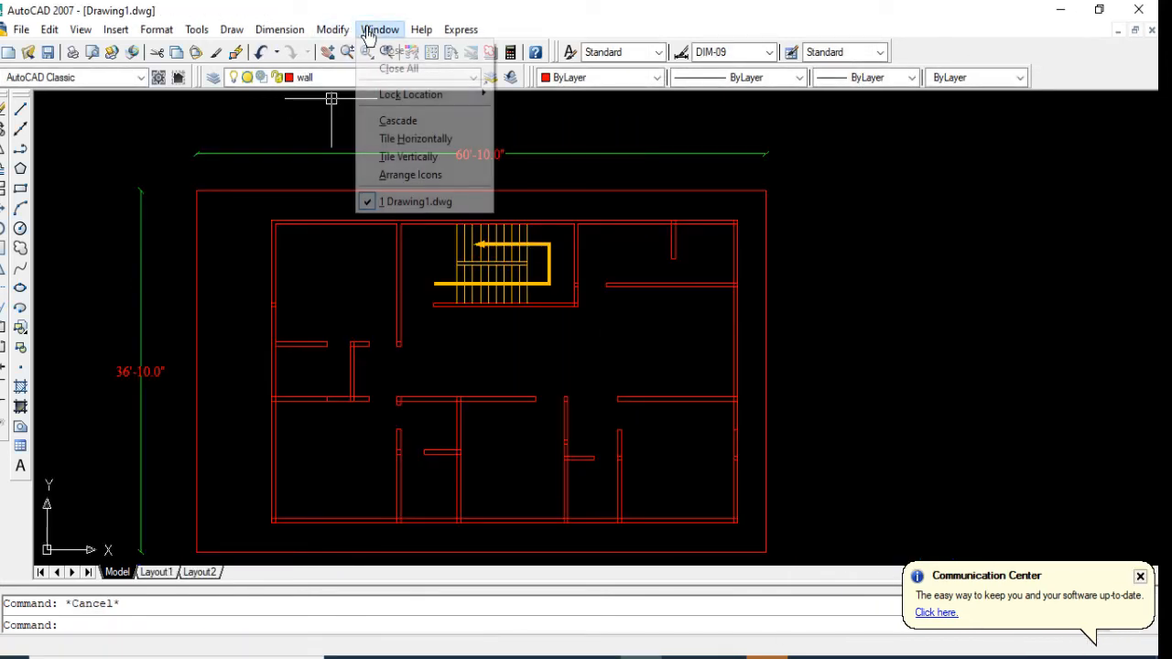
{"action": "left_click", "coordinate": [217, 138]}
{"action": "scroll", "coordinate": [307, 206], "scroll_direction": "down", "scroll_amount": 2}
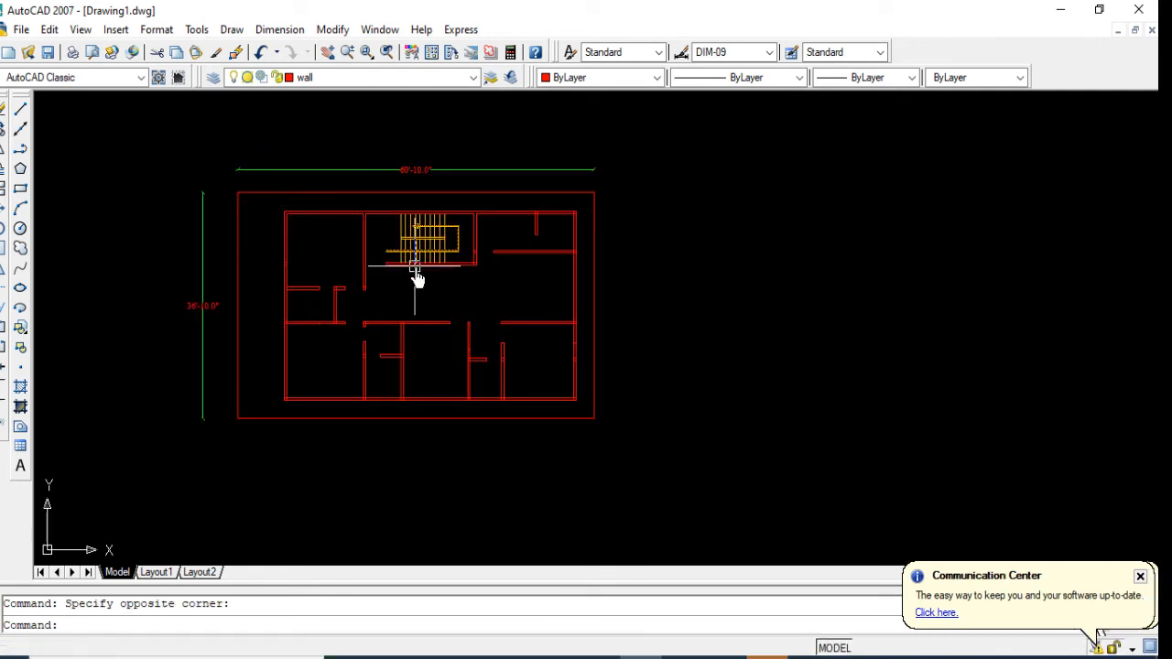
{"action": "scroll", "coordinate": [413, 269], "scroll_direction": "up", "scroll_amount": 5}
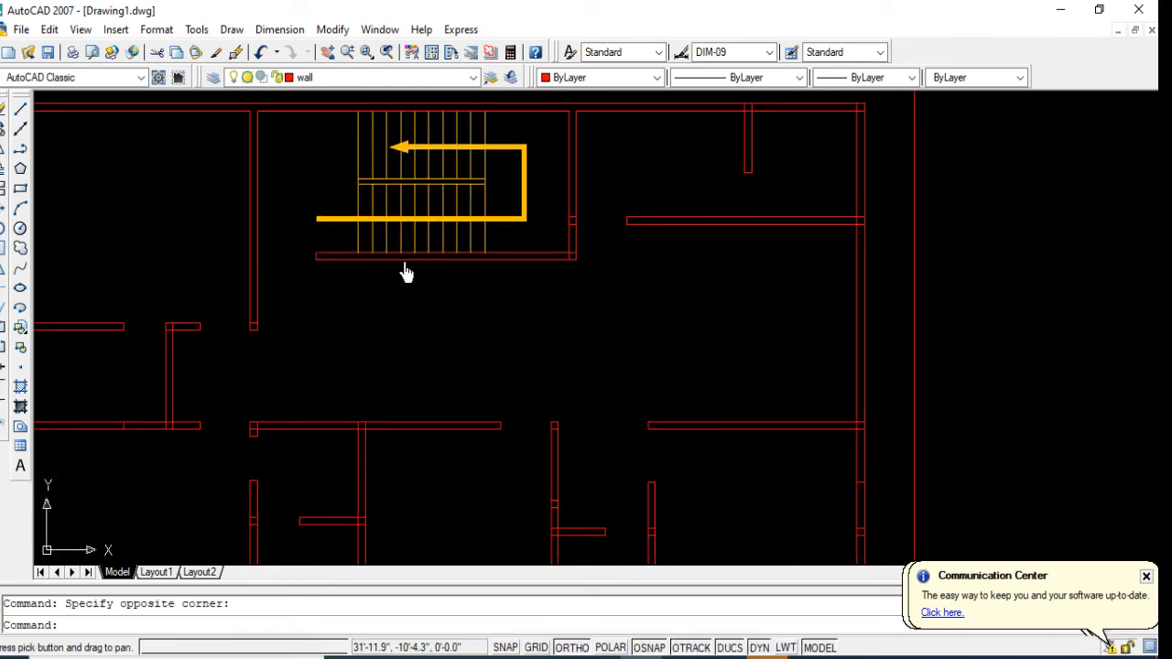
{"action": "scroll", "coordinate": [406, 269], "scroll_direction": "down", "scroll_amount": 2}
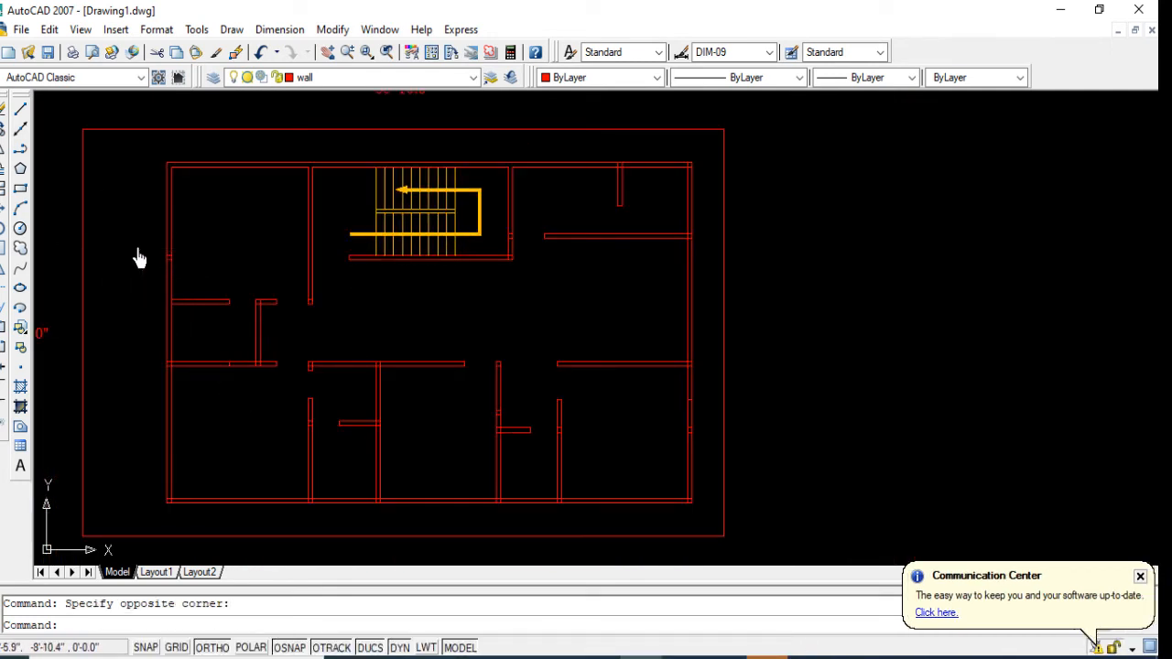
Step: Erase the leftover short lines across the west exterior wall of the northwest room
{"action": "left_click", "coordinate": [169, 266]}
{"action": "key", "text": "Delete"}
{"action": "scroll", "coordinate": [105, 354], "scroll_direction": "up", "scroll_amount": 1}
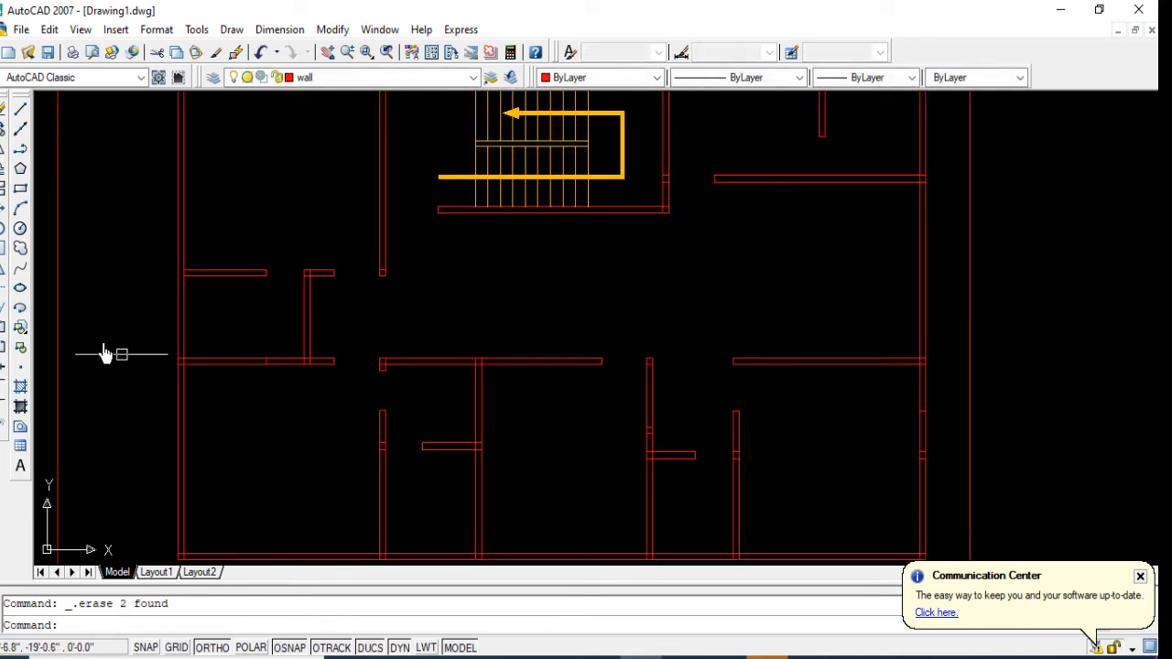
Step: Trim the overlapping lines where the southwest room's upper partition meets the west exterior wall
{"action": "left_click", "coordinate": [7, 293]}
{"action": "key", "text": "Return"}
{"action": "scroll", "coordinate": [137, 366], "scroll_direction": "up", "scroll_amount": 3}
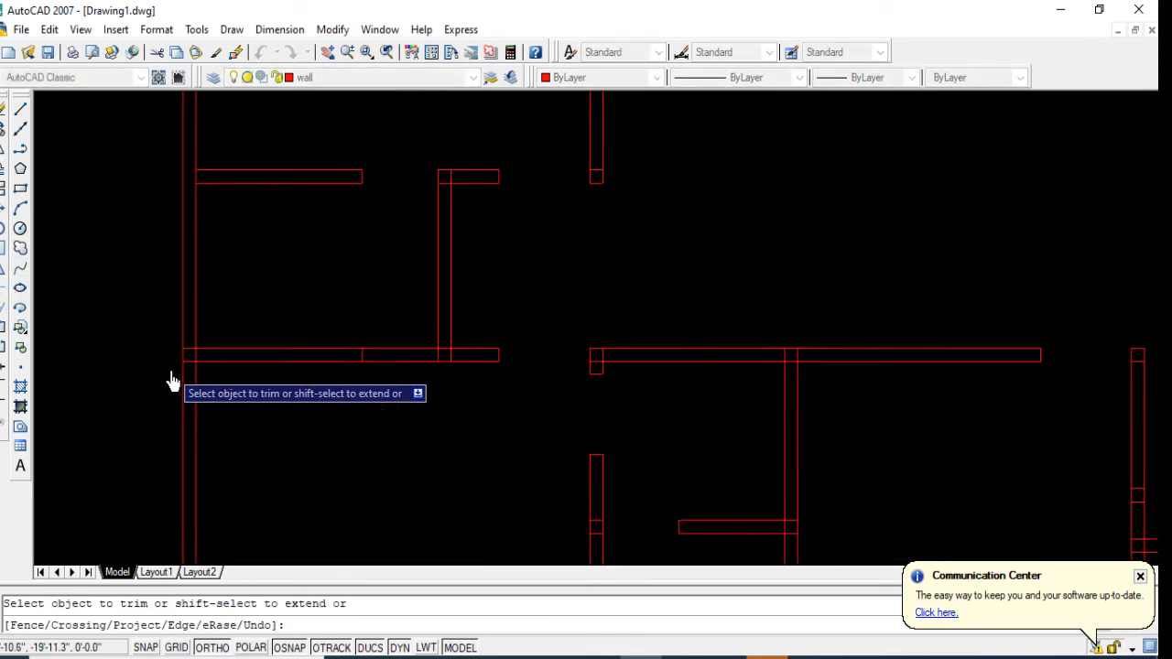
{"action": "left_click", "coordinate": [207, 331]}
{"action": "left_click", "coordinate": [210, 368]}
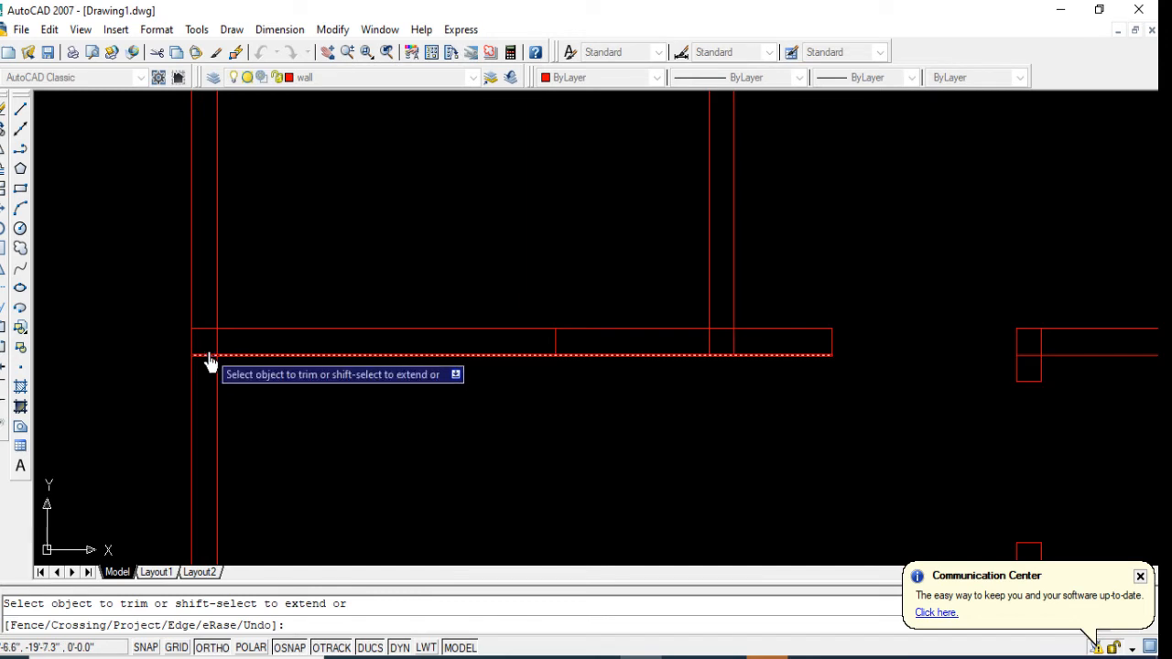
{"action": "left_click", "coordinate": [200, 374]}
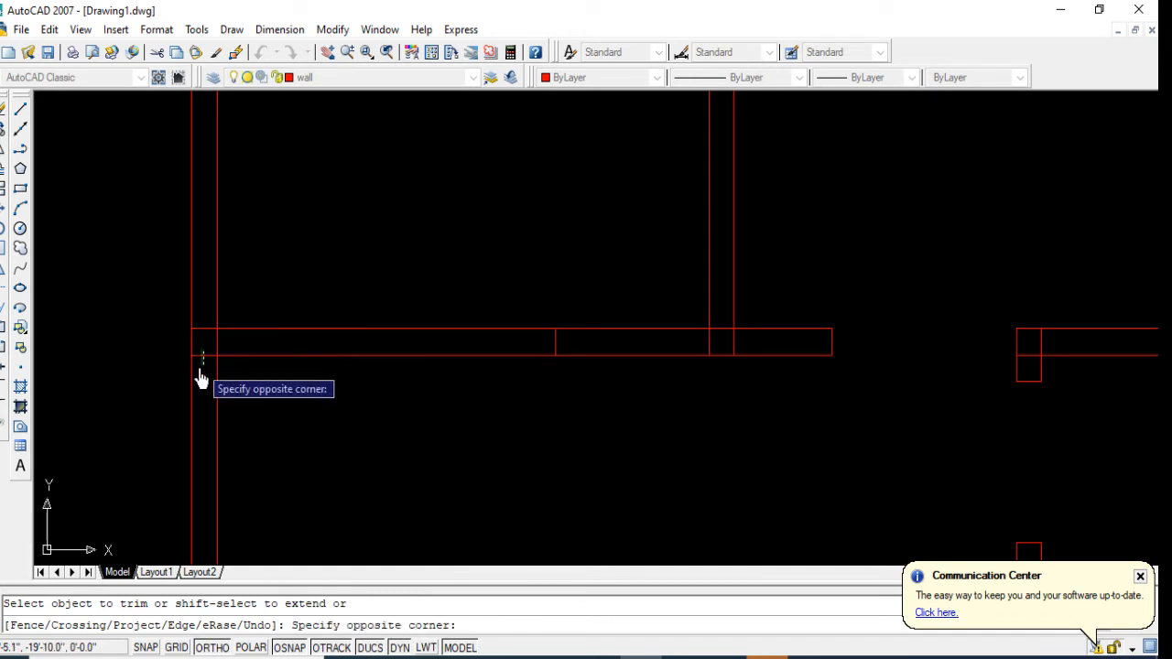
{"action": "left_click", "coordinate": [201, 363]}
{"action": "left_click", "coordinate": [208, 332]}
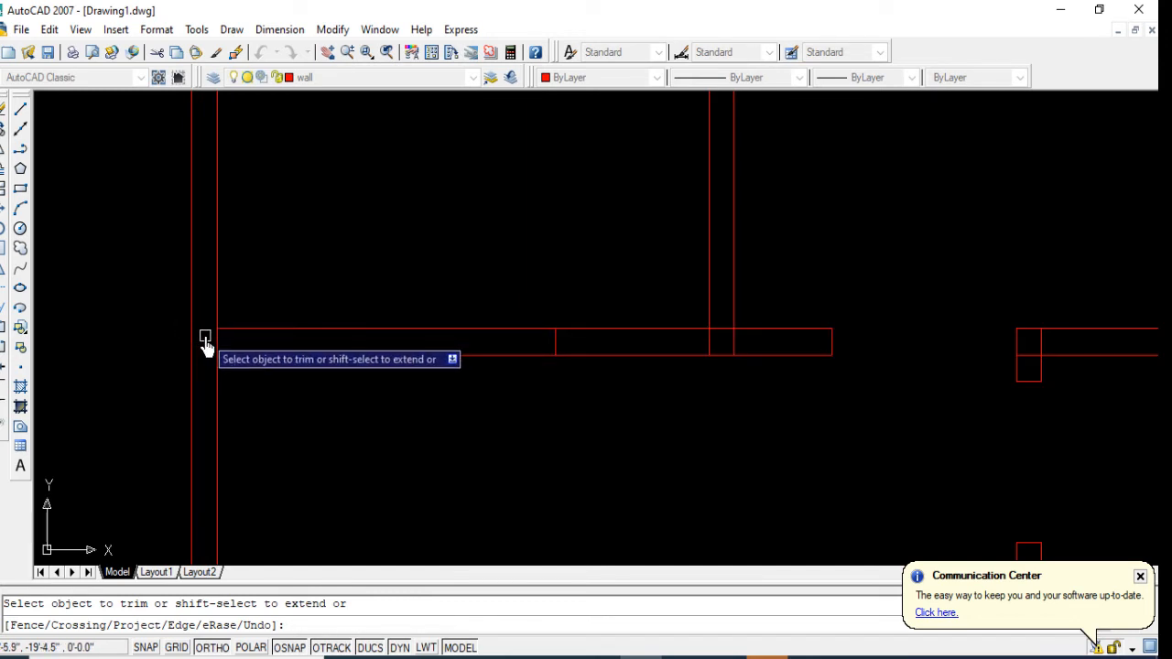
{"action": "left_click", "coordinate": [216, 345]}
{"action": "scroll", "coordinate": [263, 315], "scroll_direction": "down", "scroll_amount": 4}
{"action": "scroll", "coordinate": [548, 331], "scroll_direction": "up", "scroll_amount": 9}
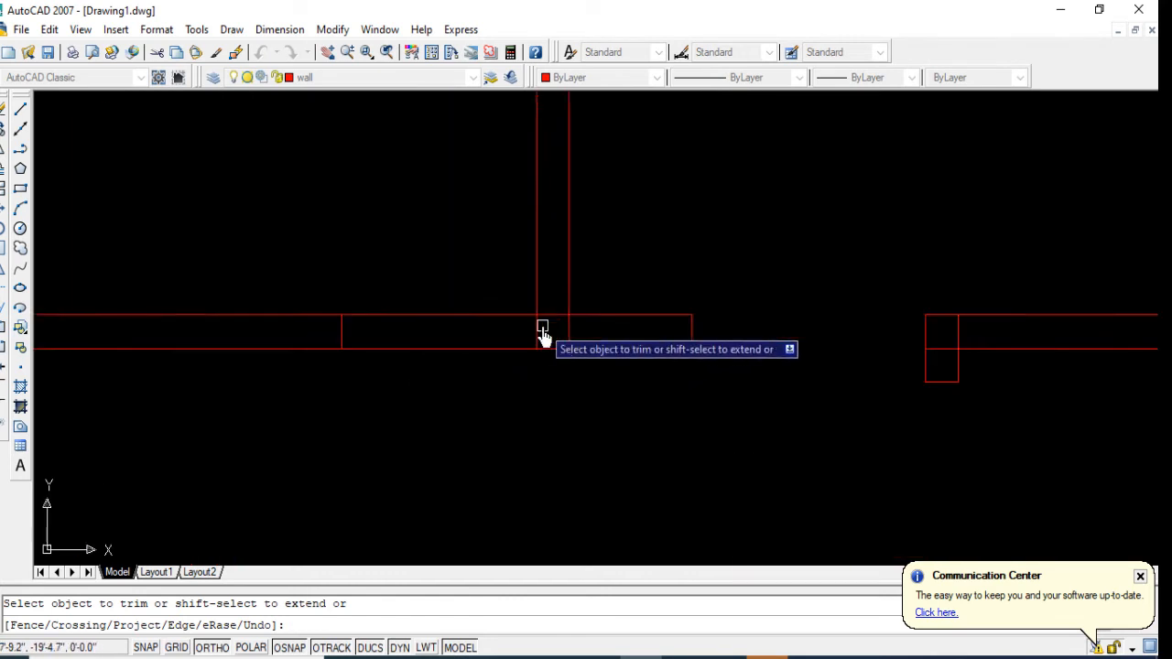
Step: Trim the overlapping lines where the small toilet's east partition joins the horizontal partition below it
{"action": "left_click", "coordinate": [616, 330]}
{"action": "left_click", "coordinate": [493, 339]}
{"action": "left_click", "coordinate": [567, 332]}
{"action": "left_click", "coordinate": [555, 303]}
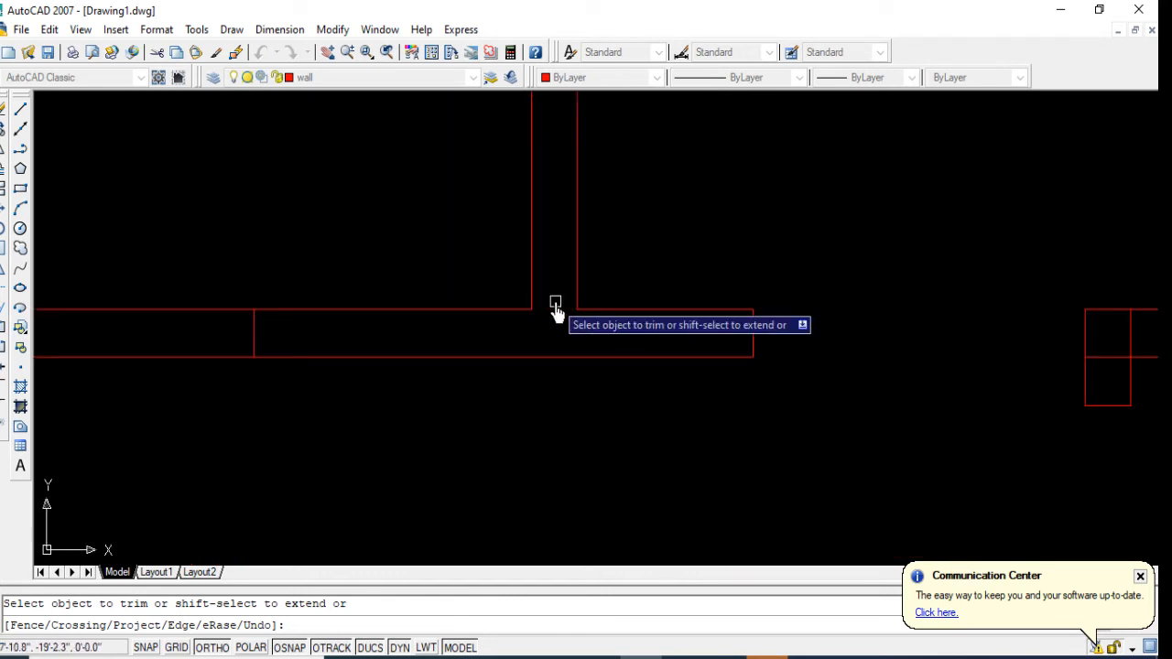
{"action": "scroll", "coordinate": [449, 356], "scroll_direction": "down", "scroll_amount": 6}
{"action": "scroll", "coordinate": [386, 467], "scroll_direction": "up", "scroll_amount": 8}
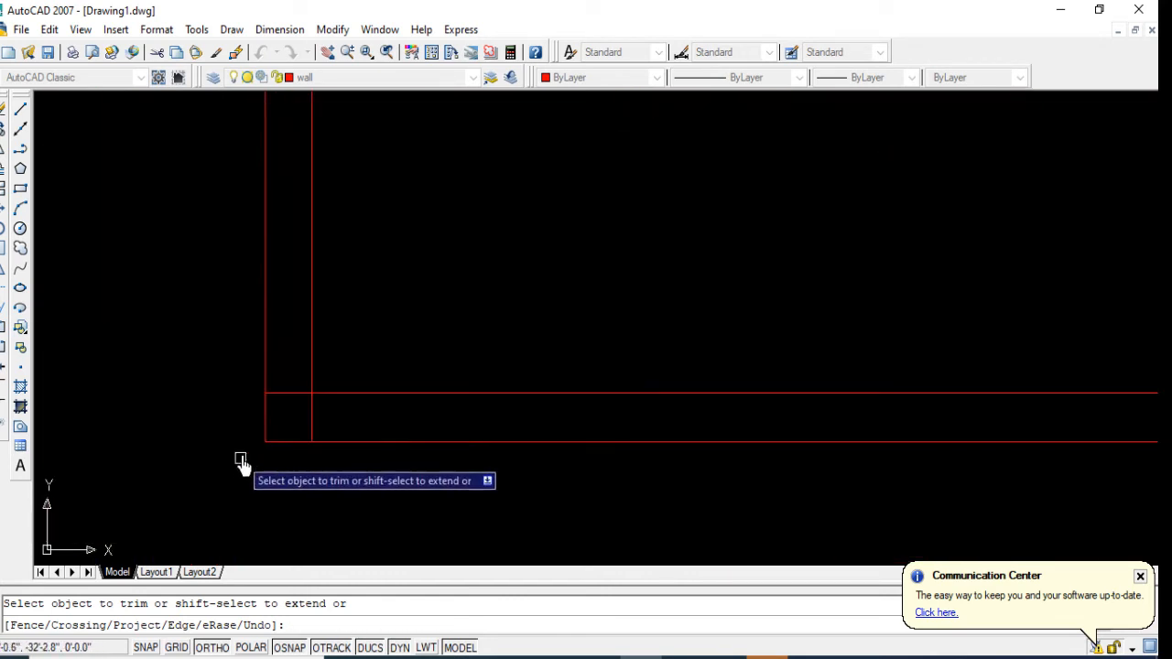
Step: Trim the crossing inner wall lines at the building's southwest corner into a clean corner
{"action": "left_click", "coordinate": [330, 327]}
{"action": "left_click", "coordinate": [303, 396]}
{"action": "left_click", "coordinate": [352, 404]}
{"action": "left_click", "coordinate": [376, 417]}
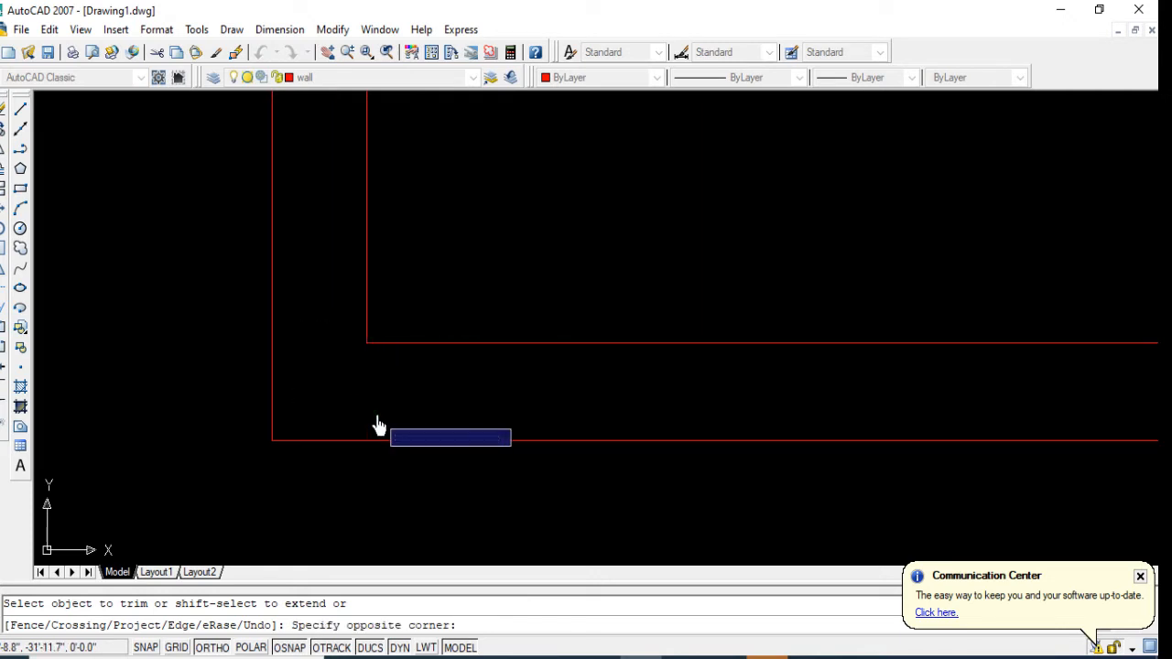
{"action": "scroll", "coordinate": [226, 383], "scroll_direction": "down", "scroll_amount": 9}
{"action": "scroll", "coordinate": [649, 387], "scroll_direction": "up", "scroll_amount": 6}
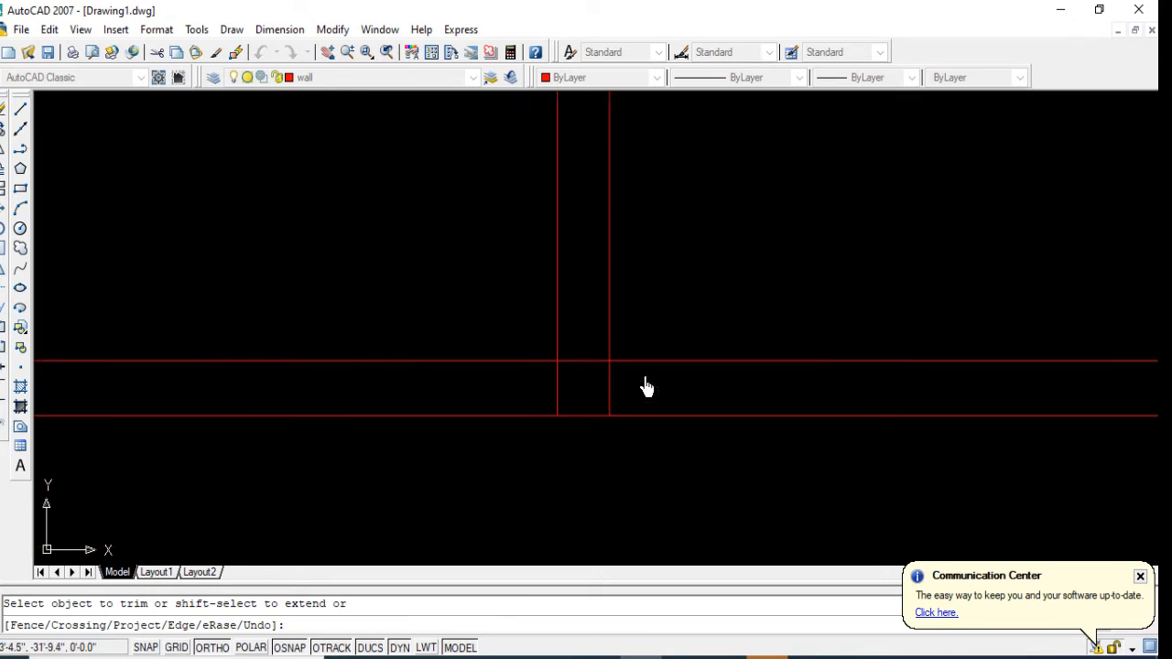
Step: Trim the overlapping lines where the two westernmost interior partitions meet the south exterior wall
{"action": "left_click", "coordinate": [582, 381]}
{"action": "scroll", "coordinate": [421, 365], "scroll_direction": "down", "scroll_amount": 8}
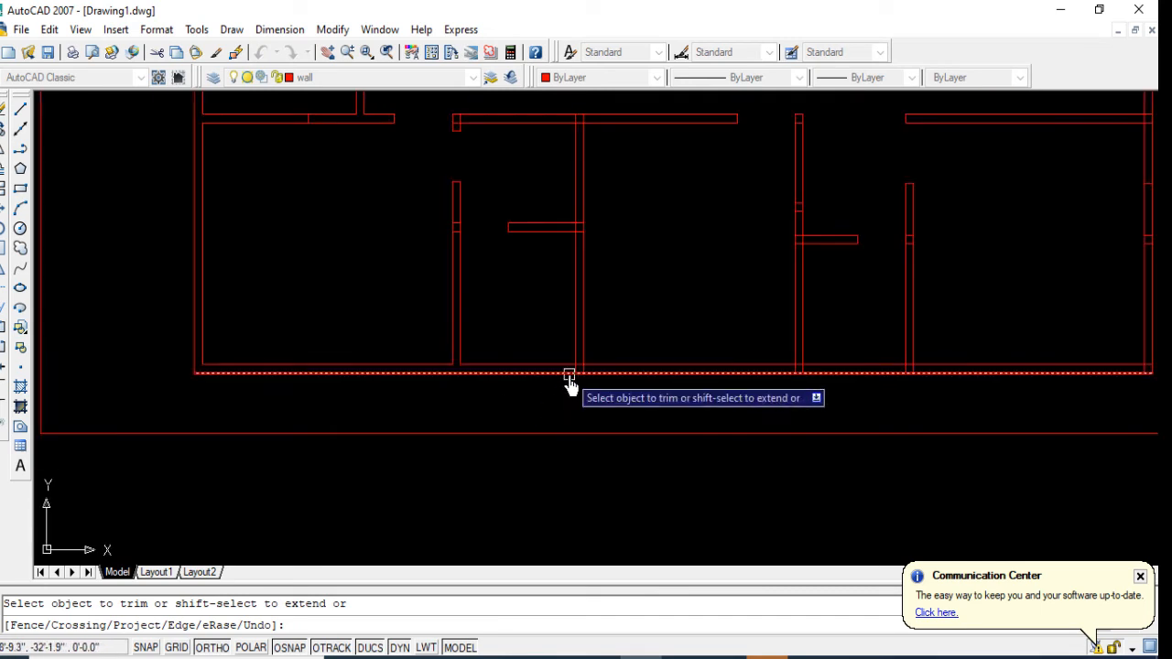
{"action": "scroll", "coordinate": [570, 375], "scroll_direction": "up", "scroll_amount": 9}
{"action": "left_click", "coordinate": [633, 303]}
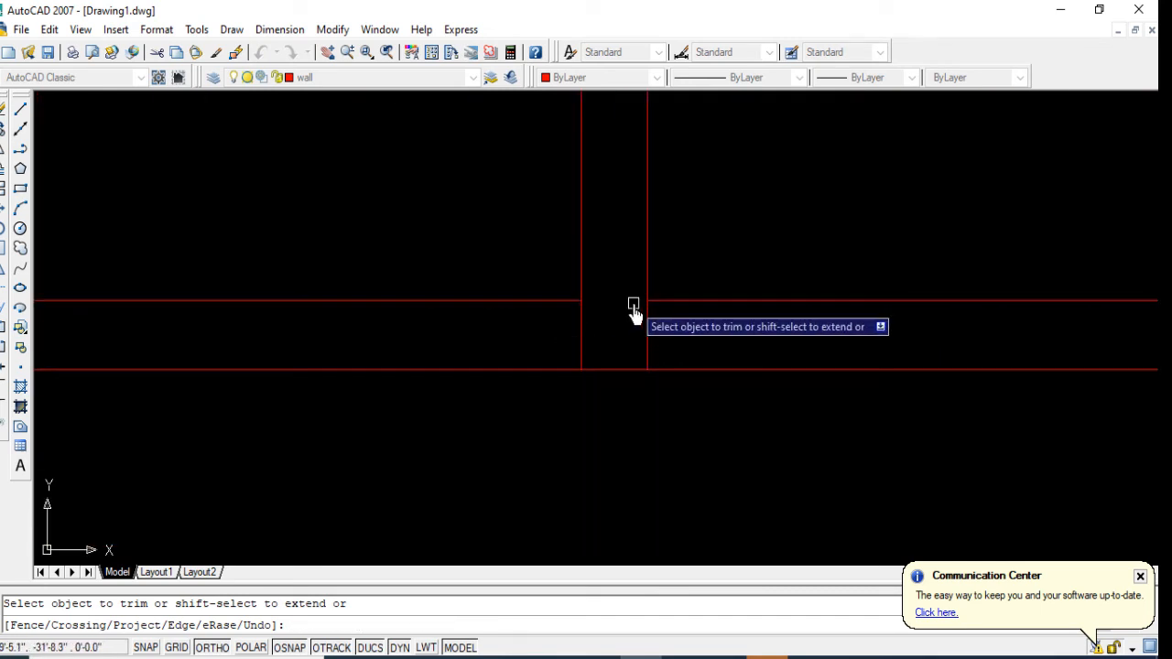
{"action": "scroll", "coordinate": [448, 350], "scroll_direction": "down", "scroll_amount": 2}
{"action": "scroll", "coordinate": [494, 346], "scroll_direction": "up", "scroll_amount": 3}
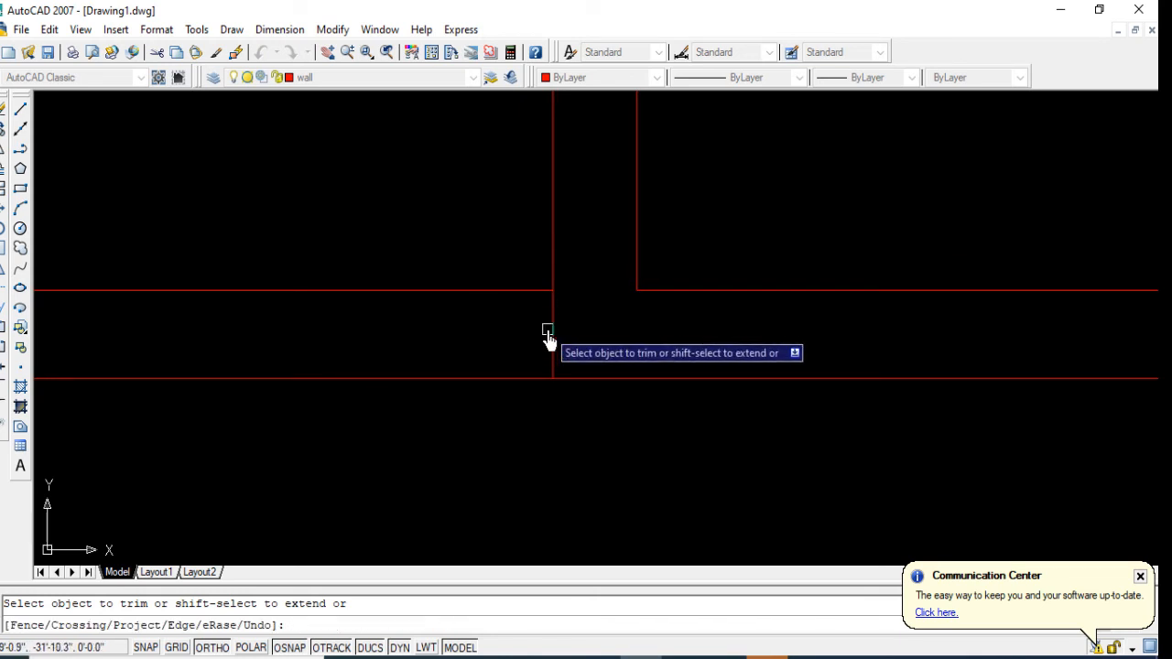
Step: Erase the leftover short line crossing the south exterior wall at the second partition from the west
{"action": "key", "text": "Escape"}
{"action": "left_click", "coordinate": [559, 332]}
{"action": "left_click", "coordinate": [508, 332]}
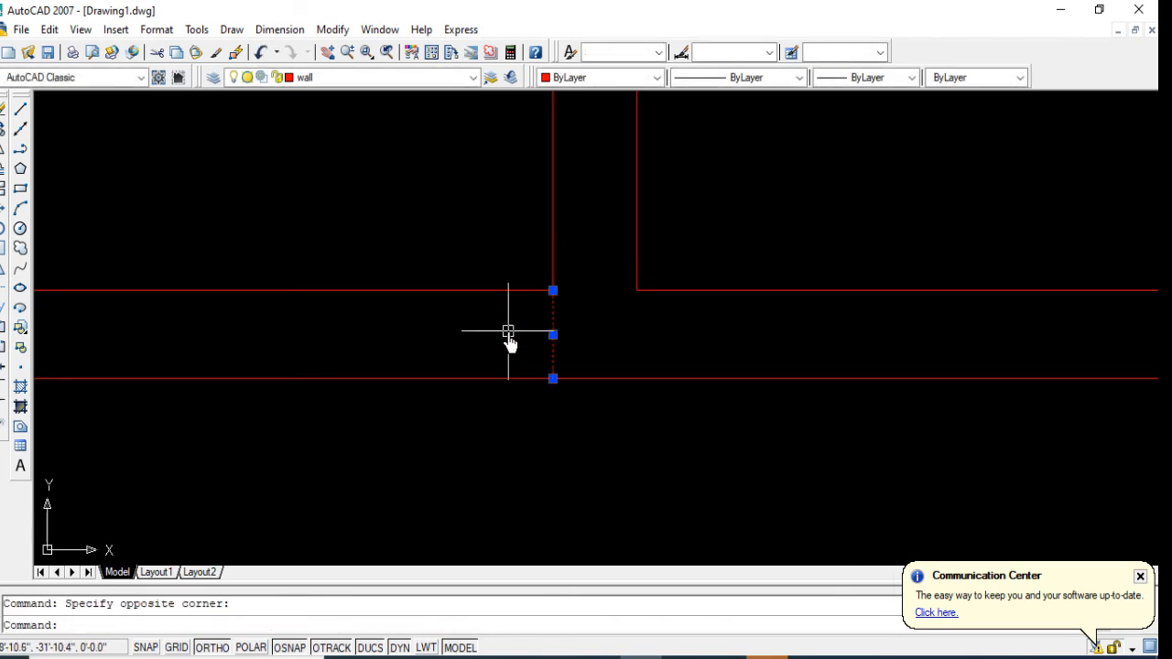
{"action": "key", "text": "Delete"}
{"action": "scroll", "coordinate": [503, 335], "scroll_direction": "down", "scroll_amount": 4}
Step: Trim the overlapping lines where the third partition from the west meets the south exterior wall
{"action": "middle_click_drag", "start_coordinate": [664, 385], "coordinate": [507, 408]}
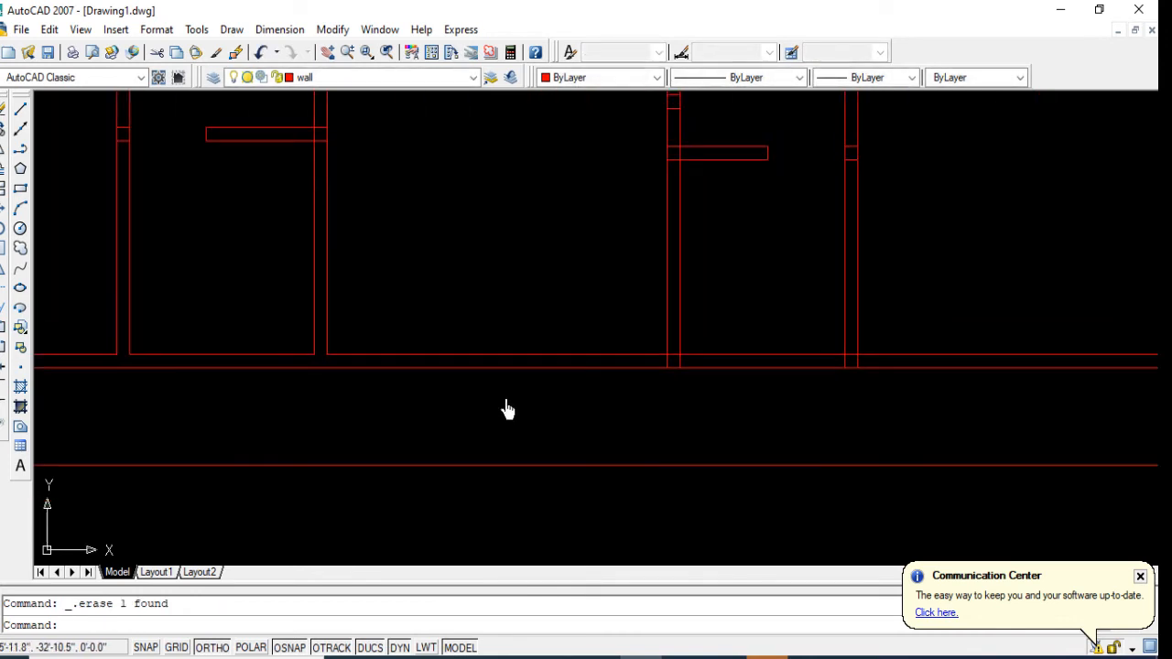
{"action": "type", "text": "tr"}
{"action": "key", "text": "space"}
{"action": "key", "text": "space"}
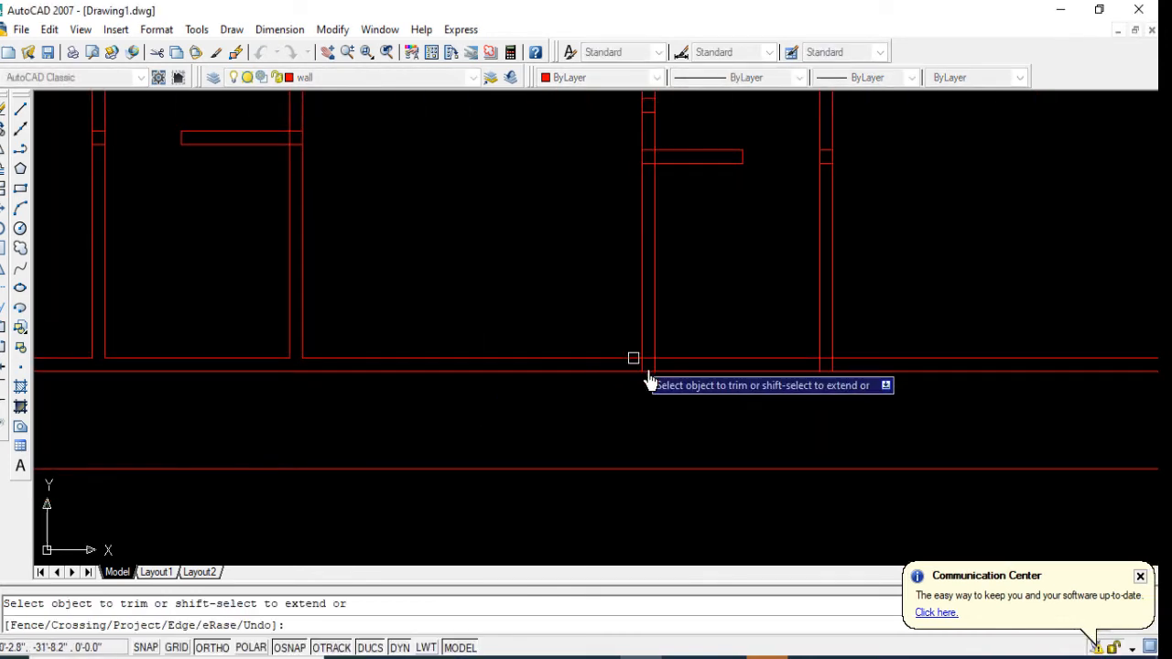
{"action": "scroll", "coordinate": [672, 388], "scroll_direction": "up", "scroll_amount": 4}
{"action": "scroll", "coordinate": [651, 360], "scroll_direction": "up", "scroll_amount": 3}
{"action": "left_click", "coordinate": [630, 326]}
{"action": "left_click", "coordinate": [586, 306]}
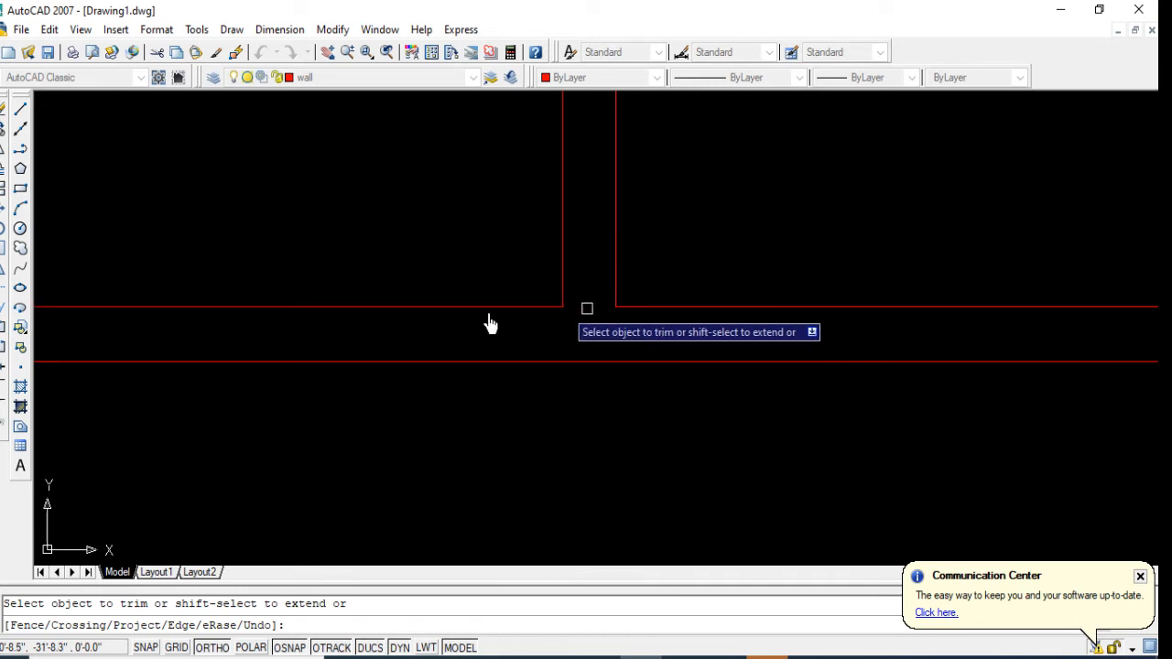
Step: Trim the overlapping lines where the southeast room's west partition meets the south exterior wall
{"action": "scroll", "coordinate": [360, 335], "scroll_direction": "down", "scroll_amount": 4}
{"action": "scroll", "coordinate": [785, 333], "scroll_direction": "up", "scroll_amount": 6}
{"action": "left_click", "coordinate": [784, 335]}
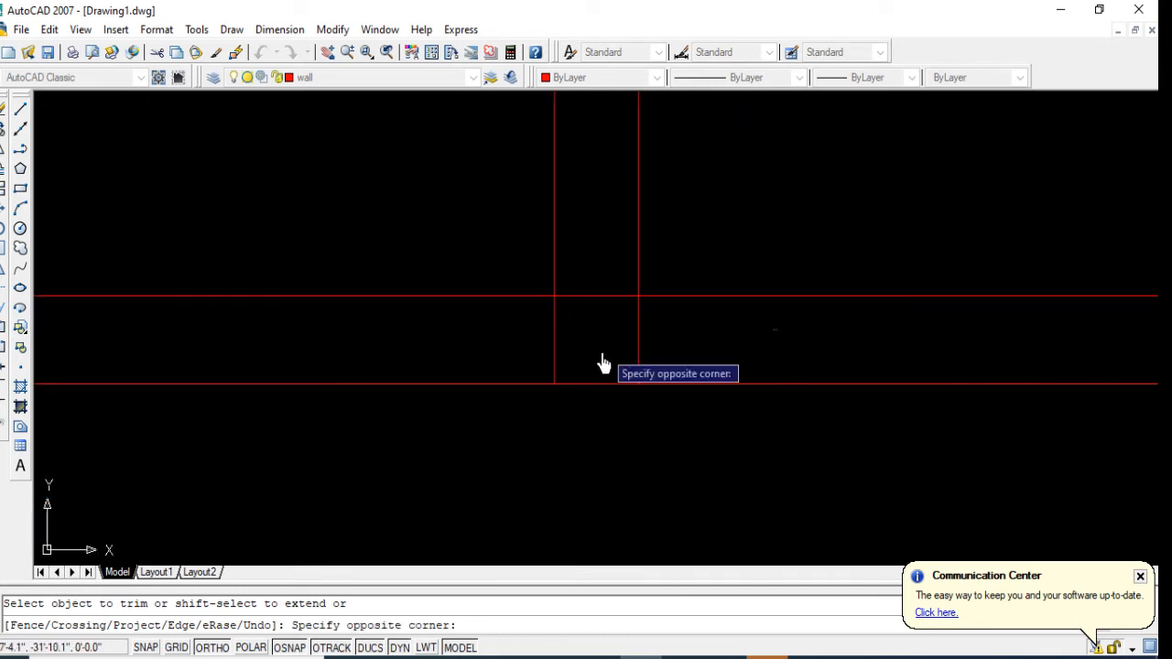
{"action": "left_click", "coordinate": [593, 296]}
{"action": "scroll", "coordinate": [531, 341], "scroll_direction": "down", "scroll_amount": 9}
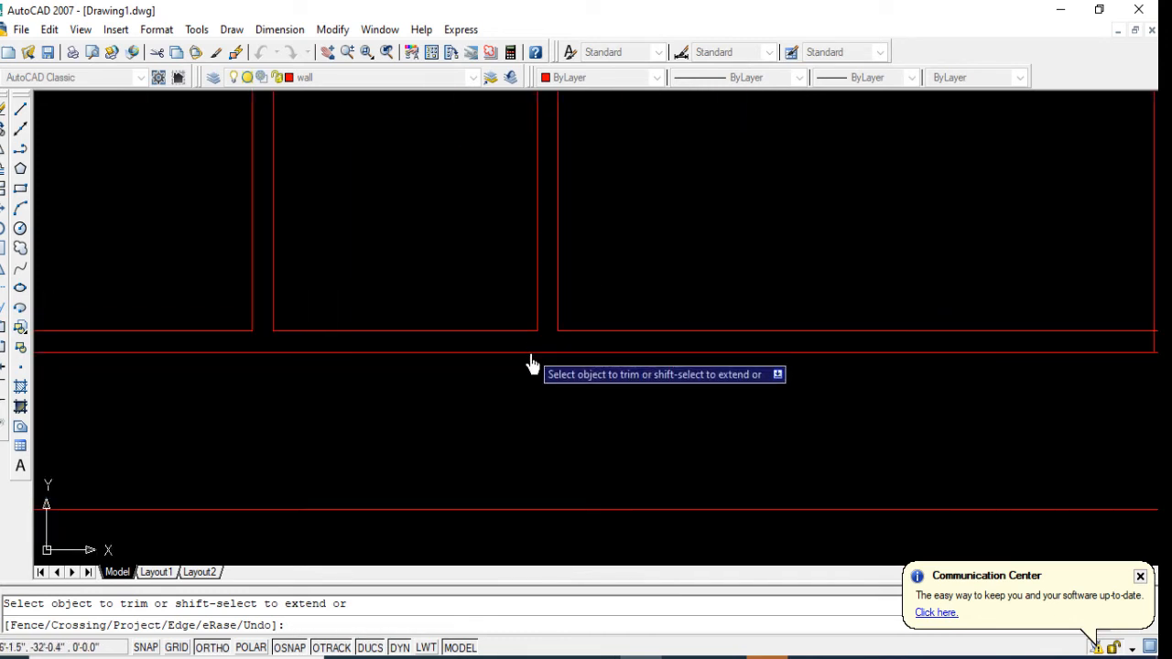
Step: Trim the inner wall line overrunning the building's southeast corner to form a clean corner
{"action": "scroll", "coordinate": [699, 348], "scroll_direction": "up", "scroll_amount": 4}
{"action": "scroll", "coordinate": [643, 366], "scroll_direction": "up", "scroll_amount": 8}
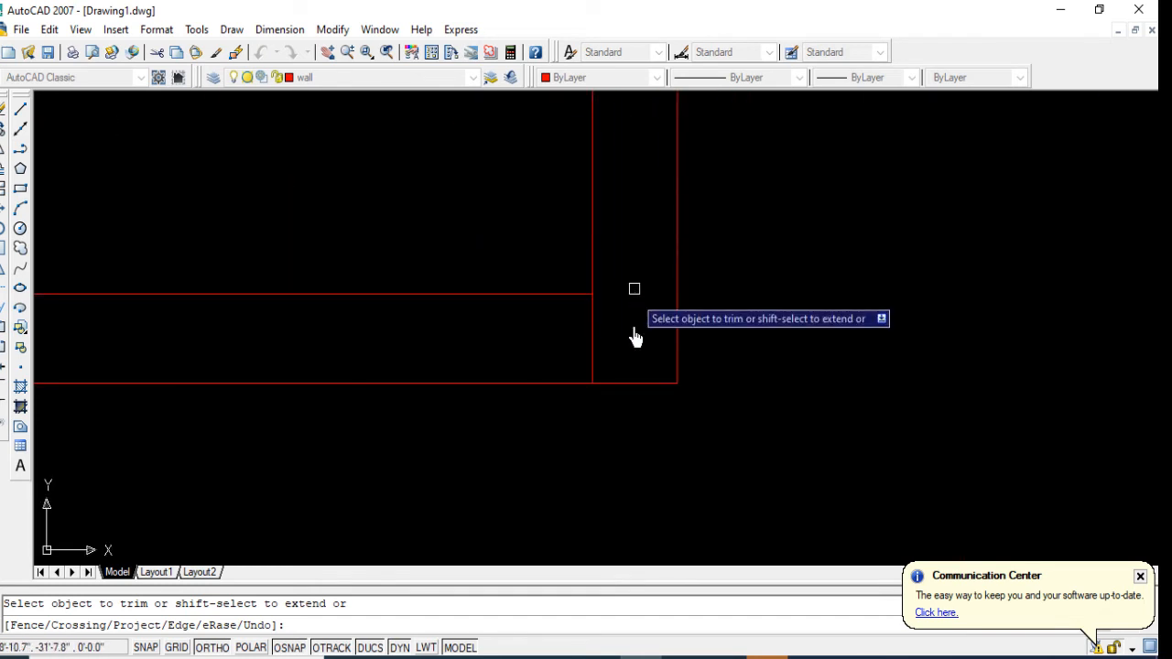
{"action": "left_click", "coordinate": [532, 366]}
{"action": "scroll", "coordinate": [615, 416], "scroll_direction": "down", "scroll_amount": 4}
Step: Trim the east exterior wall's inner line between the two faces of the southeast room's upper partition
{"action": "scroll", "coordinate": [622, 355], "scroll_direction": "up", "scroll_amount": 5}
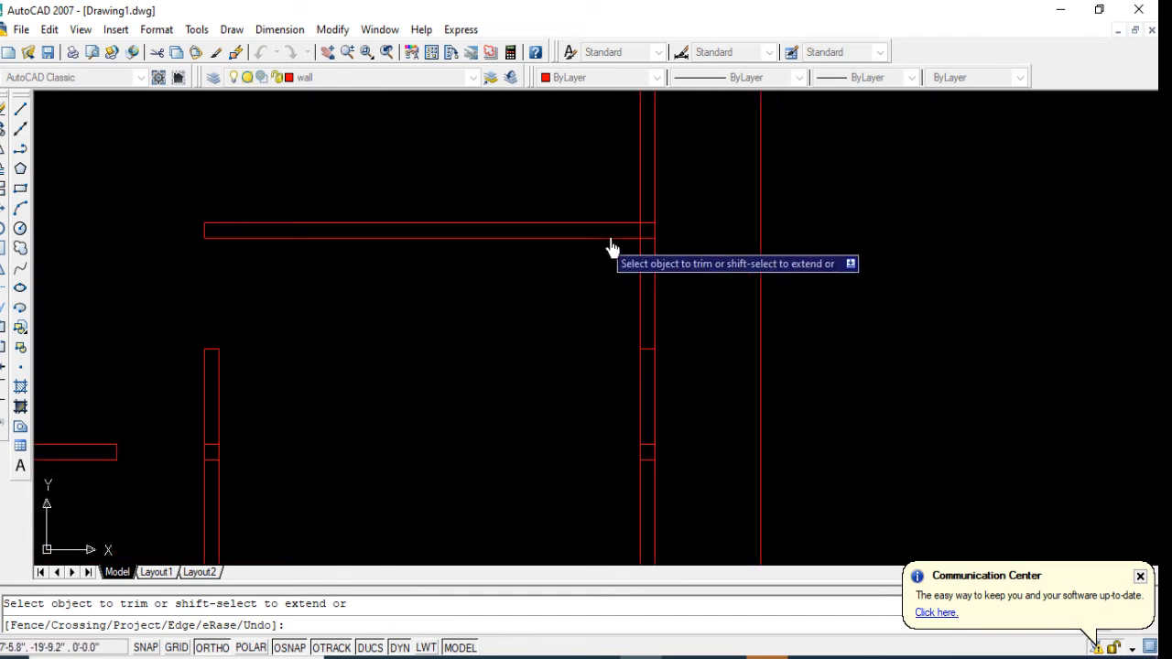
{"action": "left_click", "coordinate": [700, 305]}
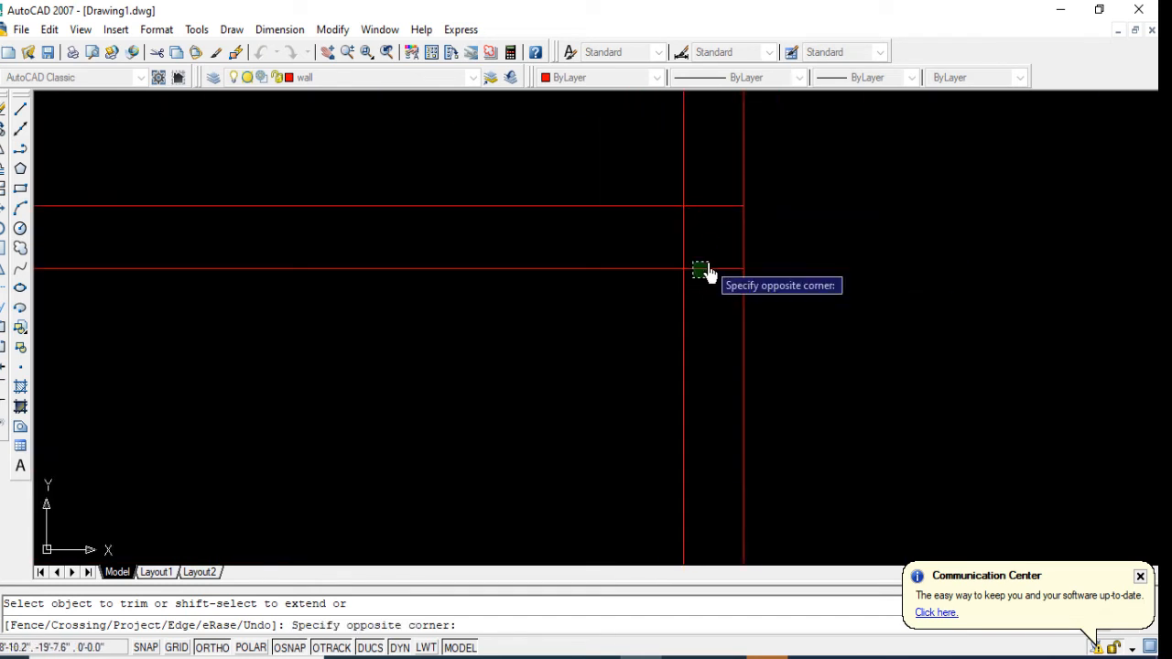
{"action": "left_click", "coordinate": [706, 241]}
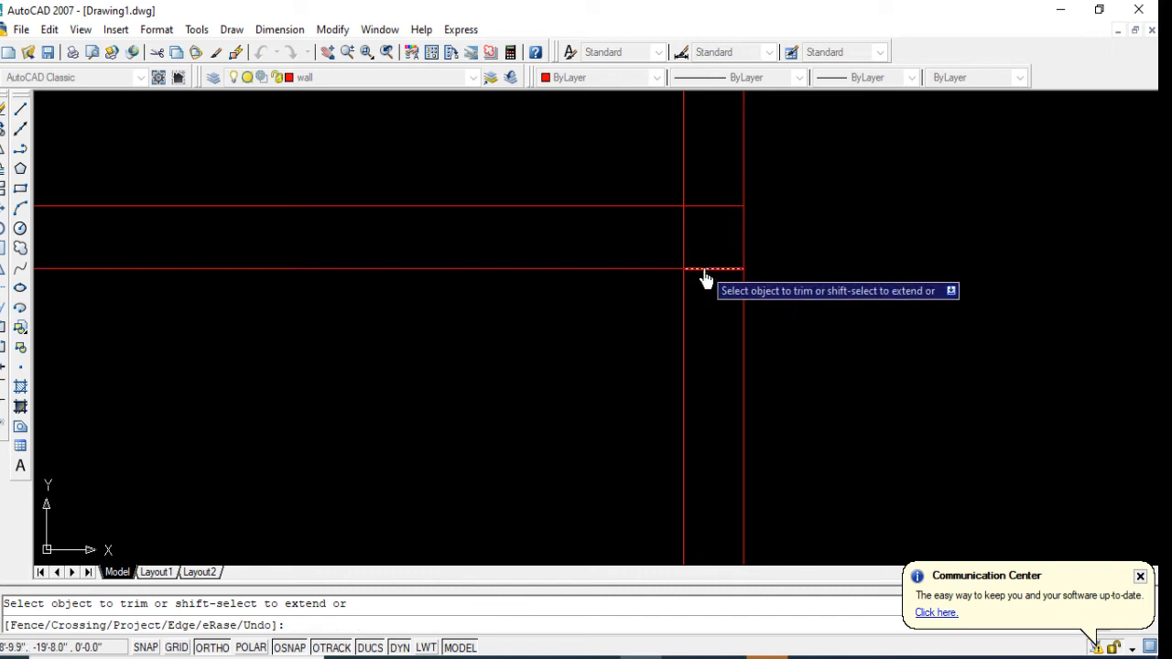
{"action": "left_click", "coordinate": [706, 262]}
{"action": "left_click", "coordinate": [651, 238]}
{"action": "key", "text": "Escape"}
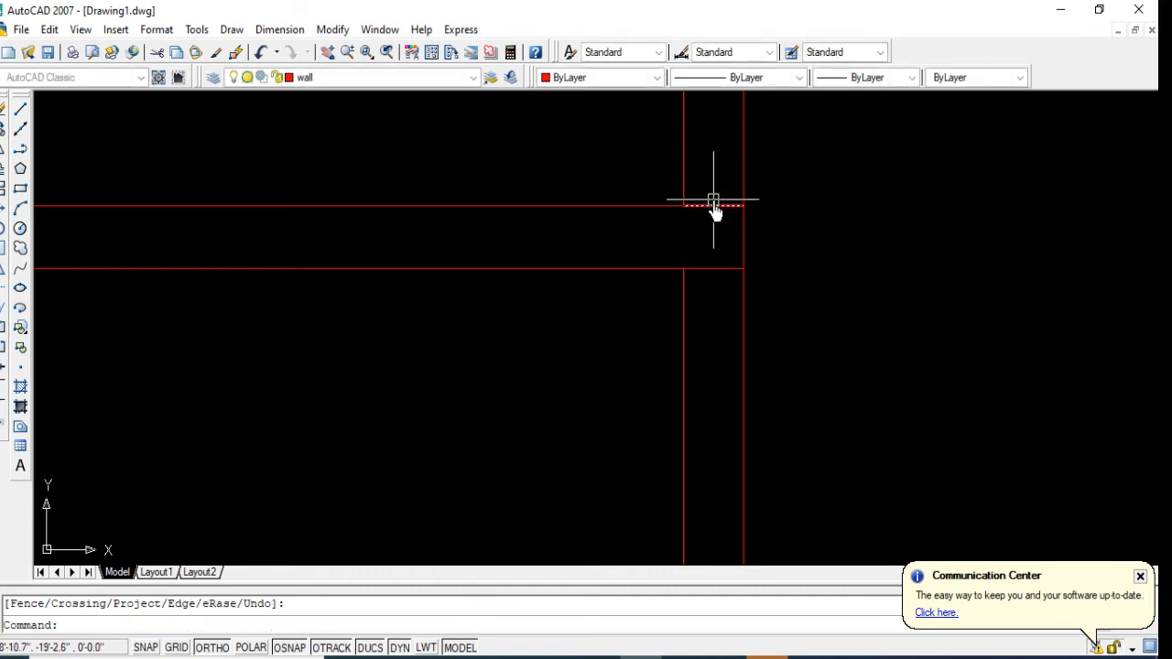
Step: Try to erase the southeast room's upper partition lines crossing the east exterior wall, and undo the erasure
{"action": "left_click", "coordinate": [711, 200]}
{"action": "left_click", "coordinate": [709, 299]}
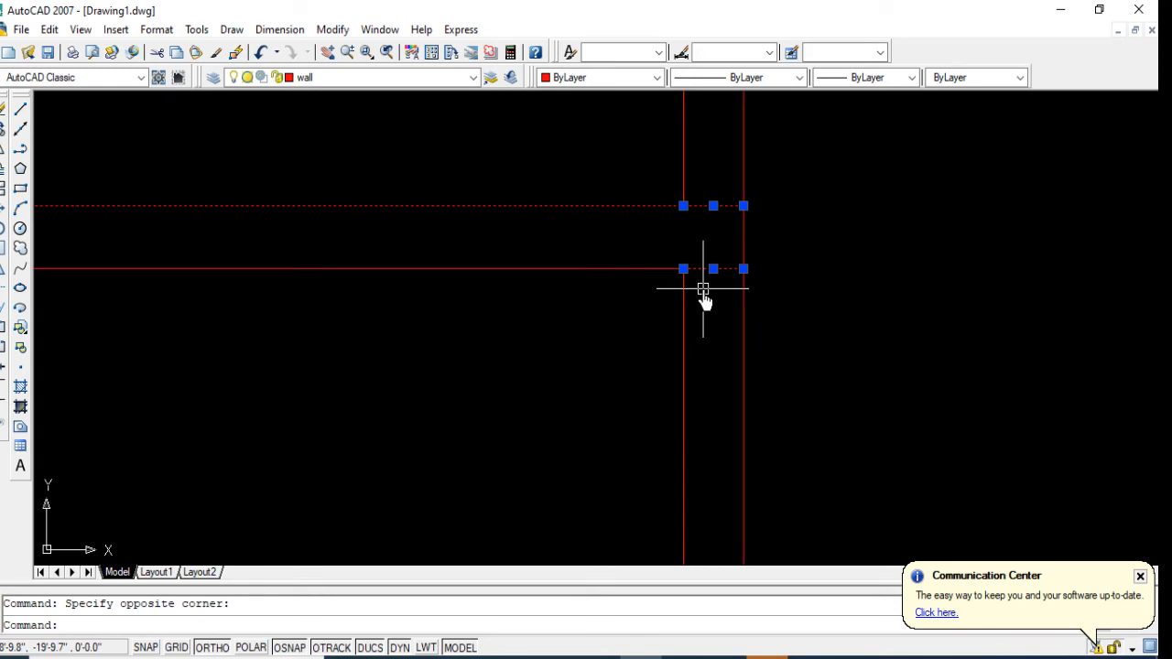
{"action": "key", "text": "Delete"}
{"action": "scroll", "coordinate": [710, 289], "scroll_direction": "down", "scroll_amount": 2}
{"action": "key", "text": "ctrl+z"}
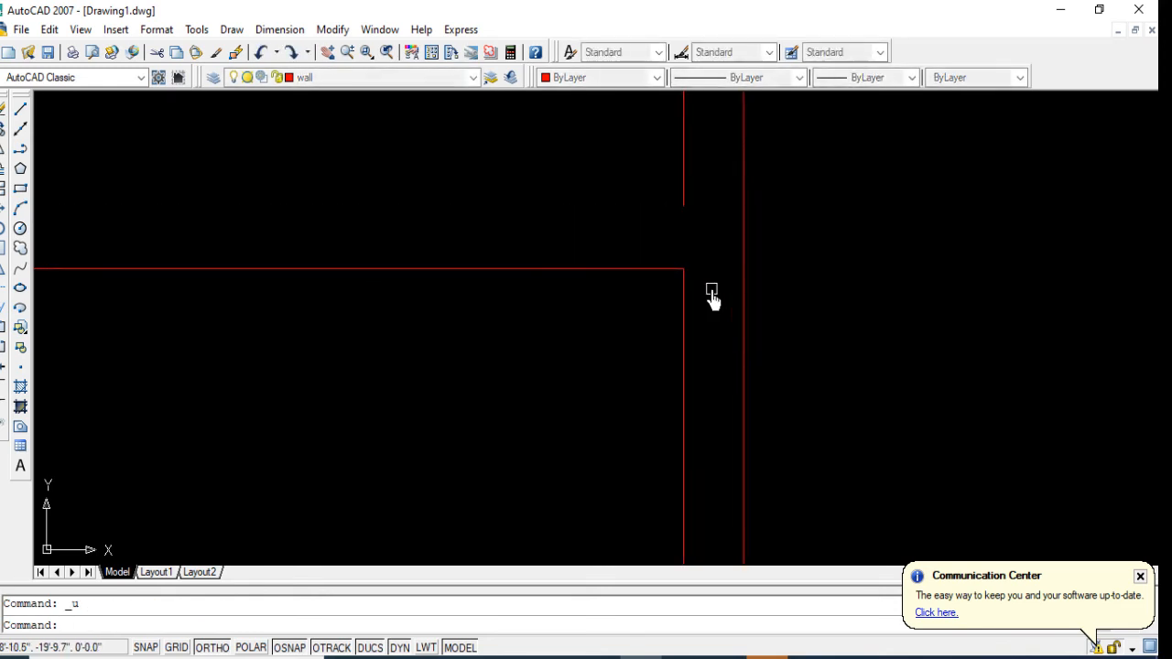
{"action": "key", "text": "ctrl+z"}
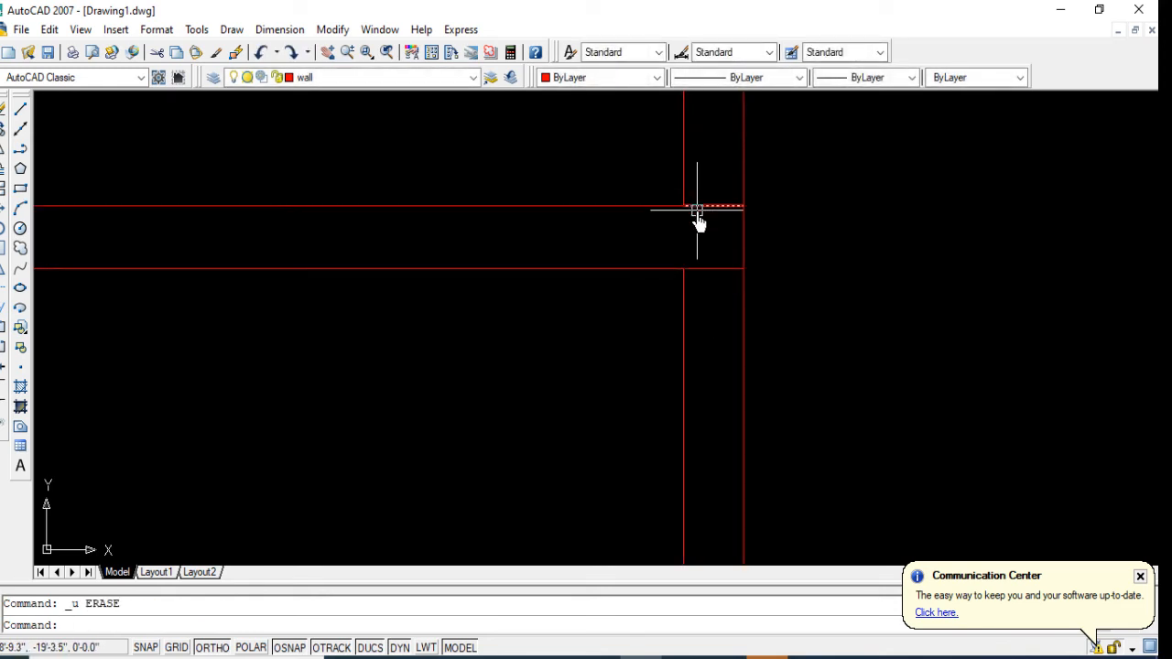
Step: Trim and erase the ends of the southeast room's upper partition lines that cross the east exterior wall
{"action": "key", "text": "Delete"}
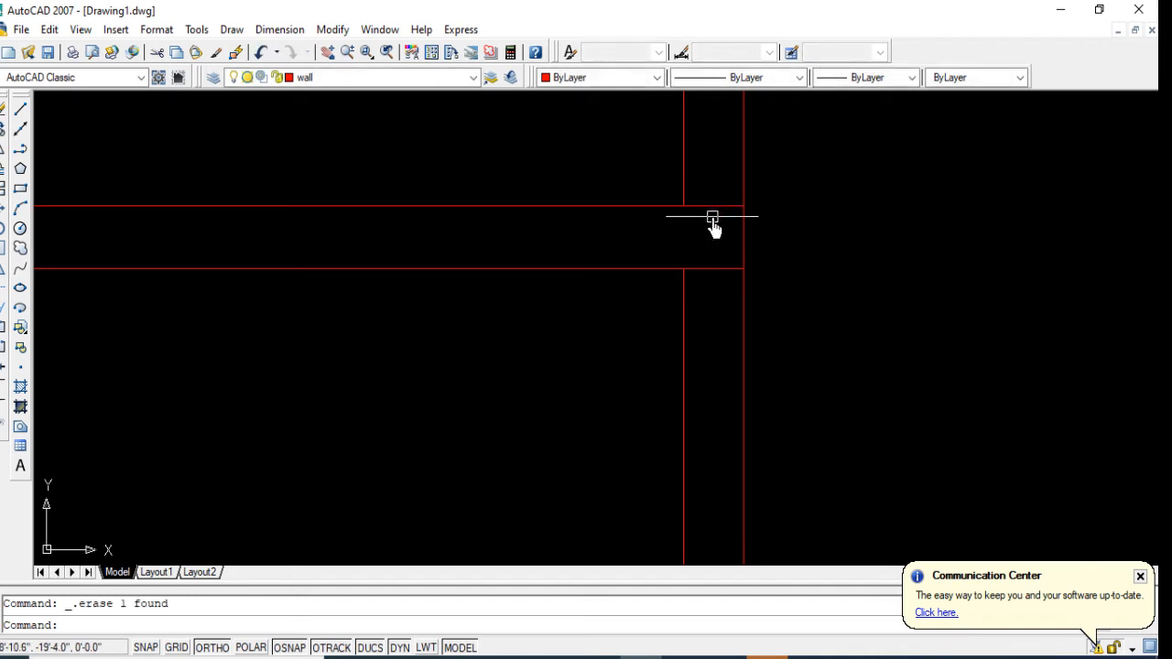
{"action": "key", "text": "Return"}
{"action": "key", "text": "Return"}
{"action": "left_click", "coordinate": [709, 212]}
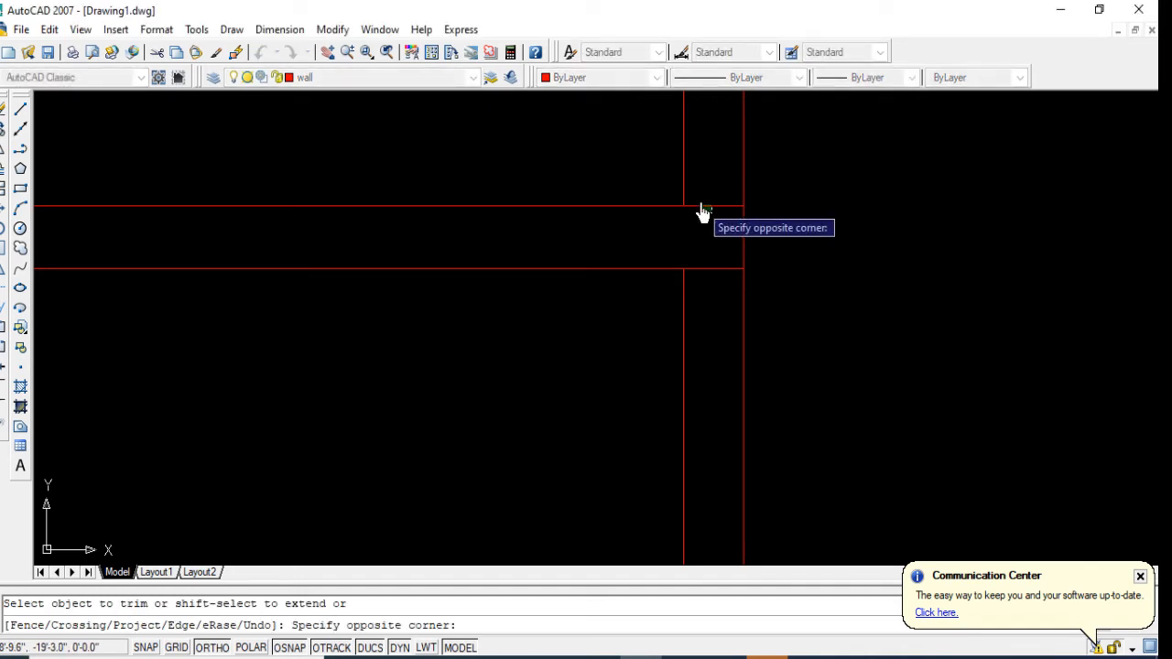
{"action": "left_click", "coordinate": [699, 197]}
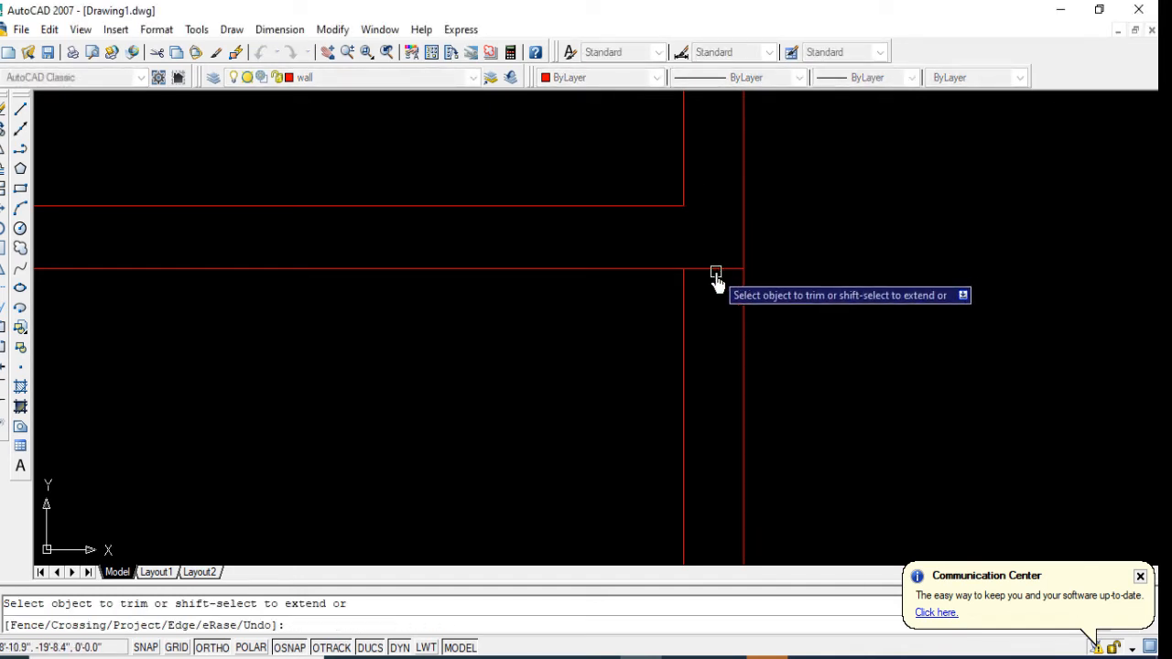
{"action": "key", "text": "Escape"}
{"action": "left_click", "coordinate": [713, 268]}
{"action": "key", "text": "Delete"}
{"action": "scroll", "coordinate": [711, 330], "scroll_direction": "down", "scroll_amount": 5}
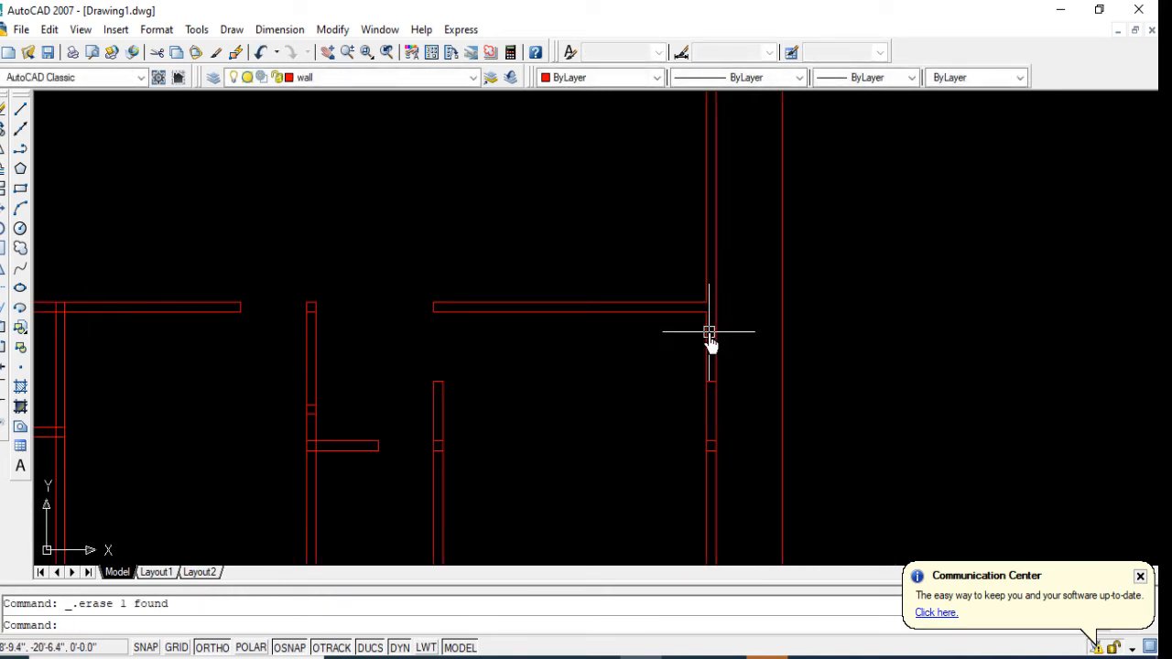
Step: Trim the overlapping lines where the northeast room's lower partition meets the east exterior wall
{"action": "scroll", "coordinate": [710, 335], "scroll_direction": "down", "scroll_amount": 3}
{"action": "middle_click_drag", "start_coordinate": [711, 340], "coordinate": [671, 384]}
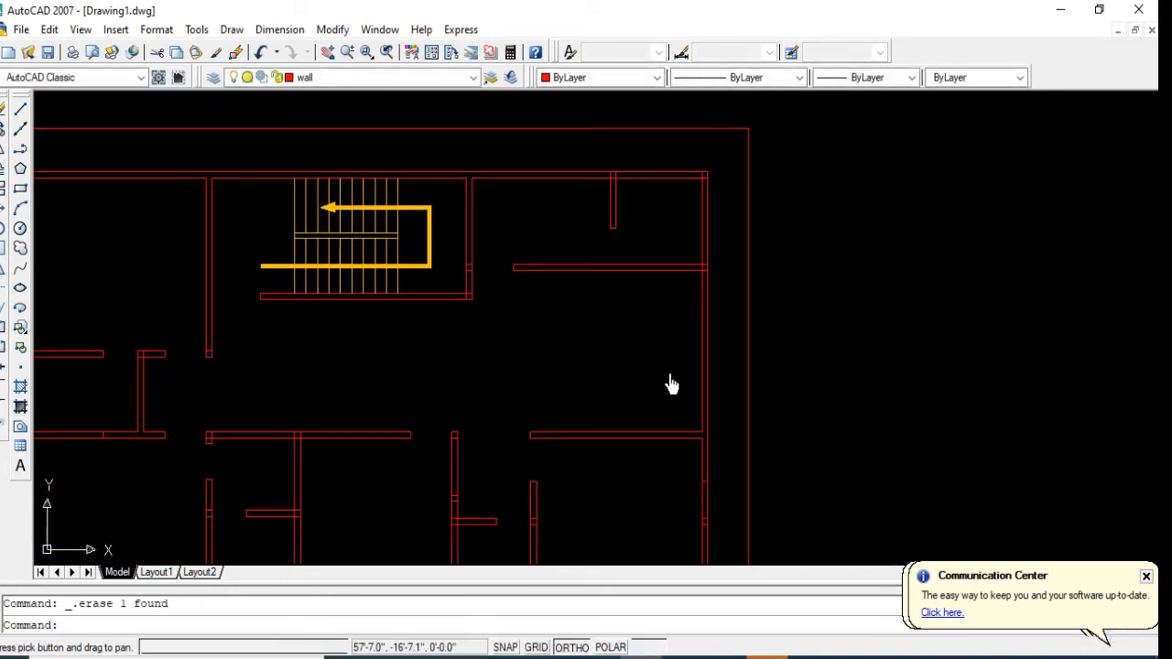
{"action": "key", "text": "Escape"}
{"action": "type", "text": "tr"}
{"action": "key", "text": "Return"}
{"action": "scroll", "coordinate": [710, 274], "scroll_direction": "up", "scroll_amount": 5}
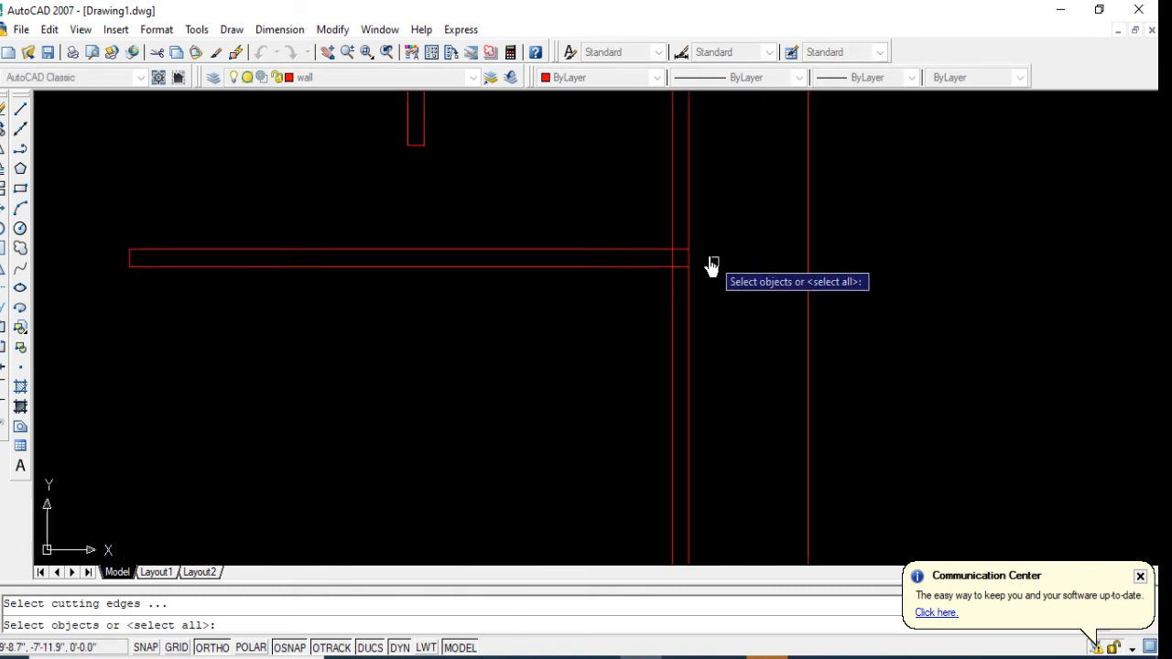
{"action": "scroll", "coordinate": [713, 266], "scroll_direction": "up", "scroll_amount": 3}
{"action": "left_click", "coordinate": [657, 257]}
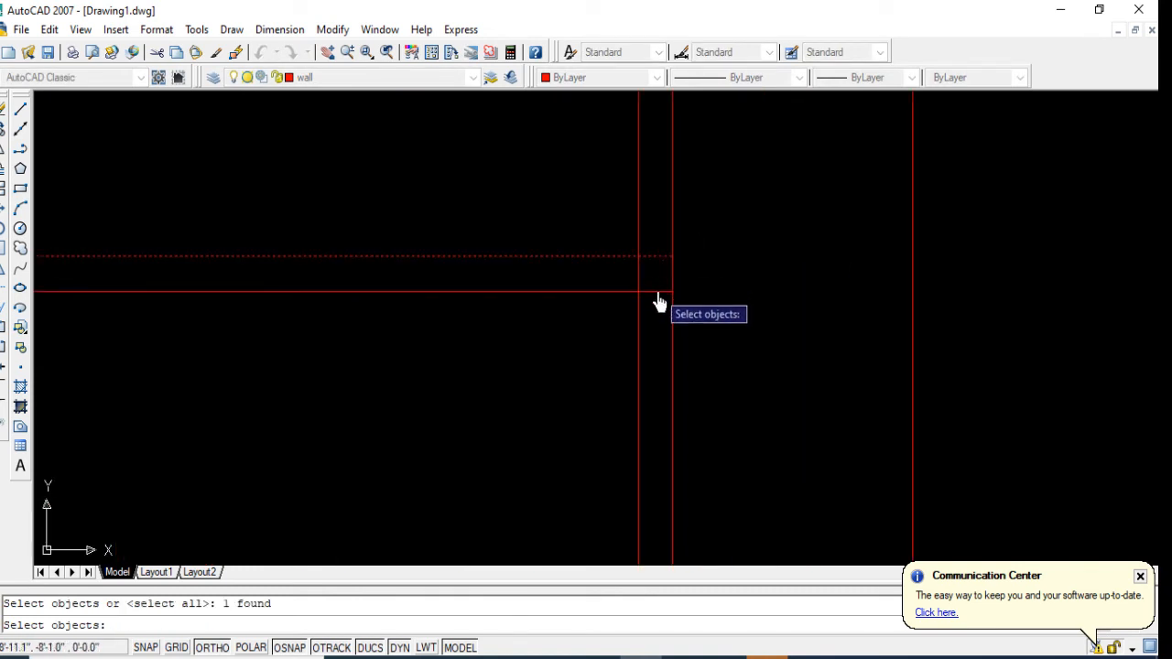
{"action": "key", "text": "Escape"}
{"action": "key", "text": "Return"}
{"action": "key", "text": "Return"}
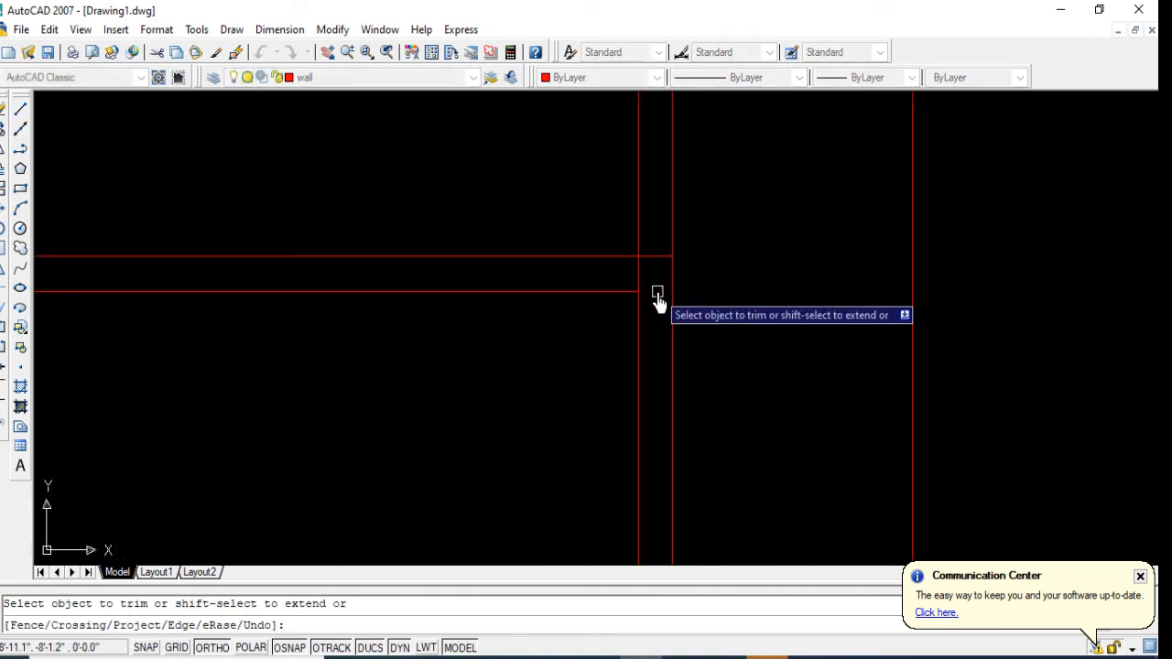
{"action": "left_click", "coordinate": [655, 259]}
{"action": "scroll", "coordinate": [638, 275], "scroll_direction": "down", "scroll_amount": 4}
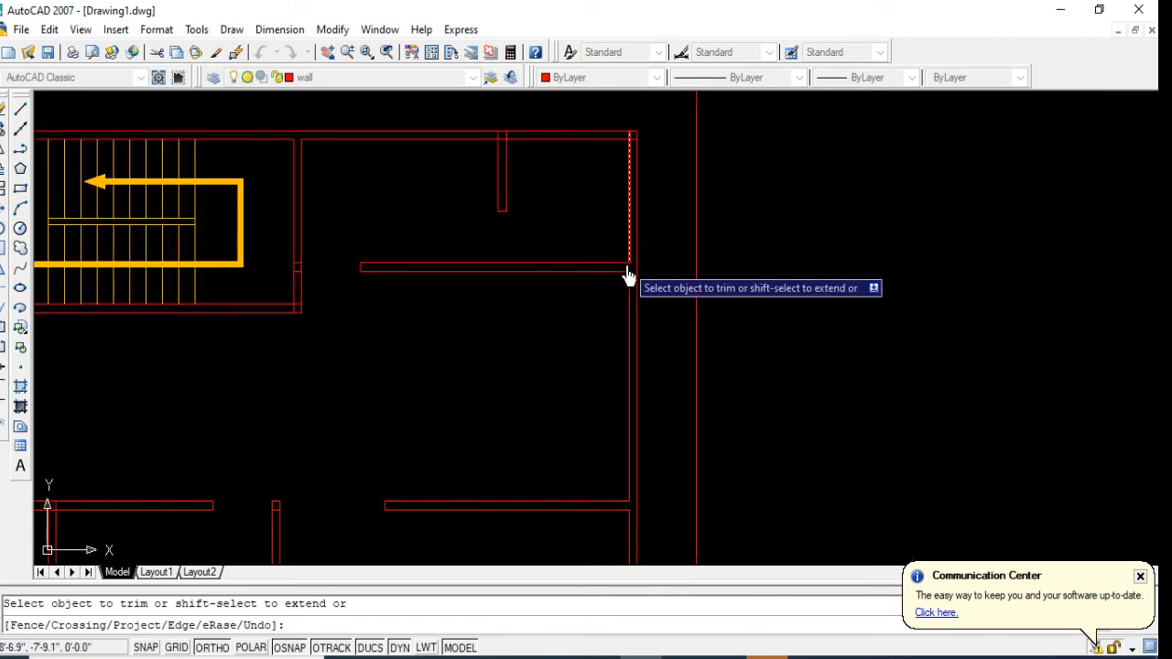
Step: Trim the crossing wall lines at the building's northeast corner and where the short partition meets the north exterior wall
{"action": "scroll", "coordinate": [628, 195], "scroll_direction": "up", "scroll_amount": 5}
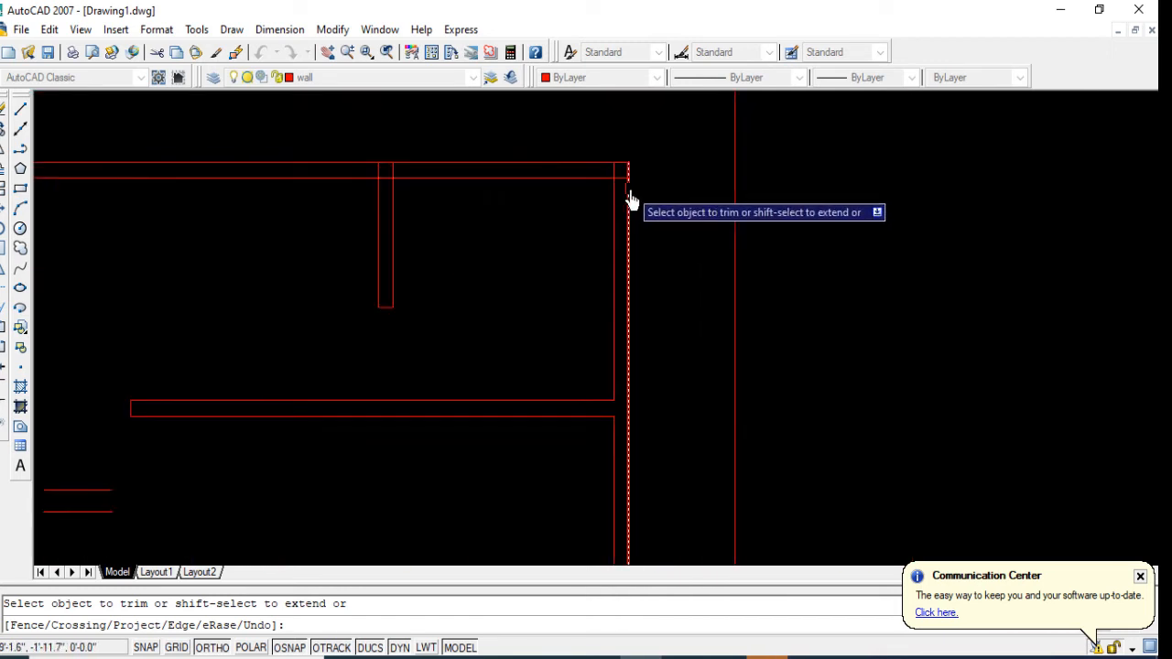
{"action": "left_click", "coordinate": [585, 168]}
{"action": "scroll", "coordinate": [708, 126], "scroll_direction": "down", "scroll_amount": 5}
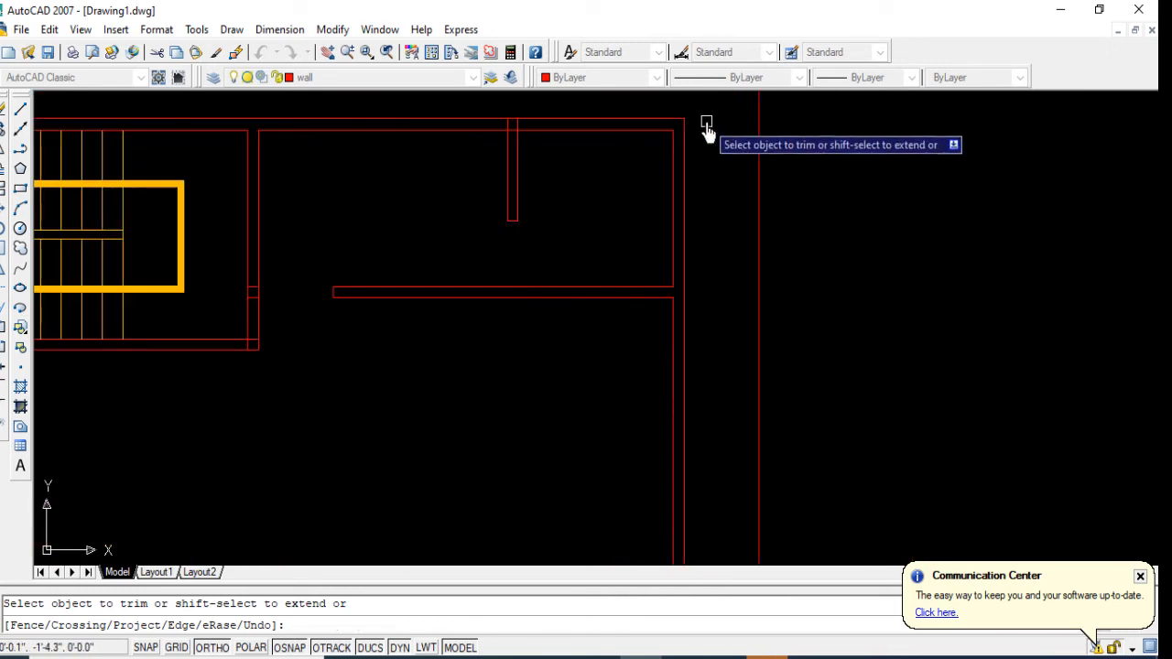
{"action": "scroll", "coordinate": [513, 129], "scroll_direction": "up", "scroll_amount": 6}
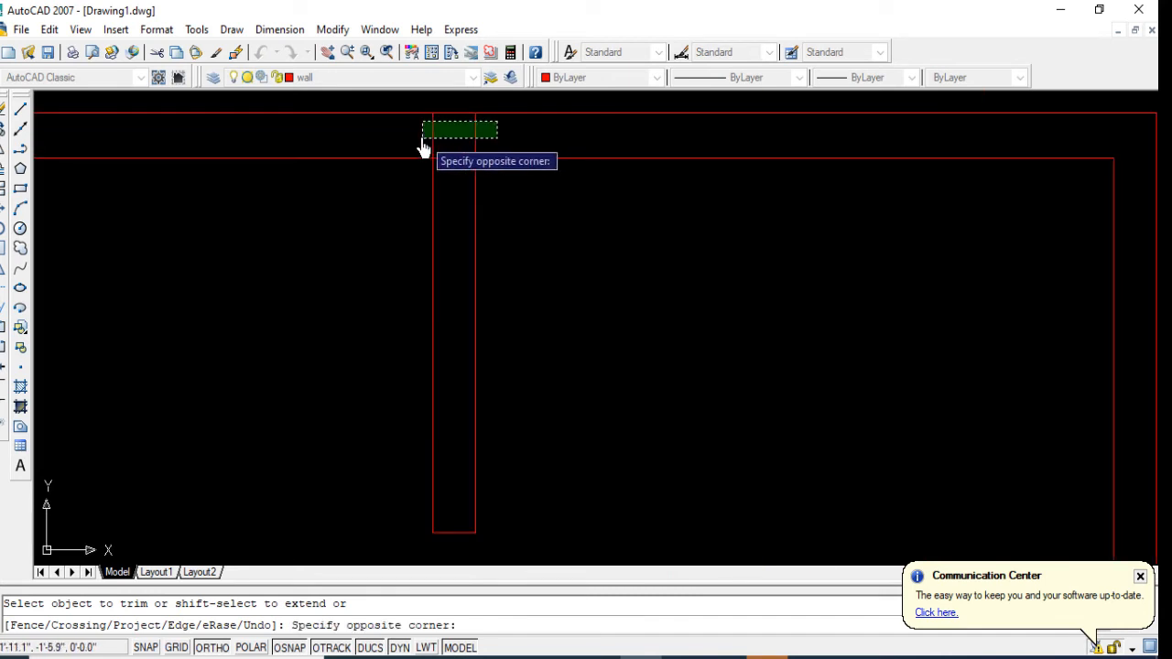
{"action": "left_click", "coordinate": [422, 138]}
{"action": "scroll", "coordinate": [675, 166], "scroll_direction": "down", "scroll_amount": 2}
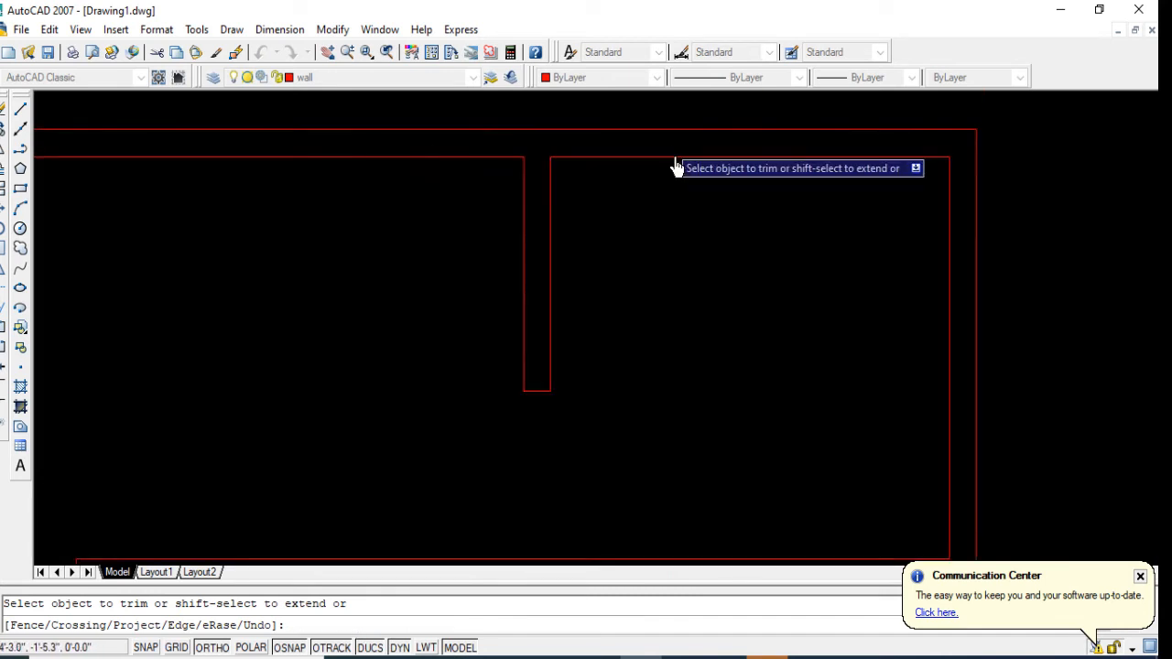
Step: Trim the overlapping lines where the second partition from the west joins the horizontal partition above the southern rooms
{"action": "scroll", "coordinate": [655, 177], "scroll_direction": "down", "scroll_amount": 2}
{"action": "scroll", "coordinate": [409, 330], "scroll_direction": "up", "scroll_amount": 4}
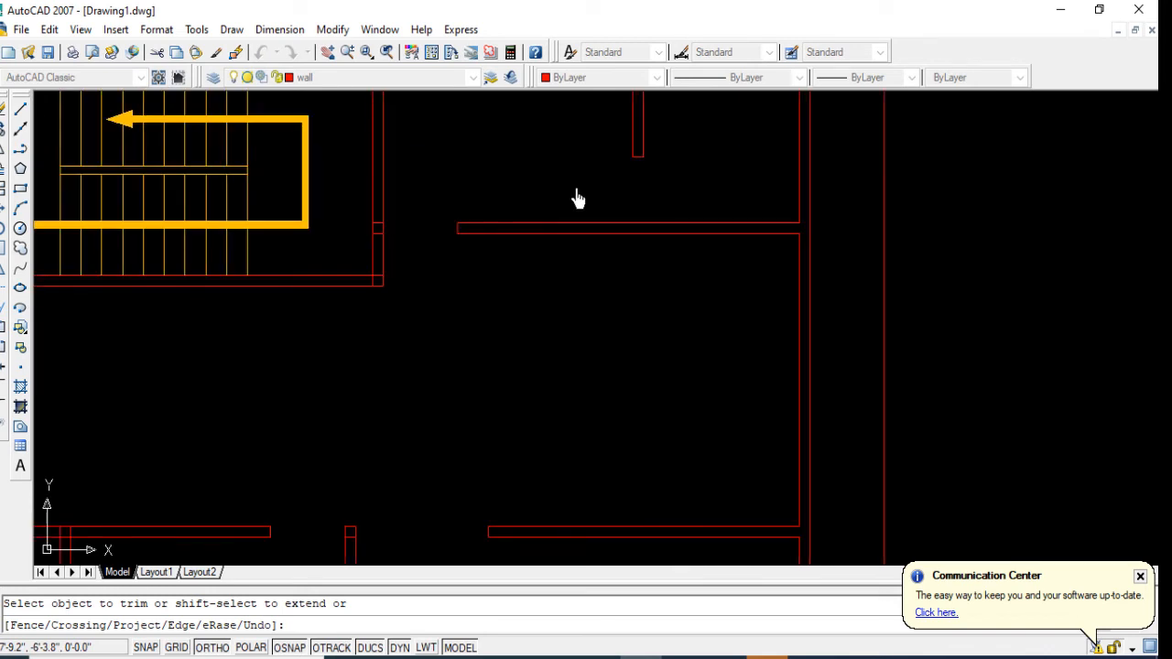
{"action": "scroll", "coordinate": [612, 250], "scroll_direction": "down", "scroll_amount": 4}
{"action": "scroll", "coordinate": [486, 360], "scroll_direction": "up", "scroll_amount": 3}
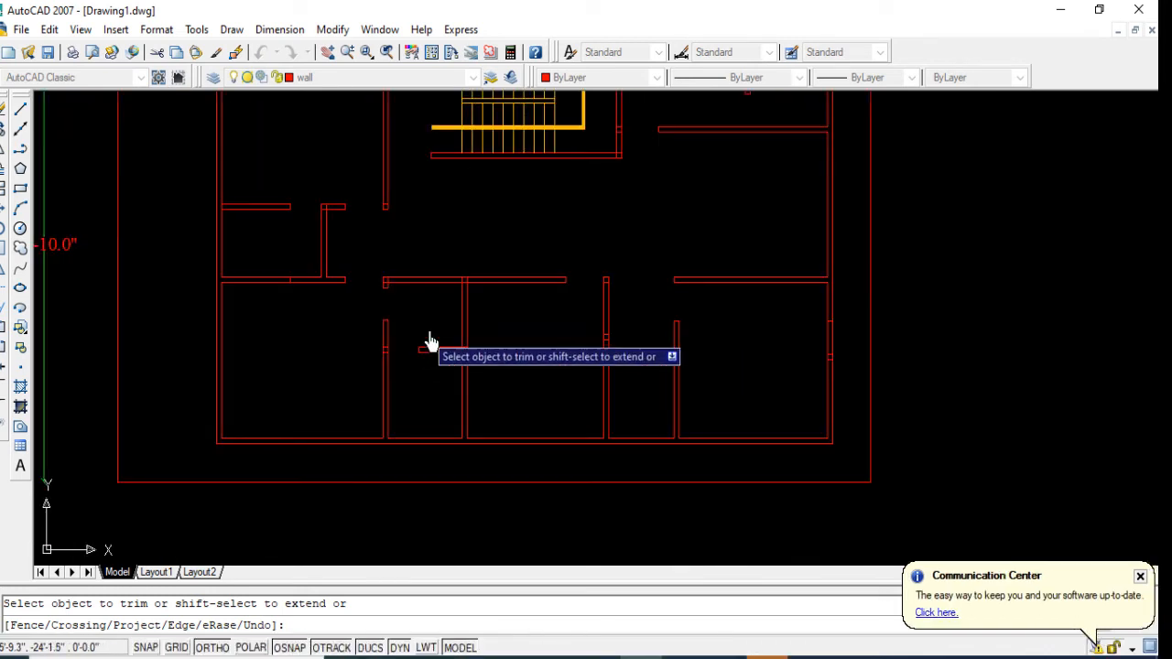
{"action": "scroll", "coordinate": [463, 280], "scroll_direction": "up", "scroll_amount": 6}
{"action": "left_click", "coordinate": [406, 293]}
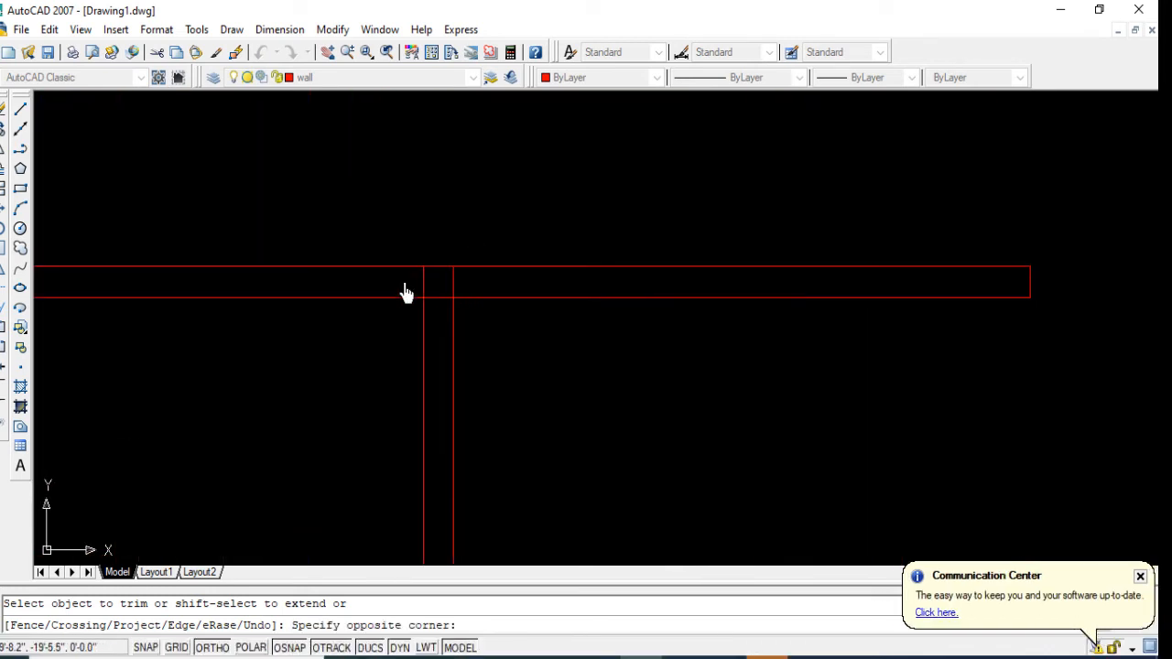
{"action": "left_click", "coordinate": [454, 300]}
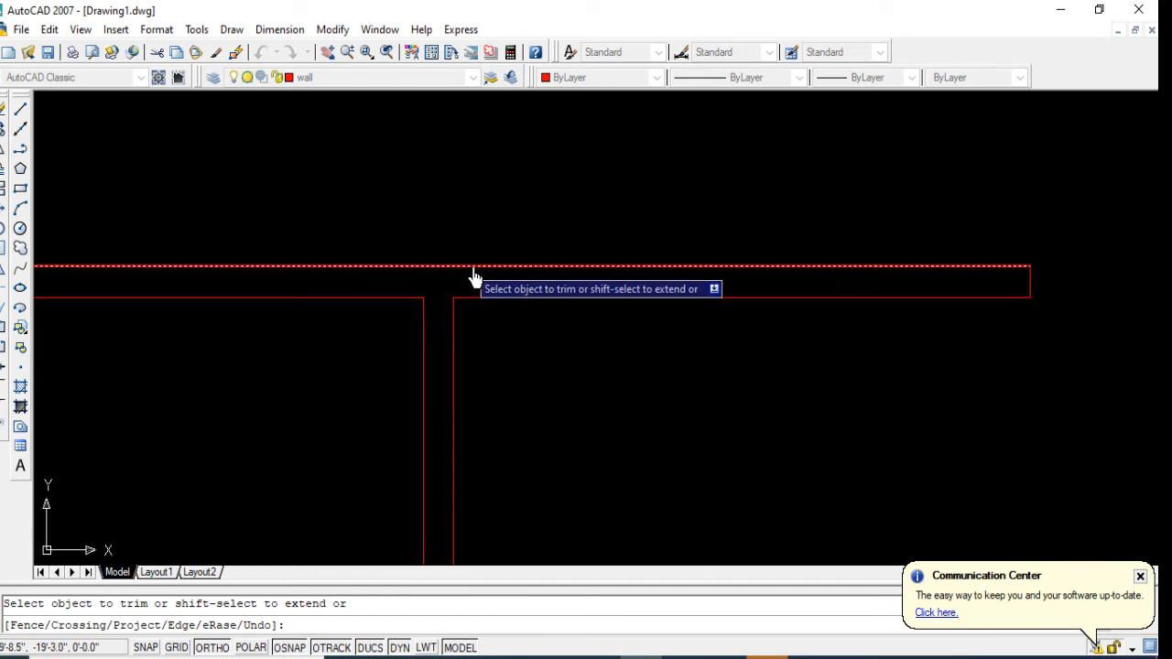
Step: Trim the overlapping lines where the short stub wall meets the second partition from the west
{"action": "scroll", "coordinate": [474, 276], "scroll_direction": "down", "scroll_amount": 6}
{"action": "scroll", "coordinate": [471, 390], "scroll_direction": "up", "scroll_amount": 6}
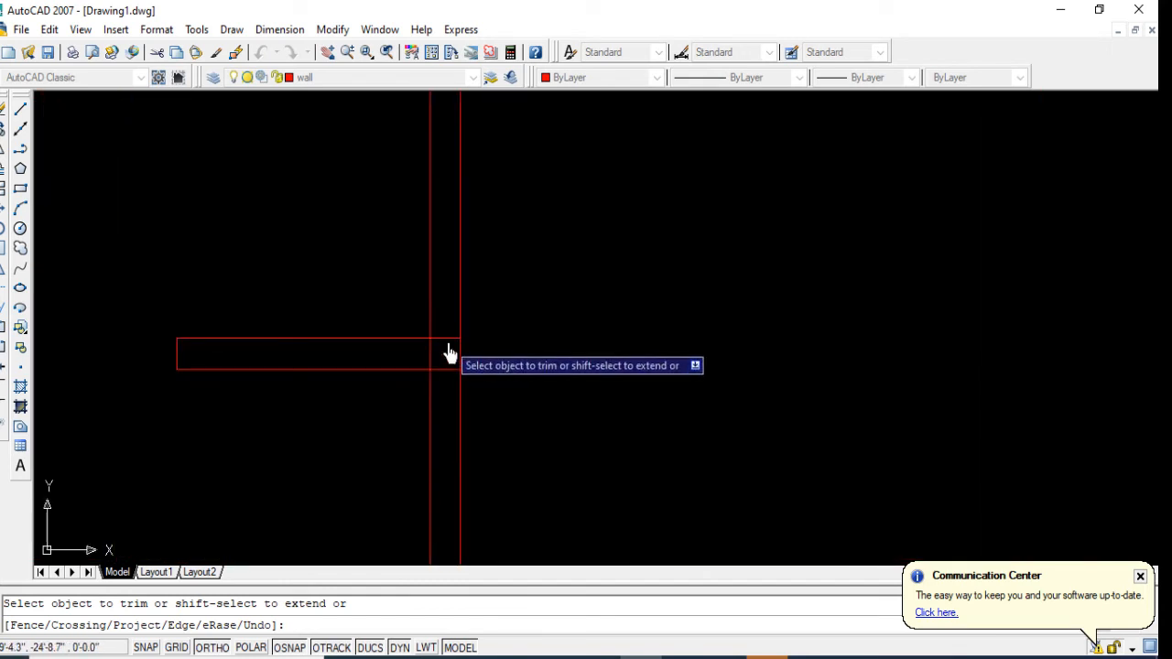
{"action": "scroll", "coordinate": [494, 357], "scroll_direction": "down", "scroll_amount": 8}
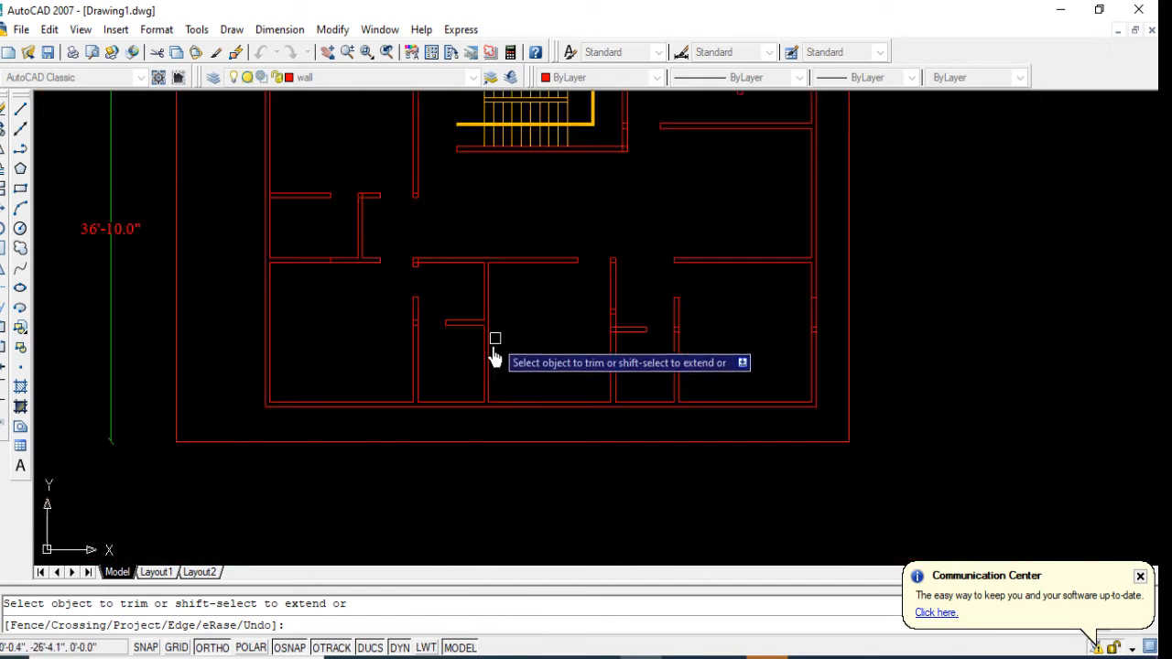
Step: Erase the two leftover short lines crossing the westernmost partition of the southern rooms
{"action": "scroll", "coordinate": [387, 272], "scroll_direction": "up", "scroll_amount": 8}
{"action": "left_click", "coordinate": [380, 250]}
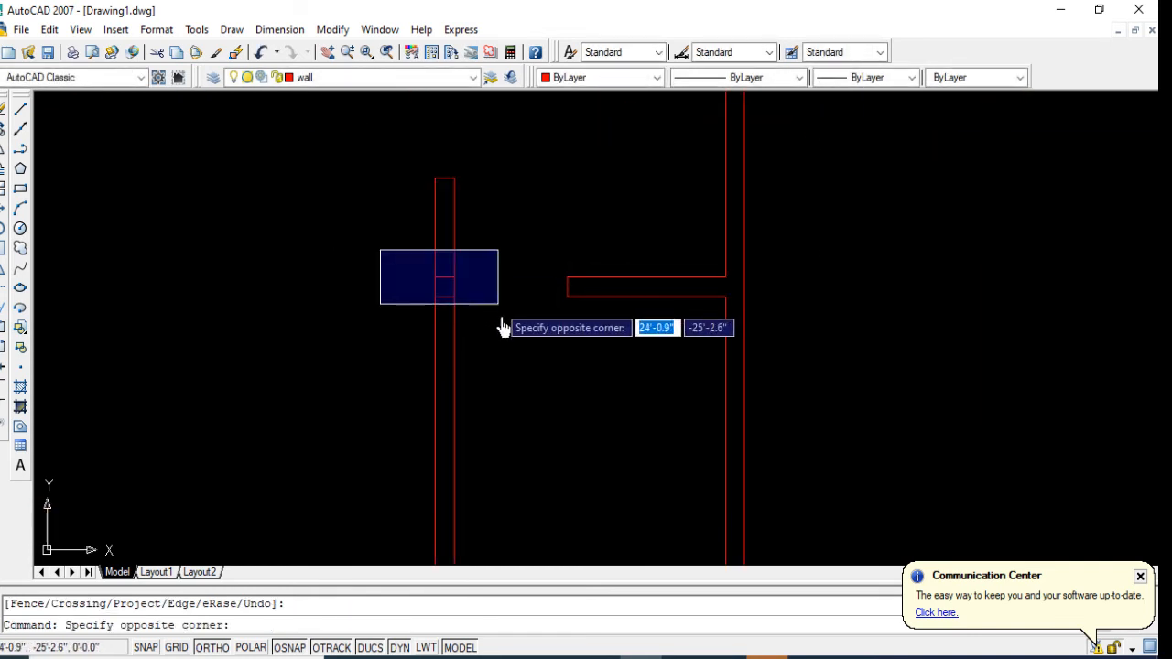
{"action": "left_click", "coordinate": [501, 327]}
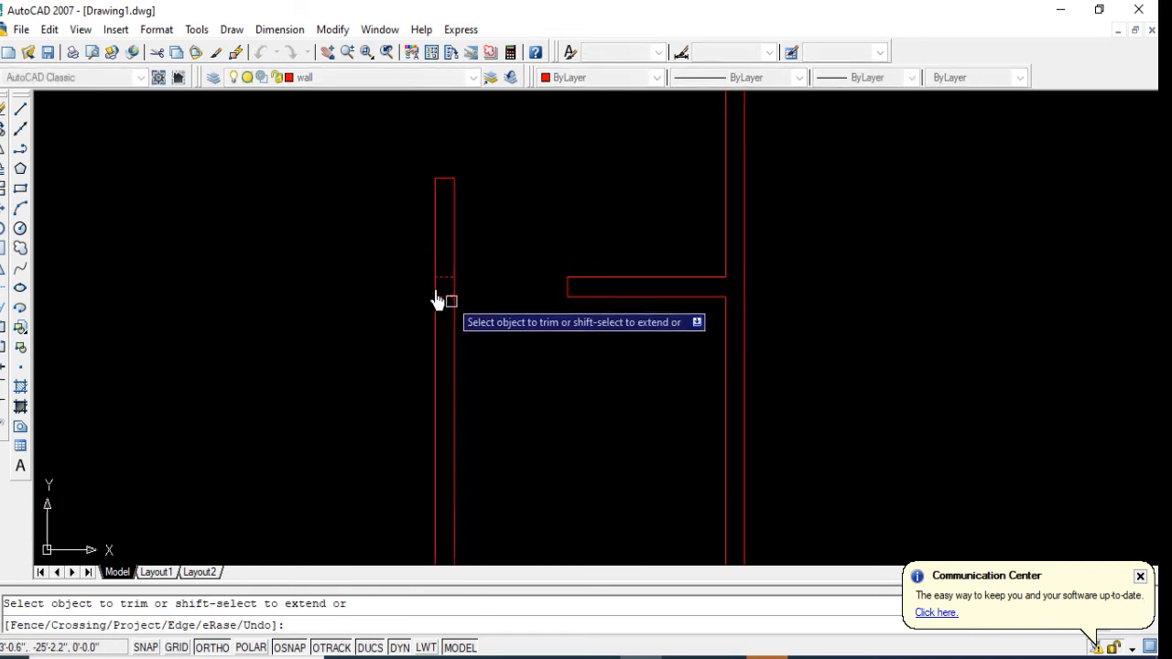
{"action": "key", "text": "Escape"}
{"action": "left_click", "coordinate": [424, 268]}
{"action": "left_click", "coordinate": [485, 327]}
{"action": "scroll", "coordinate": [419, 348], "scroll_direction": "down", "scroll_amount": 3}
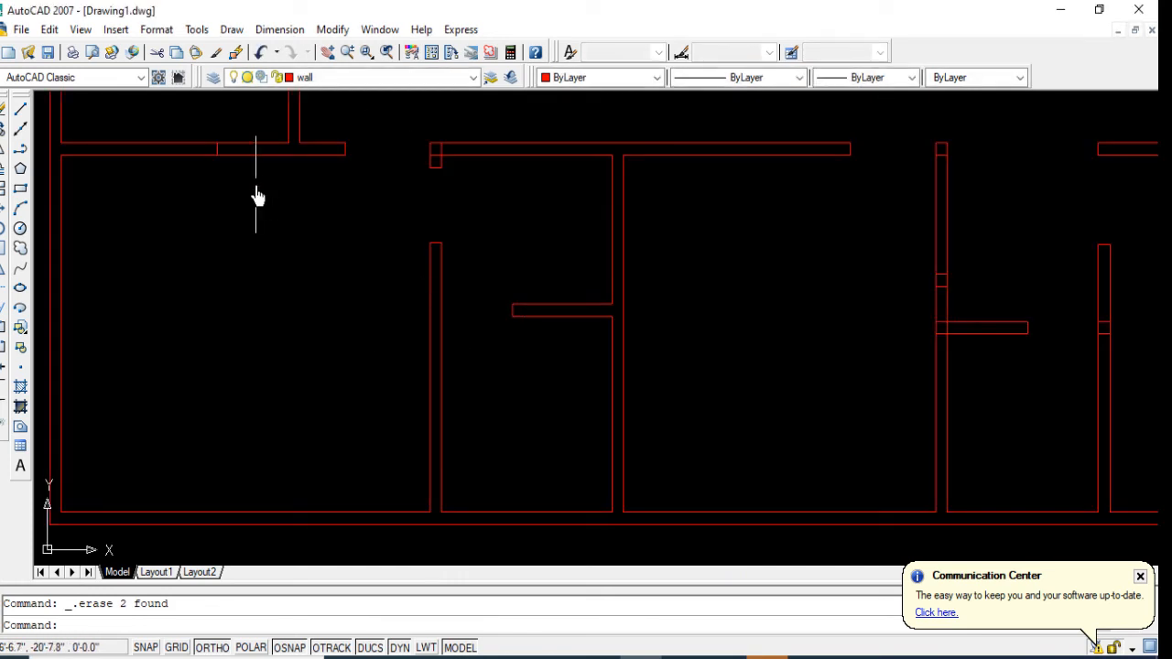
Step: Trim the overlapping lines at the corner where the horizontal partition meets the short stub above the westernmost southern partition
{"action": "type", "text": "tr"}
{"action": "key", "text": "Return"}
{"action": "key", "text": "Return"}
{"action": "scroll", "coordinate": [442, 136], "scroll_direction": "up", "scroll_amount": 9}
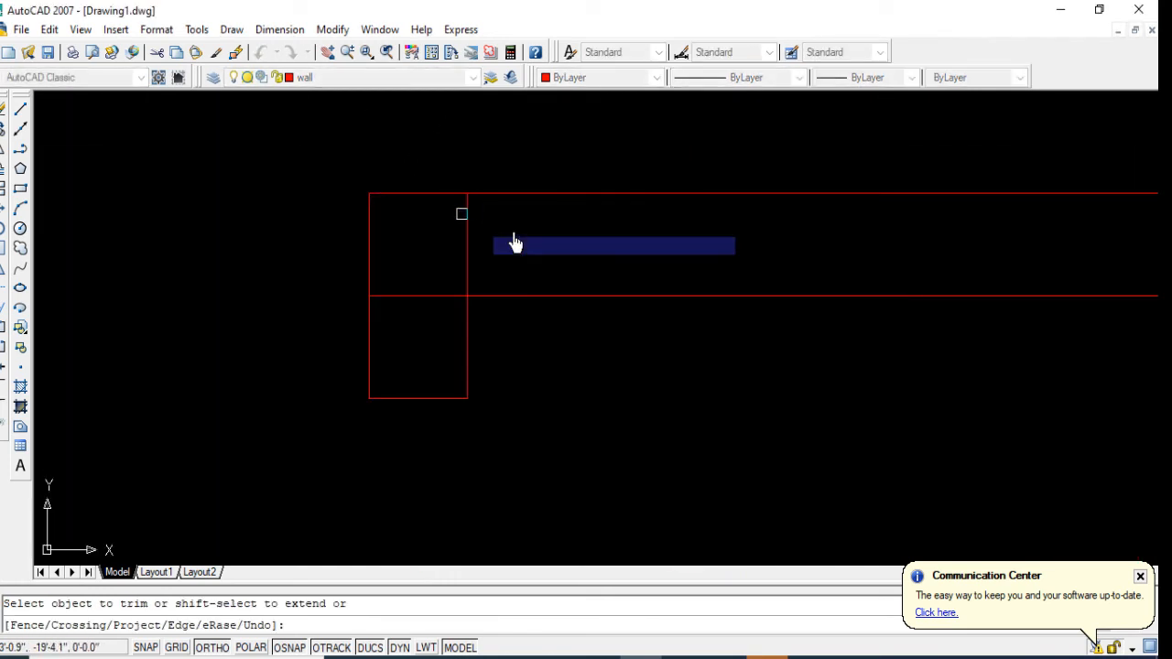
{"action": "left_click", "coordinate": [465, 260]}
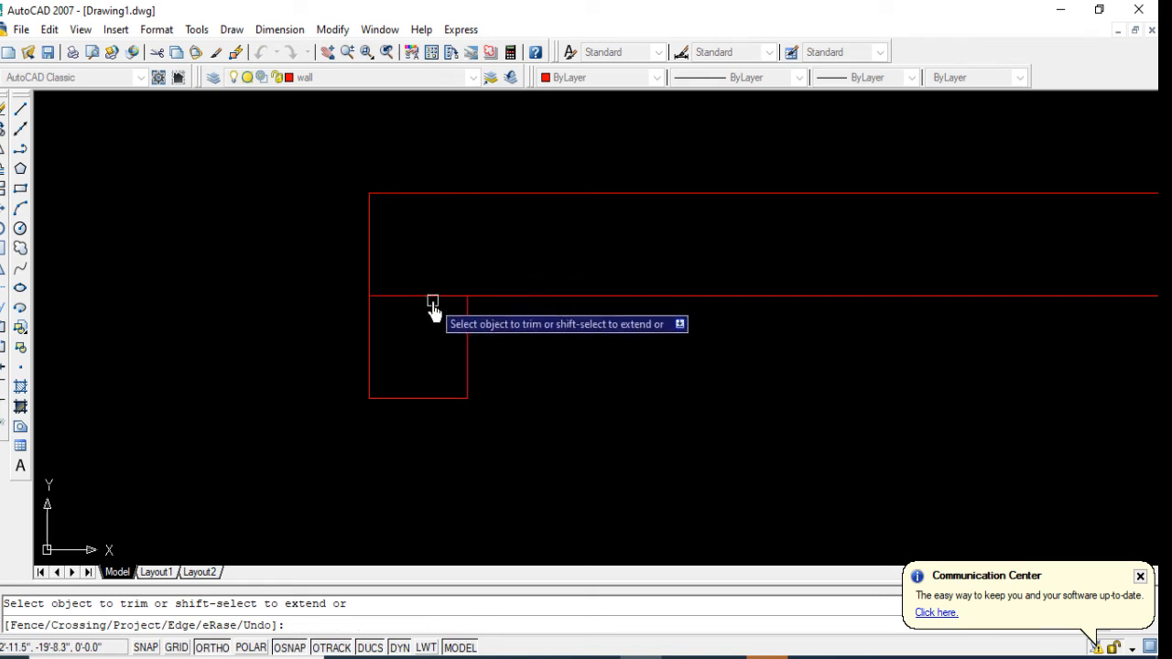
{"action": "key", "text": "Return"}
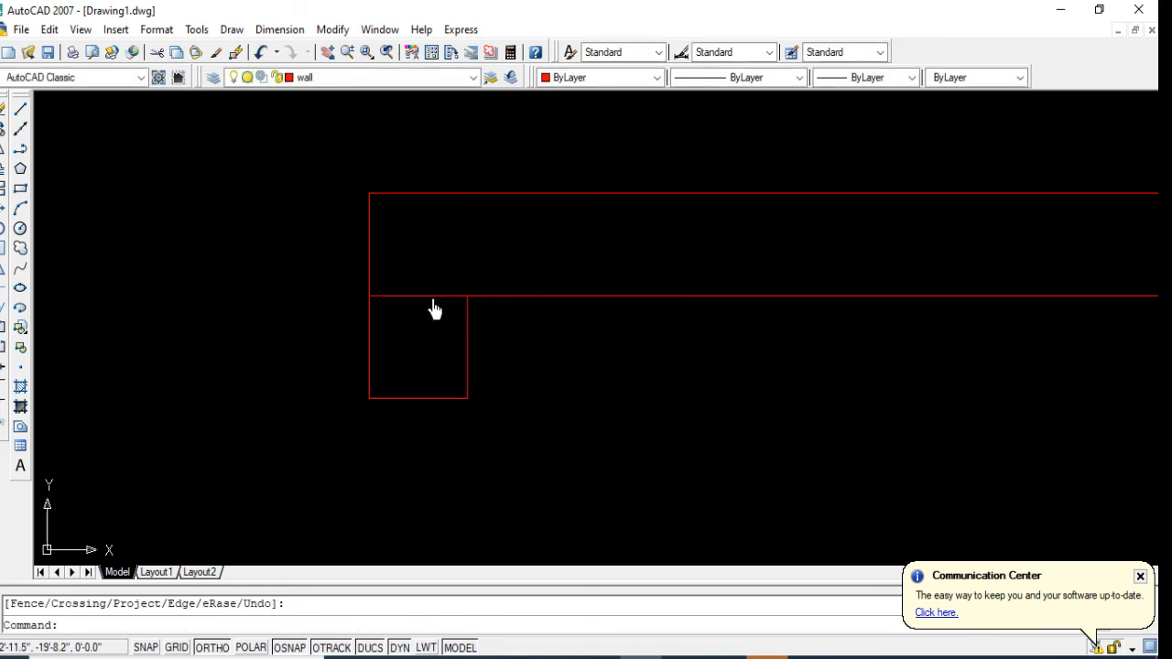
{"action": "key", "text": "Delete"}
{"action": "scroll", "coordinate": [533, 309], "scroll_direction": "down", "scroll_amount": 6}
{"action": "scroll", "coordinate": [501, 309], "scroll_direction": "up", "scroll_amount": 3}
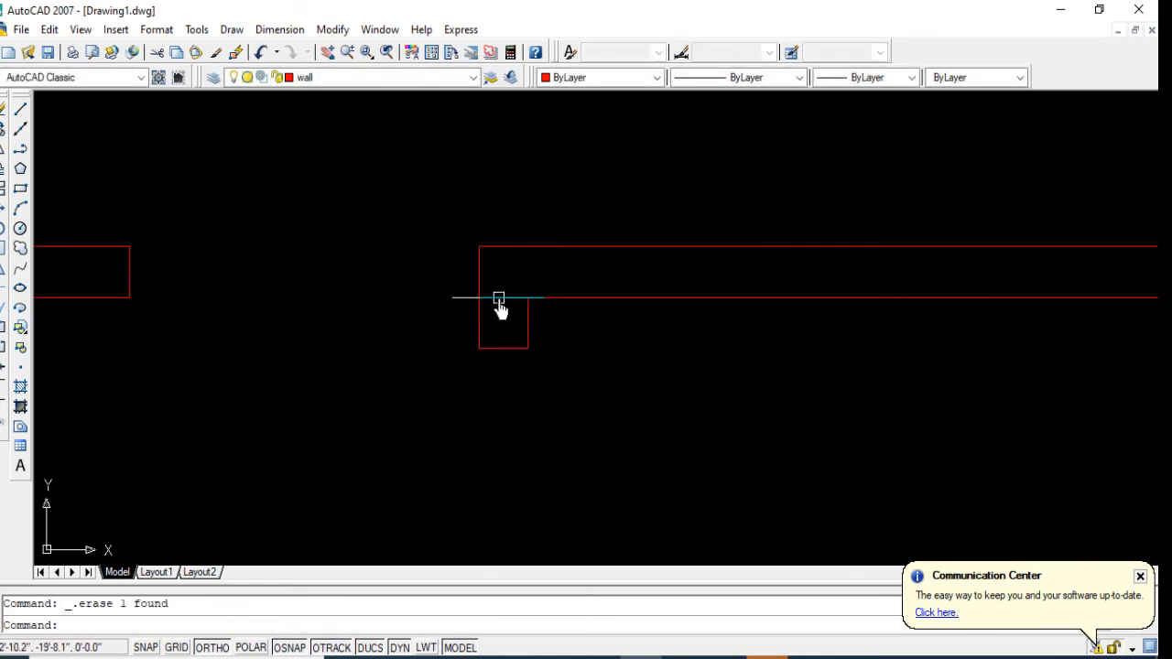
{"action": "type", "text": "t"}
{"action": "key", "text": "Return"}
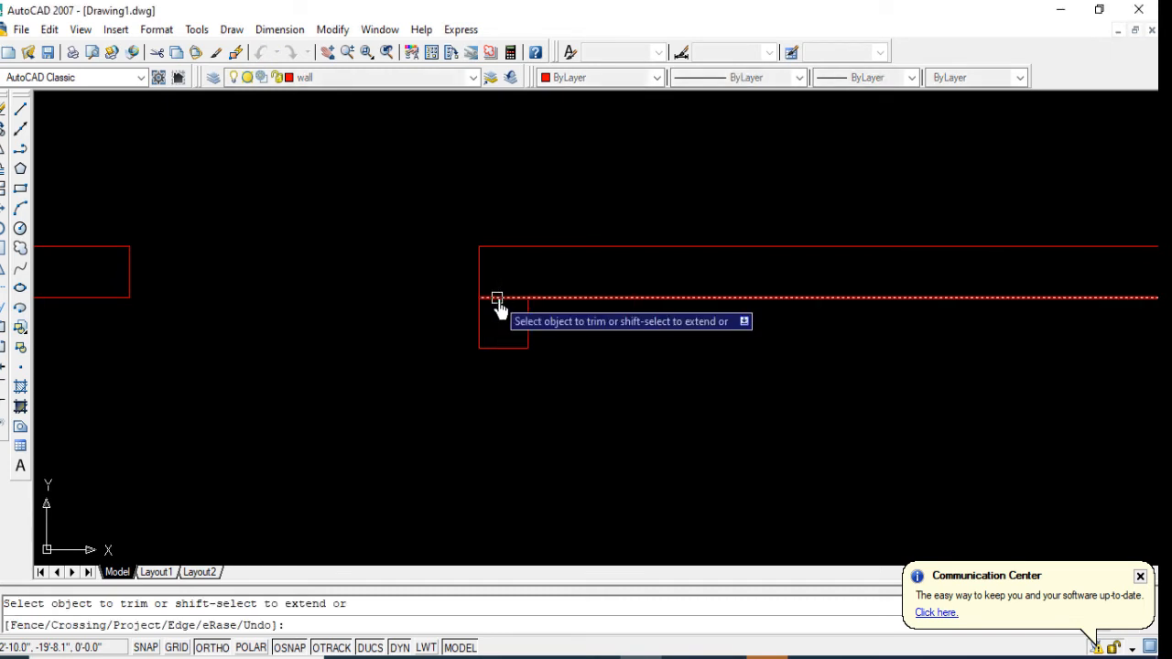
Step: Trim the overlapping lines at the upper corner of the small west room's east partition
{"action": "scroll", "coordinate": [521, 299], "scroll_direction": "down", "scroll_amount": 5}
{"action": "scroll", "coordinate": [412, 194], "scroll_direction": "up", "scroll_amount": 5}
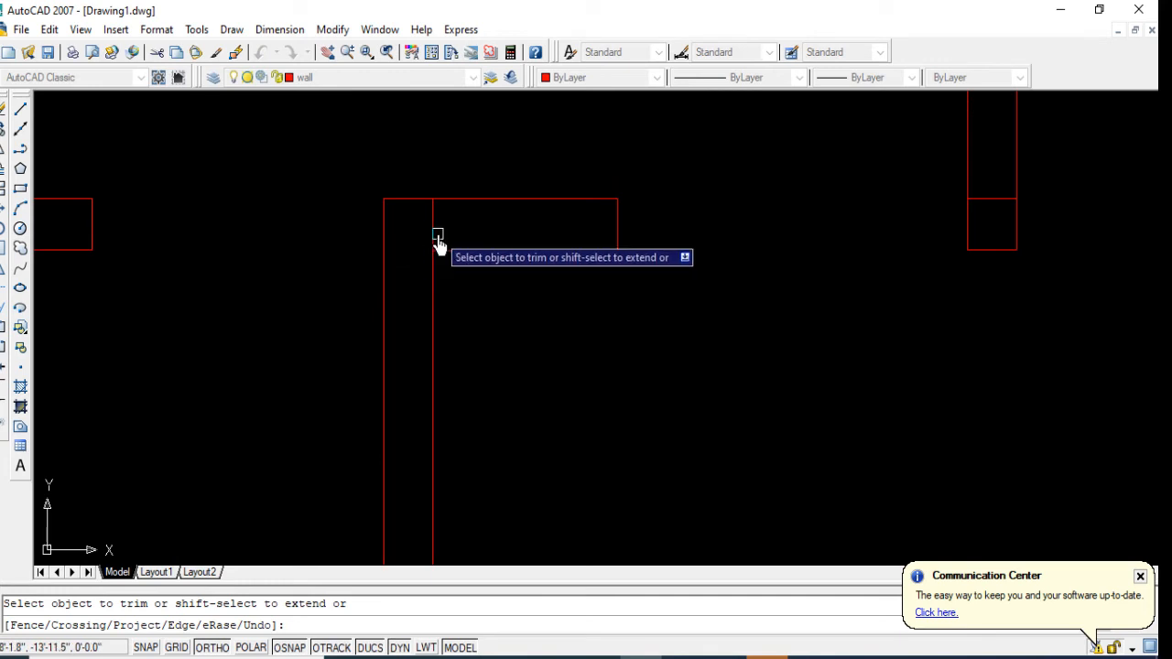
{"action": "left_click", "coordinate": [437, 242]}
{"action": "left_click", "coordinate": [411, 230]}
{"action": "scroll", "coordinate": [458, 197], "scroll_direction": "down", "scroll_amount": 4}
Step: Erase the leftover short line crossing the small west room's lower partition
{"action": "middle_click_drag", "start_coordinate": [336, 479], "coordinate": [514, 389]}
{"action": "key", "text": "Return"}
{"action": "left_click", "coordinate": [466, 350]}
{"action": "left_click", "coordinate": [509, 422]}
{"action": "key", "text": "Delete"}
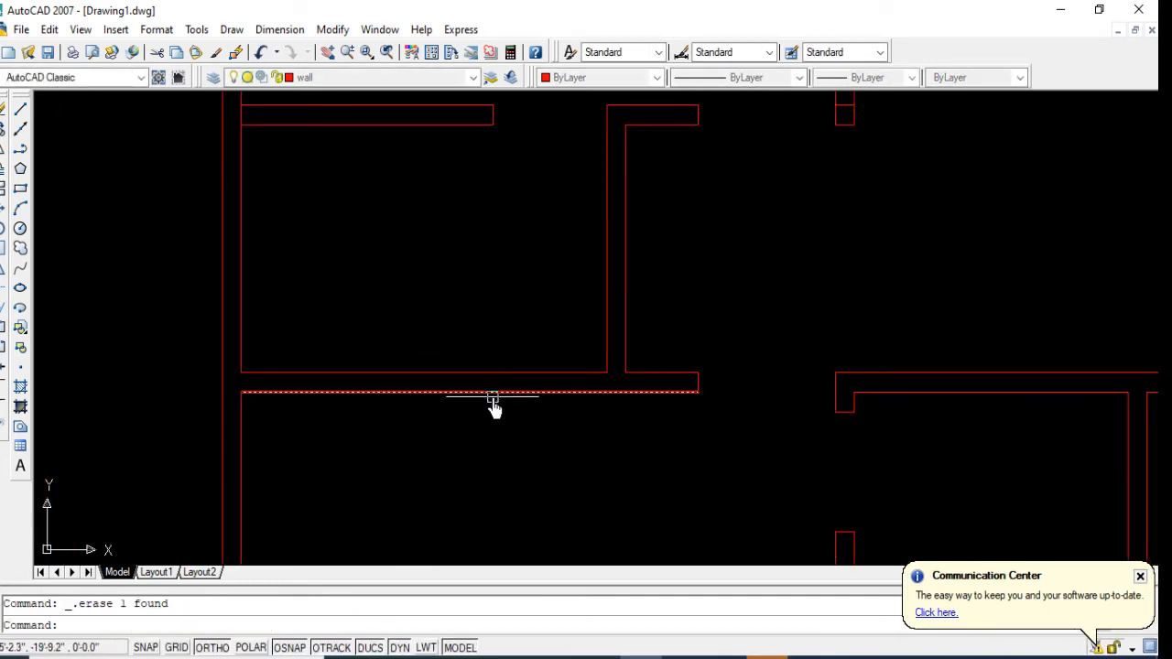
Step: Trim the west exterior wall's inner line where the small west room's upper partition joins it
{"action": "scroll", "coordinate": [485, 411], "scroll_direction": "down", "scroll_amount": 3}
{"action": "type", "text": "tr"}
{"action": "key", "text": "Return"}
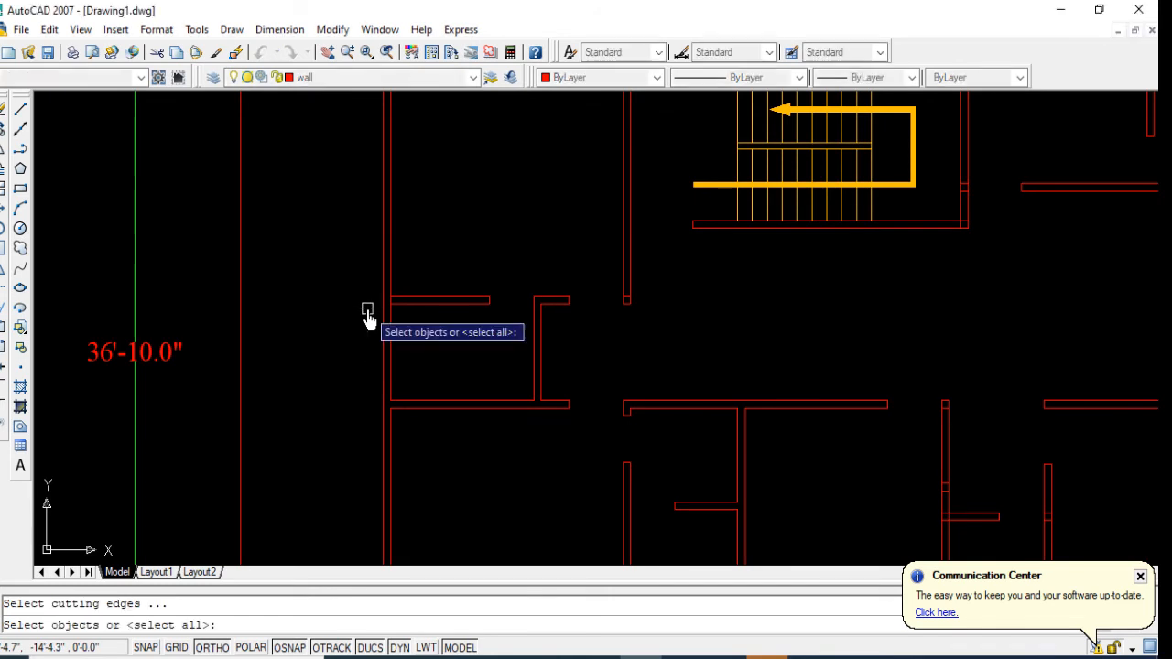
{"action": "key", "text": "Return"}
{"action": "scroll", "coordinate": [379, 303], "scroll_direction": "up", "scroll_amount": 5}
{"action": "scroll", "coordinate": [395, 293], "scroll_direction": "down", "scroll_amount": 8}
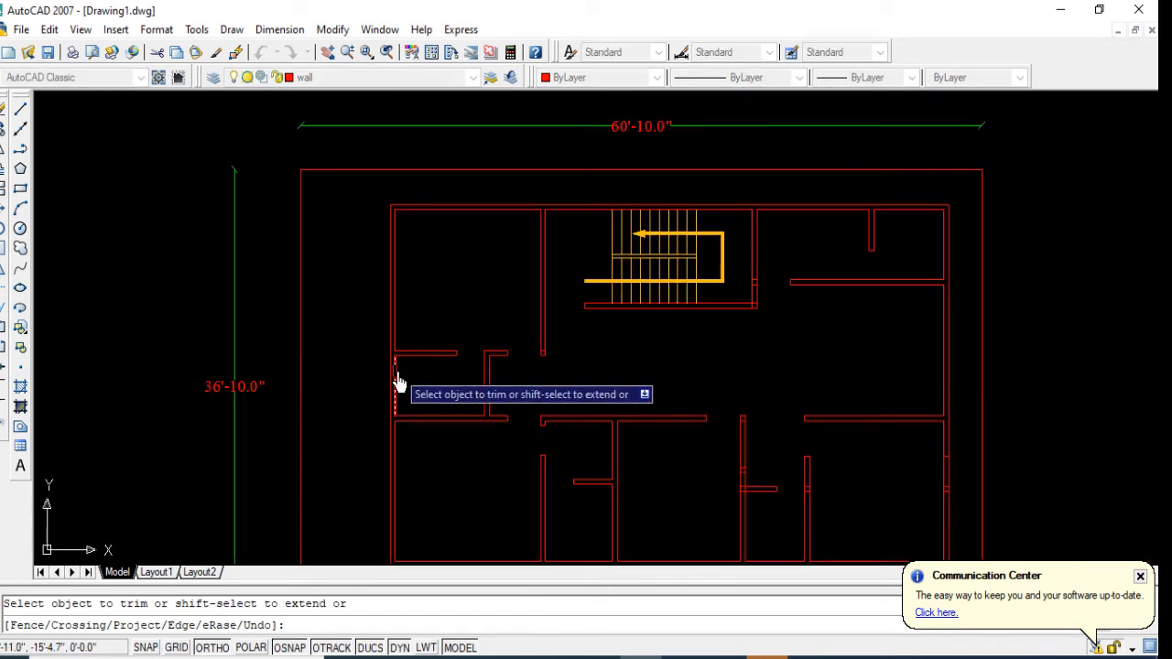
Step: Trim the overlapping lines at the southeast corner of the staircase walls
{"action": "middle_click_drag", "start_coordinate": [536, 348], "coordinate": [508, 314]}
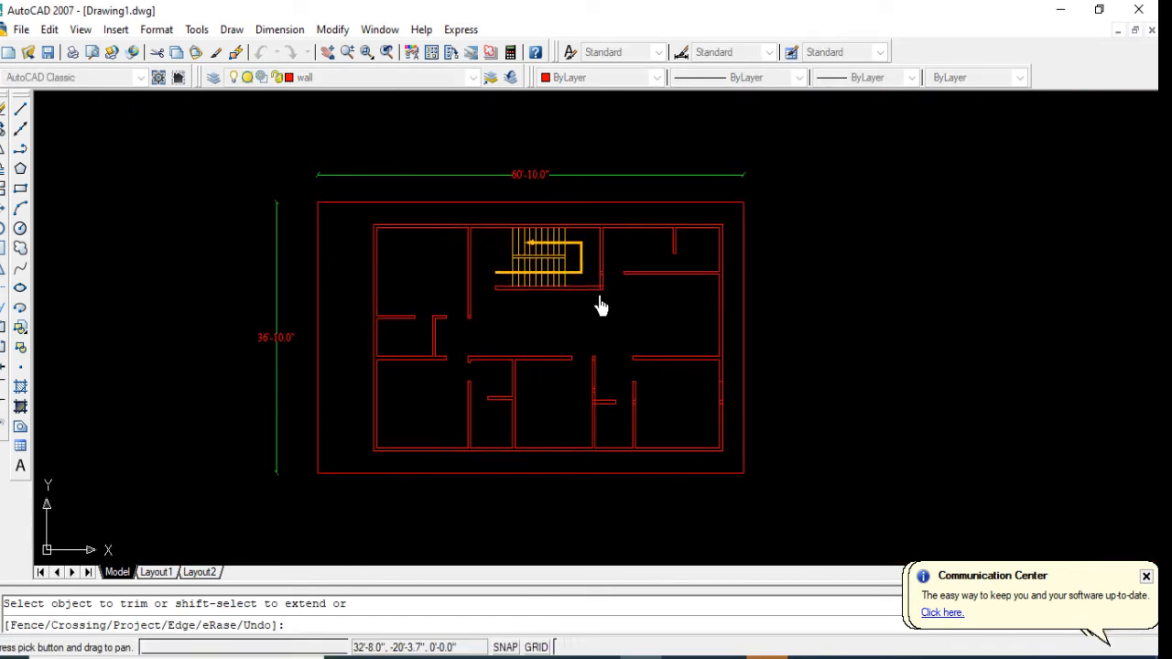
{"action": "scroll", "coordinate": [599, 280], "scroll_direction": "up", "scroll_amount": 6}
{"action": "scroll", "coordinate": [577, 311], "scroll_direction": "up", "scroll_amount": 3}
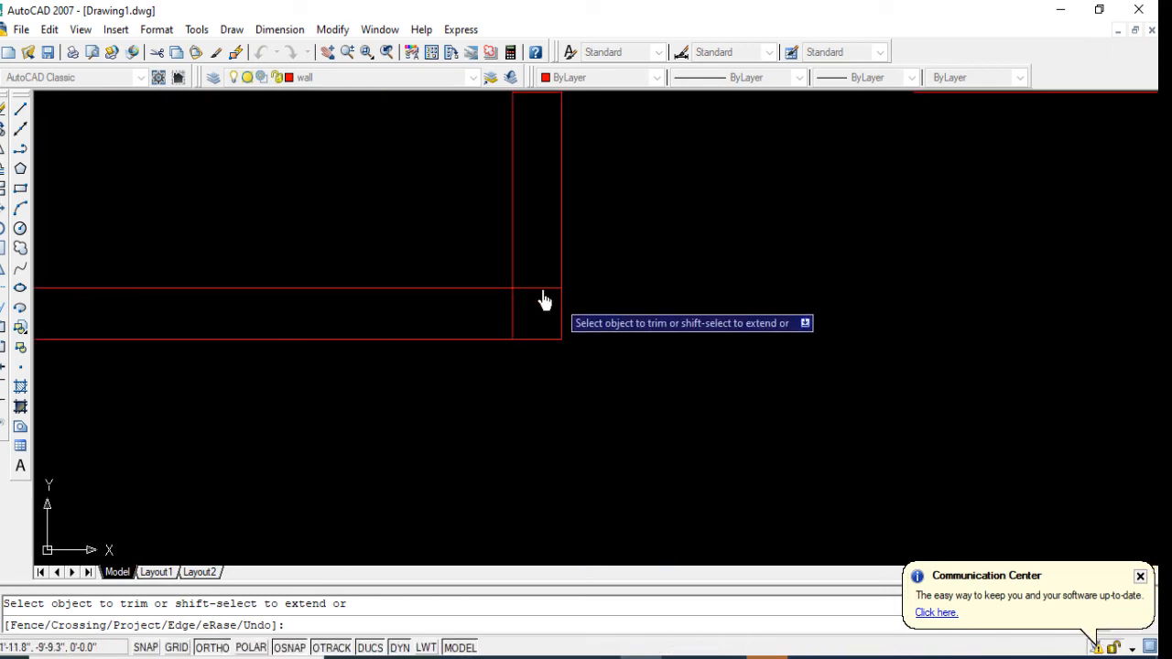
{"action": "left_click", "coordinate": [501, 330]}
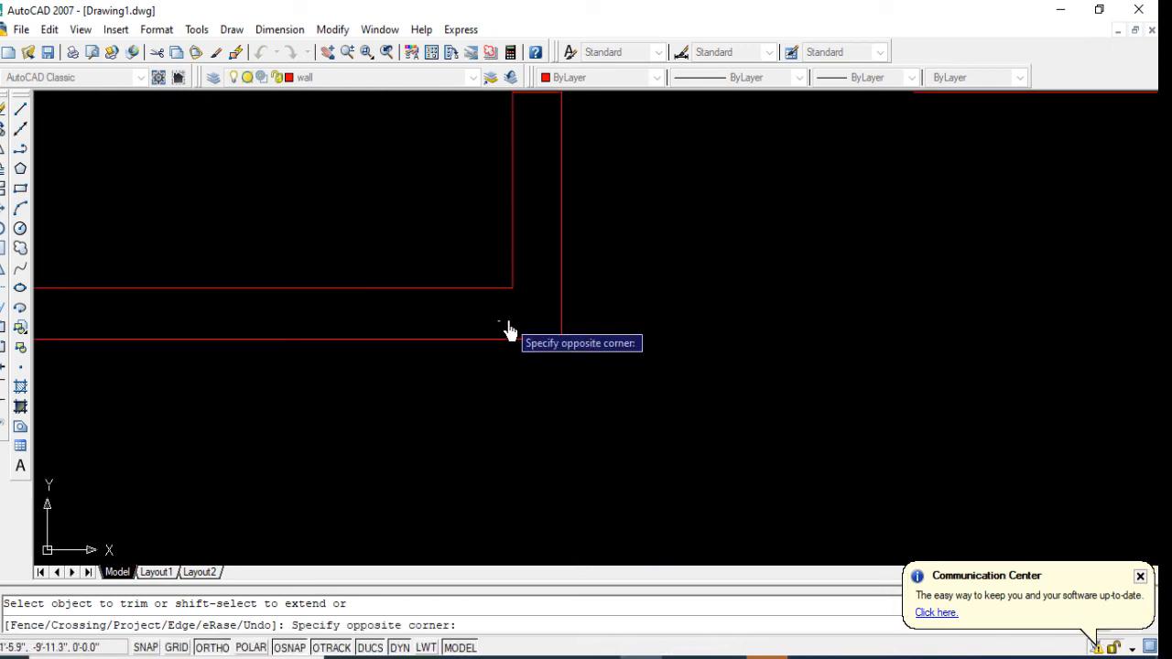
{"action": "left_click", "coordinate": [506, 341]}
{"action": "scroll", "coordinate": [524, 353], "scroll_direction": "down", "scroll_amount": 3}
{"action": "scroll", "coordinate": [535, 343], "scroll_direction": "down", "scroll_amount": 2}
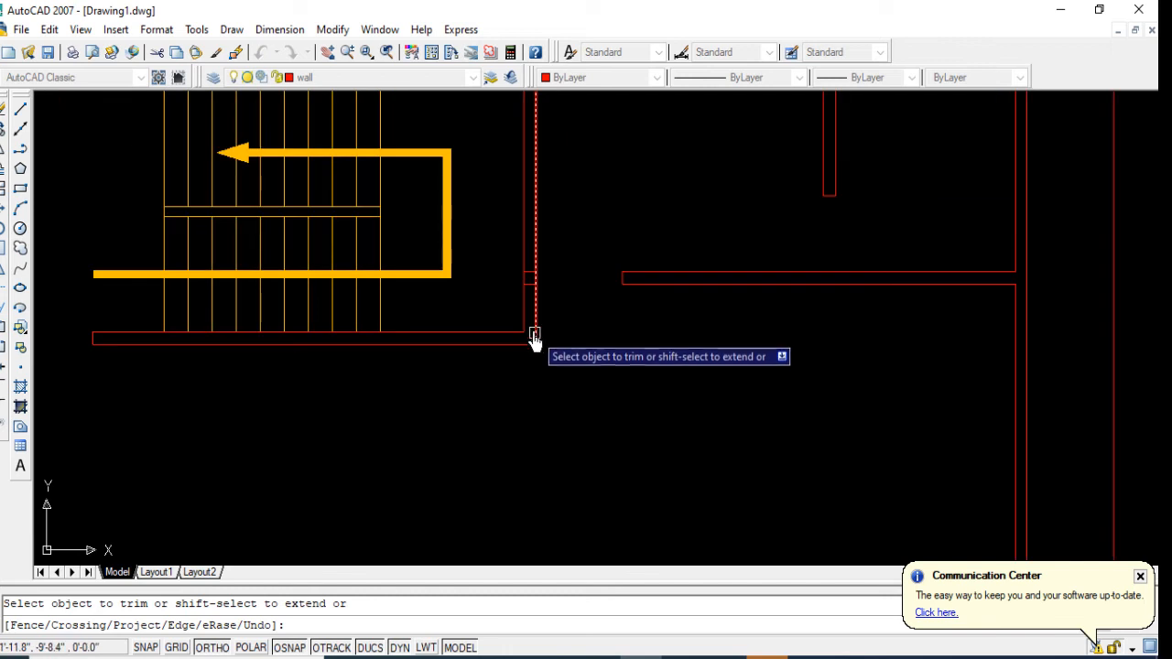
Step: Erase the two leftover short lines crossing the wall east of the staircase
{"action": "key", "text": "Return"}
{"action": "left_click", "coordinate": [502, 271]}
{"action": "left_click", "coordinate": [548, 302]}
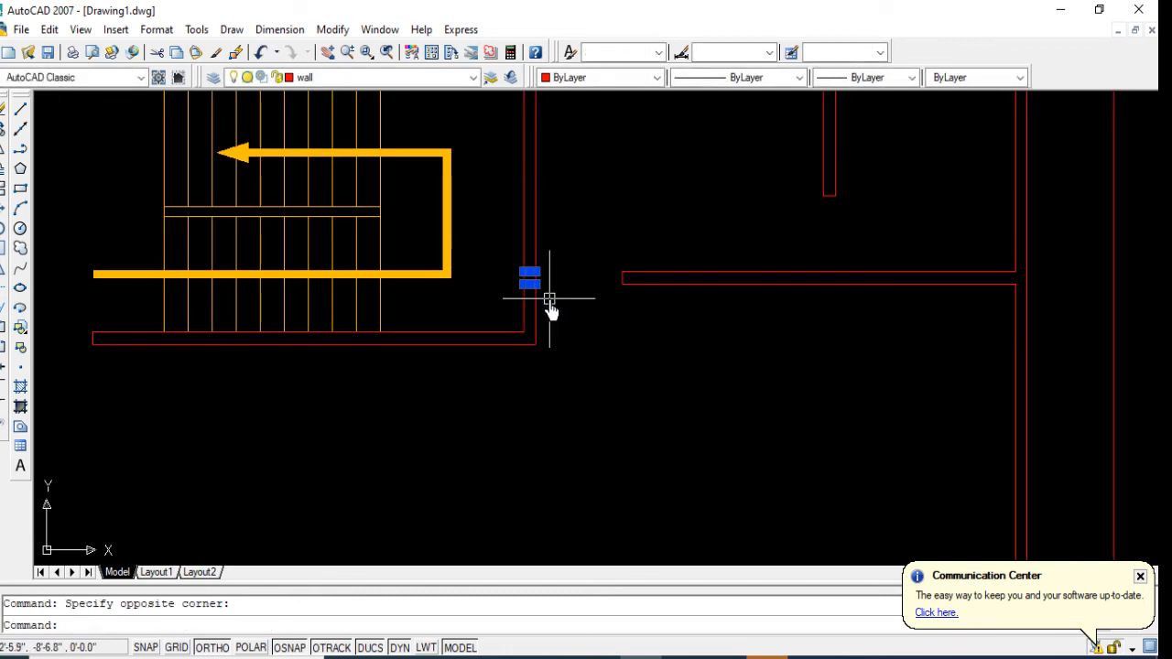
{"action": "key", "text": "Delete"}
{"action": "scroll", "coordinate": [596, 283], "scroll_direction": "down", "scroll_amount": 4}
Step: Erase the leftover short line near the lower end of the partition west of the staircase
{"action": "mouse_move", "coordinate": [589, 387]}
{"action": "middle_mouse_down"}
{"action": "mouse_move", "coordinate": [631, 369]}
{"action": "mouse_move", "coordinate": [630, 346]}
{"action": "middle_mouse_up"}
{"action": "scroll", "coordinate": [377, 297], "scroll_direction": "up", "scroll_amount": 5}
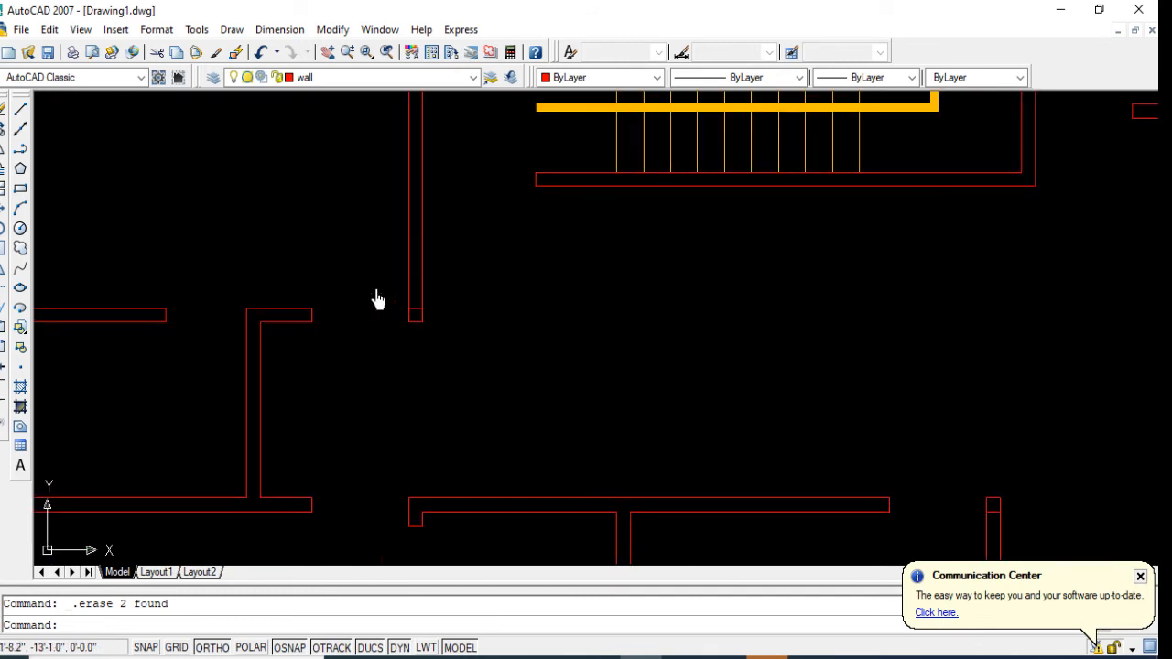
{"action": "left_click", "coordinate": [374, 296]}
{"action": "left_click", "coordinate": [452, 314]}
{"action": "key", "text": "Delete"}
{"action": "scroll", "coordinate": [449, 312], "scroll_direction": "down", "scroll_amount": 2}
{"action": "middle_click_drag", "start_coordinate": [449, 311], "coordinate": [395, 292]}
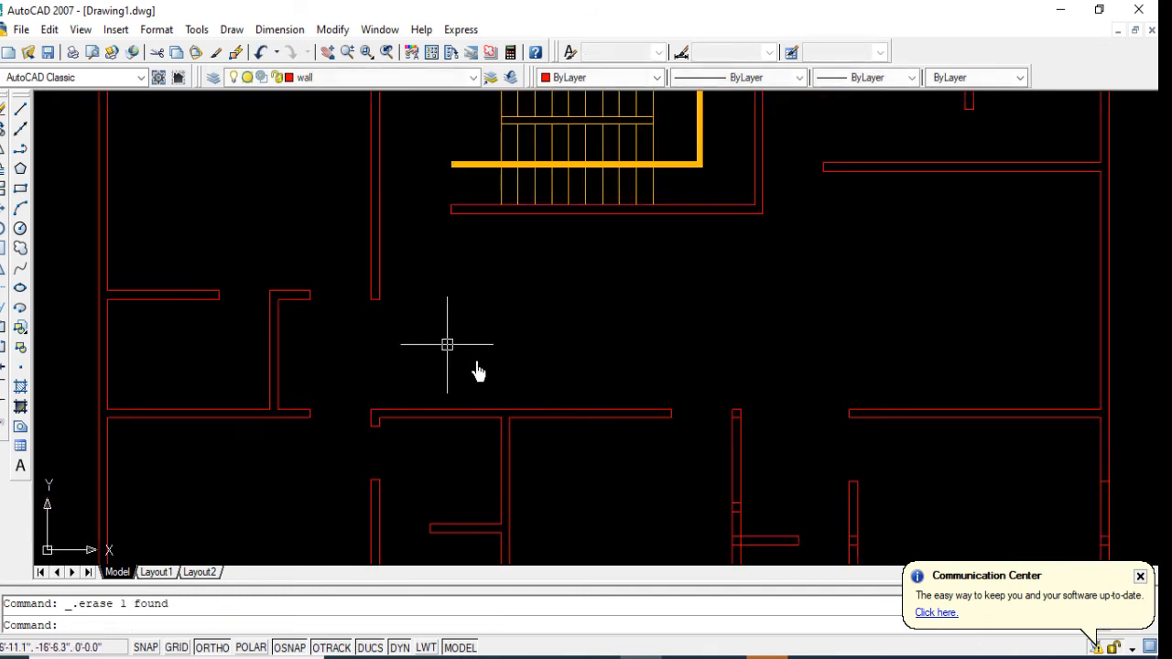
Step: Erase the two leftover short lines crossing the third southern partition from the west, just above its stub wall
{"action": "scroll", "coordinate": [723, 442], "scroll_direction": "up", "scroll_amount": 3}
{"action": "middle_click_drag", "start_coordinate": [733, 456], "coordinate": [541, 298]}
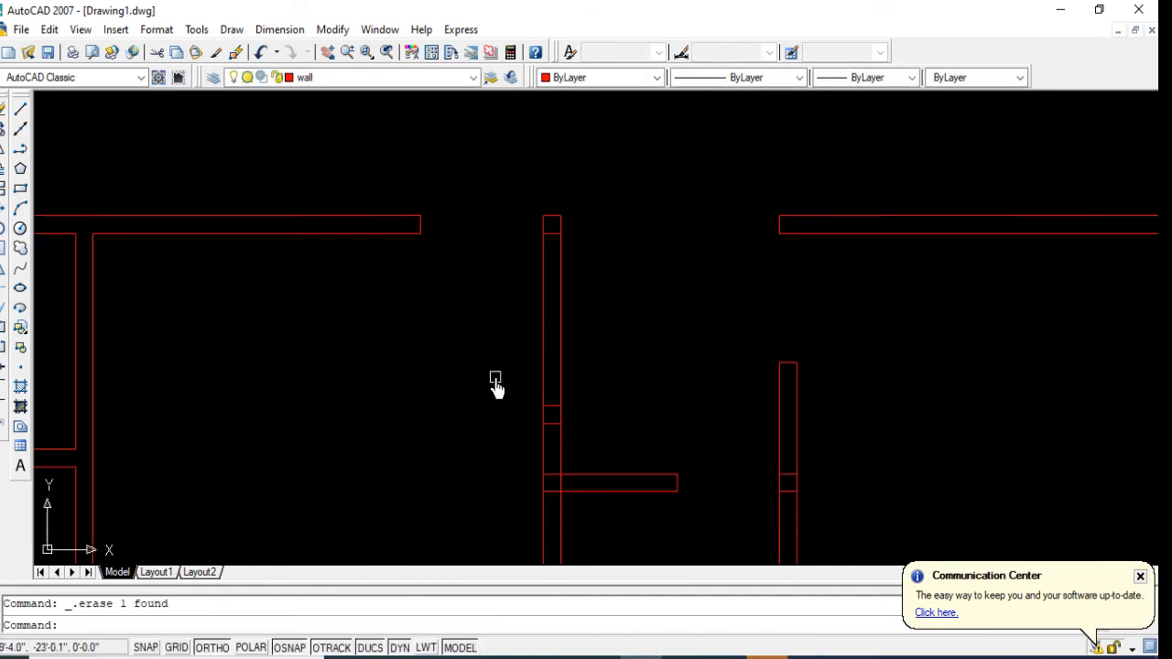
{"action": "left_click", "coordinate": [626, 455]}
{"action": "key", "text": "Delete"}
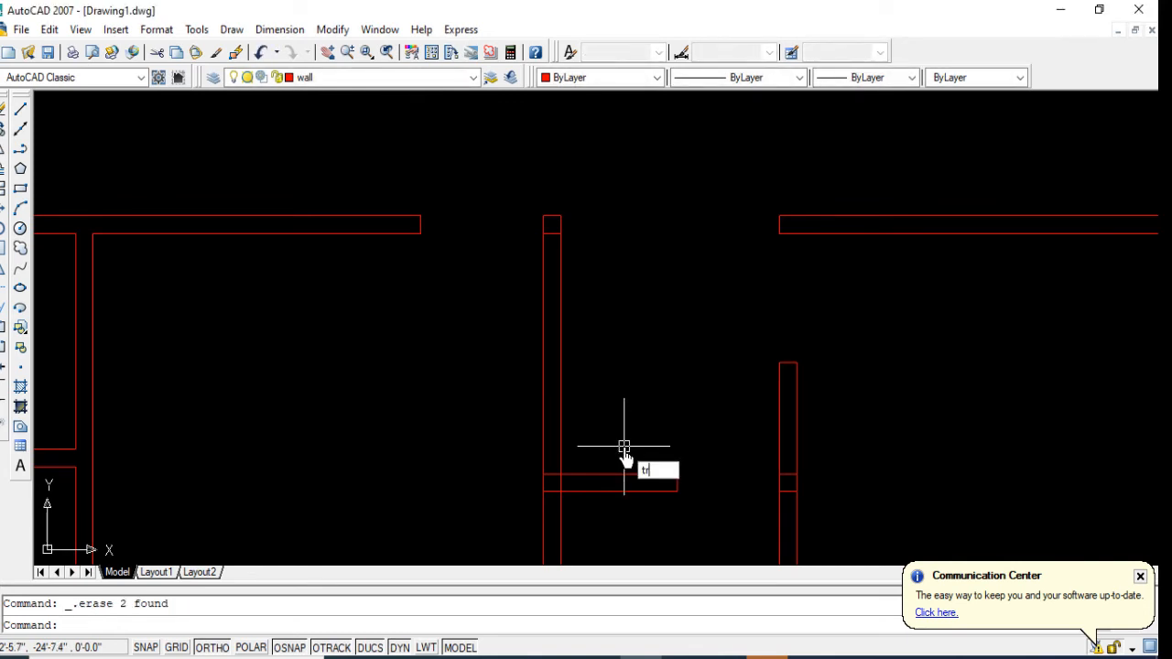
{"action": "type", "text": "tr"}
{"action": "key", "text": "Return"}
{"action": "scroll", "coordinate": [543, 491], "scroll_direction": "up", "scroll_amount": 5}
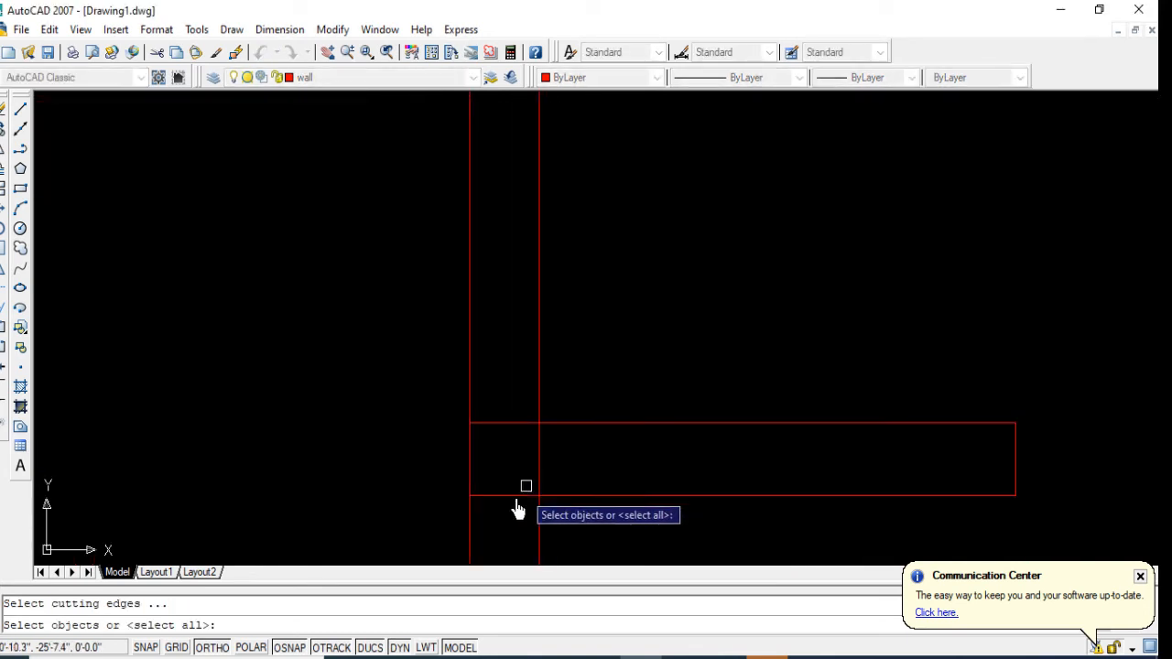
{"action": "left_click", "coordinate": [515, 495]}
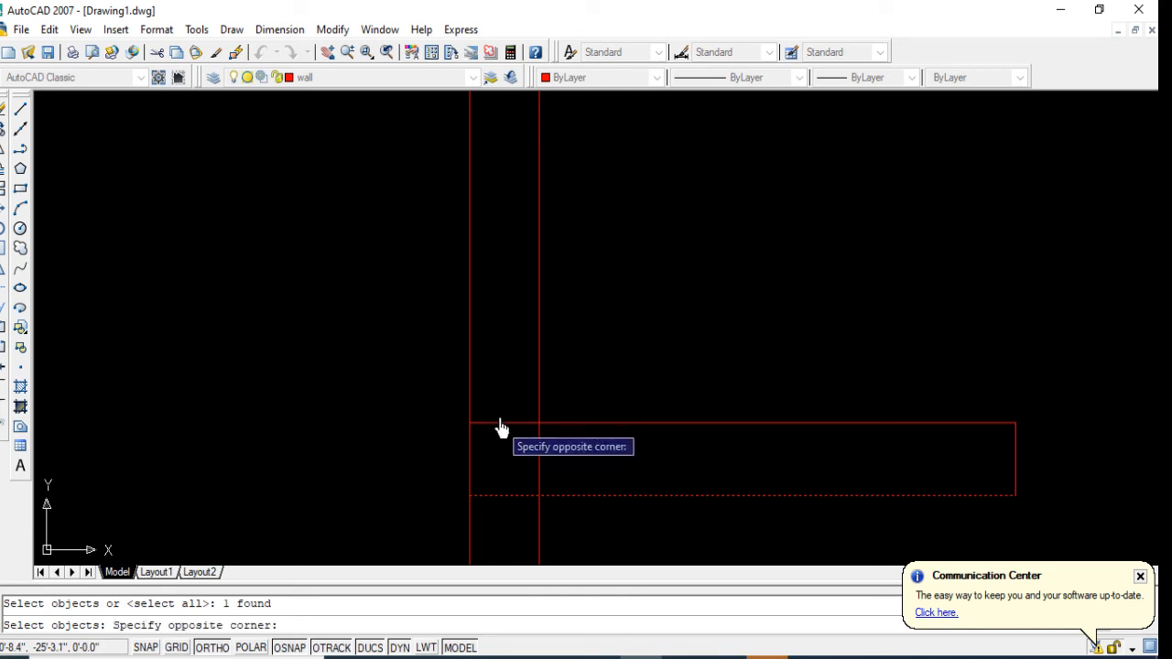
{"action": "key", "text": "Escape"}
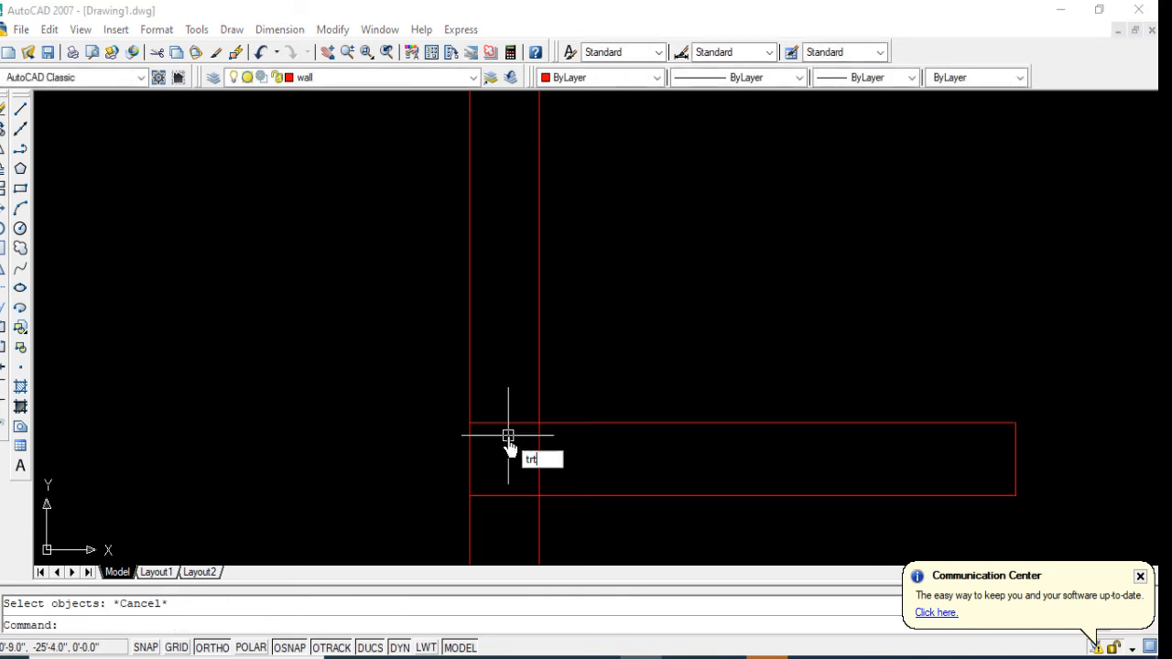
{"action": "key", "text": "Return"}
{"action": "left_click", "coordinate": [513, 424]}
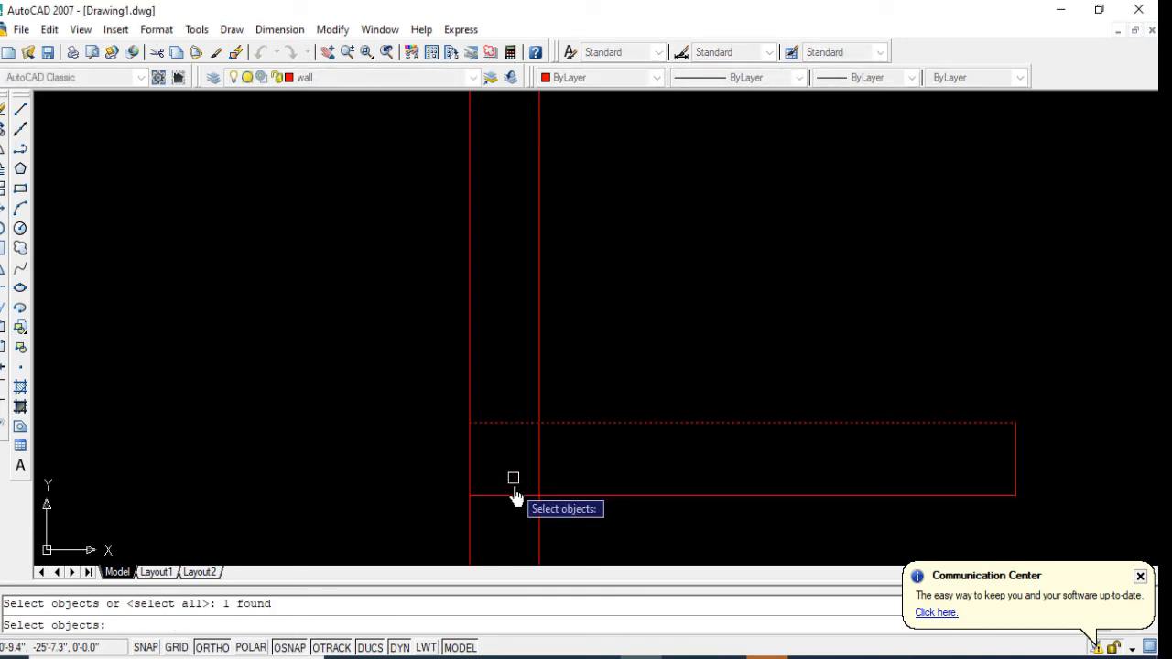
{"action": "key", "text": "Escape"}
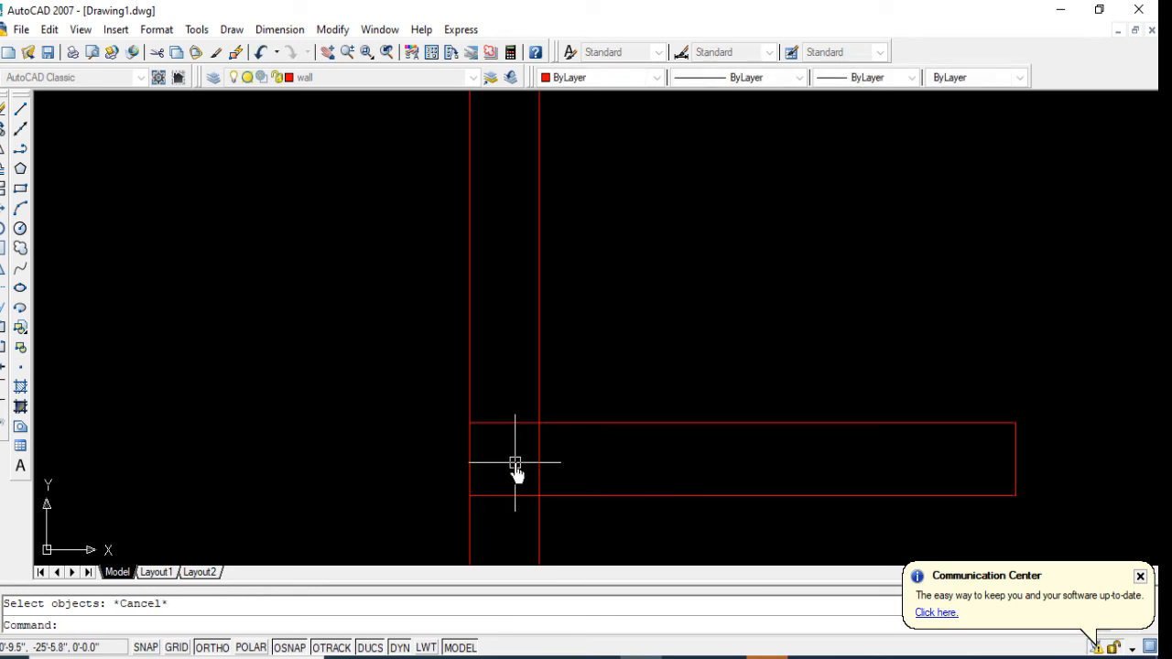
Step: Trim the overlapping lines where the stub wall joins the third southern partition from the west
{"action": "key", "text": "Return"}
{"action": "key", "text": "Return"}
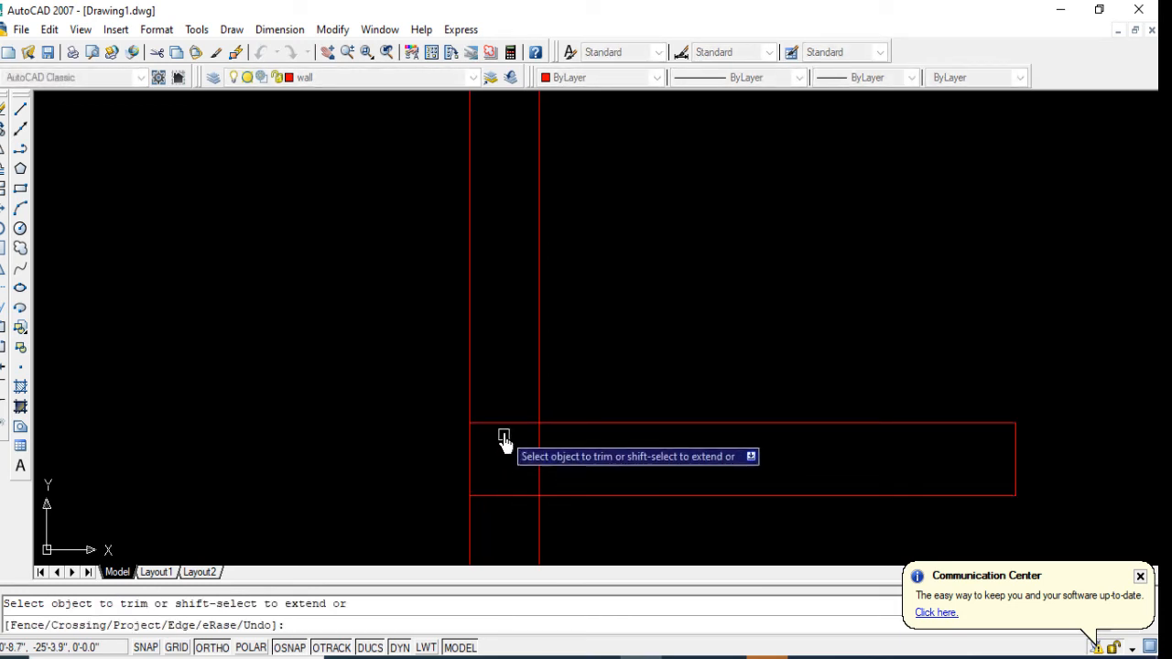
{"action": "left_click", "coordinate": [504, 424]}
{"action": "left_click", "coordinate": [499, 495]}
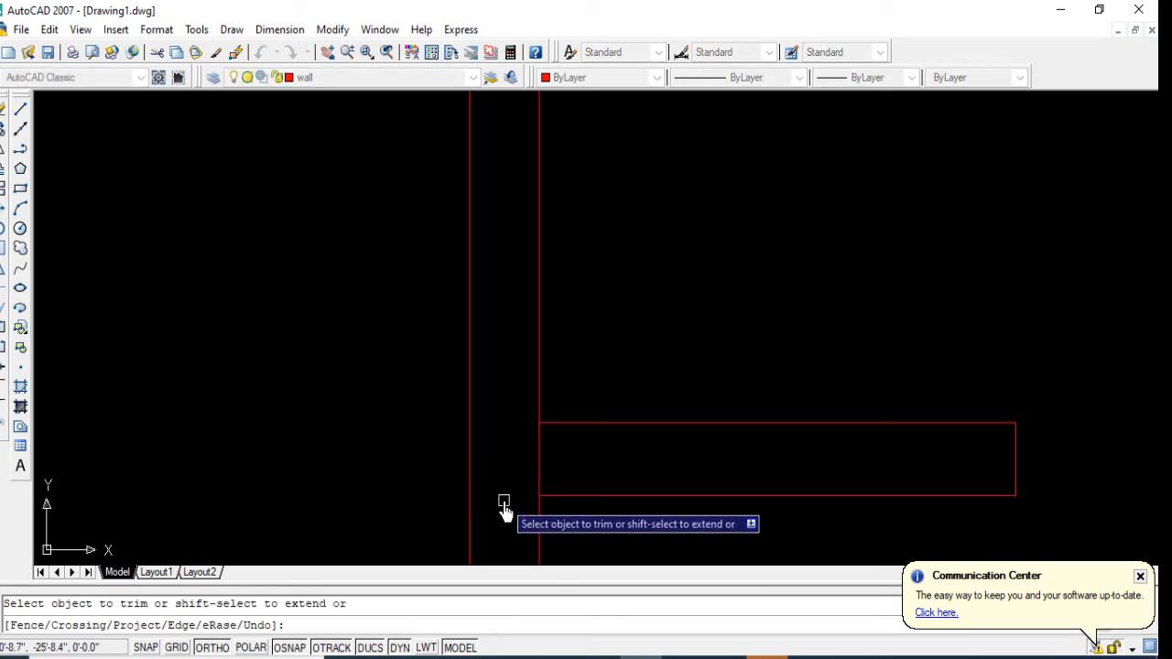
{"action": "left_click", "coordinate": [539, 462]}
{"action": "scroll", "coordinate": [497, 474], "scroll_direction": "down", "scroll_amount": 5}
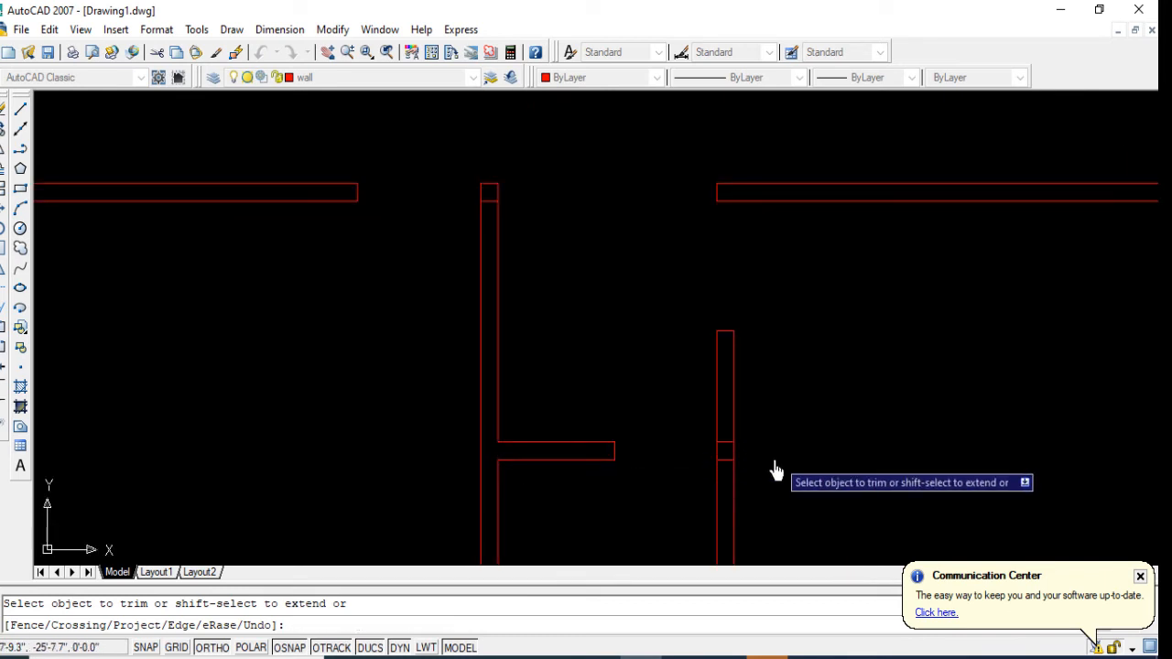
{"action": "scroll", "coordinate": [632, 468], "scroll_direction": "down", "scroll_amount": 4}
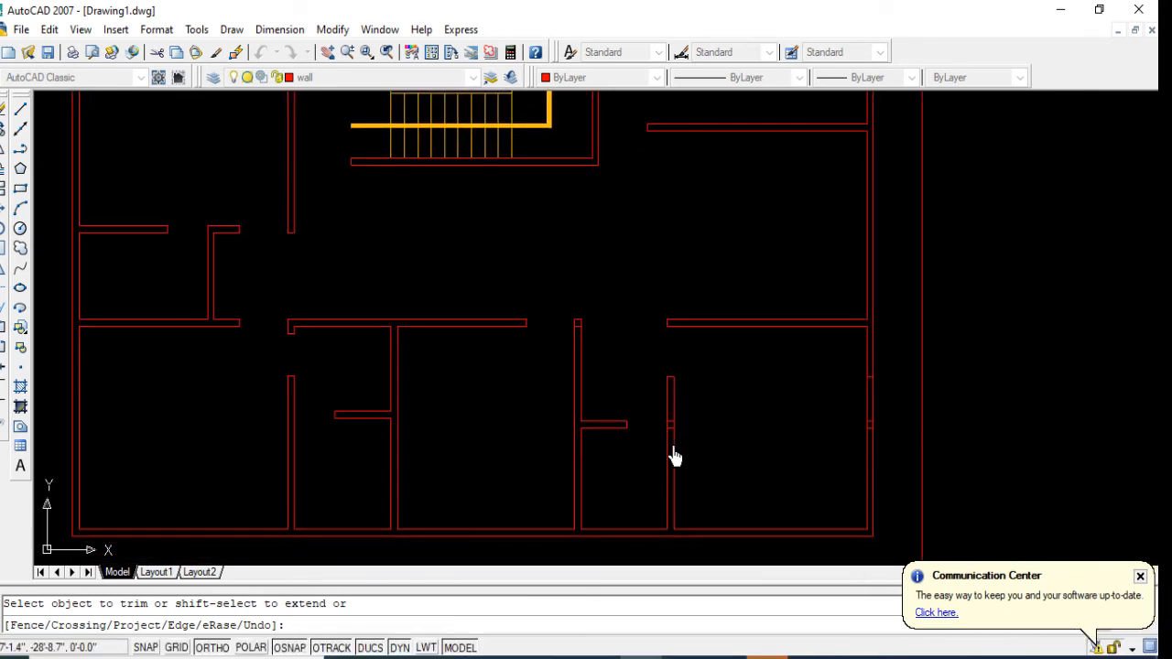
Step: Erase the two leftover short lines crossing the southeast room's west partition
{"action": "key", "text": "Return"}
{"action": "scroll", "coordinate": [662, 420], "scroll_direction": "up", "scroll_amount": 3}
{"action": "left_click", "coordinate": [662, 420]}
{"action": "left_click", "coordinate": [682, 440]}
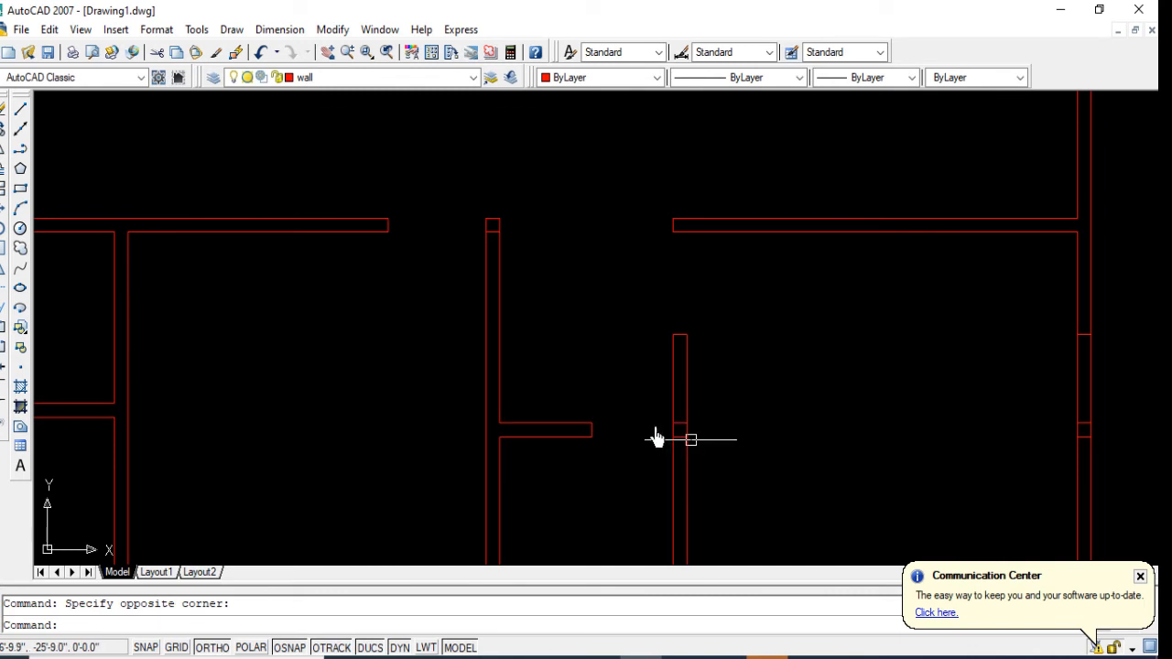
{"action": "left_click", "coordinate": [714, 449]}
{"action": "key", "text": "Delete"}
Step: Erase the three leftover short lines crossing the east exterior wall beside the southeast room
{"action": "scroll", "coordinate": [682, 455], "scroll_direction": "down", "scroll_amount": 2}
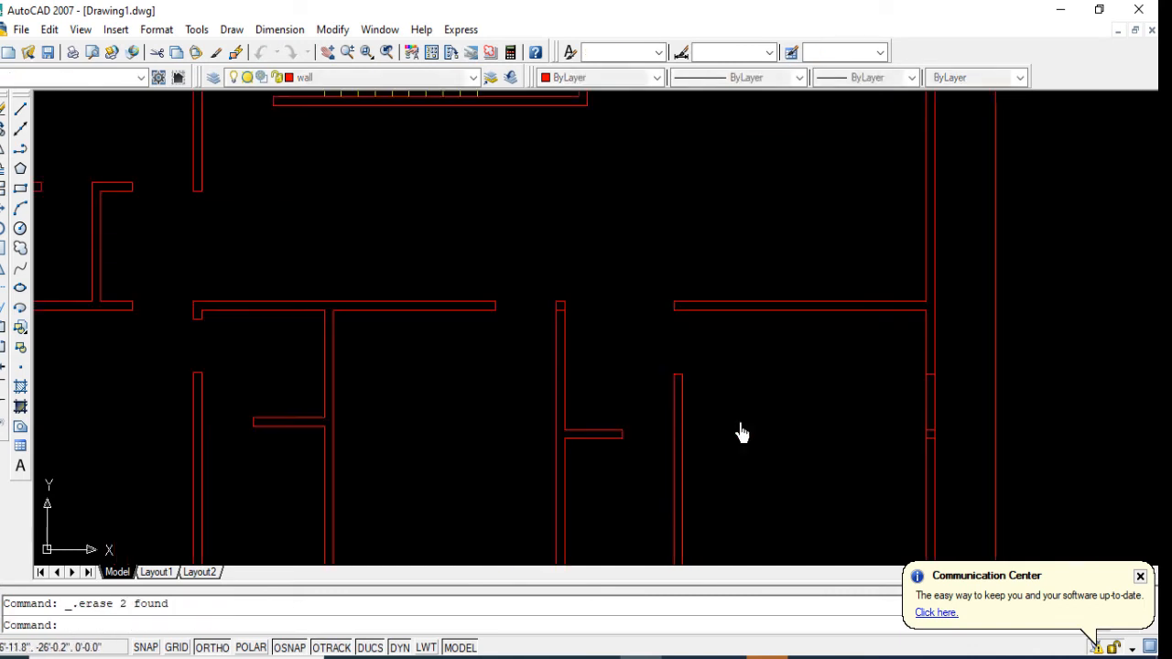
{"action": "left_click", "coordinate": [955, 483]}
{"action": "key", "text": "Delete"}
{"action": "scroll", "coordinate": [549, 324], "scroll_direction": "up", "scroll_amount": 2}
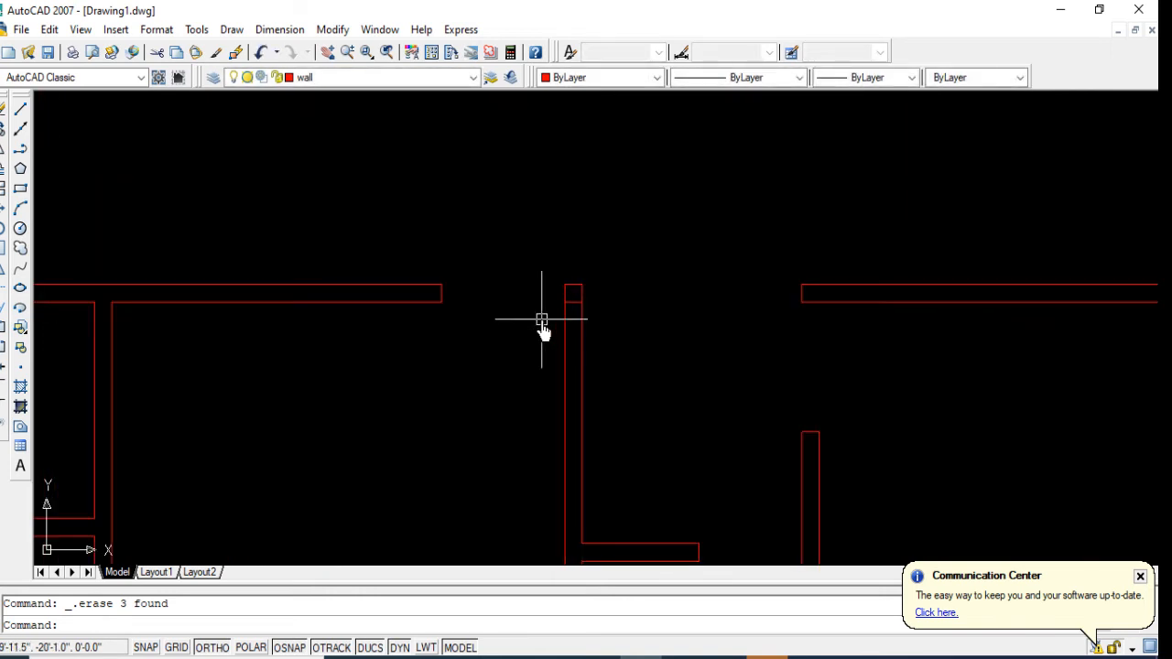
Step: Erase the leftover short line crossing the north end of the third southern partition from the west
{"action": "left_click", "coordinate": [634, 330]}
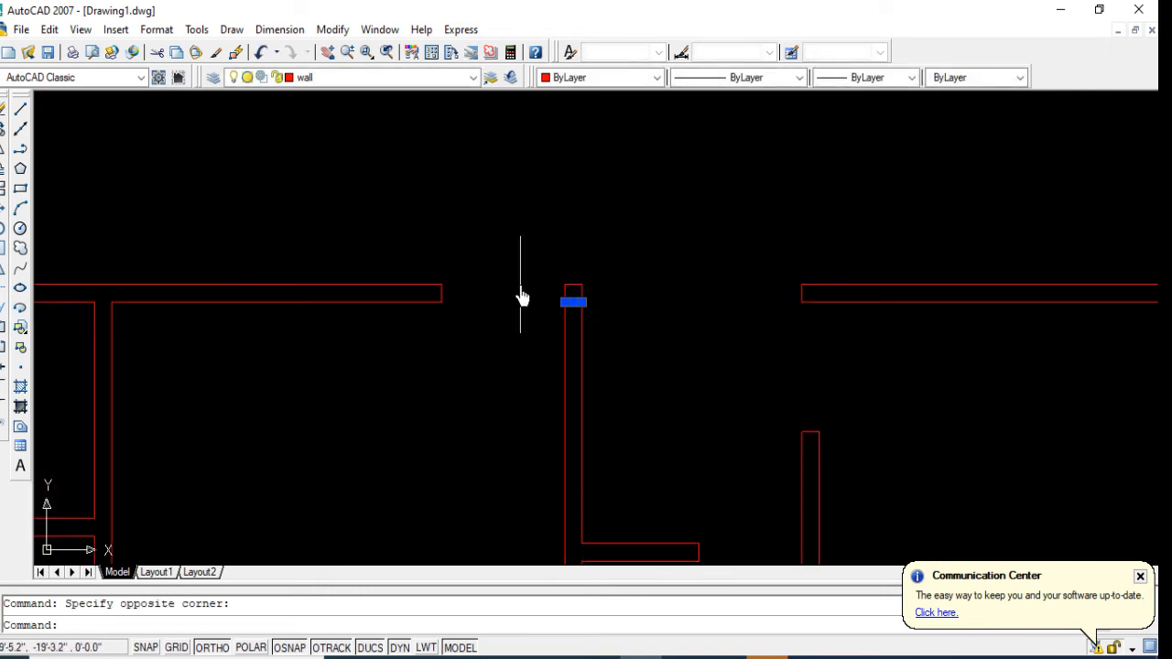
{"action": "scroll", "coordinate": [550, 339], "scroll_direction": "down", "scroll_amount": 5}
{"action": "key", "text": "Delete"}
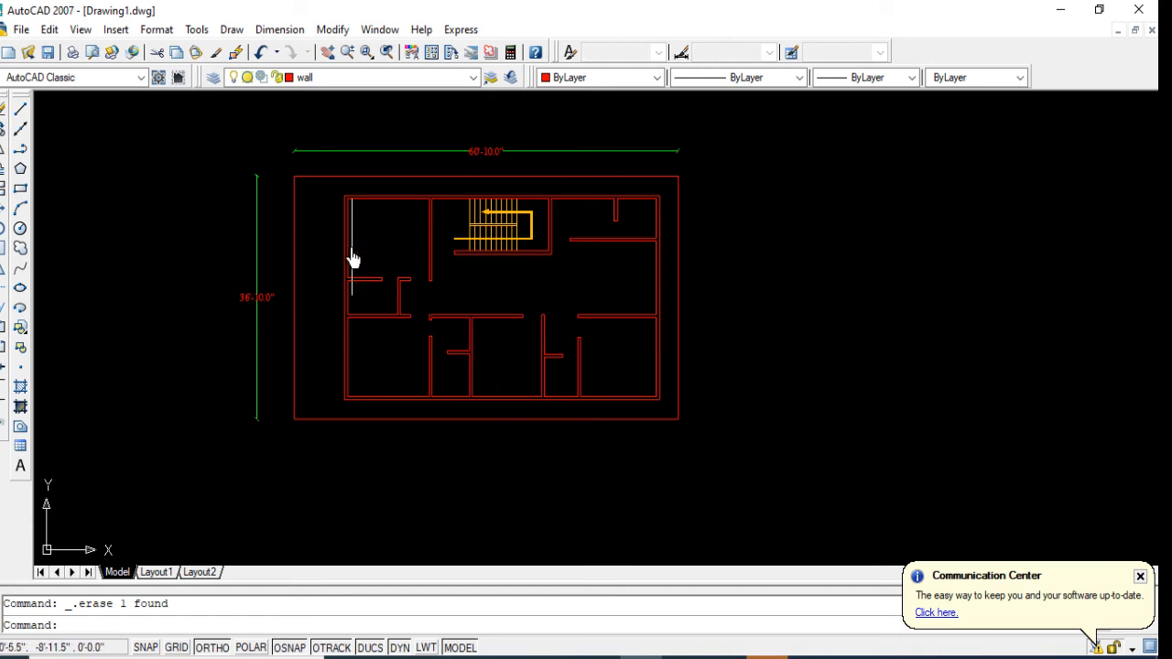
{"action": "scroll", "coordinate": [352, 254], "scroll_direction": "up", "scroll_amount": 2}
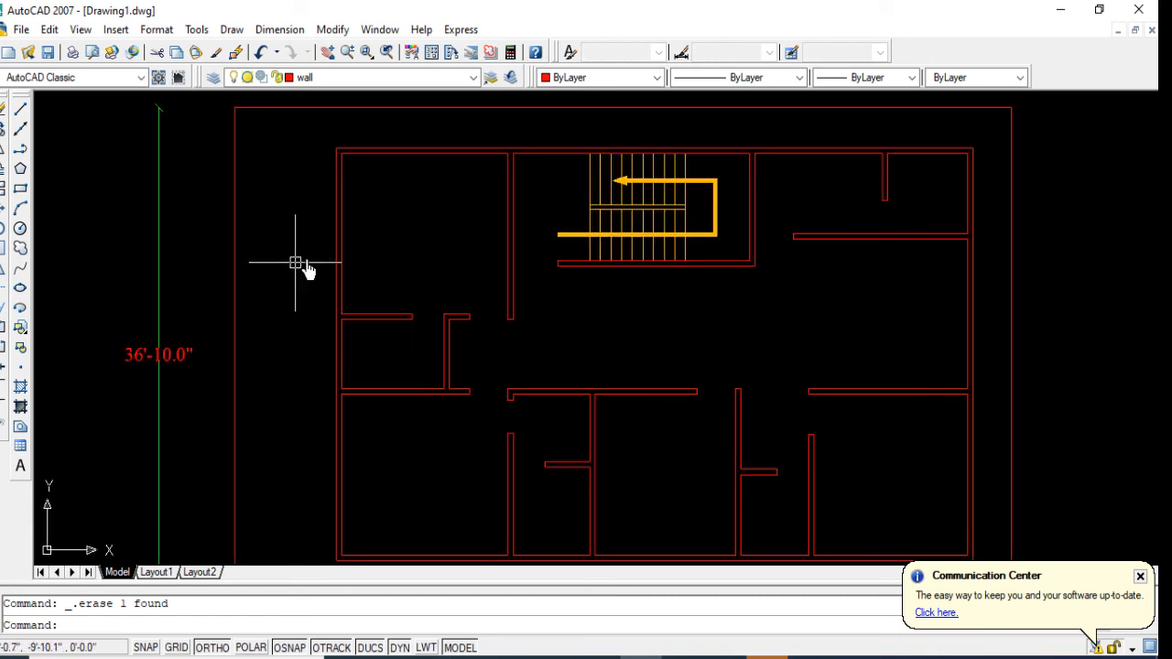
{"action": "scroll", "coordinate": [307, 270], "scroll_direction": "down", "scroll_amount": 2}
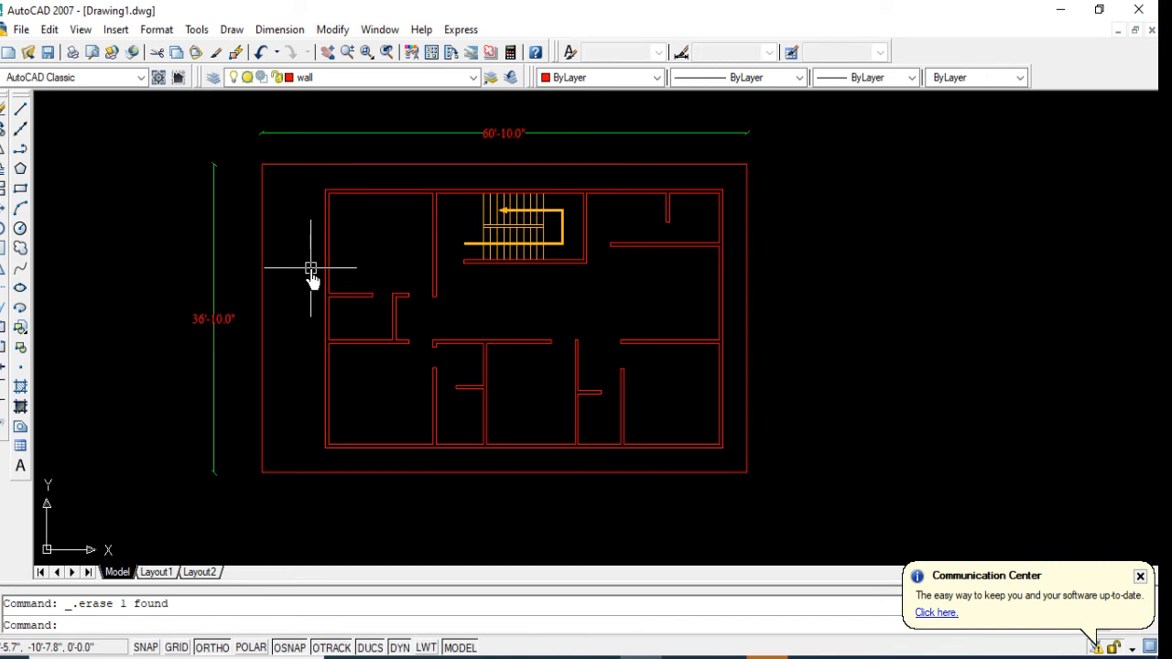
Step: Rename Layer7 as varanda and make it the current layer
{"action": "left_click", "coordinate": [216, 81]}
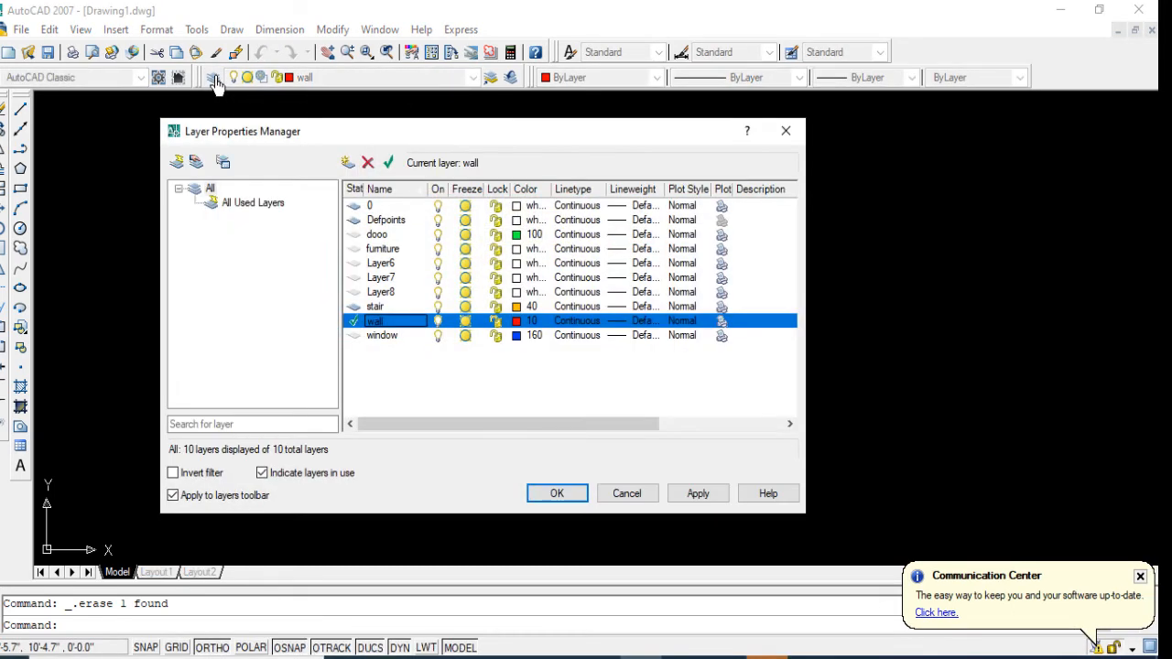
{"action": "left_click", "coordinate": [385, 278]}
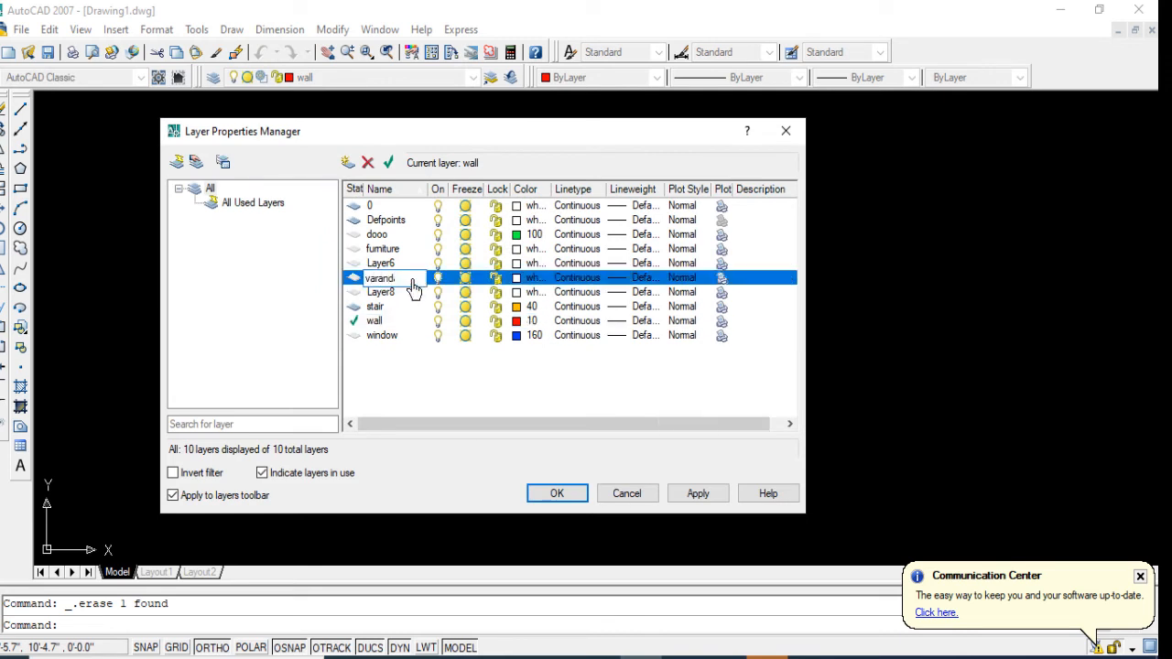
{"action": "left_click", "coordinate": [579, 499]}
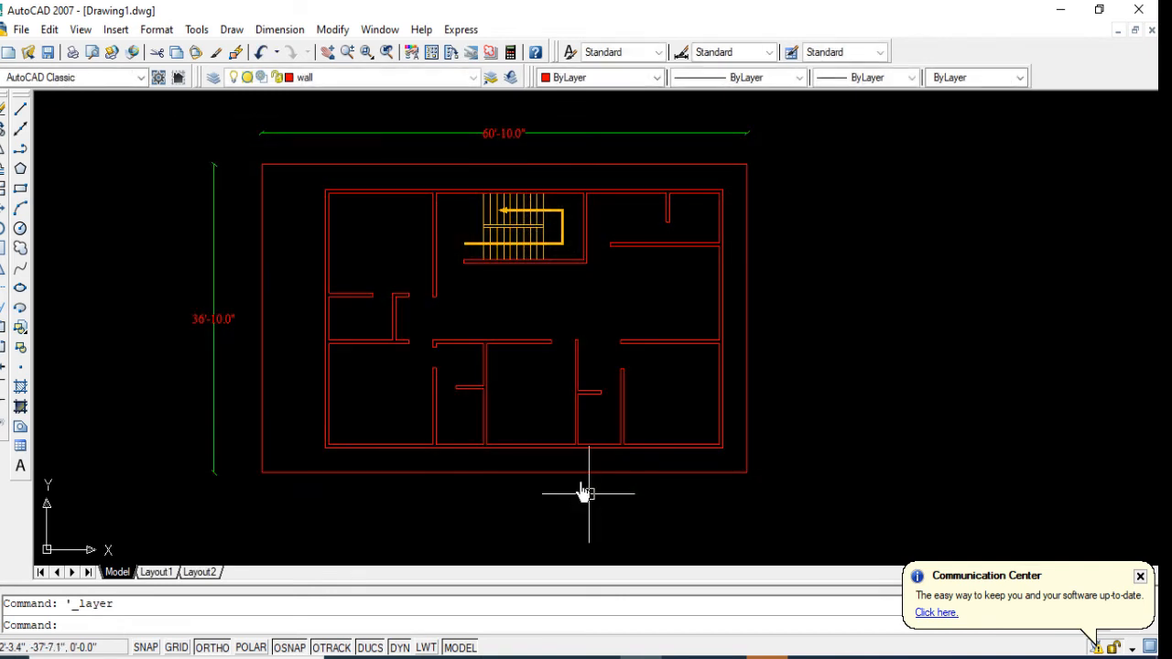
{"action": "left_click", "coordinate": [343, 88]}
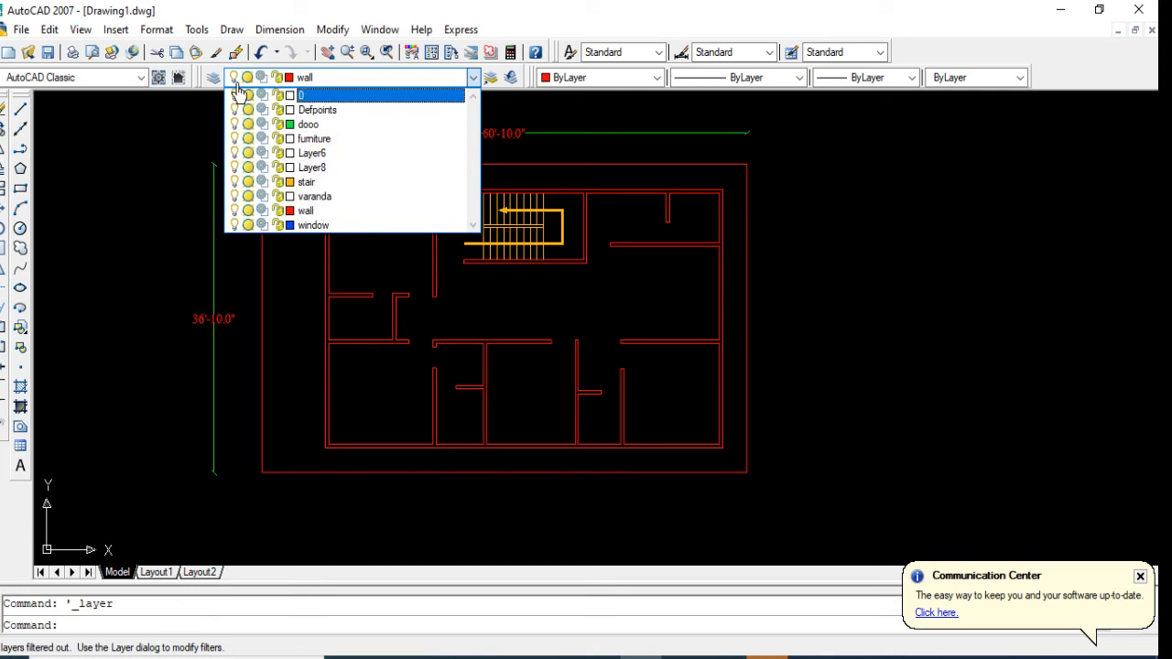
{"action": "left_click", "coordinate": [357, 196]}
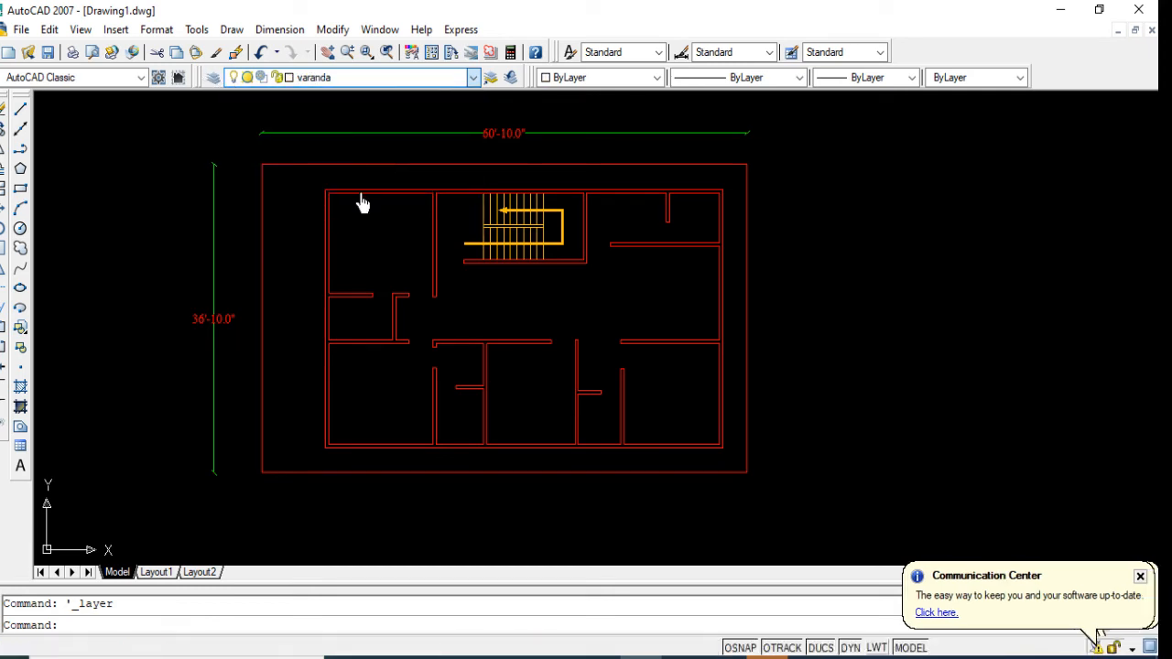
Step: Offset the outer line of the west exterior wall 4' outward to the west for the veranda edge
{"action": "scroll", "coordinate": [285, 236], "scroll_direction": "up", "scroll_amount": 2}
{"action": "middle_click_drag", "start_coordinate": [308, 279], "coordinate": [339, 286]}
{"action": "key", "text": "Return"}
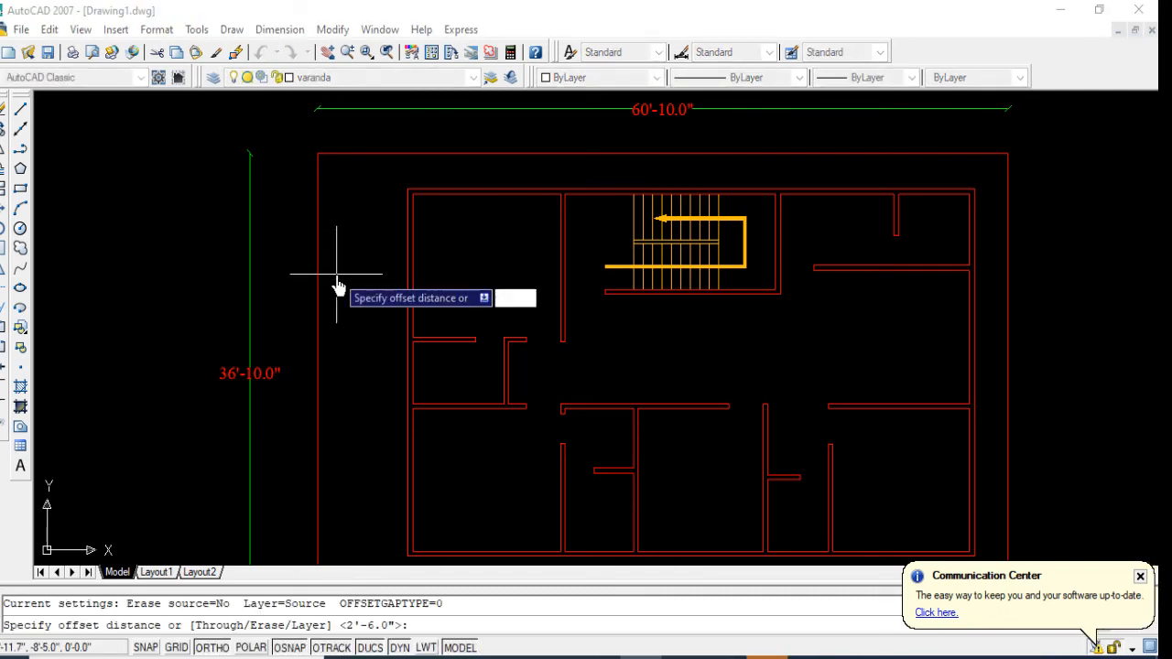
{"action": "type", "text": "4'"}
{"action": "key", "text": "Return"}
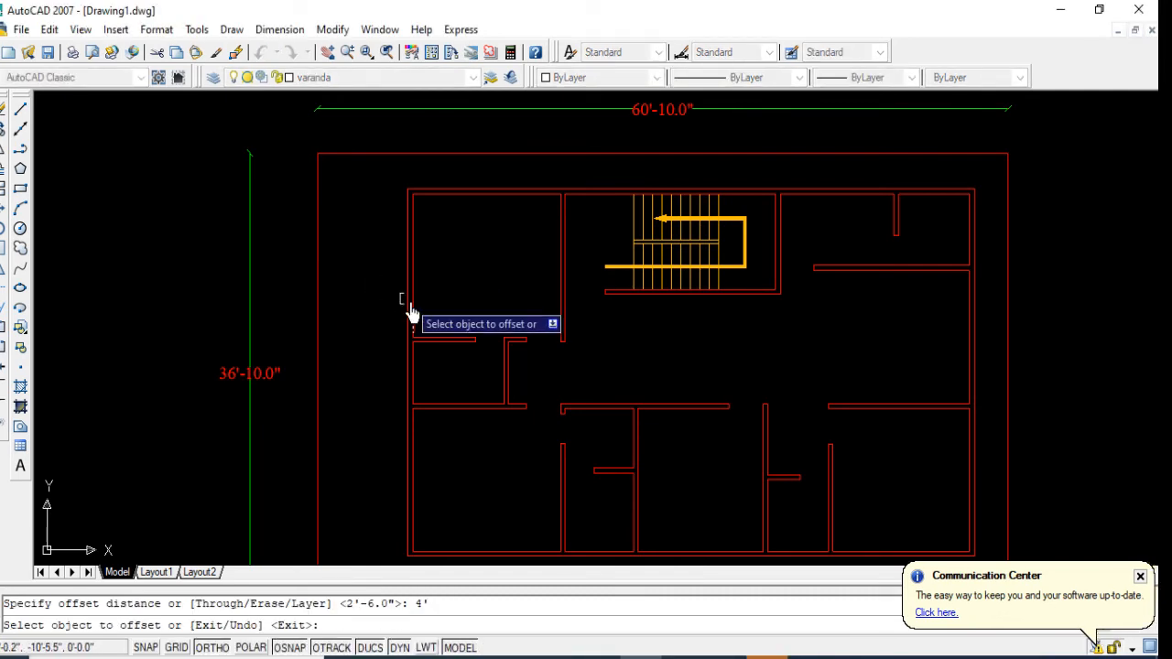
{"action": "left_click", "coordinate": [403, 307]}
{"action": "left_click", "coordinate": [358, 305]}
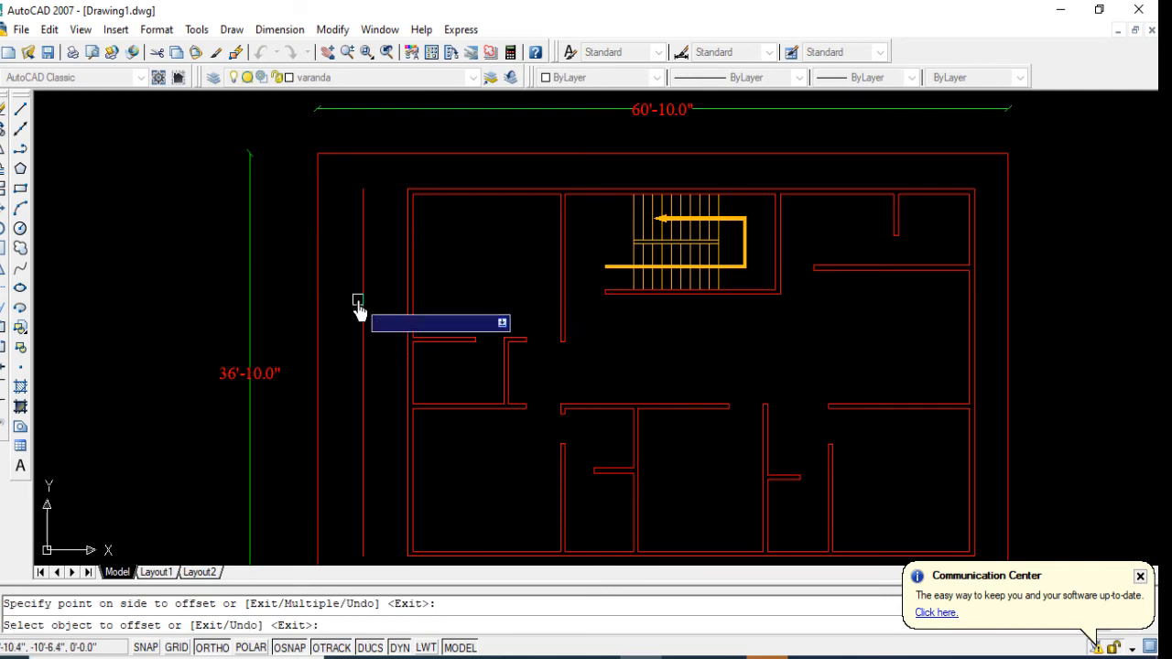
{"action": "key", "text": "Return"}
{"action": "key", "text": "Return"}
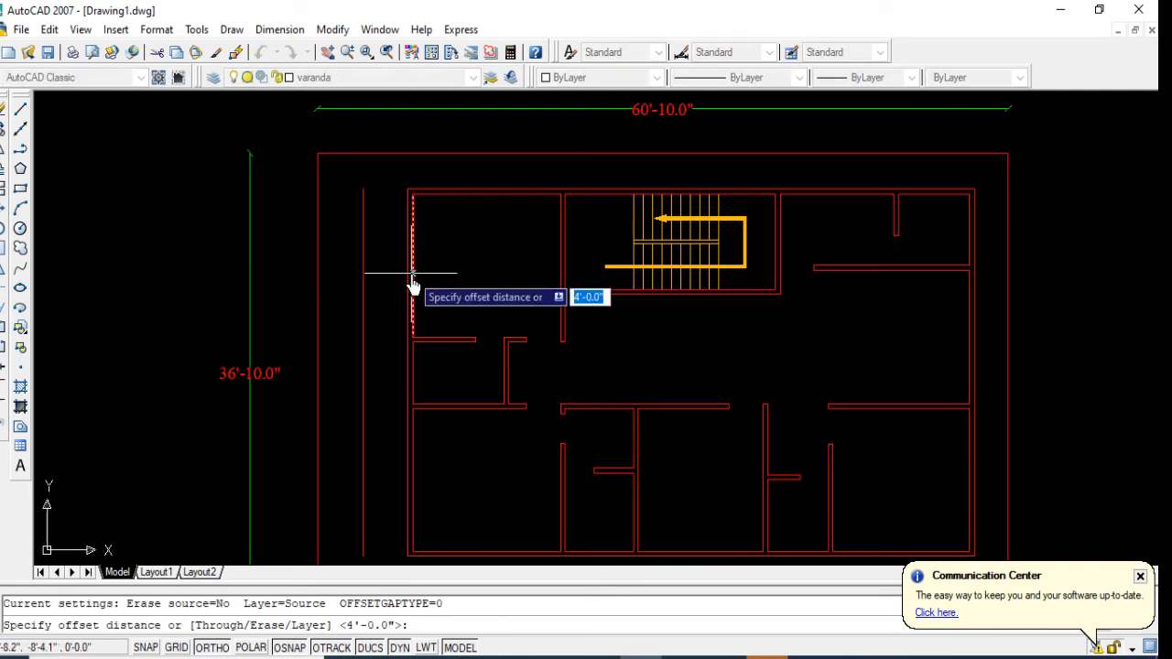
Step: Offset the veranda's west edge line 3" outward to the west
{"action": "key", "text": "Return"}
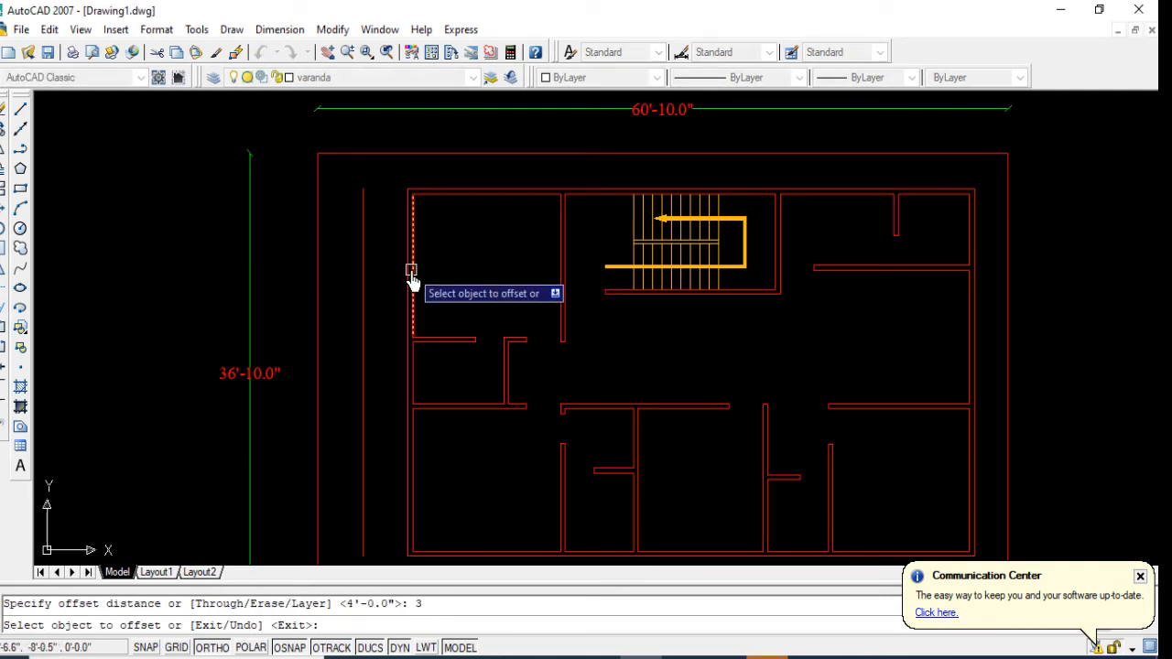
{"action": "left_click", "coordinate": [361, 249]}
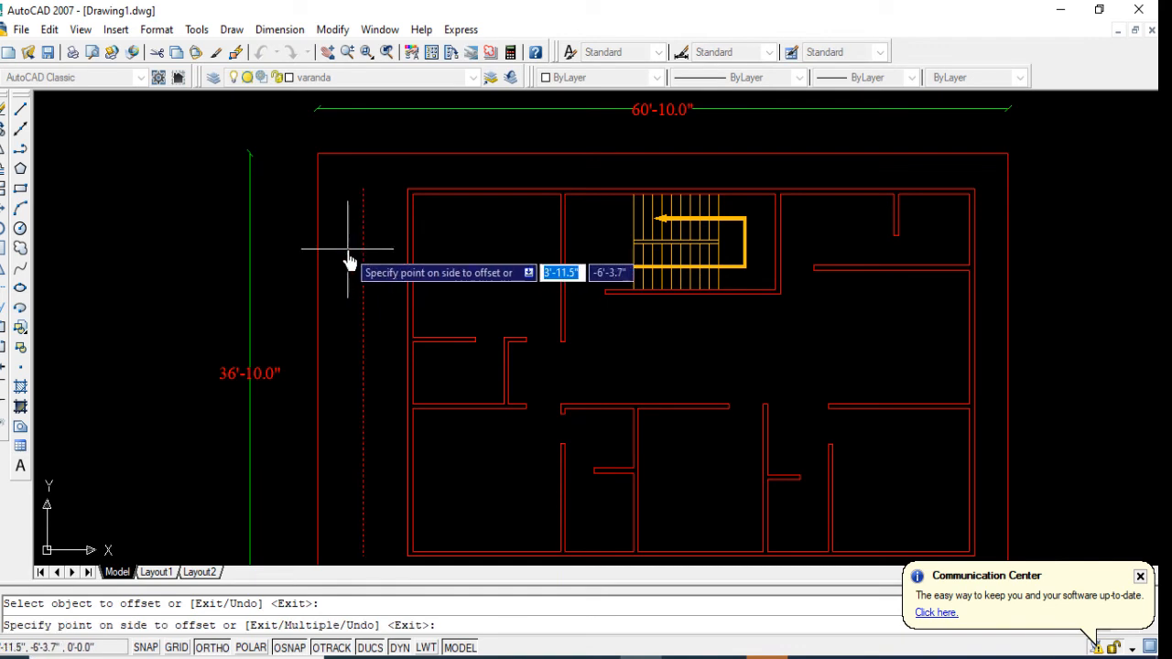
{"action": "left_click", "coordinate": [348, 255]}
{"action": "scroll", "coordinate": [366, 188], "scroll_direction": "up", "scroll_amount": 2}
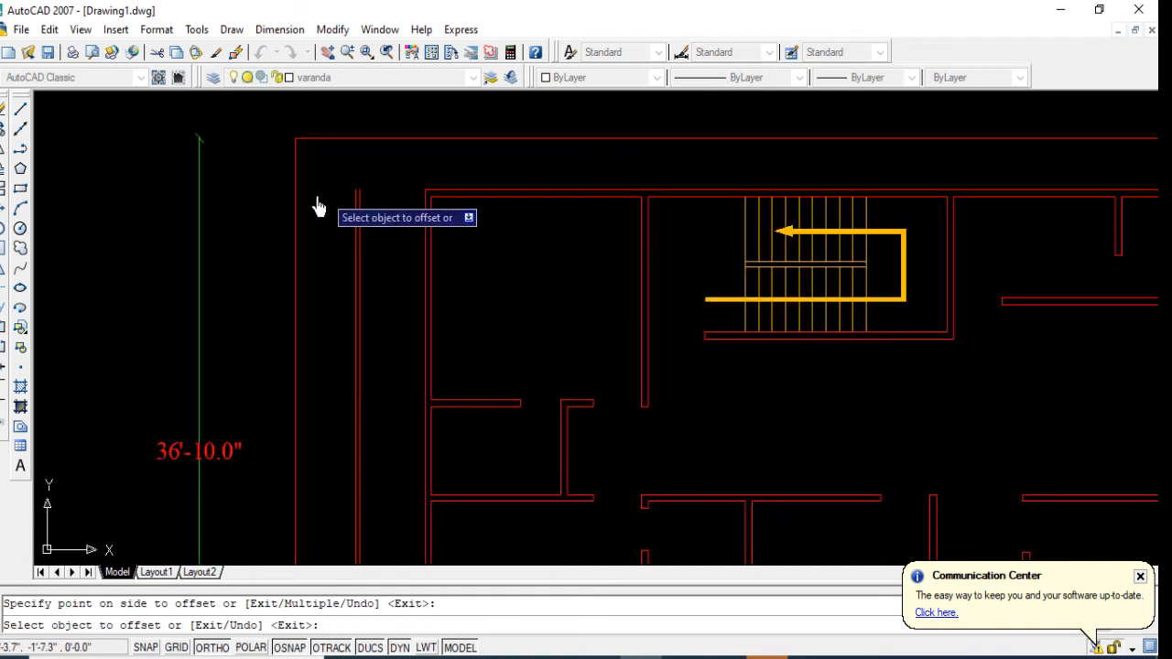
Step: Draw a line closing the veranda's north end, from its outer edge to the building's northwest corner
{"action": "left_click", "coordinate": [20, 110]}
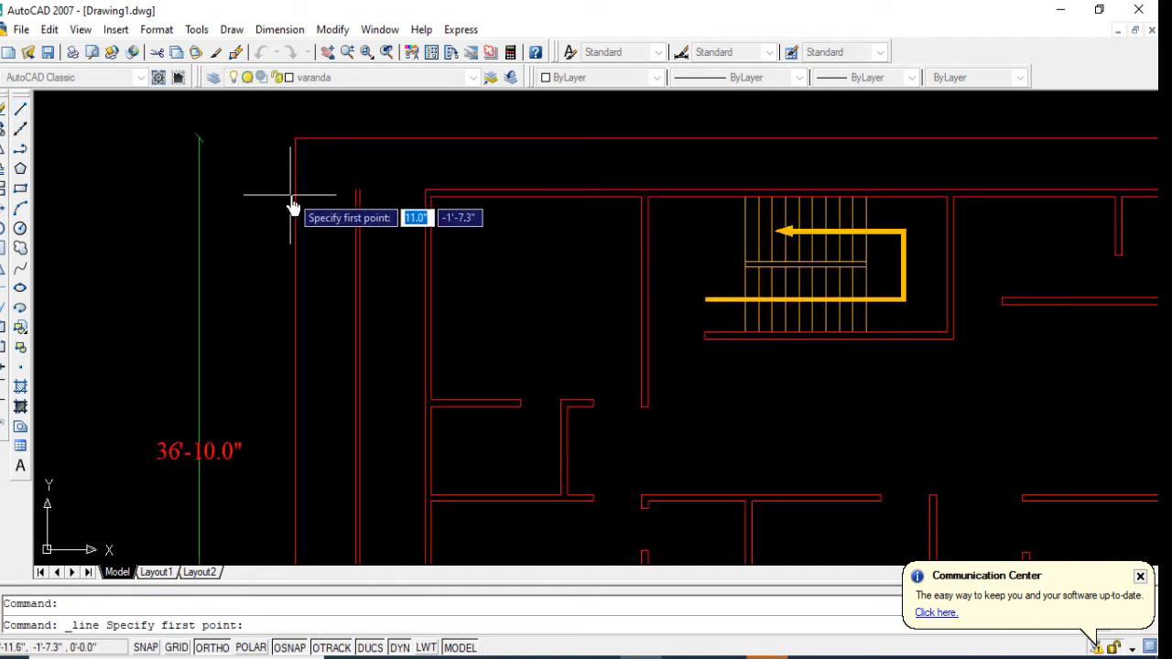
{"action": "left_click", "coordinate": [353, 188]}
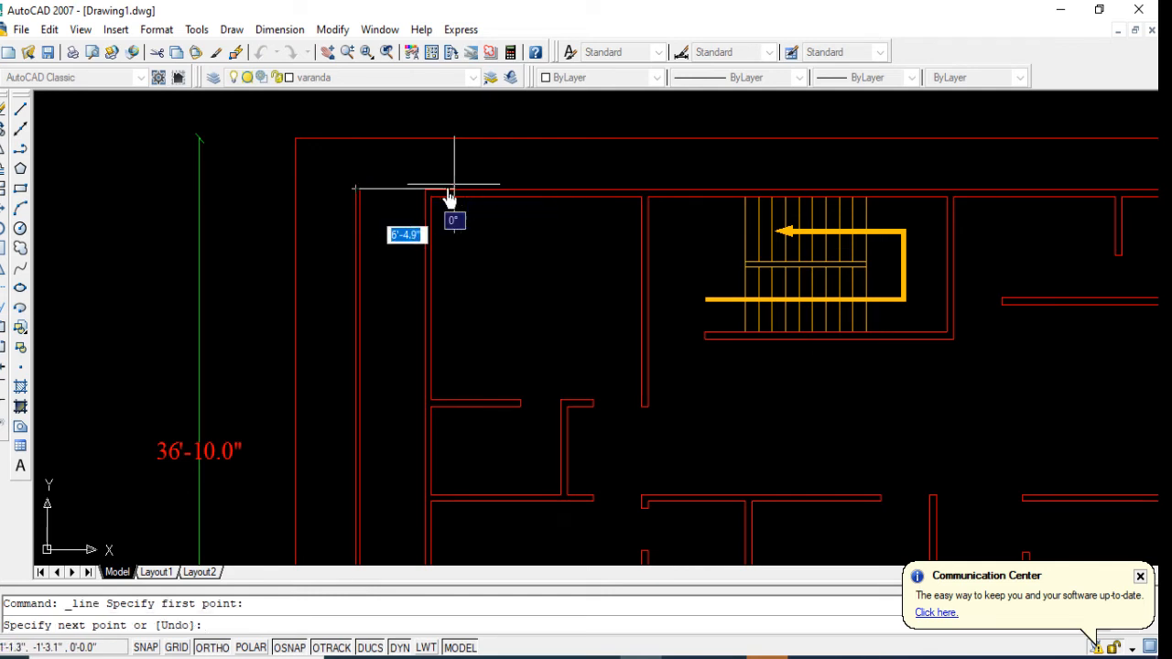
{"action": "left_click", "coordinate": [426, 196]}
{"action": "scroll", "coordinate": [424, 188], "scroll_direction": "down", "scroll_amount": 2}
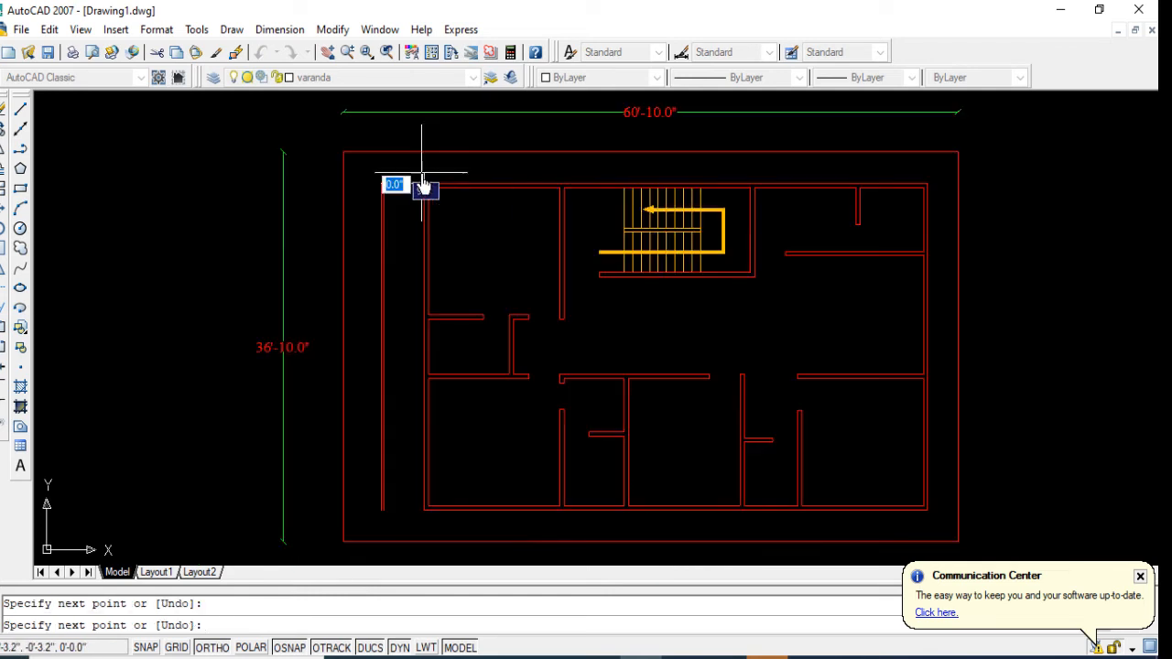
{"action": "key", "text": "Return"}
Step: Draw a line closing the veranda's south end, from its outer edge to the building's southwest corner
{"action": "scroll", "coordinate": [403, 469], "scroll_direction": "up", "scroll_amount": 1}
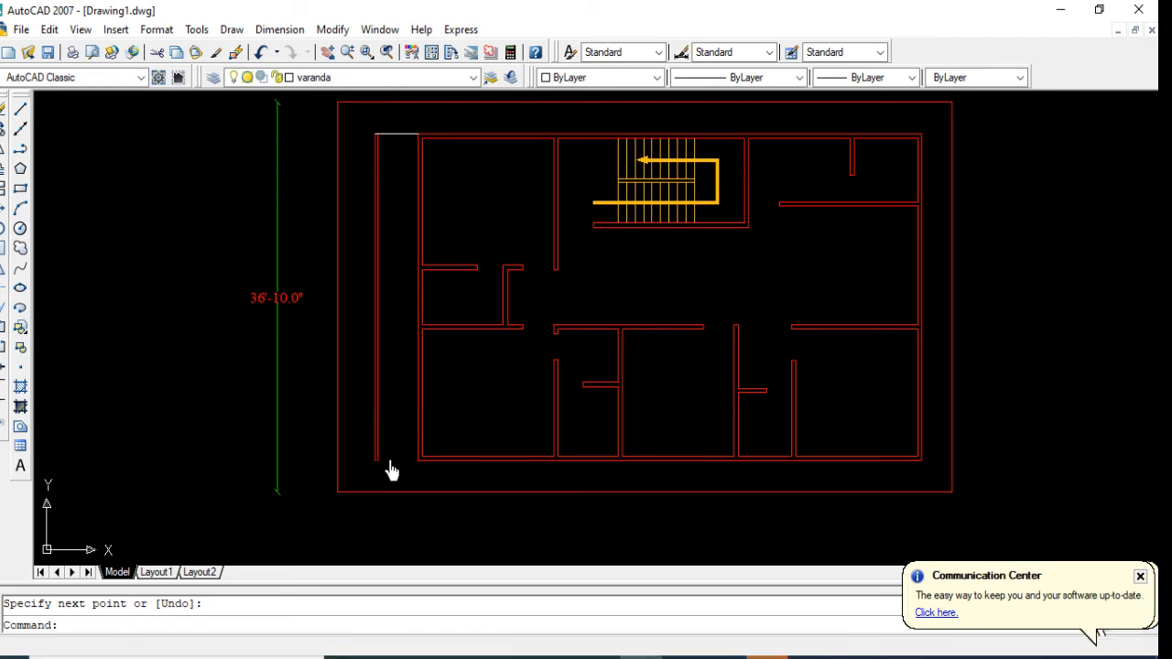
{"action": "scroll", "coordinate": [388, 467], "scroll_direction": "up", "scroll_amount": 2}
{"action": "scroll", "coordinate": [384, 462], "scroll_direction": "up", "scroll_amount": 2}
{"action": "key", "text": "Return"}
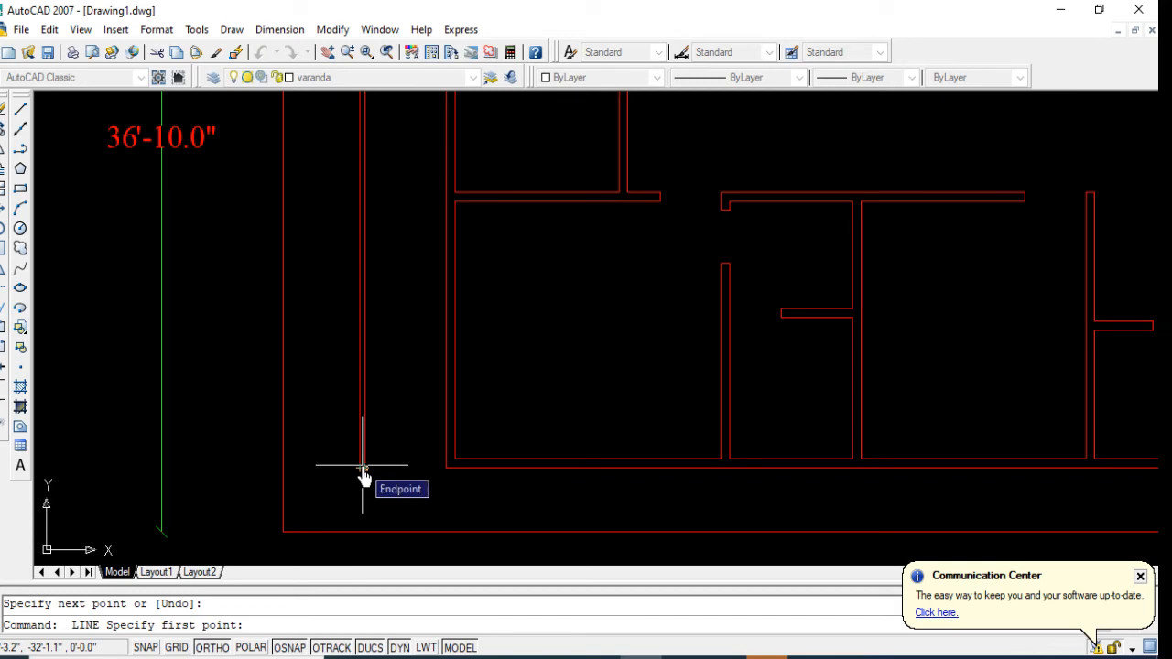
{"action": "left_click", "coordinate": [360, 466]}
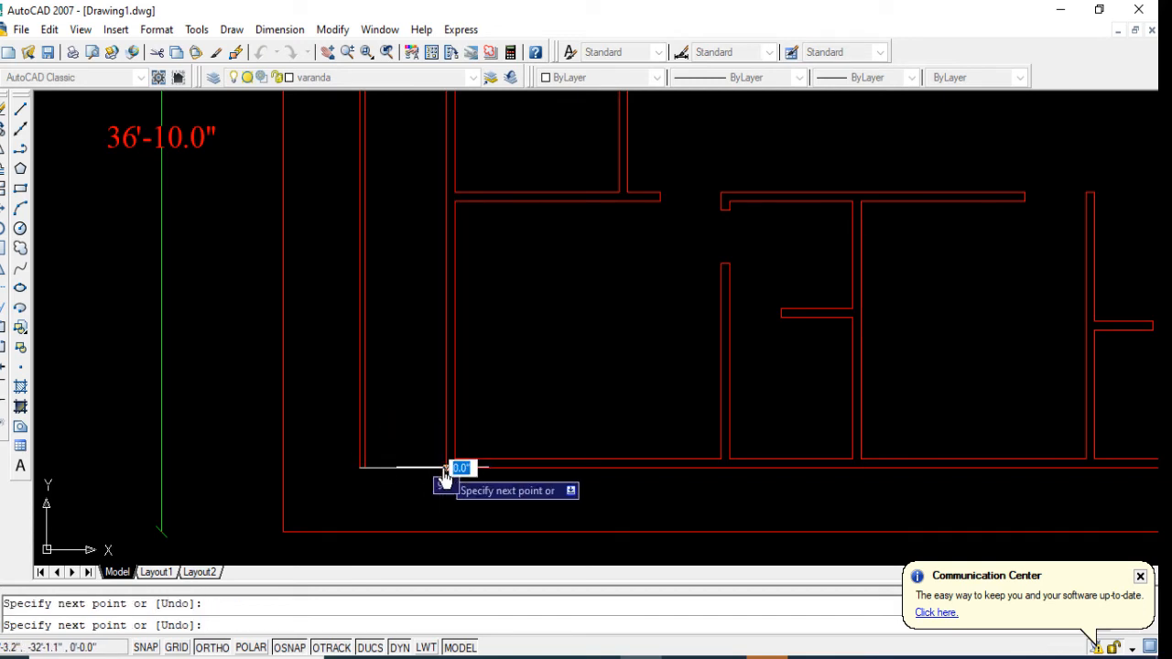
{"action": "key", "text": "Return"}
{"action": "scroll", "coordinate": [388, 324], "scroll_direction": "down", "scroll_amount": 4}
Step: Offset the veranda's north closing line 3" inward to the south
{"action": "scroll", "coordinate": [396, 241], "scroll_direction": "up", "scroll_amount": 3}
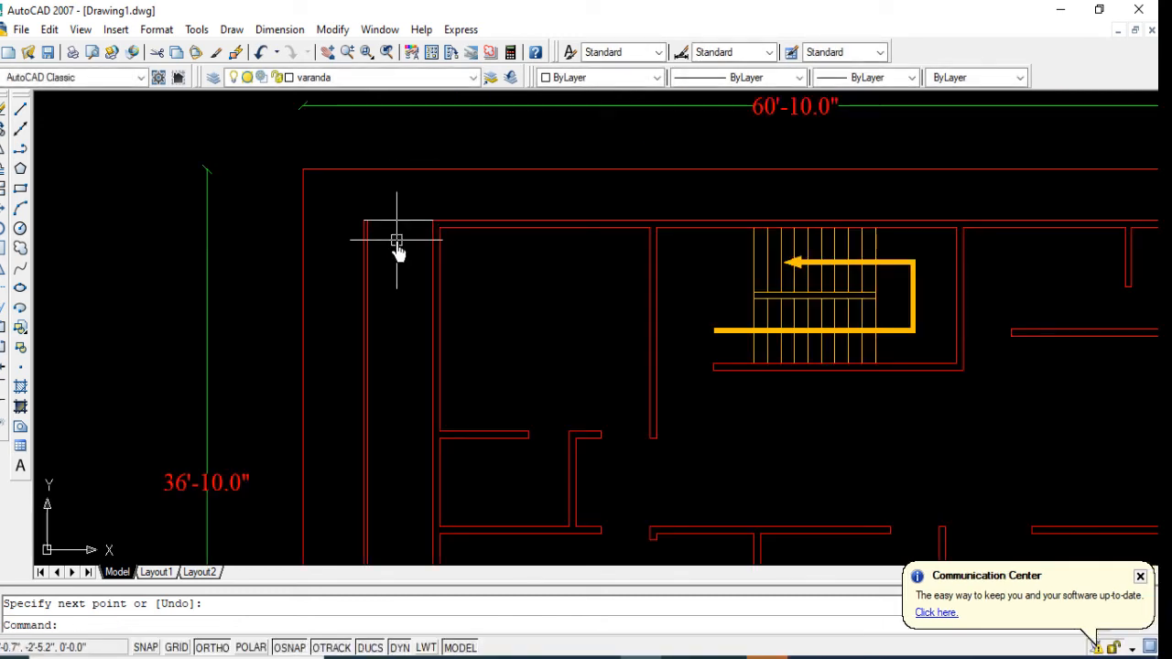
{"action": "type", "text": "o"}
{"action": "key", "text": "Return"}
{"action": "type", "text": "3"}
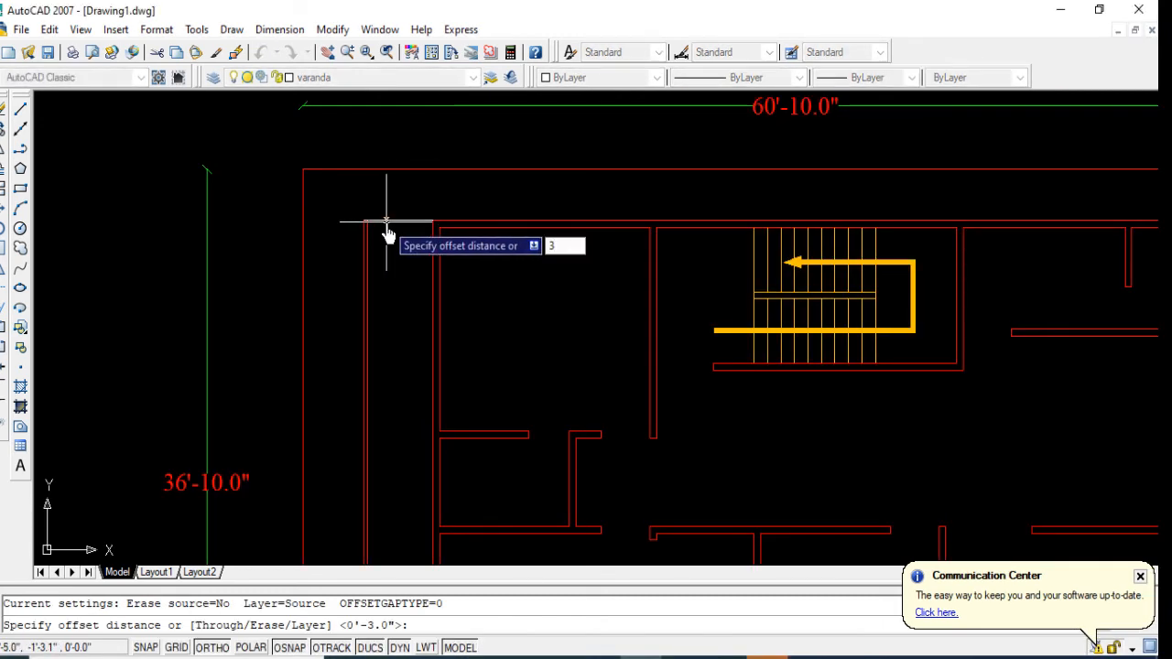
{"action": "key", "text": "Return"}
{"action": "left_click", "coordinate": [385, 219]}
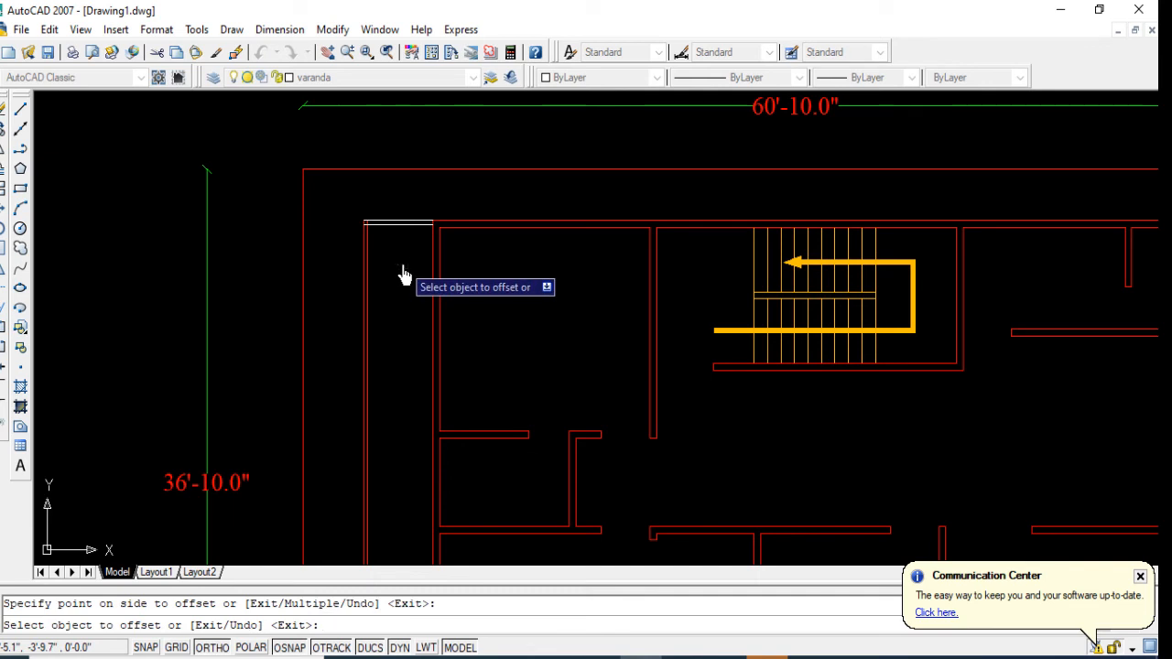
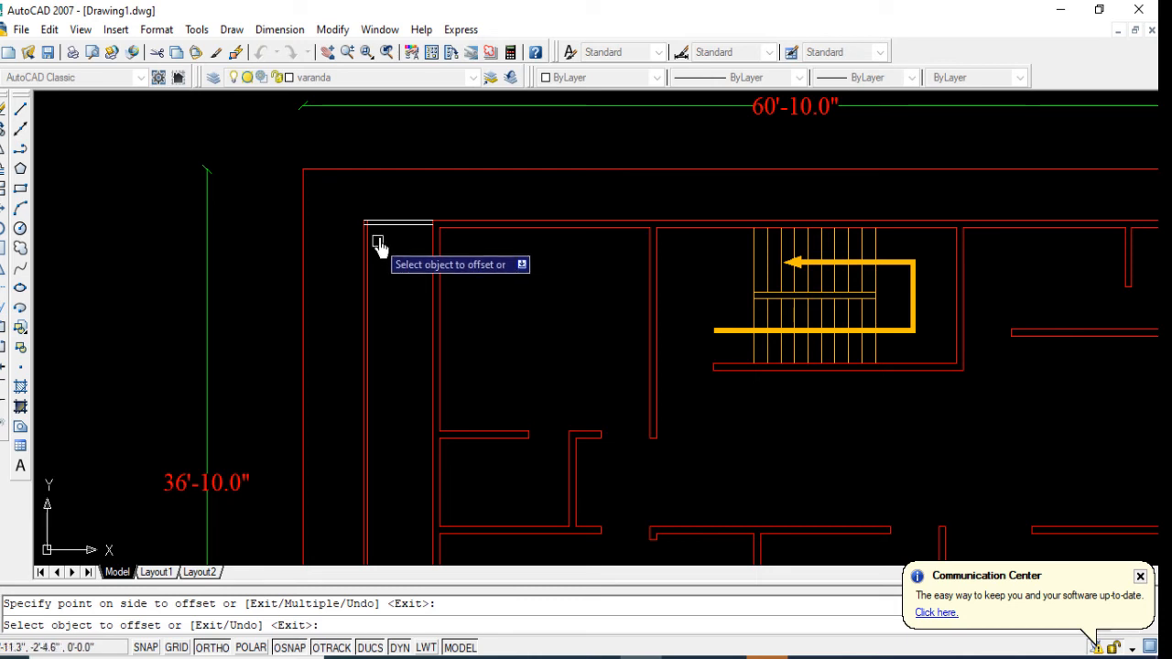
Step: Delete the 3" offset copy just south of the veranda's north closing line
{"action": "key", "text": "Escape"}
{"action": "left_click", "coordinate": [383, 225]}
{"action": "key", "text": "Delete"}
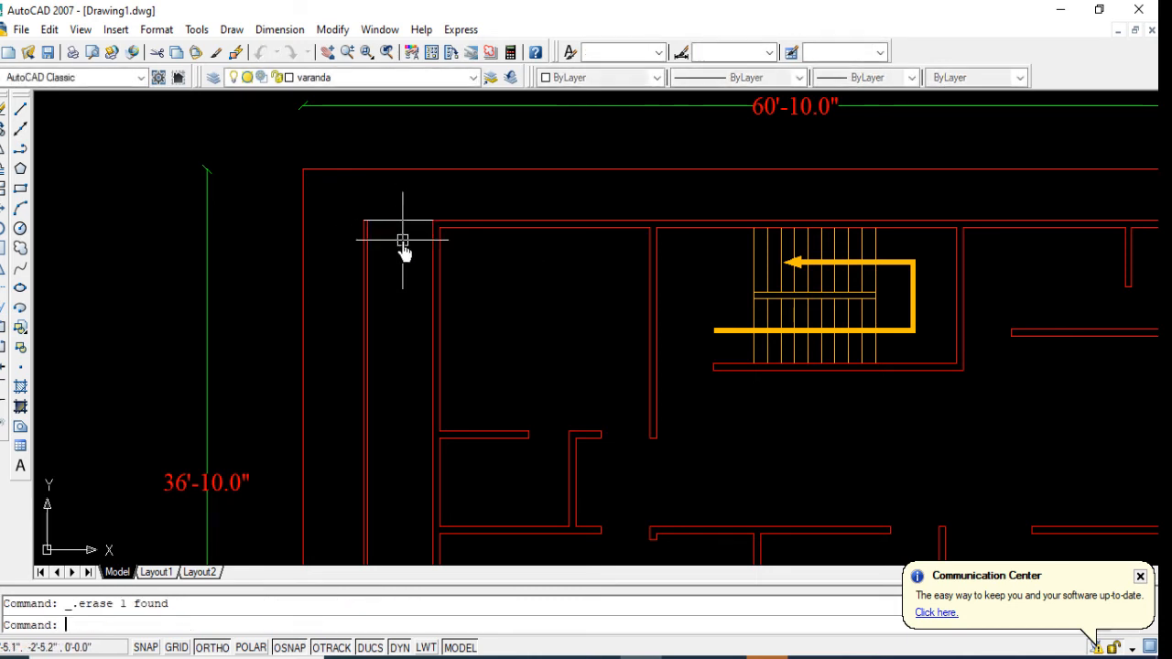
Step: Offset the veranda's north closing line 2' to the south
{"action": "type", "text": "o"}
{"action": "key", "text": "Return"}
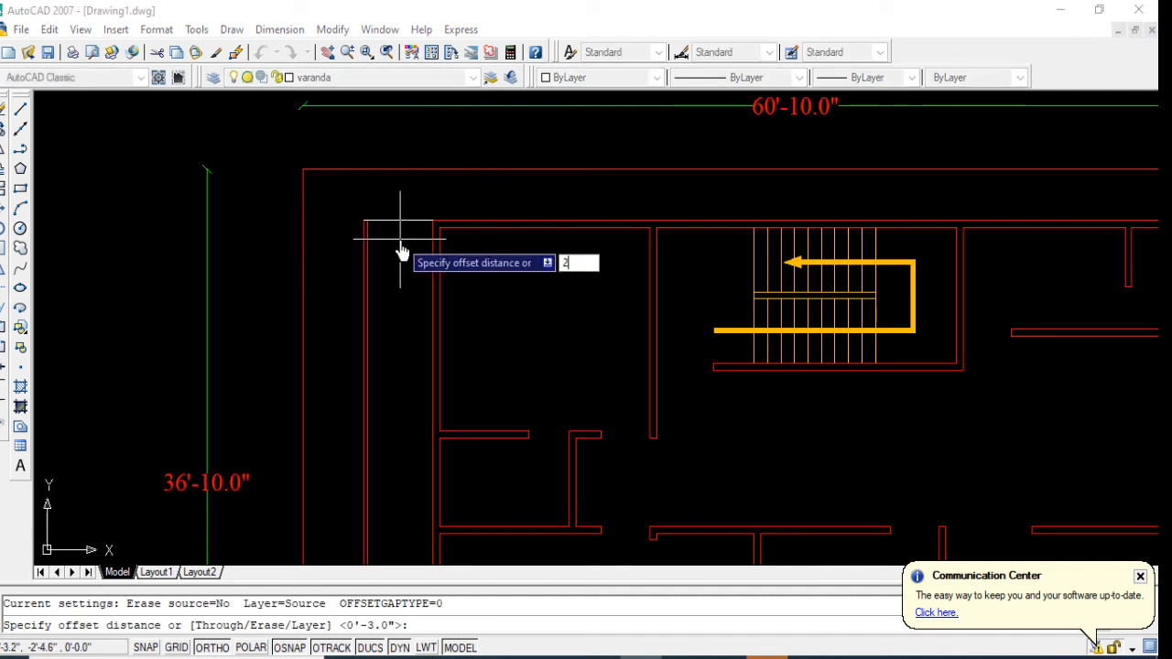
{"action": "type", "text": "2'"}
{"action": "key", "text": "Return"}
{"action": "left_click", "coordinate": [396, 223]}
{"action": "left_click", "coordinate": [405, 307]}
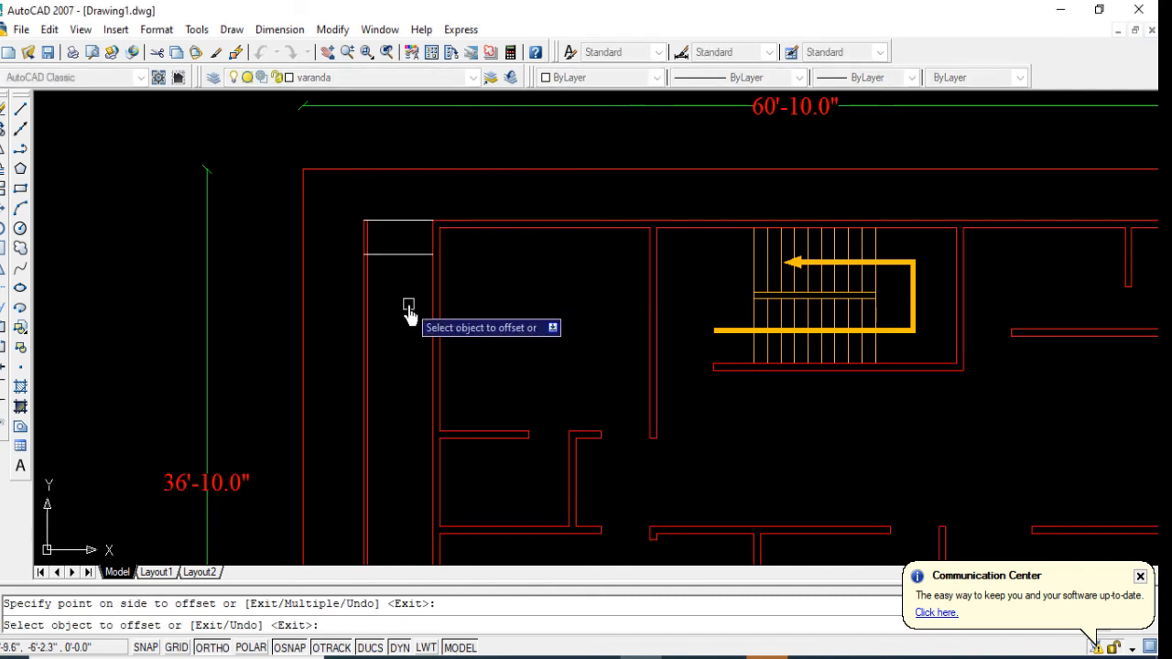
{"action": "key", "text": "Return"}
{"action": "key", "text": "Return"}
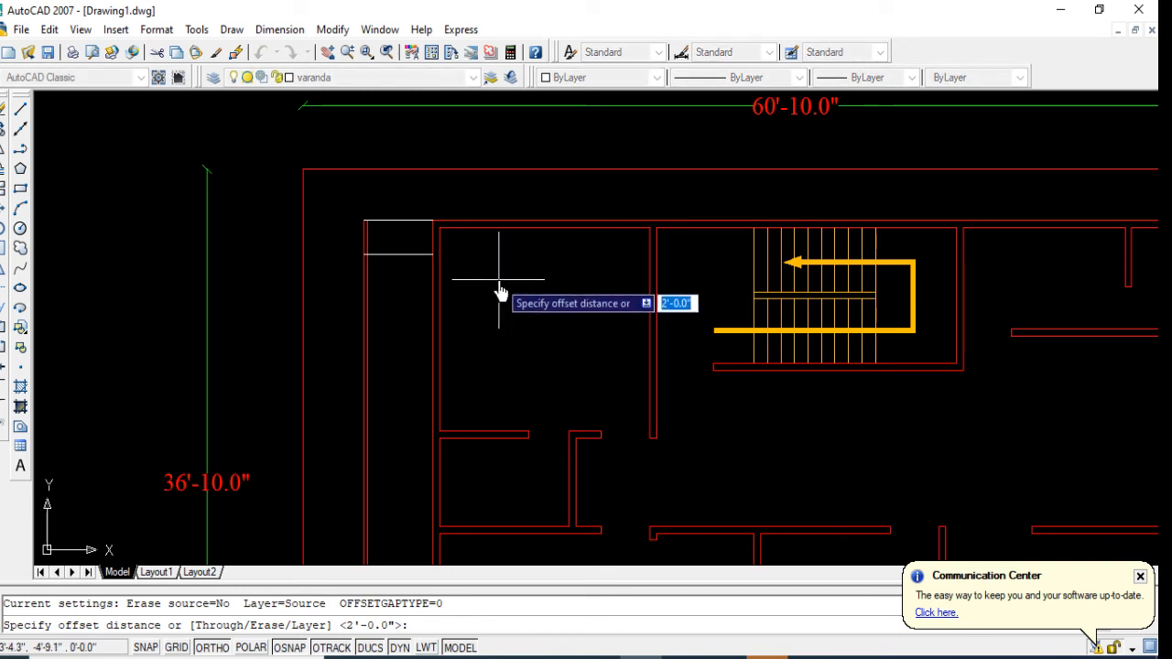
{"action": "key", "text": "Escape"}
Step: Draw a horizontal line from the northwest room's south partition, at its lower face, westward across the veranda and past its outer edge
{"action": "left_click", "coordinate": [21, 109]}
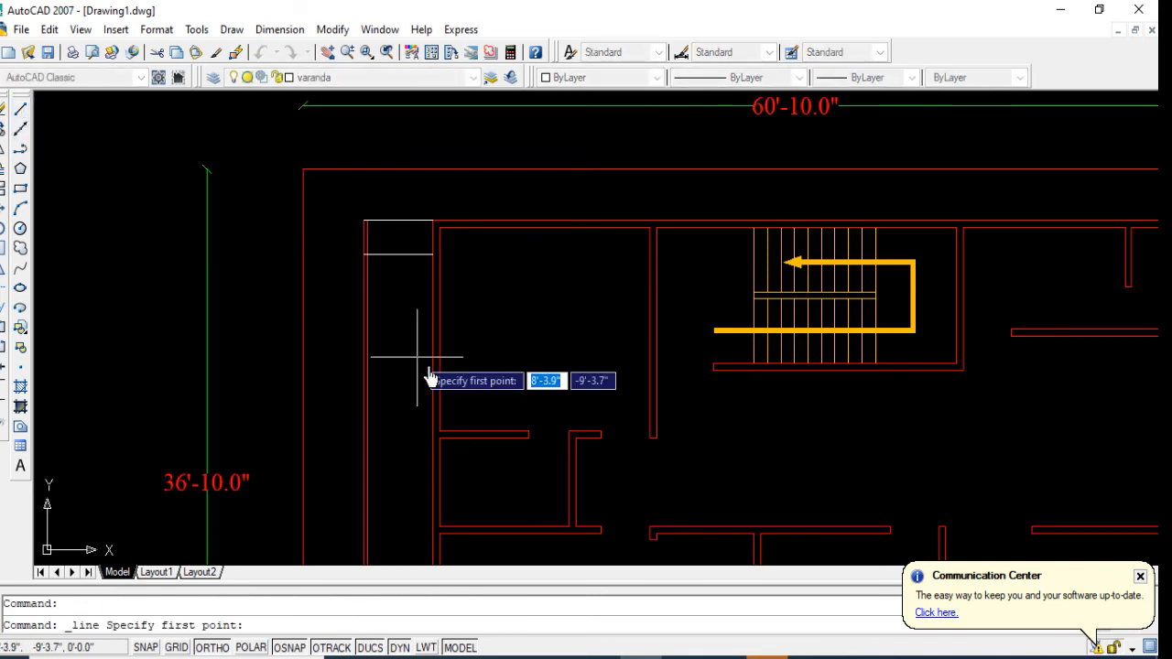
{"action": "left_click", "coordinate": [441, 439]}
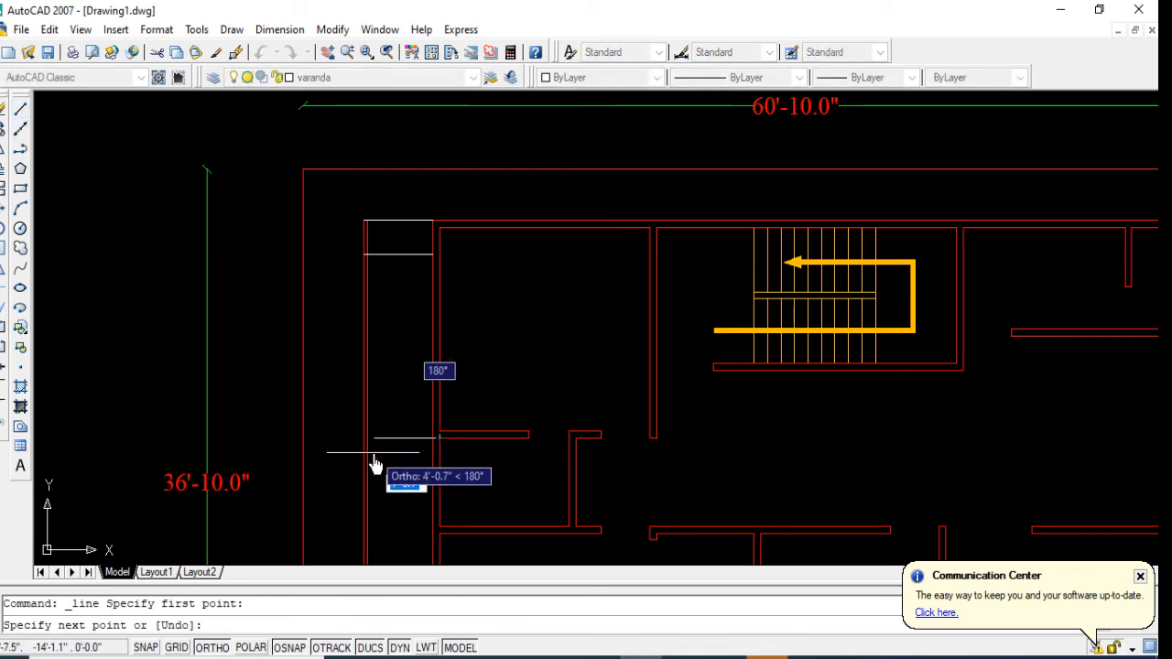
{"action": "left_click", "coordinate": [348, 448]}
{"action": "key", "text": "Return"}
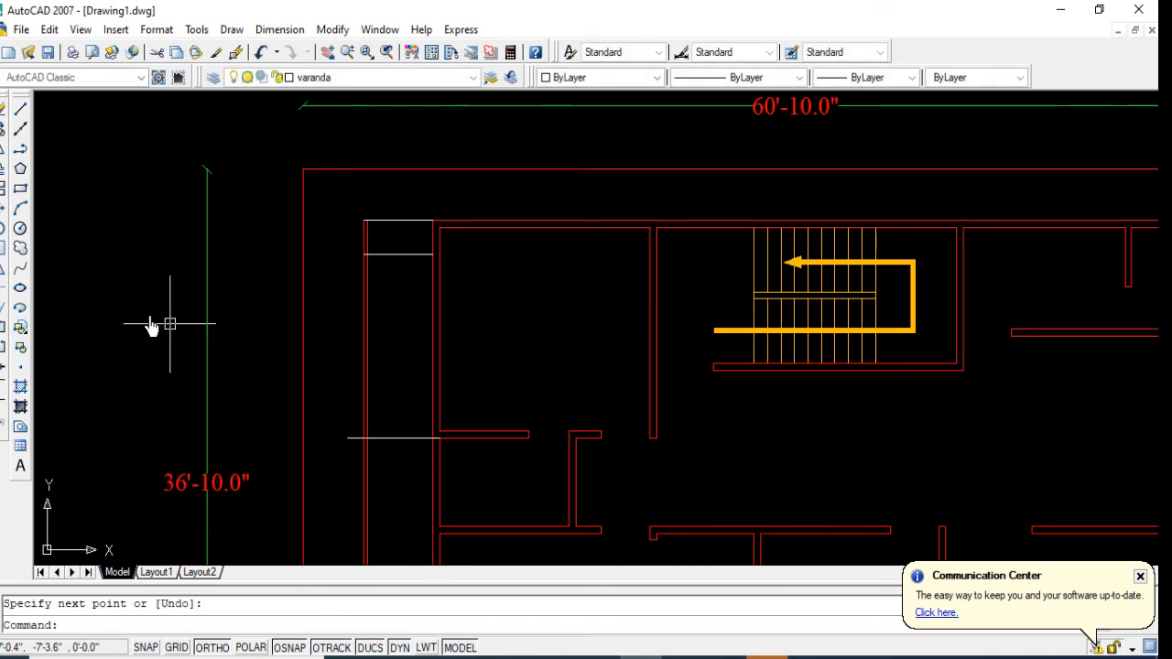
Step: Offset the veranda's south closing line 2' to the north
{"action": "scroll", "coordinate": [495, 449], "scroll_direction": "down", "scroll_amount": 2}
{"action": "middle_click_drag", "start_coordinate": [494, 455], "coordinate": [476, 369]}
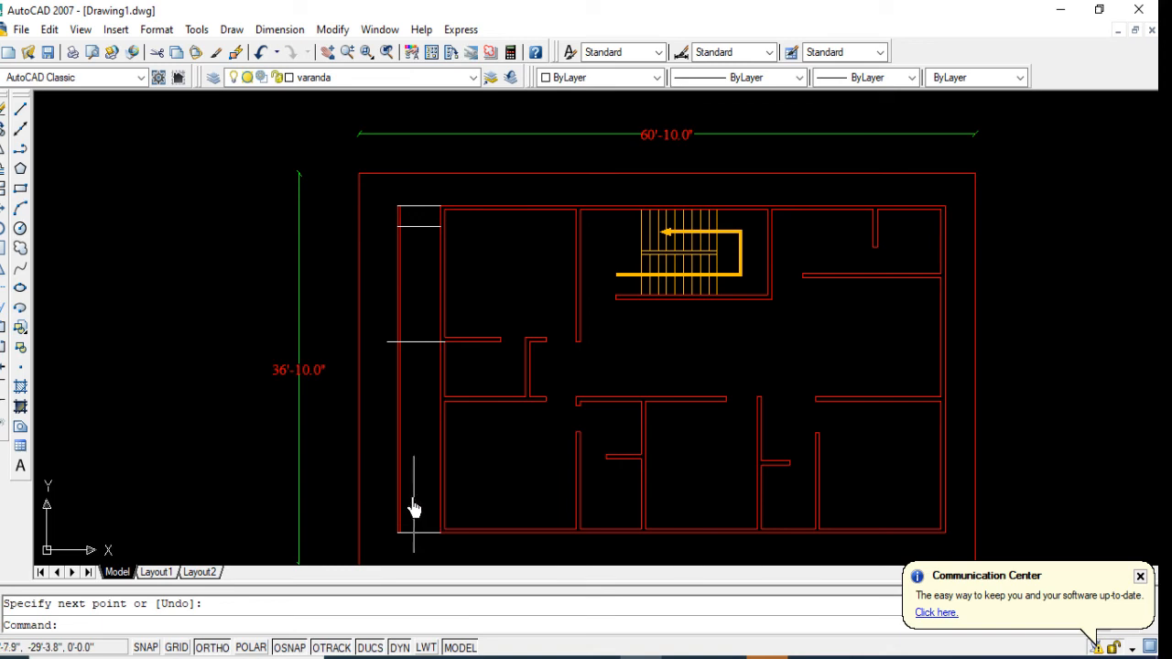
{"action": "type", "text": "o"}
{"action": "key", "text": "Return"}
{"action": "type", "text": "2'"}
{"action": "key", "text": "Return"}
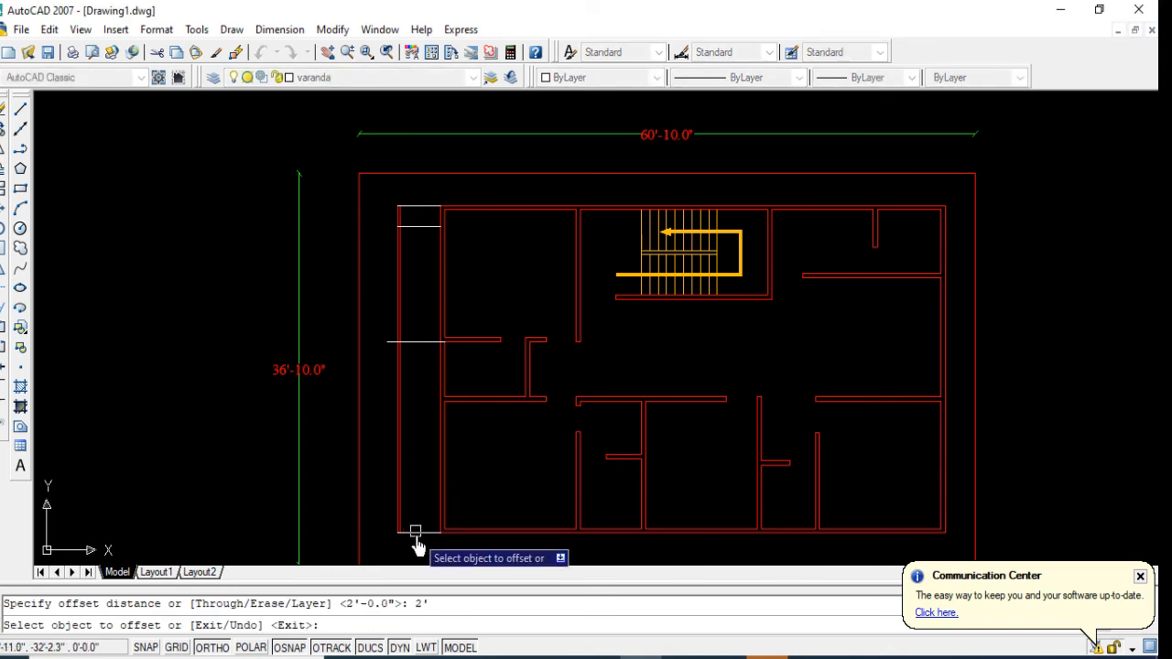
{"action": "left_click", "coordinate": [415, 531]}
{"action": "left_click", "coordinate": [405, 453]}
Step: Draw a line about 4'-8" long from the southwest room's north partition, at its upper face, west to the veranda's outer edge
{"action": "scroll", "coordinate": [407, 457], "scroll_direction": "up", "scroll_amount": 2}
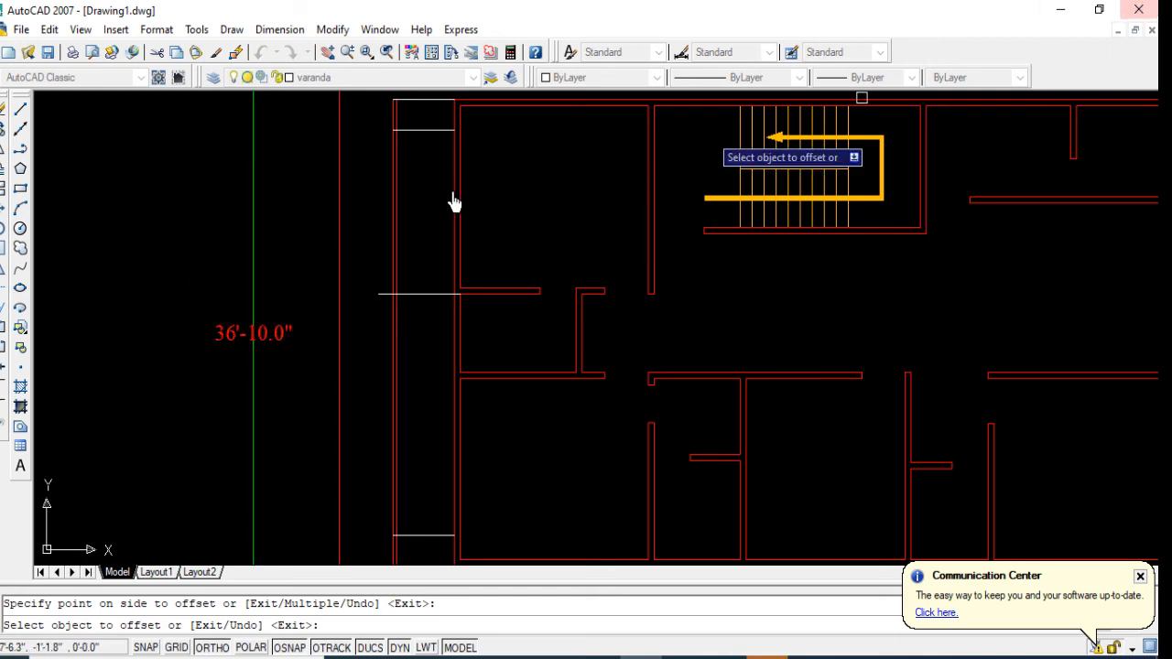
{"action": "left_click", "coordinate": [21, 108]}
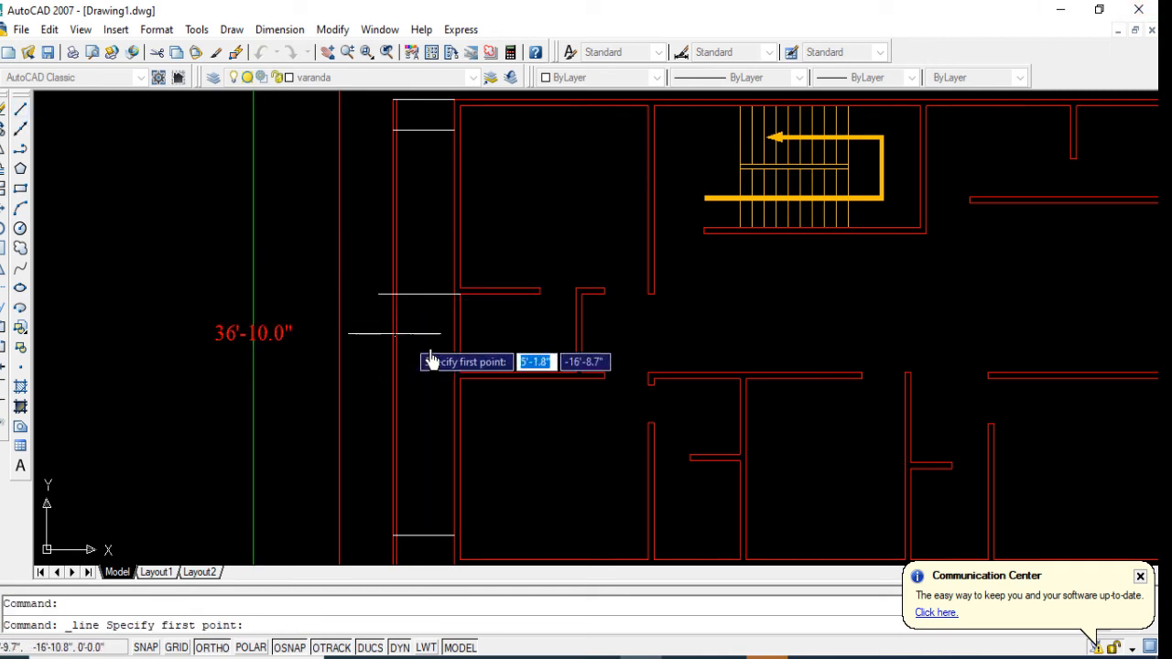
{"action": "left_click", "coordinate": [460, 375]}
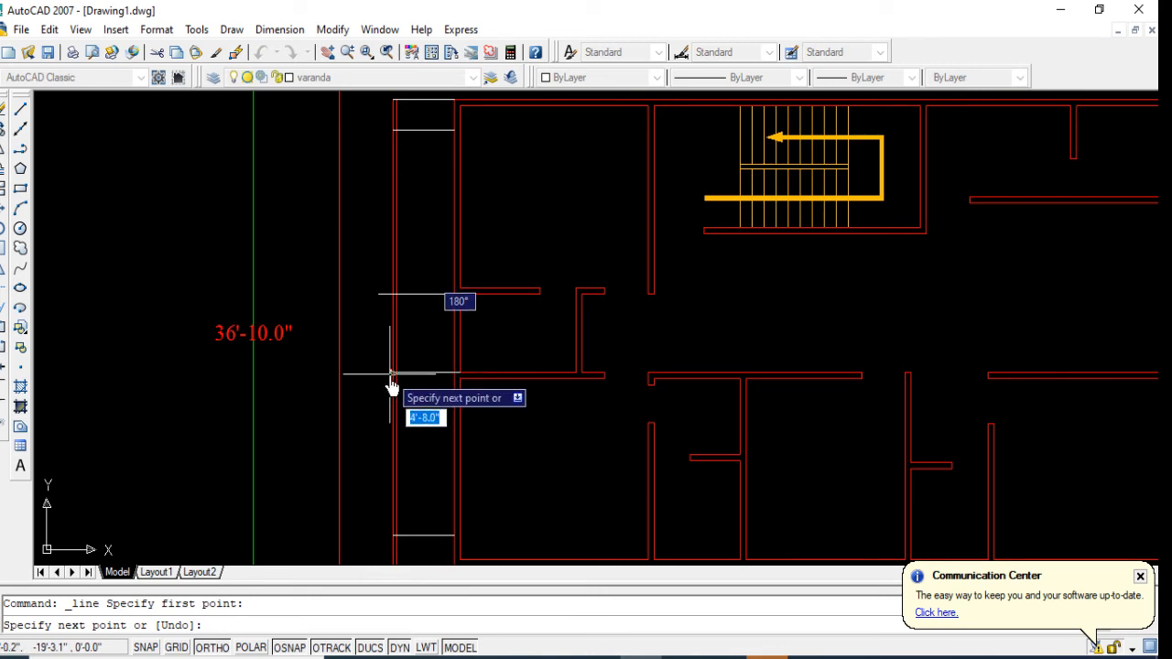
{"action": "left_click", "coordinate": [391, 373]}
{"action": "key", "text": "Return"}
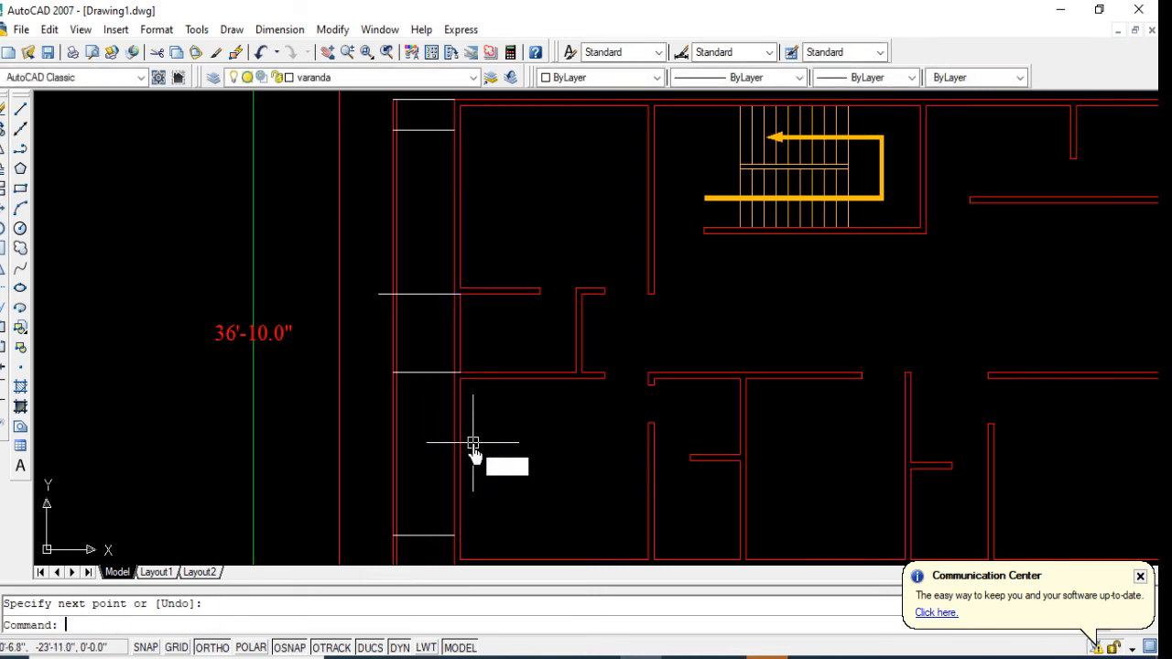
Step: Trim the veranda's two west edge lines south of the 2' offset line at the south end
{"action": "type", "text": "tr"}
{"action": "key", "text": "Return"}
{"action": "key", "text": "Return"}
{"action": "scroll", "coordinate": [467, 467], "scroll_direction": "down", "scroll_amount": 3}
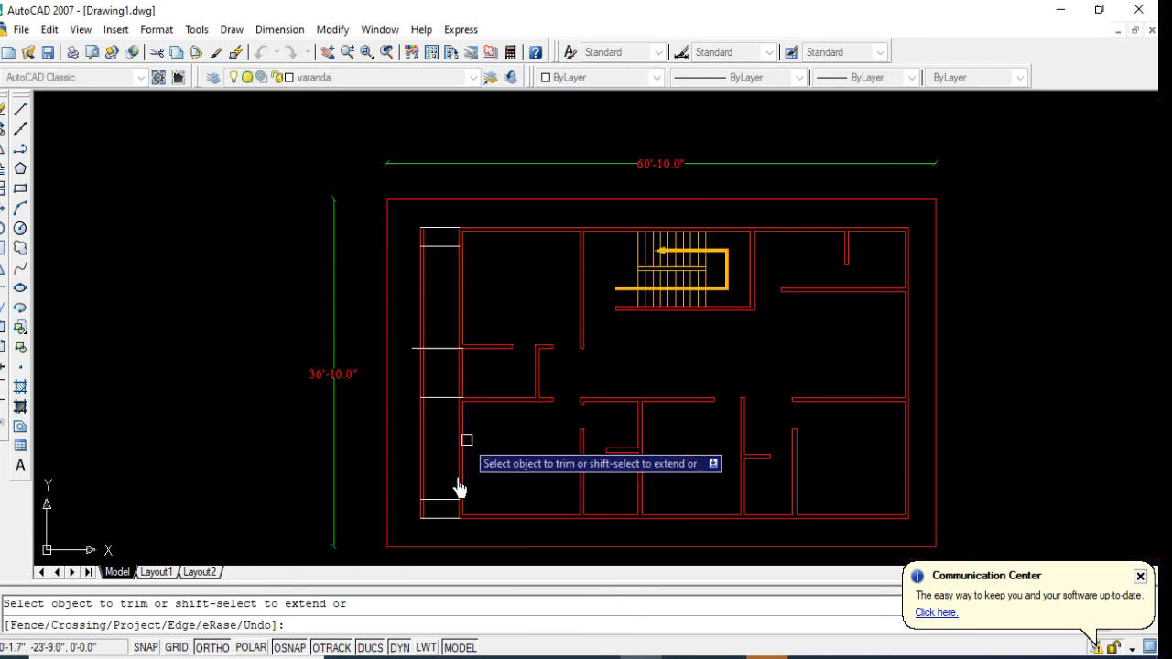
{"action": "left_click", "coordinate": [419, 518]}
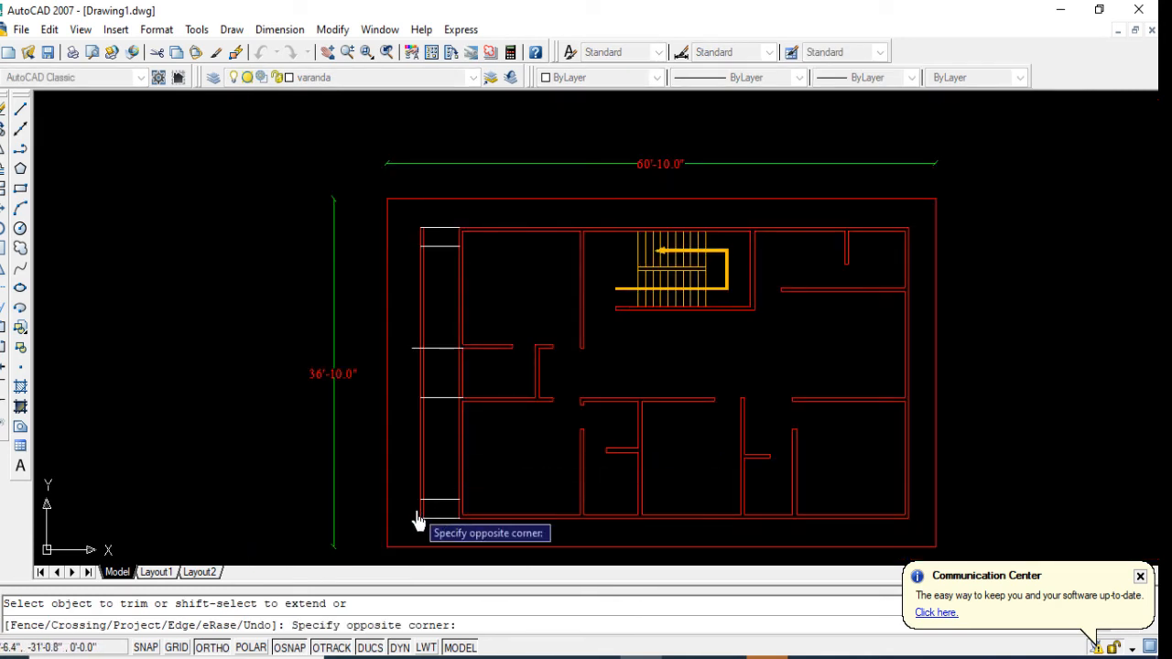
{"action": "scroll", "coordinate": [419, 518], "scroll_direction": "up", "scroll_amount": 2}
{"action": "left_click", "coordinate": [438, 512]}
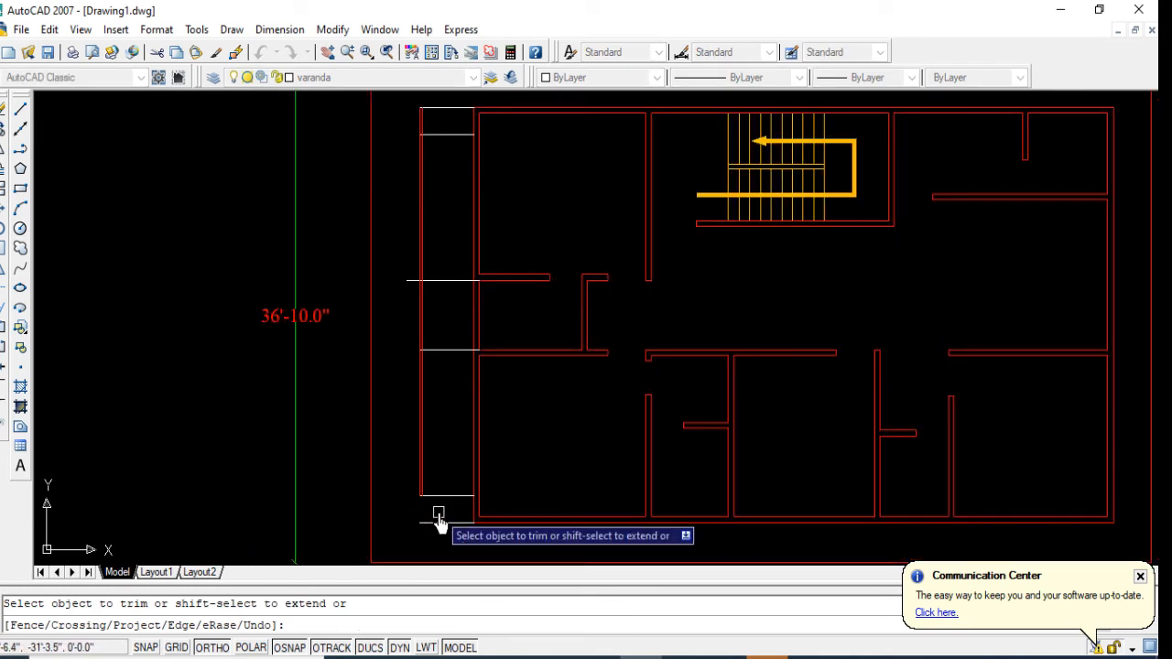
Step: Trim the west edge lines at the north end and between the two middle cross lines, plus the middle line's overhang
{"action": "scroll", "coordinate": [411, 510], "scroll_direction": "down", "scroll_amount": 3}
{"action": "scroll", "coordinate": [419, 279], "scroll_direction": "up", "scroll_amount": 3}
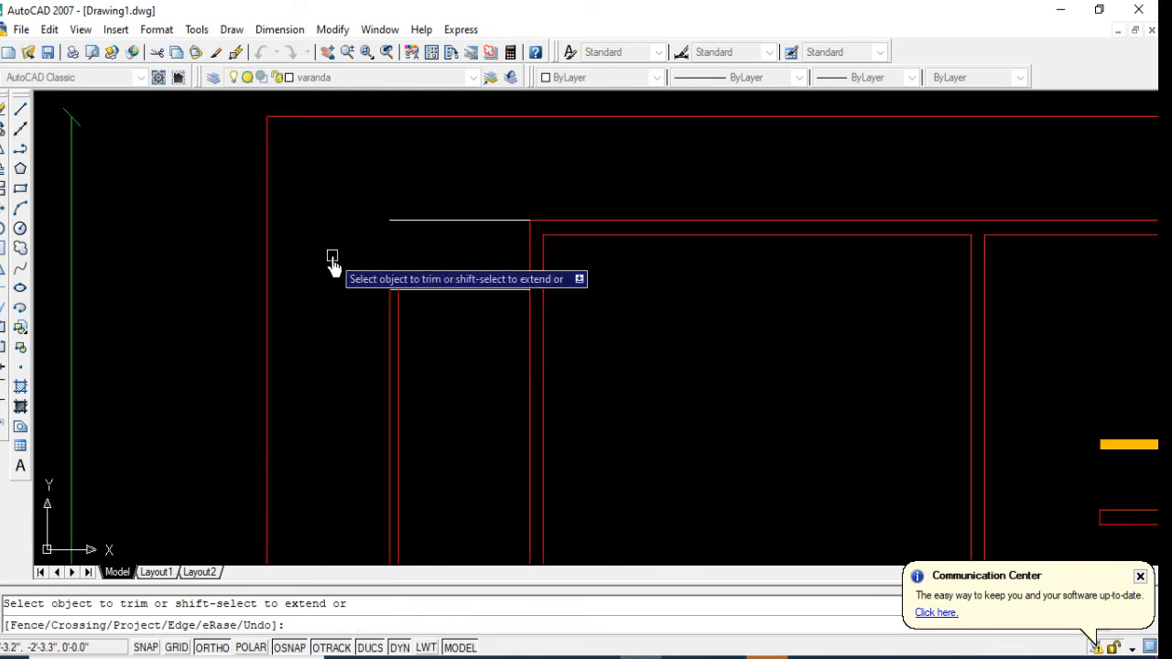
{"action": "scroll", "coordinate": [426, 248], "scroll_direction": "down", "scroll_amount": 4}
{"action": "scroll", "coordinate": [428, 331], "scroll_direction": "up", "scroll_amount": 2}
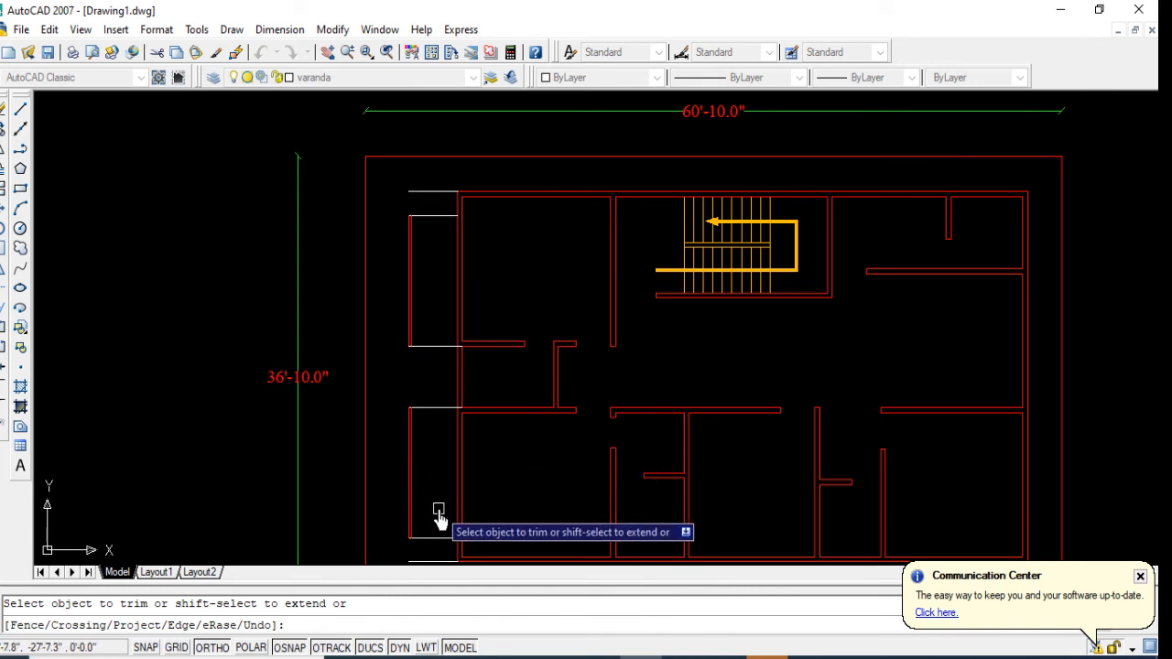
{"action": "middle_click_drag", "start_coordinate": [437, 513], "coordinate": [427, 479]}
{"action": "key", "text": "Return"}
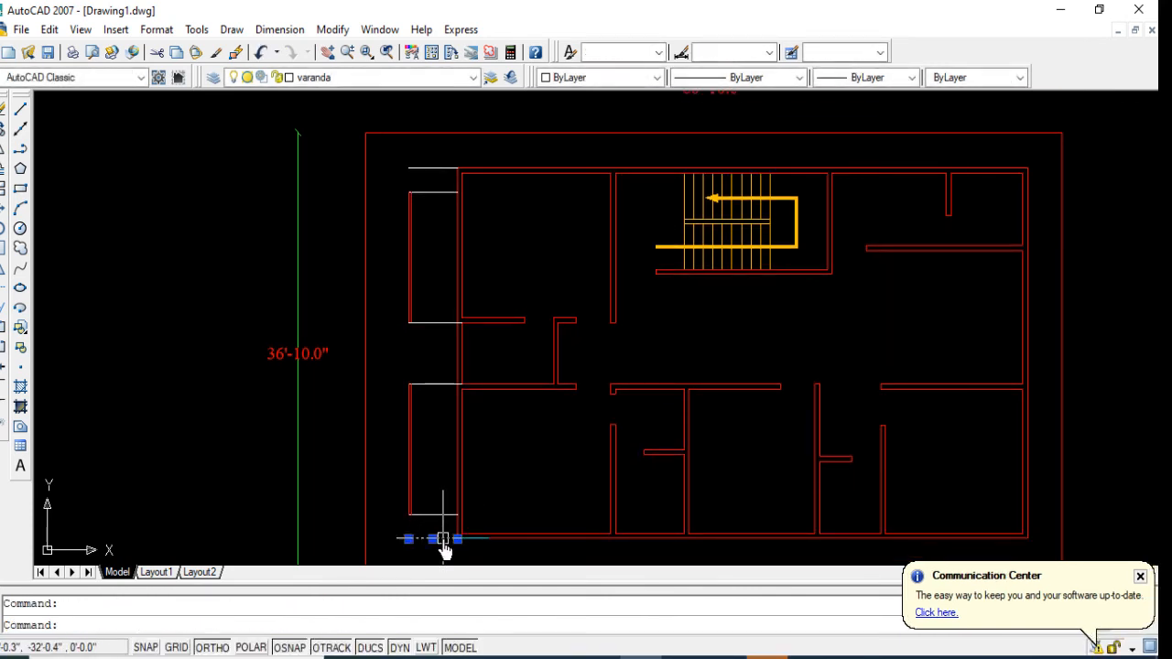
Step: Delete the original south and north closing lines outside the two verandas
{"action": "key", "text": "Delete"}
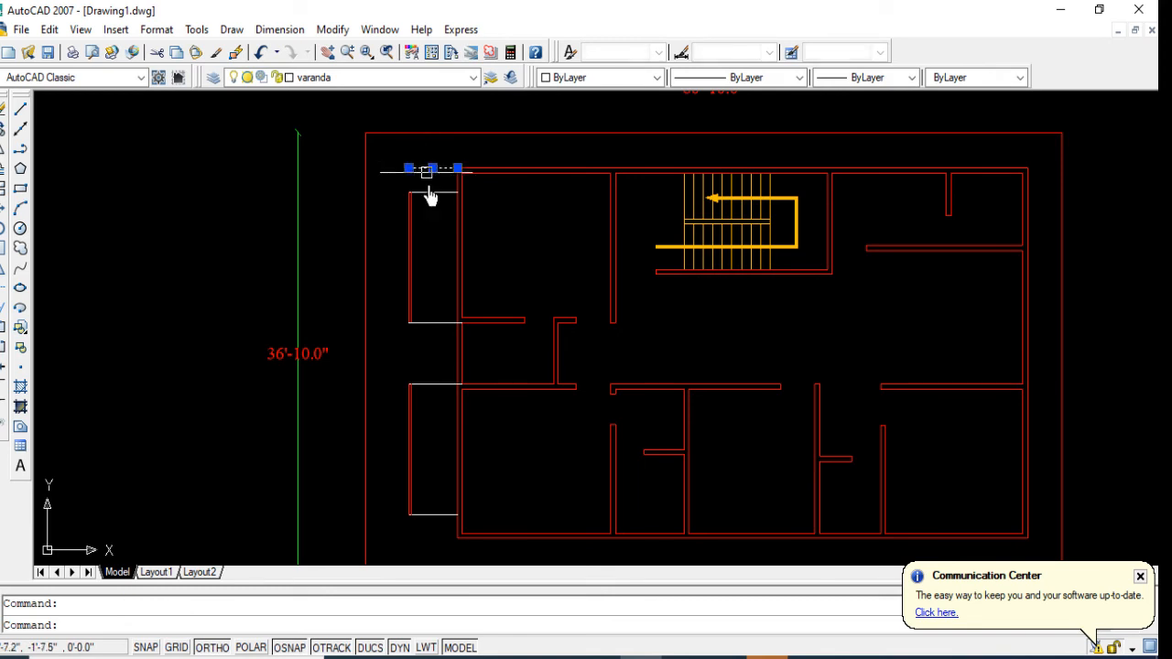
{"action": "key", "text": "Delete"}
Step: Offset the northern veranda's north and south edge lines 3" inward
{"action": "type", "text": "o"}
{"action": "key", "text": "Return"}
{"action": "type", "text": "3"}
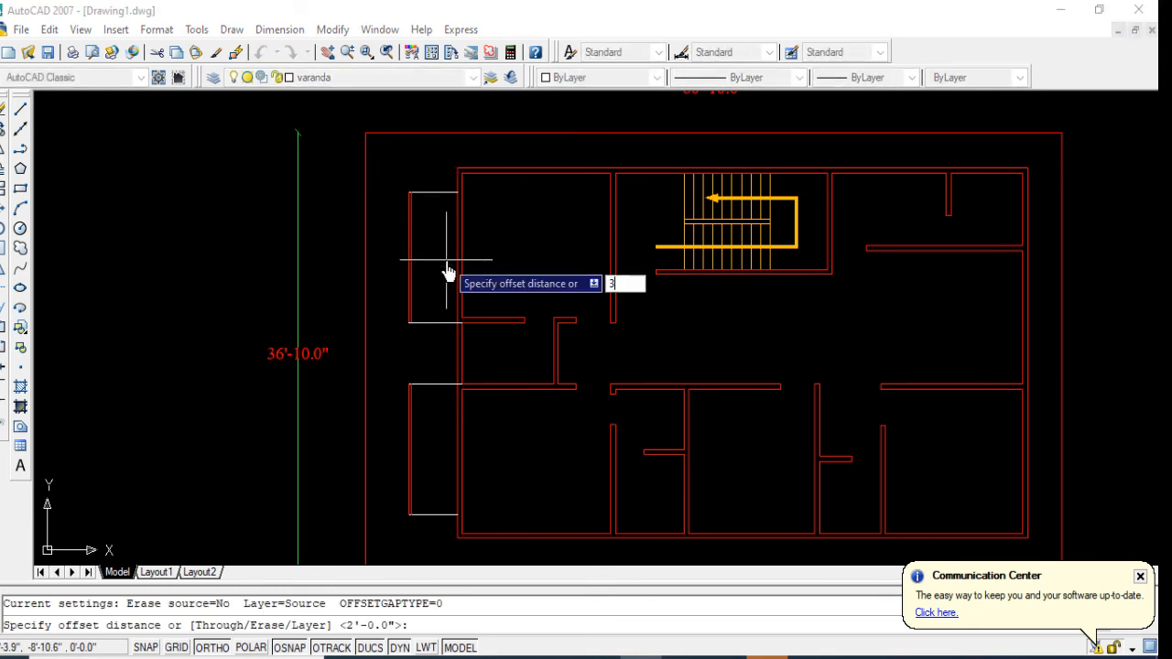
{"action": "key", "text": "Return"}
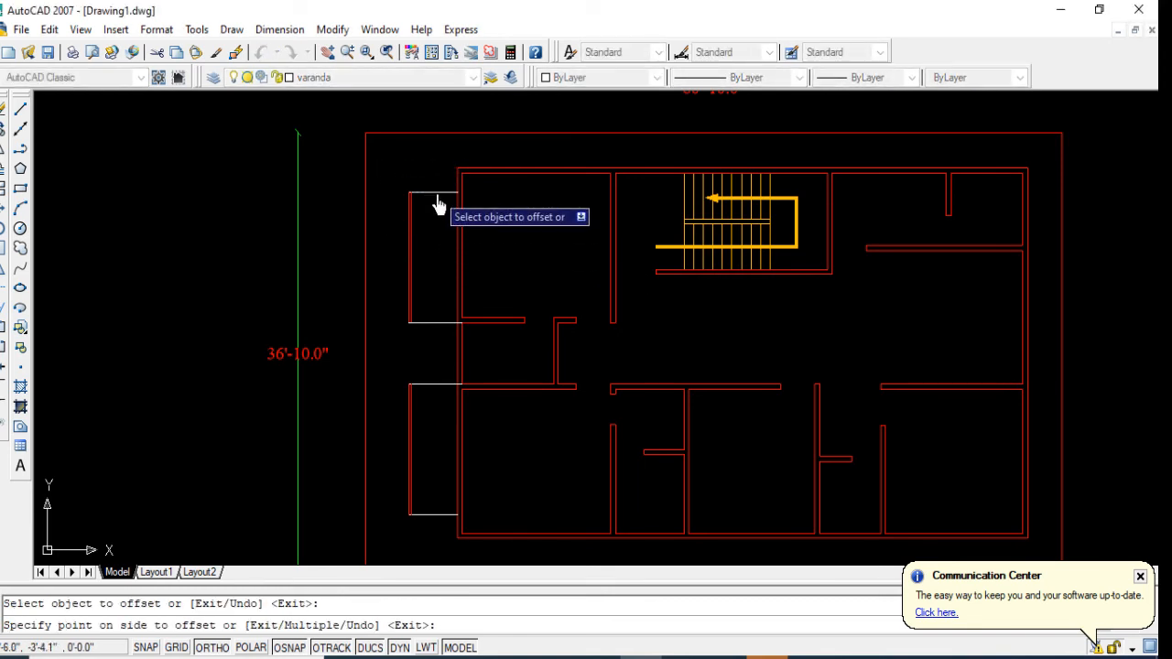
{"action": "left_click", "coordinate": [436, 194]}
{"action": "left_click", "coordinate": [433, 266]}
{"action": "left_click", "coordinate": [423, 322]}
{"action": "left_click", "coordinate": [429, 302]}
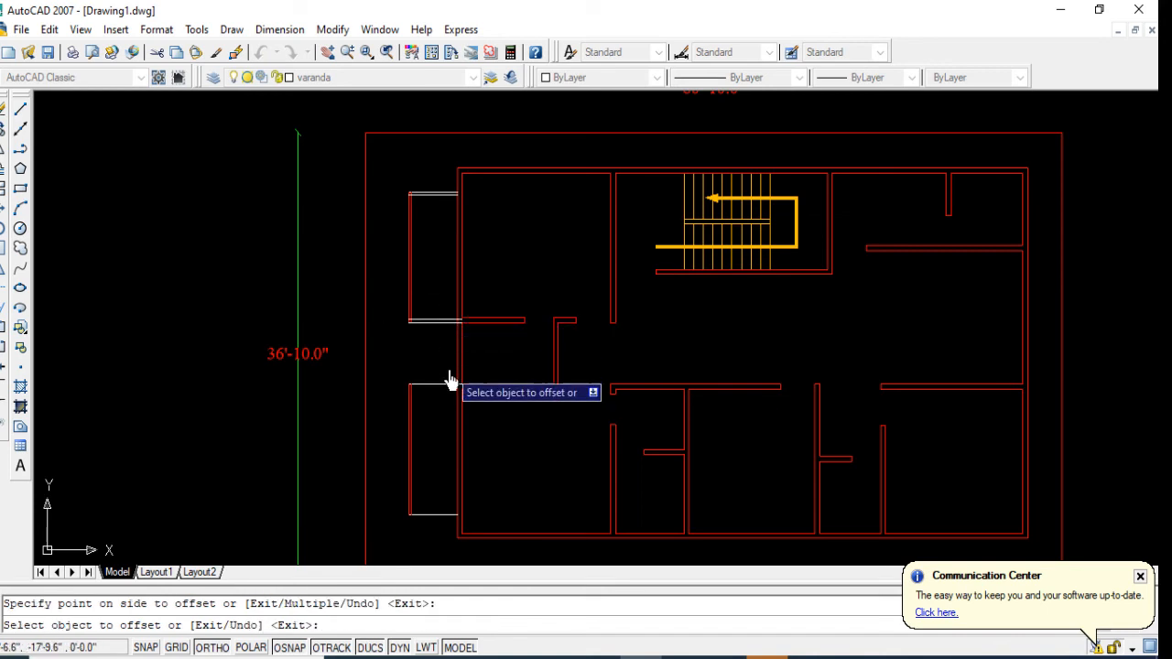
Step: Offset the southern veranda's north and south edge lines 3" inward
{"action": "scroll", "coordinate": [449, 380], "scroll_direction": "up", "scroll_amount": 2}
{"action": "left_click", "coordinate": [449, 388]}
{"action": "left_click", "coordinate": [435, 451]}
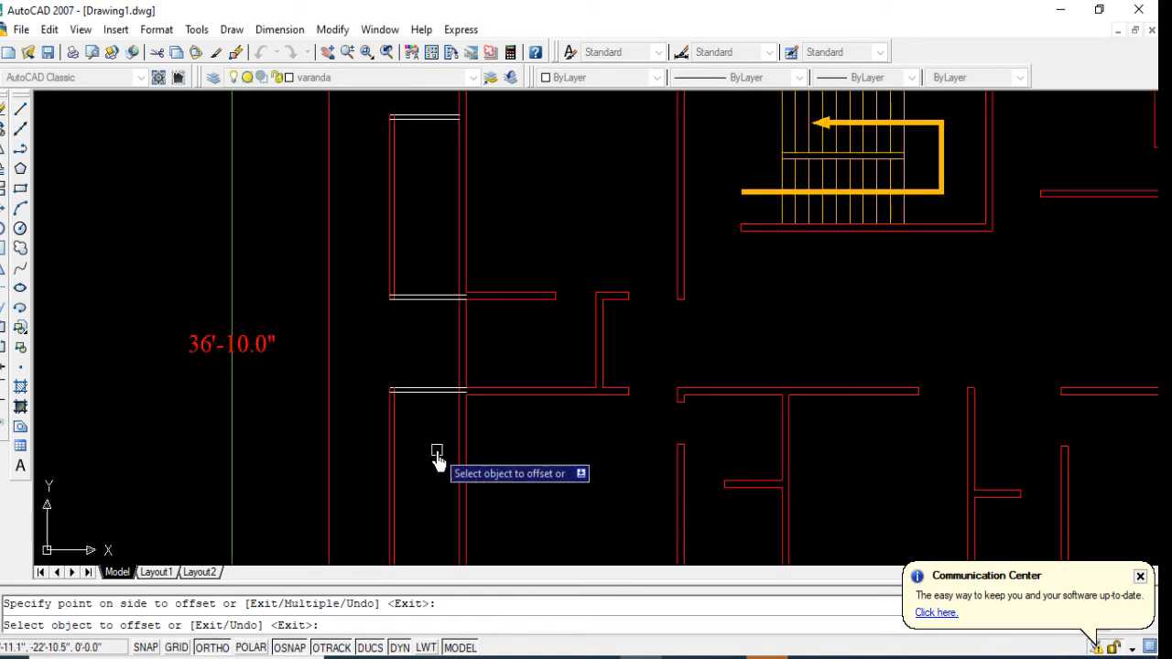
{"action": "middle_click_drag", "start_coordinate": [436, 452], "coordinate": [415, 348]}
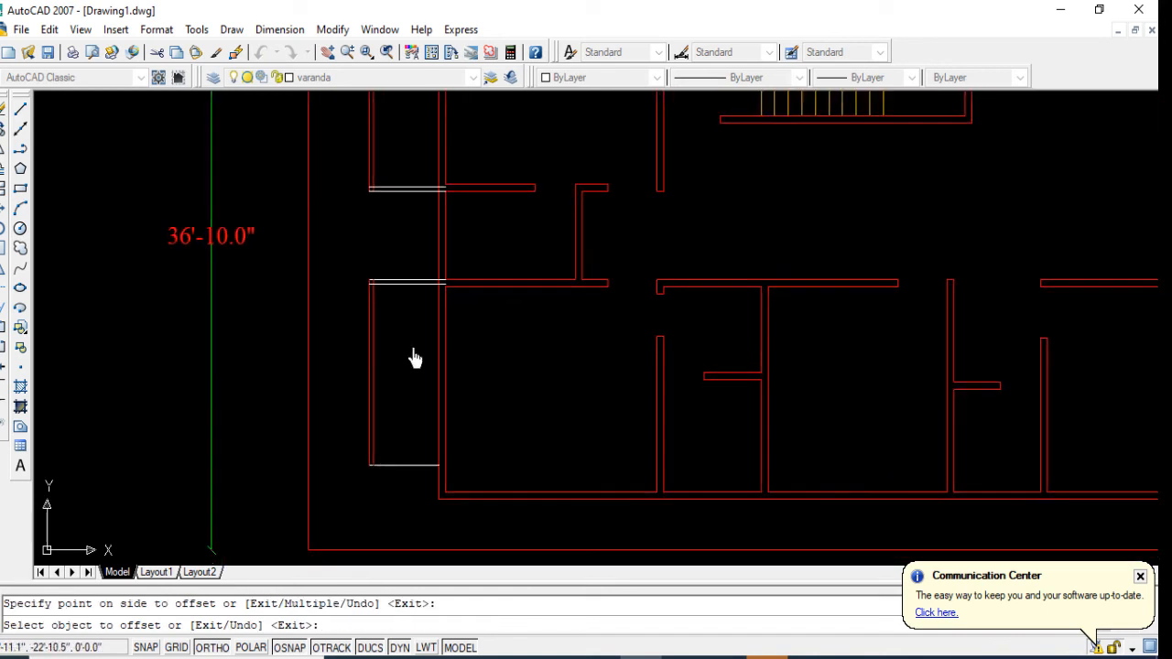
{"action": "left_click", "coordinate": [418, 472]}
{"action": "left_click", "coordinate": [426, 431]}
{"action": "scroll", "coordinate": [430, 421], "scroll_direction": "down", "scroll_amount": 4}
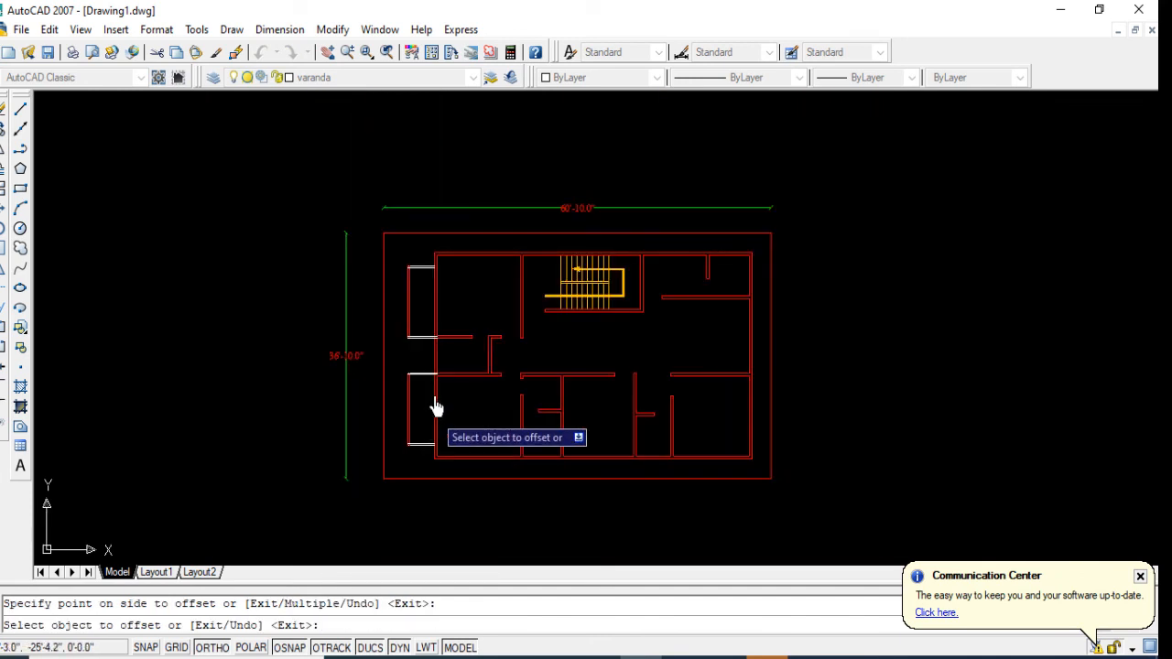
{"action": "key", "text": "Escape"}
Step: Assign all edge lines of both verandas to the varanda layer
{"action": "scroll", "coordinate": [414, 275], "scroll_direction": "up", "scroll_amount": 2}
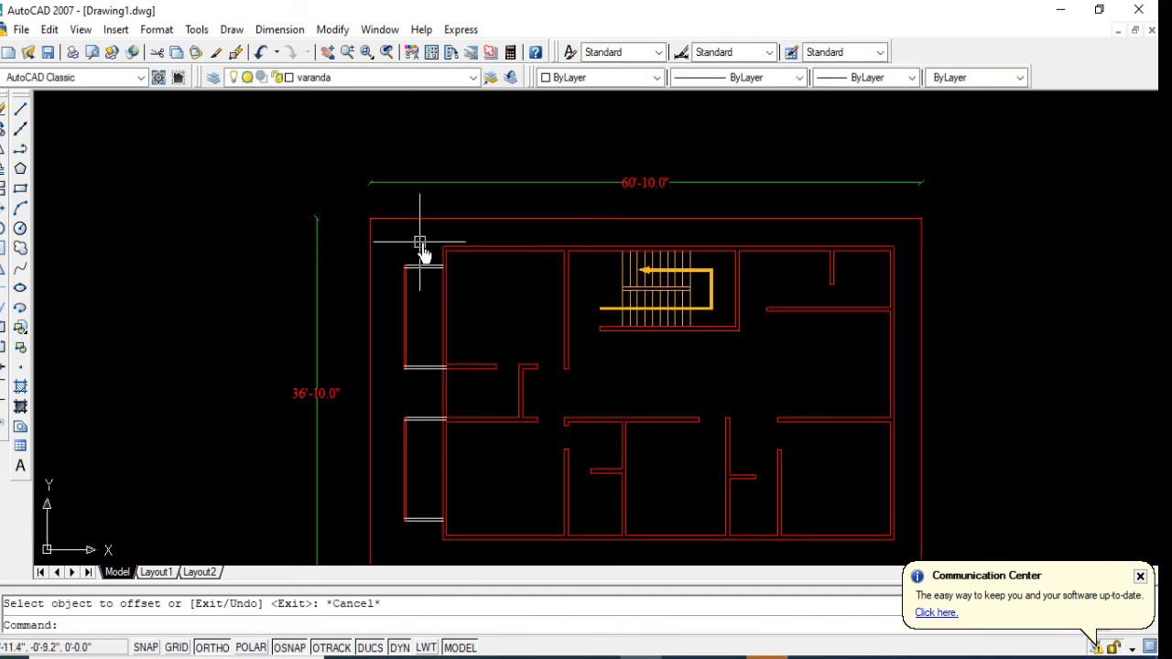
{"action": "left_click", "coordinate": [422, 242]}
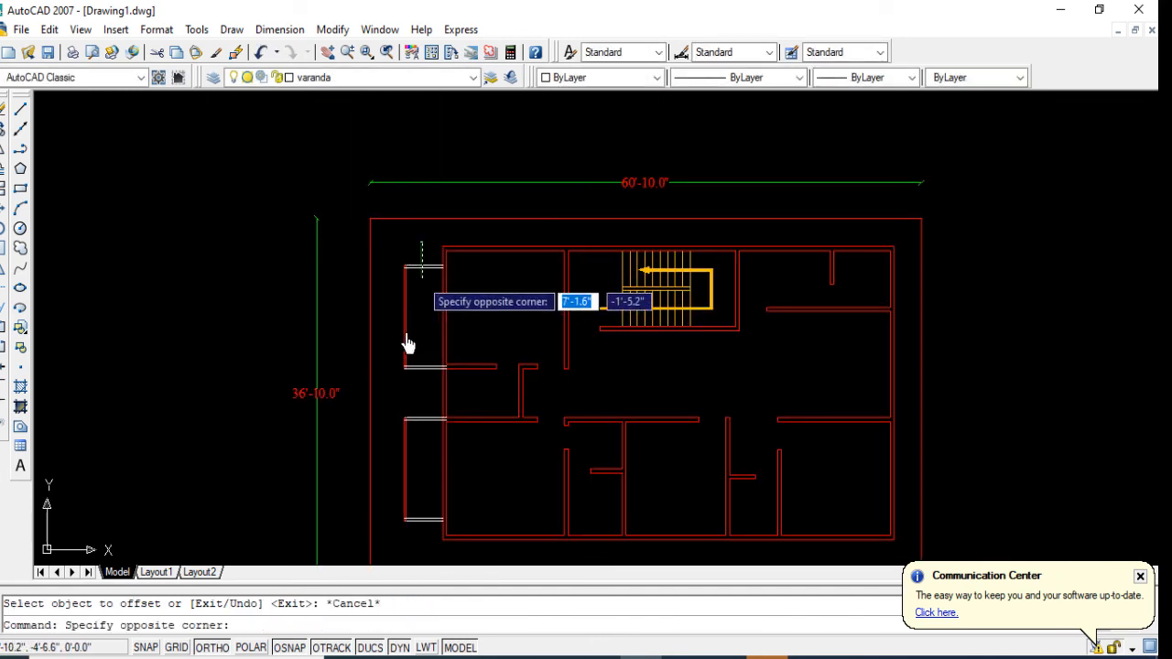
{"action": "left_click", "coordinate": [405, 536]}
{"action": "left_click", "coordinate": [424, 79]}
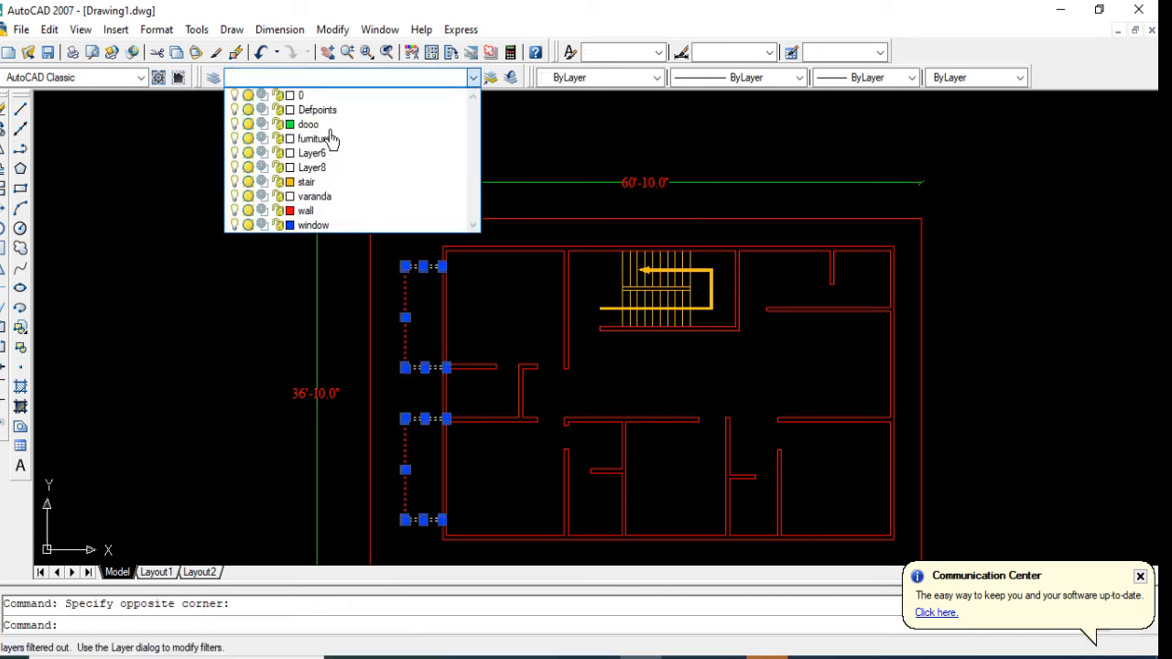
{"action": "left_click", "coordinate": [327, 196]}
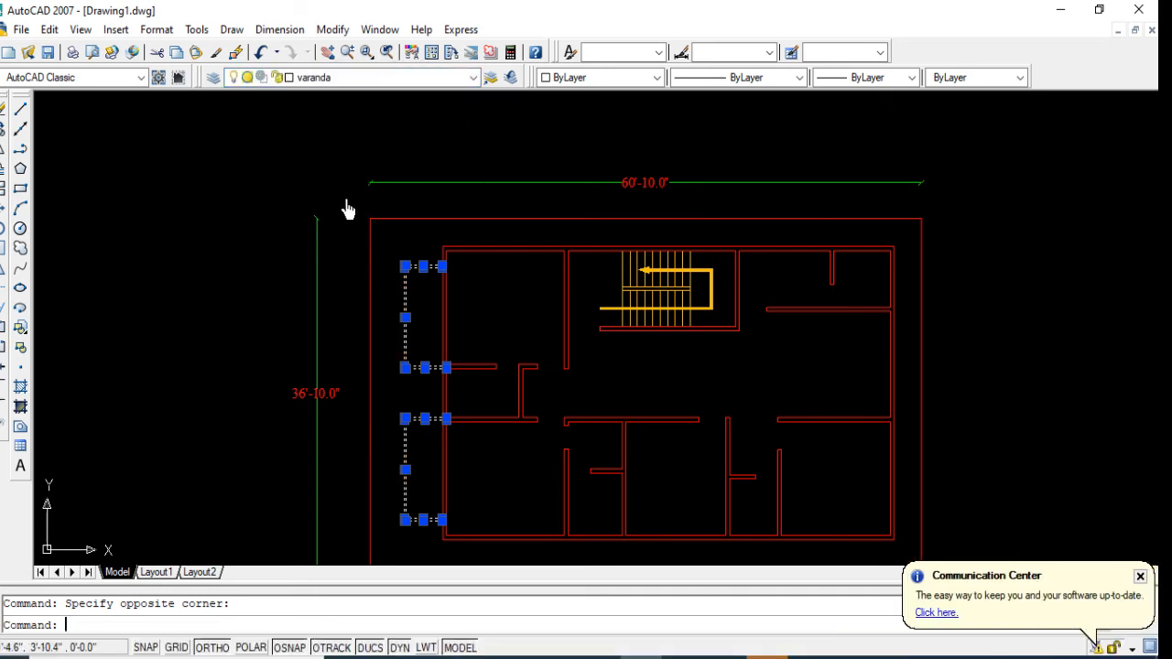
{"action": "key", "text": "Escape"}
Step: Trim the northern veranda's two south edge lines where they run into the building's west wall
{"action": "scroll", "coordinate": [432, 375], "scroll_direction": "up", "scroll_amount": 5}
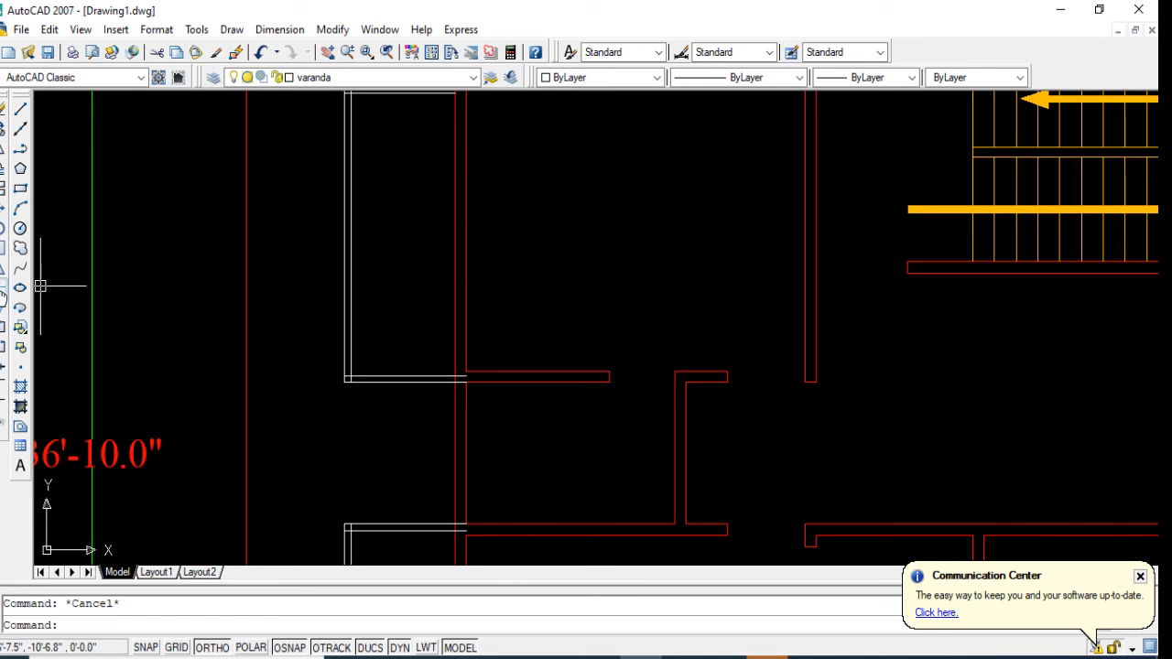
{"action": "left_click", "coordinate": [2, 291]}
{"action": "key", "text": "Return"}
{"action": "scroll", "coordinate": [458, 374], "scroll_direction": "up", "scroll_amount": 5}
{"action": "left_click", "coordinate": [463, 378]}
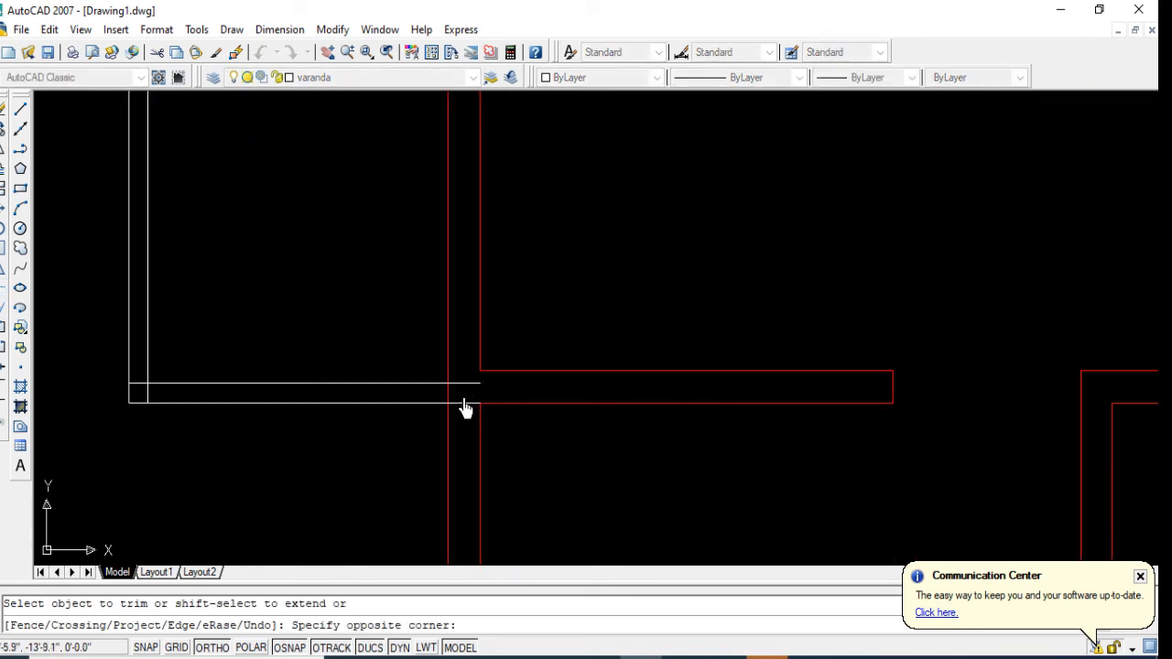
{"action": "left_click", "coordinate": [466, 423]}
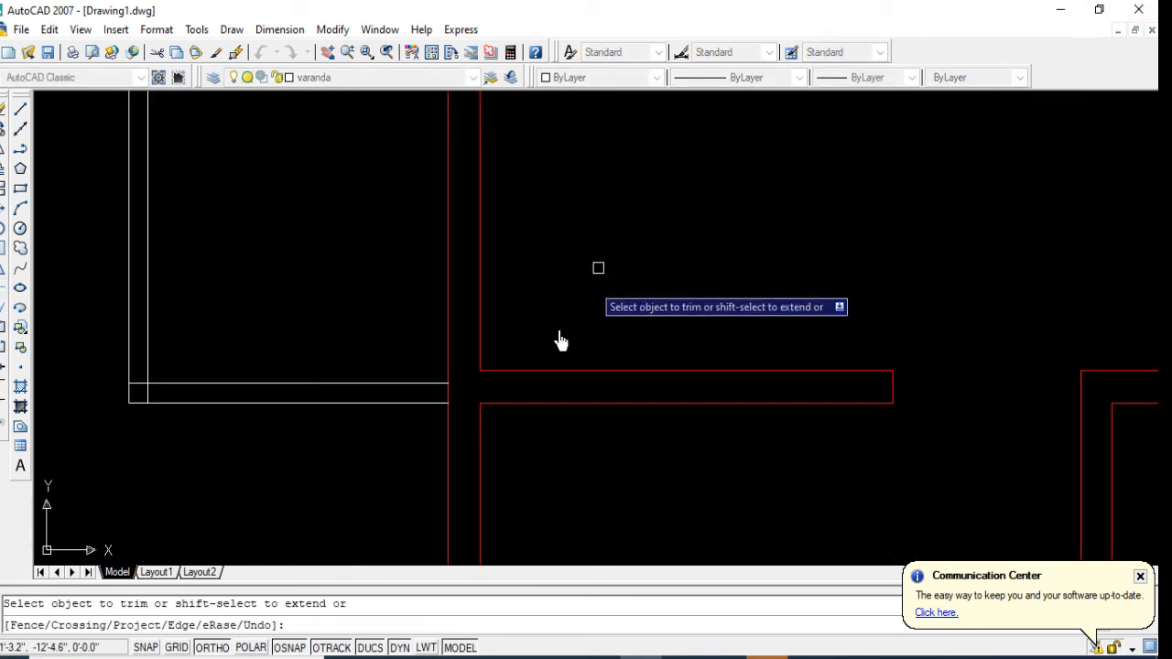
Step: Trim the overlapping line ends at the northern veranda's southwest corner
{"action": "left_click", "coordinate": [448, 394]}
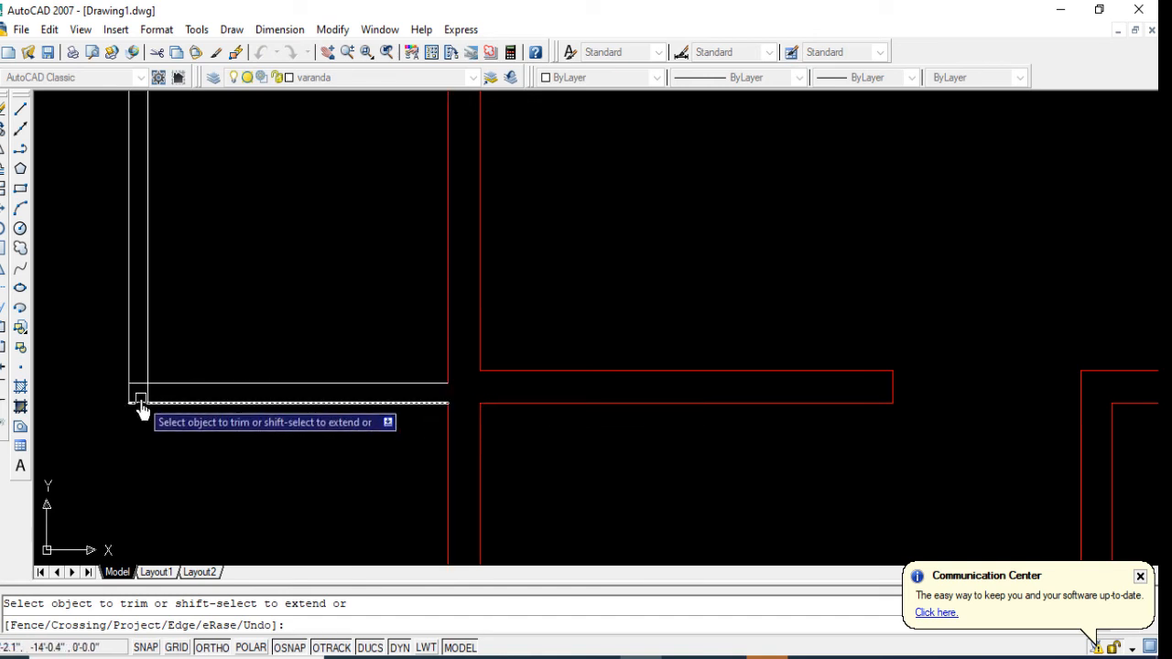
{"action": "scroll", "coordinate": [134, 389], "scroll_direction": "up", "scroll_amount": 3}
{"action": "scroll", "coordinate": [173, 424], "scroll_direction": "down", "scroll_amount": 4}
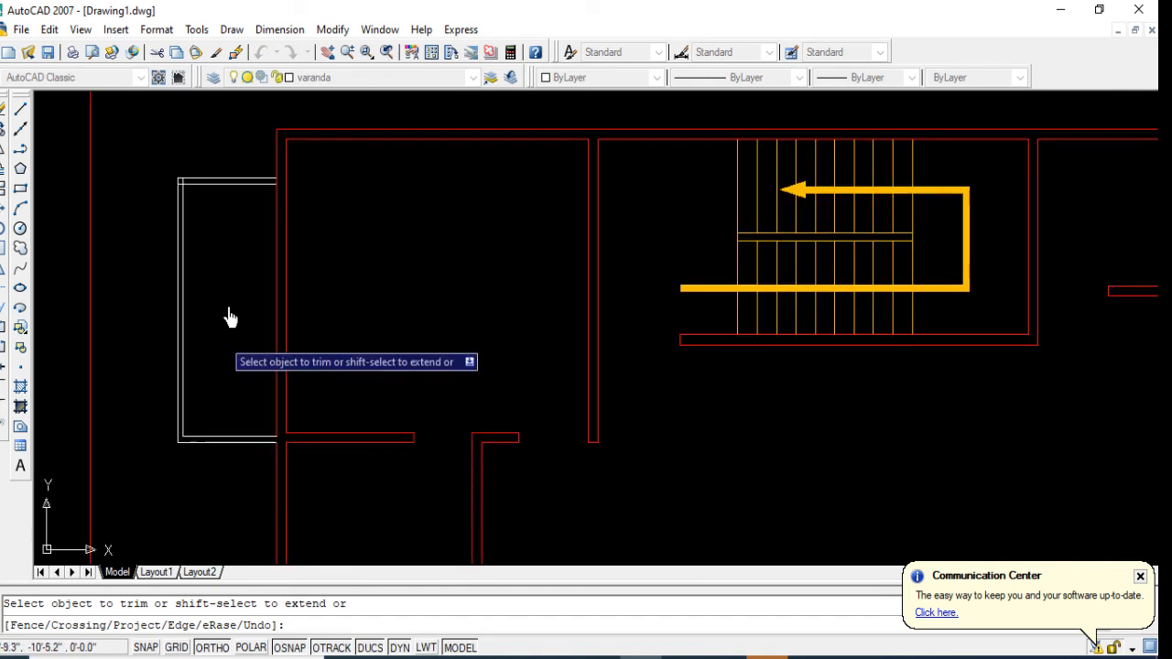
Step: Trim the overlapping line ends at the northern veranda's northwest corner
{"action": "scroll", "coordinate": [160, 209], "scroll_direction": "up", "scroll_amount": 5}
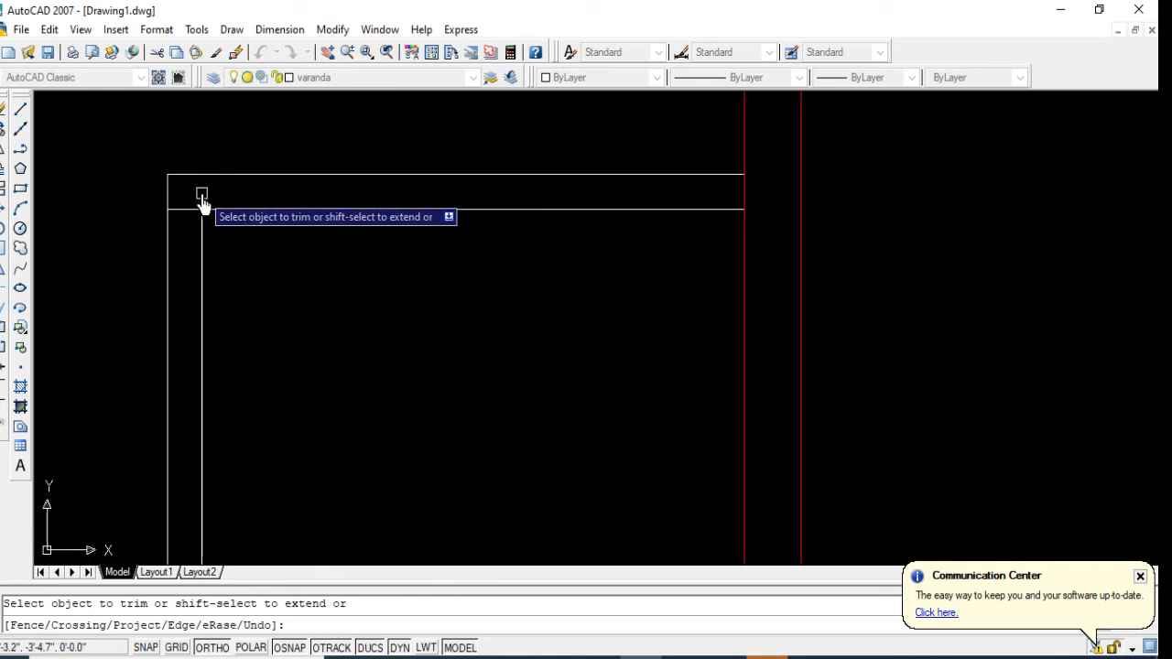
{"action": "scroll", "coordinate": [229, 243], "scroll_direction": "down", "scroll_amount": 4}
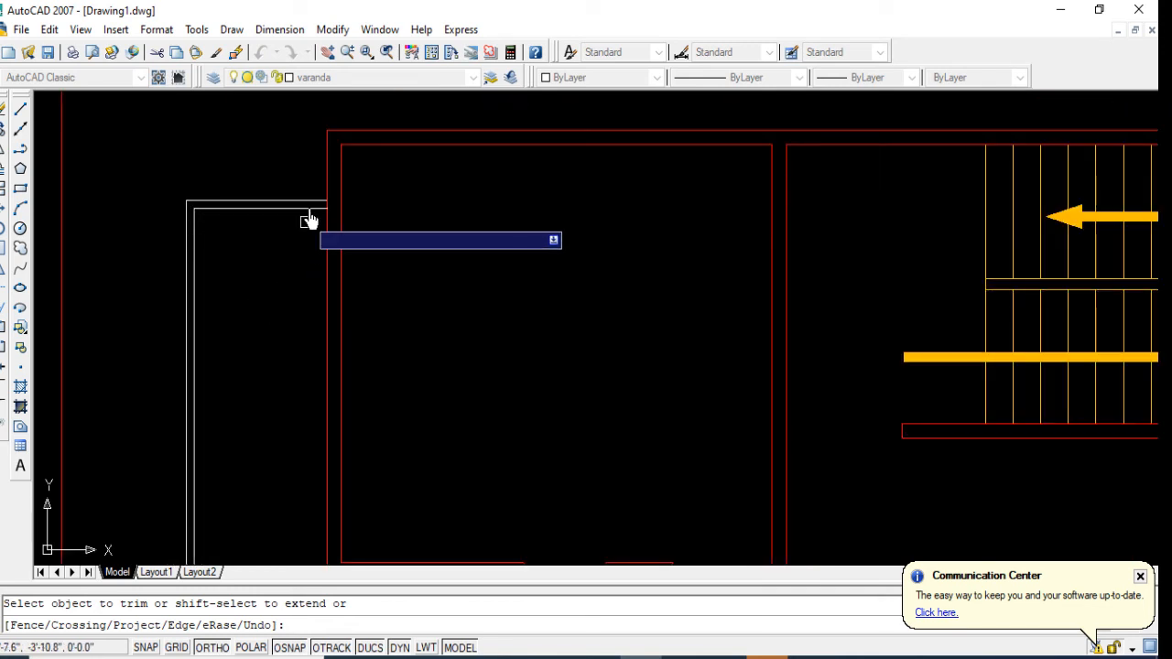
{"action": "scroll", "coordinate": [329, 203], "scroll_direction": "up", "scroll_amount": 4}
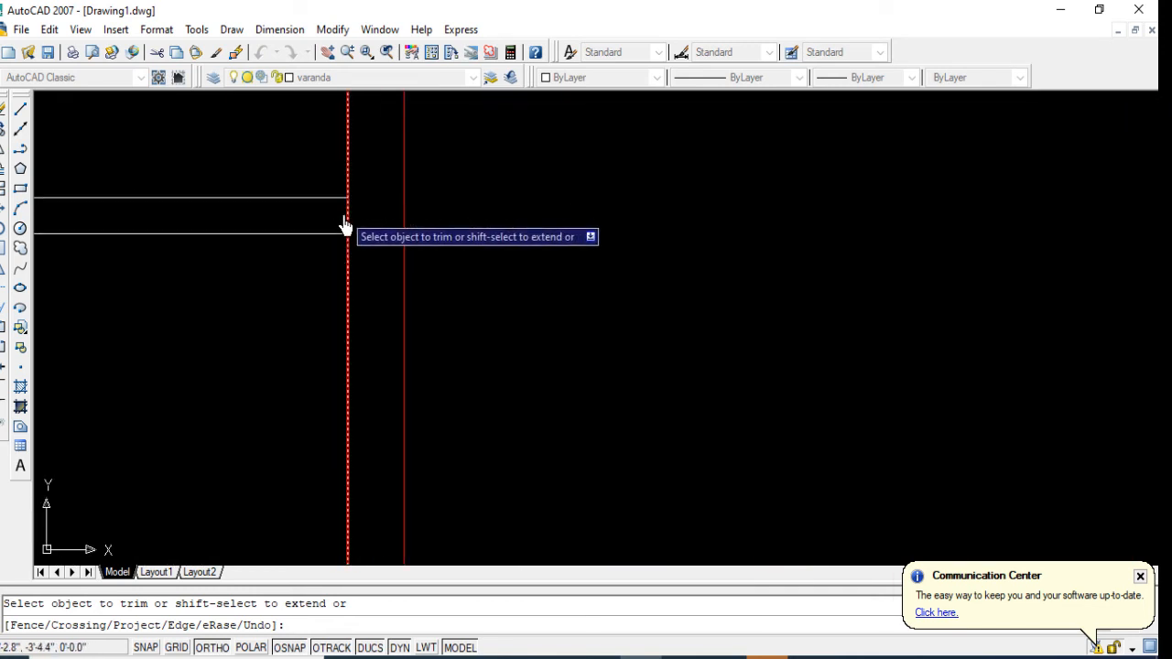
{"action": "scroll", "coordinate": [305, 210], "scroll_direction": "down", "scroll_amount": 5}
{"action": "scroll", "coordinate": [284, 275], "scroll_direction": "up", "scroll_amount": 4}
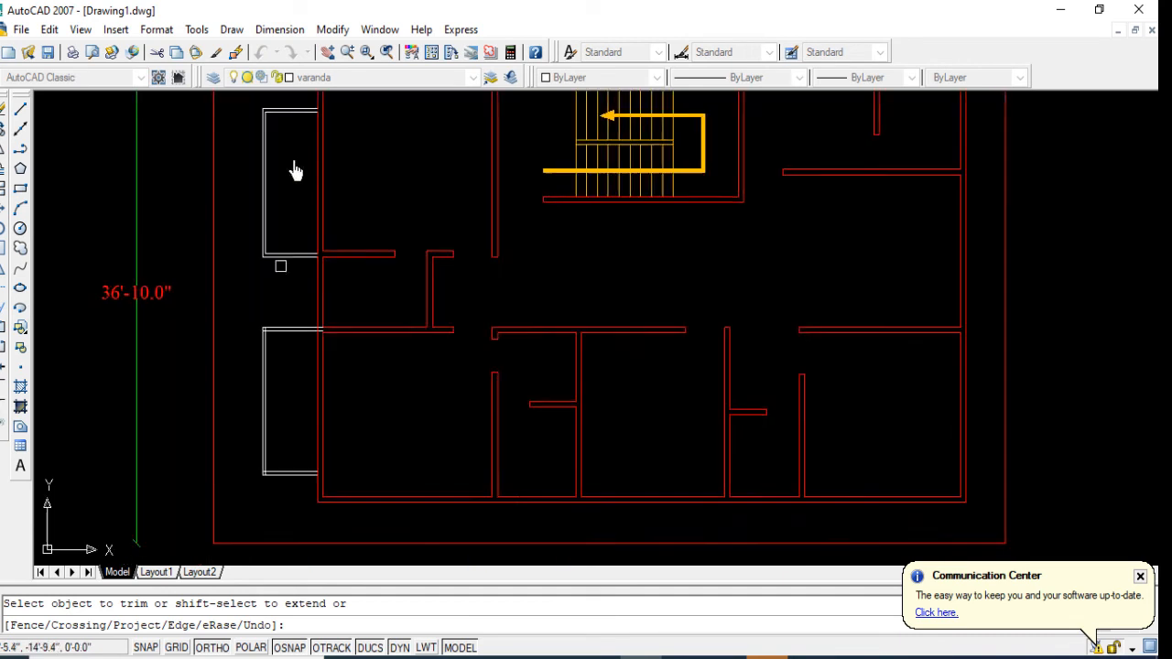
Step: Trim the southern veranda's north edge lines inside the west wall and the outer wall line between them
{"action": "scroll", "coordinate": [311, 329], "scroll_direction": "up", "scroll_amount": 8}
{"action": "left_click", "coordinate": [385, 203]}
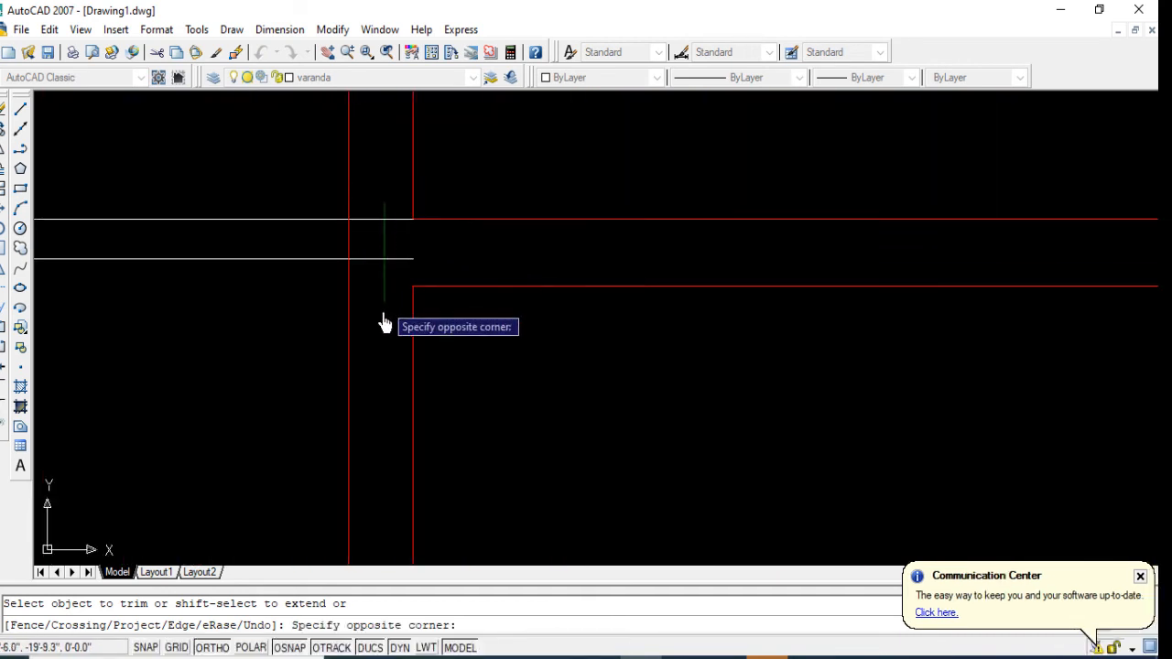
{"action": "left_click", "coordinate": [383, 304]}
{"action": "left_click", "coordinate": [361, 247]}
{"action": "left_click", "coordinate": [328, 237]}
Step: Trim the overlapping line ends at the southern veranda's northwest corner
{"action": "scroll", "coordinate": [449, 251], "scroll_direction": "down", "scroll_amount": 4}
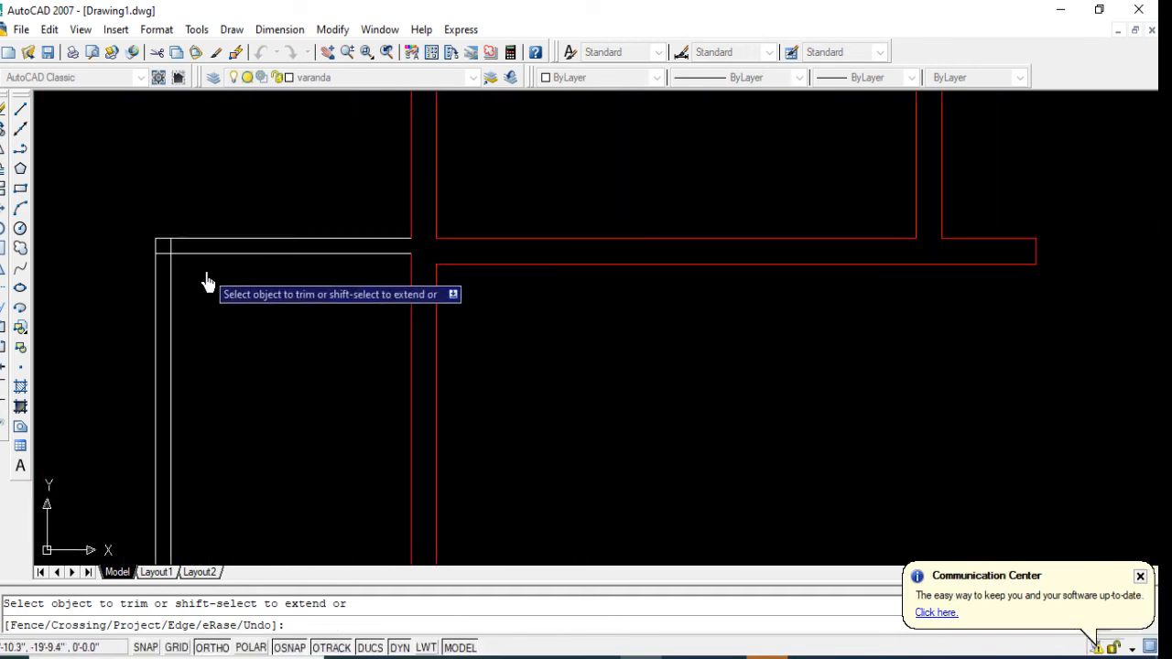
{"action": "scroll", "coordinate": [198, 264], "scroll_direction": "up", "scroll_amount": 3}
{"action": "scroll", "coordinate": [139, 235], "scroll_direction": "up", "scroll_amount": 2}
{"action": "left_click", "coordinate": [151, 242]}
{"action": "left_click", "coordinate": [133, 258]}
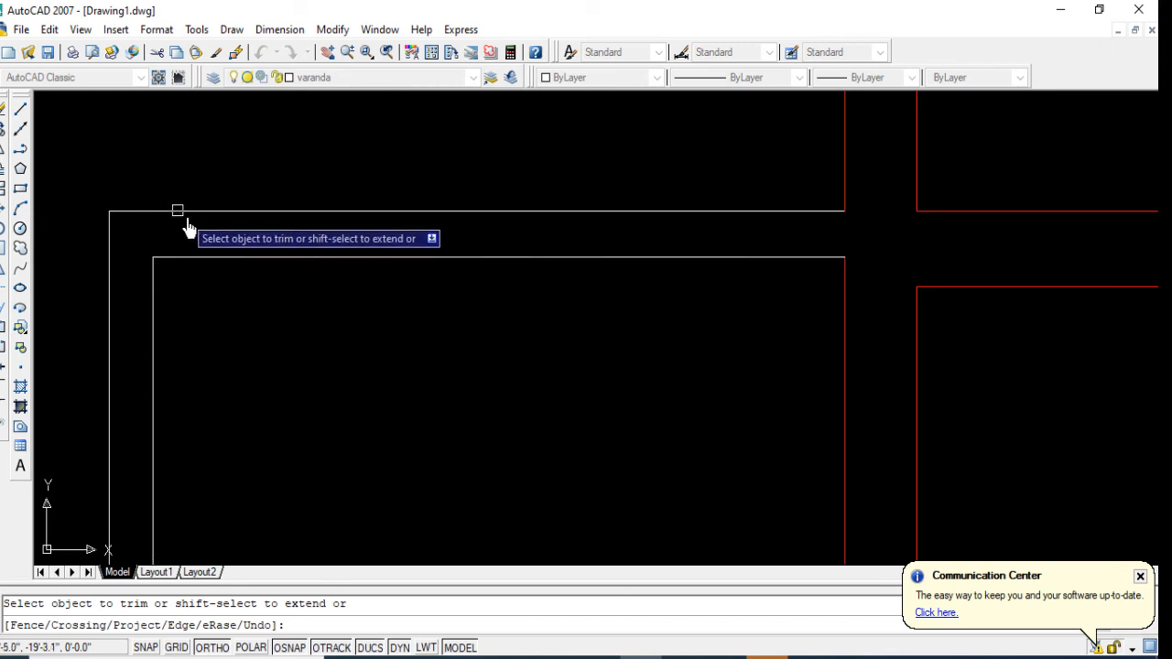
Step: Trim the overlapping line ends at the southern veranda's southwest corner
{"action": "scroll", "coordinate": [215, 165], "scroll_direction": "down", "scroll_amount": 6}
{"action": "scroll", "coordinate": [248, 201], "scroll_direction": "up", "scroll_amount": 2}
{"action": "middle_click_drag", "start_coordinate": [247, 198], "coordinate": [260, 100]}
{"action": "middle_click_drag", "start_coordinate": [246, 277], "coordinate": [225, 179]}
{"action": "middle_click_drag", "start_coordinate": [187, 363], "coordinate": [198, 213]}
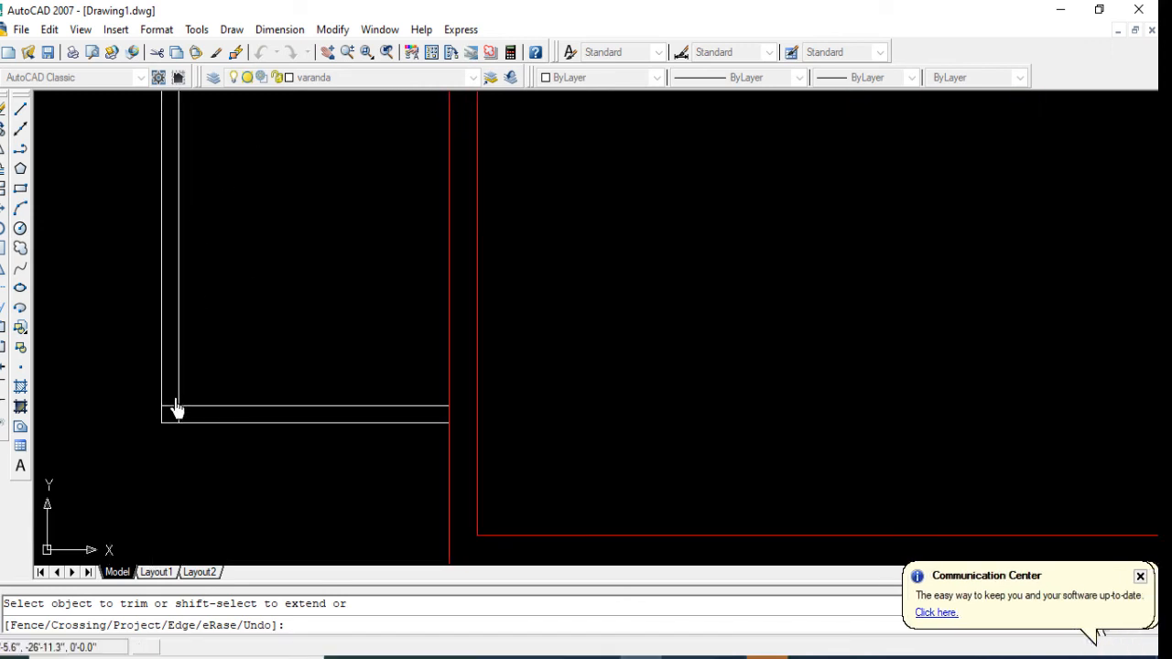
{"action": "scroll", "coordinate": [173, 408], "scroll_direction": "up", "scroll_amount": 6}
{"action": "left_click", "coordinate": [160, 393]}
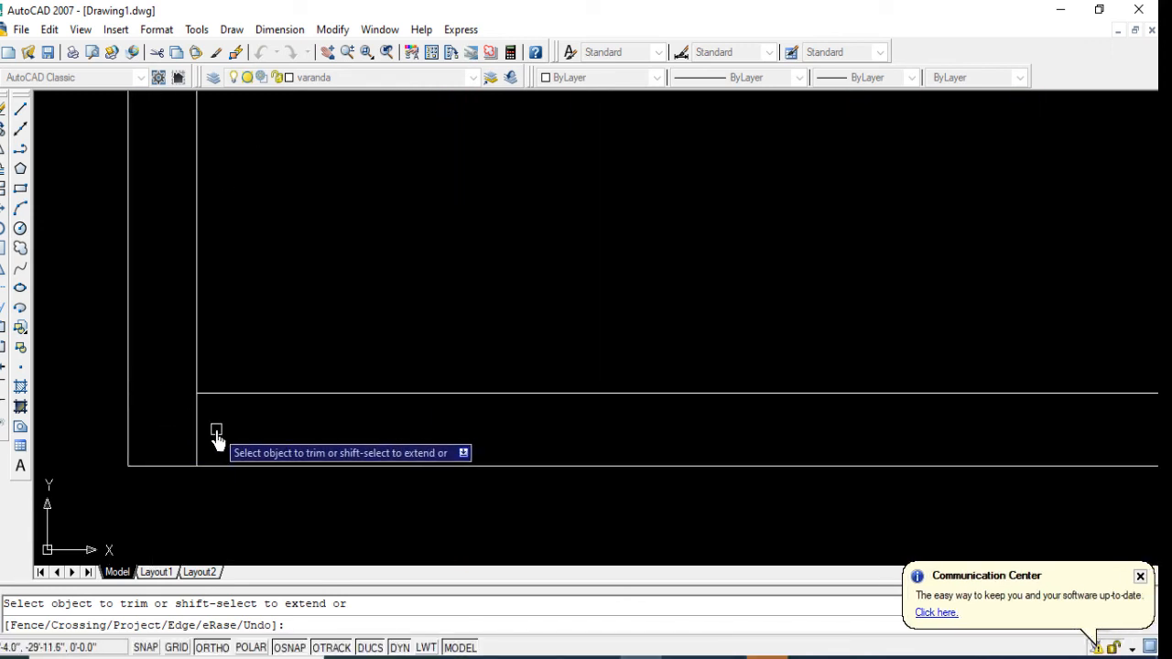
{"action": "left_click", "coordinate": [216, 429]}
{"action": "left_click", "coordinate": [151, 447]}
Step: Trim the outer west wall line between the southern veranda's two south edge lines
{"action": "scroll", "coordinate": [173, 451], "scroll_direction": "down", "scroll_amount": 9}
{"action": "scroll", "coordinate": [341, 456], "scroll_direction": "up", "scroll_amount": 6}
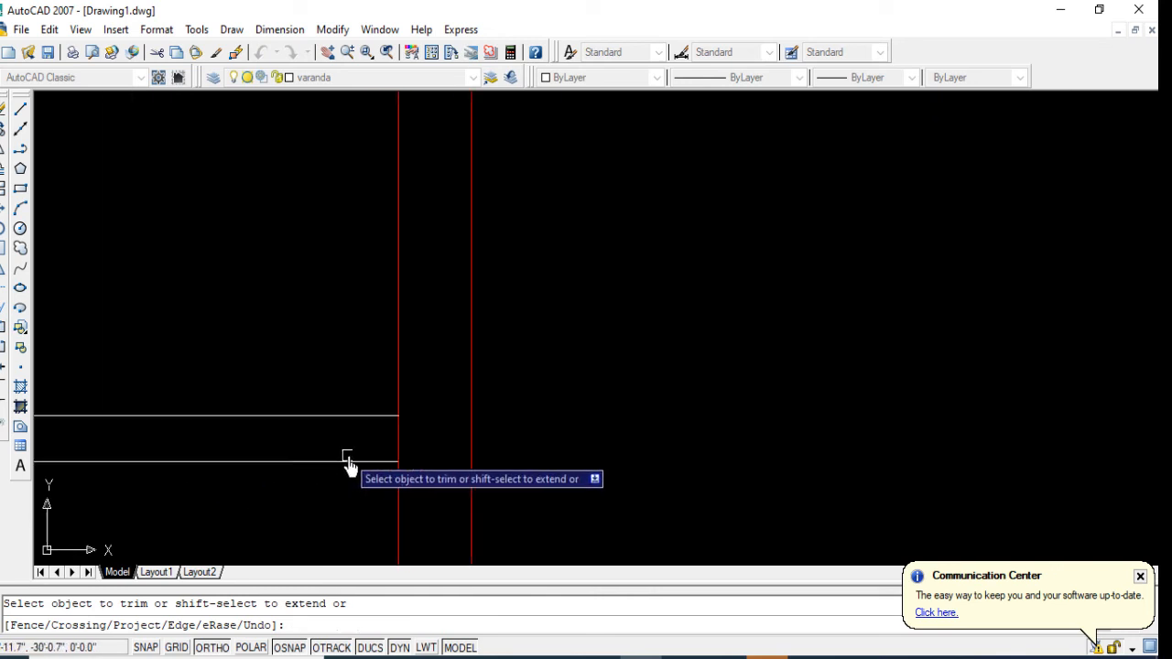
{"action": "left_click", "coordinate": [411, 440]}
{"action": "left_click", "coordinate": [377, 442]}
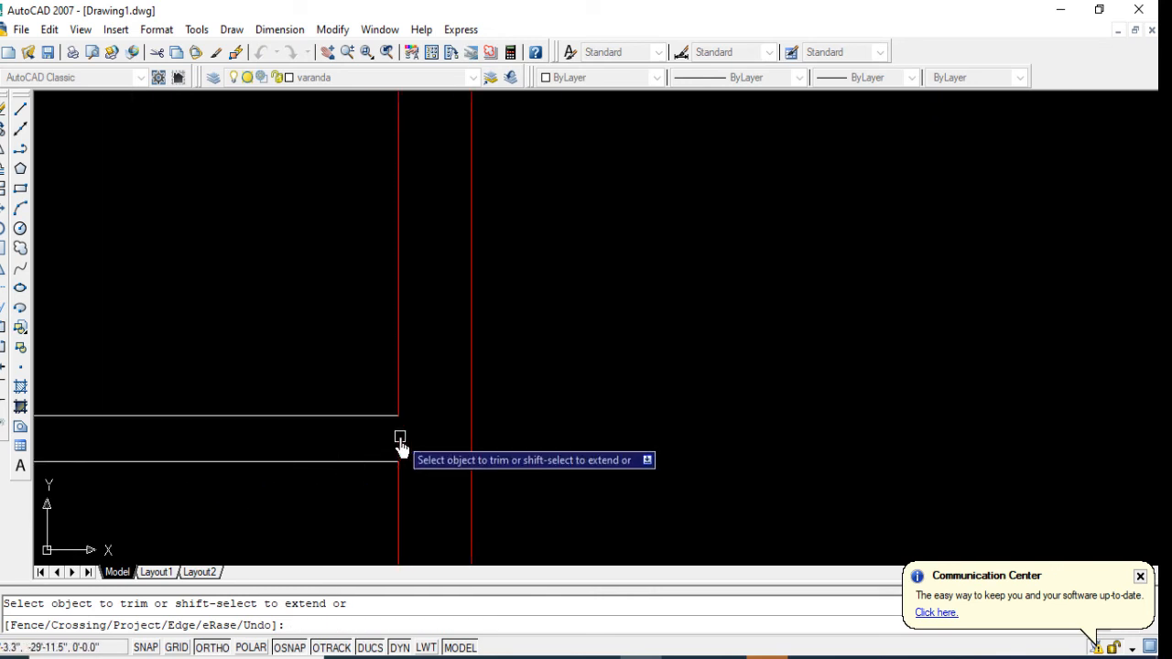
{"action": "scroll", "coordinate": [353, 478], "scroll_direction": "down", "scroll_amount": 8}
{"action": "scroll", "coordinate": [353, 483], "scroll_direction": "down", "scroll_amount": 2}
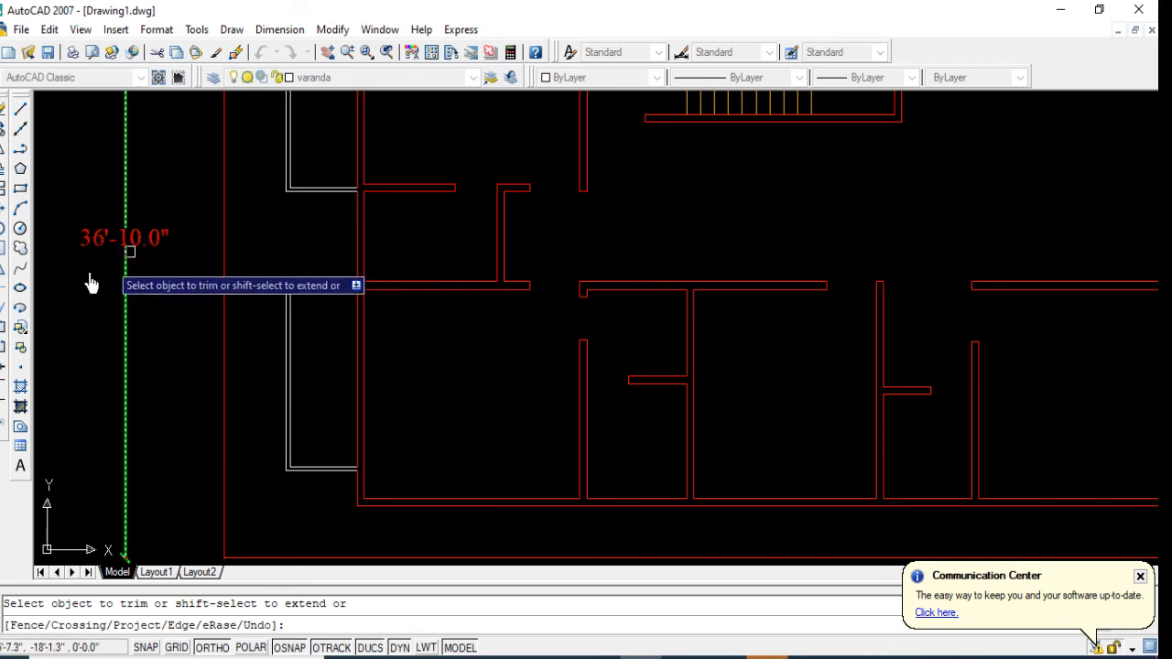
{"action": "key", "text": "Return"}
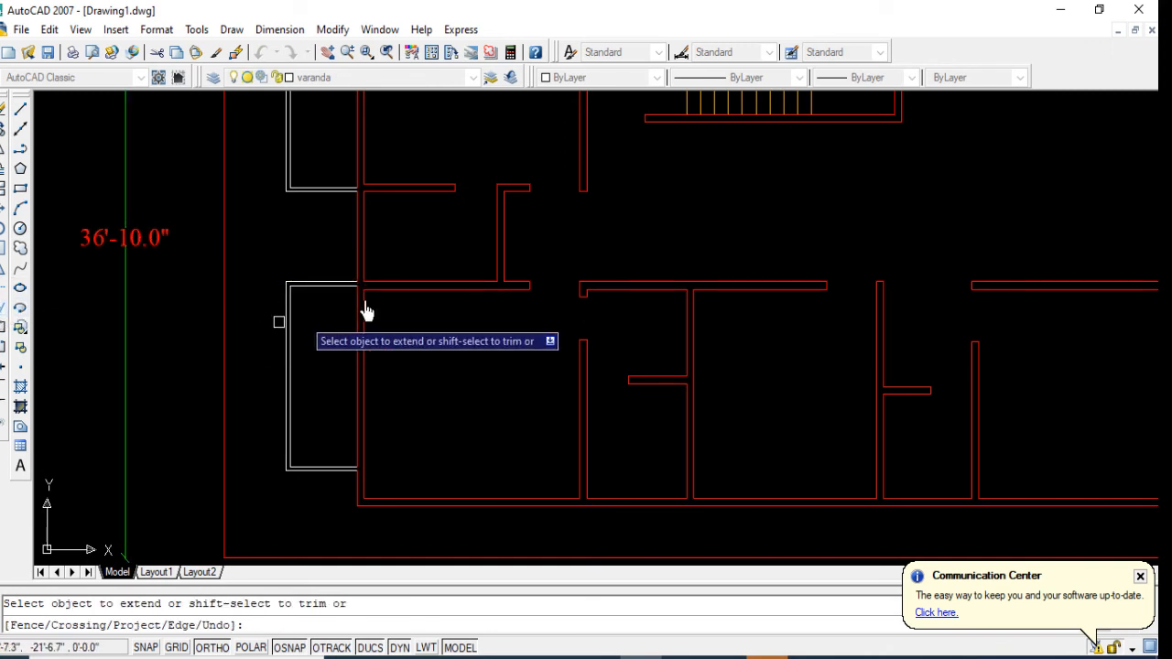
{"action": "scroll", "coordinate": [382, 274], "scroll_direction": "up", "scroll_amount": 4}
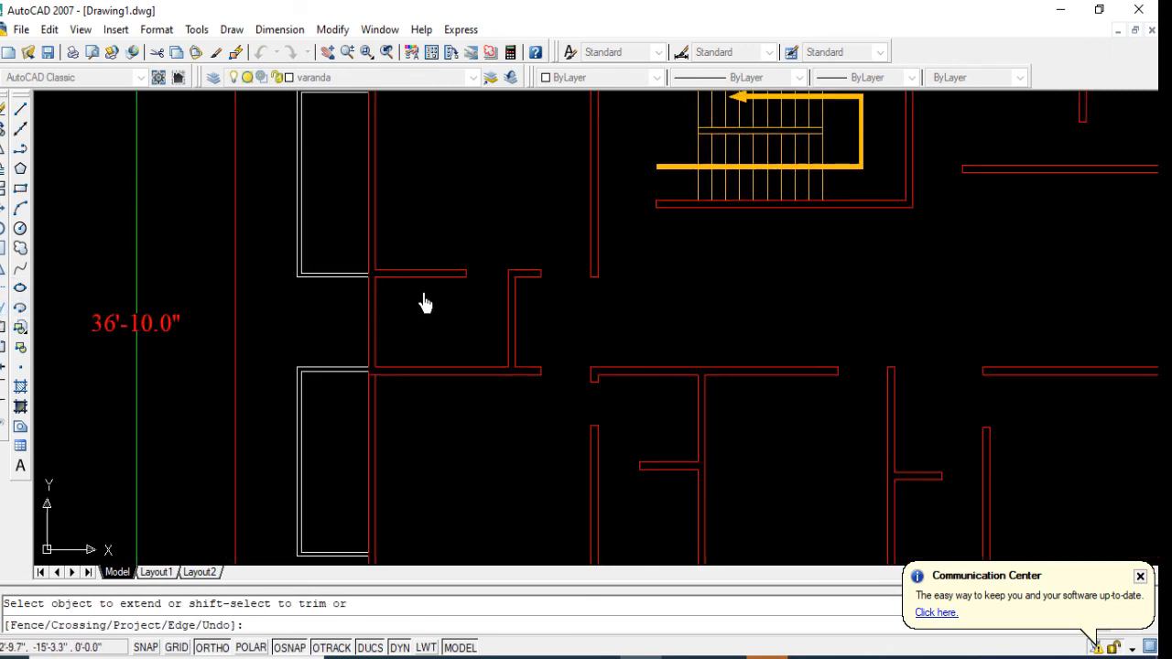
{"action": "scroll", "coordinate": [405, 223], "scroll_direction": "down", "scroll_amount": 3}
{"action": "key", "text": "Escape"}
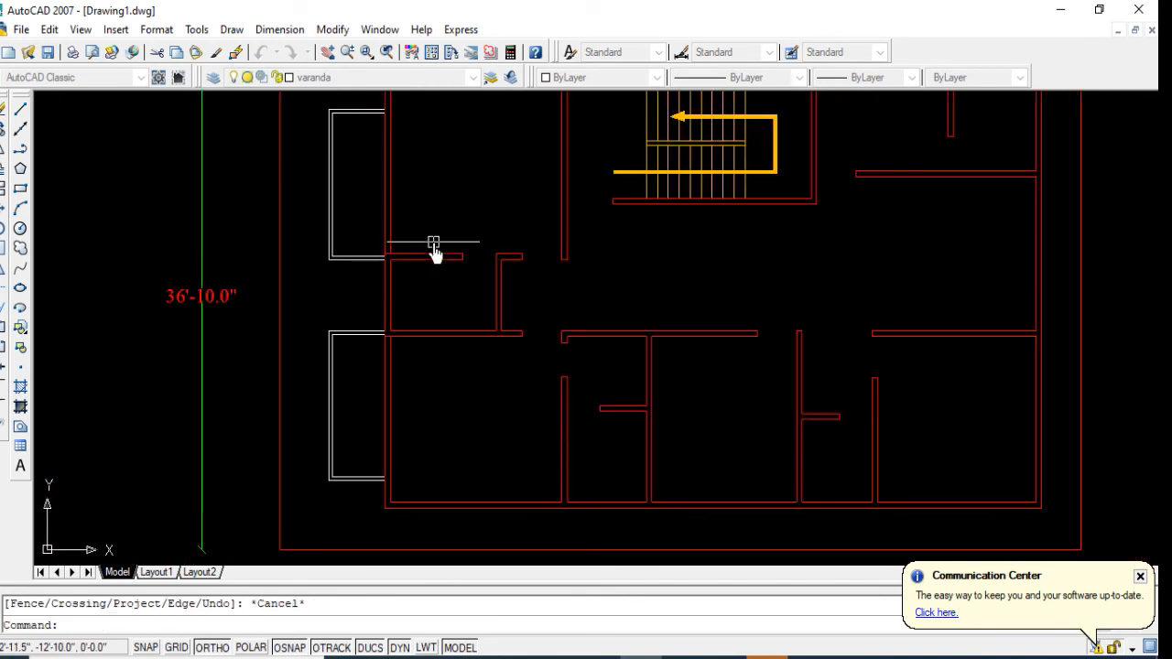
{"action": "type", "text": "o"}
{"action": "key", "text": "Return"}
{"action": "type", "text": "3"}
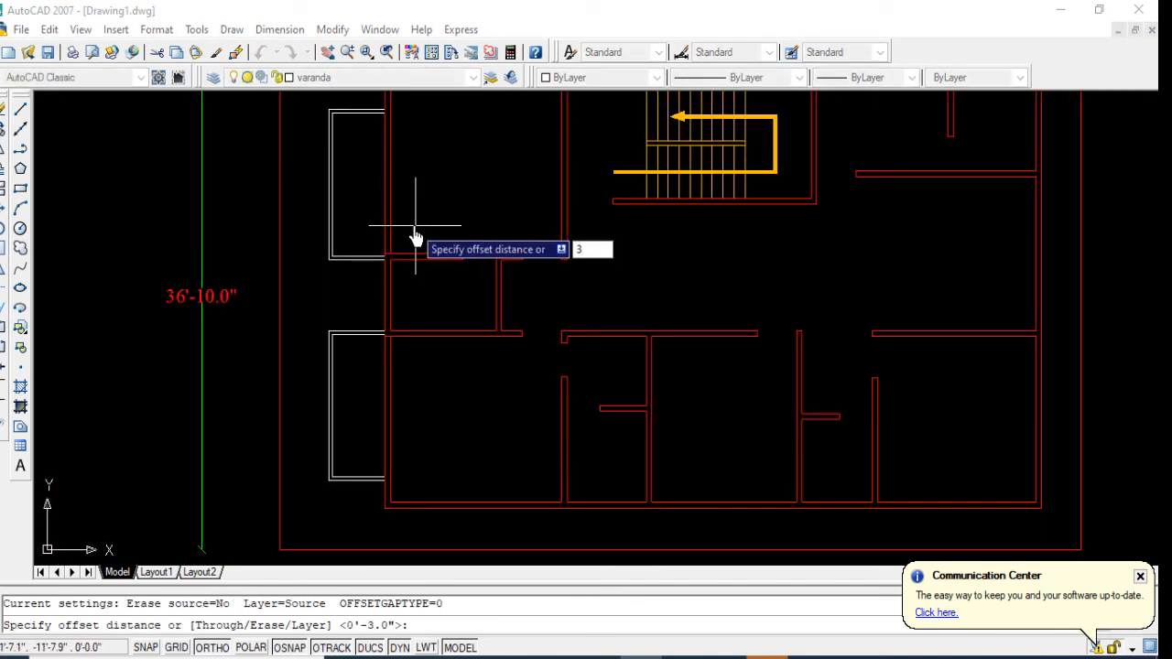
{"action": "key", "text": "Escape"}
{"action": "type", "text": "2"}
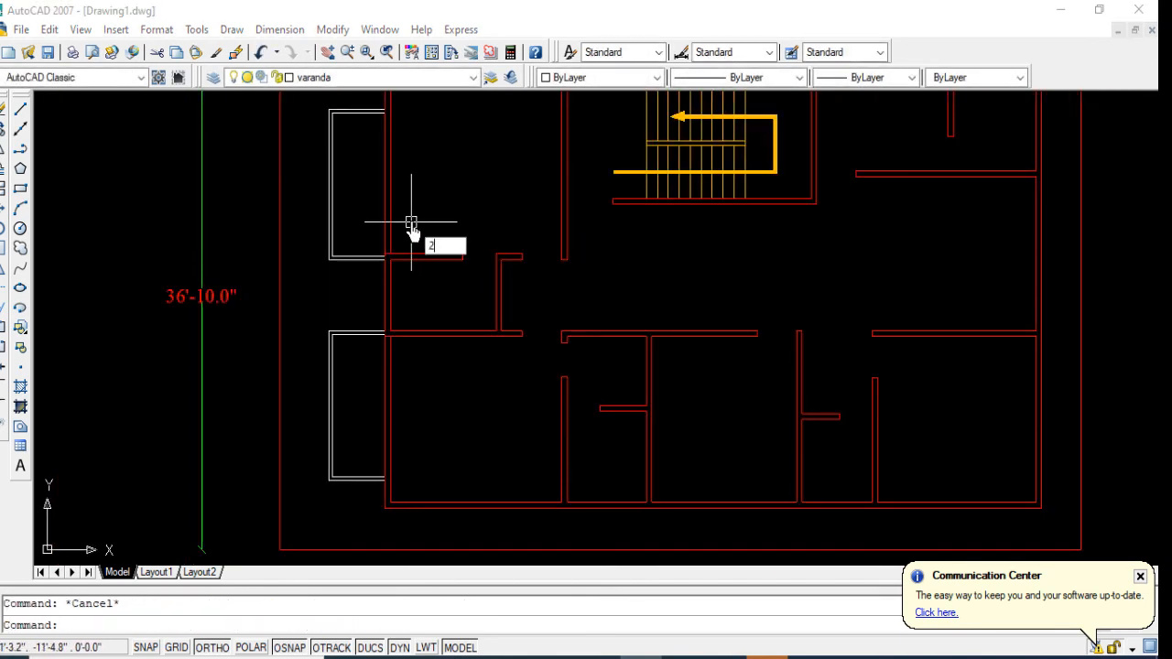
{"action": "type", "text": "'6"}
{"action": "key", "text": "Return"}
{"action": "scroll", "coordinate": [411, 261], "scroll_direction": "up", "scroll_amount": 2}
{"action": "key", "text": "Escape"}
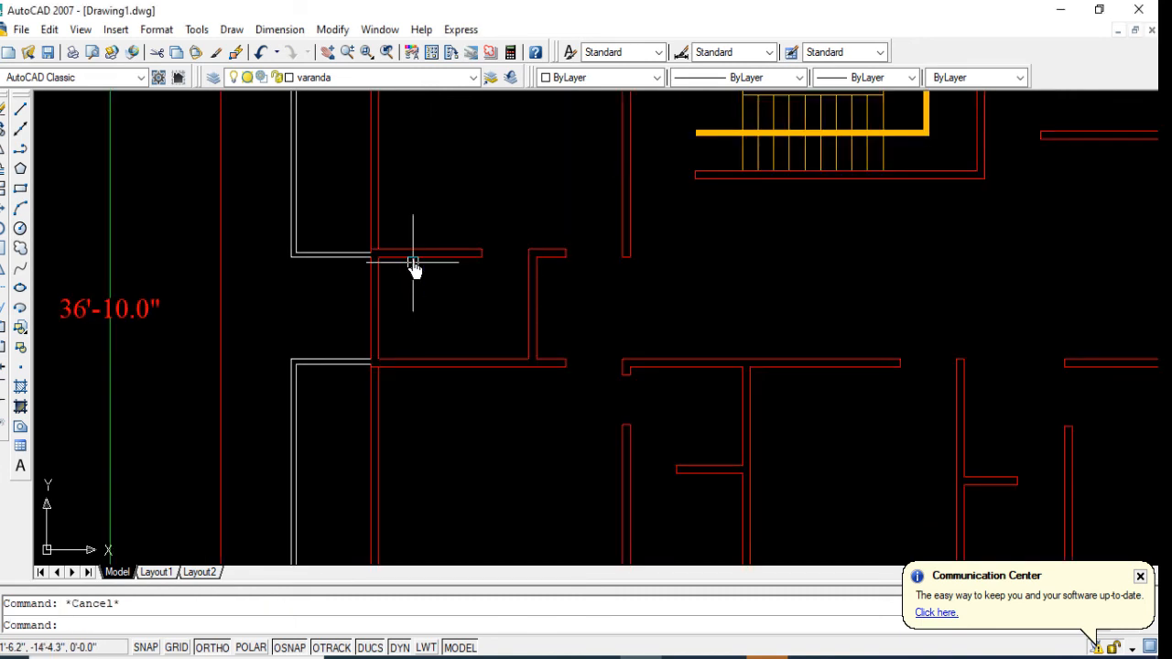
Step: Offset the northwest room's south wall line northward and the southwest room's north wall line southward by 2'6" for veranda doors
{"action": "type", "text": "o"}
{"action": "key", "text": "Return"}
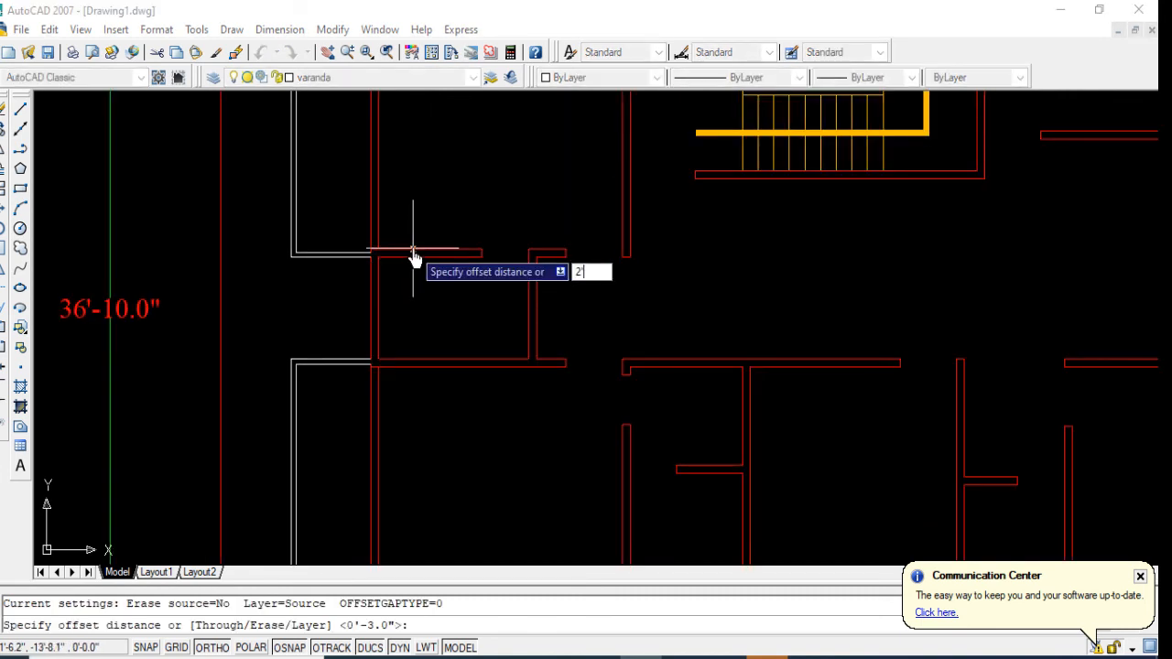
{"action": "key", "text": "Return"}
{"action": "left_click", "coordinate": [396, 254]}
{"action": "left_click", "coordinate": [403, 210]}
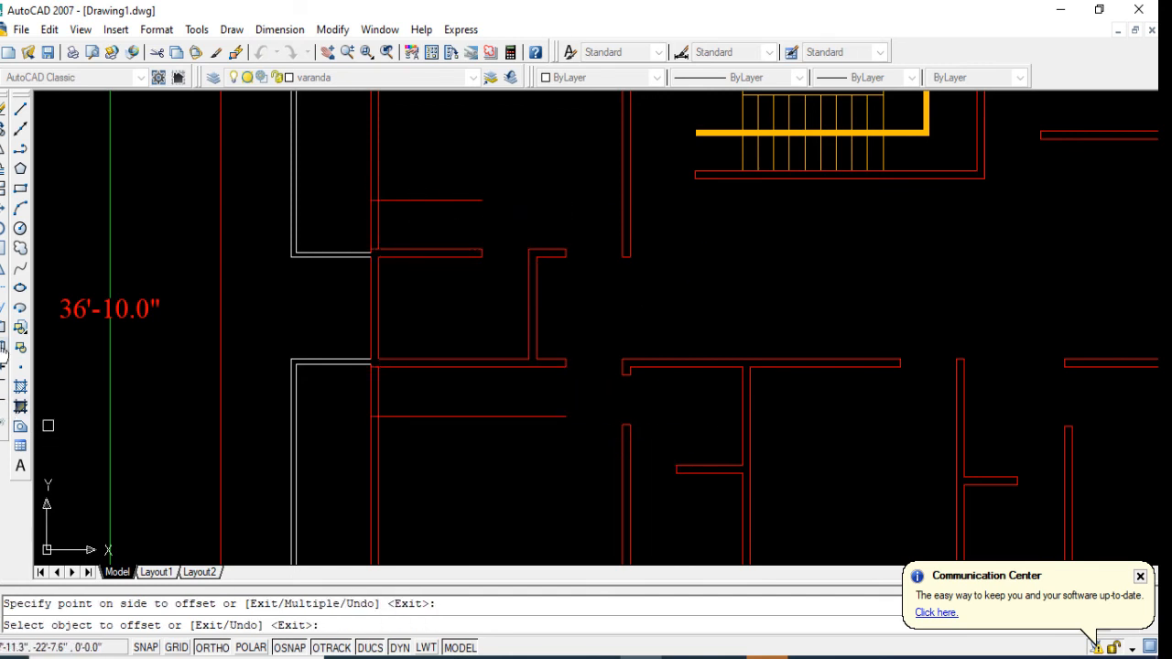
Step: Trim the west wall to form the southern veranda's door opening and remove the leftover offset line
{"action": "left_click", "coordinate": [3, 292]}
{"action": "key", "text": "Return"}
{"action": "left_click", "coordinate": [378, 395]}
{"action": "left_click", "coordinate": [353, 396]}
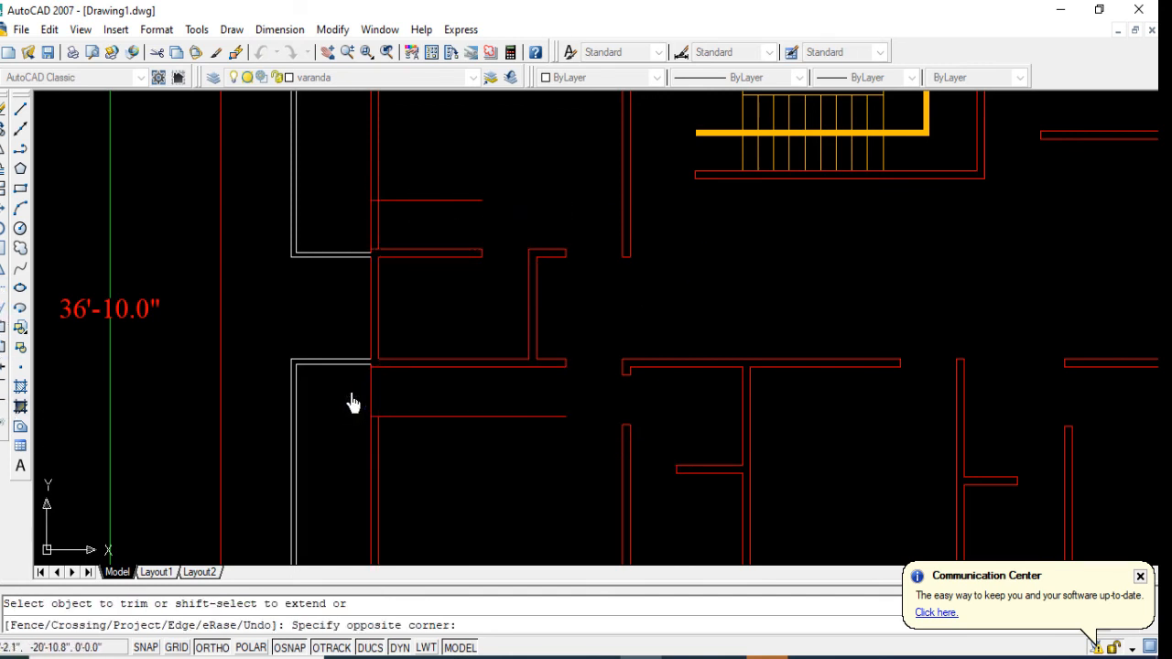
{"action": "left_click", "coordinate": [414, 401]}
{"action": "left_click", "coordinate": [429, 416]}
Step: Trim the west wall to form the northern veranda's door opening and remove the leftover offset line
{"action": "left_click", "coordinate": [399, 215]}
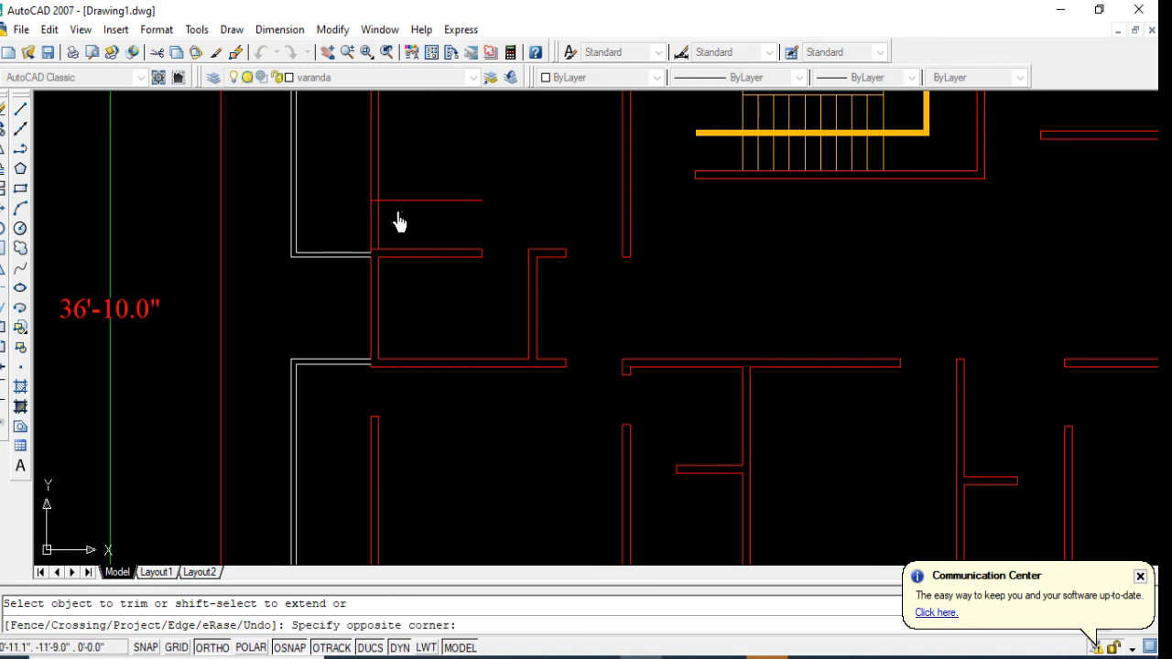
{"action": "left_click", "coordinate": [355, 222]}
{"action": "left_click", "coordinate": [404, 216]}
{"action": "left_click", "coordinate": [403, 201]}
{"action": "scroll", "coordinate": [449, 316], "scroll_direction": "down", "scroll_amount": 5}
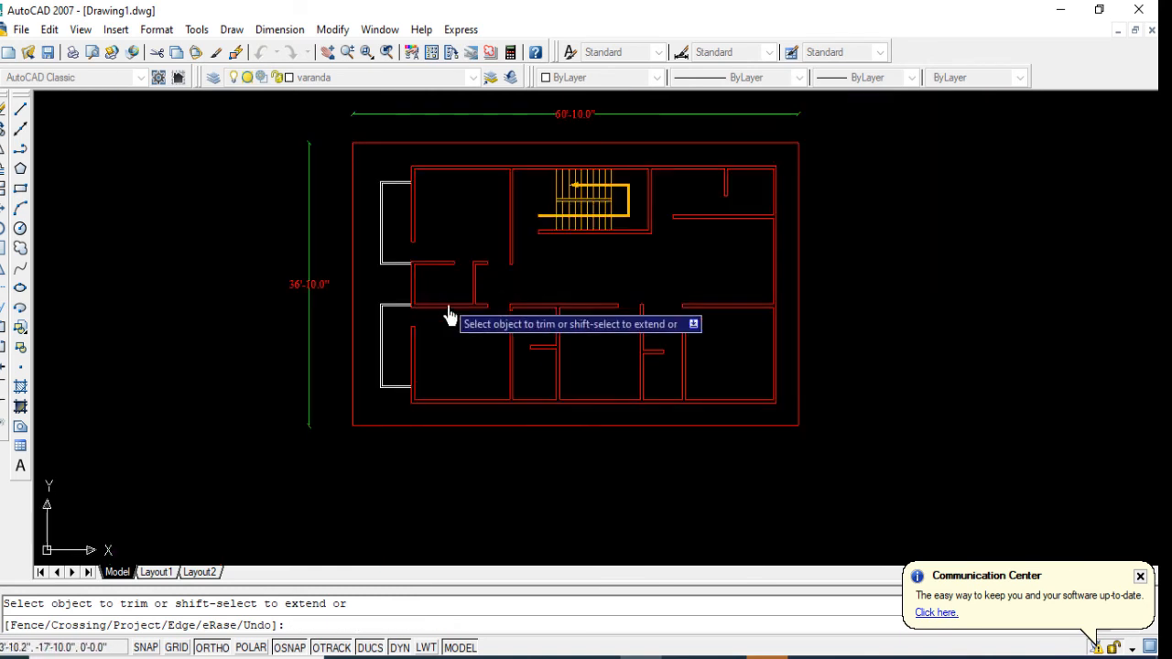
{"action": "key", "text": "Escape"}
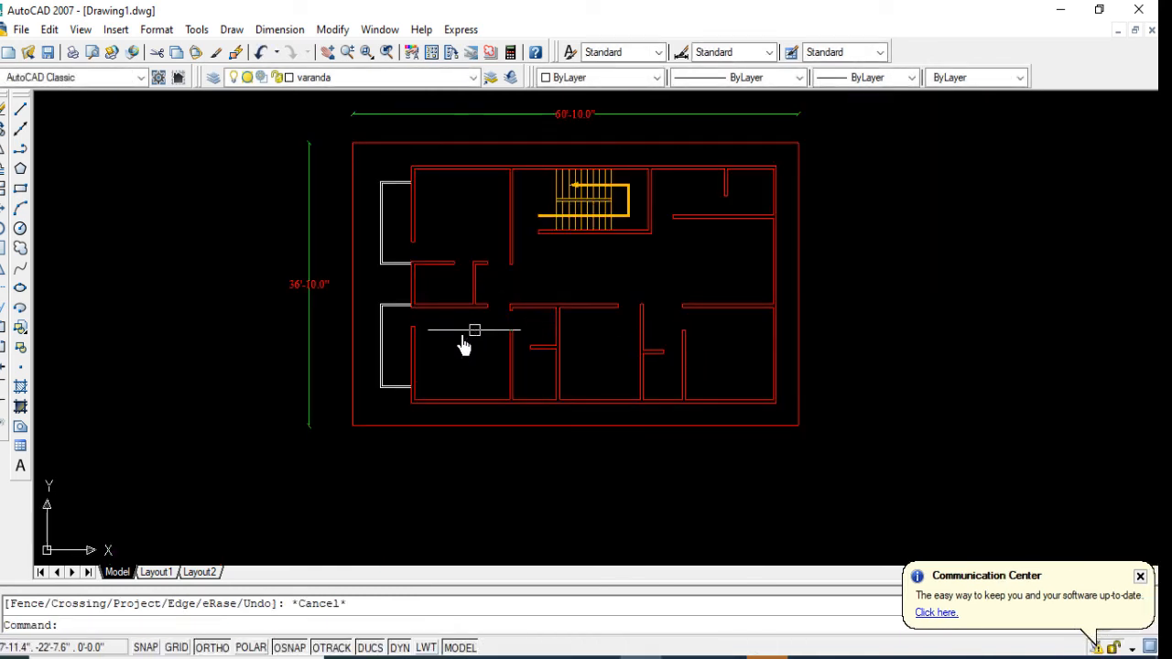
Step: Make the dooo layer current for drawing the doors
{"action": "scroll", "coordinate": [661, 229], "scroll_direction": "up", "scroll_amount": 2}
{"action": "middle_click_drag", "start_coordinate": [668, 265], "coordinate": [594, 301]}
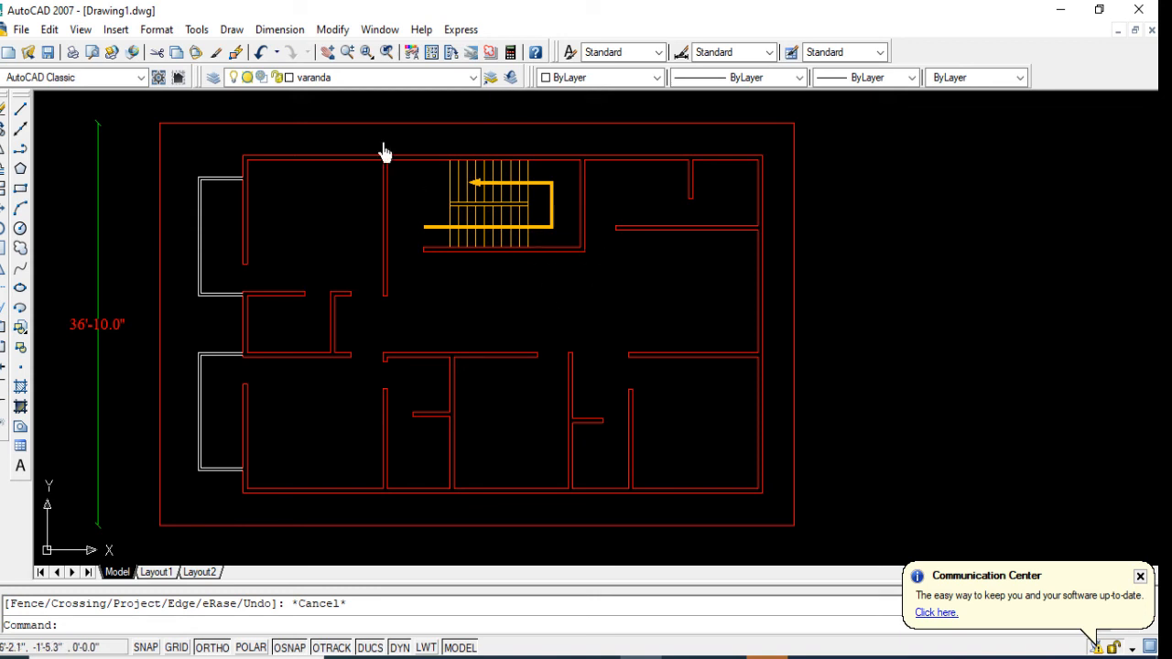
{"action": "left_click", "coordinate": [339, 79]}
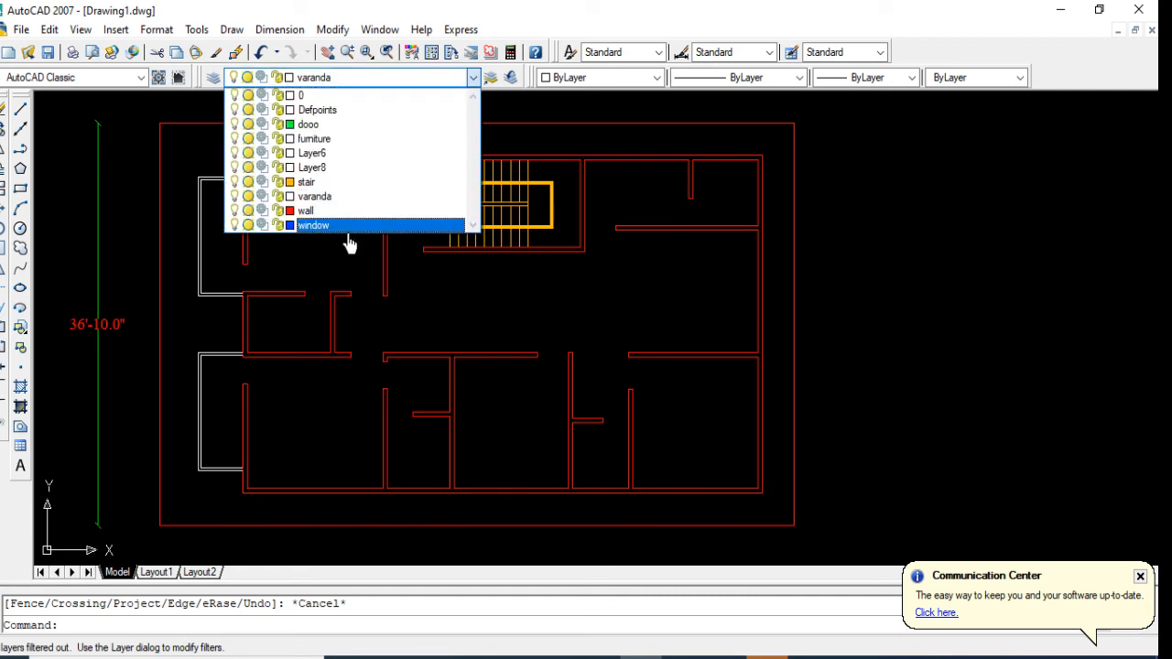
{"action": "left_click", "coordinate": [325, 125]}
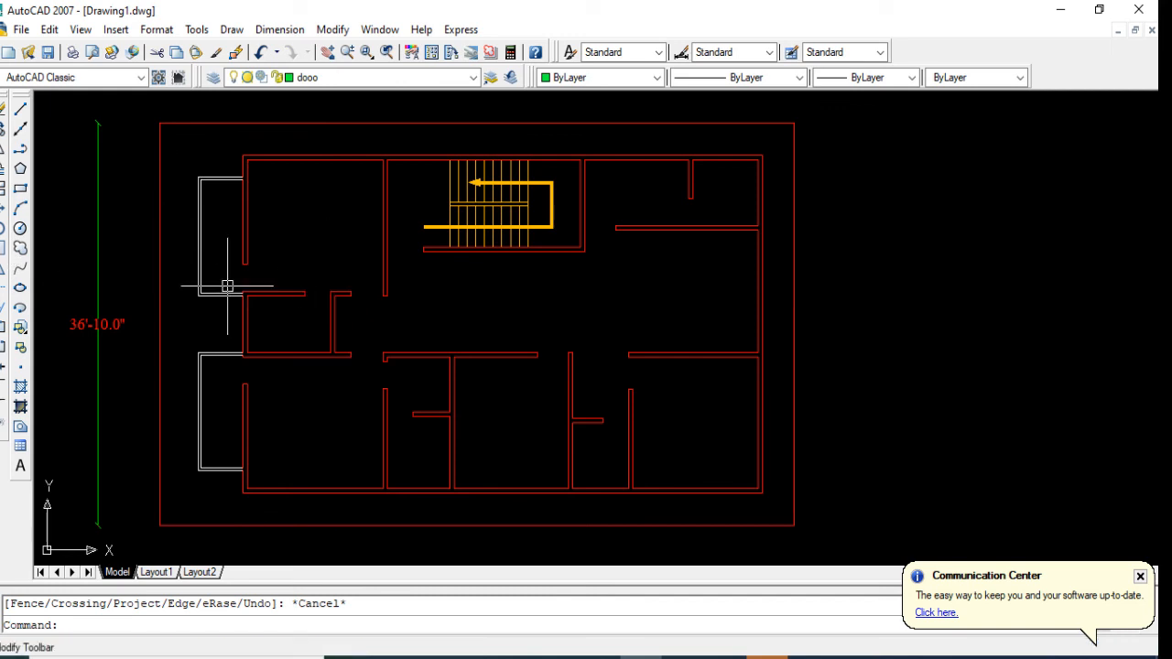
Step: Start a door-frame polyline in the open area south of the northwest room, with segments 5" south and 2" west
{"action": "left_click", "coordinate": [25, 152]}
{"action": "scroll", "coordinate": [316, 306], "scroll_direction": "up", "scroll_amount": 5}
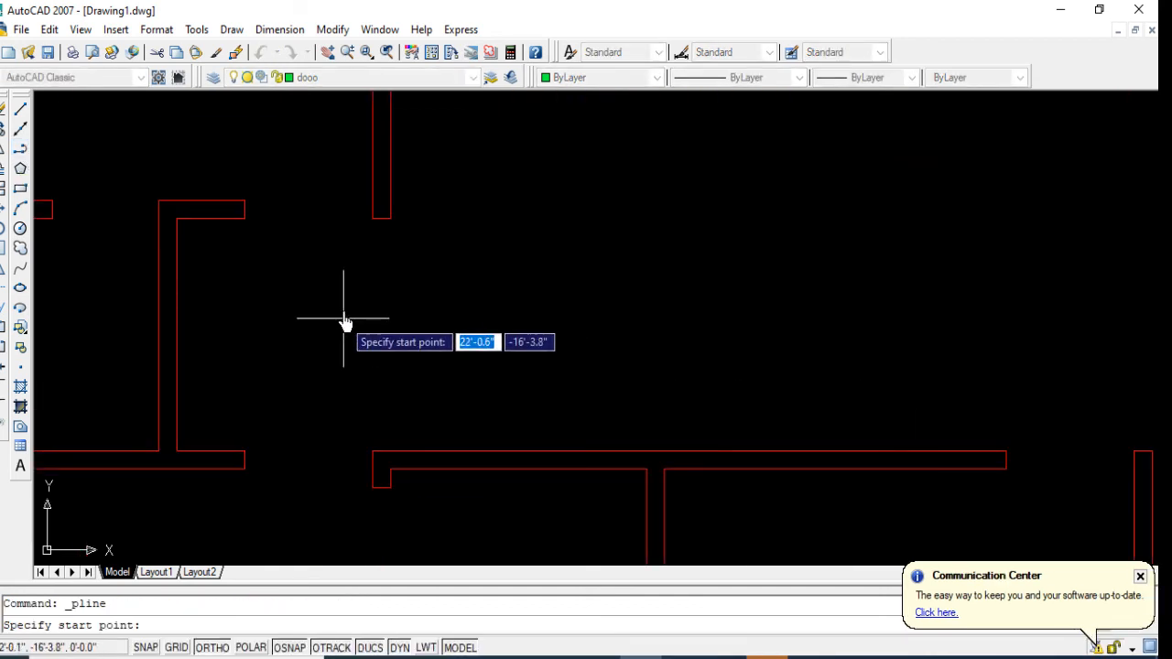
{"action": "left_click", "coordinate": [342, 252]}
{"action": "type", "text": "5"}
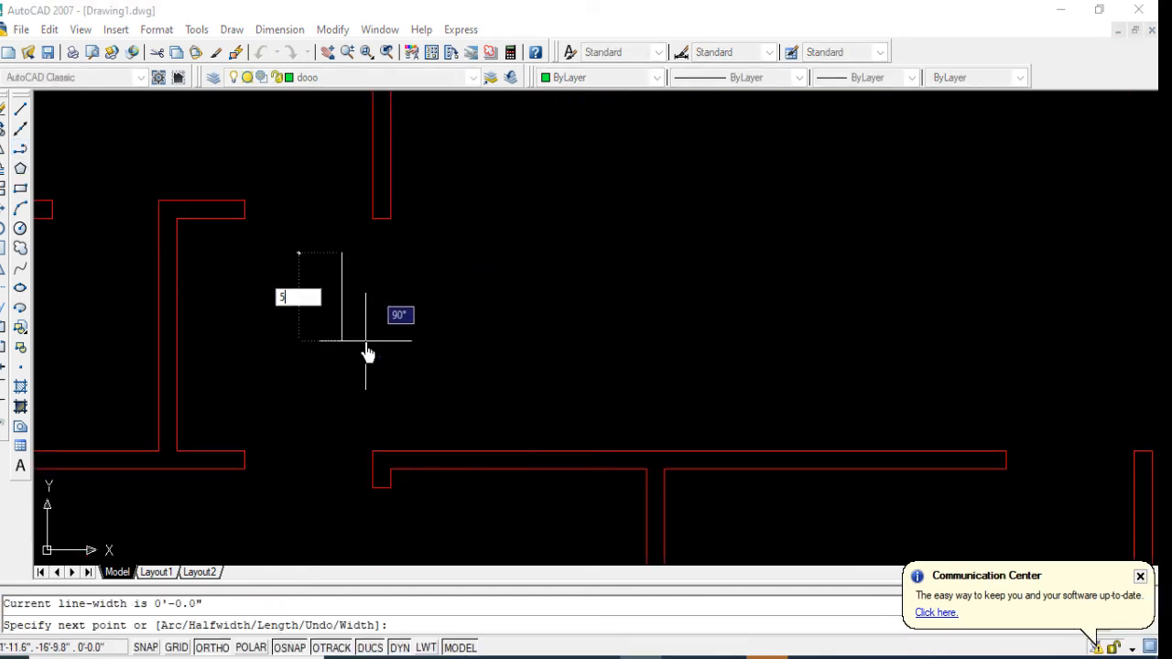
{"action": "key", "text": "Return"}
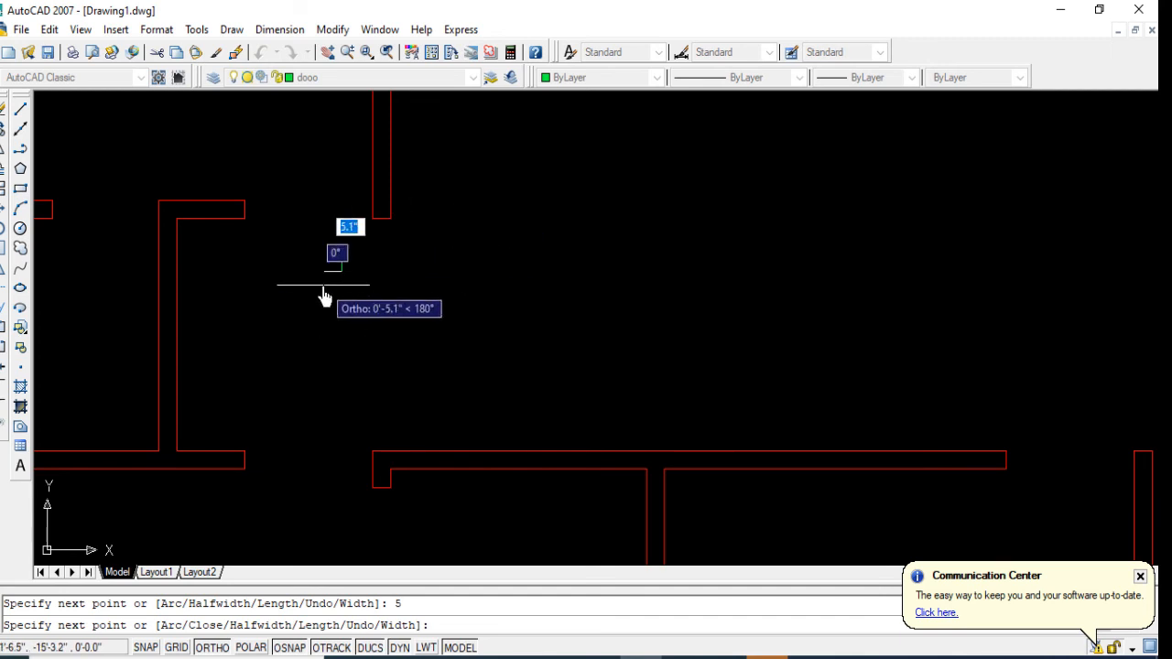
{"action": "scroll", "coordinate": [316, 293], "scroll_direction": "up", "scroll_amount": 2}
{"action": "type", "text": "2"}
{"action": "key", "text": "Return"}
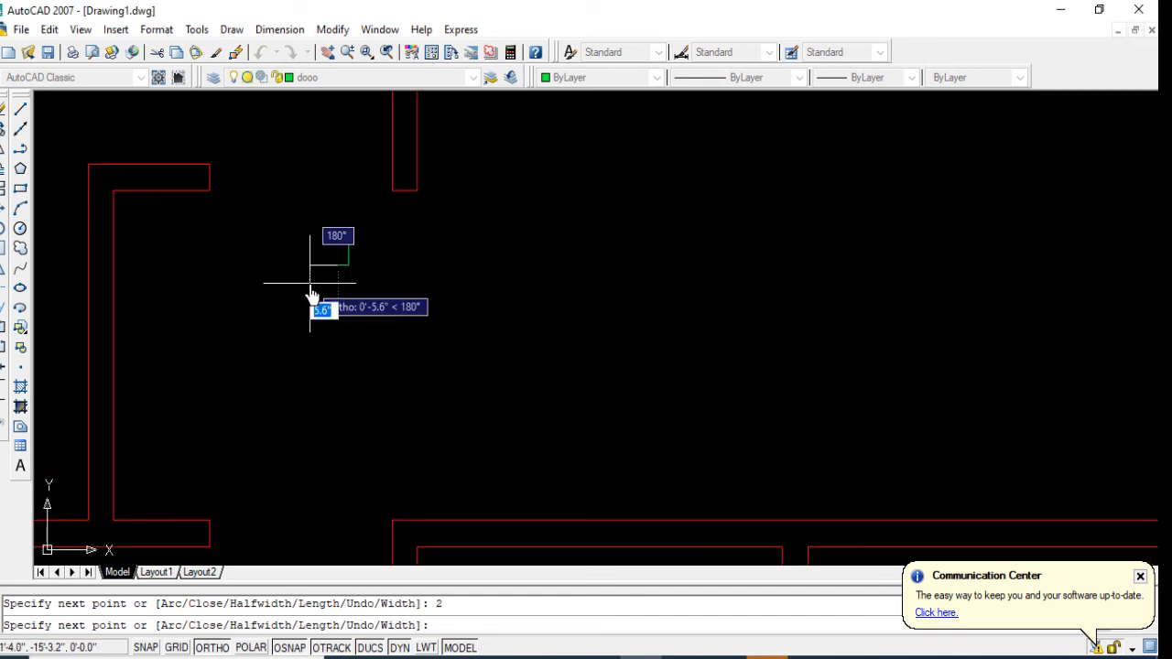
Step: Complete the door-frame polyline with segments 3.5" north, 0.5" east and 1.5" north, then close the outline at its starting point
{"action": "type", "text": "3.5"}
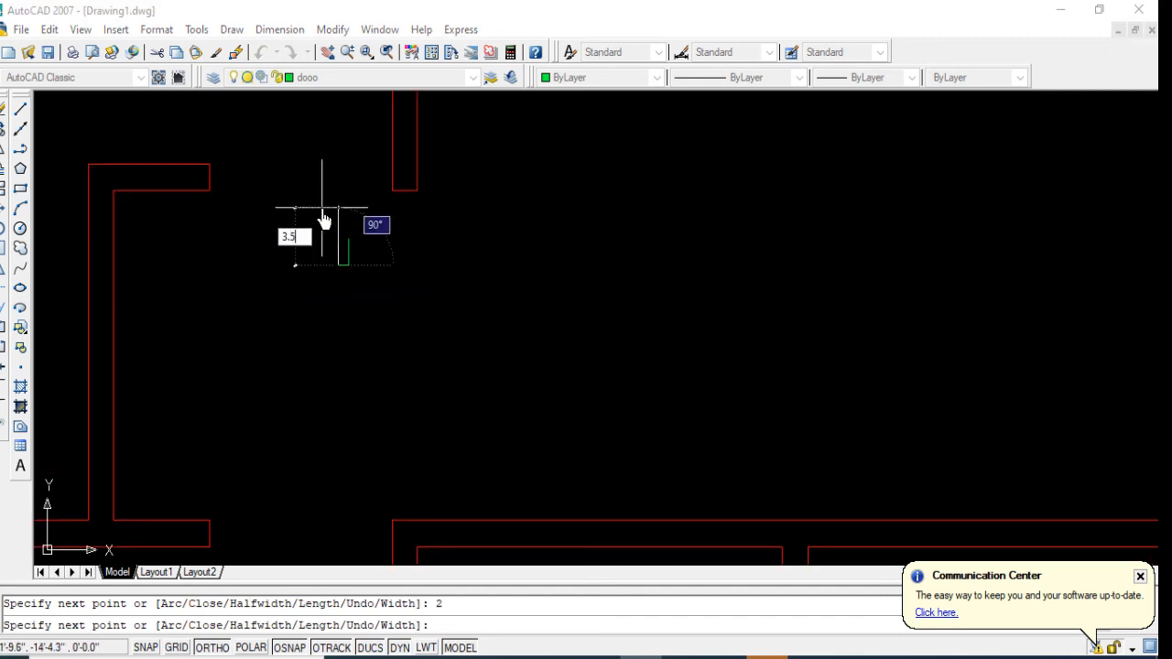
{"action": "scroll", "coordinate": [407, 254], "scroll_direction": "up", "scroll_amount": 4}
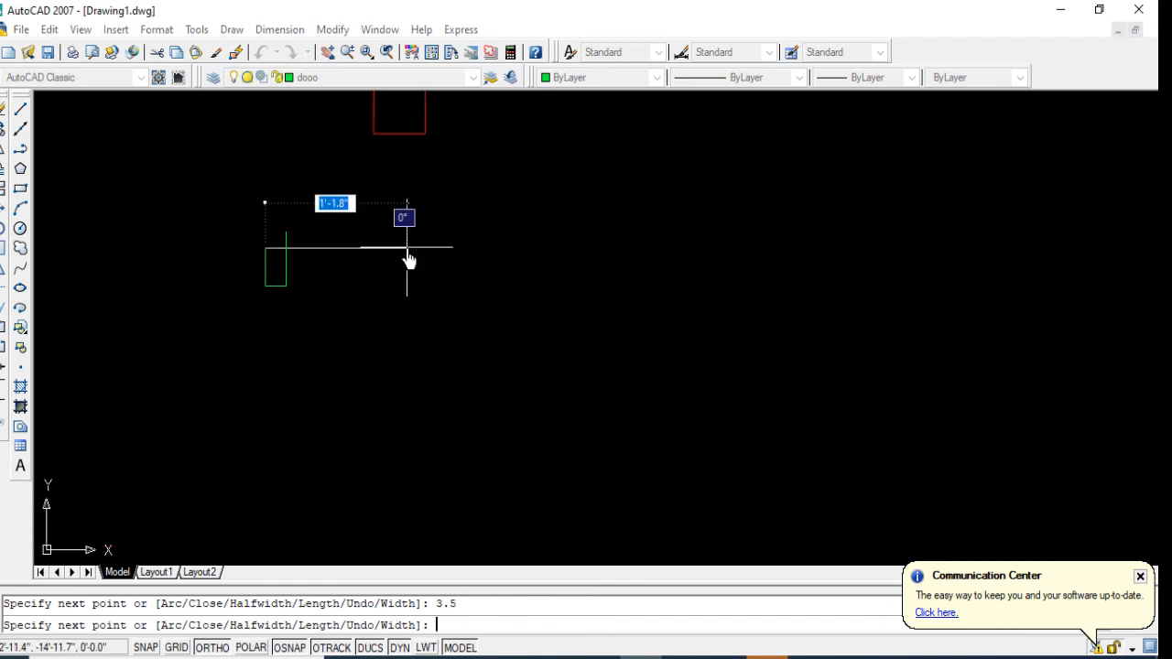
{"action": "key", "text": "Return"}
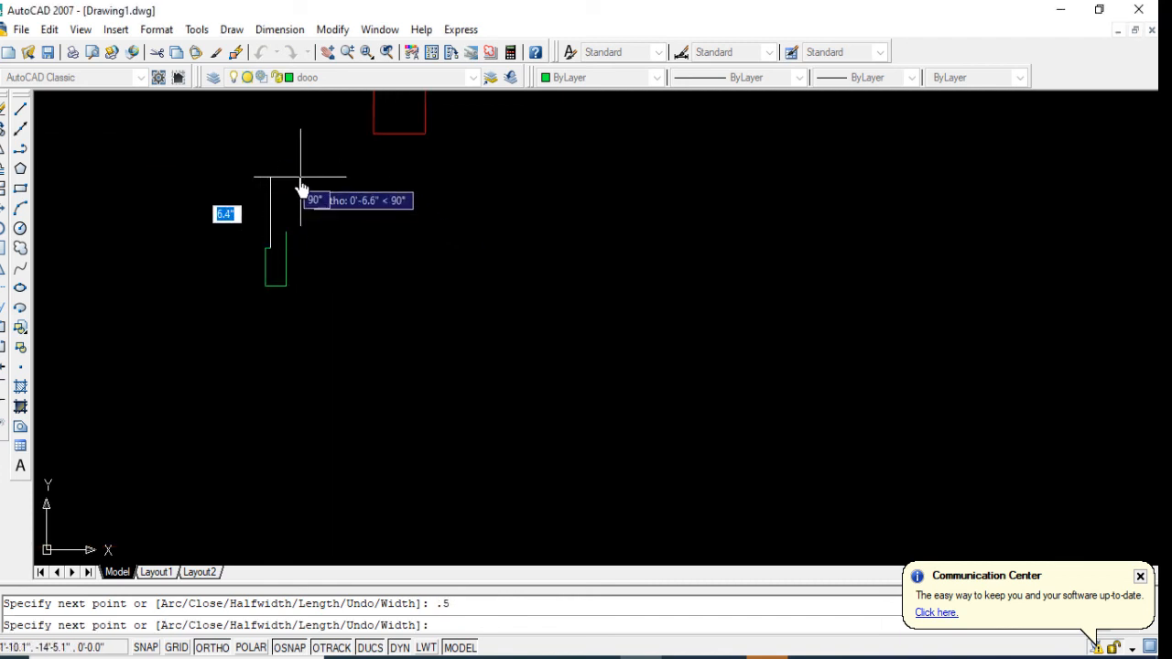
{"action": "type", "text": "1.5"}
{"action": "key", "text": "Return"}
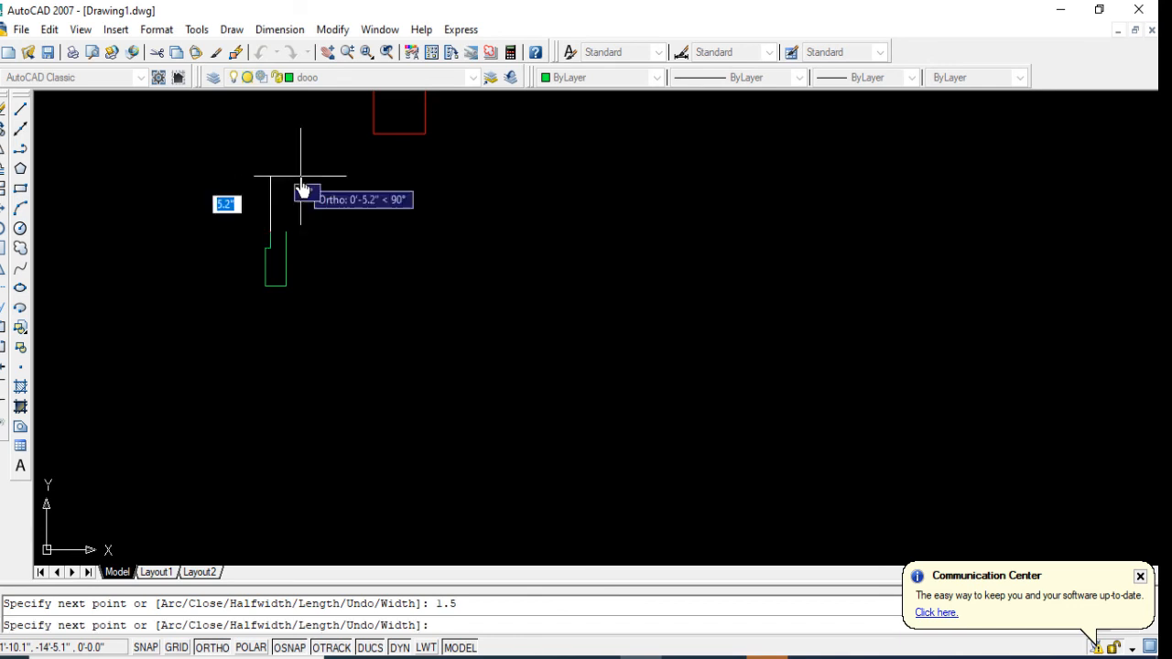
{"action": "scroll", "coordinate": [291, 242], "scroll_direction": "up", "scroll_amount": 1}
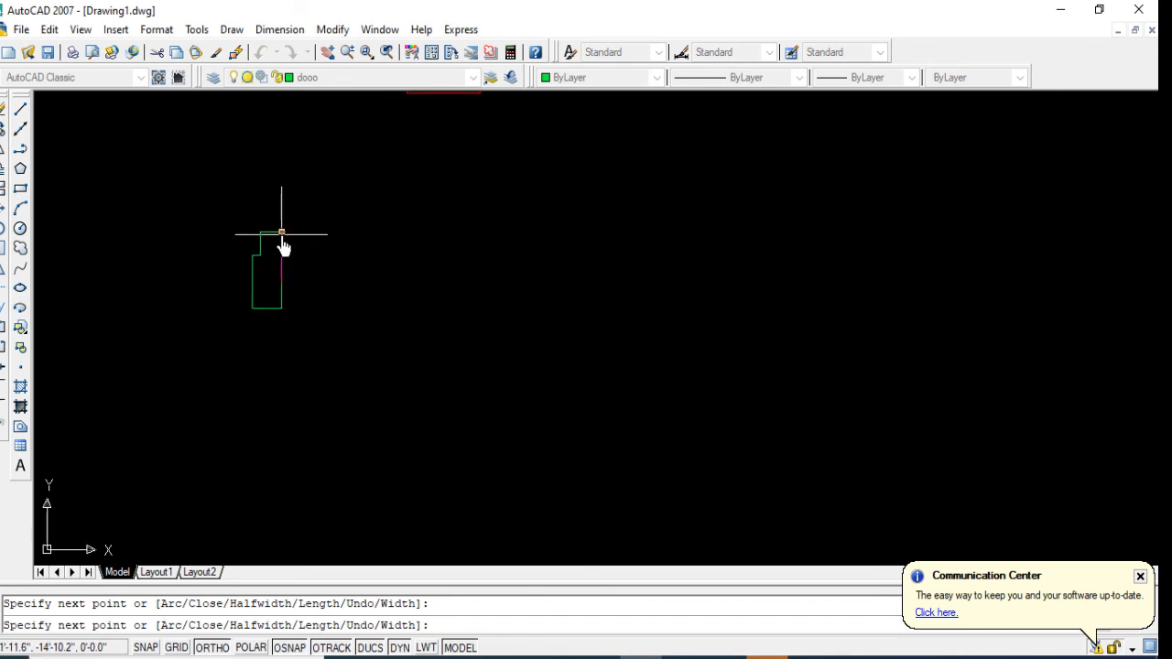
{"action": "key", "text": "Return"}
{"action": "scroll", "coordinate": [384, 312], "scroll_direction": "down", "scroll_amount": 3}
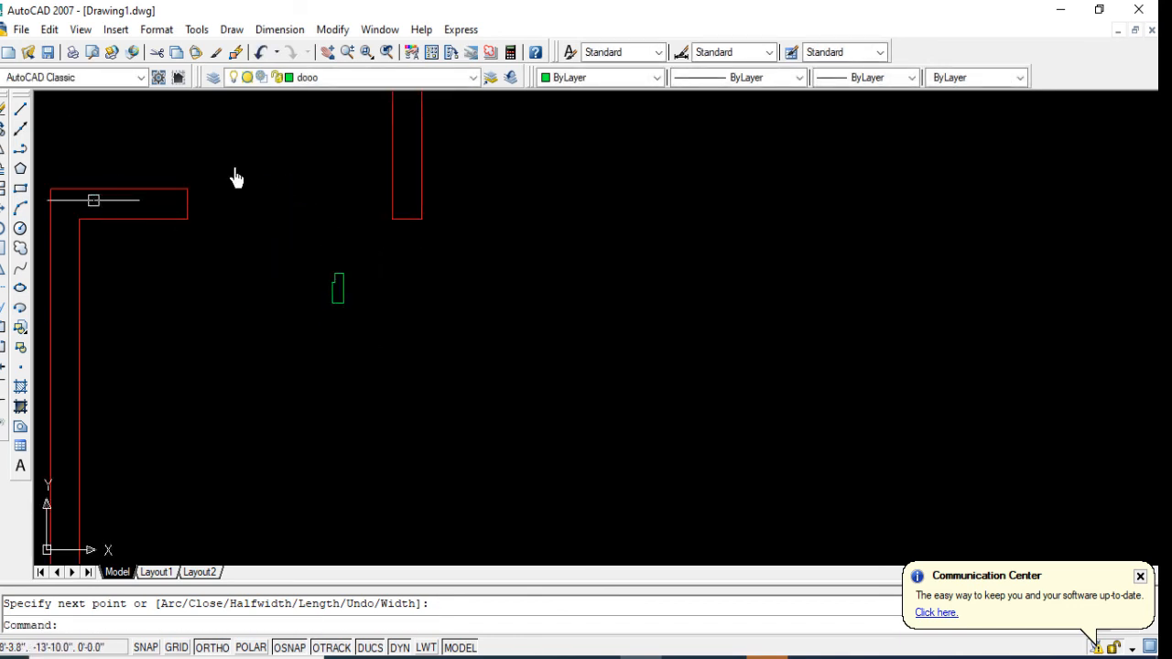
Step: Move the door-frame profile by its southeast corner onto the southwest corner of the wall end east of the door opening
{"action": "left_click", "coordinate": [2, 212]}
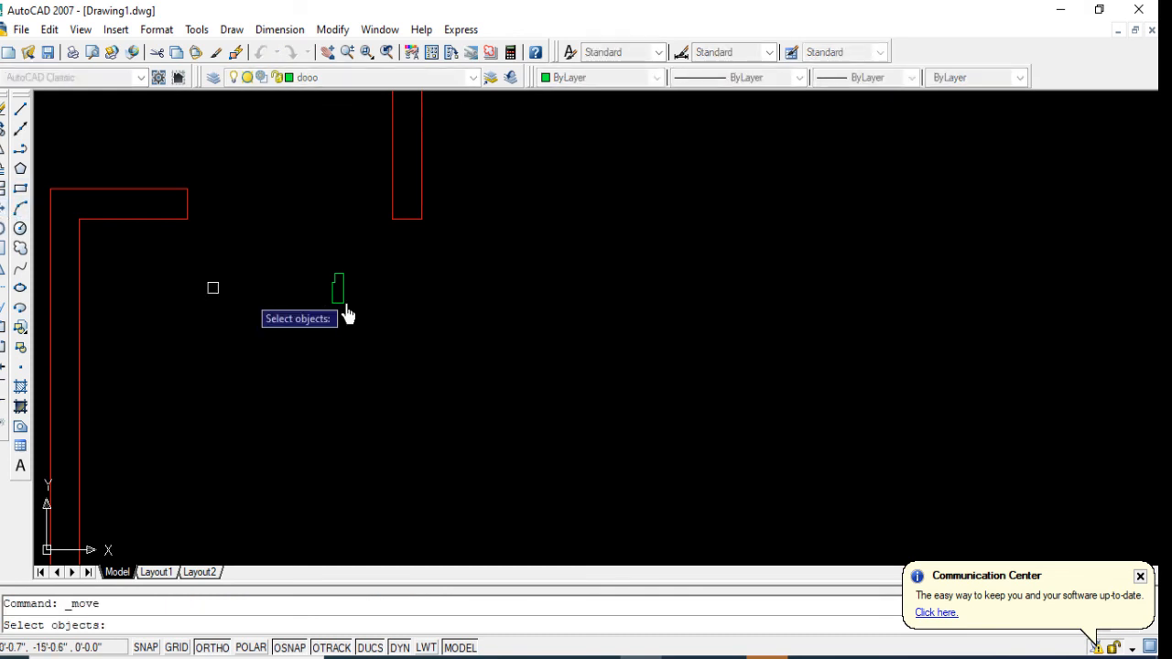
{"action": "left_click", "coordinate": [385, 287]}
{"action": "key", "text": "Return"}
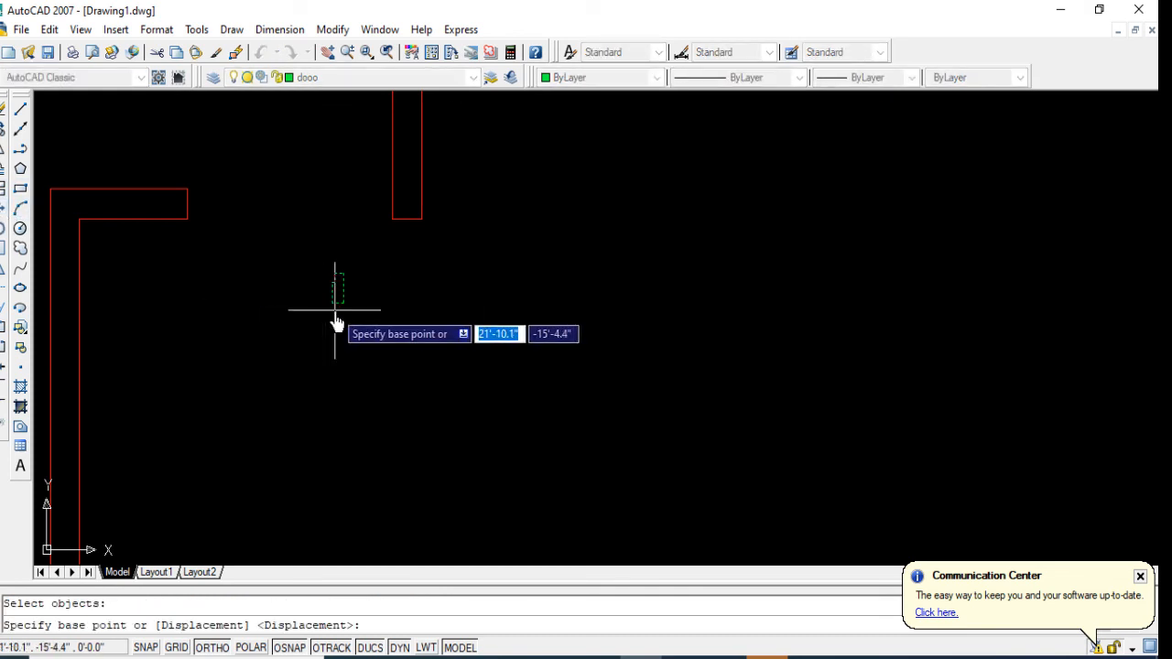
{"action": "left_click", "coordinate": [344, 304]}
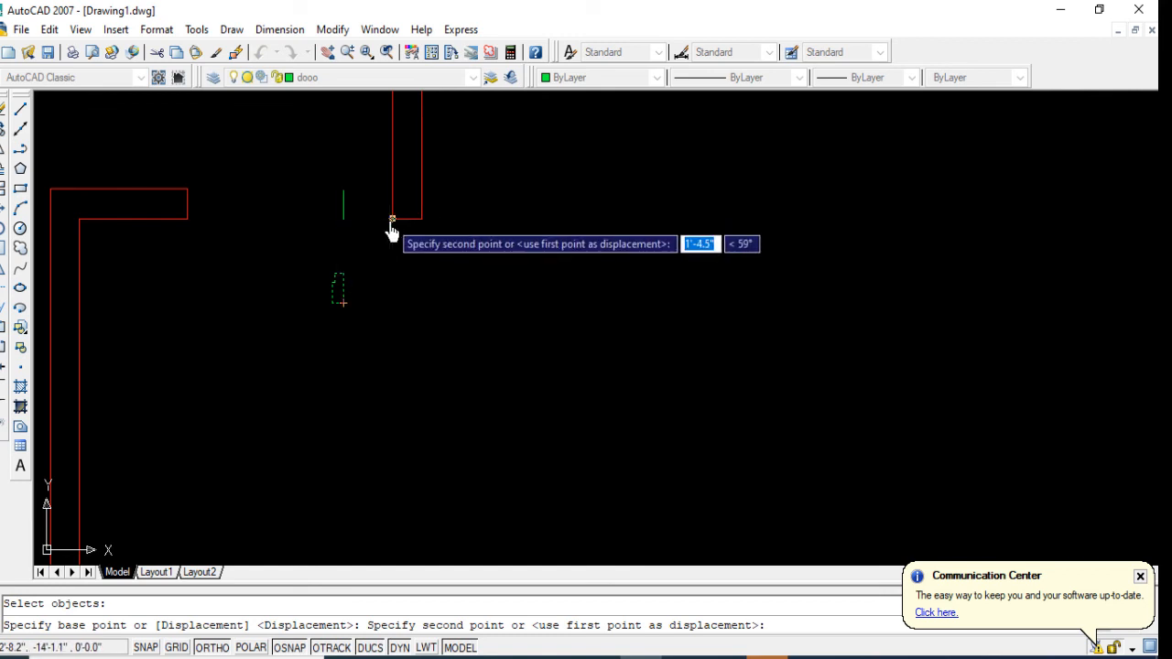
{"action": "left_click", "coordinate": [392, 219]}
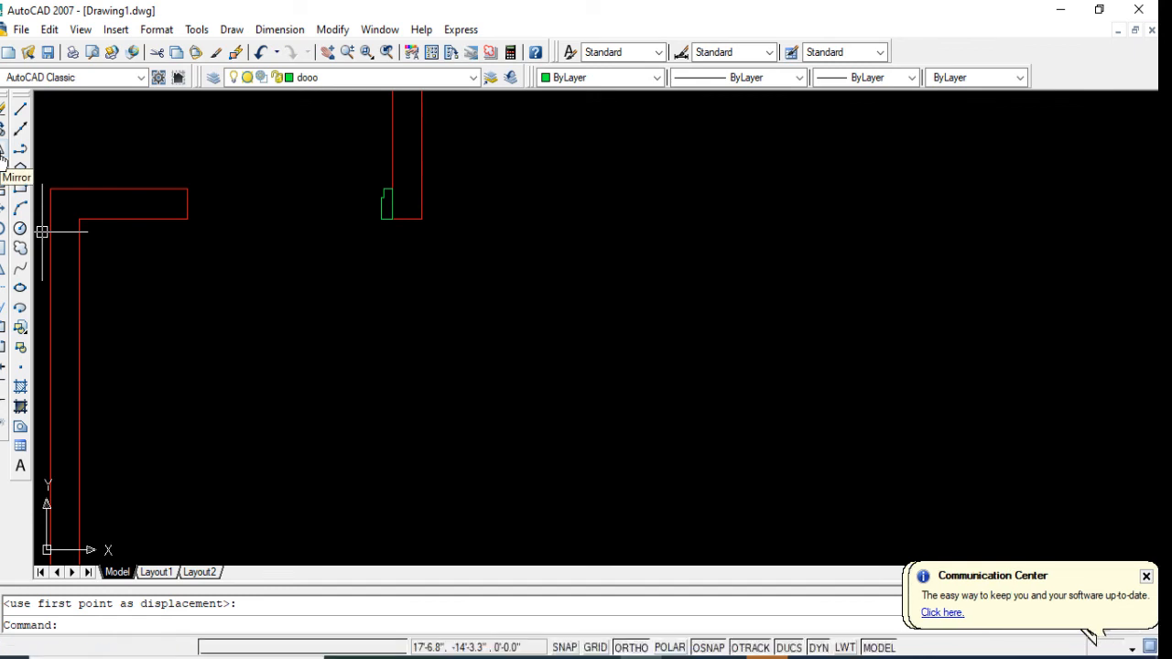
Step: Mirror the door-frame profile about a vertical line within the opening, keeping the original
{"action": "left_click", "coordinate": [3, 108]}
{"action": "left_click", "coordinate": [379, 222]}
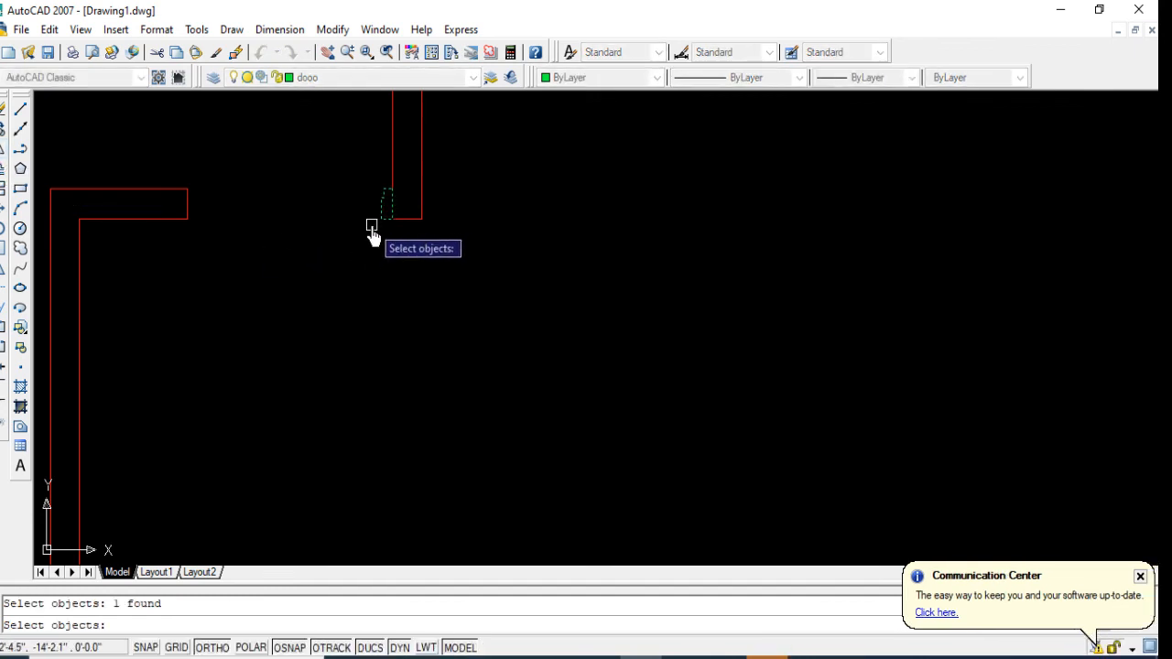
{"action": "key", "text": "Return"}
{"action": "left_click", "coordinate": [327, 229]}
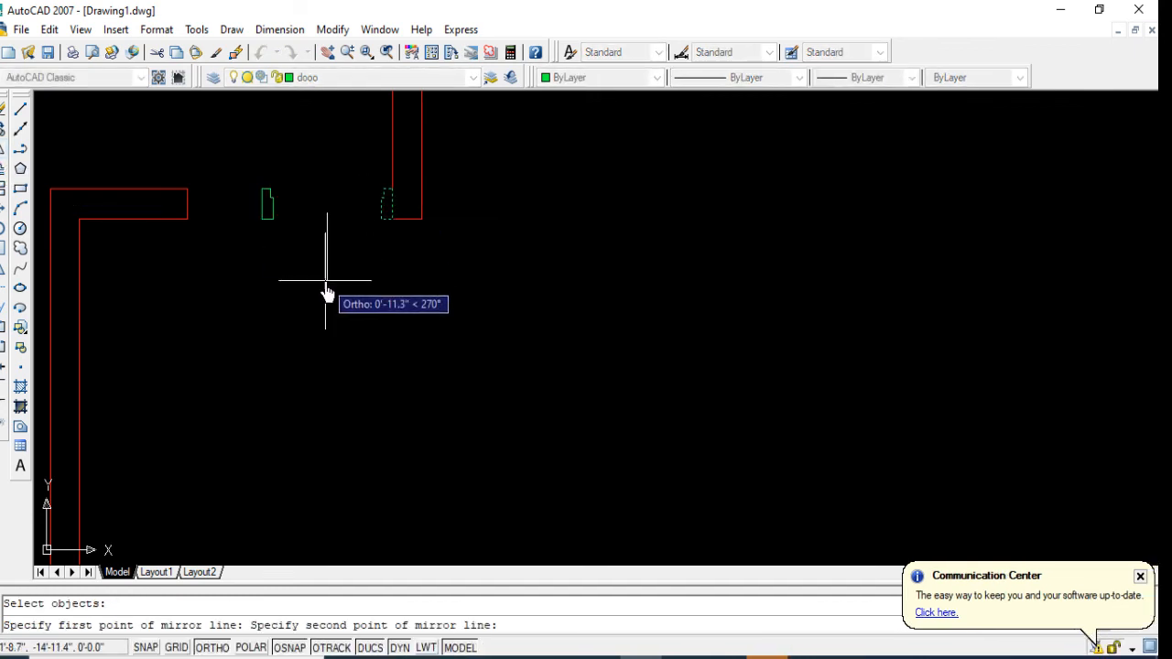
{"action": "left_click", "coordinate": [327, 299]}
{"action": "key", "text": "Return"}
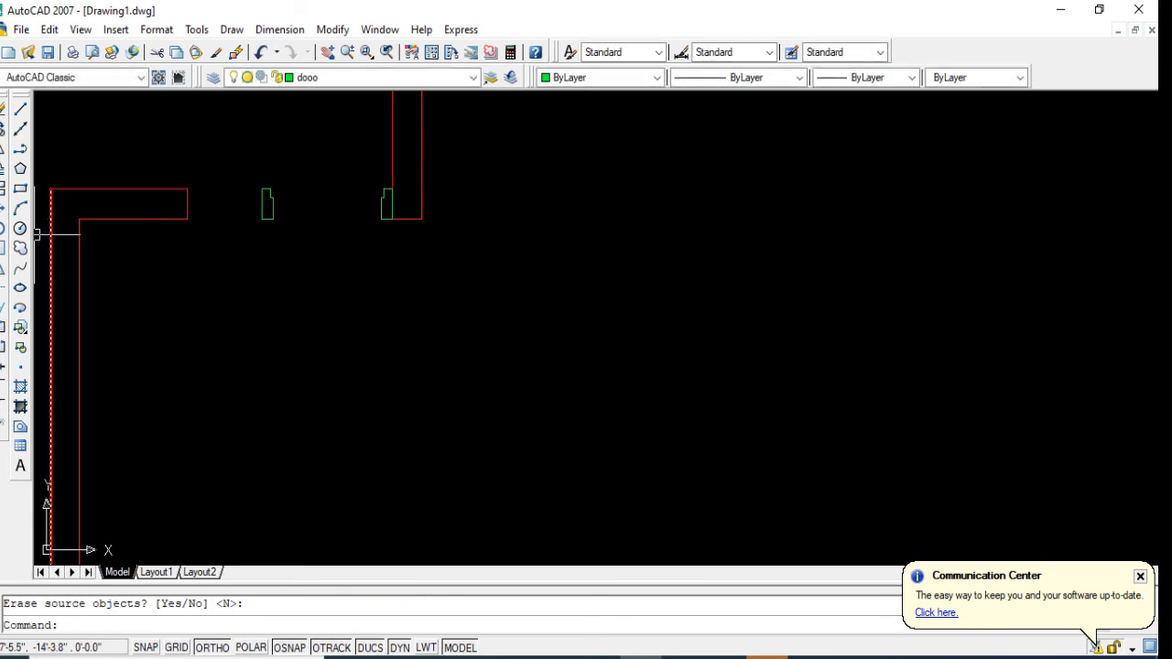
Step: Move the mirrored frame by its southwest corner onto the southeast corner of the wall end west of the opening
{"action": "left_click", "coordinate": [2, 216]}
{"action": "left_click", "coordinate": [281, 199]}
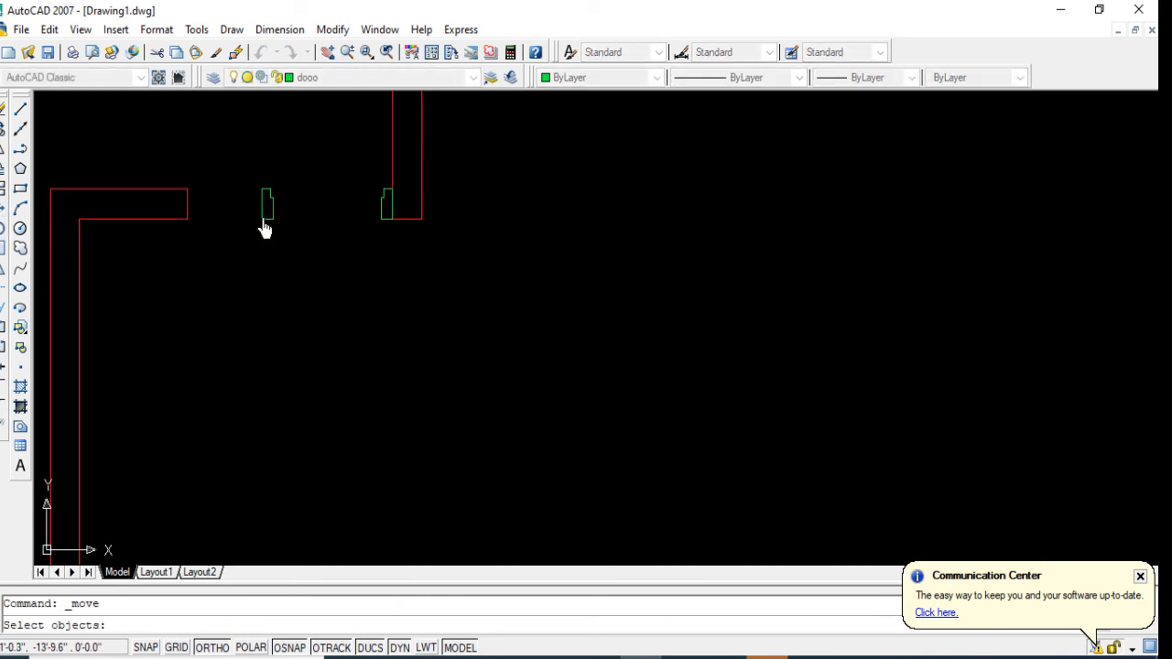
{"action": "left_click", "coordinate": [248, 238]}
{"action": "key", "text": "Return"}
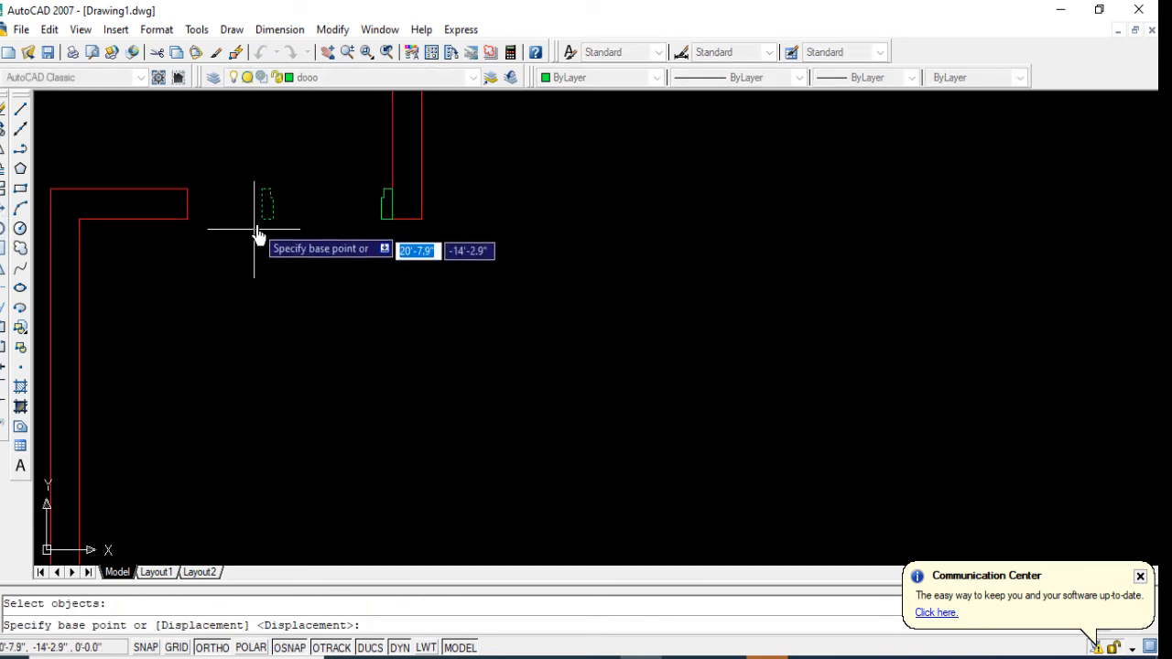
{"action": "left_click", "coordinate": [260, 220]}
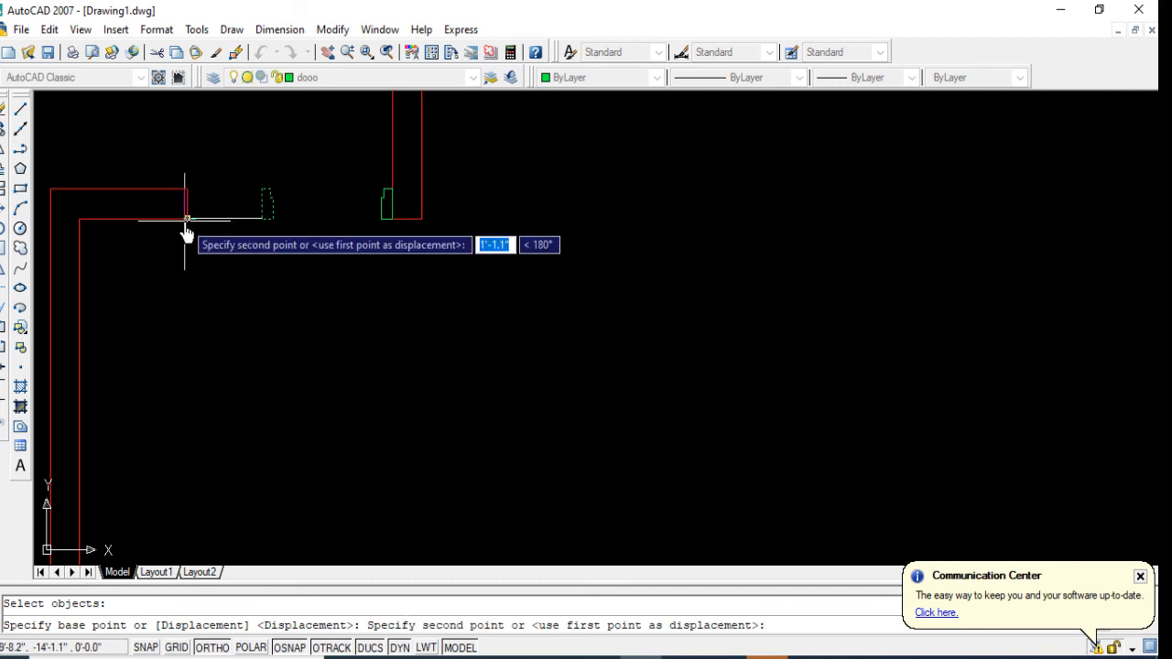
{"action": "left_click", "coordinate": [188, 219]}
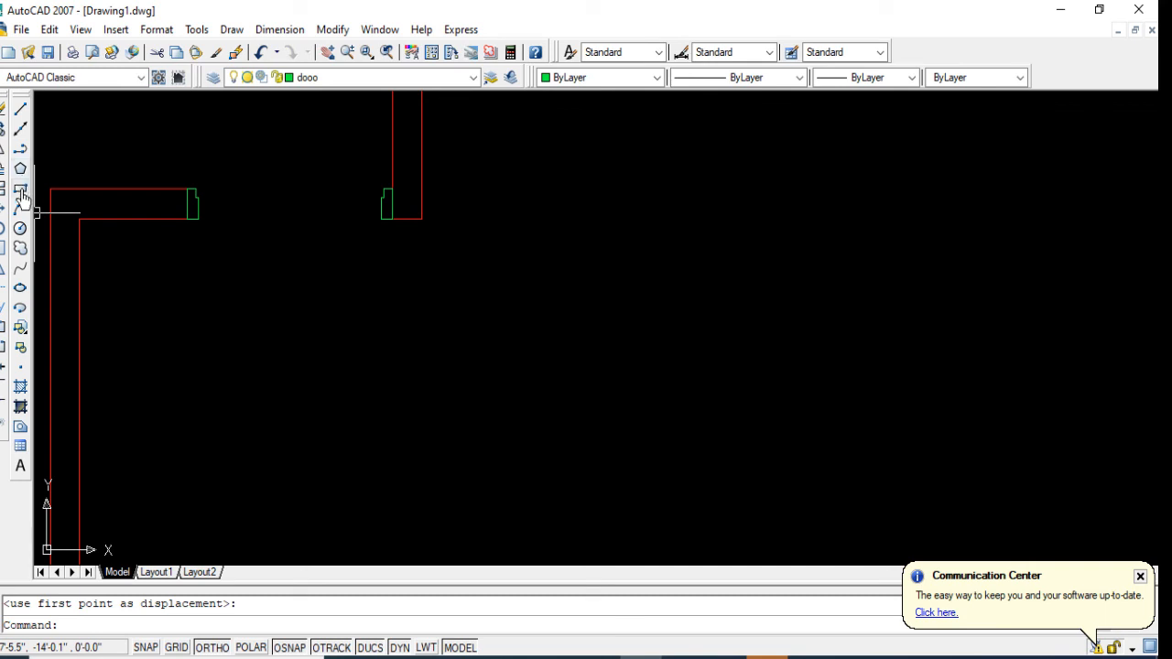
Step: Draw the door leaf as a rectangle spanning between the rebates of the two door frames
{"action": "left_click", "coordinate": [20, 191]}
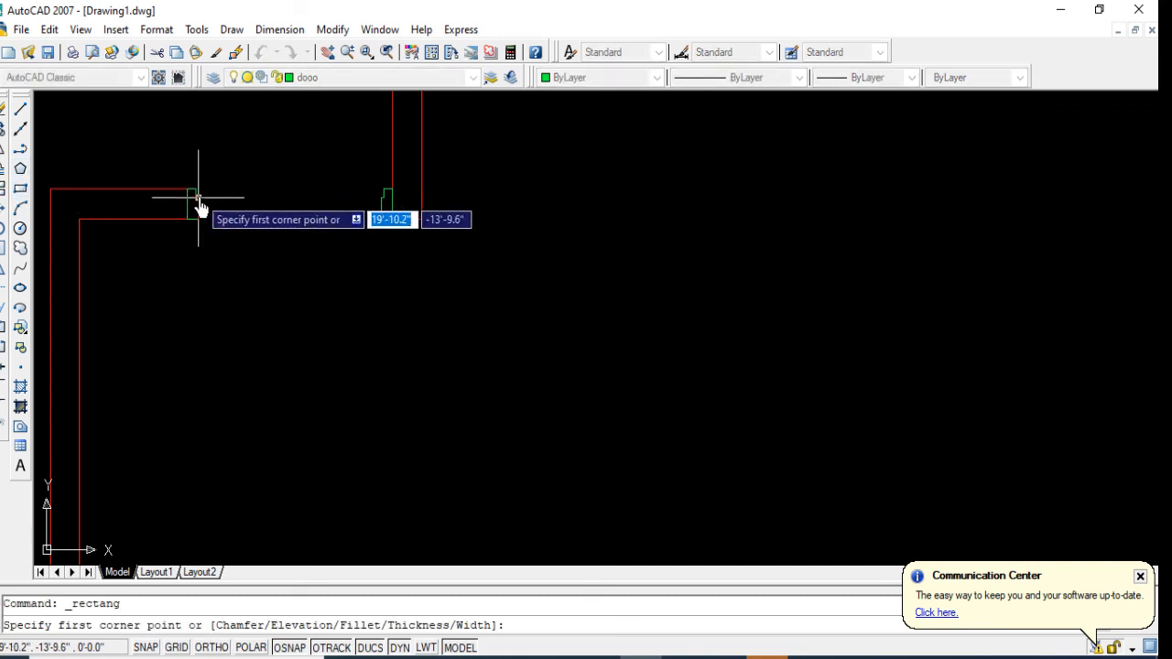
{"action": "left_click", "coordinate": [198, 197]}
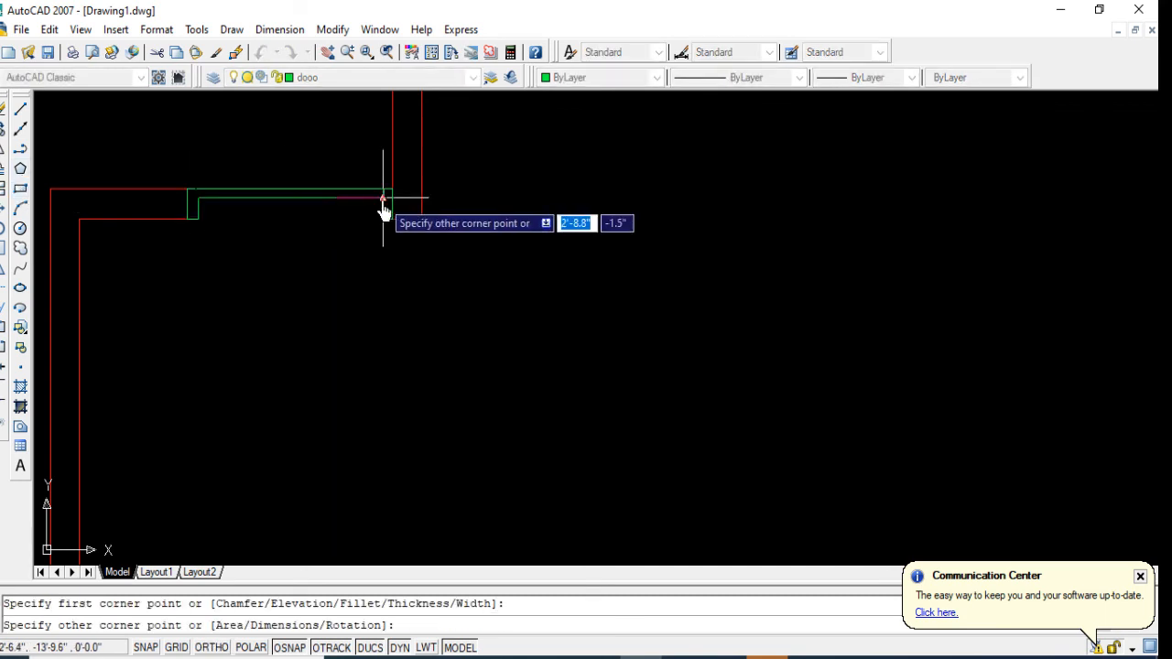
{"action": "scroll", "coordinate": [384, 204], "scroll_direction": "up", "scroll_amount": 3}
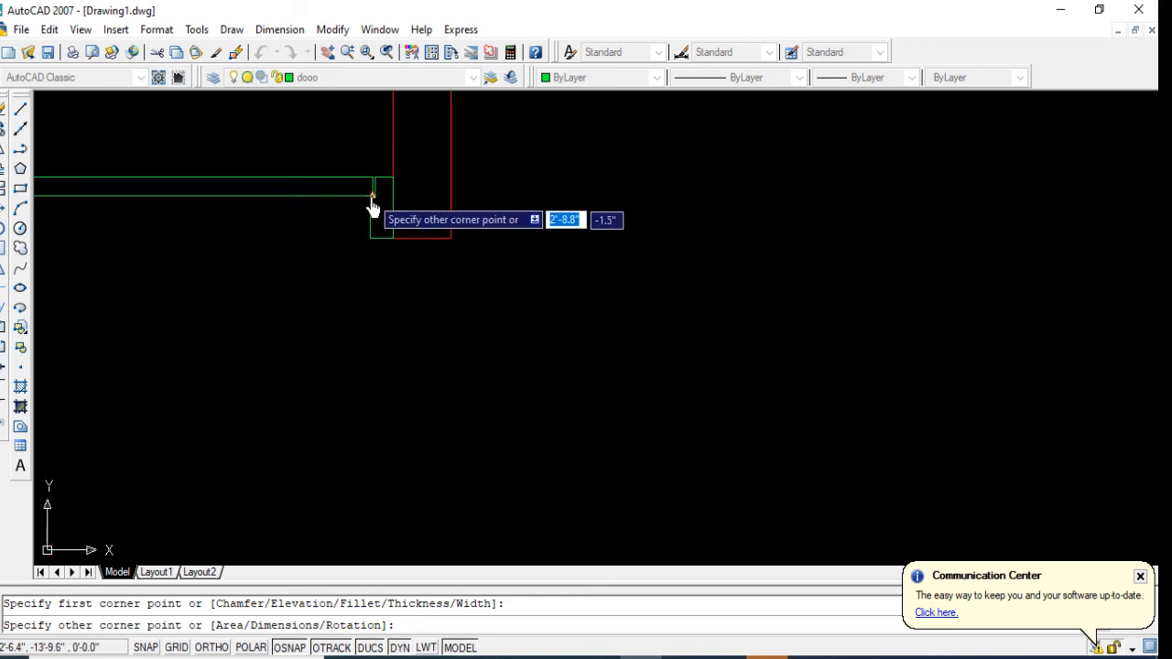
{"action": "left_click", "coordinate": [375, 196]}
{"action": "scroll", "coordinate": [445, 268], "scroll_direction": "down", "scroll_amount": 3}
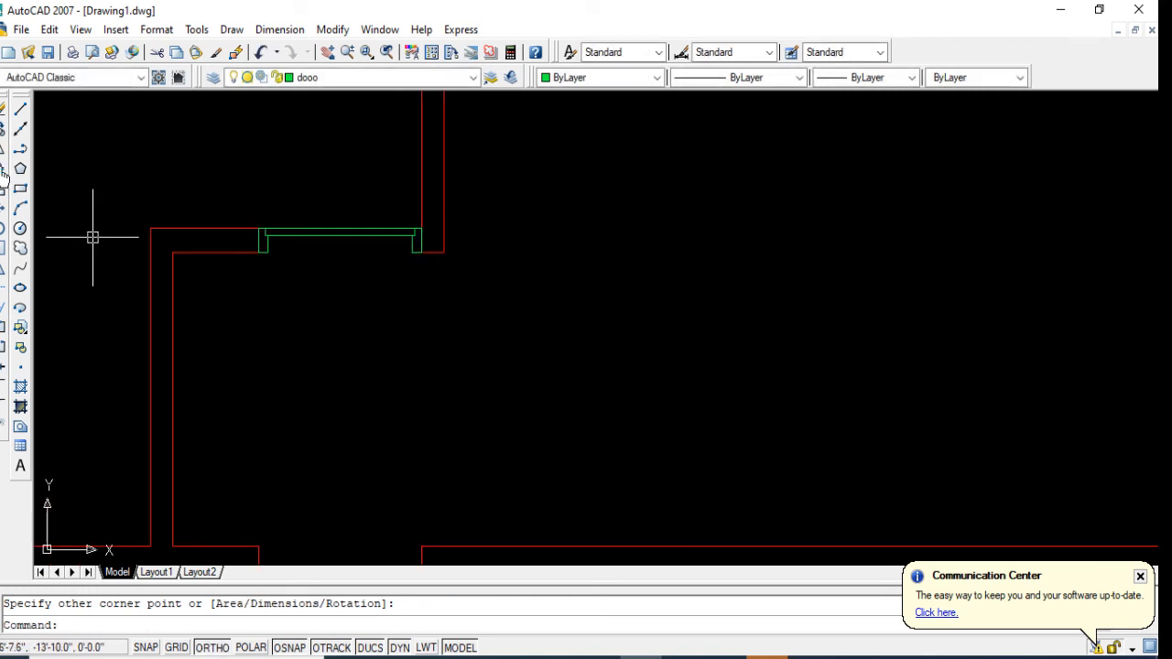
Step: Rotate the door leaf a quarter turn clockwise about its southeast corner so it stands open to the north
{"action": "left_click", "coordinate": [3, 231]}
{"action": "left_click", "coordinate": [324, 209]}
{"action": "left_click", "coordinate": [309, 308]}
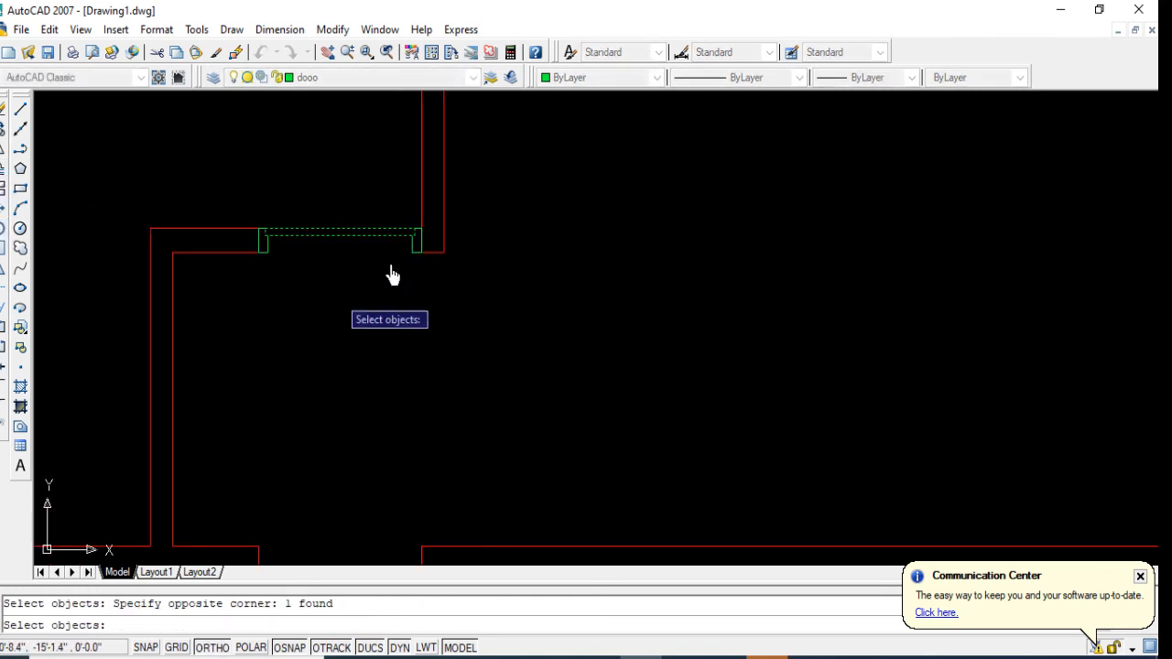
{"action": "key", "text": "Return"}
{"action": "left_click", "coordinate": [414, 235]}
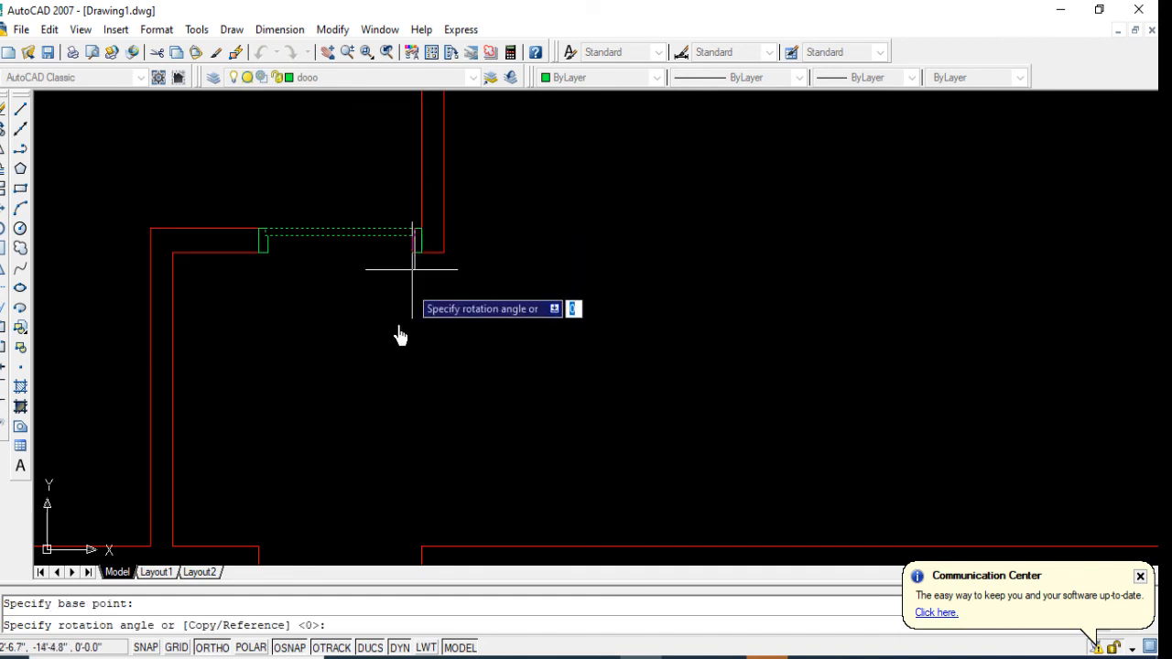
{"action": "left_click", "coordinate": [390, 399]}
{"action": "scroll", "coordinate": [366, 413], "scroll_direction": "down", "scroll_amount": 2}
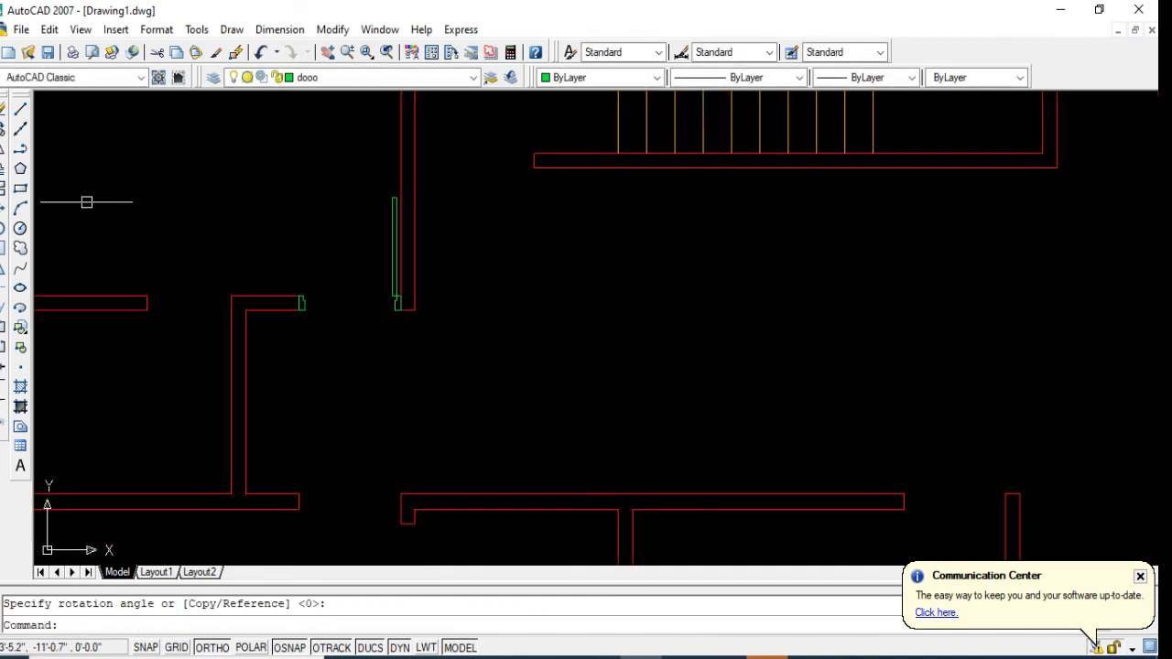
Step: Draw a circle centred on the leaf's hinge corner at the east frame, reaching the west frame with a radius of about 2'-9"
{"action": "left_click", "coordinate": [22, 230]}
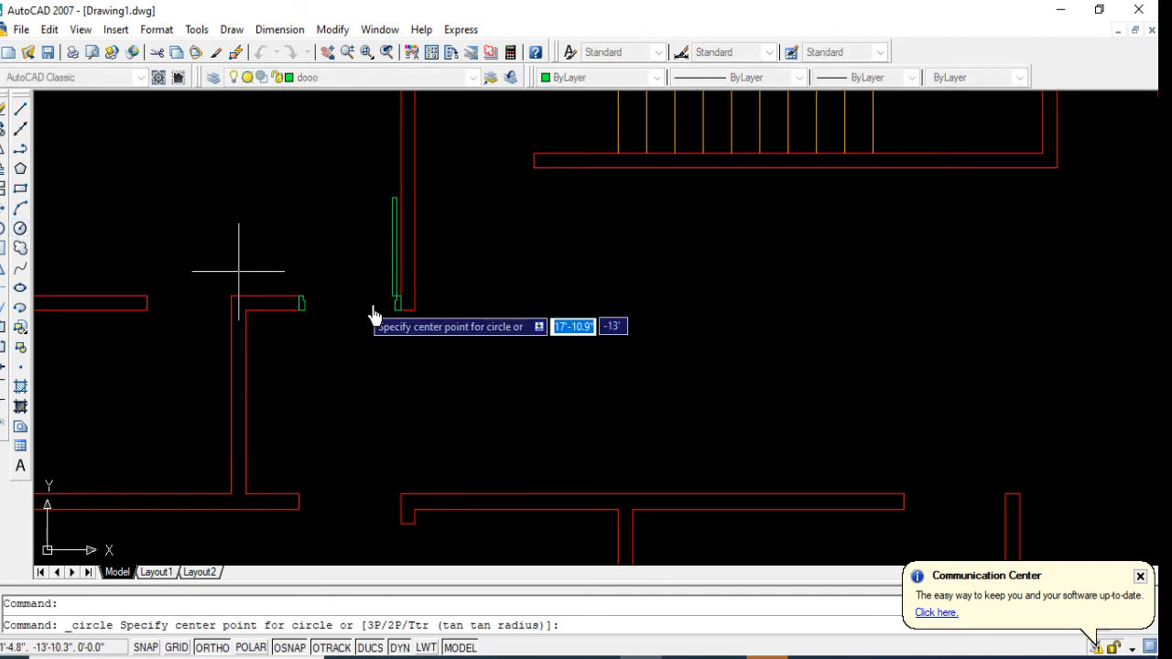
{"action": "scroll", "coordinate": [372, 307], "scroll_direction": "up", "scroll_amount": 1}
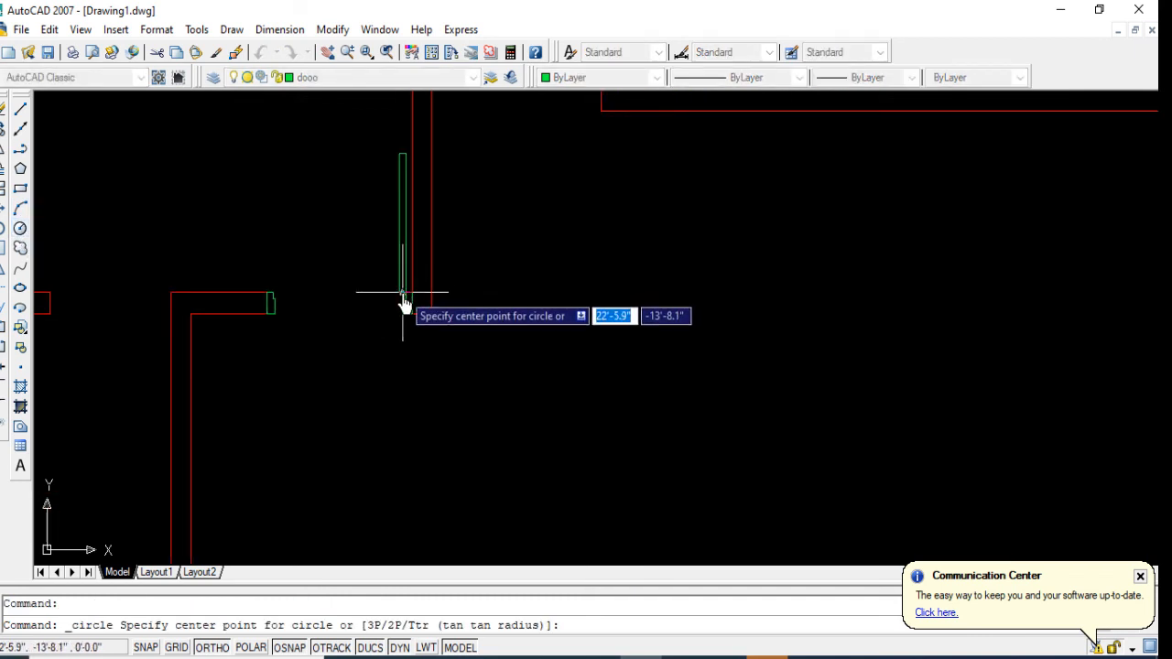
{"action": "left_click", "coordinate": [405, 292]}
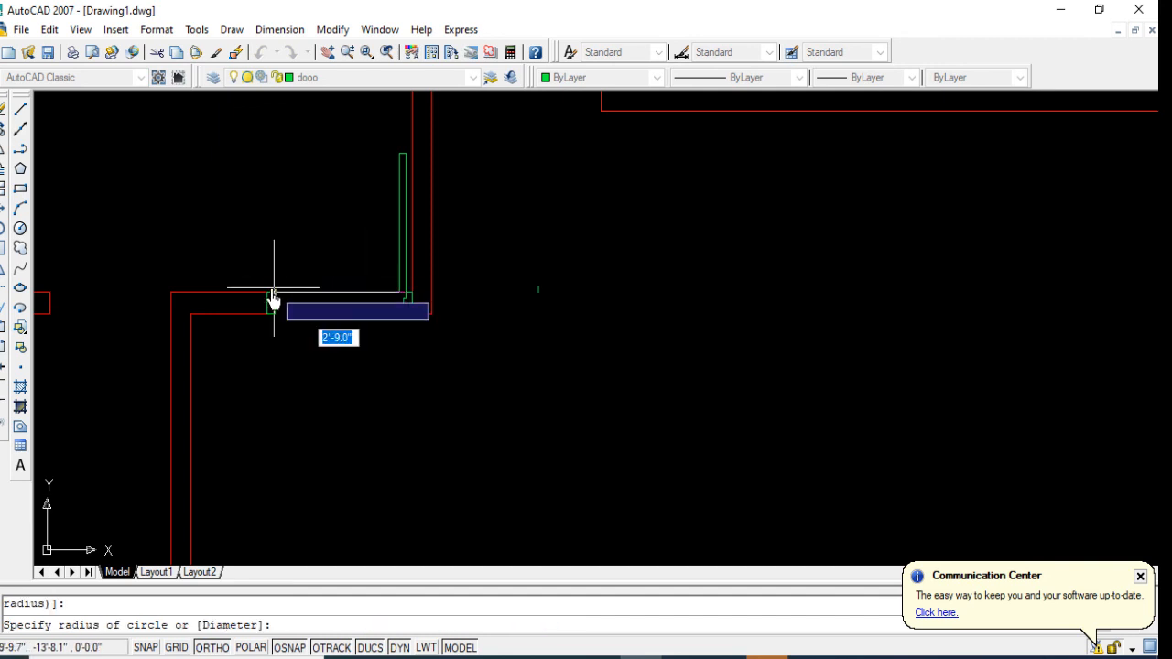
{"action": "left_click", "coordinate": [272, 298]}
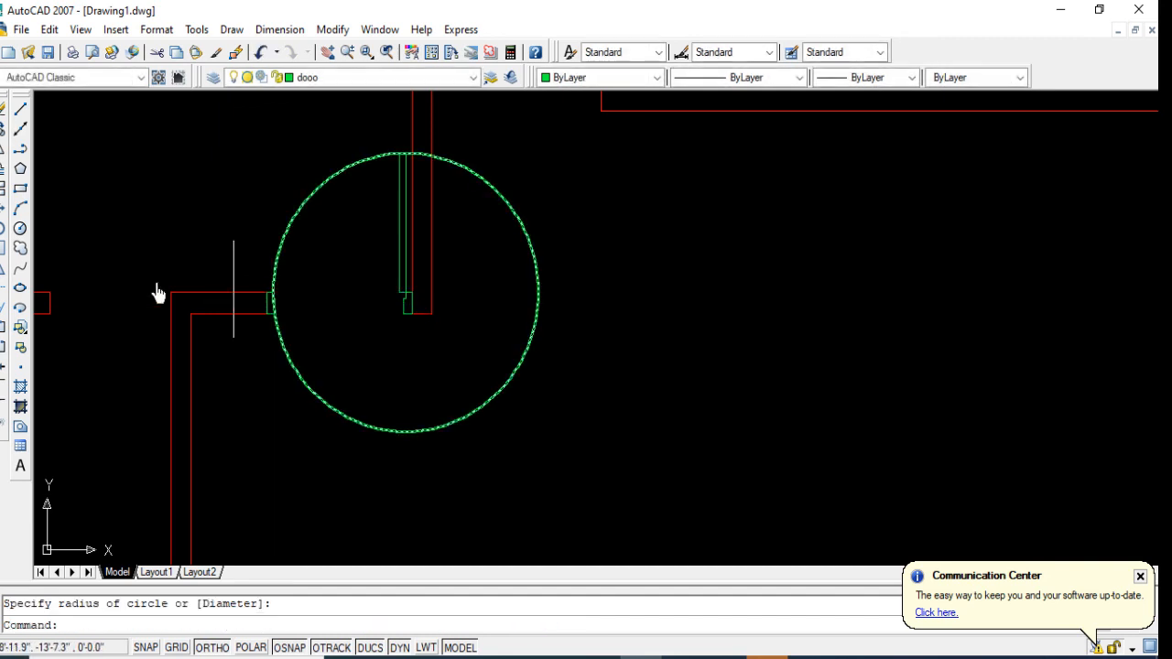
Step: Trim the circle at the door leaf and west frame and erase the leftover arc, keeping only the quarter-circle door swing
{"action": "left_click", "coordinate": [4, 295]}
{"action": "key", "text": "Return"}
{"action": "scroll", "coordinate": [407, 162], "scroll_direction": "up", "scroll_amount": 2}
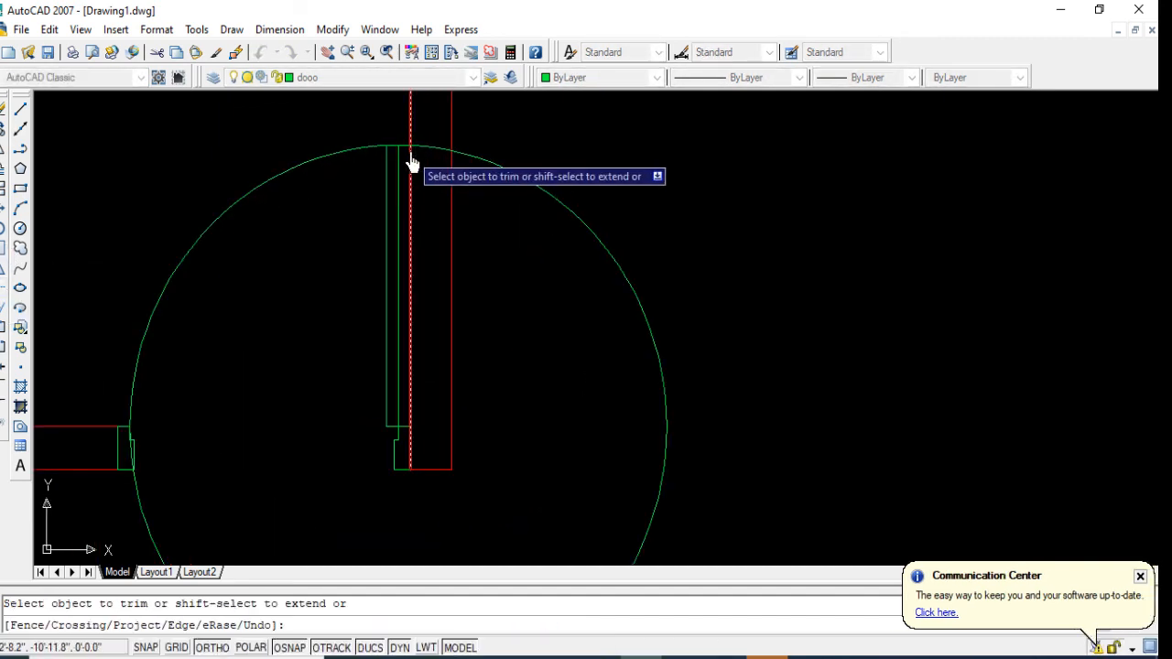
{"action": "left_click", "coordinate": [396, 151]}
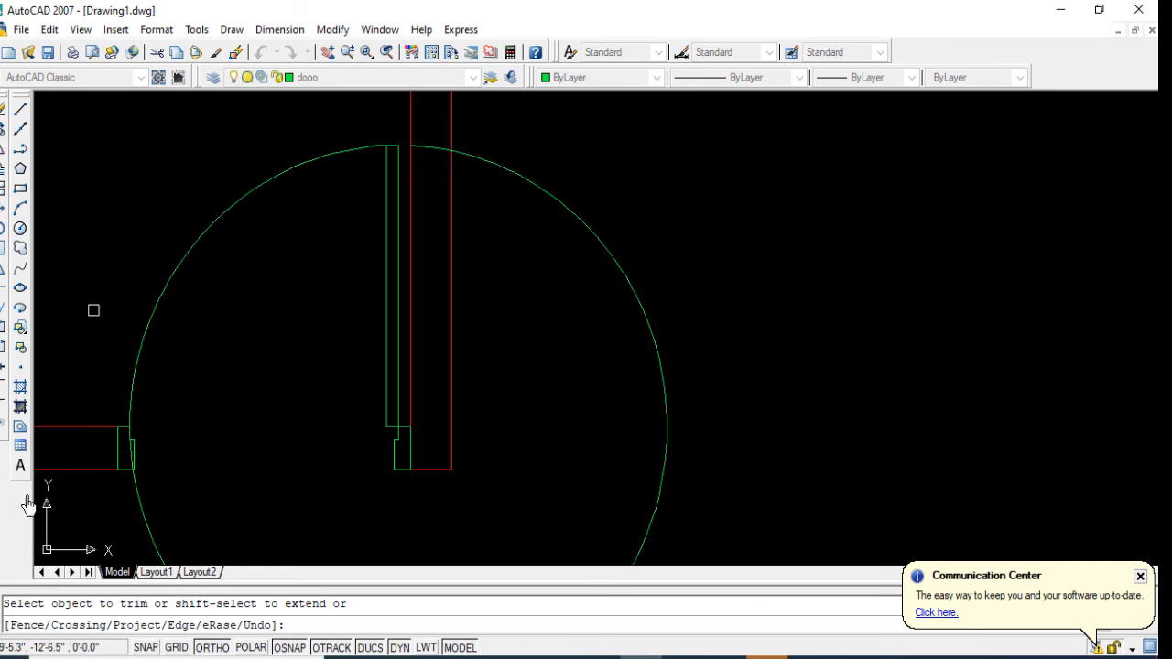
{"action": "scroll", "coordinate": [80, 440], "scroll_direction": "up", "scroll_amount": 1}
{"action": "scroll", "coordinate": [204, 463], "scroll_direction": "up", "scroll_amount": 3}
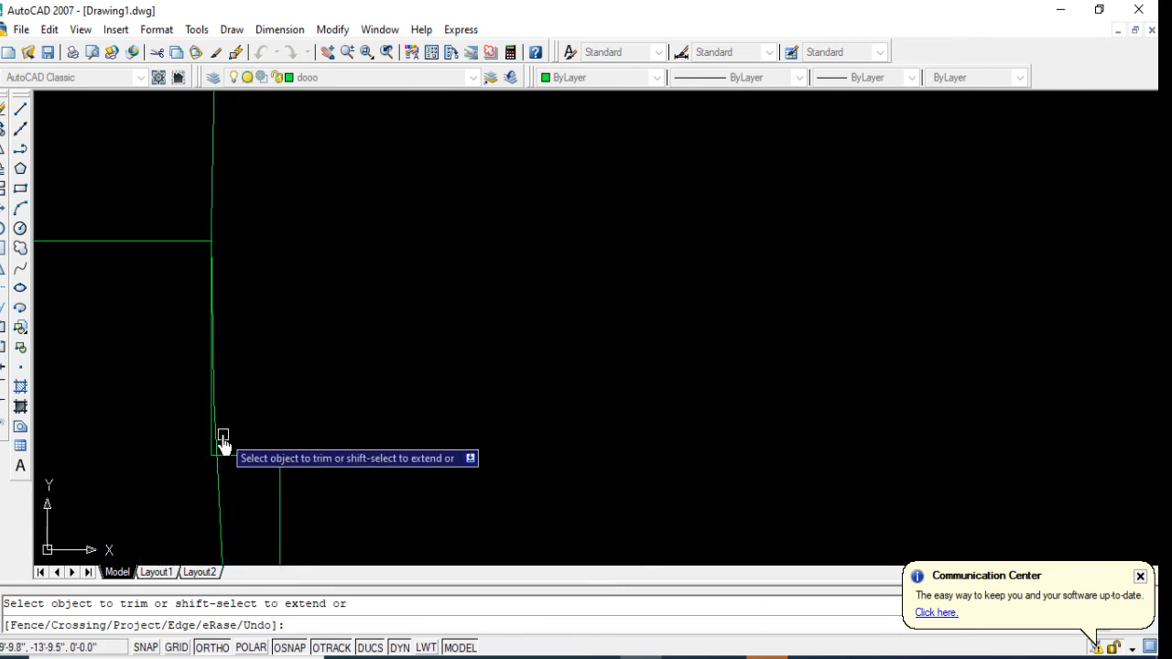
{"action": "scroll", "coordinate": [235, 324], "scroll_direction": "down", "scroll_amount": 5}
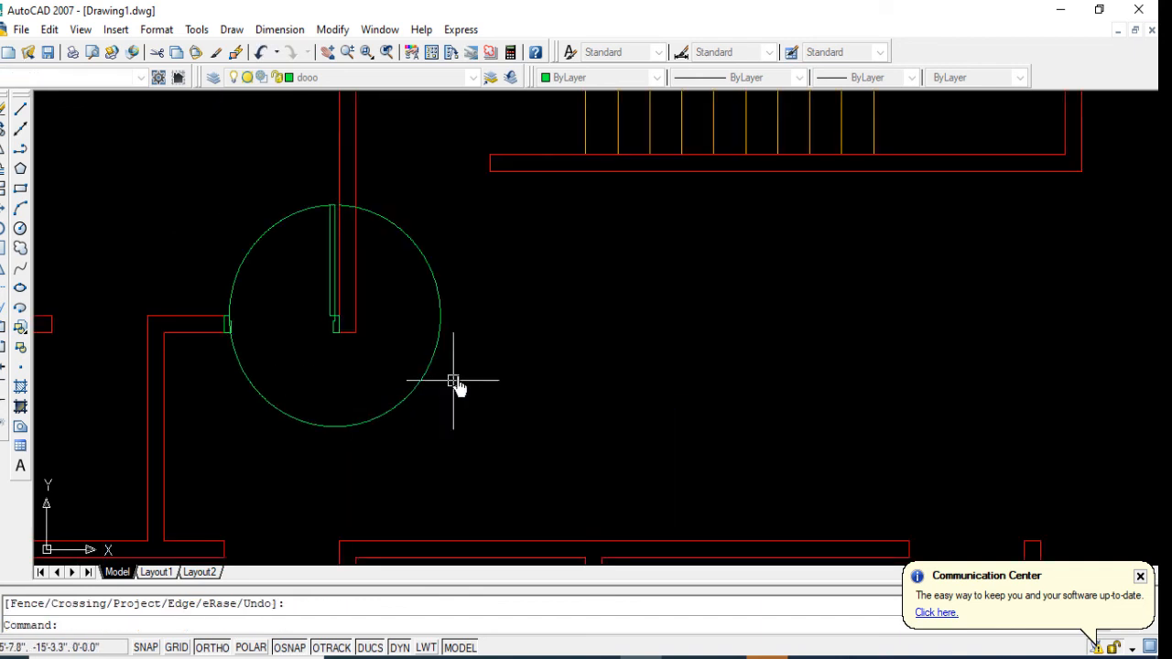
{"action": "left_click", "coordinate": [460, 375]}
{"action": "left_click", "coordinate": [375, 388]}
{"action": "key", "text": "Delete"}
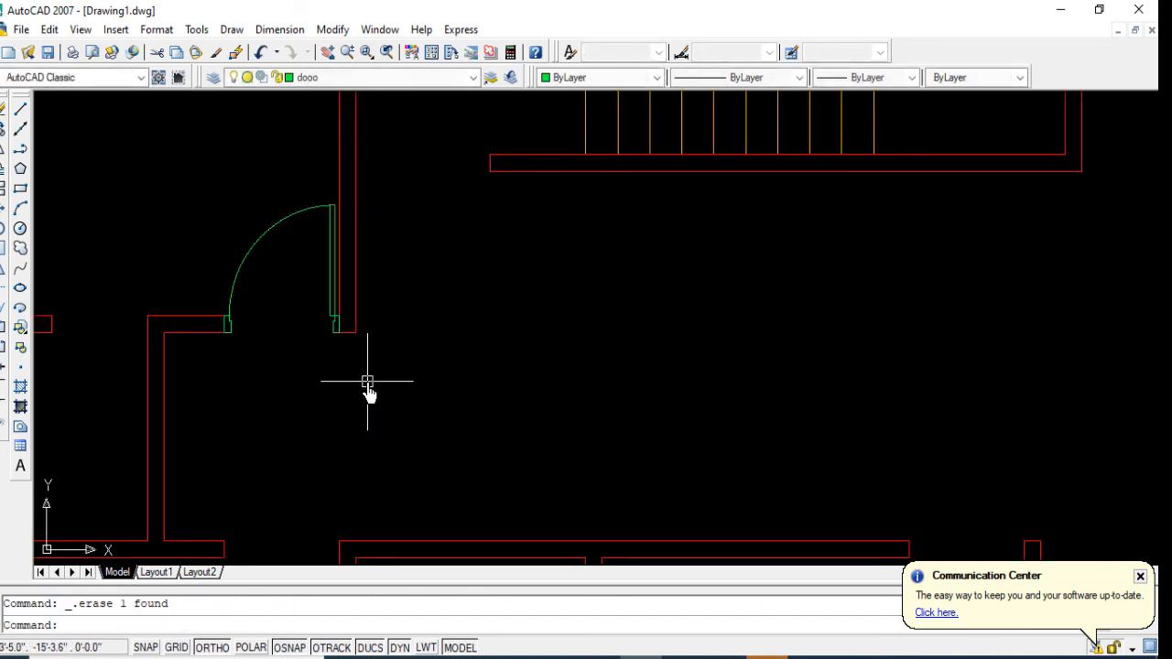
Step: Define the door's frames, leaf and swing arc as block door-3, with its base point at the east frame's southeast corner
{"action": "scroll", "coordinate": [367, 389], "scroll_direction": "down", "scroll_amount": 6}
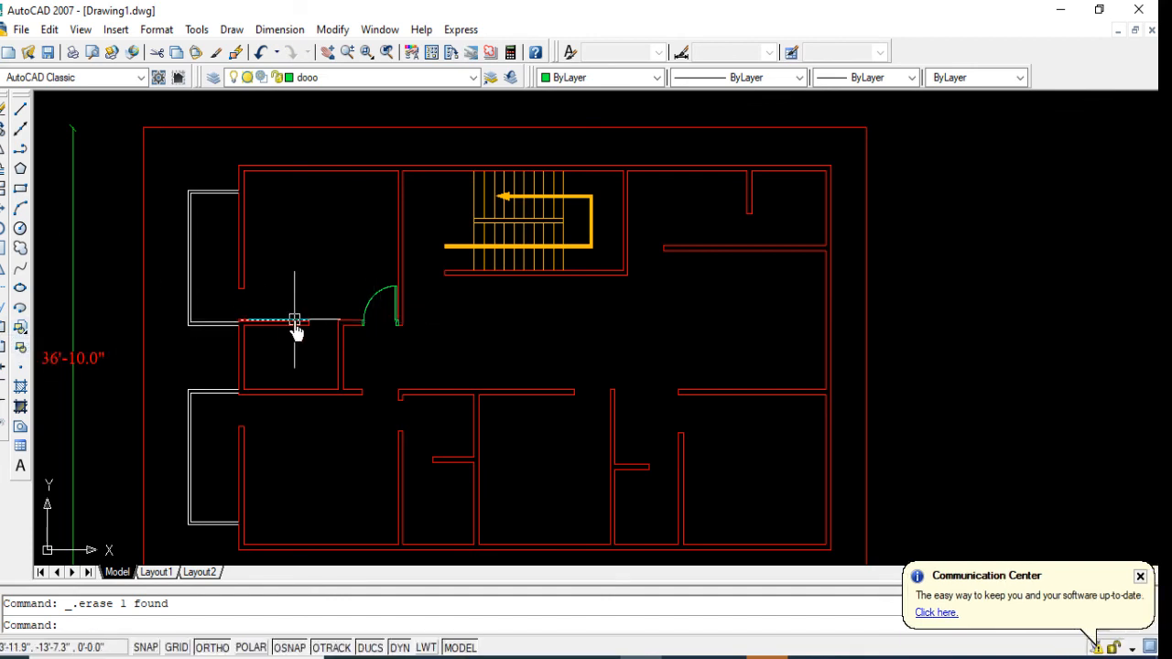
{"action": "type", "text": "b"}
{"action": "key", "text": "Return"}
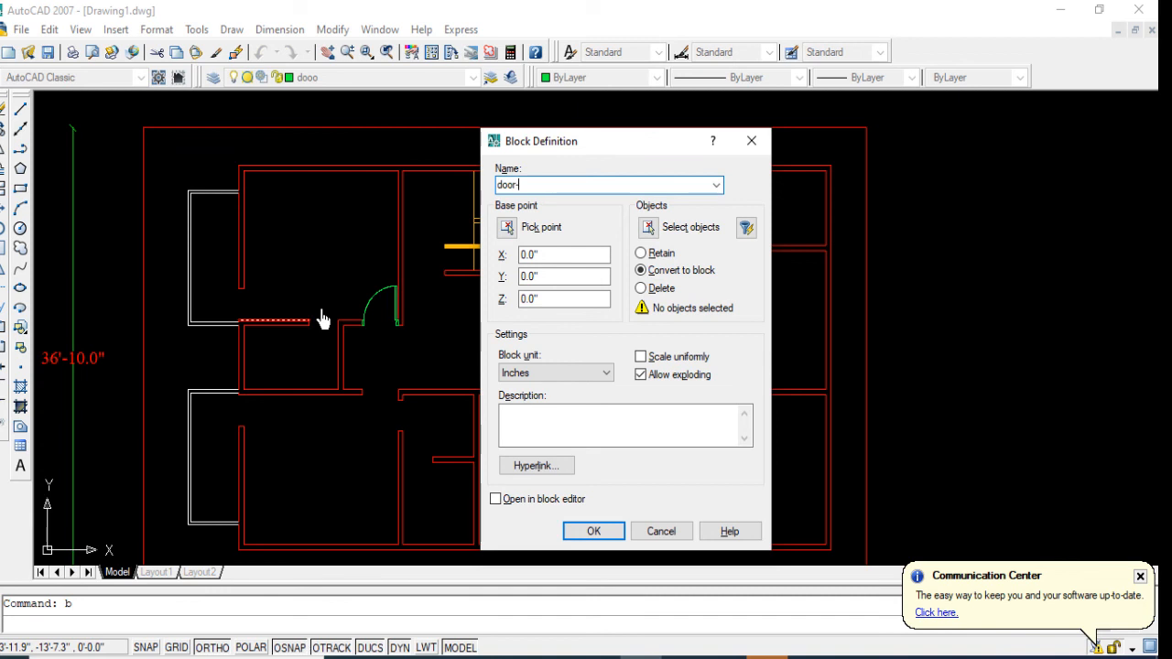
{"action": "left_click", "coordinate": [655, 229]}
{"action": "scroll", "coordinate": [379, 314], "scroll_direction": "up", "scroll_amount": 5}
{"action": "left_click", "coordinate": [397, 311]}
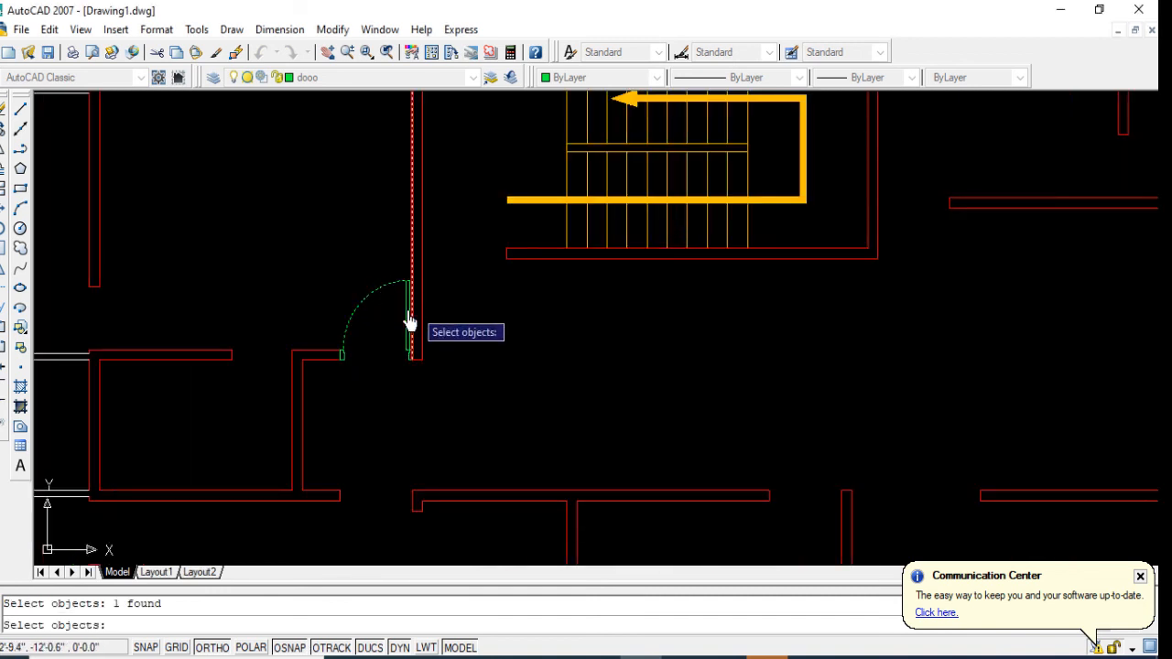
{"action": "left_click", "coordinate": [403, 360]}
{"action": "scroll", "coordinate": [409, 364], "scroll_direction": "up", "scroll_amount": 3}
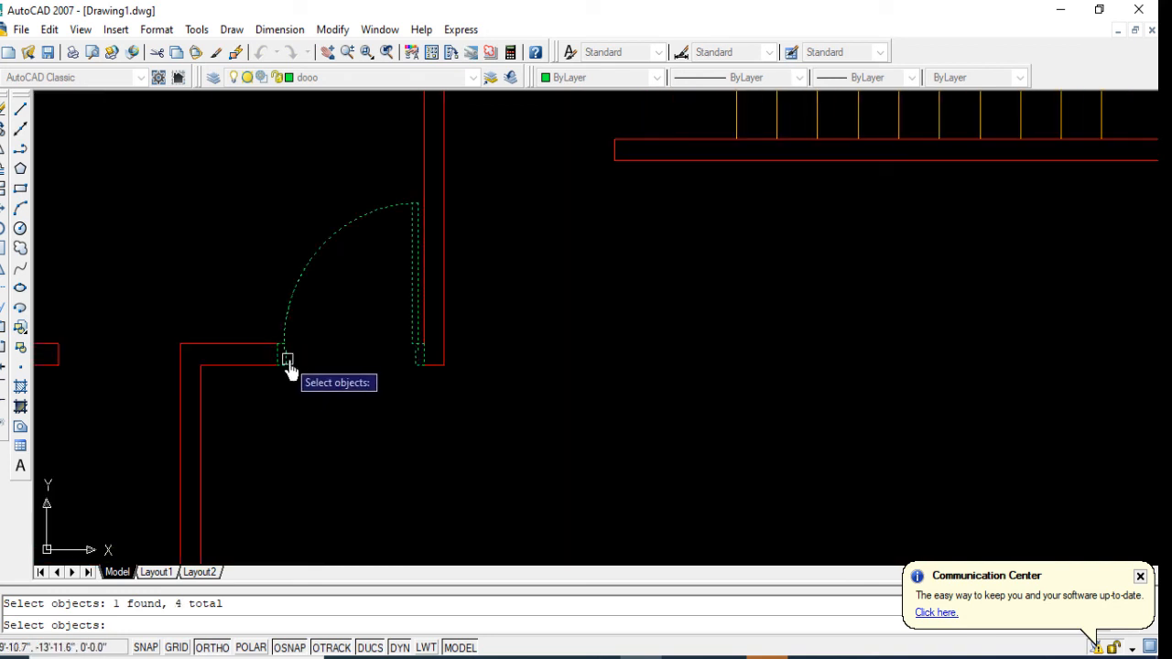
{"action": "key", "text": "Return"}
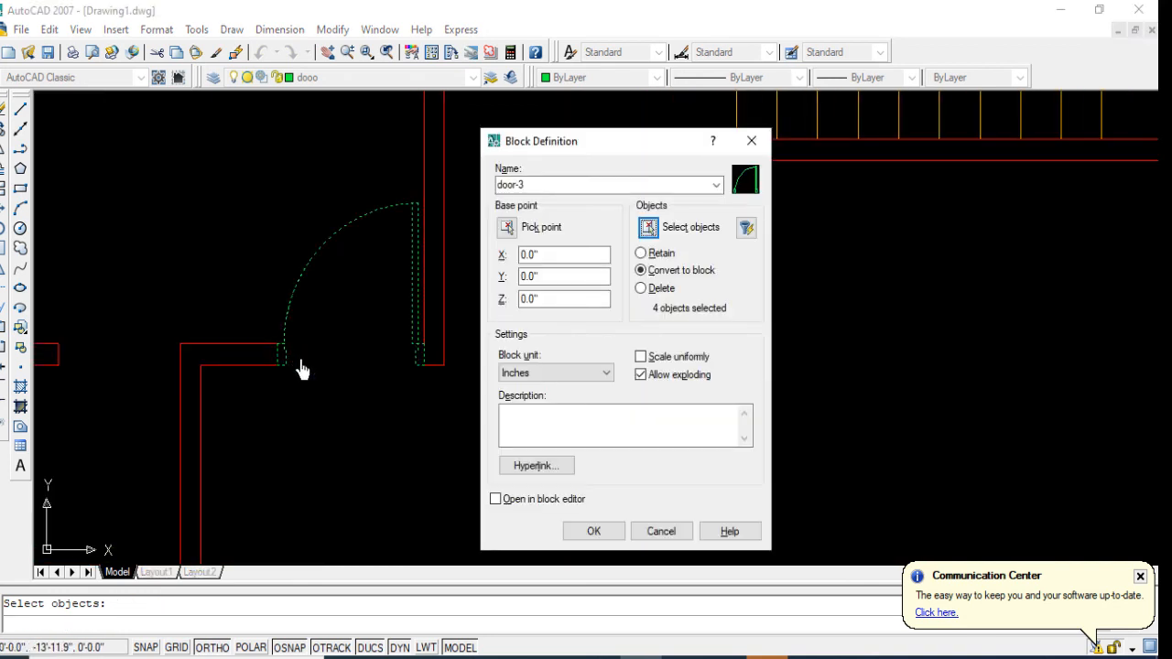
{"action": "left_click", "coordinate": [506, 228]}
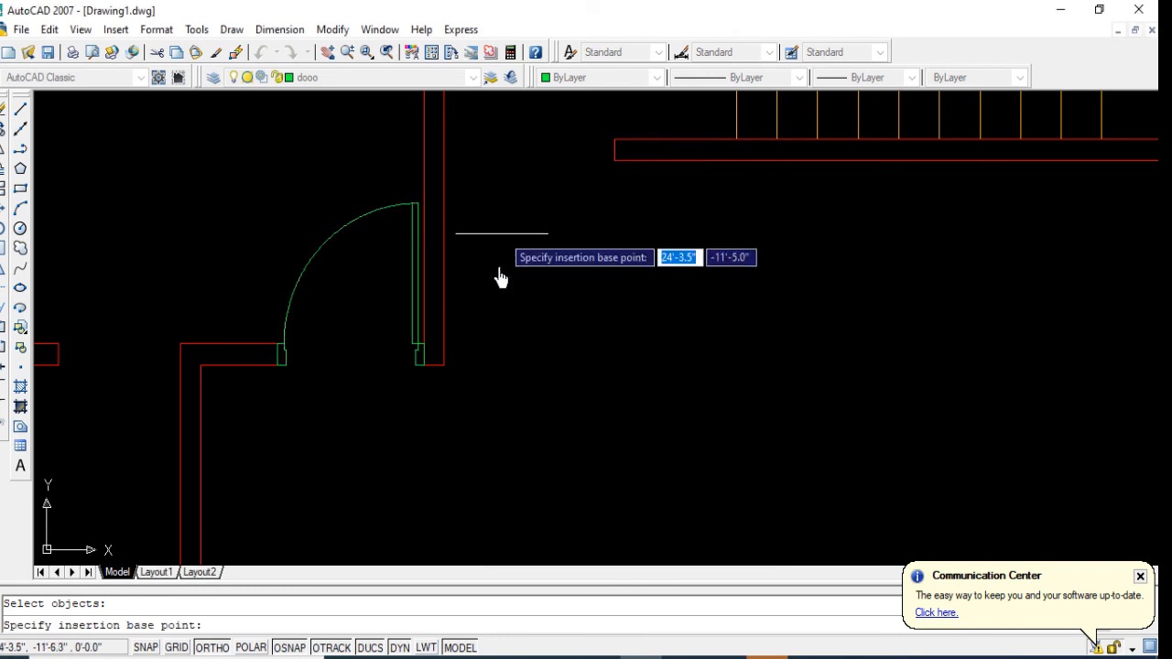
{"action": "left_click", "coordinate": [427, 378]}
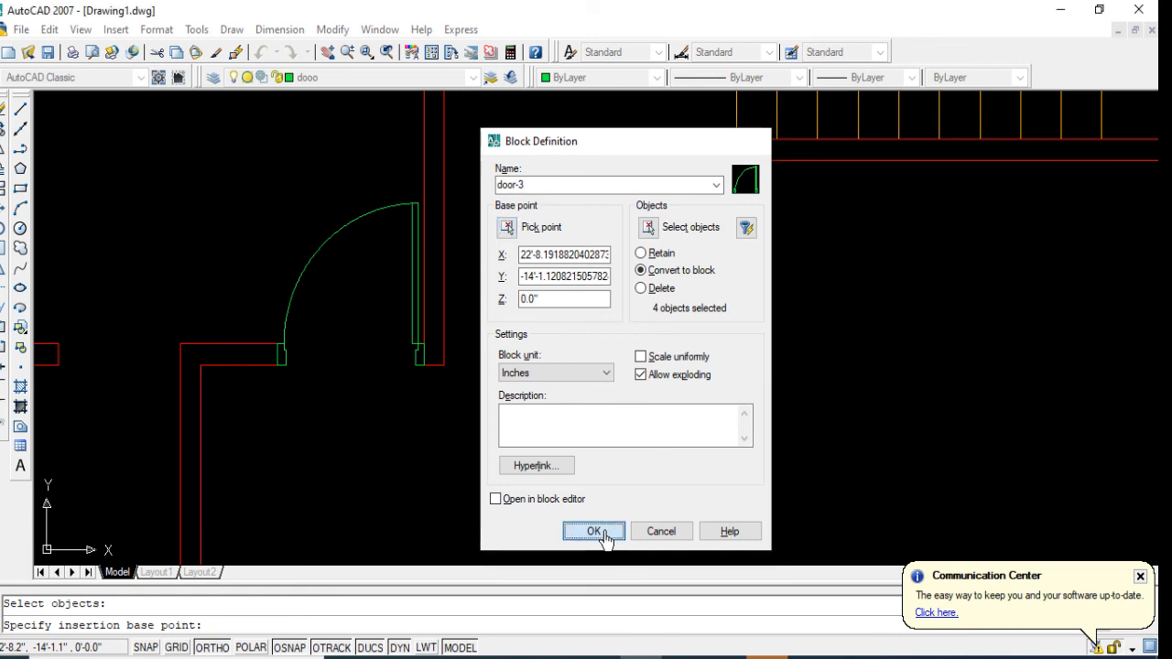
{"action": "left_click", "coordinate": [599, 531]}
Step: Mirror the door block about a horizontal line through the passage into the opening to the south, keeping the source door
{"action": "left_click", "coordinate": [306, 268]}
{"action": "scroll", "coordinate": [380, 312], "scroll_direction": "down", "scroll_amount": 6}
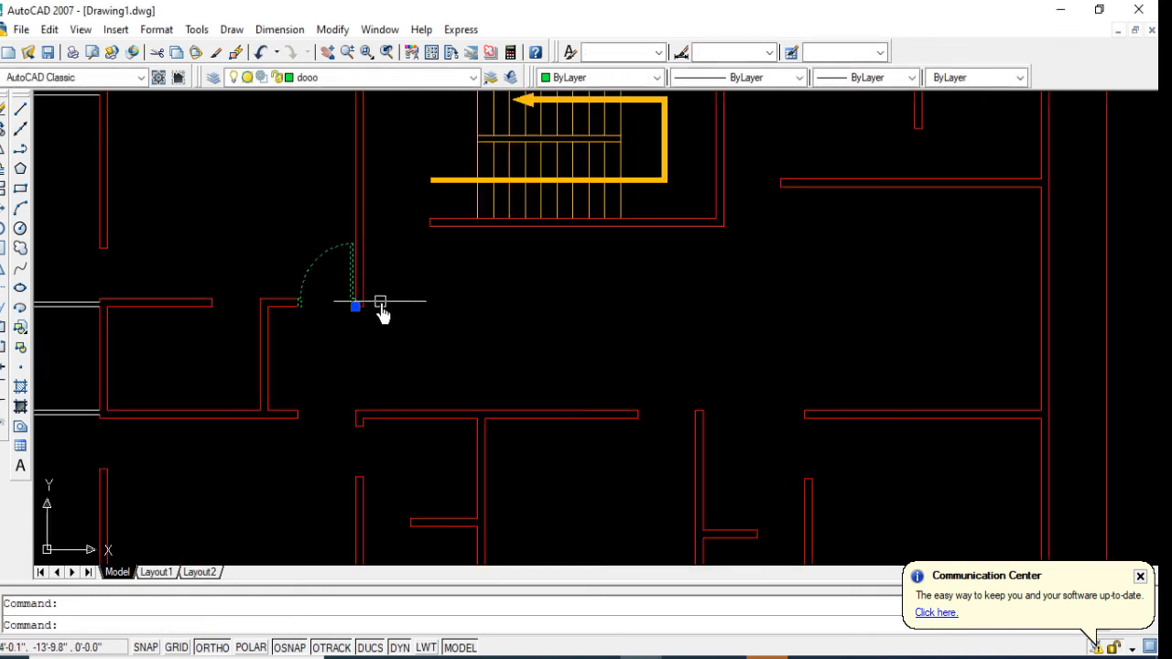
{"action": "left_click", "coordinate": [3, 151]}
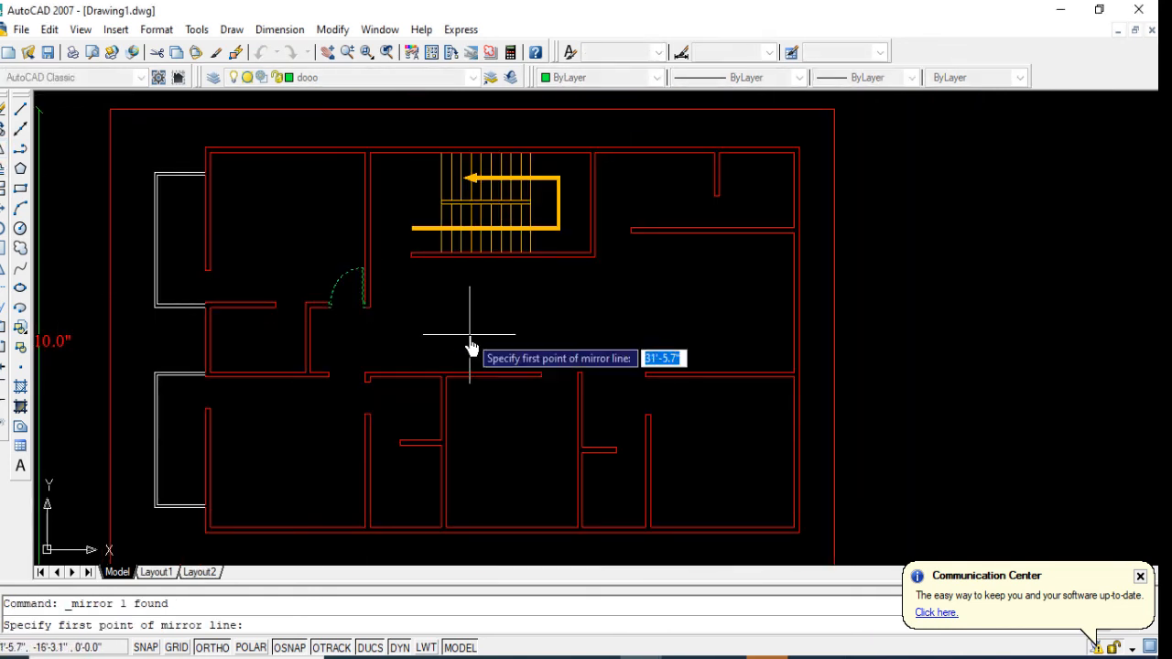
{"action": "left_click", "coordinate": [364, 341]}
{"action": "left_click", "coordinate": [544, 331]}
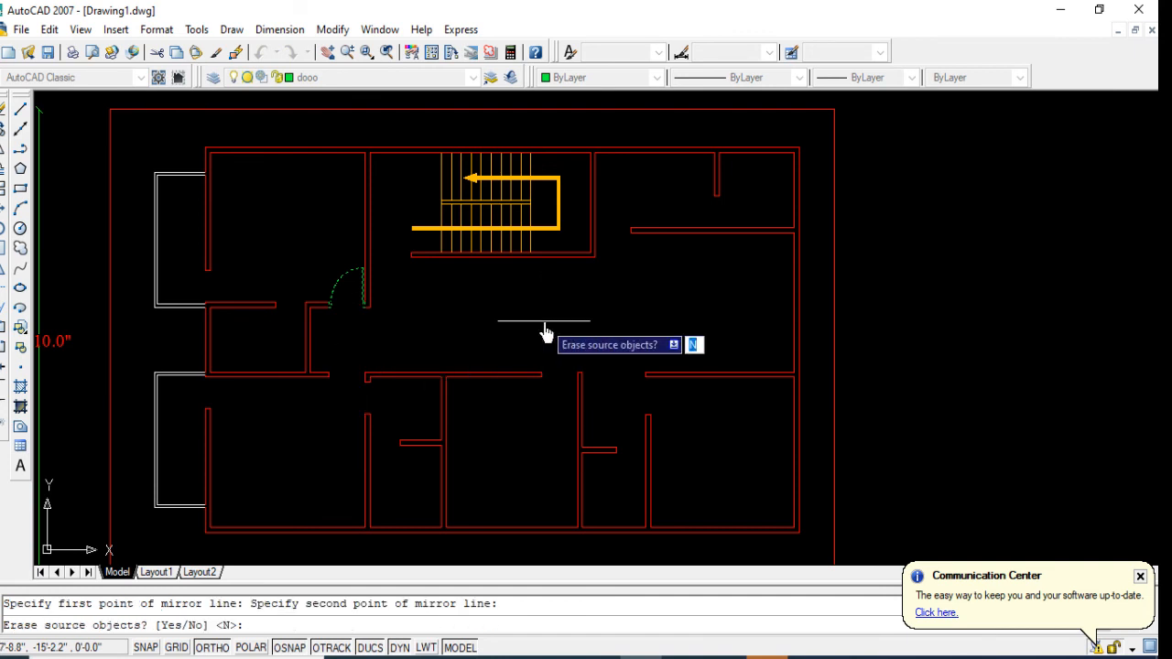
{"action": "key", "text": "Return"}
Step: Try to move the mirrored south door slightly north from its west frame to line it up with the wall end
{"action": "scroll", "coordinate": [286, 433], "scroll_direction": "up", "scroll_amount": 2}
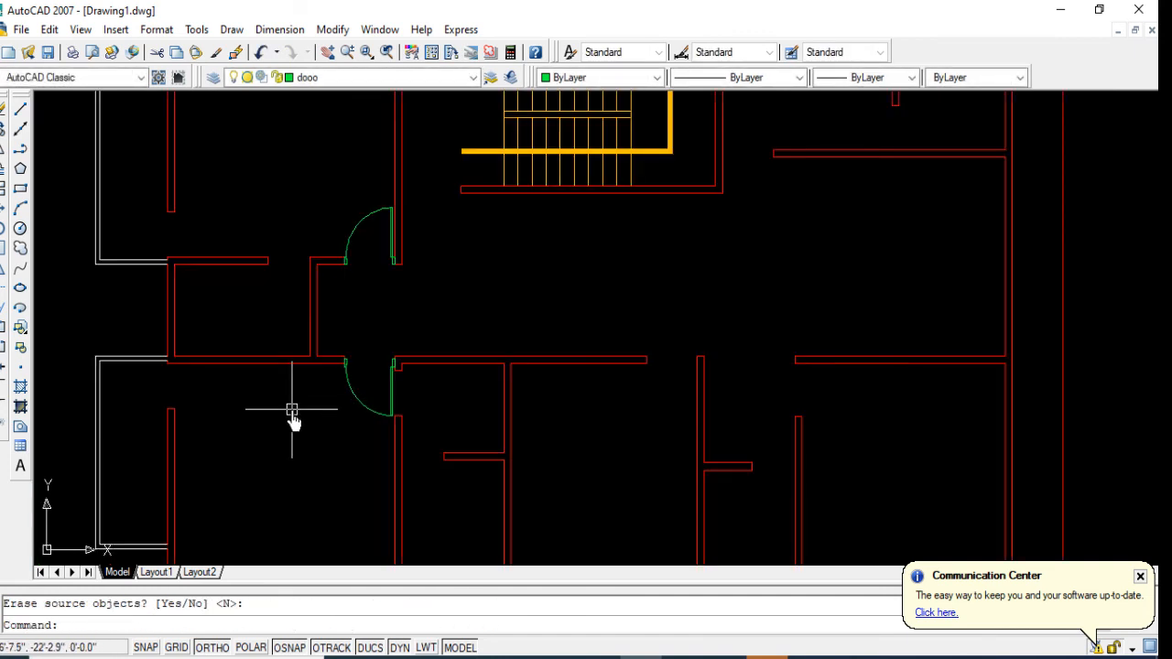
{"action": "scroll", "coordinate": [292, 407], "scroll_direction": "up", "scroll_amount": 4}
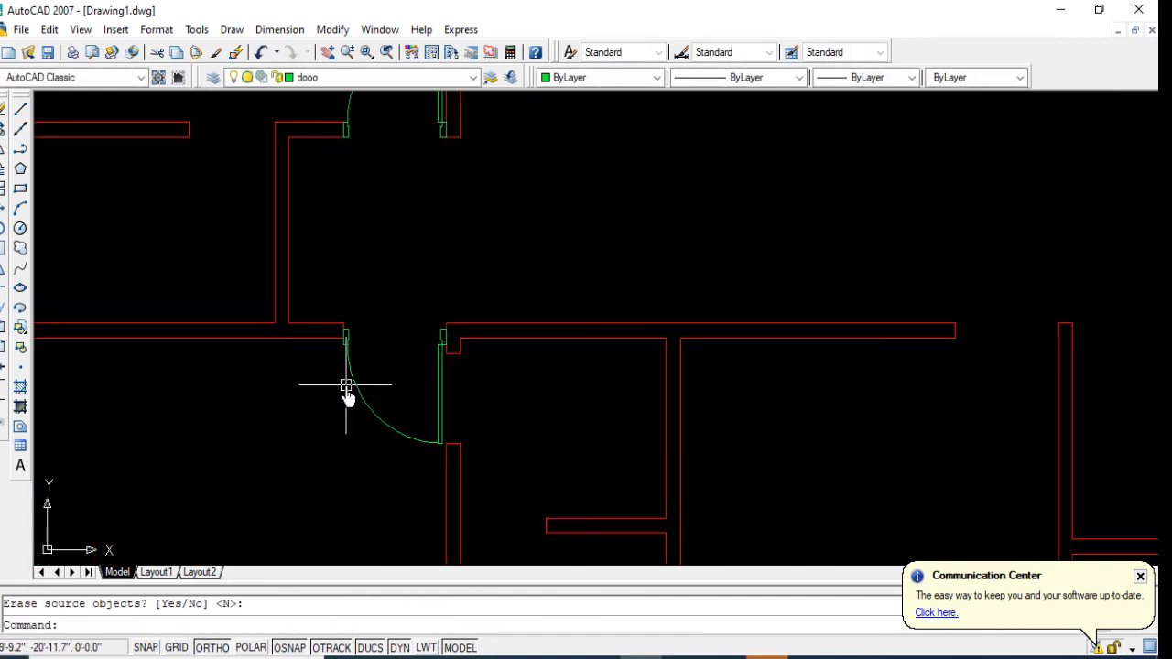
{"action": "left_click", "coordinate": [355, 392]}
{"action": "left_click", "coordinate": [2, 209]}
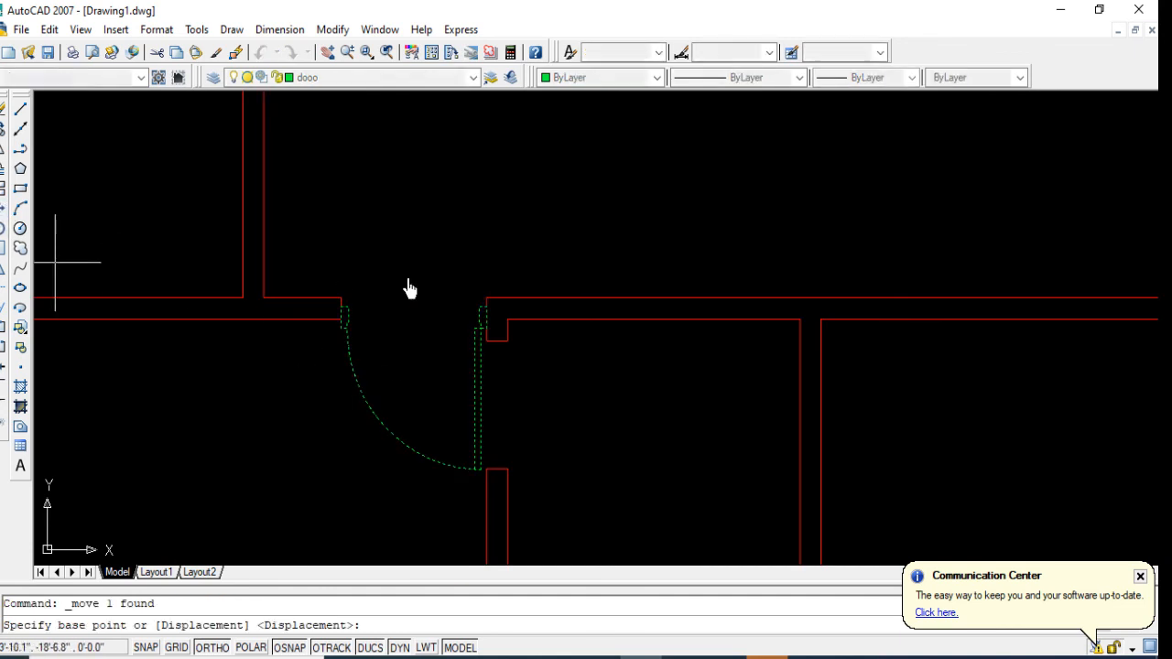
{"action": "scroll", "coordinate": [365, 322], "scroll_direction": "up", "scroll_amount": 4}
{"action": "left_click", "coordinate": [316, 302]}
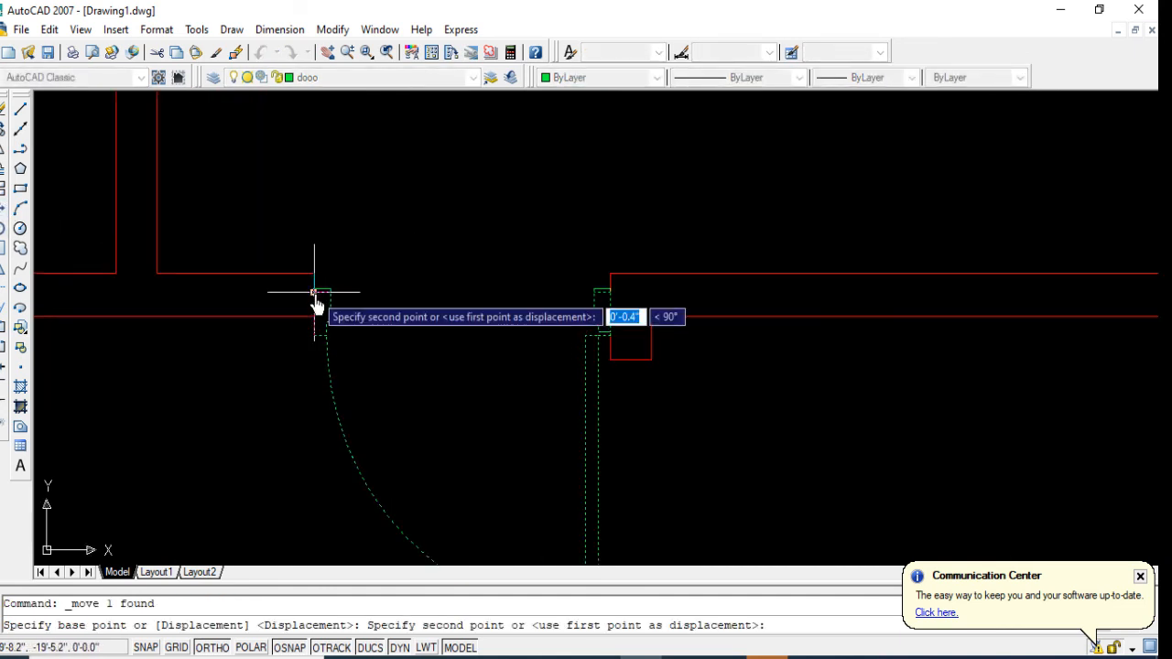
{"action": "left_click", "coordinate": [314, 293]}
Step: Move the mirrored south door north so its west frame's top corner meets the wall end's upper corner
{"action": "left_click", "coordinate": [329, 364]}
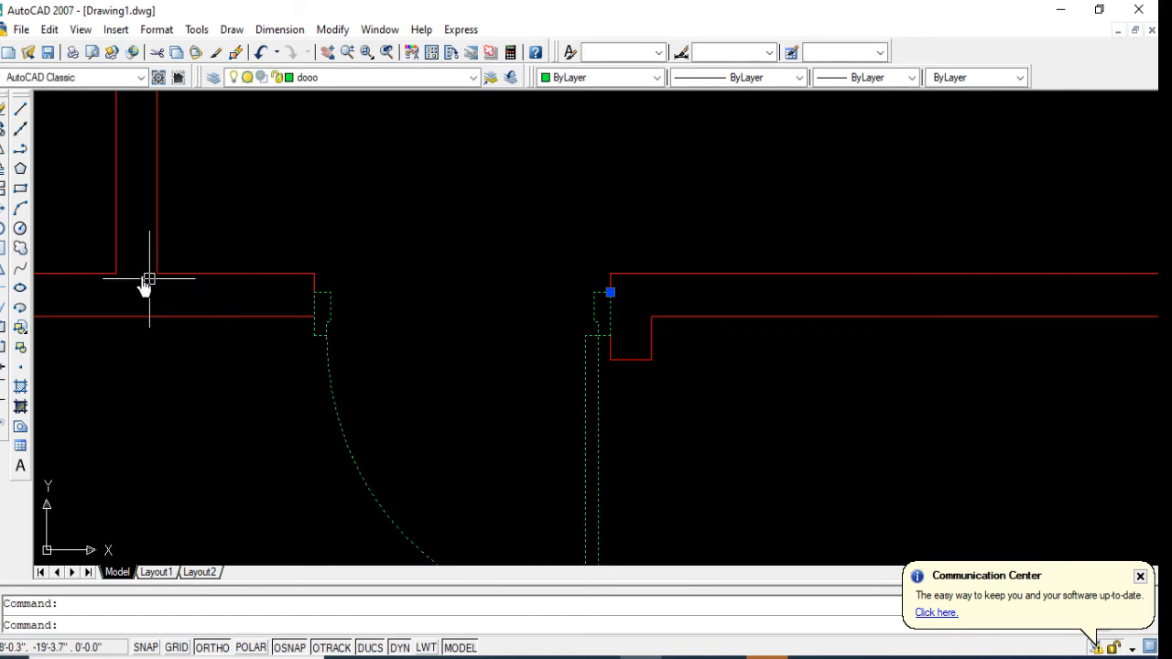
{"action": "left_click", "coordinate": [4, 214]}
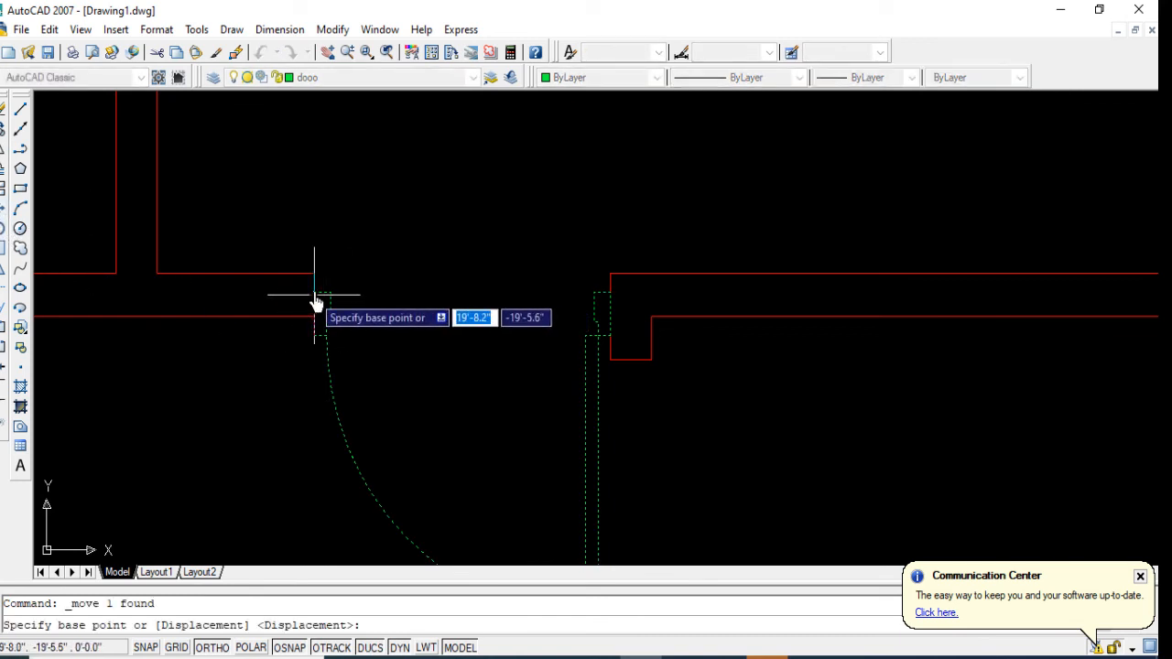
{"action": "left_click", "coordinate": [314, 302]}
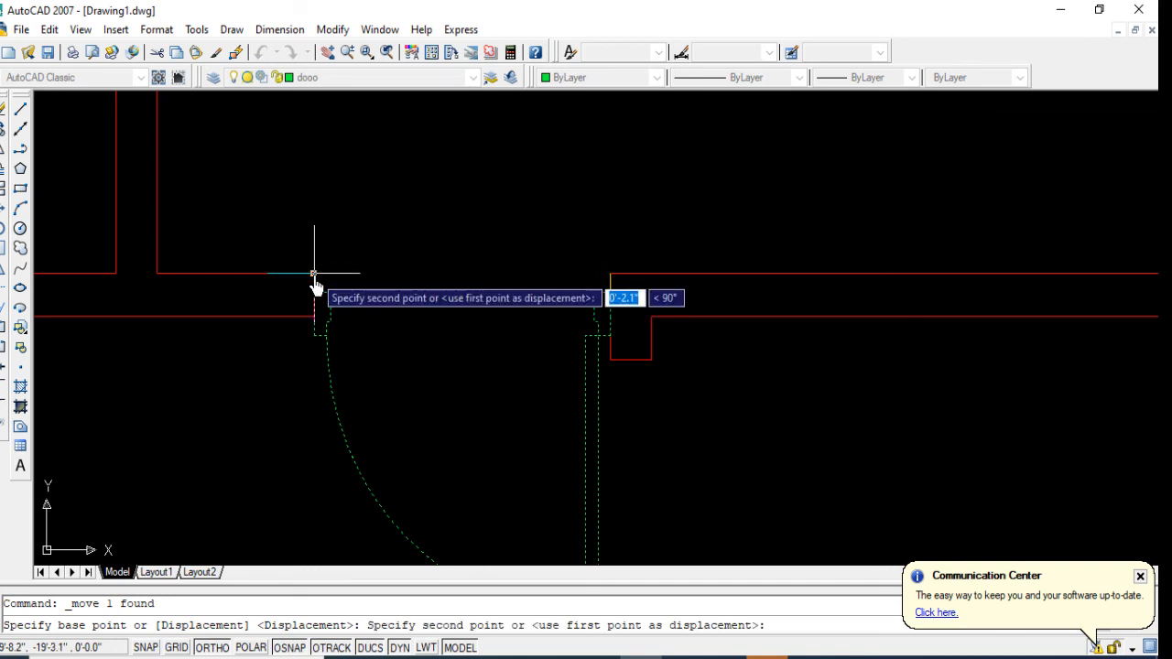
{"action": "left_click", "coordinate": [314, 271]}
Step: Mirror the original north door about a vertical line in the hall to place a copy to the east, keeping the source
{"action": "scroll", "coordinate": [318, 267], "scroll_direction": "down", "scroll_amount": 3}
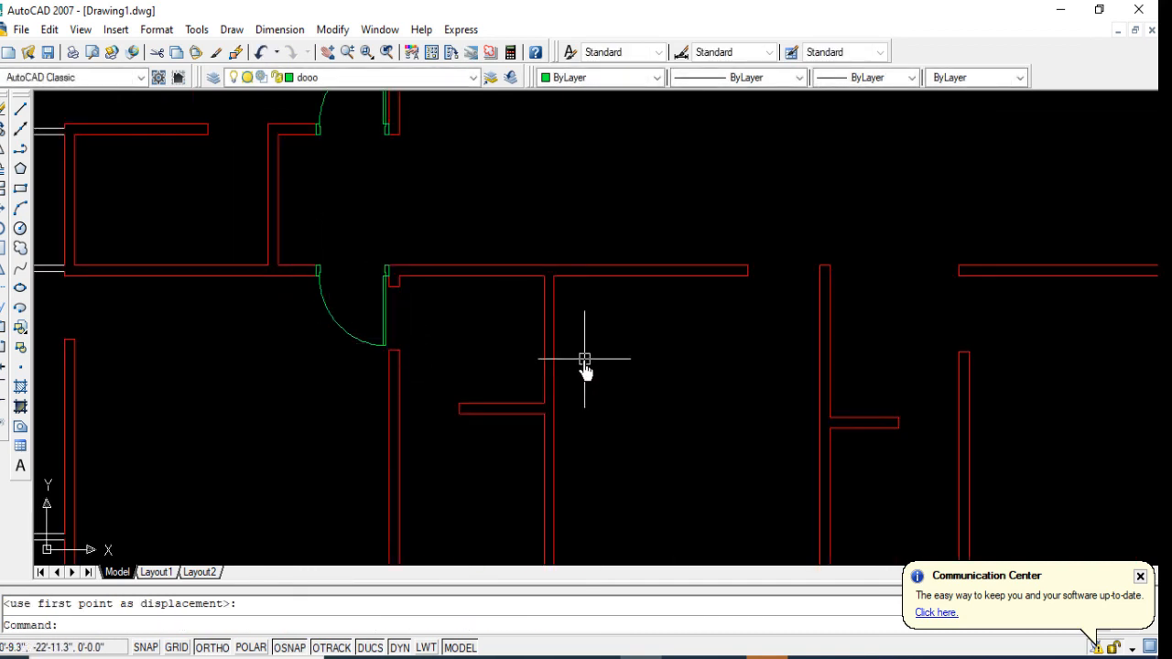
{"action": "middle_click_drag", "start_coordinate": [584, 359], "coordinate": [475, 400]}
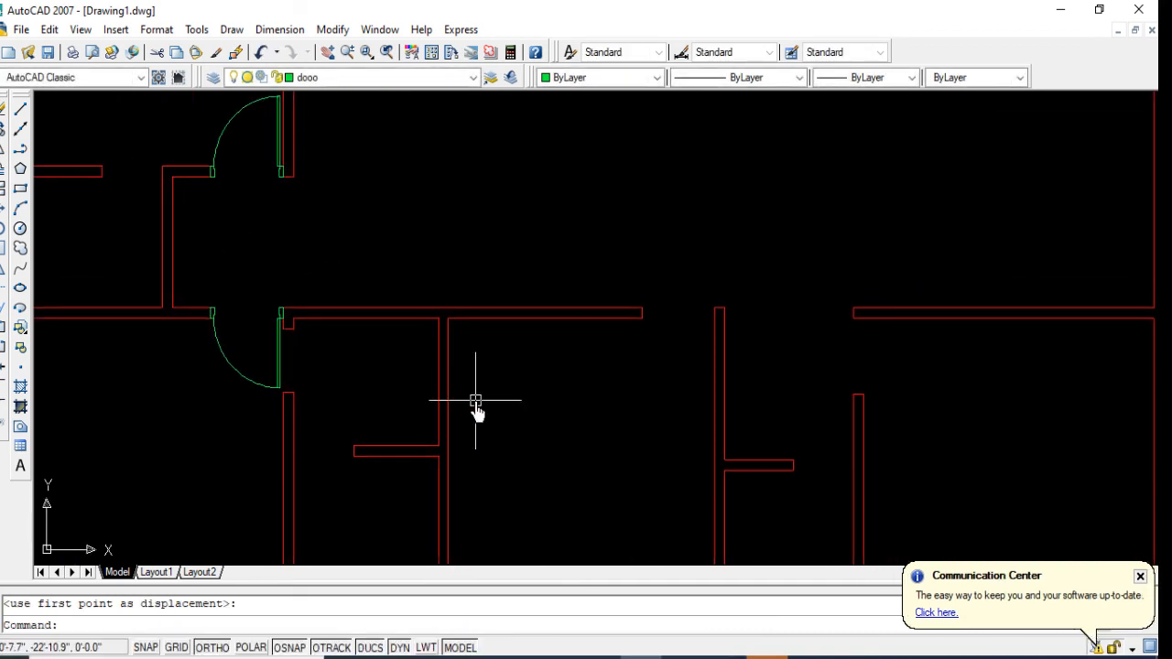
{"action": "scroll", "coordinate": [475, 400], "scroll_direction": "down", "scroll_amount": 2}
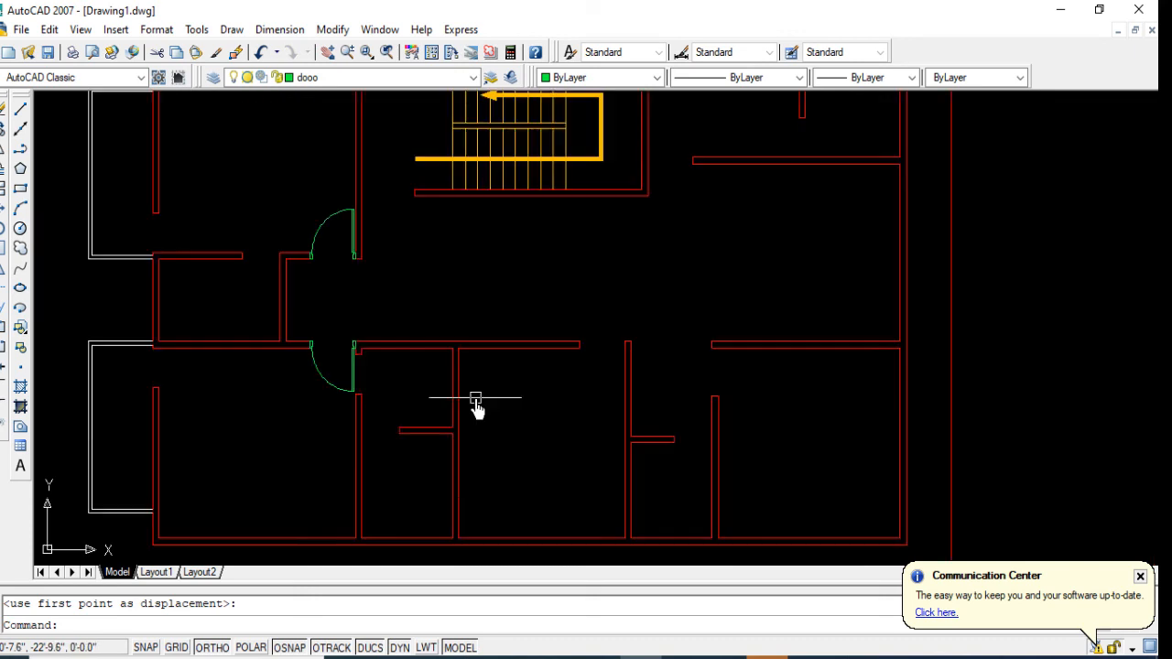
{"action": "left_click", "coordinate": [324, 240]}
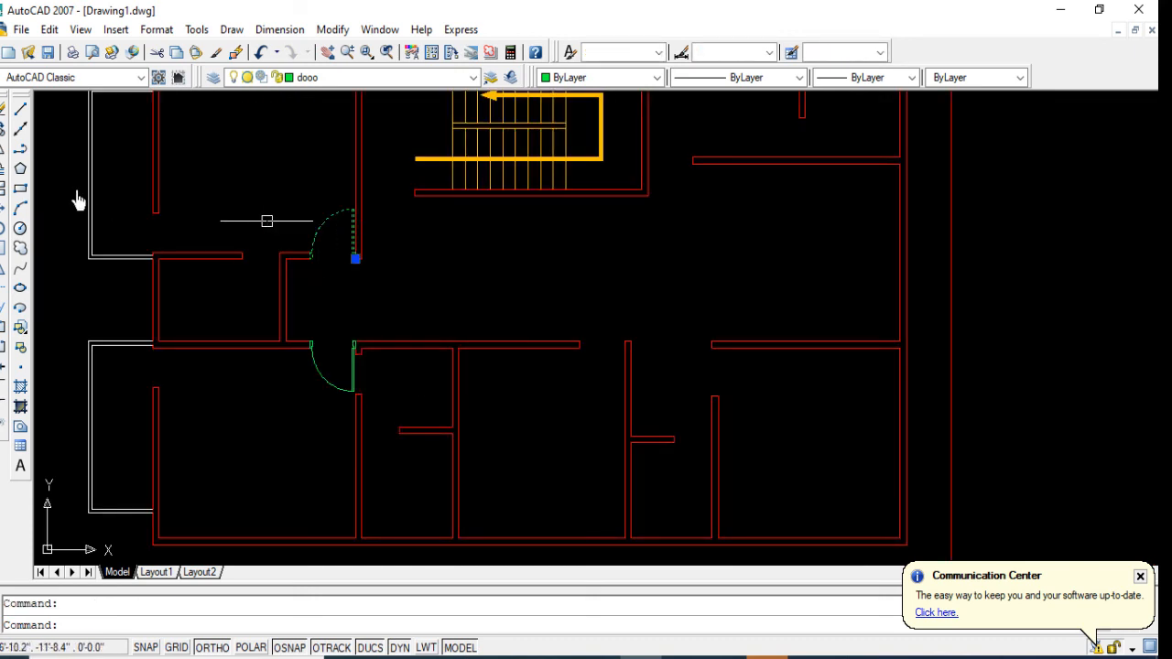
{"action": "left_click", "coordinate": [3, 149]}
{"action": "left_click", "coordinate": [531, 223]}
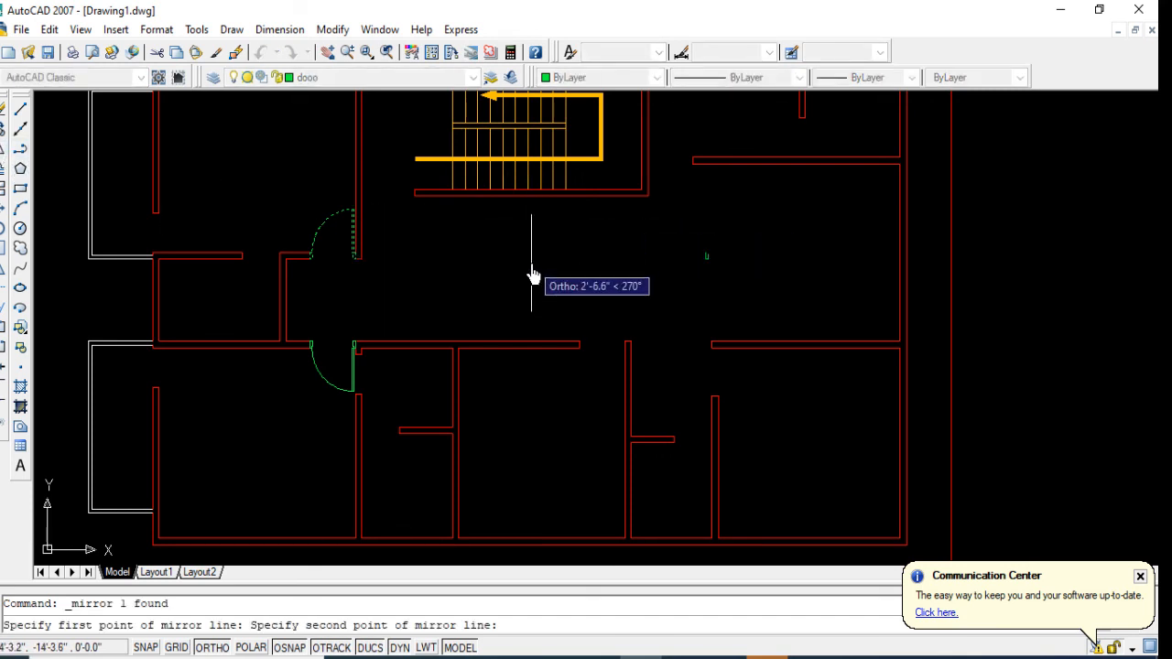
{"action": "left_click", "coordinate": [531, 275]}
{"action": "key", "text": "Return"}
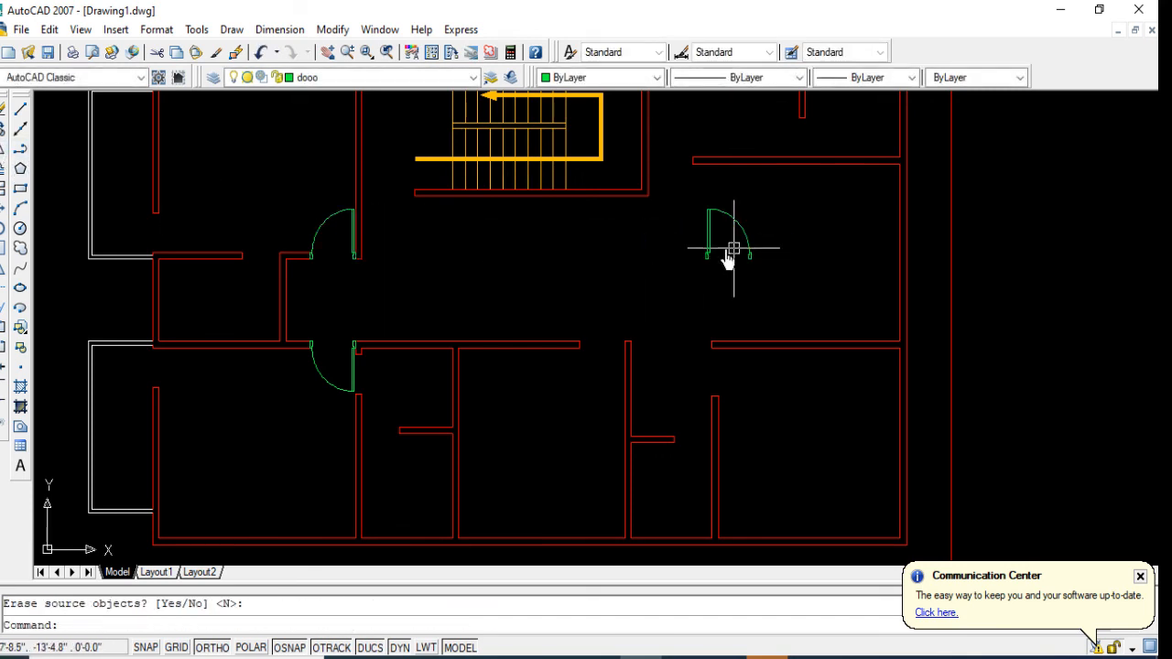
Step: Move the east door copy into the opening east of the staircase, its east frame's lower corner on the partition's west end
{"action": "left_click", "coordinate": [728, 261]}
{"action": "left_click", "coordinate": [625, 264]}
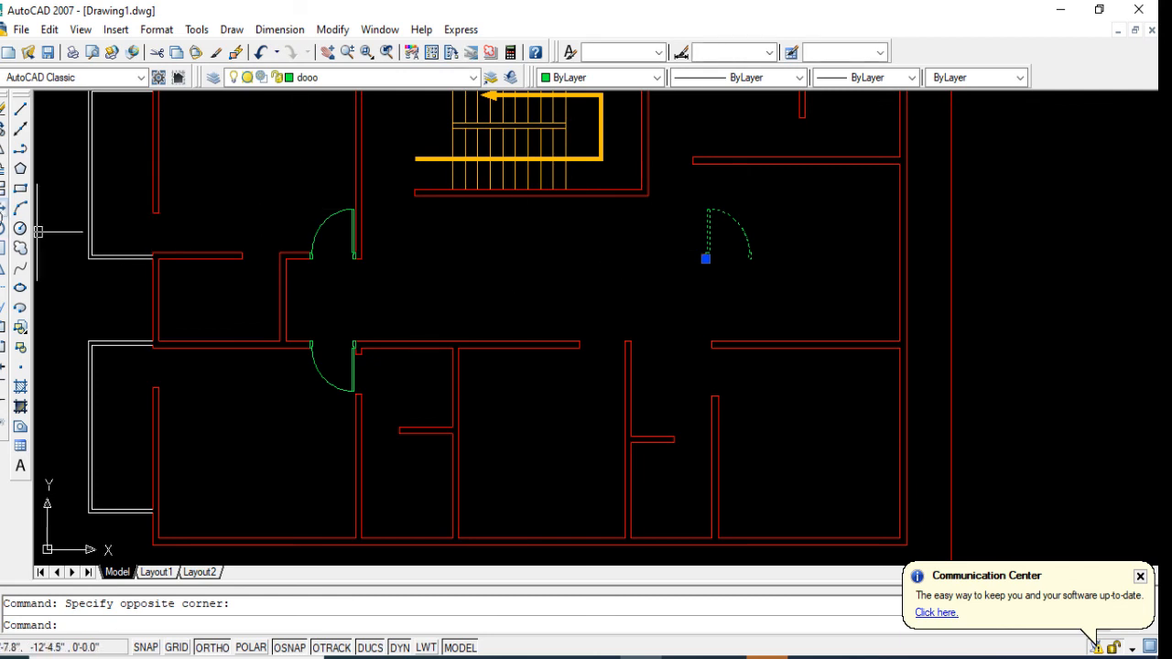
{"action": "left_click", "coordinate": [3, 208]}
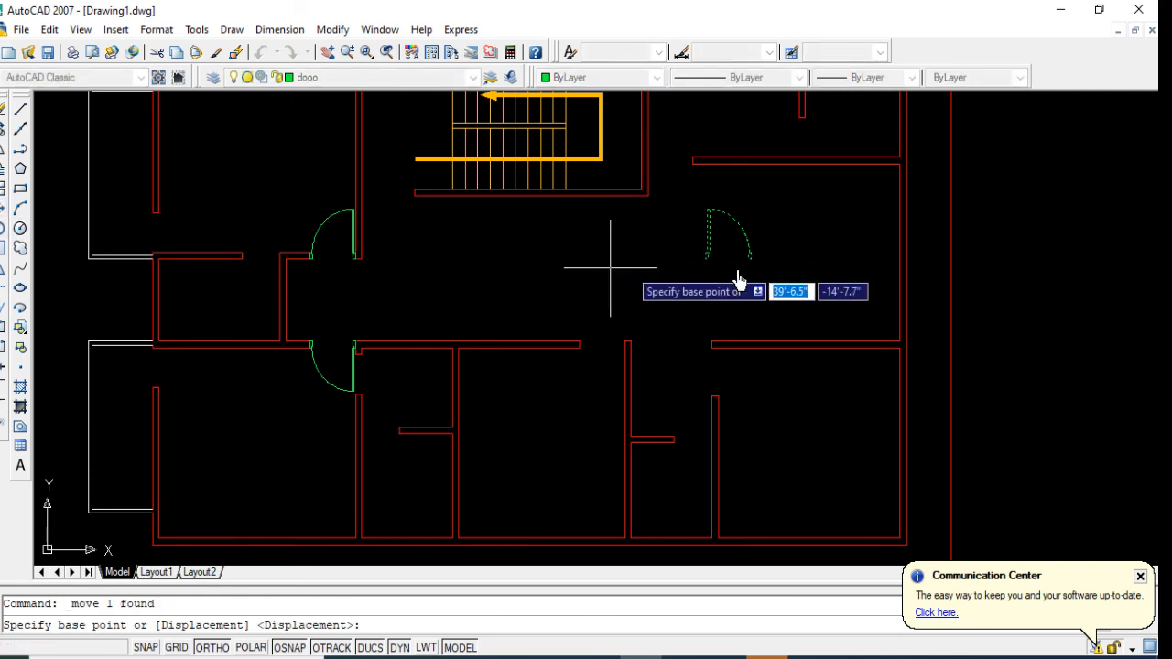
{"action": "scroll", "coordinate": [739, 279], "scroll_direction": "up", "scroll_amount": 2}
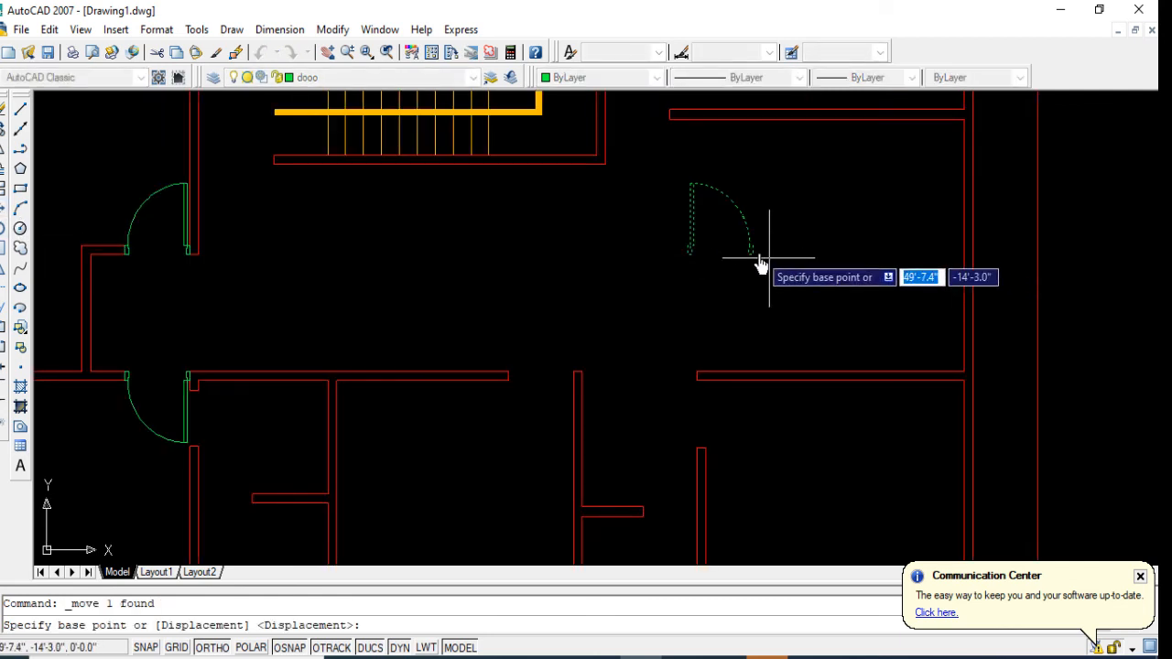
{"action": "left_click", "coordinate": [754, 259]}
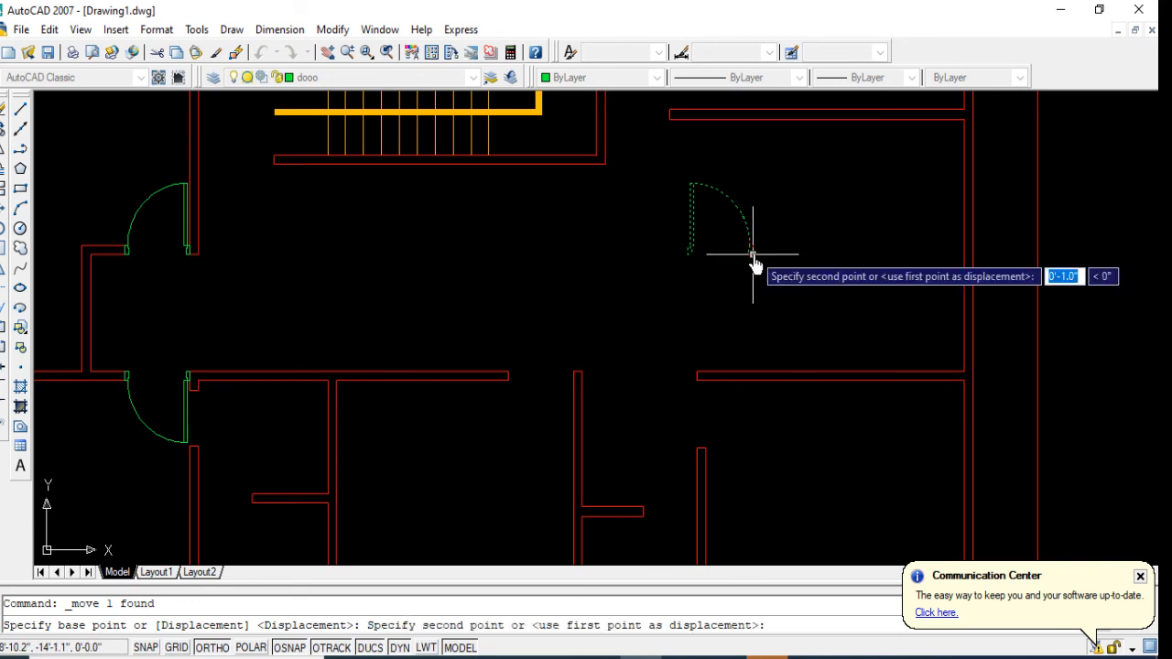
{"action": "left_click", "coordinate": [668, 122]}
Step: Copy the door beside the staircase straight south into the open hall
{"action": "scroll", "coordinate": [602, 257], "scroll_direction": "down", "scroll_amount": 2}
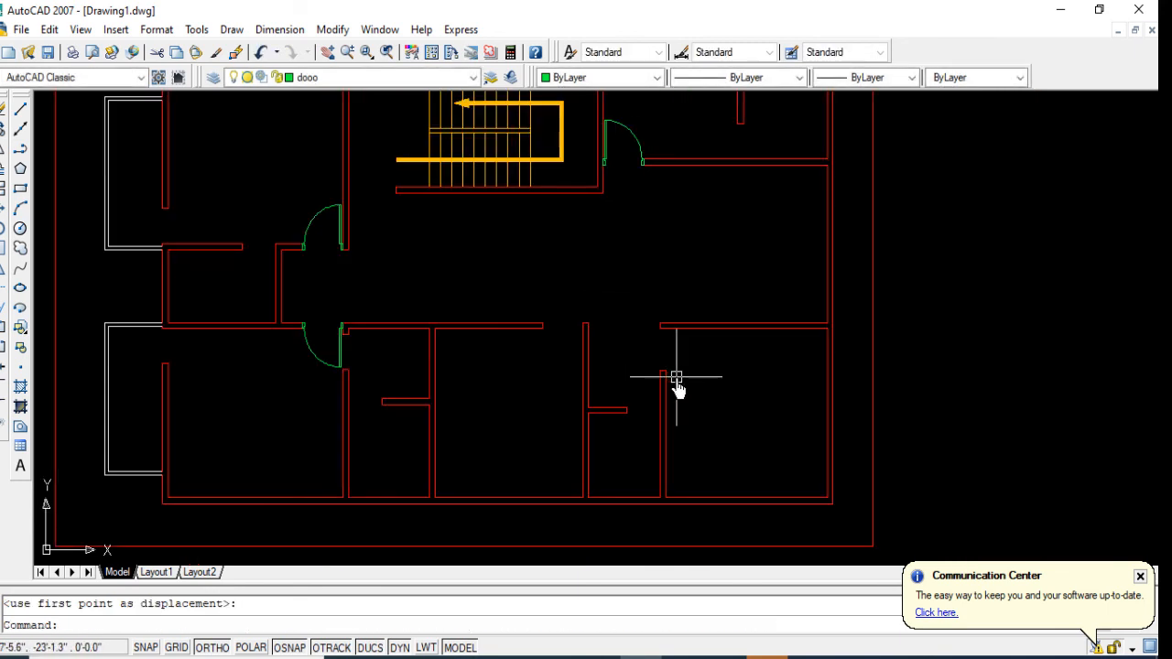
{"action": "left_click", "coordinate": [644, 140]}
{"action": "left_click", "coordinate": [5, 131]}
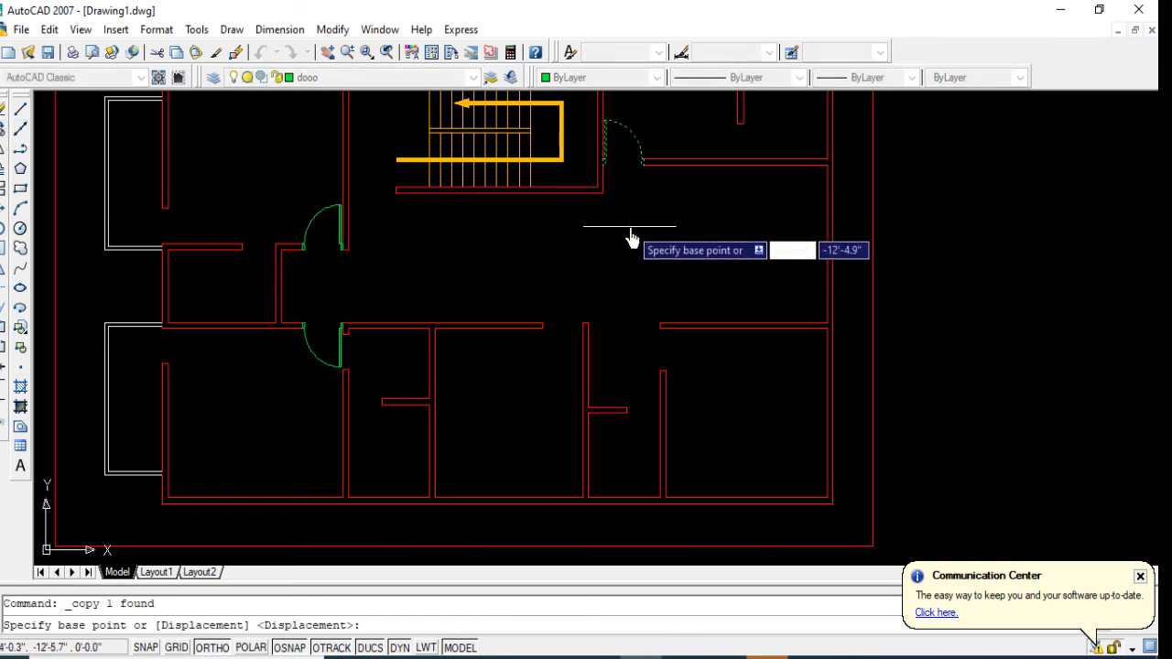
{"action": "left_click", "coordinate": [629, 226]}
{"action": "left_click", "coordinate": [650, 321]}
{"action": "key", "text": "Return"}
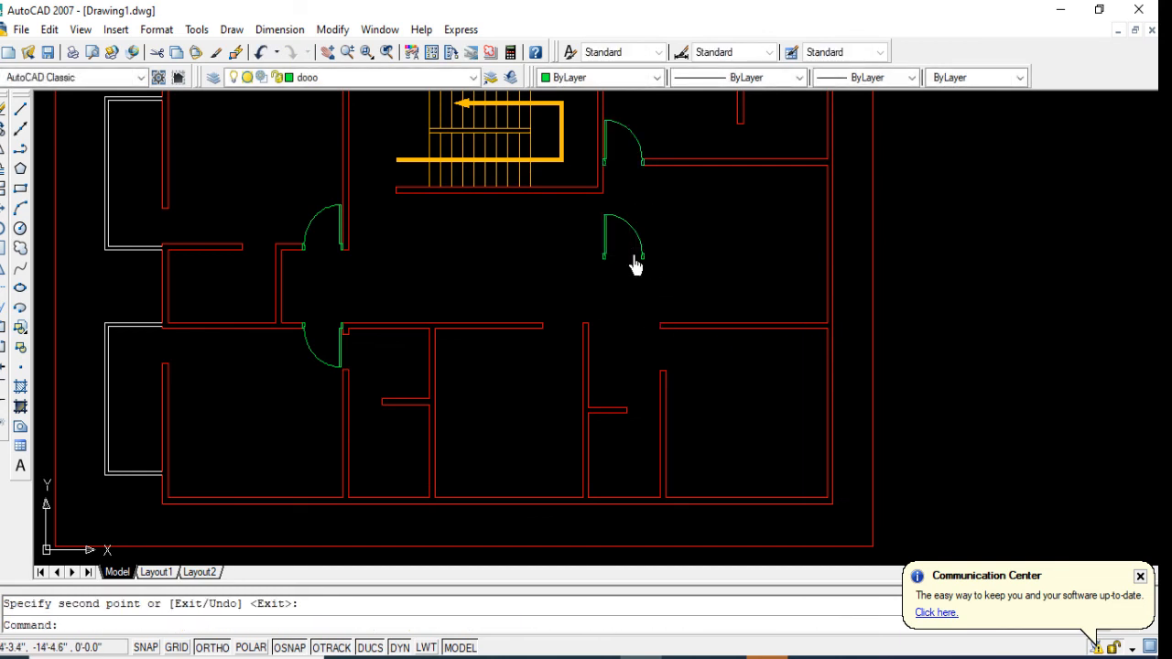
Step: Rotate the copied hall door a quarter turn counterclockwise about its hinge-side frame corner so its leaf points west
{"action": "left_click", "coordinate": [634, 264]}
{"action": "left_click", "coordinate": [571, 248]}
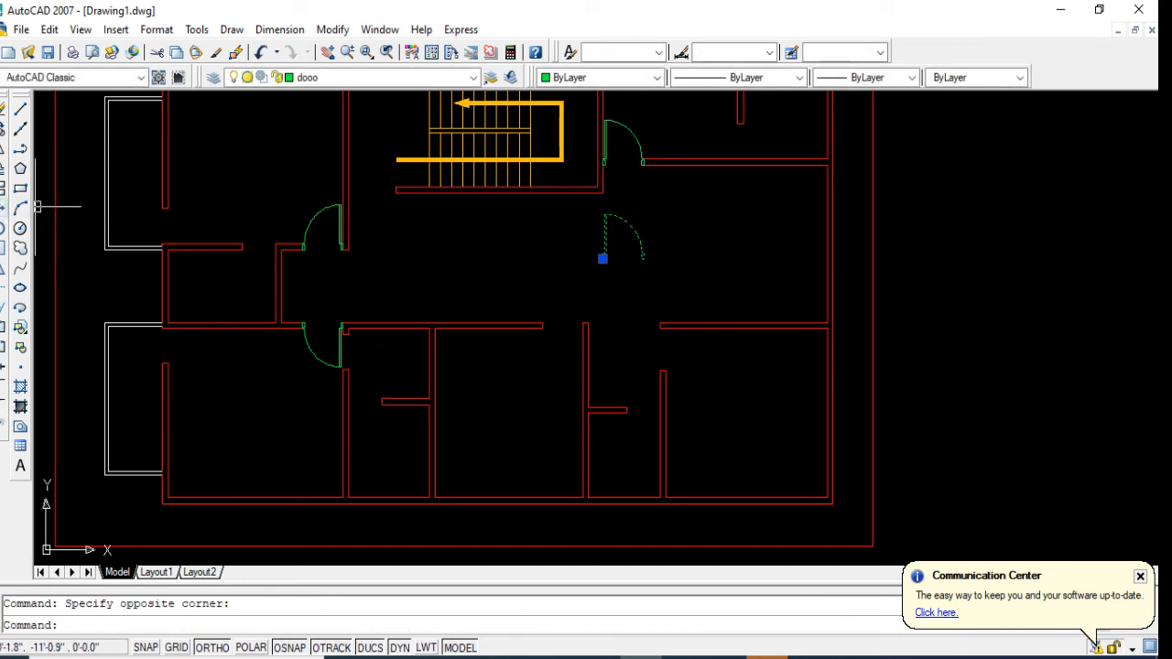
{"action": "left_click", "coordinate": [3, 228]}
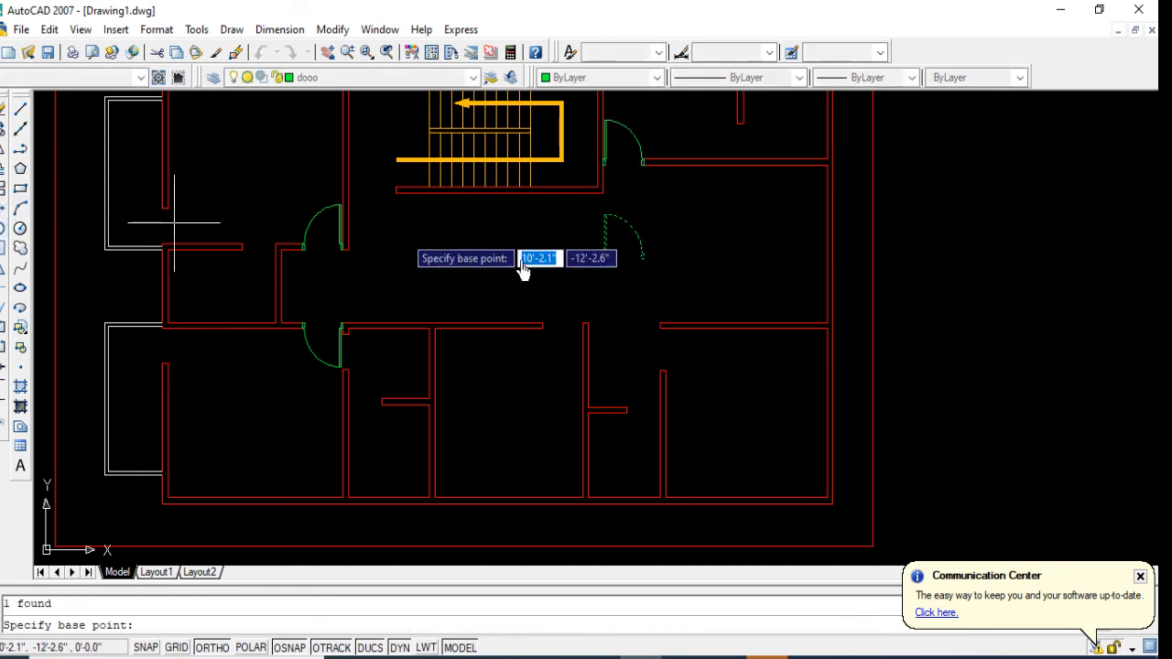
{"action": "left_click", "coordinate": [597, 261]}
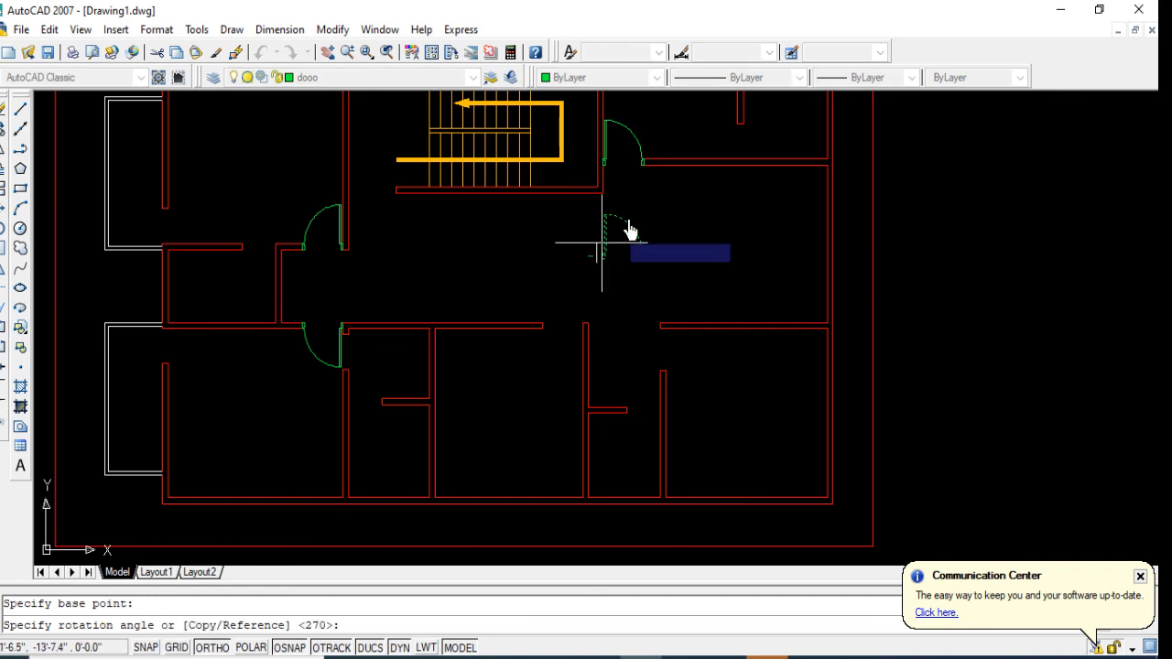
{"action": "left_click", "coordinate": [591, 220]}
Step: Mirror the quarter-turned hall door about a vertical line just east of its frames, keeping the source door
{"action": "left_click", "coordinate": [563, 223]}
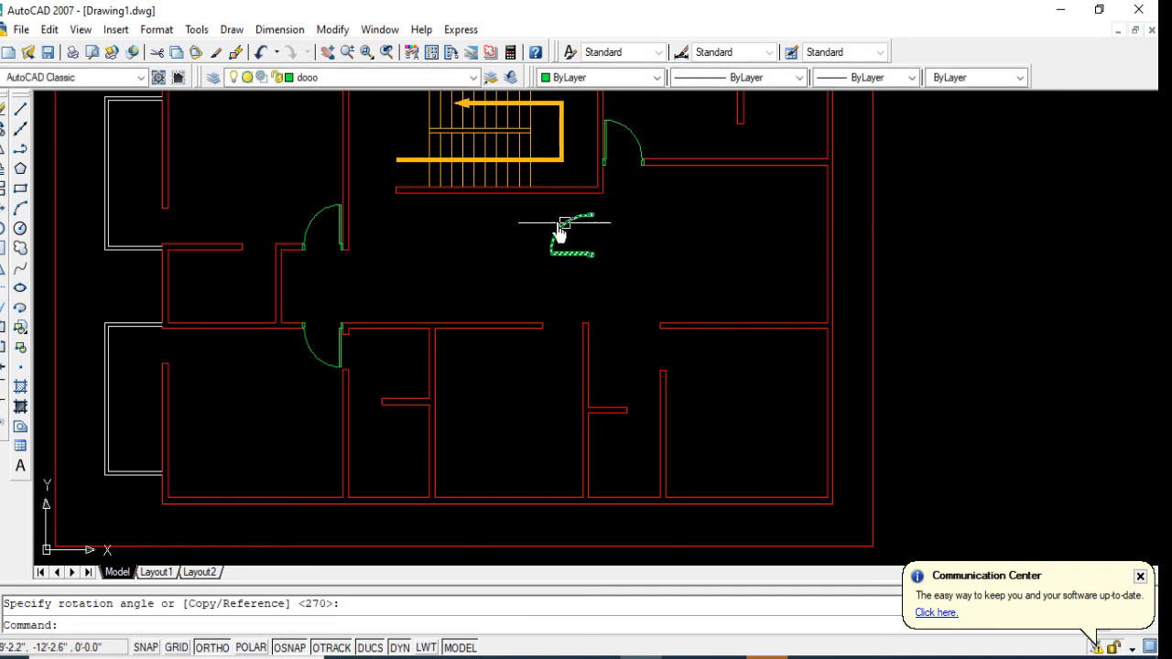
{"action": "left_click", "coordinate": [4, 164]}
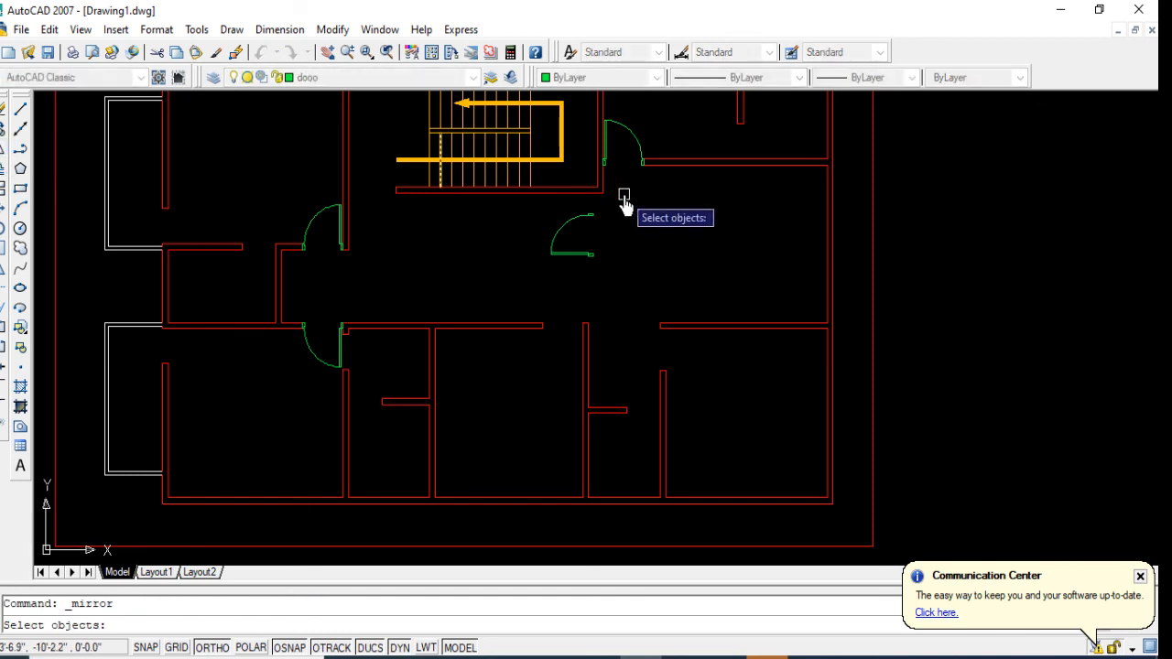
{"action": "left_click", "coordinate": [593, 220]}
{"action": "key", "text": "Return"}
{"action": "left_click", "coordinate": [624, 240]}
{"action": "left_click", "coordinate": [622, 290]}
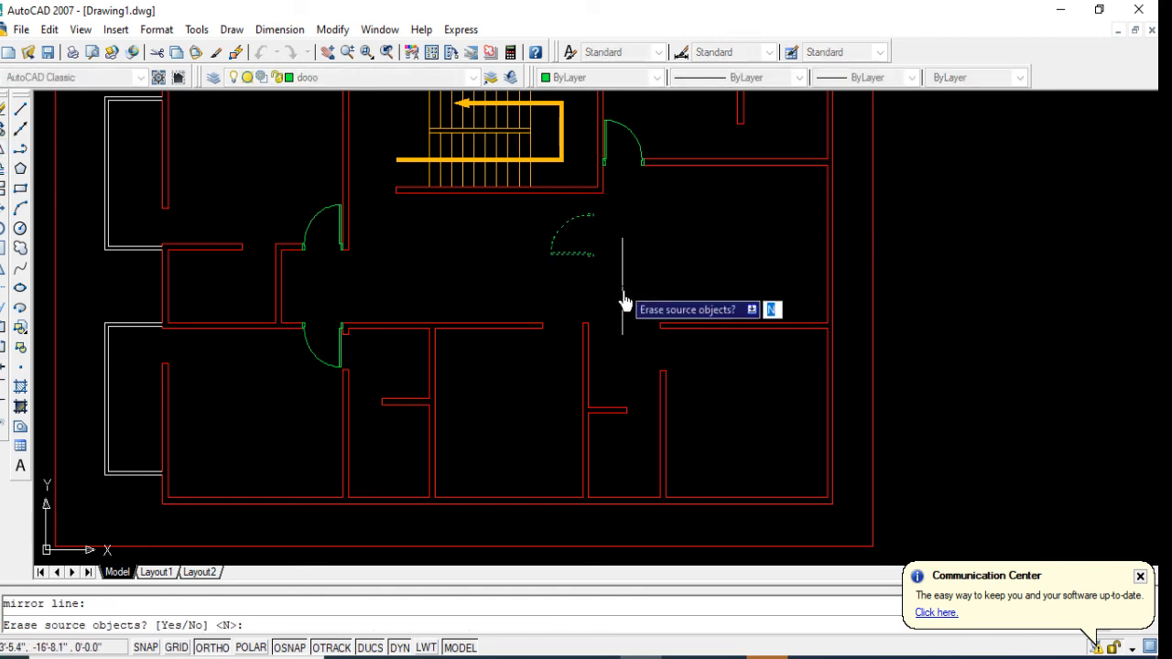
{"action": "key", "text": "Return"}
{"action": "key", "text": "Return"}
Step: Mirror the east hall door copy about a horizontal line just south of it, keeping the source door
{"action": "left_click", "coordinate": [654, 264]}
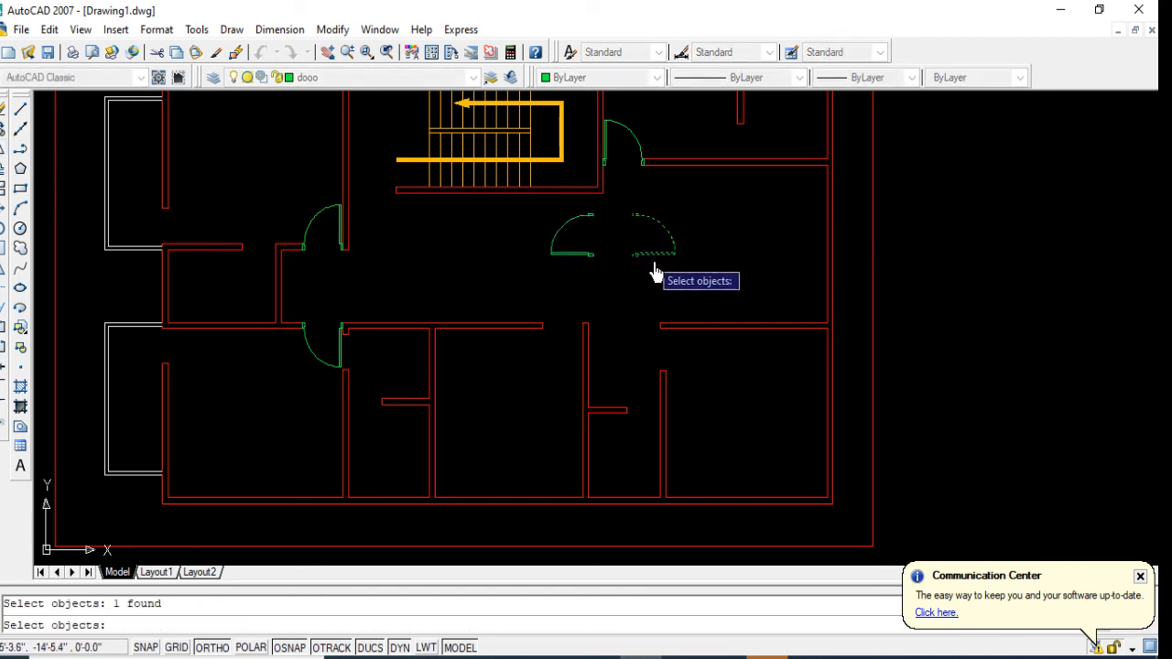
{"action": "key", "text": "Return"}
{"action": "left_click", "coordinate": [655, 271]}
{"action": "left_click", "coordinate": [732, 280]}
{"action": "key", "text": "Return"}
Step: Move the southern door copy into the southeast room's west opening, its lower frame's southwest corner on the northwest corner of the partition's north end
{"action": "left_click", "coordinate": [671, 288]}
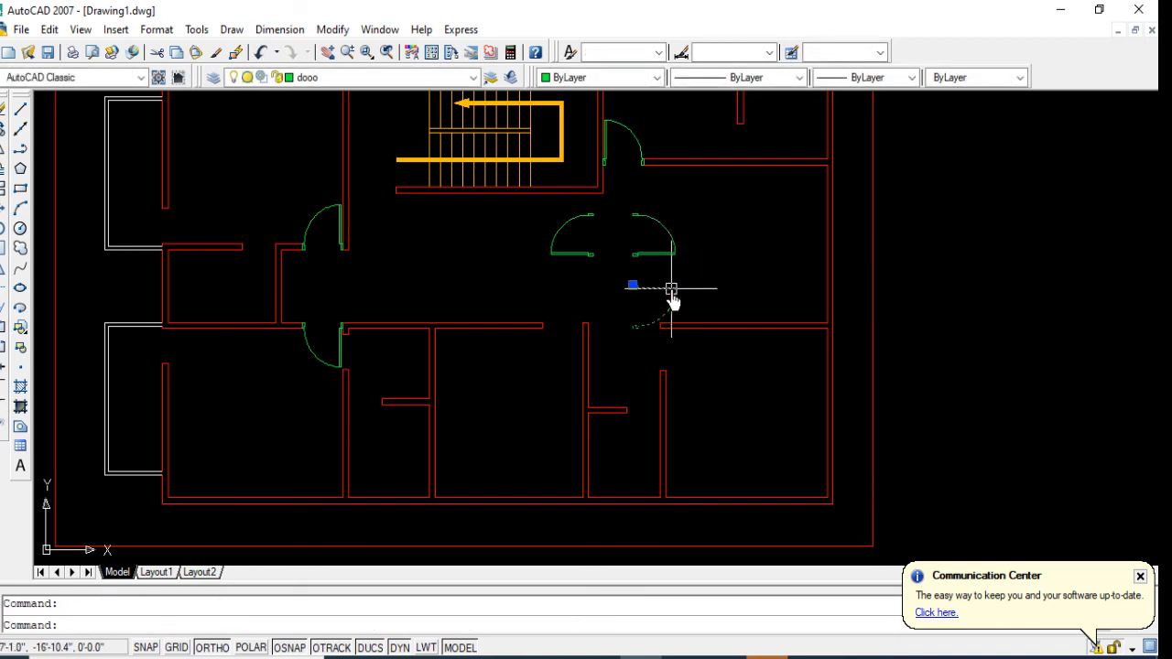
{"action": "left_click", "coordinate": [2, 216]}
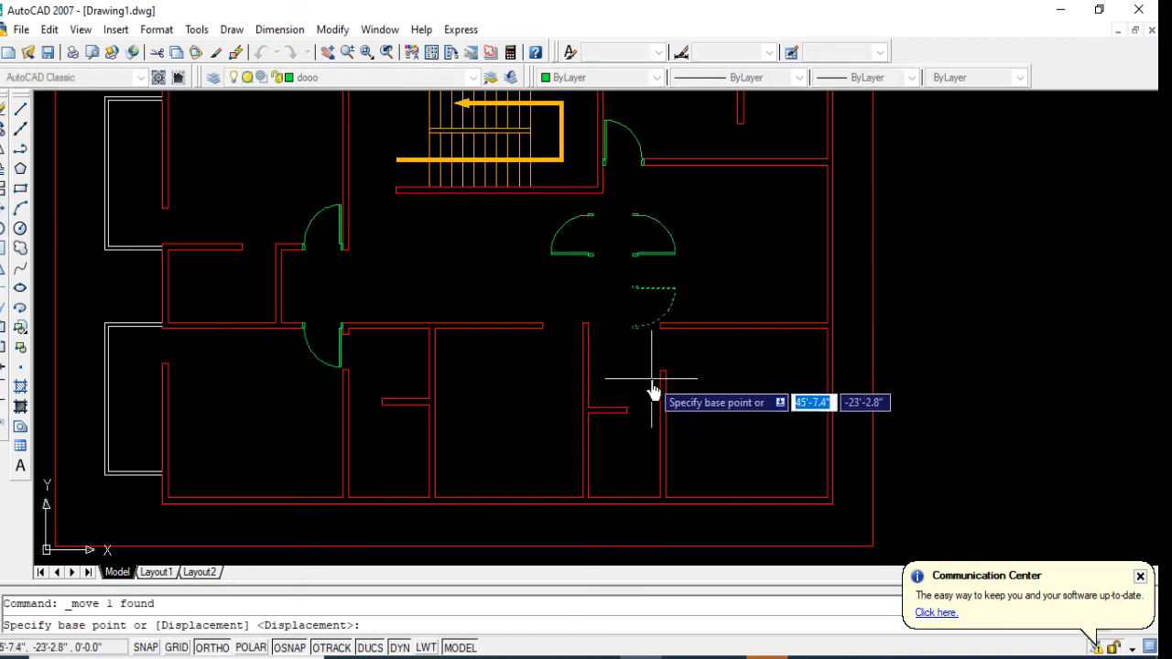
{"action": "scroll", "coordinate": [641, 366], "scroll_direction": "up", "scroll_amount": 5}
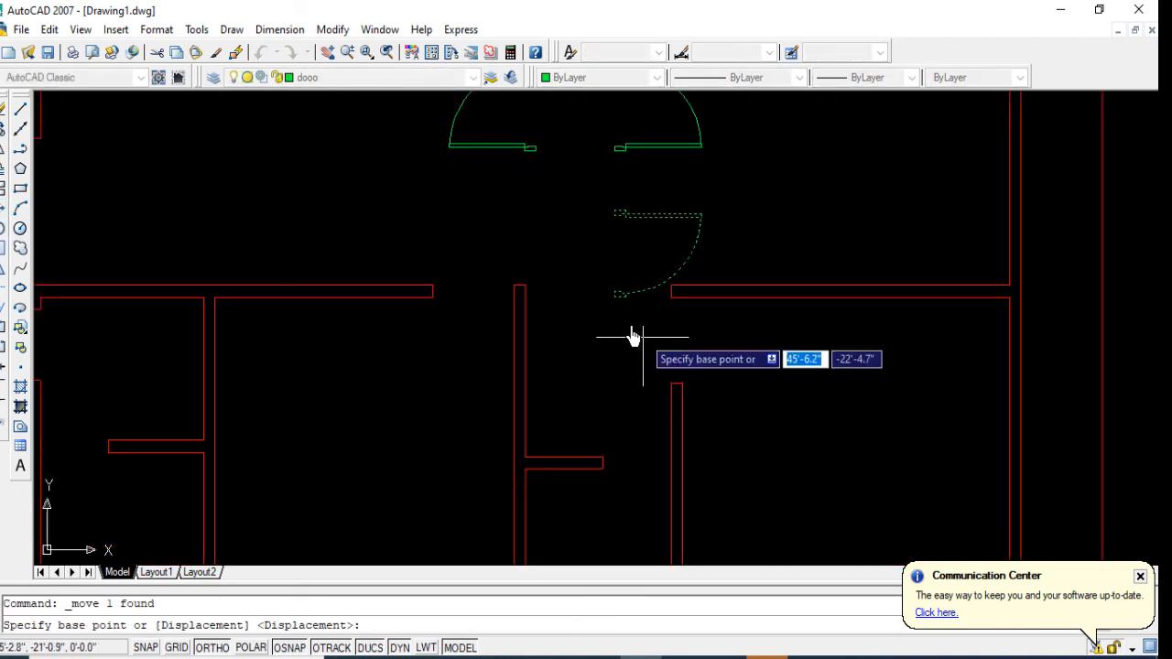
{"action": "left_click", "coordinate": [605, 284]}
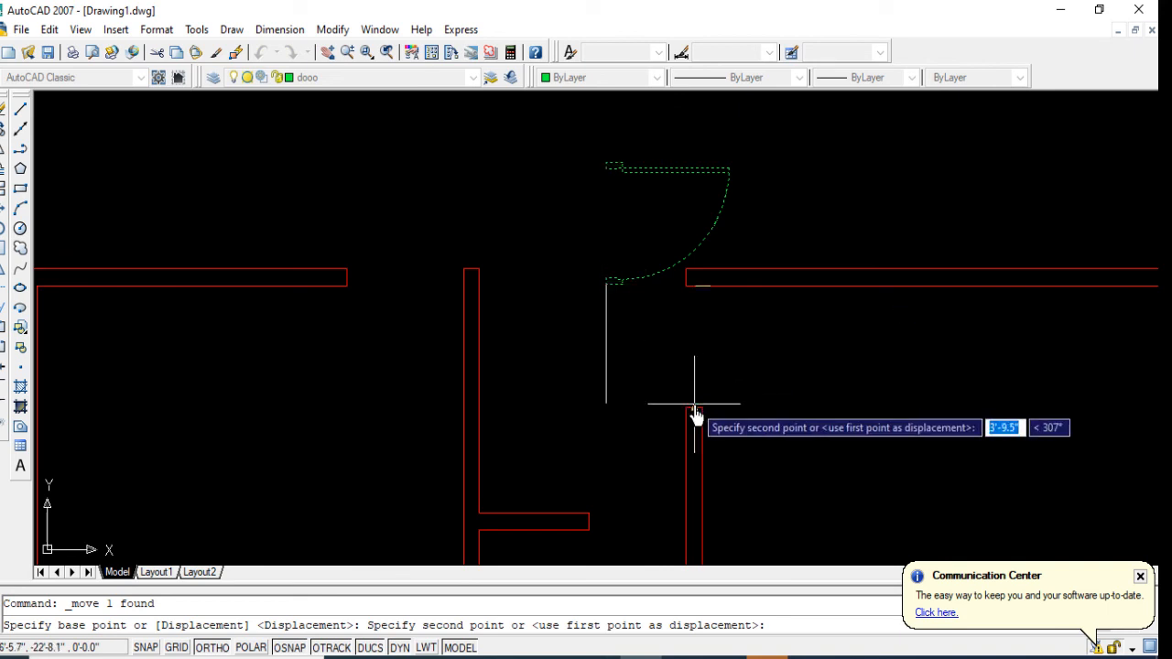
{"action": "left_click", "coordinate": [694, 403]}
{"action": "scroll", "coordinate": [691, 421], "scroll_direction": "down", "scroll_amount": 2}
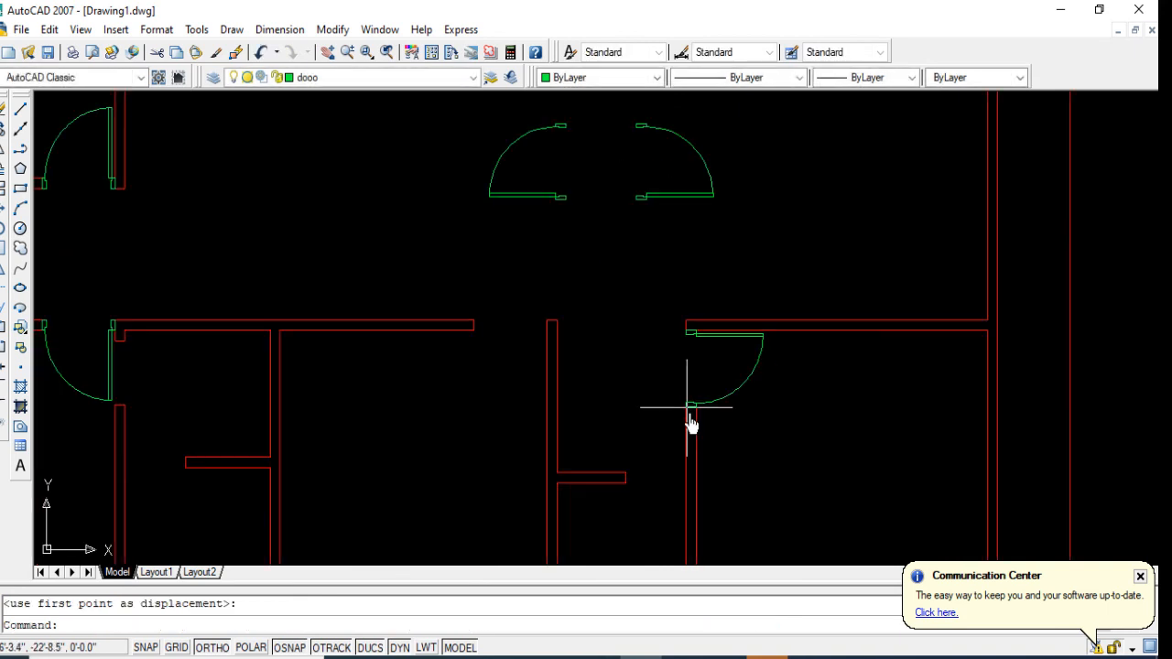
{"action": "scroll", "coordinate": [692, 423], "scroll_direction": "down", "scroll_amount": 2}
{"action": "scroll", "coordinate": [694, 434], "scroll_direction": "down", "scroll_amount": 2}
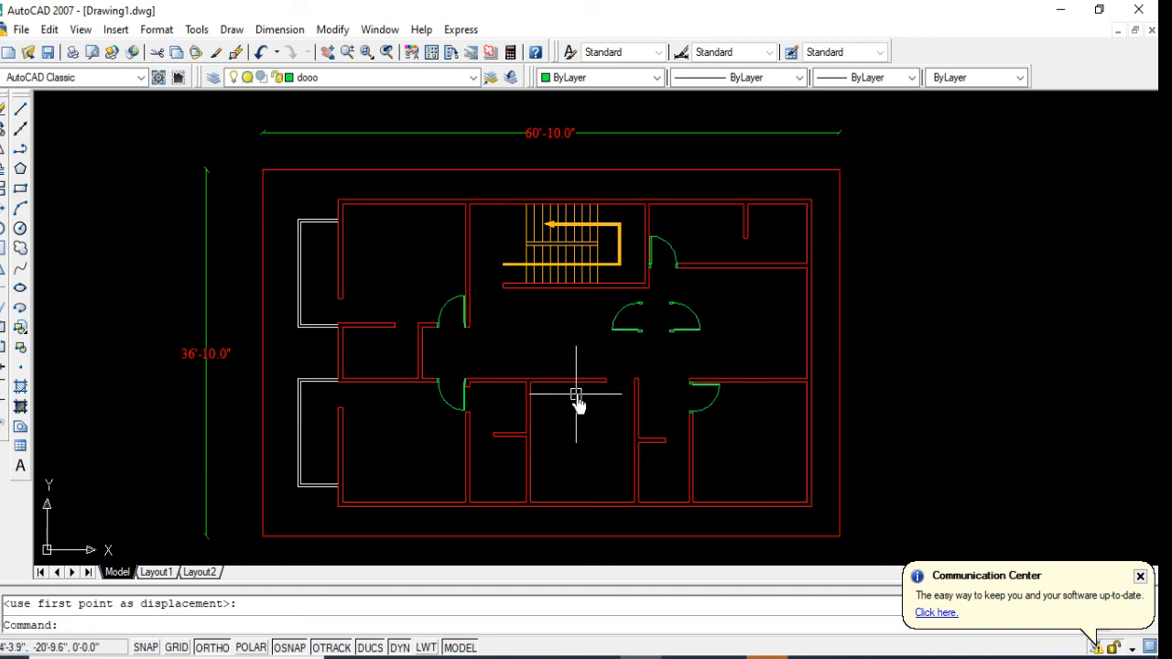
Step: Copy the southwest room's door straight east into the middle south room's opening, its hinge-side frame corner meeting the partition's northwest corner
{"action": "left_click", "coordinate": [448, 403]}
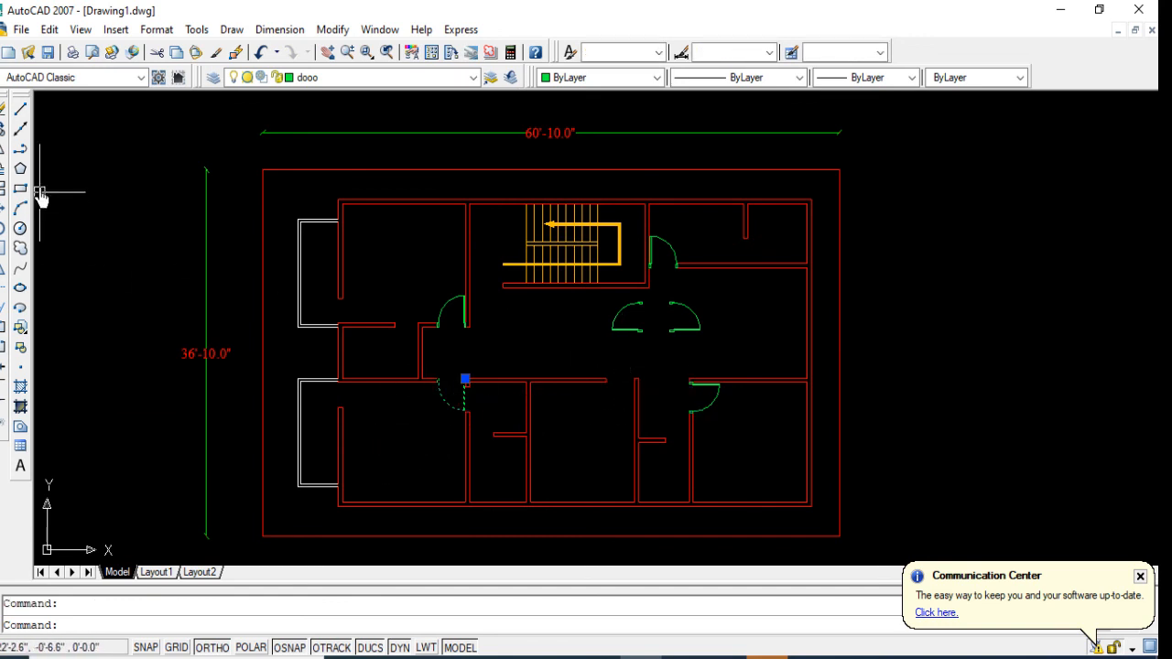
{"action": "left_click", "coordinate": [2, 130]}
{"action": "scroll", "coordinate": [457, 371], "scroll_direction": "up", "scroll_amount": 5}
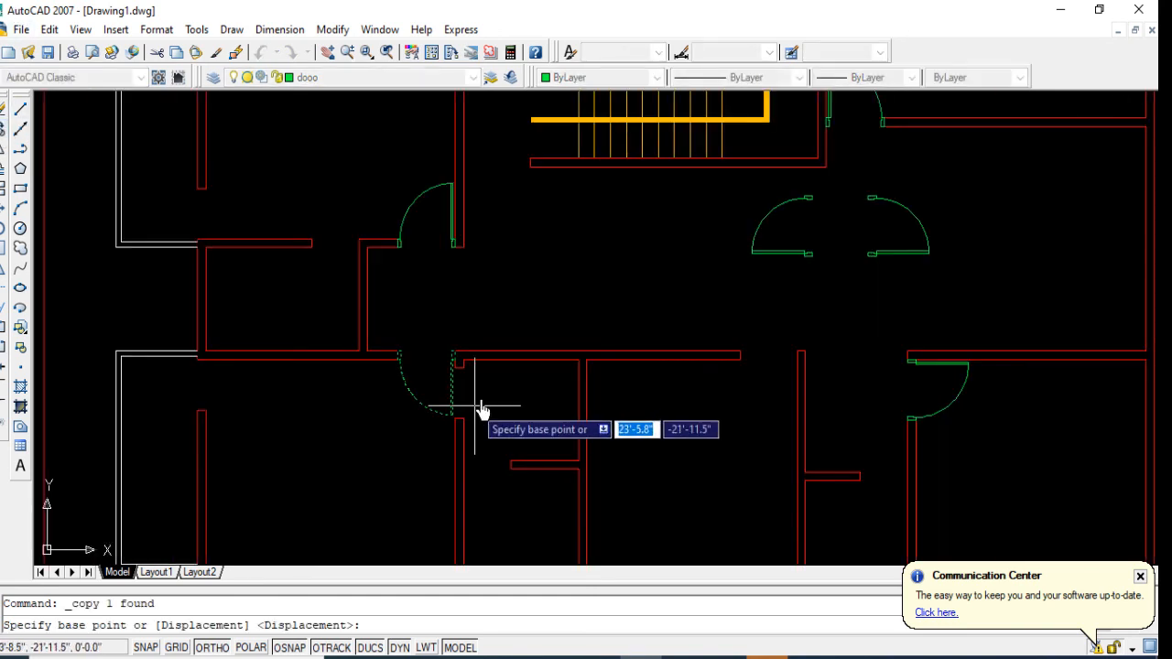
{"action": "left_click", "coordinate": [448, 346]}
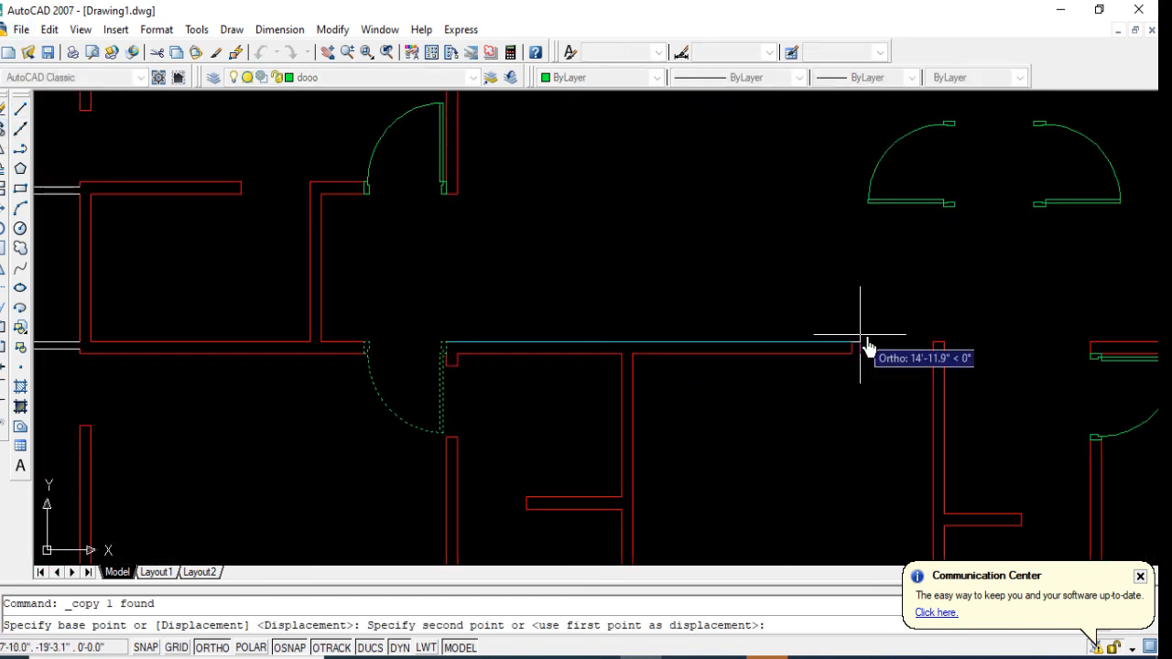
{"action": "left_click", "coordinate": [930, 346]}
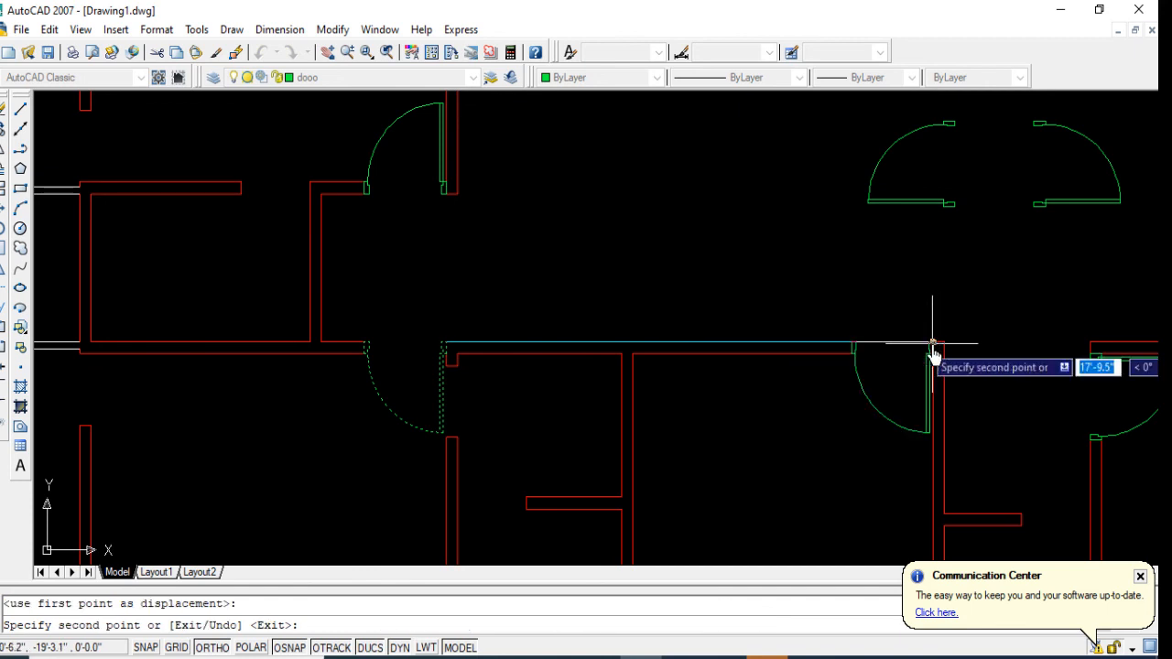